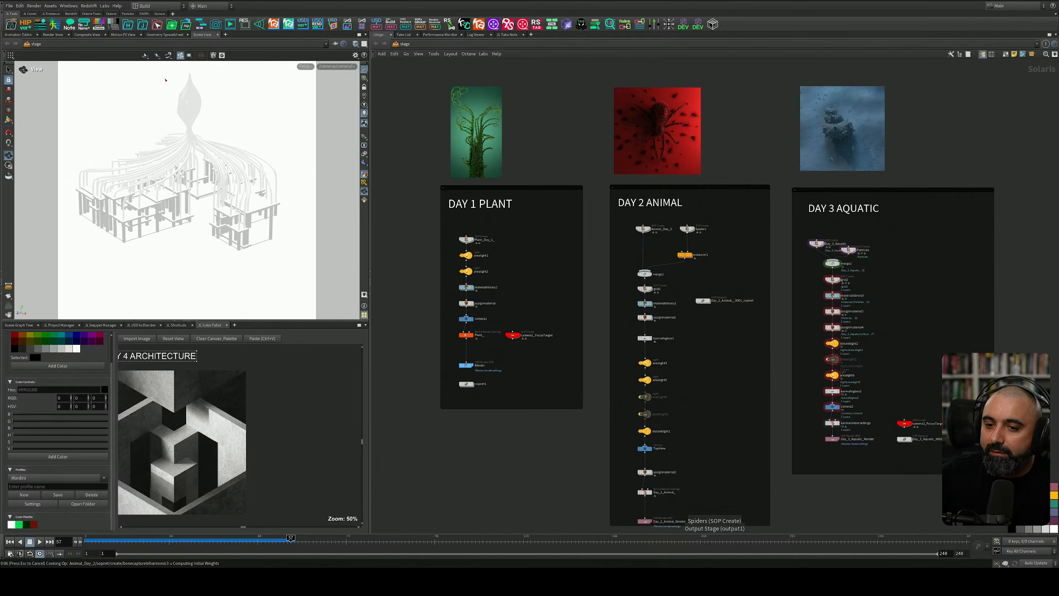
Step: Review the Day 1 Plant, Day 2 Animal and Day 3 Aquatic renders and node groups in the stage network
{"action": "left_click", "coordinate": [527, 137]}
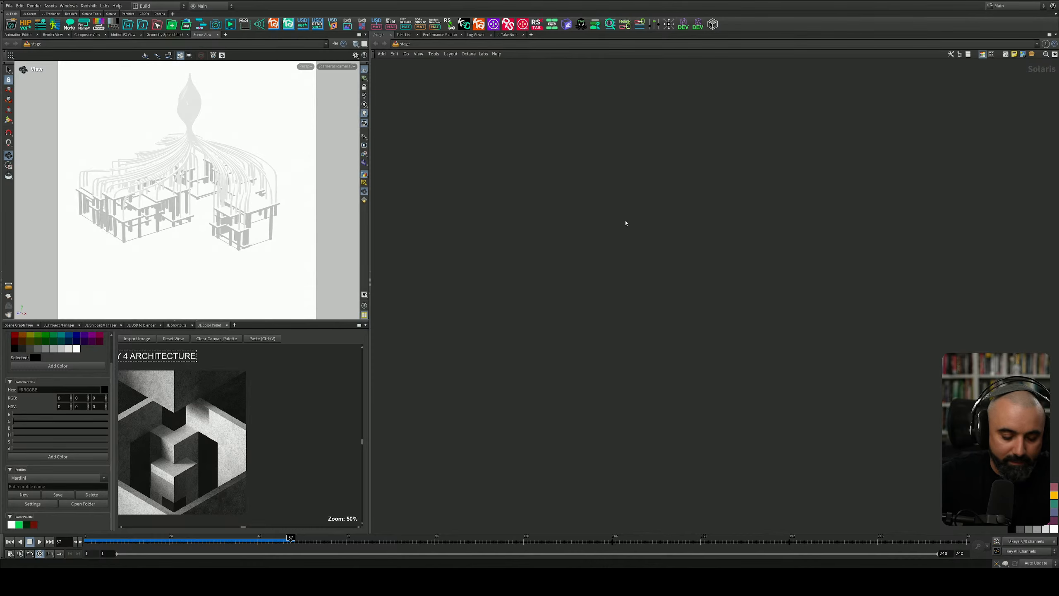
{"action": "key", "text": "h"}
{"action": "middle_click_drag", "start_coordinate": [571, 177], "coordinate": [643, 316]}
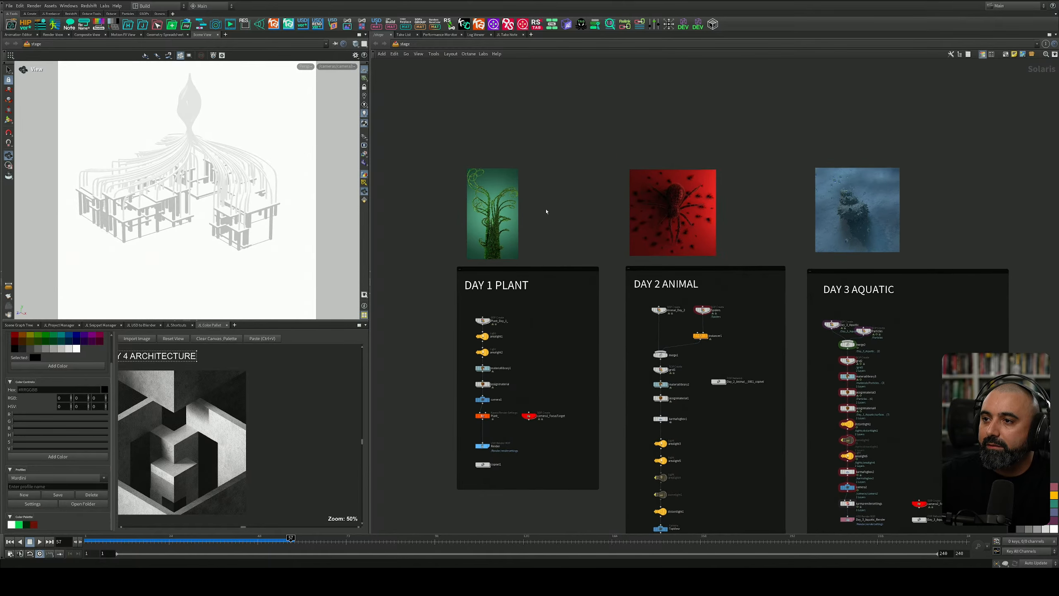
{"action": "scroll", "coordinate": [546, 212], "scroll_direction": "up", "scroll_amount": 8}
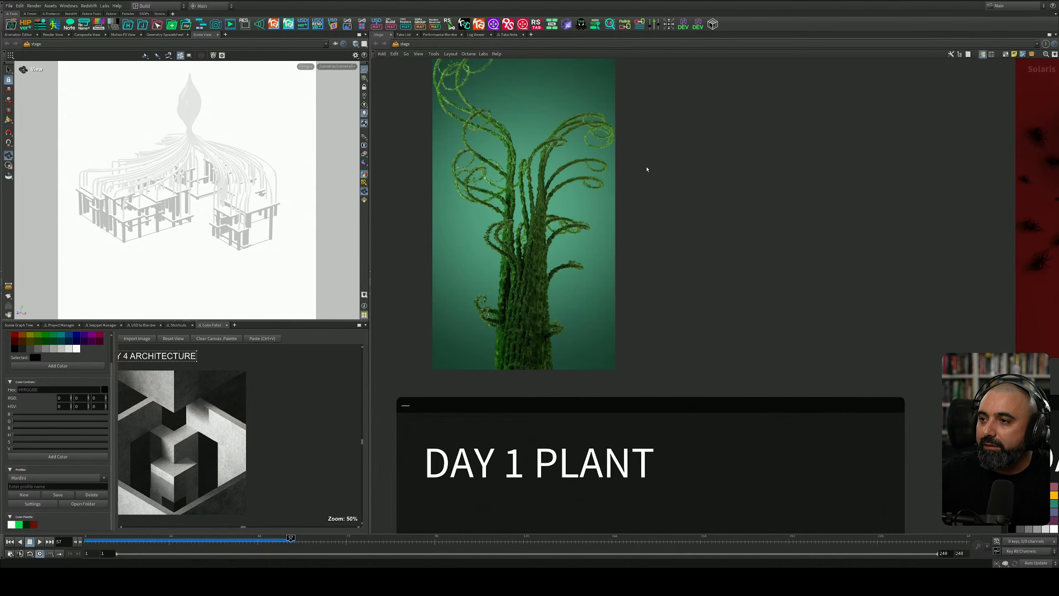
{"action": "middle_click_drag", "start_coordinate": [657, 159], "coordinate": [680, 180]}
{"action": "scroll", "coordinate": [660, 226], "scroll_direction": "up", "scroll_amount": 1}
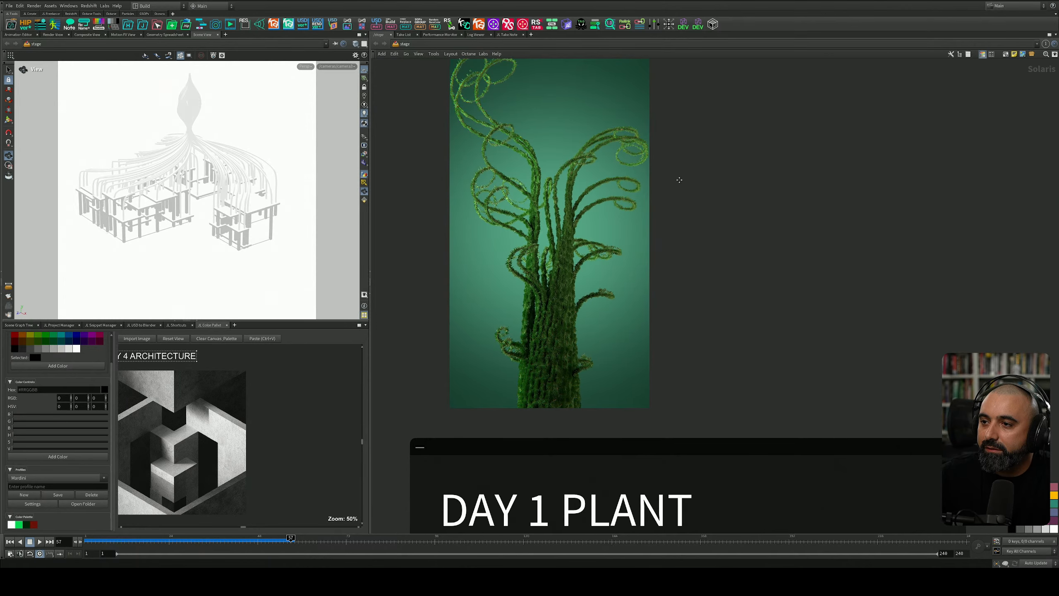
{"action": "middle_click_drag", "start_coordinate": [737, 228], "coordinate": [664, 201]}
{"action": "scroll", "coordinate": [667, 203], "scroll_direction": "down", "scroll_amount": 5}
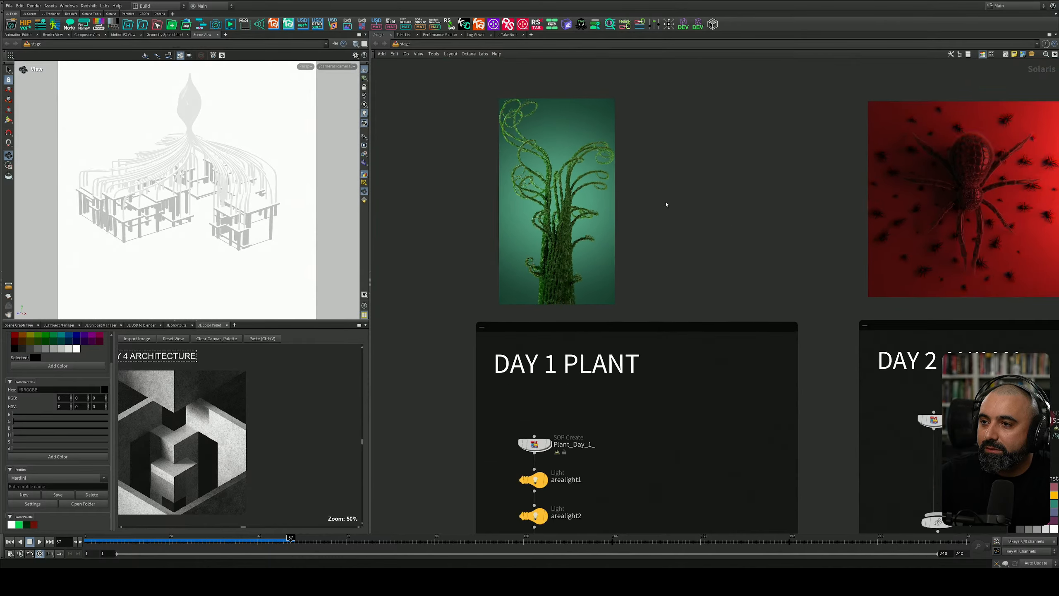
{"action": "middle_click_drag", "start_coordinate": [747, 216], "coordinate": [461, 215]}
{"action": "scroll", "coordinate": [629, 226], "scroll_direction": "up", "scroll_amount": 4}
{"action": "middle_click_drag", "start_coordinate": [788, 209], "coordinate": [791, 263]}
{"action": "scroll", "coordinate": [791, 265], "scroll_direction": "down", "scroll_amount": 2}
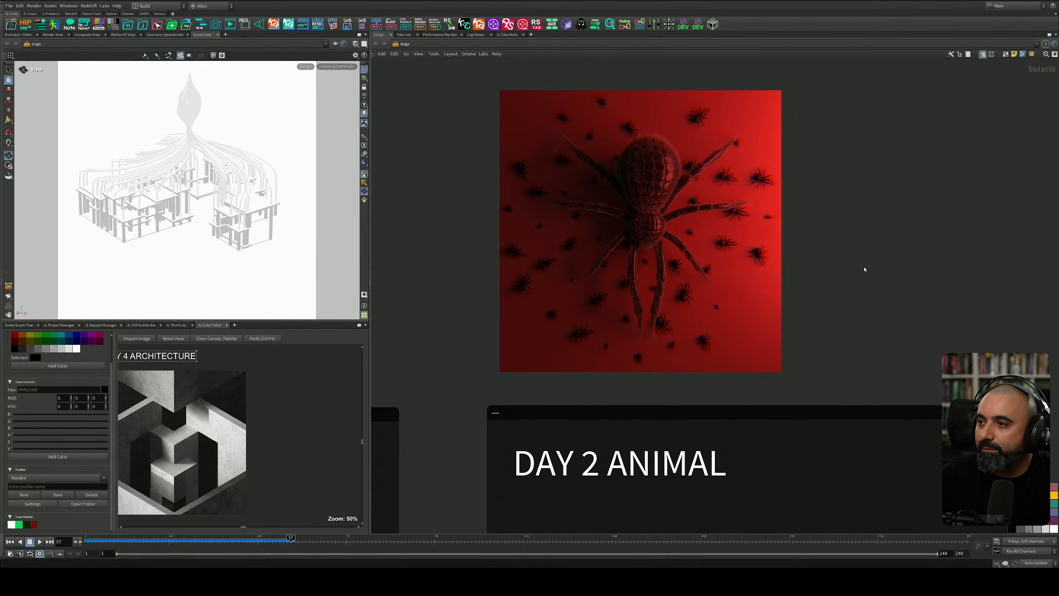
{"action": "middle_click_drag", "start_coordinate": [864, 269], "coordinate": [527, 226]}
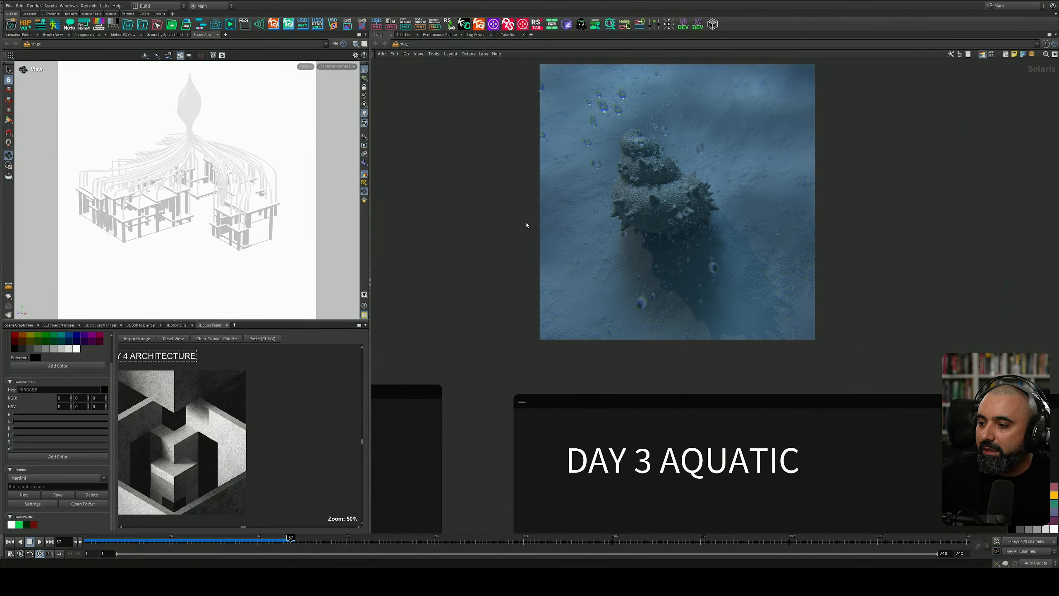
{"action": "middle_click_drag", "start_coordinate": [877, 230], "coordinate": [821, 265]}
{"action": "scroll", "coordinate": [821, 263], "scroll_direction": "down", "scroll_amount": 5}
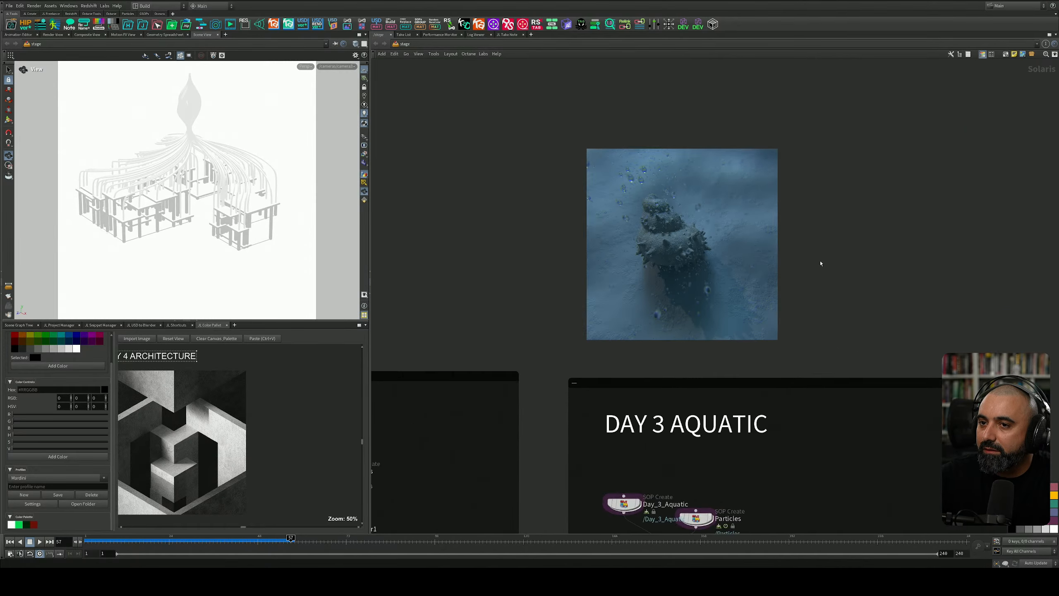
{"action": "middle_click_drag", "start_coordinate": [927, 263], "coordinate": [812, 214]}
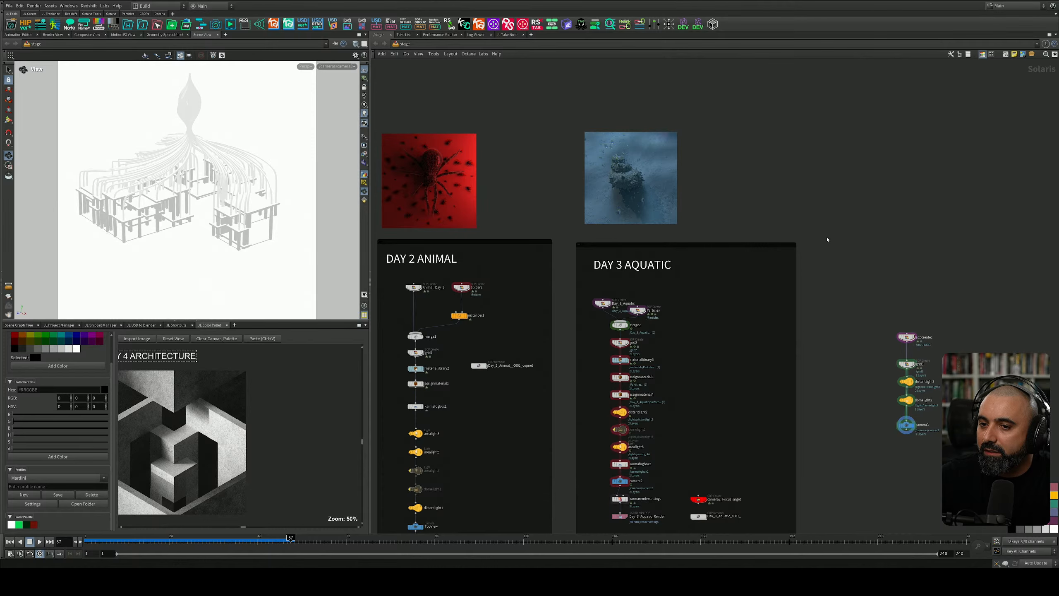
Step: Examine the Day 4 Architecture reference image on the Color Palette canvas
{"action": "middle_click_drag", "start_coordinate": [280, 396], "coordinate": [325, 394]}
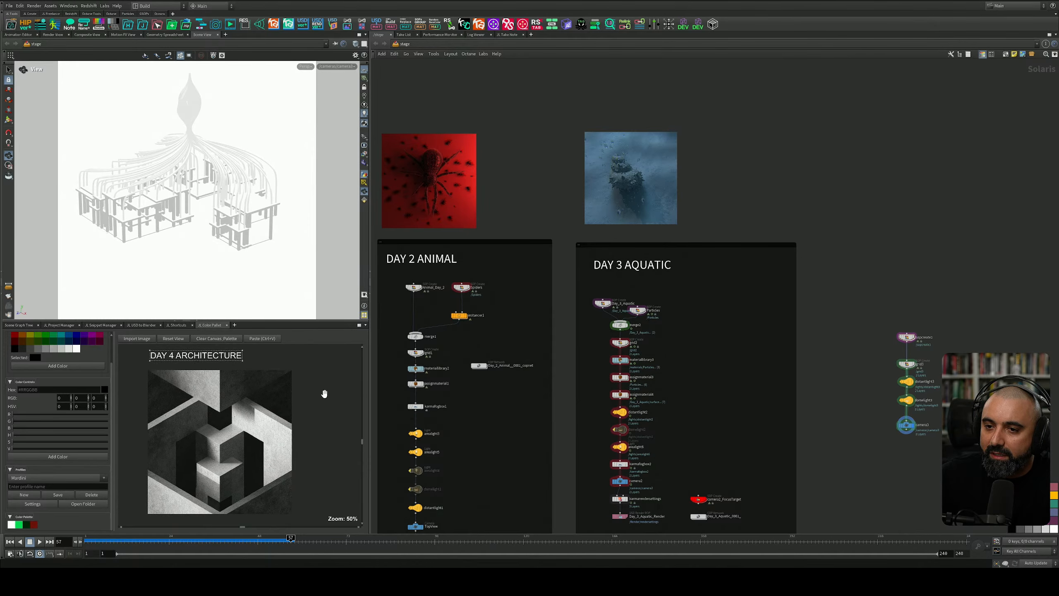
{"action": "scroll", "coordinate": [243, 382], "scroll_direction": "up", "scroll_amount": 4}
{"action": "scroll", "coordinate": [242, 392], "scroll_direction": "down", "scroll_amount": 5}
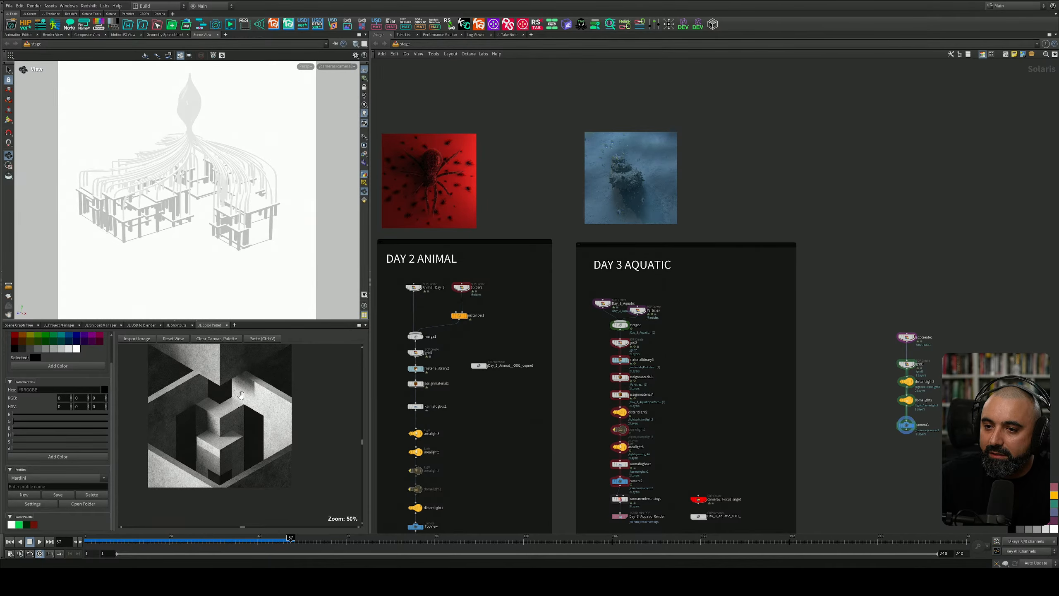
{"action": "scroll", "coordinate": [242, 395], "scroll_direction": "up", "scroll_amount": 2}
{"action": "scroll", "coordinate": [241, 395], "scroll_direction": "down", "scroll_amount": 1}
{"action": "scroll", "coordinate": [890, 370], "scroll_direction": "up", "scroll_amount": 3}
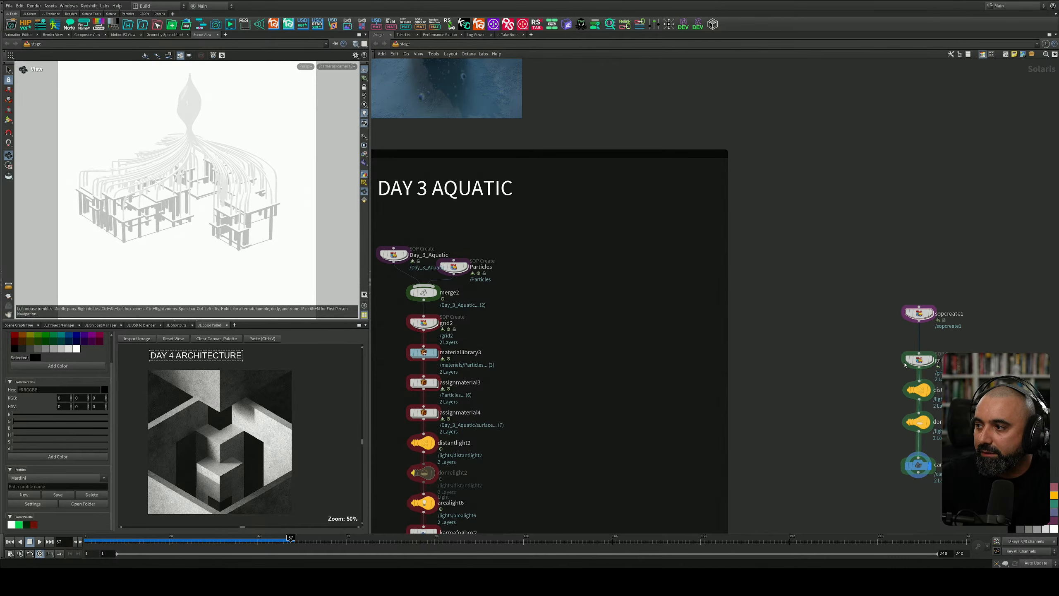
Step: Rename the sopcreate1 node as Day_4_Architecture
{"action": "middle_click_drag", "start_coordinate": [881, 301], "coordinate": [778, 212]}
{"action": "scroll", "coordinate": [832, 209], "scroll_direction": "up", "scroll_amount": 4}
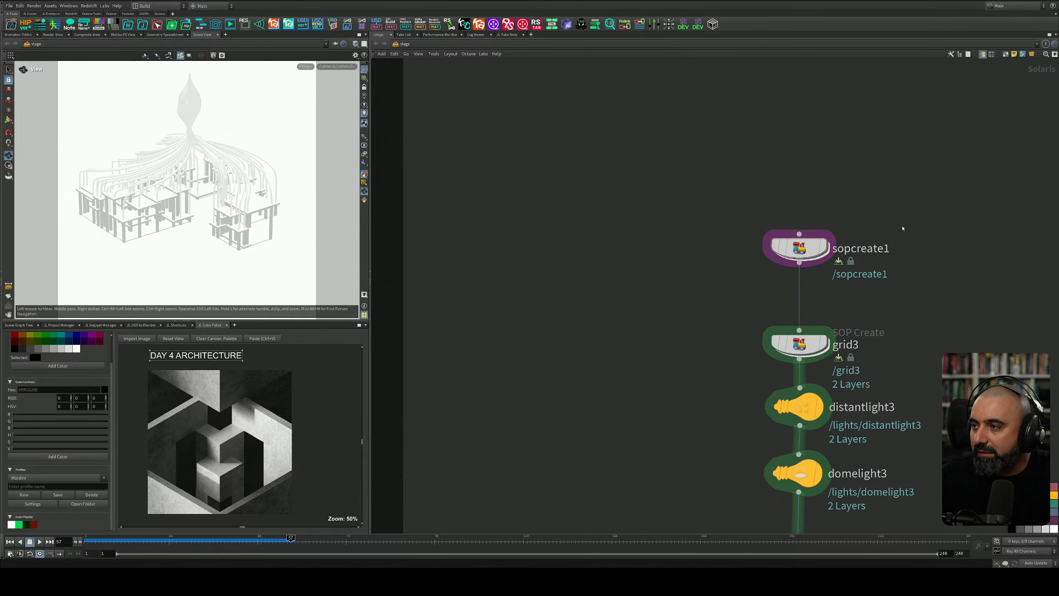
{"action": "middle_click_drag", "start_coordinate": [904, 228], "coordinate": [729, 248]}
{"action": "left_click", "coordinate": [711, 268]}
{"action": "left_click_drag", "start_coordinate": [718, 269], "coordinate": [634, 272]}
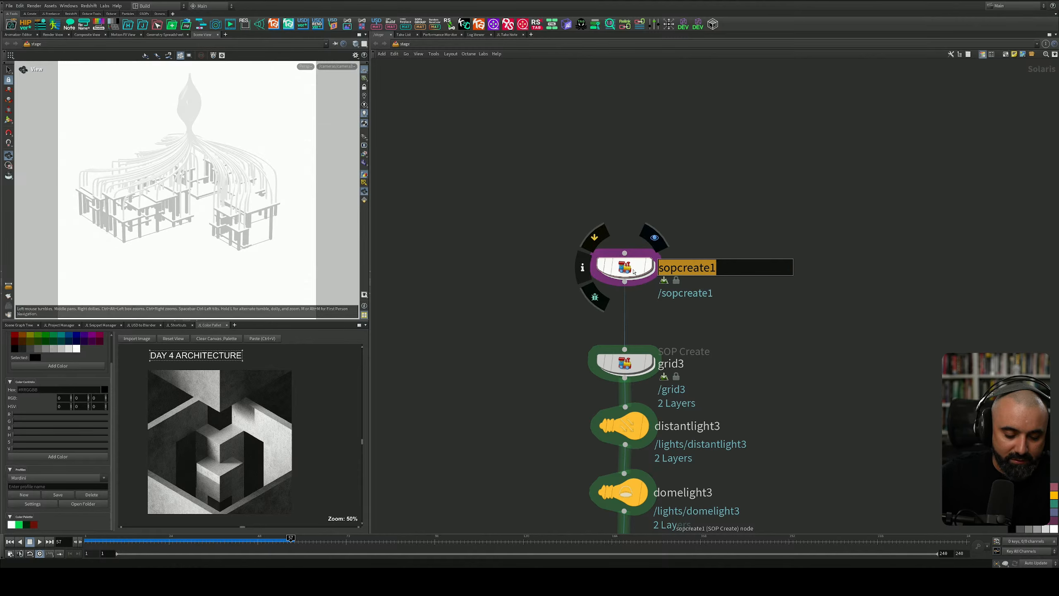
{"action": "type", "text": "Day_4"}
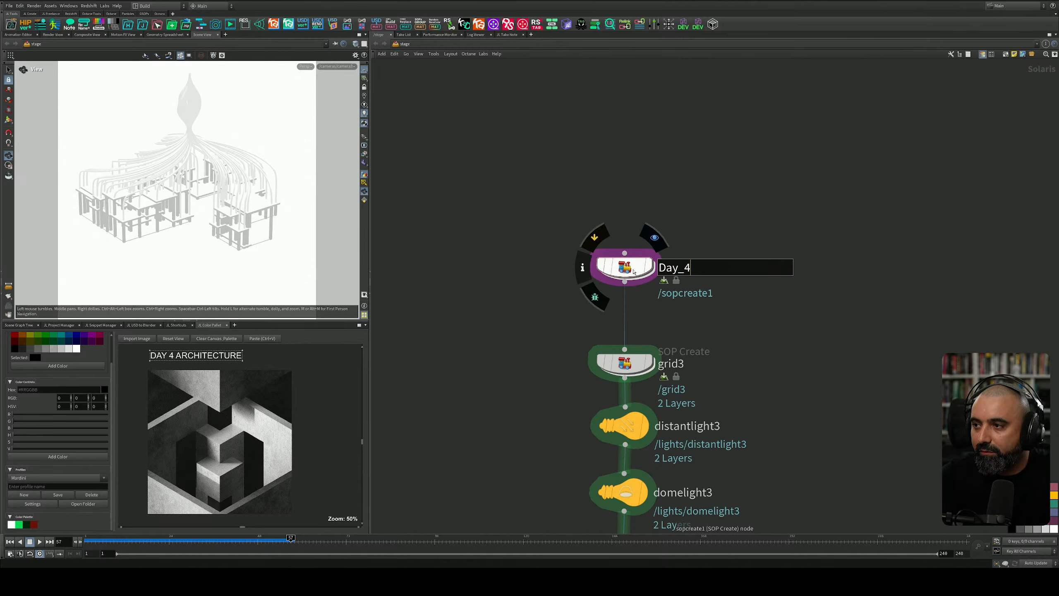
{"action": "type", "text": "_"}
{"action": "type", "text": "Archit"}
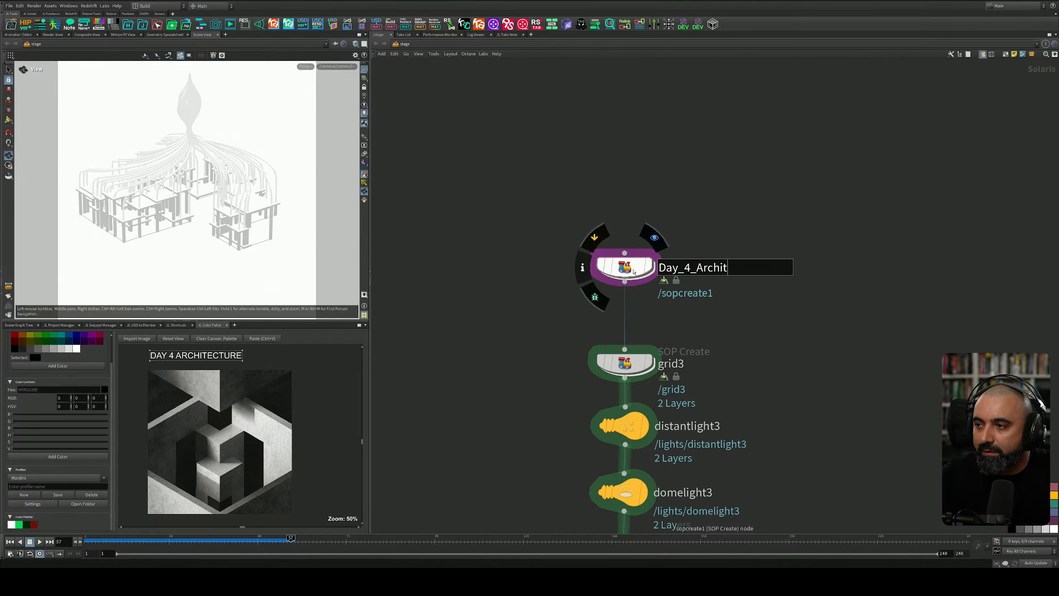
{"action": "type", "text": "ecture"}
{"action": "key", "text": "Return"}
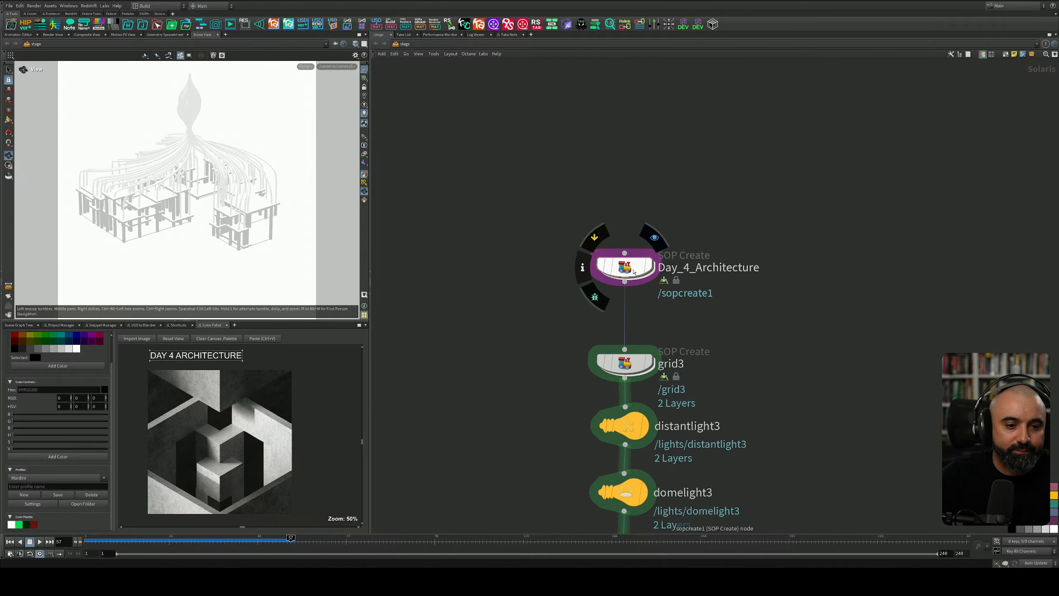
Step: Examine the Day 2 spider render up close and compare it with the other days' renders in an enlarged network view
{"action": "scroll", "coordinate": [499, 275], "scroll_direction": "down", "scroll_amount": 10}
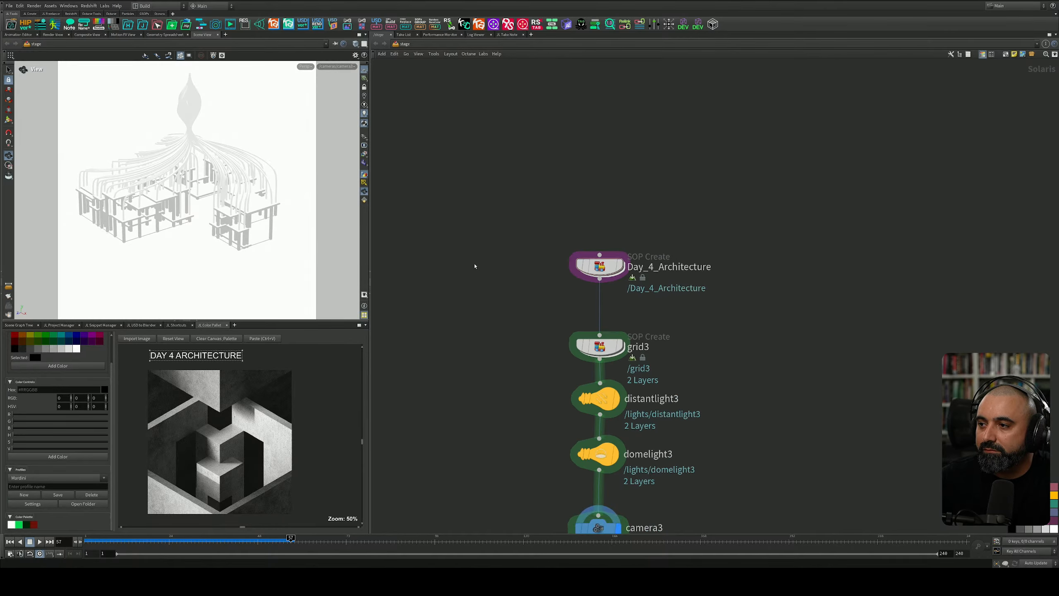
{"action": "scroll", "coordinate": [497, 266], "scroll_direction": "down", "scroll_amount": 4}
{"action": "middle_click_drag", "start_coordinate": [570, 269], "coordinate": [836, 340]}
{"action": "scroll", "coordinate": [544, 267], "scroll_direction": "up", "scroll_amount": 13}
{"action": "middle_click_drag", "start_coordinate": [582, 252], "coordinate": [691, 301]}
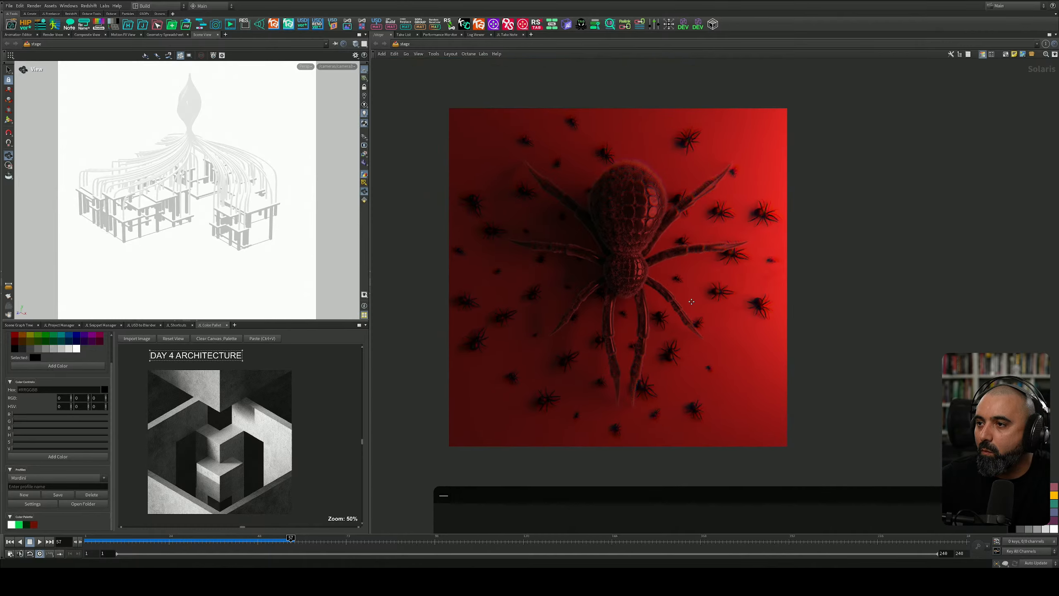
{"action": "key", "text": "ctrl+b"}
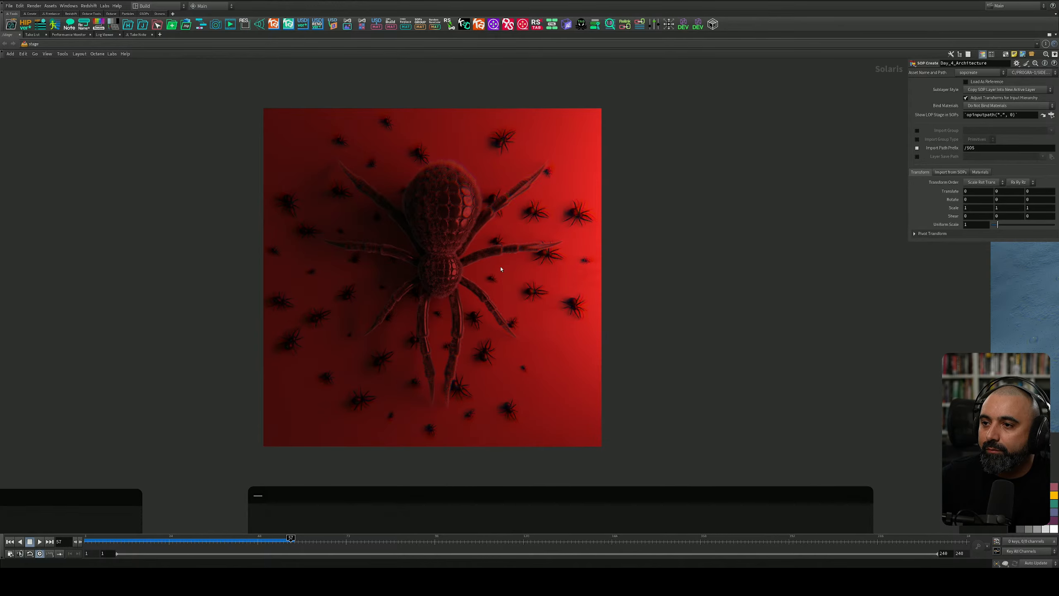
{"action": "middle_click_drag", "start_coordinate": [519, 262], "coordinate": [590, 266]}
{"action": "scroll", "coordinate": [590, 266], "scroll_direction": "down", "scroll_amount": 5}
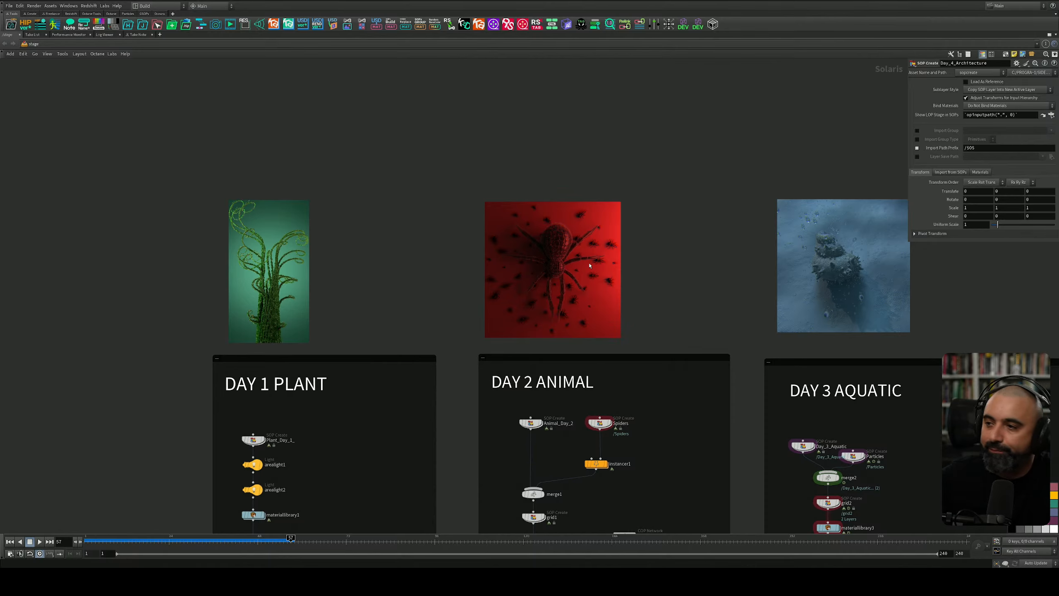
{"action": "key", "text": "ctrl+b"}
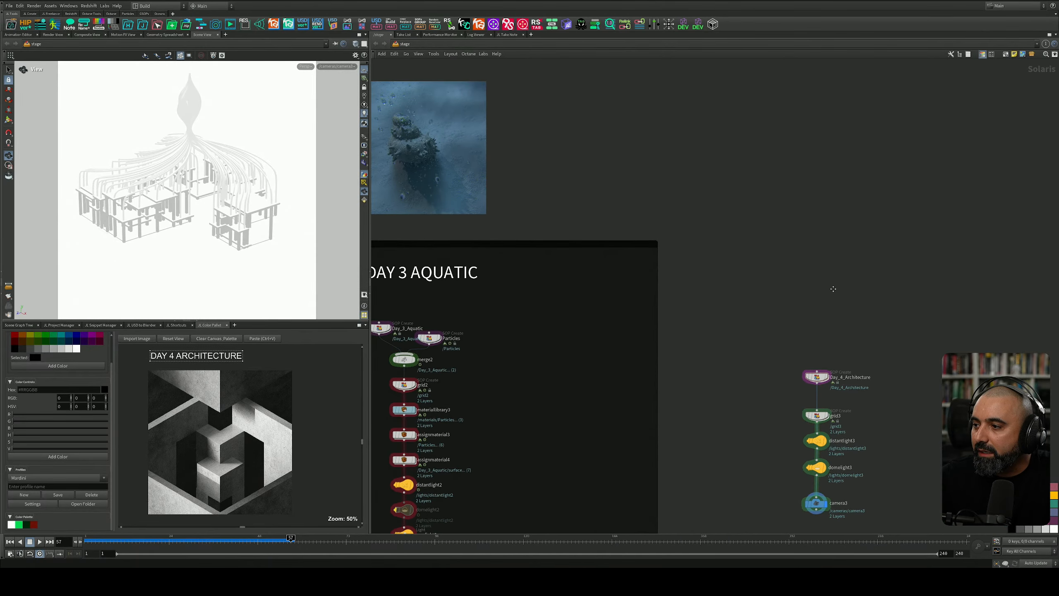
Step: Open the Day_4_Architecture network and move the grid1 node higher above groupexpression1
{"action": "middle_click_drag", "start_coordinate": [834, 289], "coordinate": [705, 139]}
{"action": "scroll", "coordinate": [702, 208], "scroll_direction": "up", "scroll_amount": 5}
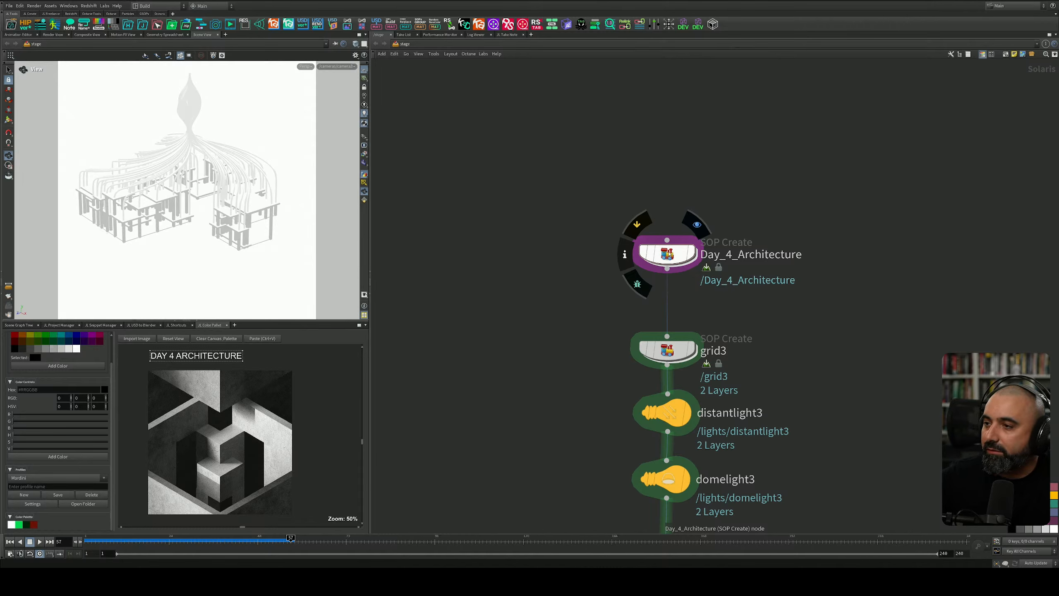
{"action": "double_click", "coordinate": [668, 253]}
{"action": "middle_click_drag", "start_coordinate": [580, 146], "coordinate": [498, 262]}
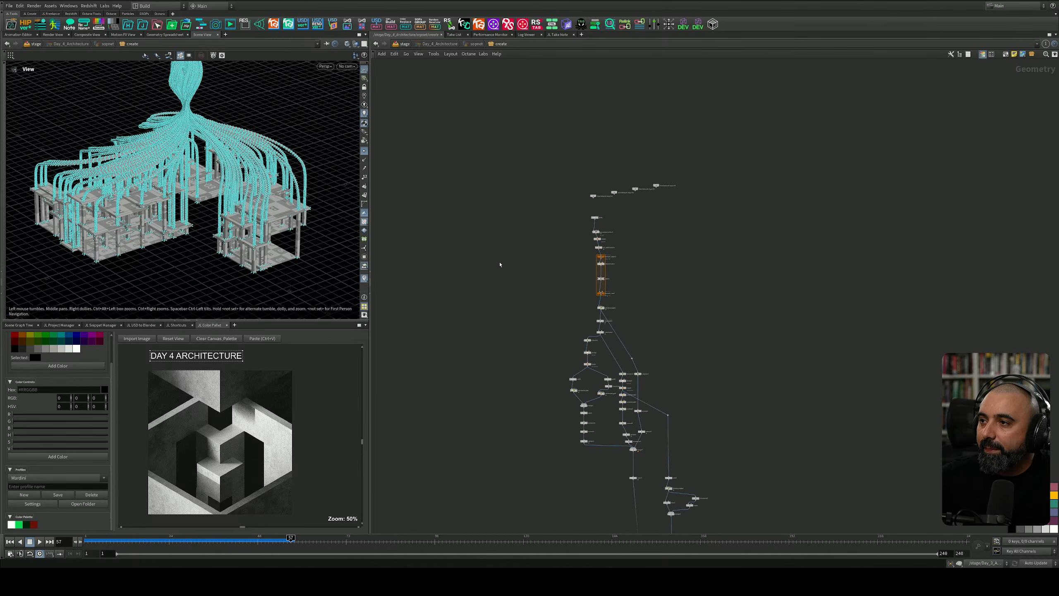
{"action": "scroll", "coordinate": [596, 233], "scroll_direction": "up", "scroll_amount": 10}
{"action": "middle_click_drag", "start_coordinate": [685, 175], "coordinate": [554, 237]}
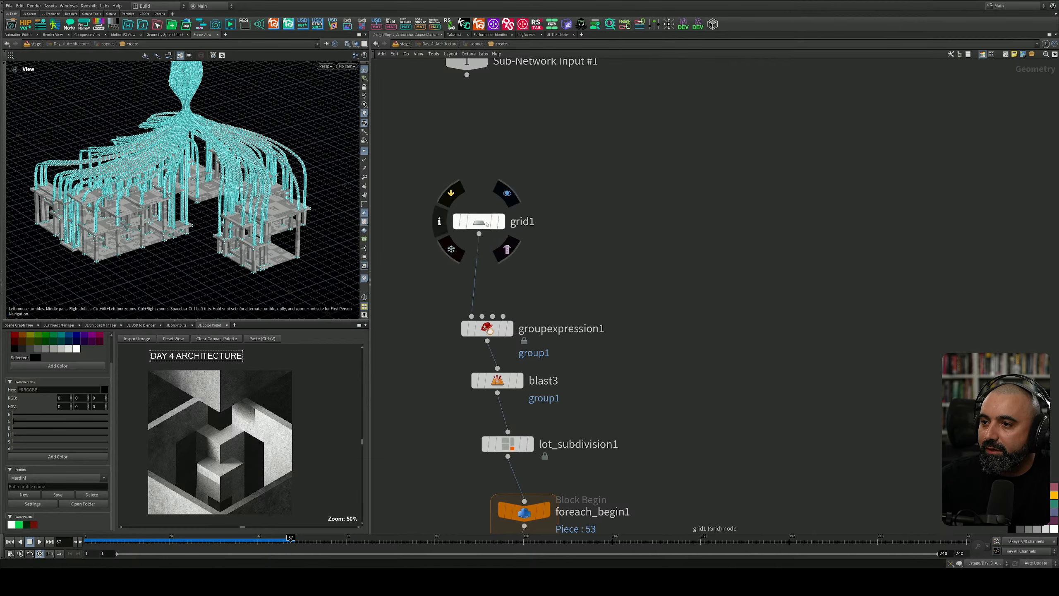
{"action": "left_click_drag", "start_coordinate": [479, 221], "coordinate": [509, 201]}
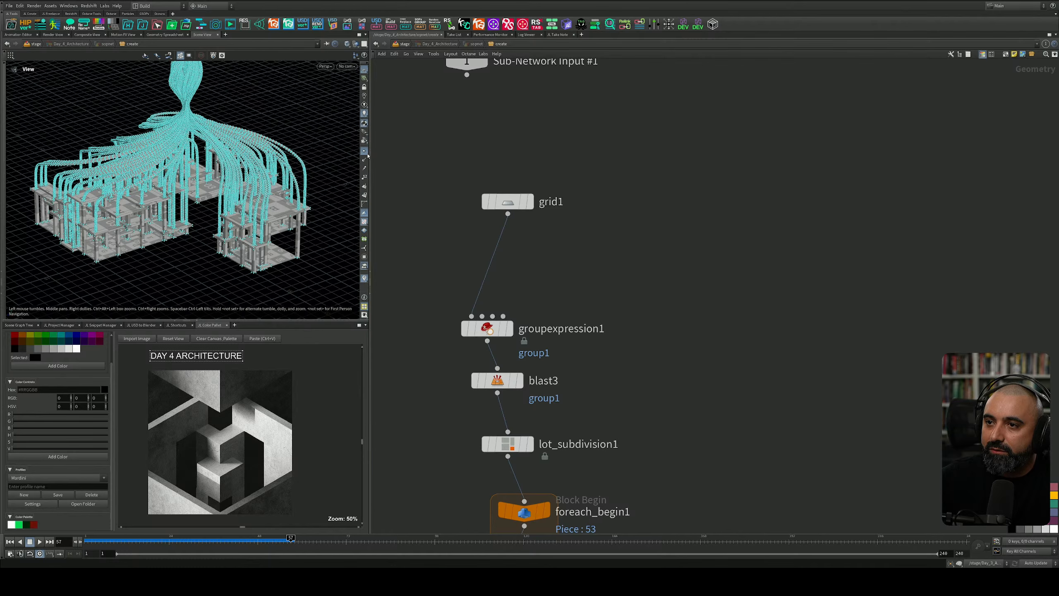
Step: Hide the points and reference grid in the viewport, and inspect the tube-and-building model in an enlarged view
{"action": "left_click", "coordinate": [364, 140]}
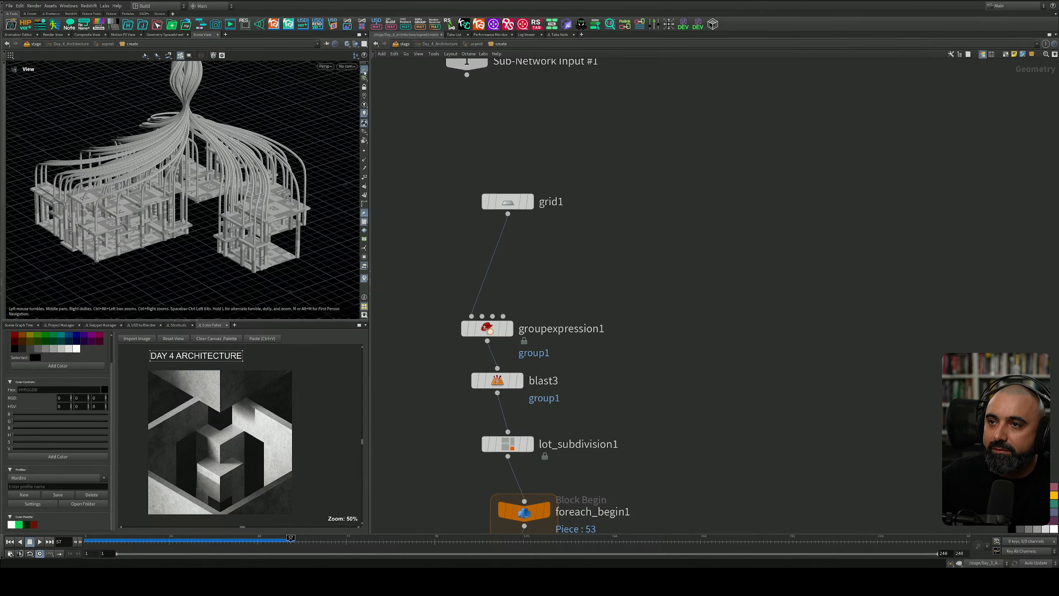
{"action": "left_click", "coordinate": [364, 86]}
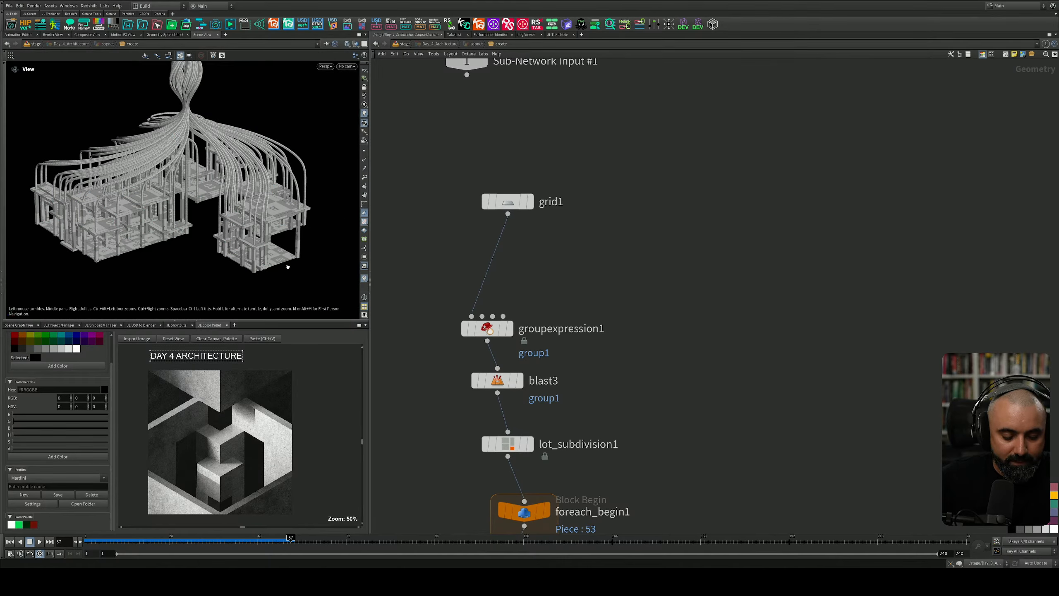
{"action": "key", "text": "ctrl+b"}
{"action": "mouse_move", "coordinate": [528, 258]}
{"action": "left_mouse_down"}
{"action": "mouse_move", "coordinate": [225, 364]}
{"action": "mouse_move", "coordinate": [476, 263]}
{"action": "mouse_move", "coordinate": [702, 282]}
{"action": "mouse_move", "coordinate": [771, 275]}
{"action": "mouse_move", "coordinate": [430, 292]}
{"action": "mouse_move", "coordinate": [593, 269]}
{"action": "mouse_move", "coordinate": [439, 288]}
{"action": "mouse_move", "coordinate": [536, 276]}
{"action": "left_mouse_up"}
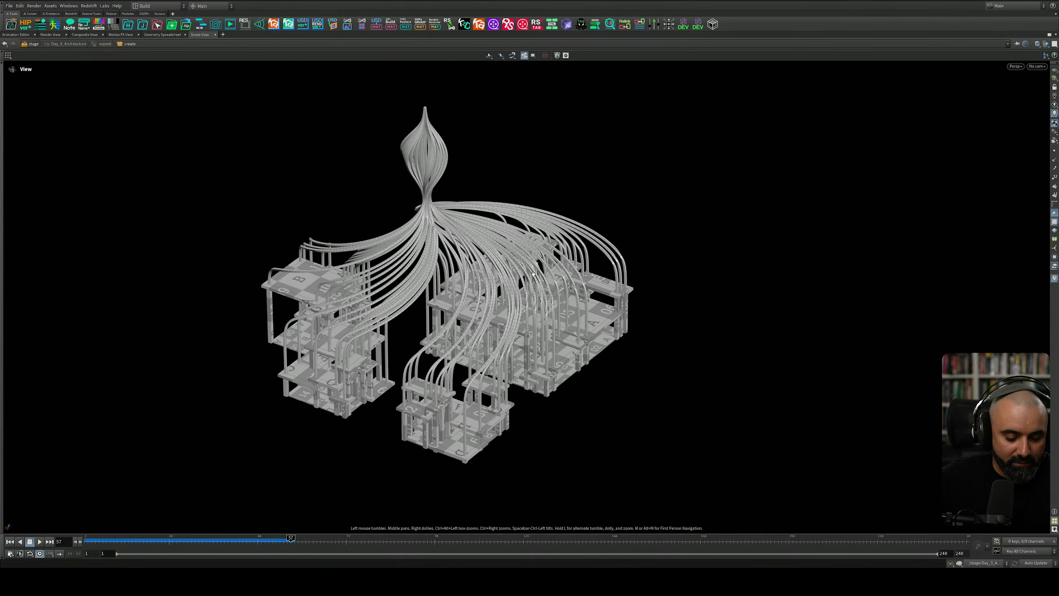
{"action": "key", "text": "ctrl+b"}
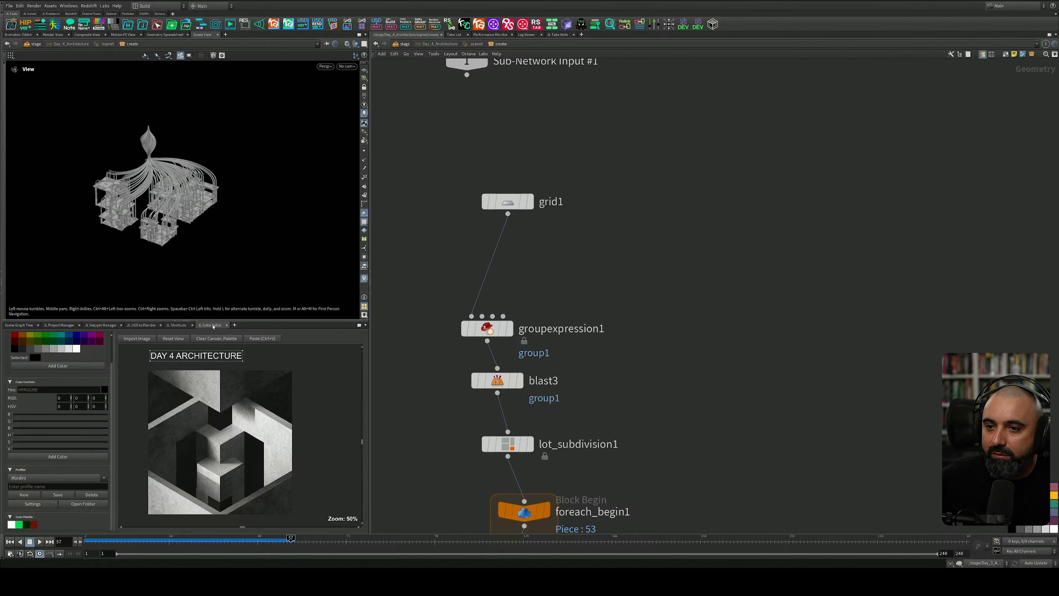
Step: Collapse the reference image pane and widen the scene view to frame the whole model
{"action": "left_click", "coordinate": [197, 321]}
{"action": "scroll", "coordinate": [200, 288], "scroll_direction": "up", "scroll_amount": 10}
{"action": "middle_click_drag", "start_coordinate": [201, 284], "coordinate": [294, 281]}
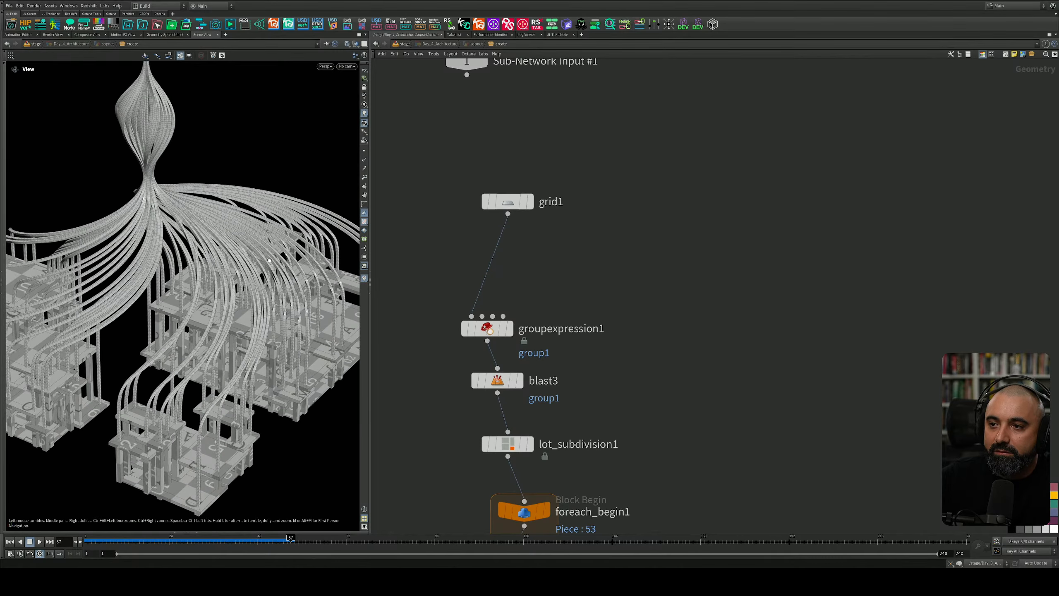
{"action": "left_click_drag", "start_coordinate": [370, 237], "coordinate": [644, 237]}
{"action": "right_click_drag", "start_coordinate": [407, 237], "coordinate": [340, 246]}
{"action": "mouse_move", "coordinate": [340, 246]}
{"action": "left_mouse_down"}
{"action": "mouse_move", "coordinate": [321, 228]}
{"action": "mouse_move", "coordinate": [350, 253]}
{"action": "left_mouse_up"}
Step: Show the parameters of the lot_subdivision1 node and set its iterations to 2
{"action": "middle_click_drag", "start_coordinate": [682, 281], "coordinate": [751, 195]}
{"action": "left_click", "coordinate": [715, 358]}
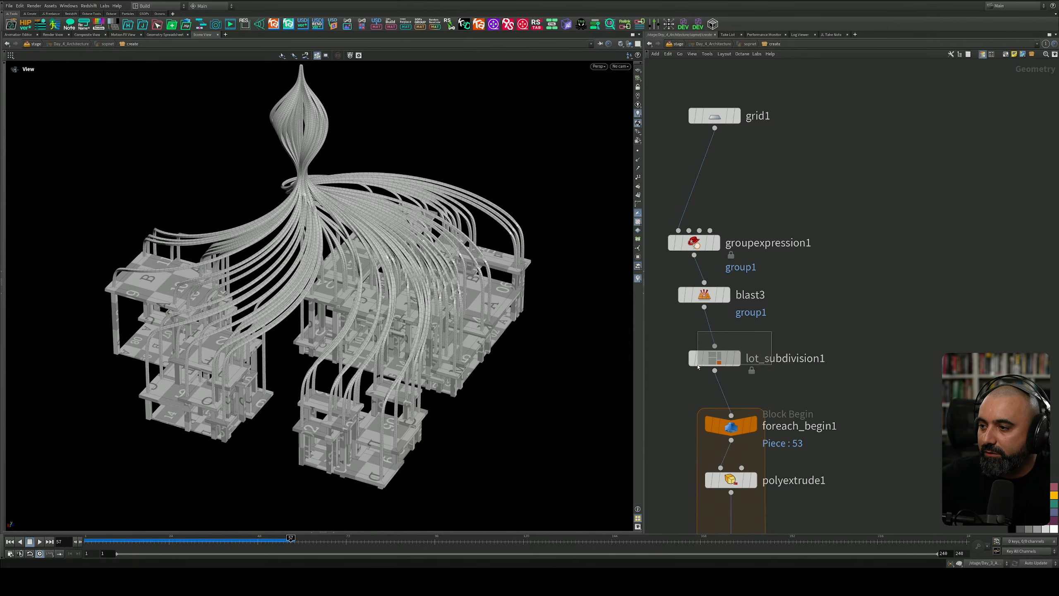
{"action": "middle_click_drag", "start_coordinate": [739, 339], "coordinate": [742, 306]}
{"action": "key", "text": "p"}
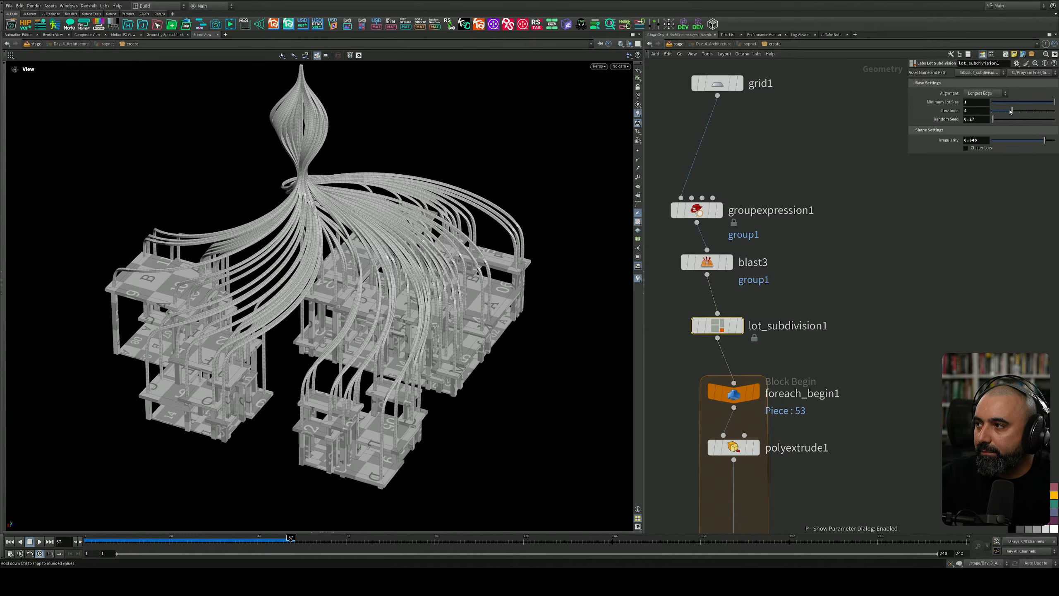
{"action": "left_click_drag", "start_coordinate": [1021, 111], "coordinate": [999, 112]}
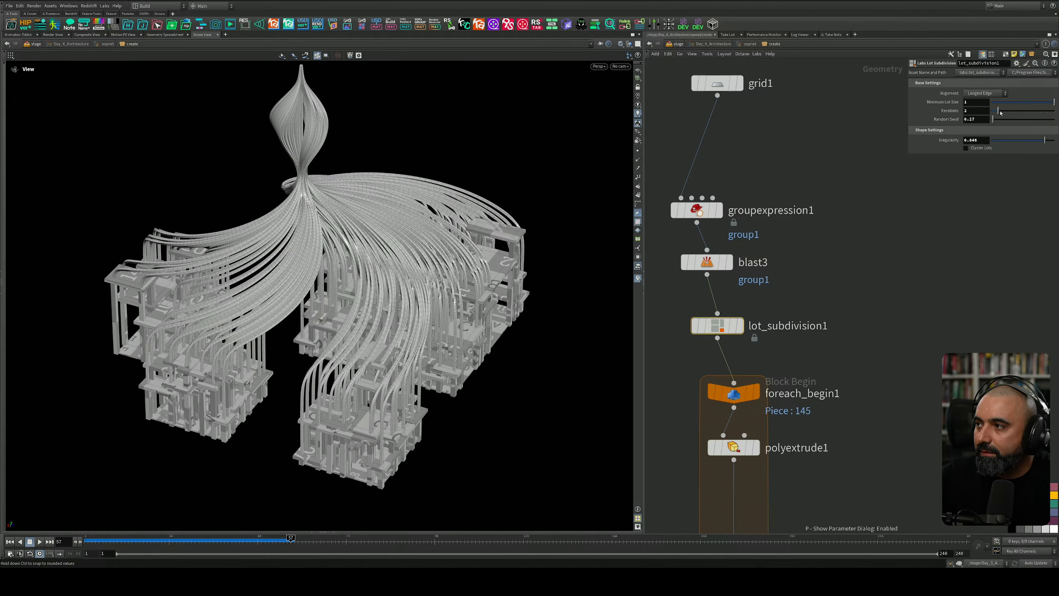
{"action": "middle_click_drag", "start_coordinate": [773, 163], "coordinate": [778, 218]}
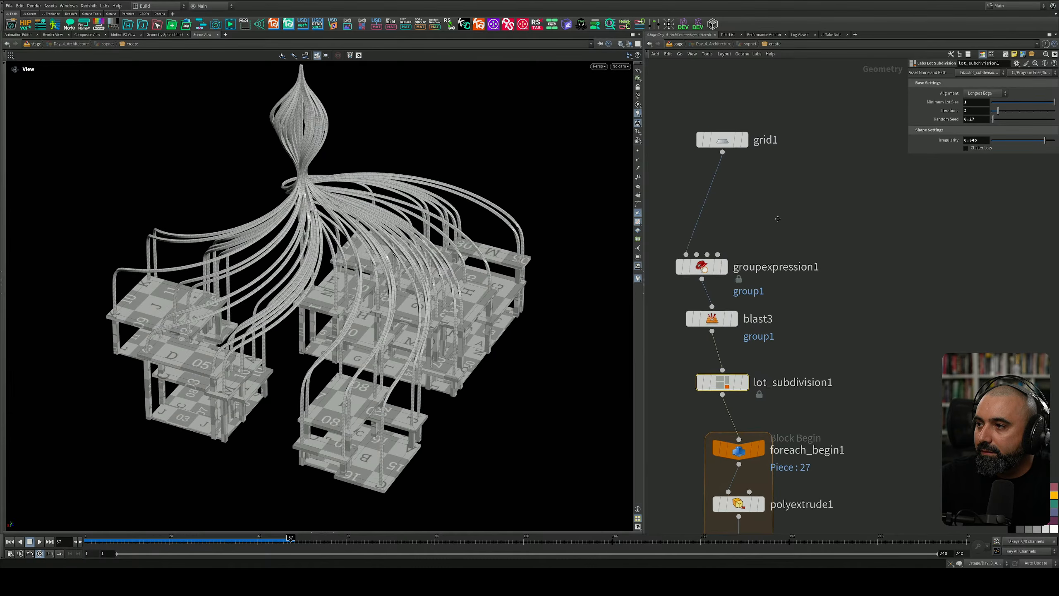
Step: Bypass the groupexpression1 node to compare the full model from another angle, and re-enable the node
{"action": "left_click", "coordinate": [679, 267]}
{"action": "left_click_drag", "start_coordinate": [200, 301], "coordinate": [264, 239]}
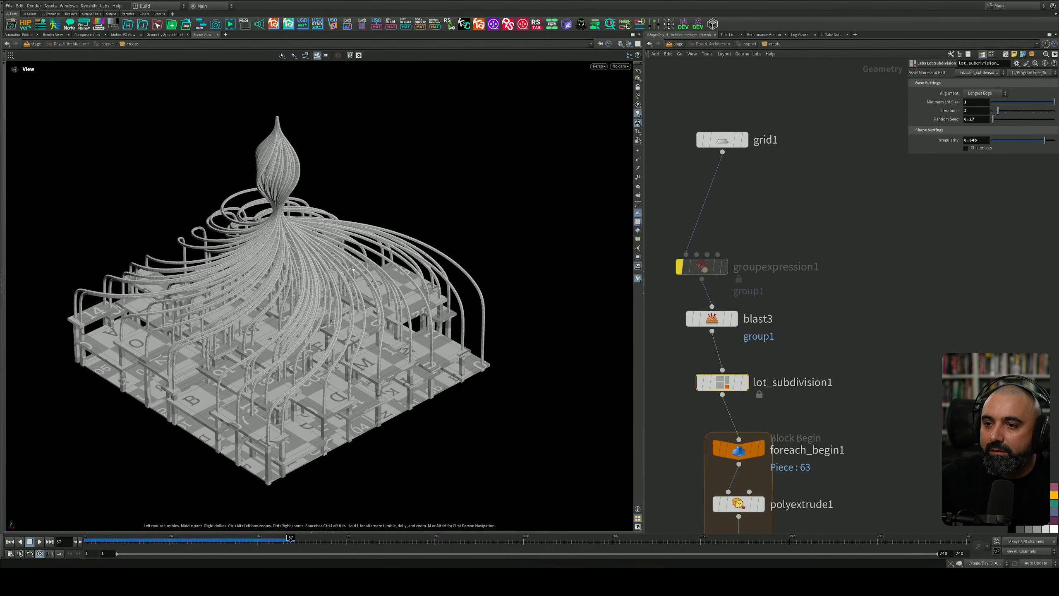
{"action": "left_click", "coordinate": [680, 267]}
Step: Show the parameters of the mountain1 node and set its noise amplitude to 3.14
{"action": "middle_click_drag", "start_coordinate": [763, 310], "coordinate": [786, 109]}
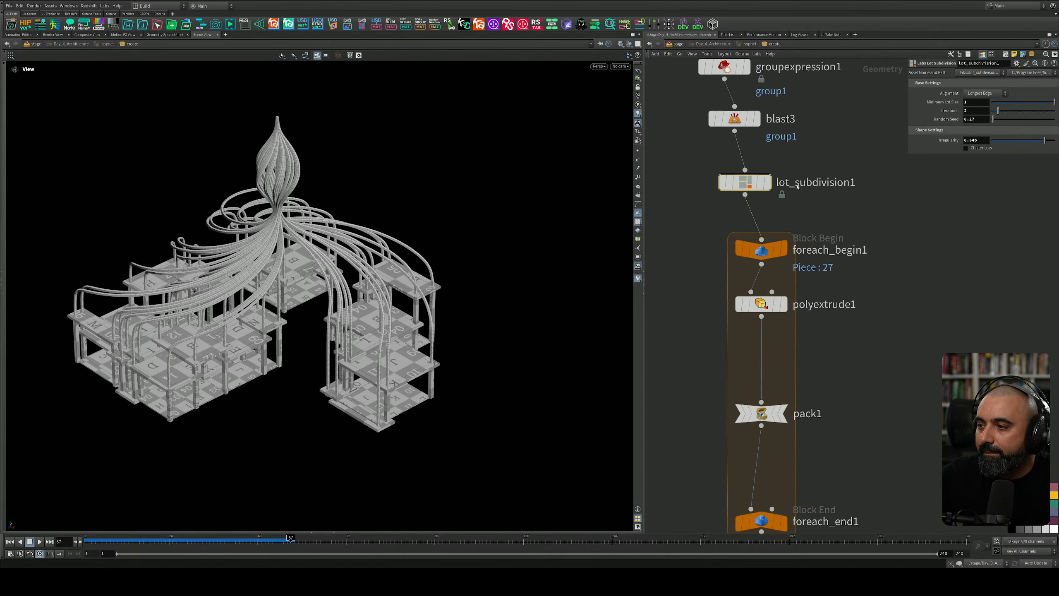
{"action": "scroll", "coordinate": [807, 250], "scroll_direction": "down", "scroll_amount": 5}
{"action": "middle_click_drag", "start_coordinate": [881, 388], "coordinate": [813, 134]}
{"action": "scroll", "coordinate": [786, 184], "scroll_direction": "up", "scroll_amount": 5}
{"action": "middle_click_drag", "start_coordinate": [786, 184], "coordinate": [859, 334]}
{"action": "left_click", "coordinate": [707, 306]}
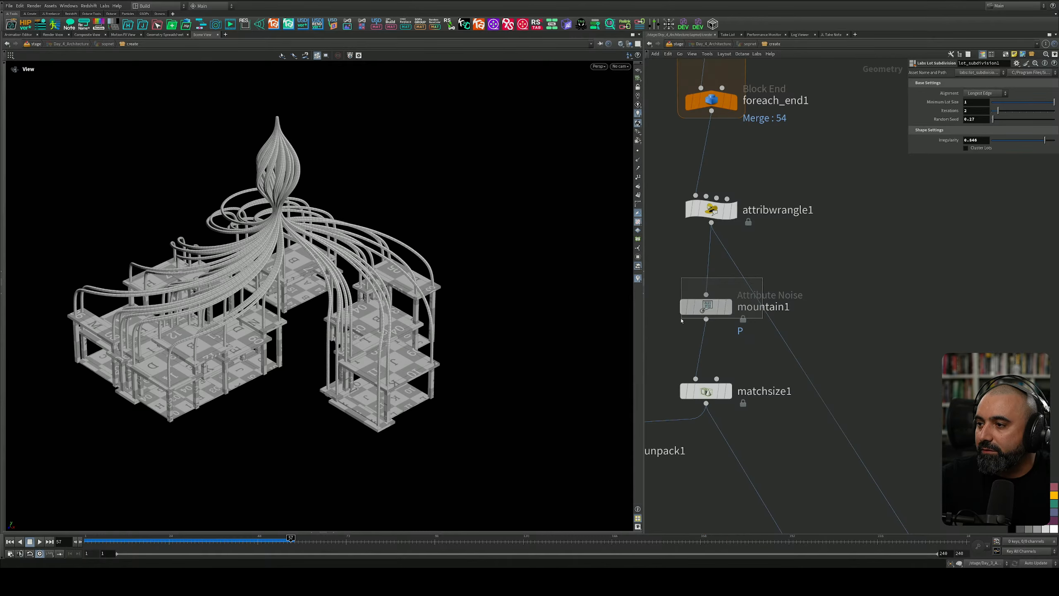
{"action": "mouse_move", "coordinate": [1018, 178]}
{"action": "left_mouse_down"}
{"action": "mouse_move", "coordinate": [1029, 178]}
{"action": "mouse_move", "coordinate": [1012, 176]}
{"action": "left_mouse_up"}
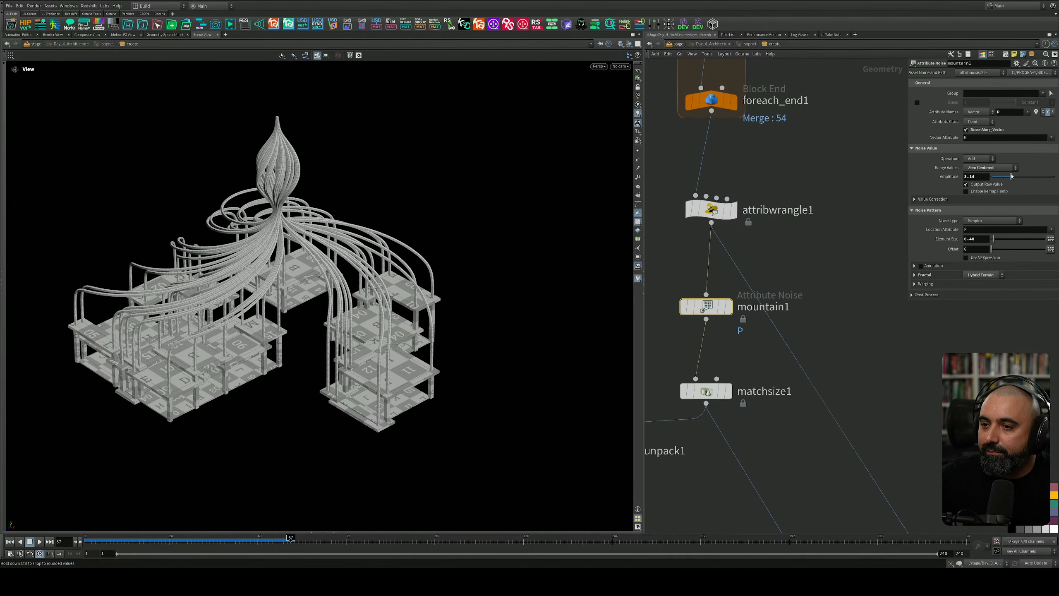
Step: Increase the element size of the mountain1 noise and raise its amplitude slightly while checking the building heights
{"action": "left_click_drag", "start_coordinate": [998, 240], "coordinate": [1002, 239]}
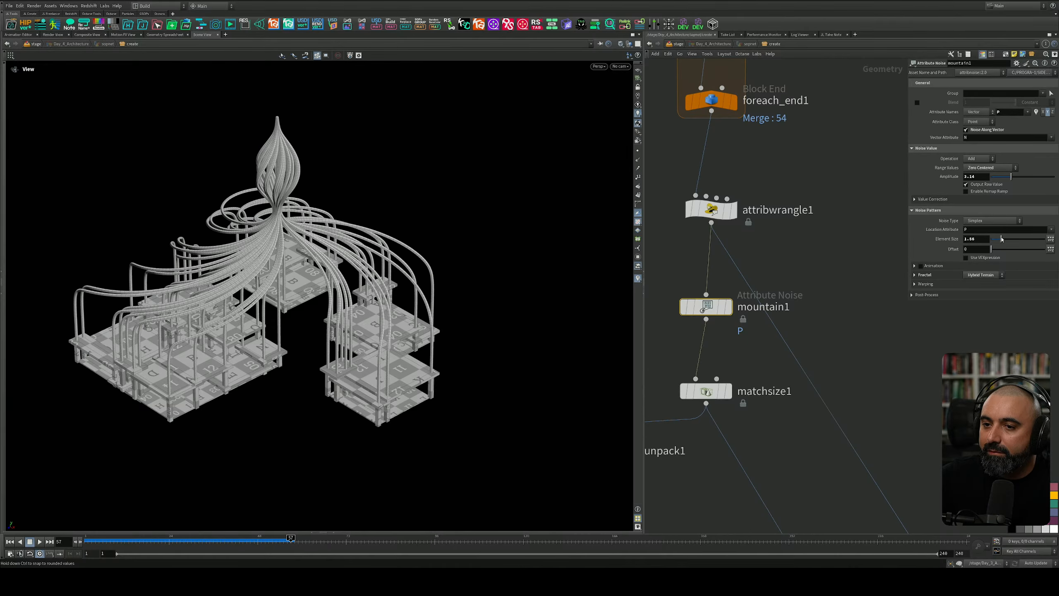
{"action": "left_click_drag", "start_coordinate": [317, 308], "coordinate": [127, 312]}
{"action": "left_click_drag", "start_coordinate": [1002, 239], "coordinate": [1009, 239]}
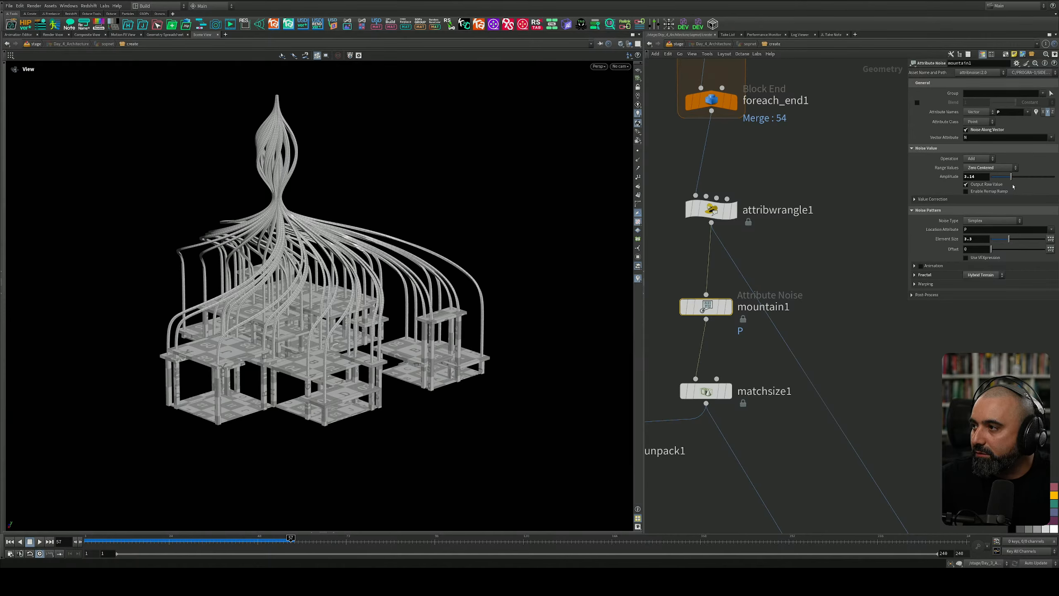
{"action": "left_click_drag", "start_coordinate": [1011, 177], "coordinate": [1015, 179]}
Step: Display the grid1 node's output in the viewport and select the node to show its parameters
{"action": "scroll", "coordinate": [774, 229], "scroll_direction": "down", "scroll_amount": 3}
{"action": "middle_click_drag", "start_coordinate": [773, 229], "coordinate": [785, 371]}
{"action": "scroll", "coordinate": [785, 367], "scroll_direction": "down", "scroll_amount": 4}
{"action": "scroll", "coordinate": [764, 181], "scroll_direction": "up", "scroll_amount": 7}
{"action": "middle_click_drag", "start_coordinate": [764, 181], "coordinate": [747, 407]}
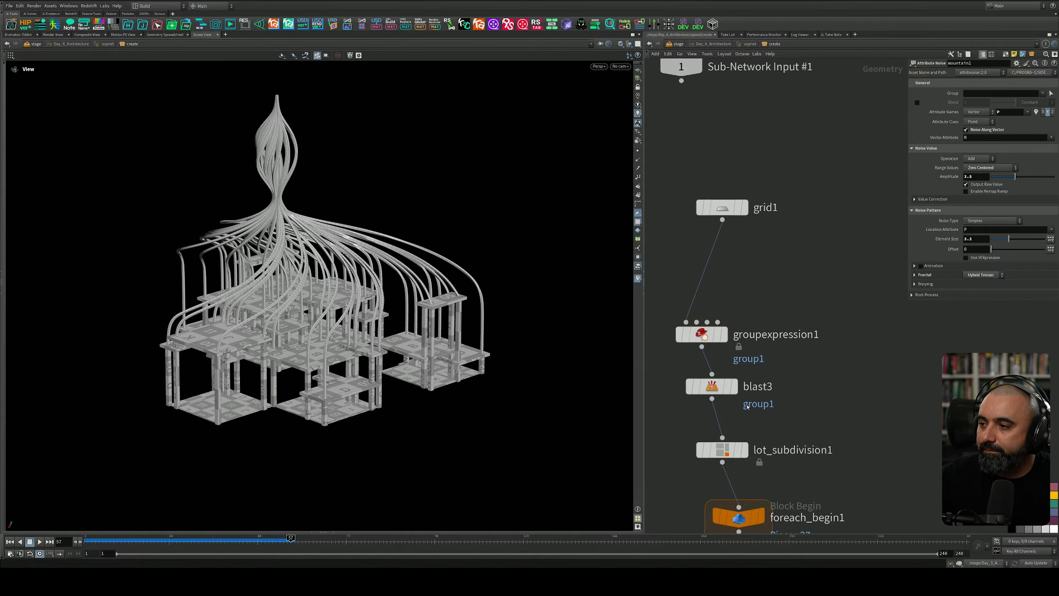
{"action": "mouse_move", "coordinate": [705, 387]}
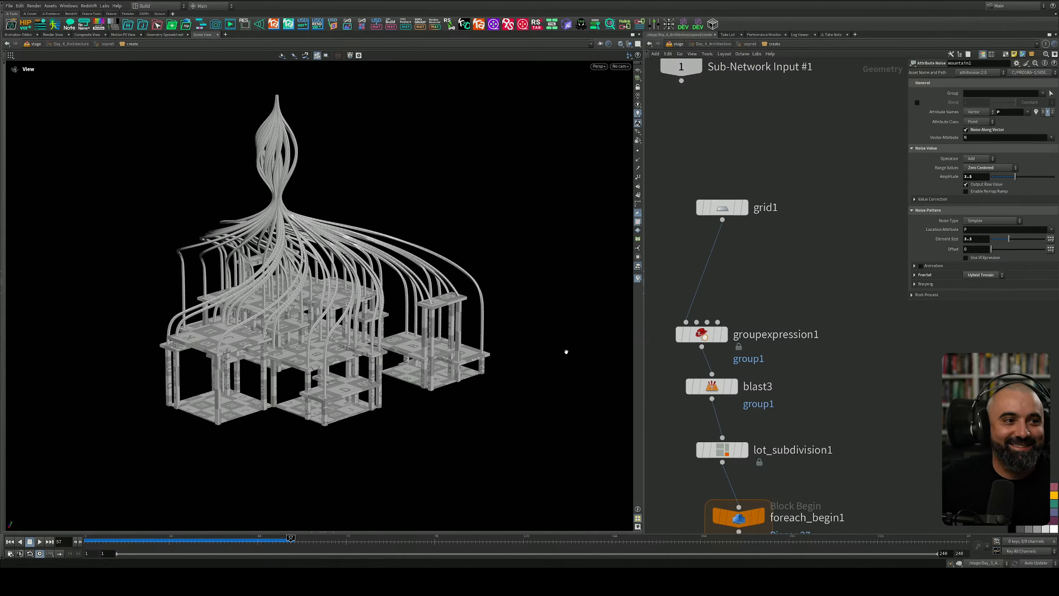
{"action": "middle_click_drag", "start_coordinate": [753, 262], "coordinate": [756, 176]}
{"action": "scroll", "coordinate": [736, 173], "scroll_direction": "up", "scroll_amount": 1}
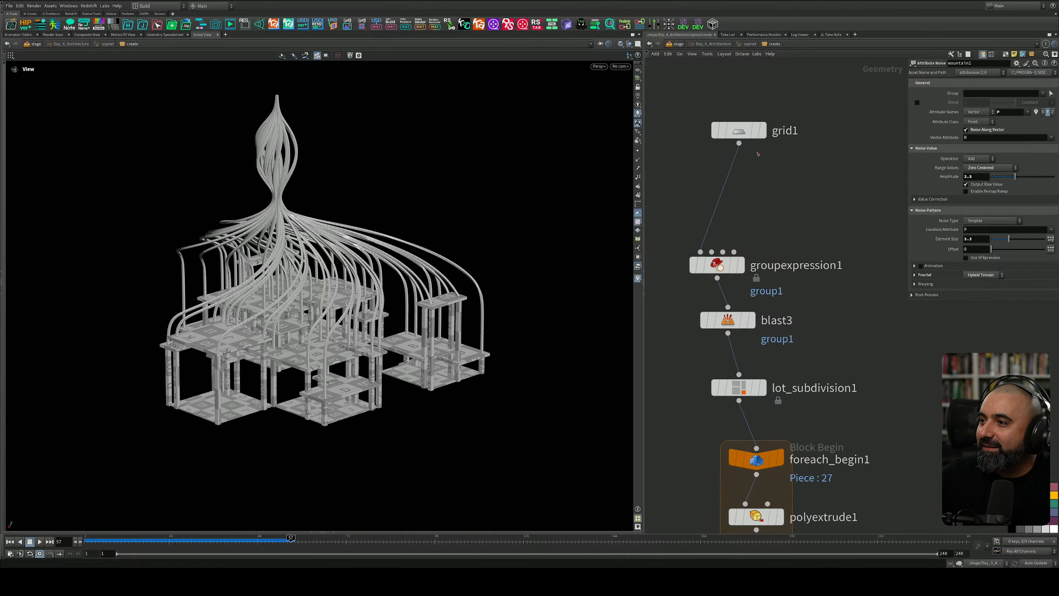
{"action": "left_click", "coordinate": [766, 134]}
{"action": "middle_click_drag", "start_coordinate": [751, 138], "coordinate": [757, 186]}
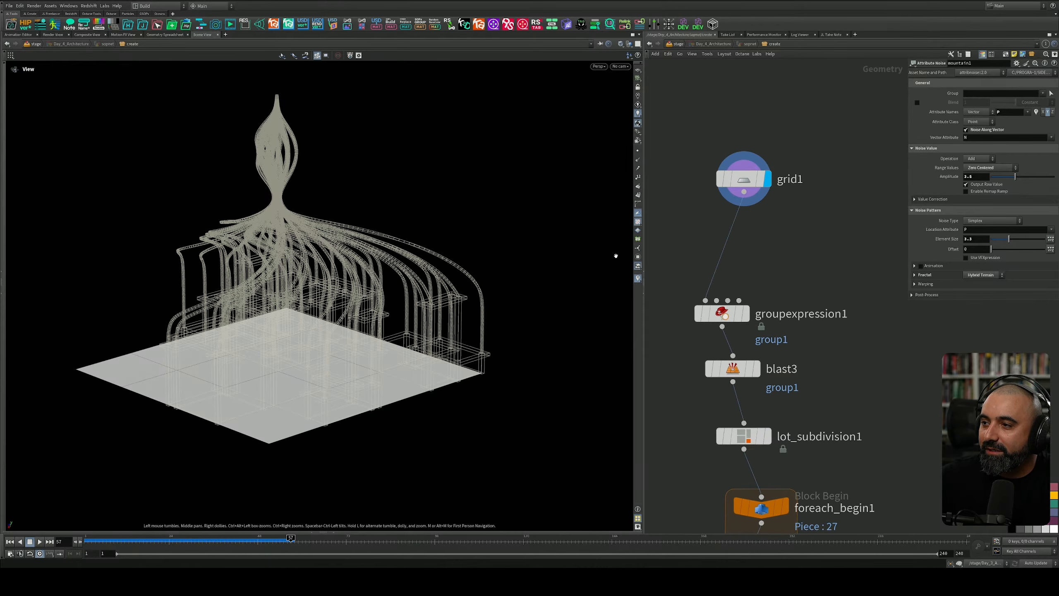
{"action": "left_click_drag", "start_coordinate": [806, 136], "coordinate": [666, 253]}
Step: Turn off the template display of the output0 node at the end of the network
{"action": "scroll", "coordinate": [806, 280], "scroll_direction": "down", "scroll_amount": 4}
{"action": "middle_click_drag", "start_coordinate": [839, 492], "coordinate": [826, 269]}
{"action": "scroll", "coordinate": [826, 269], "scroll_direction": "down", "scroll_amount": 1}
{"action": "scroll", "coordinate": [826, 269], "scroll_direction": "down", "scroll_amount": 5}
{"action": "middle_click_drag", "start_coordinate": [865, 331], "coordinate": [801, 202]}
{"action": "scroll", "coordinate": [809, 423], "scroll_direction": "up", "scroll_amount": 7}
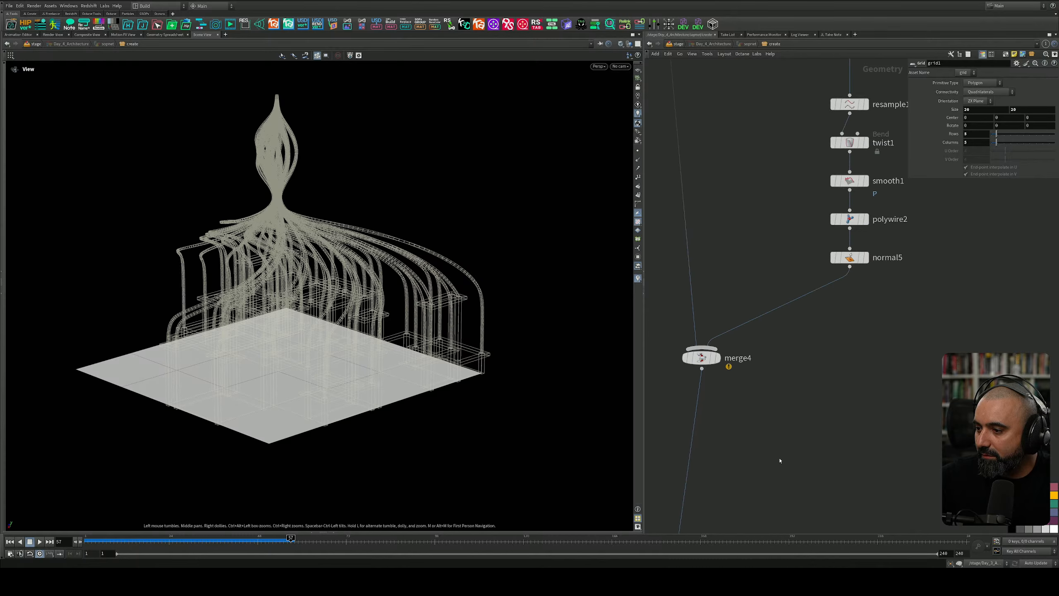
{"action": "middle_click_drag", "start_coordinate": [780, 461], "coordinate": [777, 299]}
{"action": "scroll", "coordinate": [762, 299], "scroll_direction": "up", "scroll_amount": 2}
{"action": "left_click", "coordinate": [769, 345]}
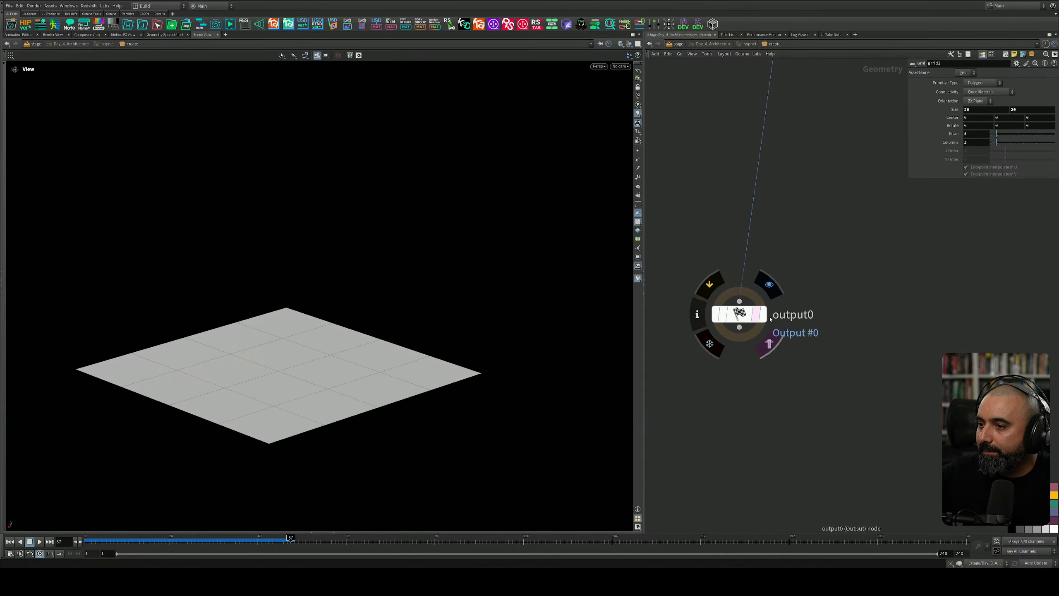
Step: Return to the start of the network and examine the grid1 plane from a higher viewing angle
{"action": "scroll", "coordinate": [770, 318], "scroll_direction": "down", "scroll_amount": 4}
{"action": "middle_click_drag", "start_coordinate": [798, 104], "coordinate": [797, 449]}
{"action": "scroll", "coordinate": [797, 449], "scroll_direction": "down", "scroll_amount": 6}
{"action": "middle_click_drag", "start_coordinate": [861, 176], "coordinate": [838, 398]}
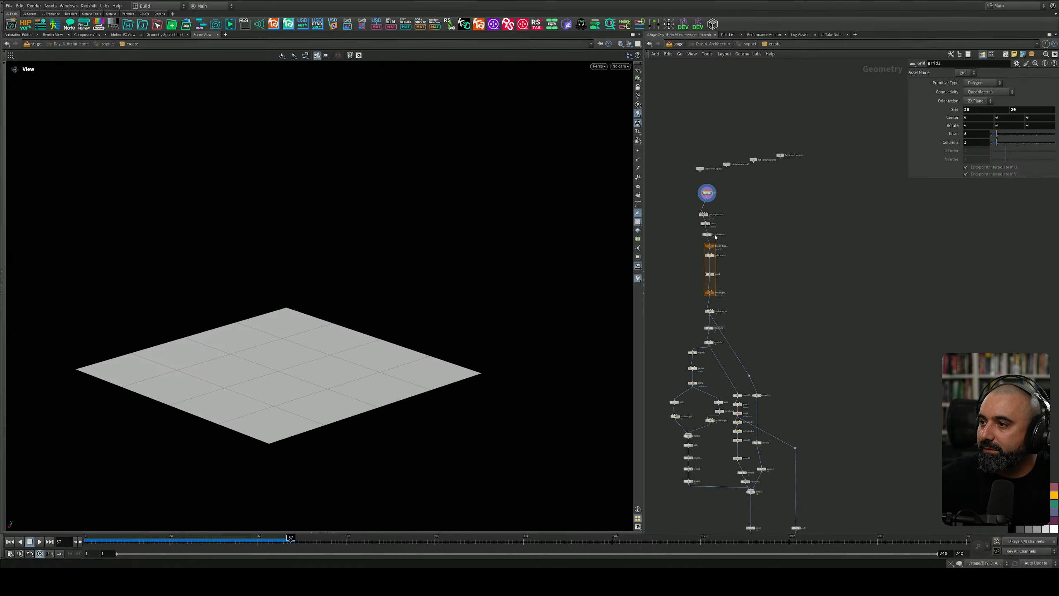
{"action": "middle_click_drag", "start_coordinate": [729, 202], "coordinate": [822, 236]}
{"action": "scroll", "coordinate": [797, 270], "scroll_direction": "up", "scroll_amount": 8}
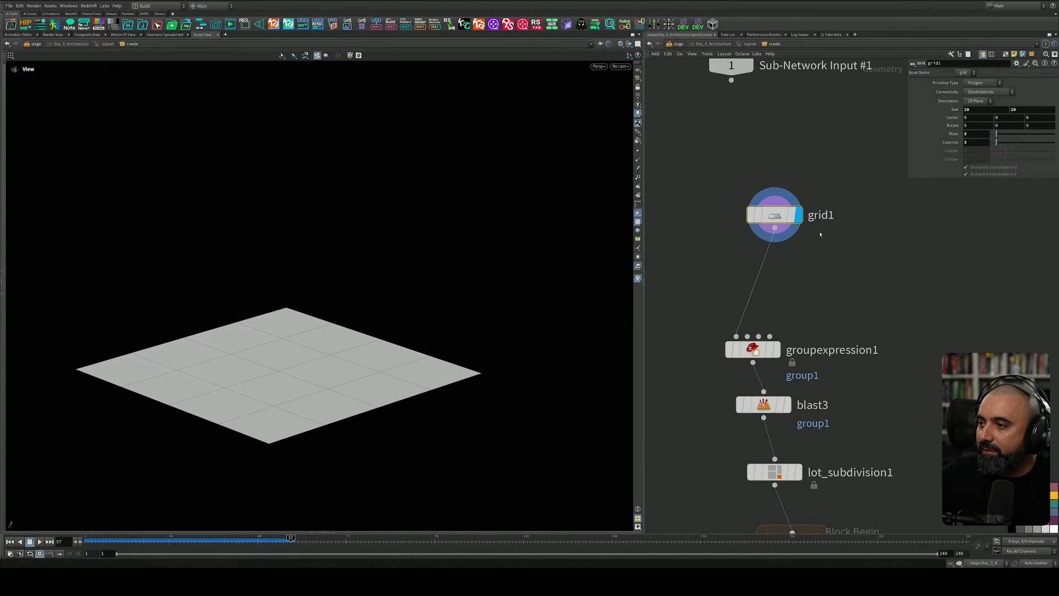
{"action": "middle_click_drag", "start_coordinate": [794, 275], "coordinate": [800, 231]}
{"action": "left_click_drag", "start_coordinate": [378, 349], "coordinate": [382, 387]}
{"action": "middle_click_drag", "start_coordinate": [382, 386], "coordinate": [414, 330]}
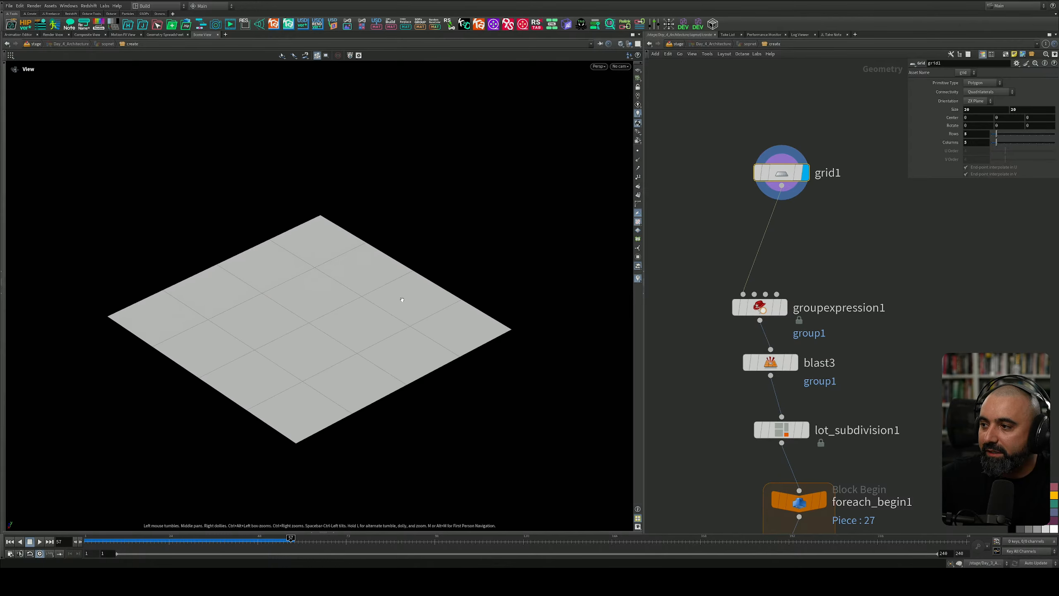
Step: Display the groupexpression1 node with its parameters and inspect which grid faces belong to group1
{"action": "middle_click_drag", "start_coordinate": [866, 277], "coordinate": [863, 190]}
{"action": "left_click", "coordinate": [778, 225]}
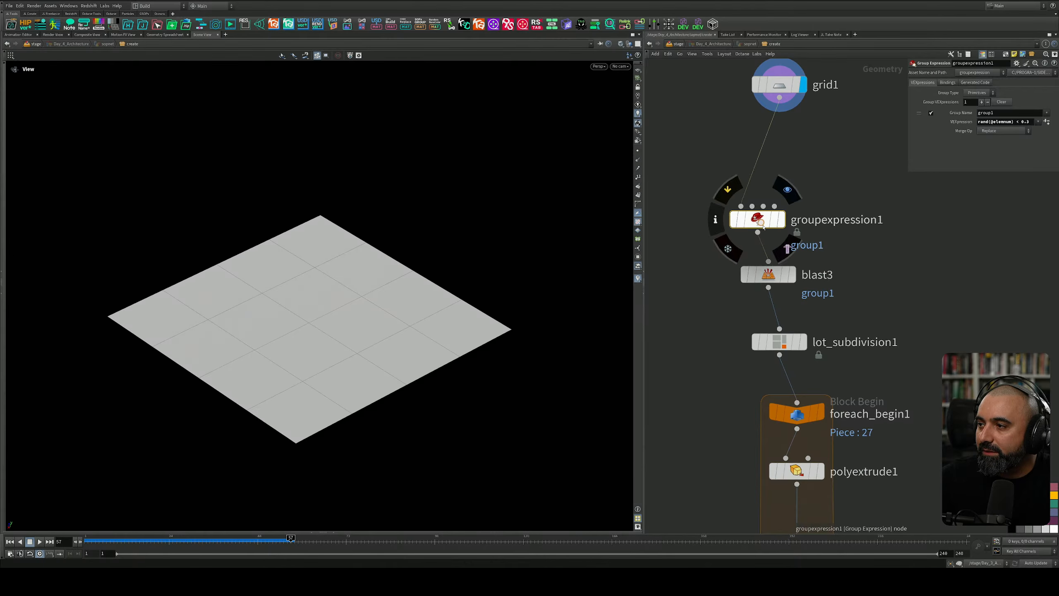
{"action": "left_click", "coordinate": [779, 221]}
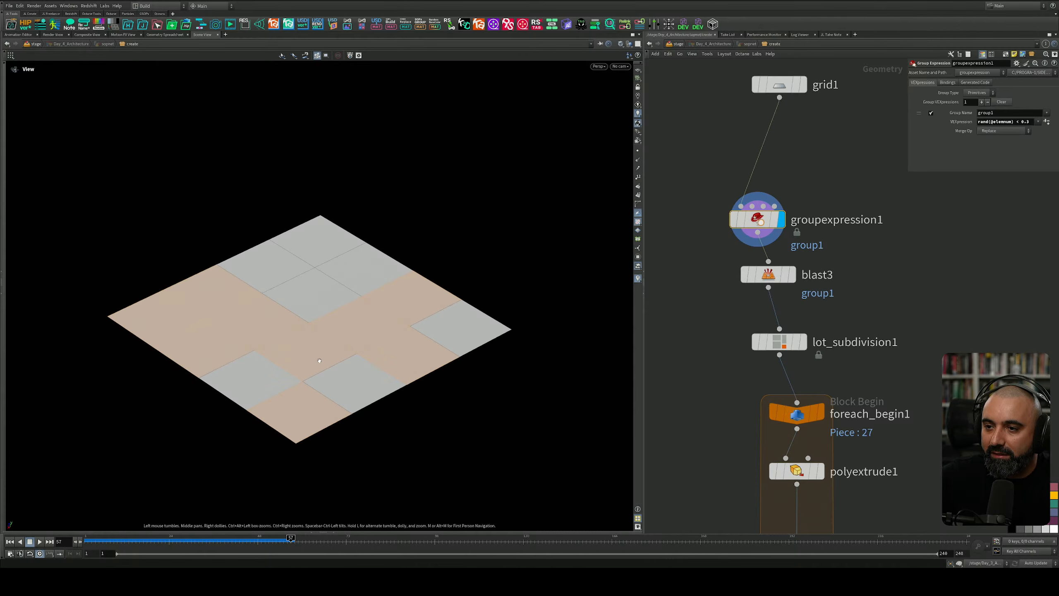
{"action": "left_click_drag", "start_coordinate": [311, 366], "coordinate": [327, 360]}
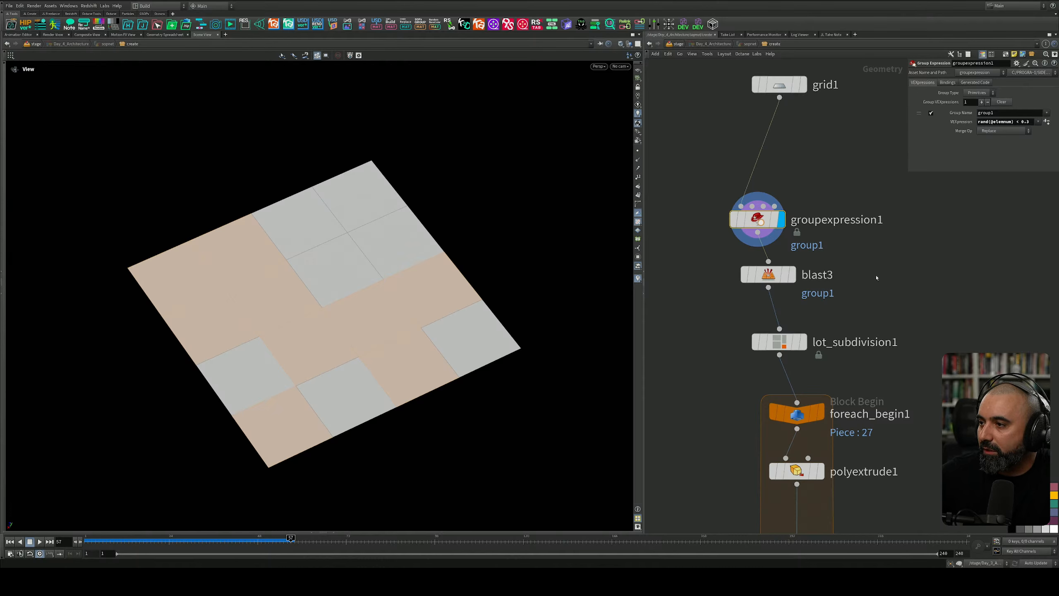
{"action": "middle_click_drag", "start_coordinate": [877, 278], "coordinate": [890, 230]}
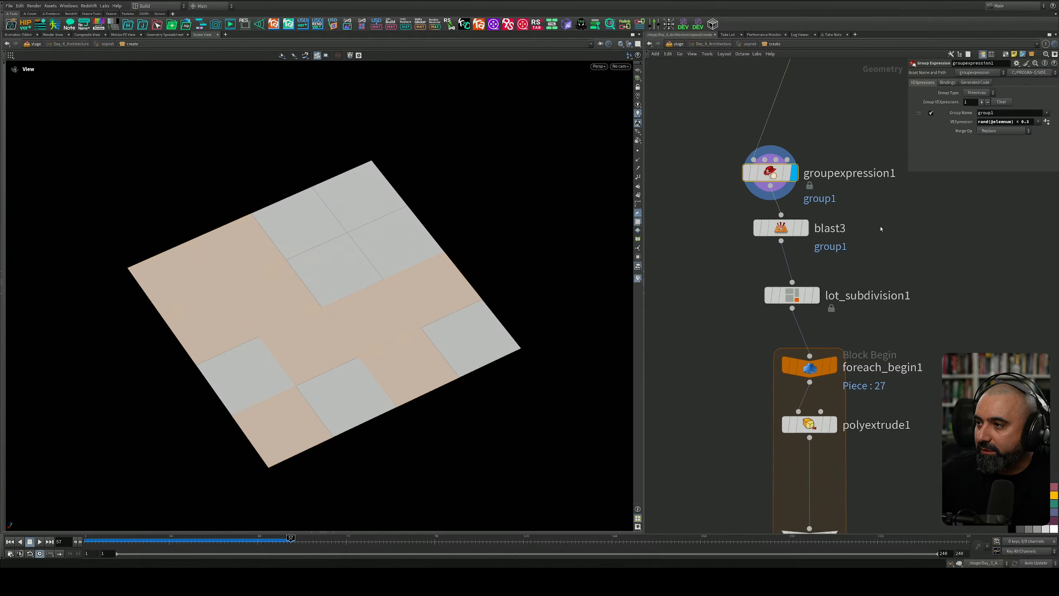
{"action": "left_click", "coordinate": [1039, 121]}
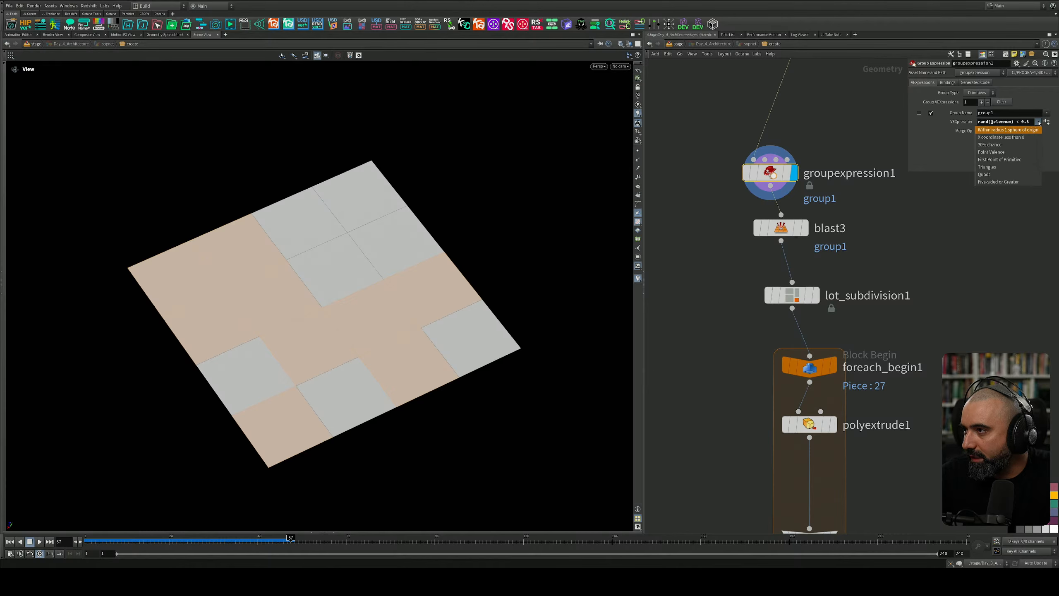
{"action": "left_click", "coordinate": [1008, 145]}
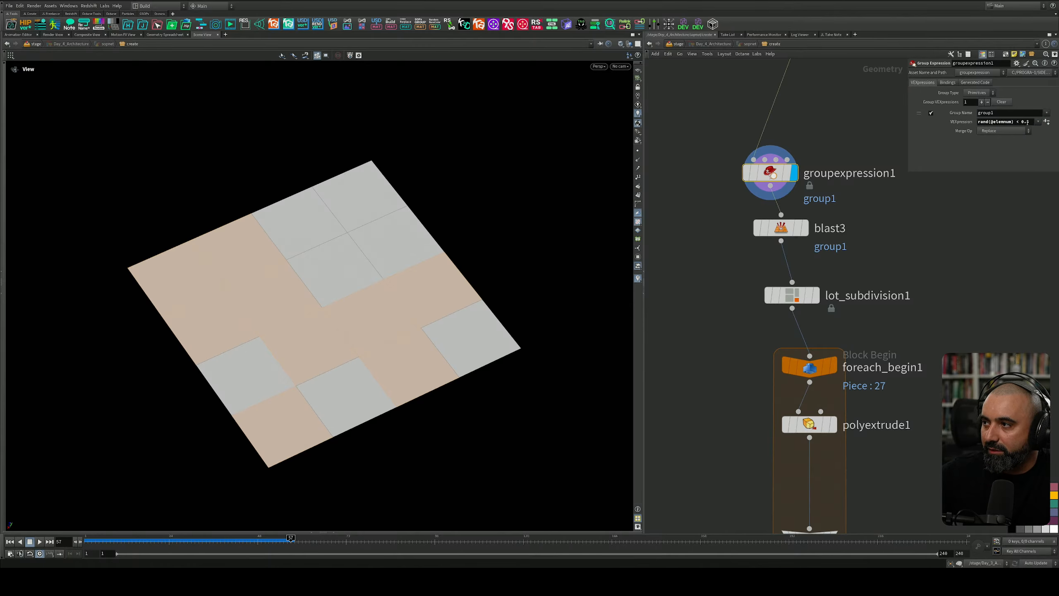
{"action": "left_click", "coordinate": [1027, 122]}
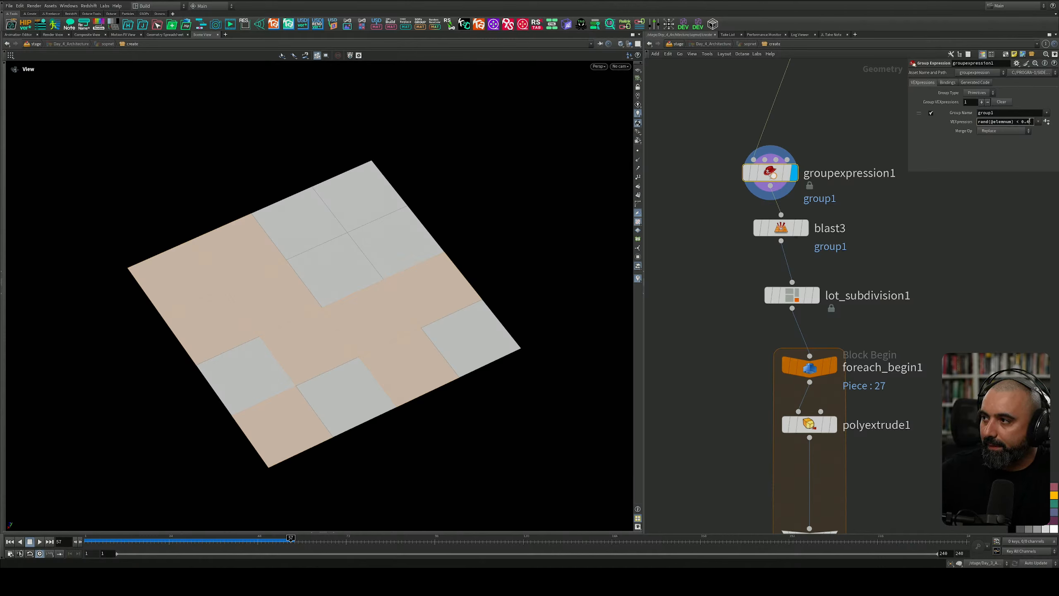
{"action": "type", "text": "2"}
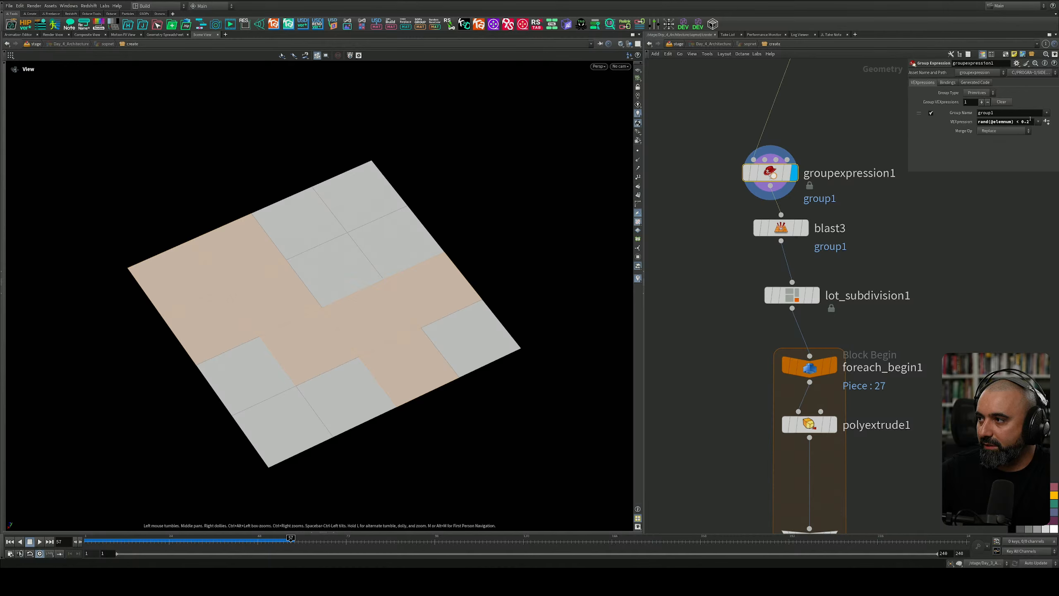
{"action": "key", "text": "BackSpace"}
{"action": "type", "text": "1"}
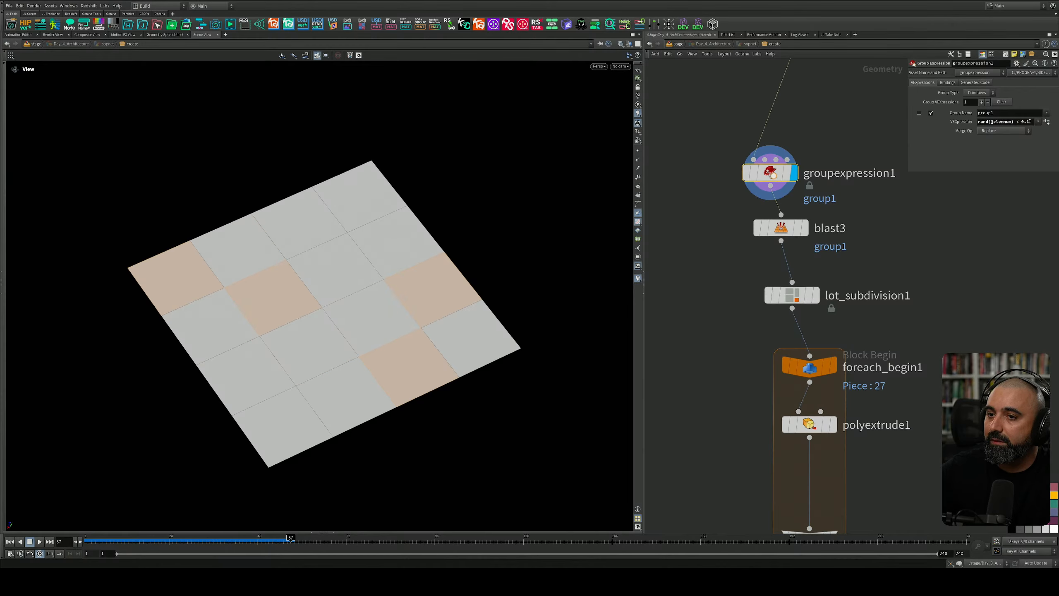
Step: Display the blast3 node with its parameters and inspect the grid with the group1 faces deleted
{"action": "middle_click_drag", "start_coordinate": [863, 293], "coordinate": [844, 250]}
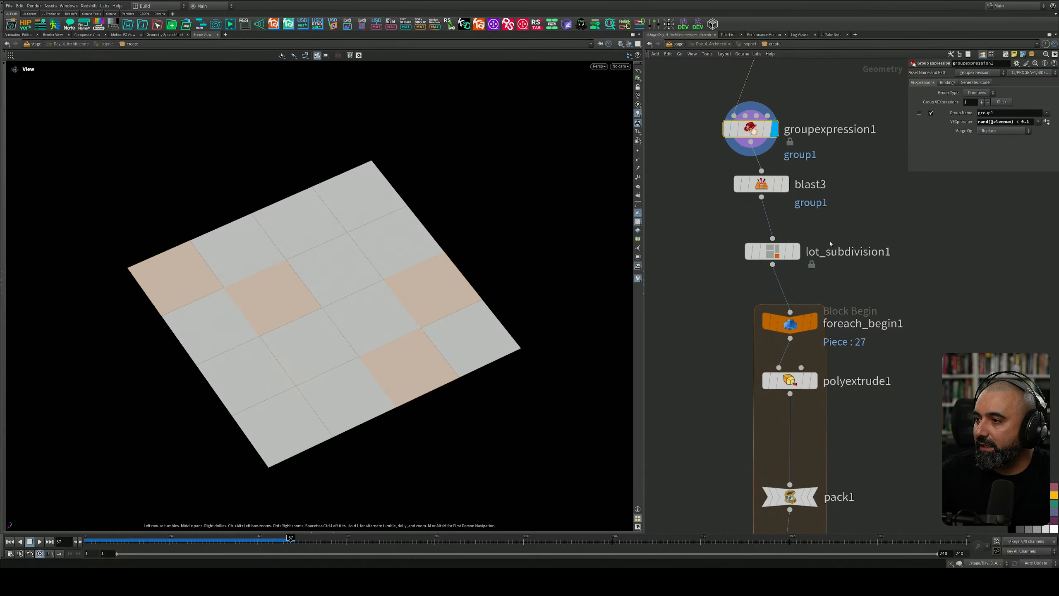
{"action": "left_click", "coordinate": [761, 184]}
{"action": "left_click", "coordinate": [786, 184]}
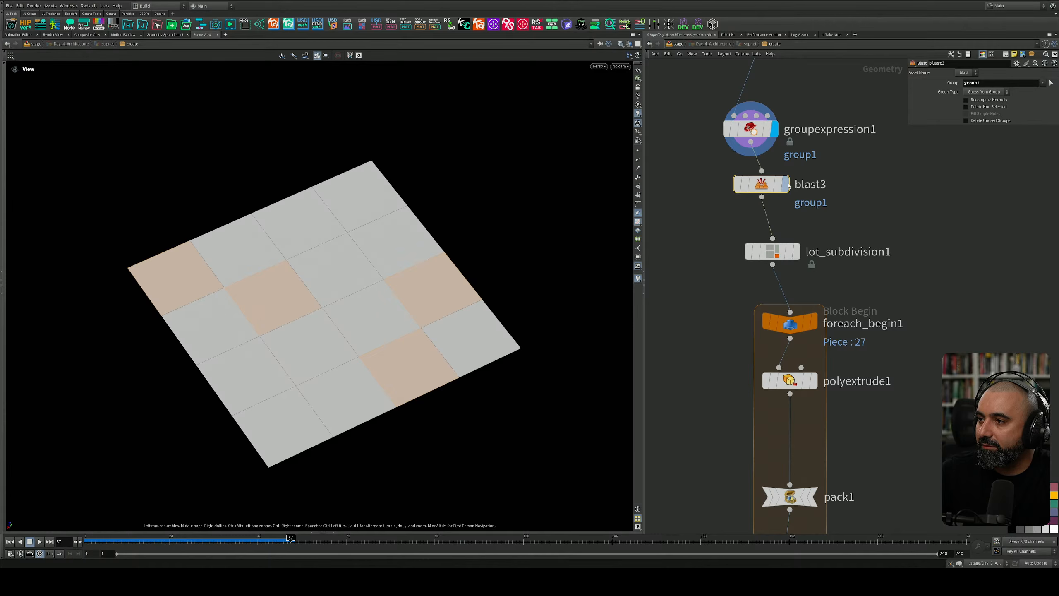
{"action": "left_click_drag", "start_coordinate": [369, 247], "coordinate": [369, 267]}
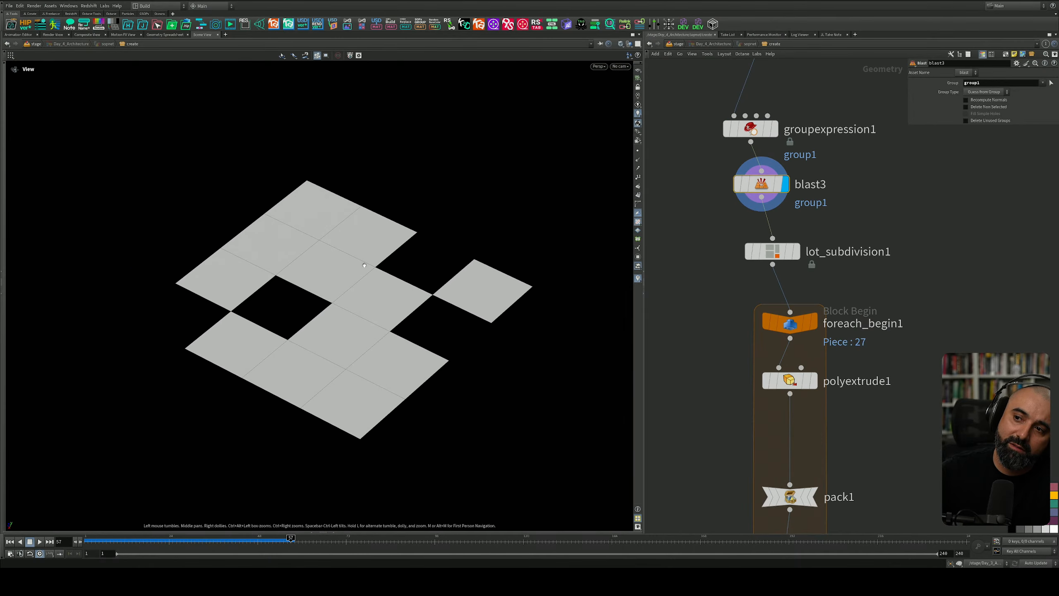
{"action": "middle_click_drag", "start_coordinate": [369, 268], "coordinate": [349, 294]}
{"action": "left_click_drag", "start_coordinate": [350, 295], "coordinate": [350, 317]}
Step: Display the lot_subdivision1 node with its parameters and view its subdivided lots up close
{"action": "middle_click_drag", "start_coordinate": [847, 265], "coordinate": [852, 214]}
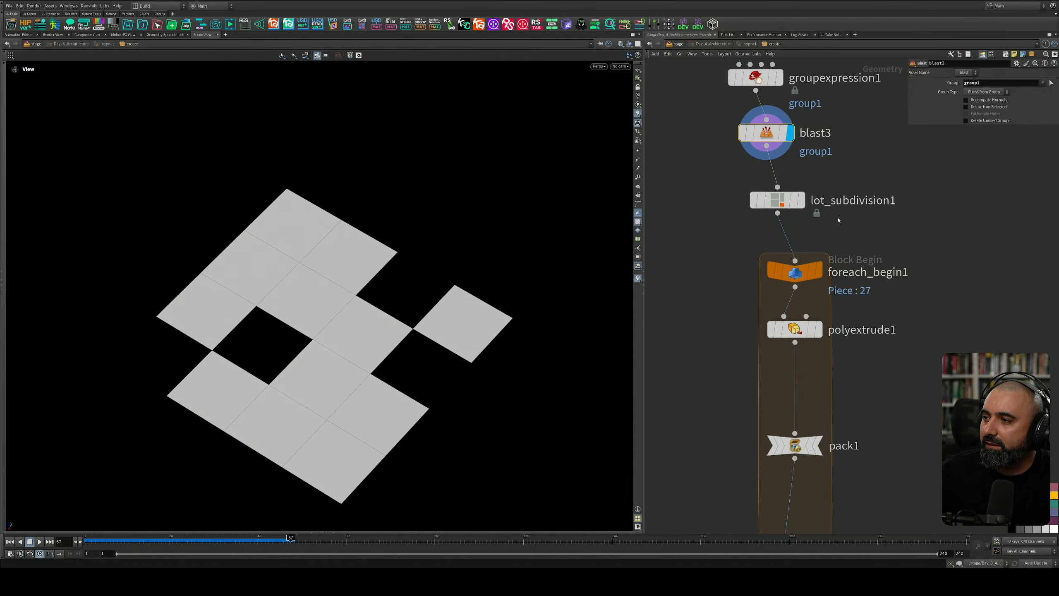
{"action": "left_click", "coordinate": [781, 202]}
{"action": "left_click", "coordinate": [801, 201]}
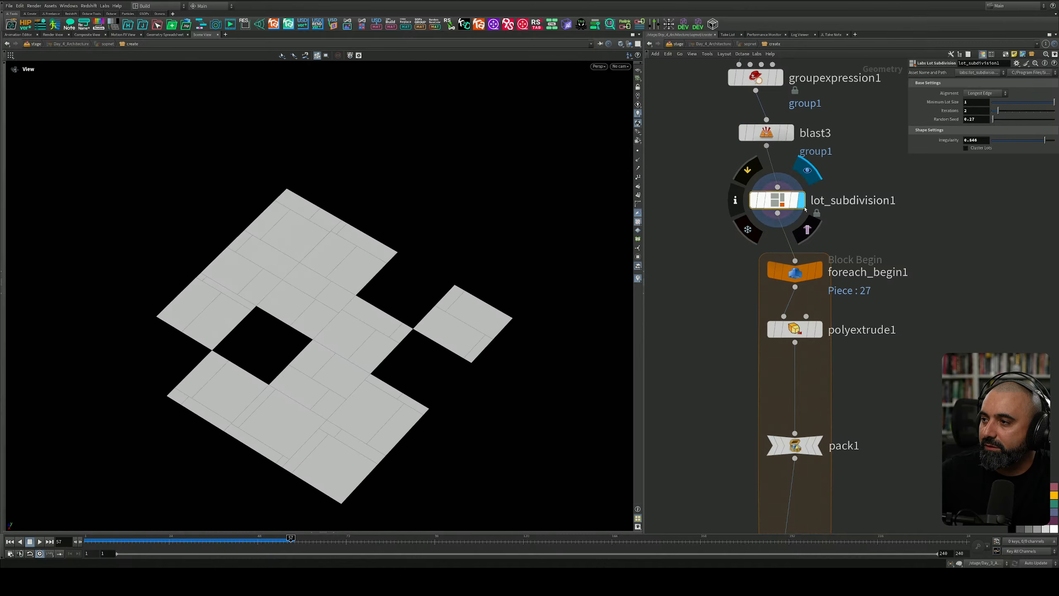
{"action": "middle_click_drag", "start_coordinate": [814, 215], "coordinate": [819, 238]}
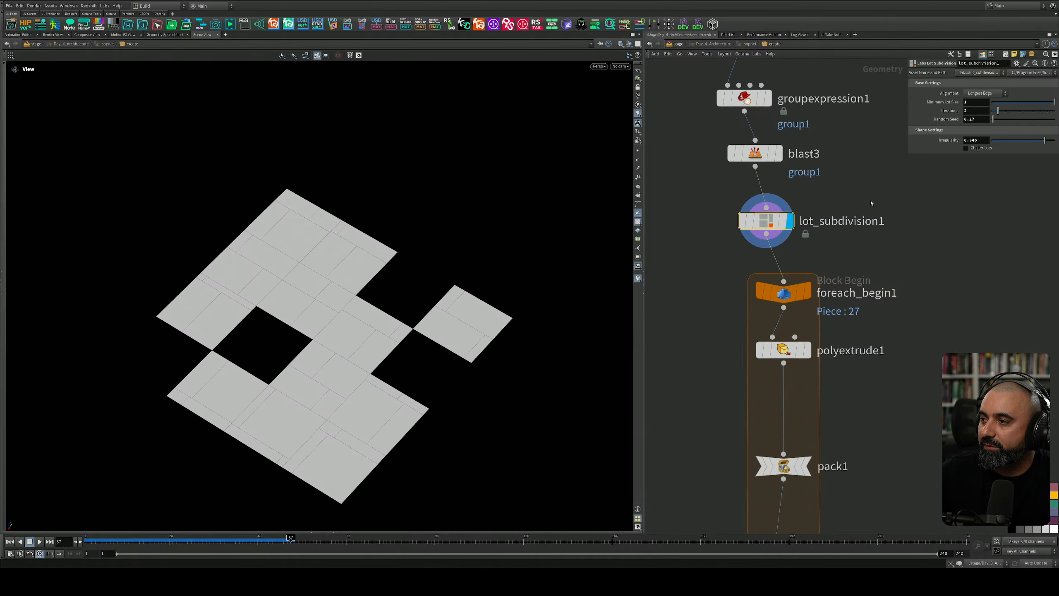
{"action": "scroll", "coordinate": [475, 263], "scroll_direction": "up", "scroll_amount": 5}
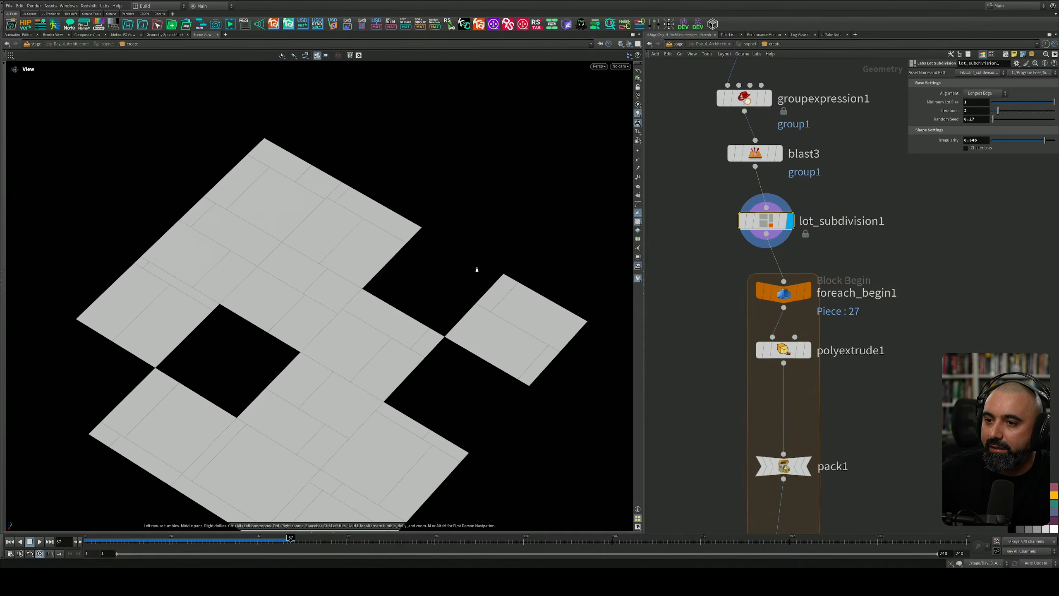
Step: Bypass the lot_subdivision1 node to compare the grid without subdivision, and re-enable the node
{"action": "left_click", "coordinate": [743, 224]}
{"action": "left_click_drag", "start_coordinate": [387, 233], "coordinate": [424, 230]}
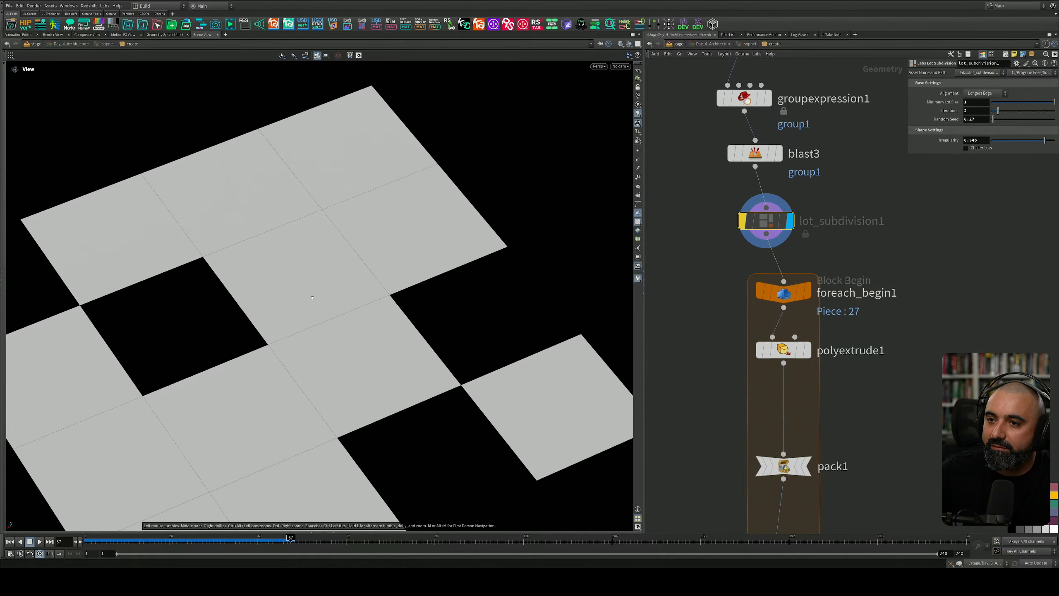
{"action": "scroll", "coordinate": [424, 228], "scroll_direction": "up", "scroll_amount": 5}
{"action": "middle_click_drag", "start_coordinate": [424, 227], "coordinate": [413, 317]}
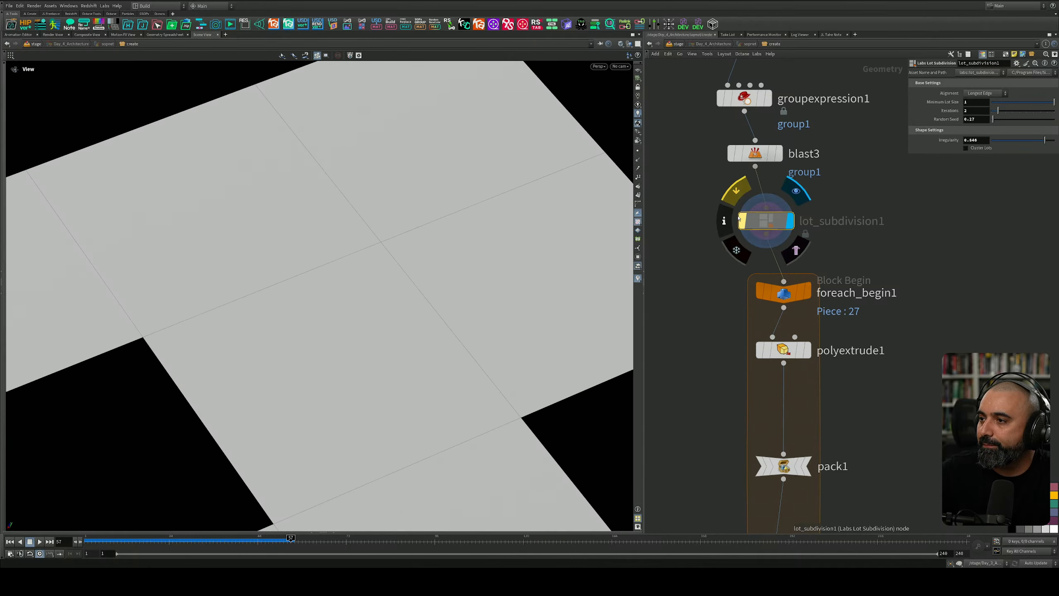
{"action": "left_click", "coordinate": [737, 191]}
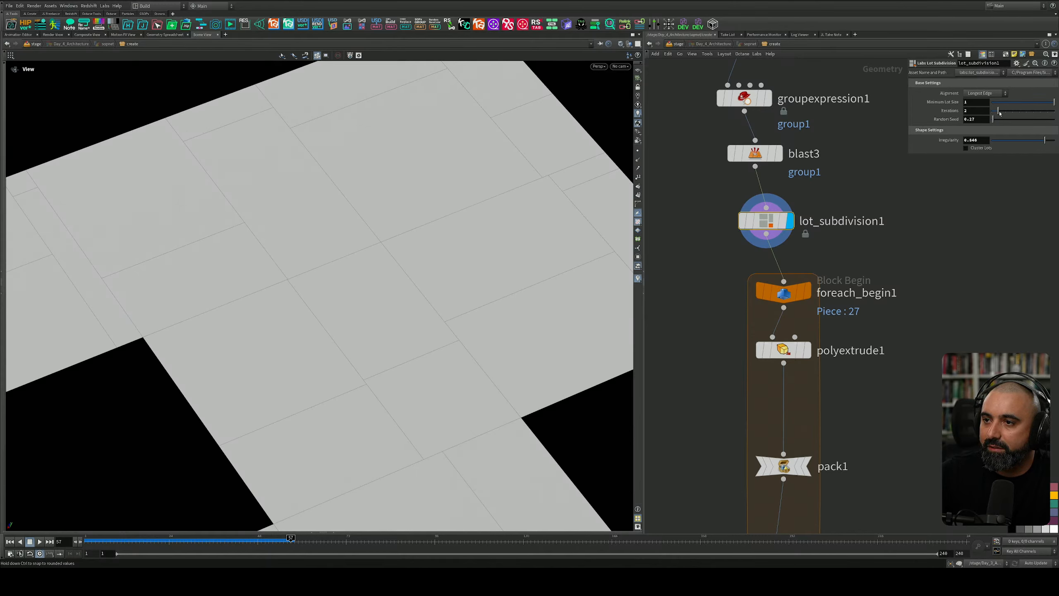
Step: Set the random seed of the lot_subdivision1 node to 2.14
{"action": "left_click_drag", "start_coordinate": [1000, 121], "coordinate": [1006, 121]}
{"action": "middle_click_drag", "start_coordinate": [922, 343], "coordinate": [932, 185]}
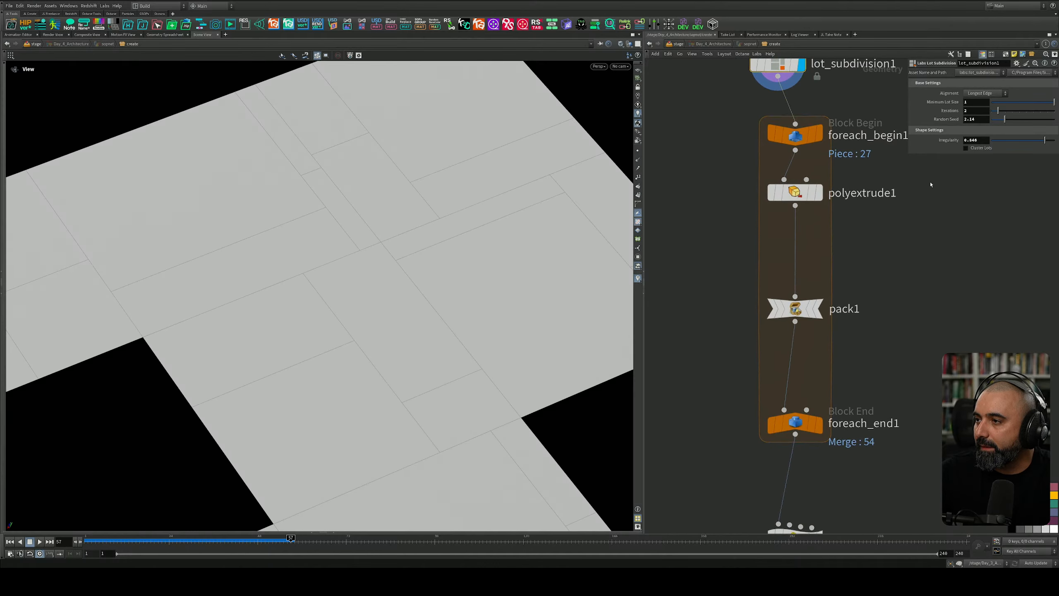
Step: Display the polyextrude1 node inside the for-each block and inspect the single extruded piece
{"action": "scroll", "coordinate": [907, 199], "scroll_direction": "down", "scroll_amount": 3}
{"action": "scroll", "coordinate": [883, 205], "scroll_direction": "up", "scroll_amount": 2}
{"action": "scroll", "coordinate": [883, 205], "scroll_direction": "up", "scroll_amount": 1}
{"action": "middle_click_drag", "start_coordinate": [864, 161], "coordinate": [849, 215]}
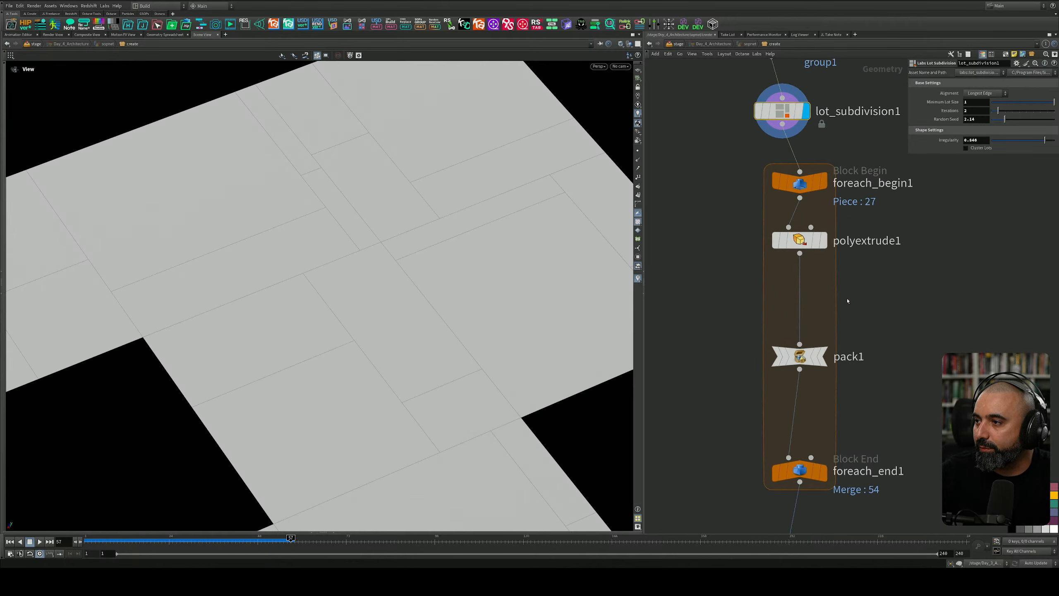
{"action": "left_click", "coordinate": [824, 241]}
{"action": "scroll", "coordinate": [383, 229], "scroll_direction": "down", "scroll_amount": 5}
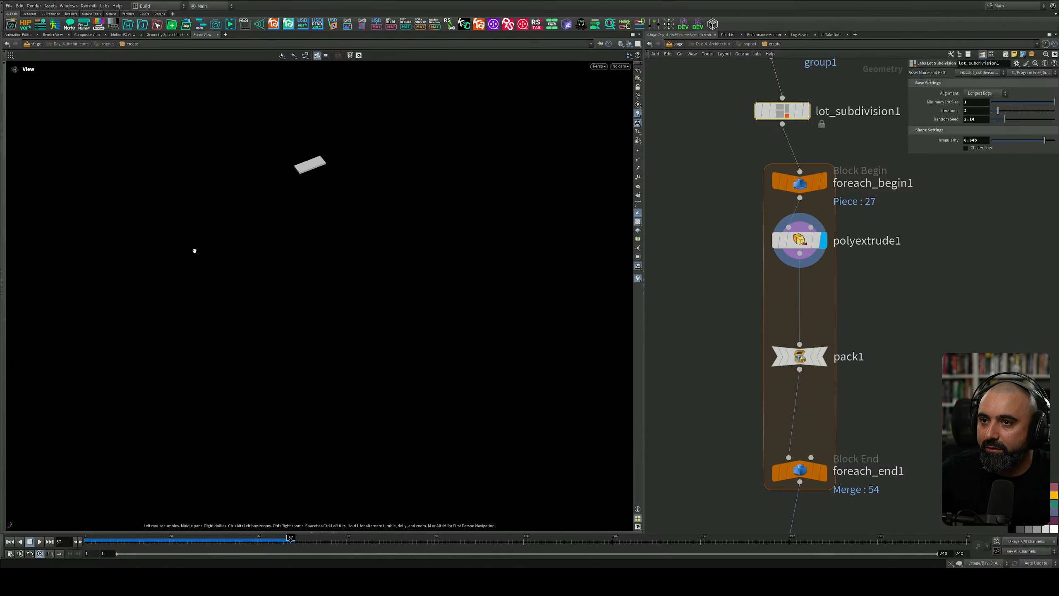
{"action": "left_click_drag", "start_coordinate": [194, 251], "coordinate": [292, 253]}
{"action": "middle_click_drag", "start_coordinate": [796, 336], "coordinate": [797, 257]}
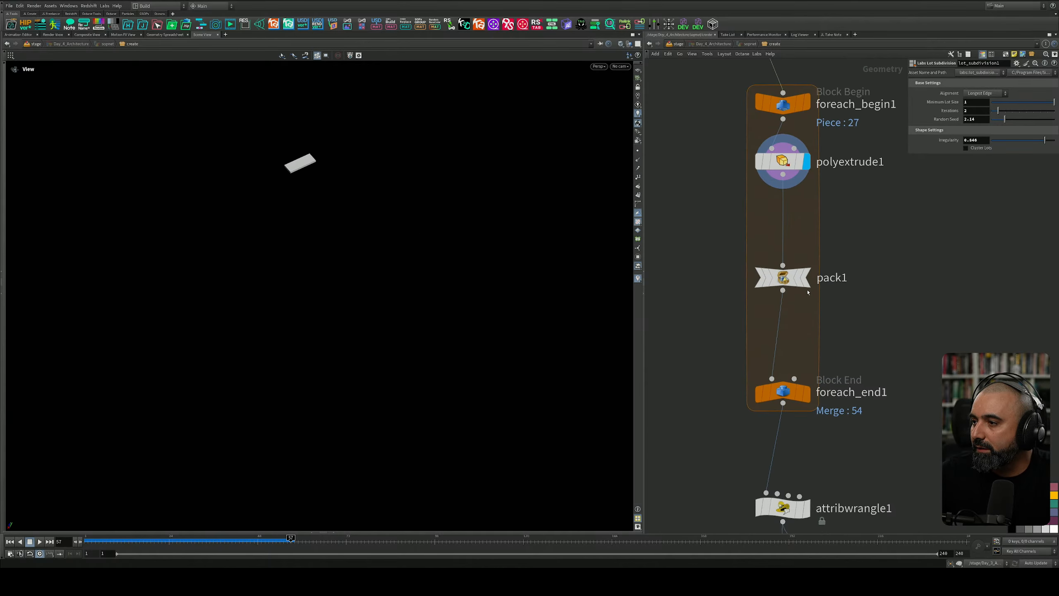
Step: Display the foreach_end1 node and inspect the merged, extruded lots from several angles
{"action": "mouse_move", "coordinate": [807, 285]}
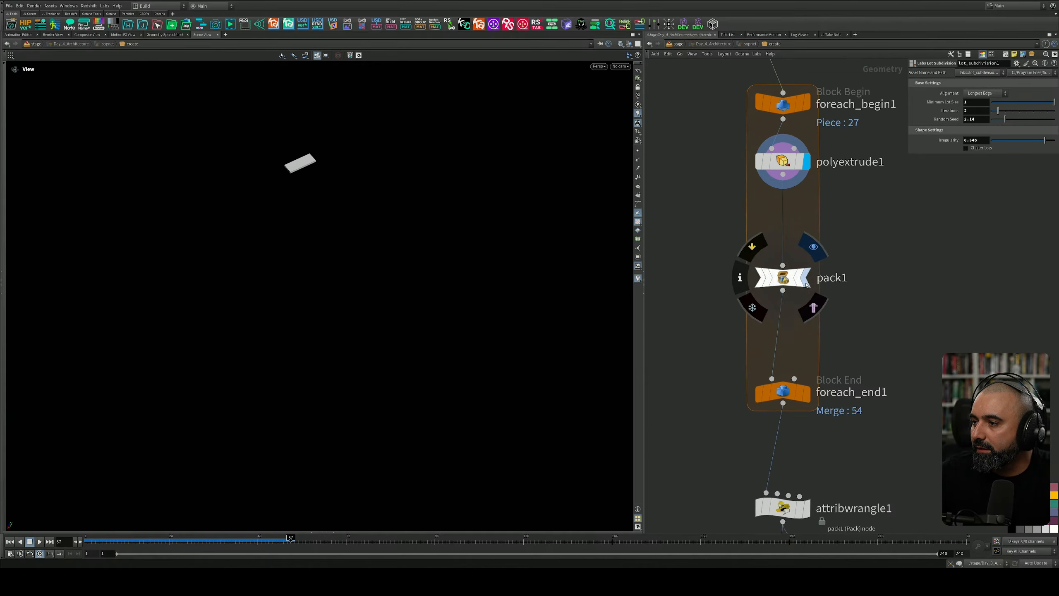
{"action": "left_click", "coordinate": [806, 392]}
{"action": "middle_click_drag", "start_coordinate": [806, 392], "coordinate": [787, 321]}
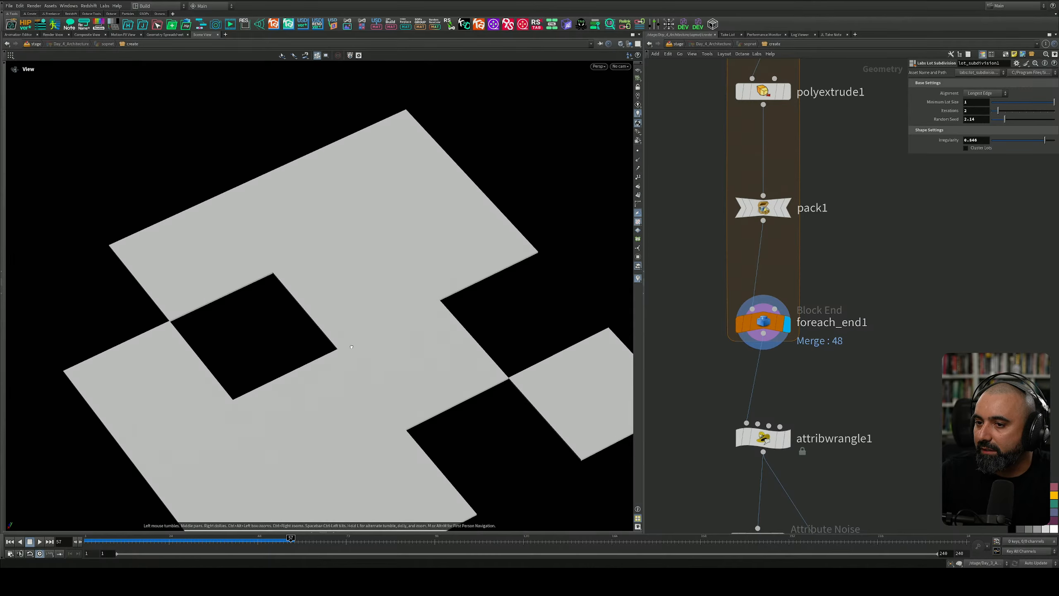
{"action": "left_click_drag", "start_coordinate": [352, 347], "coordinate": [357, 286]}
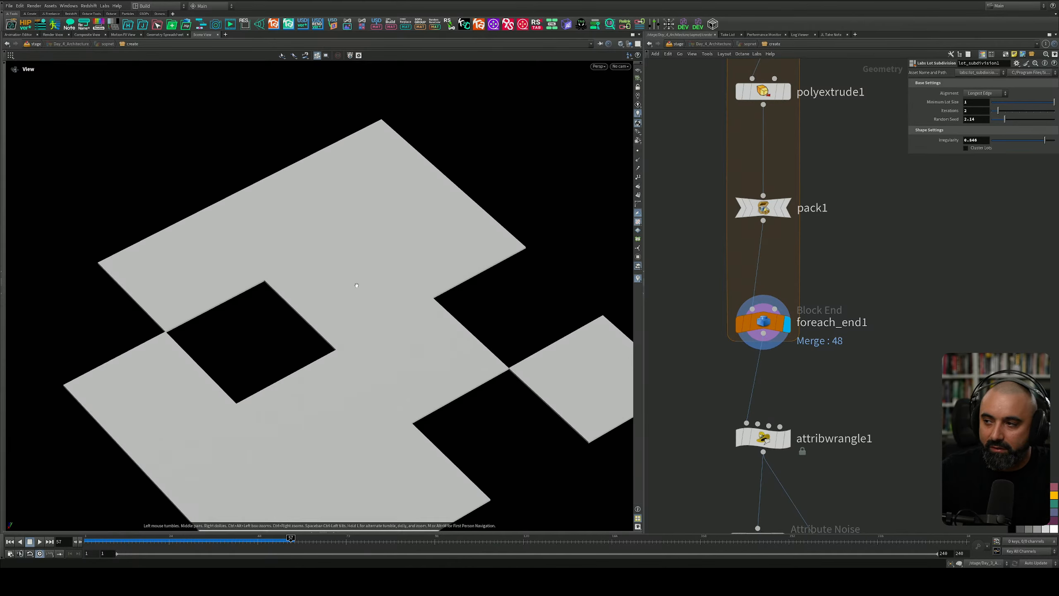
{"action": "middle_click_drag", "start_coordinate": [544, 384], "coordinate": [607, 210]}
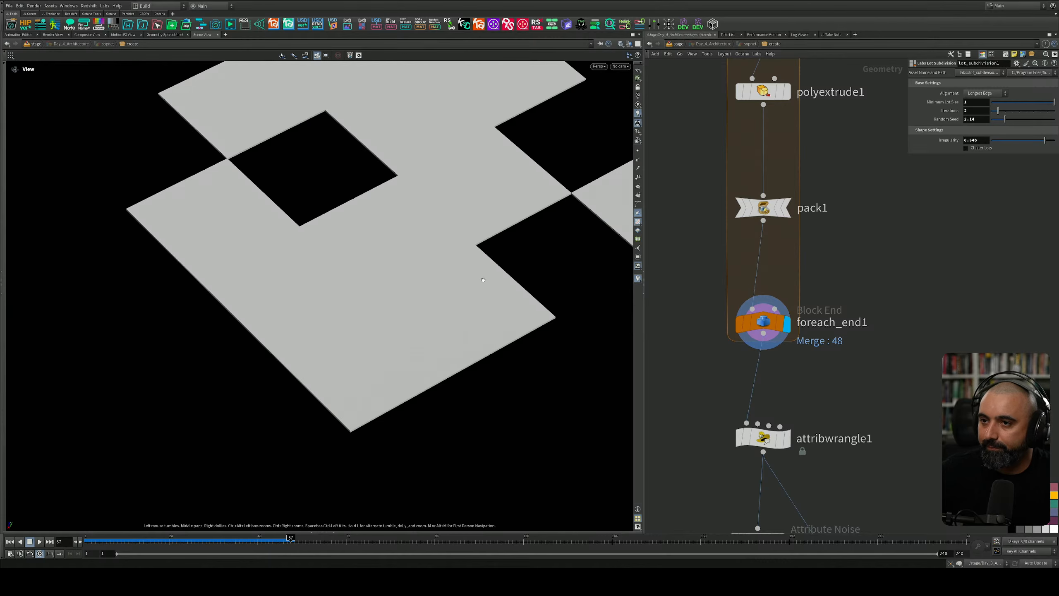
{"action": "middle_click_drag", "start_coordinate": [439, 272], "coordinate": [395, 334]}
{"action": "mouse_move", "coordinate": [395, 334]}
{"action": "left_mouse_down"}
{"action": "mouse_move", "coordinate": [384, 314]}
{"action": "mouse_move", "coordinate": [378, 330]}
{"action": "left_mouse_up"}
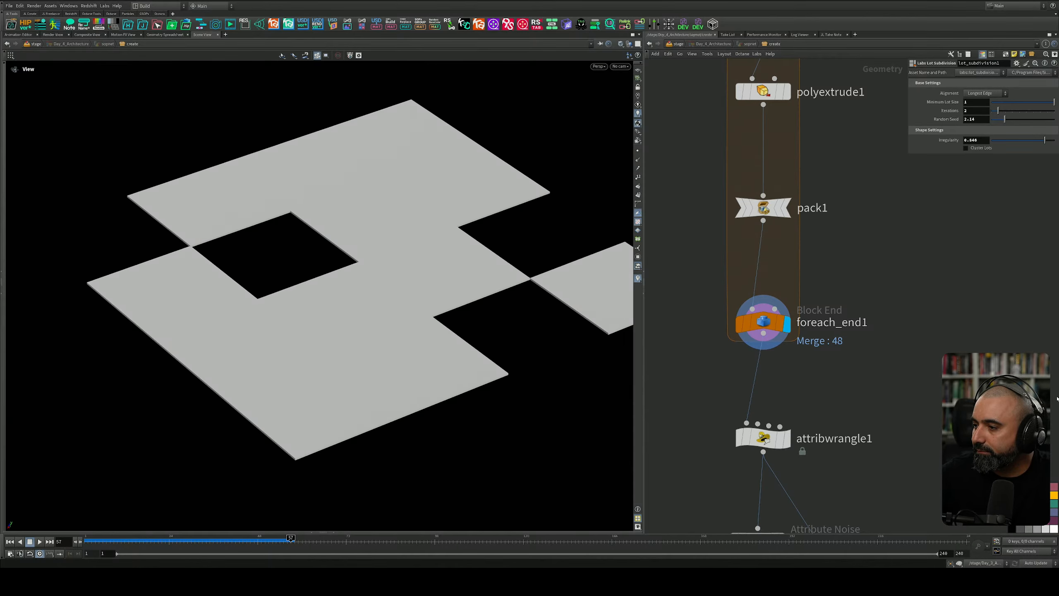
Step: Display the attribwrangle1 node with its parameters and widen the parameter pane to read the VEX expression
{"action": "middle_click_drag", "start_coordinate": [911, 432], "coordinate": [919, 310]}
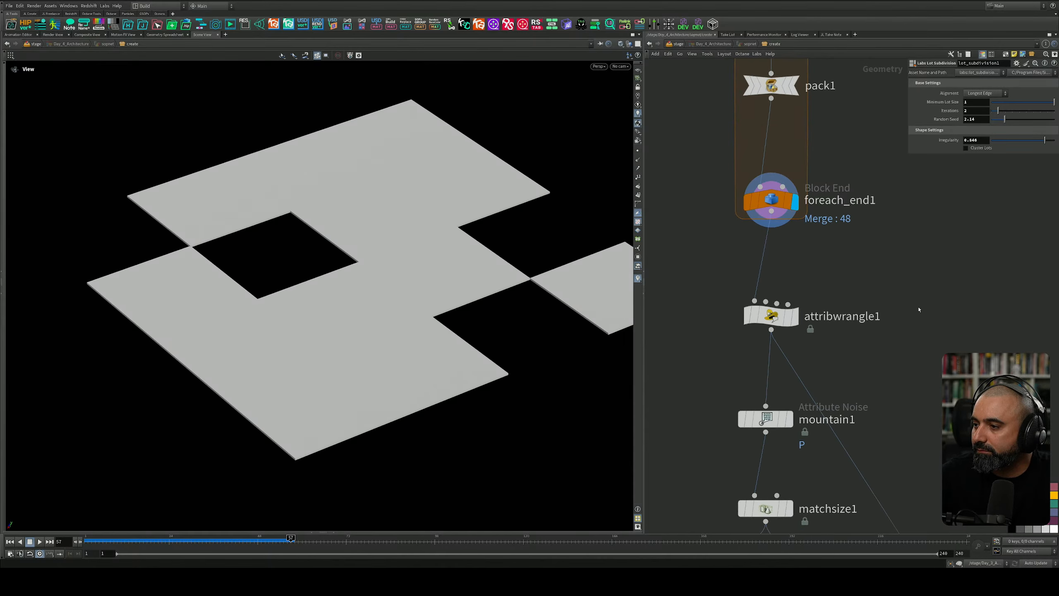
{"action": "left_click", "coordinate": [795, 316]}
{"action": "left_click", "coordinate": [769, 316]}
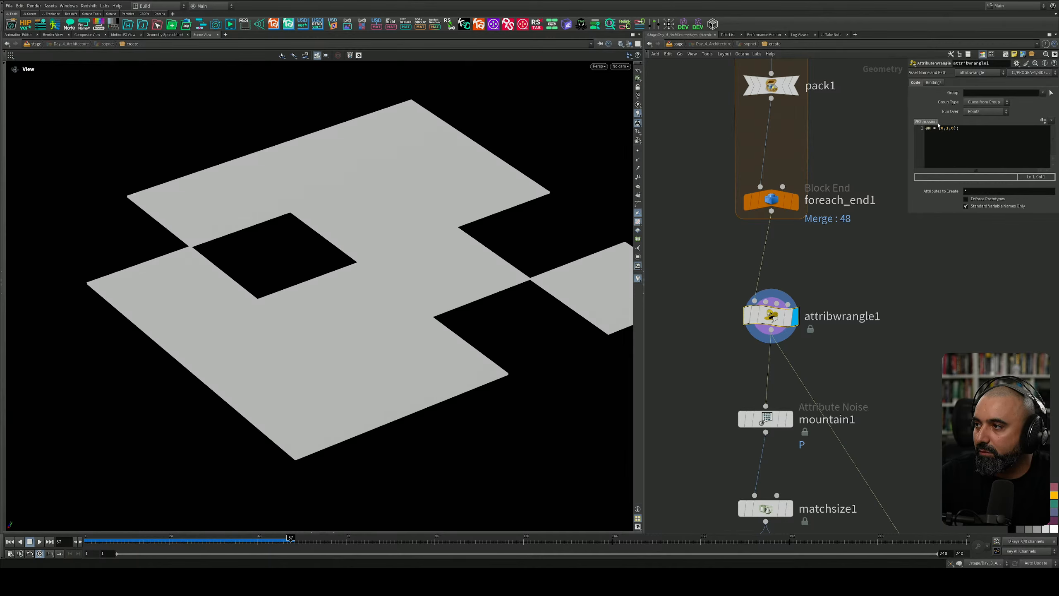
{"action": "left_click_drag", "start_coordinate": [973, 125], "coordinate": [937, 128]}
{"action": "left_click_drag", "start_coordinate": [907, 213], "coordinate": [878, 252]}
{"action": "left_click", "coordinate": [953, 144]}
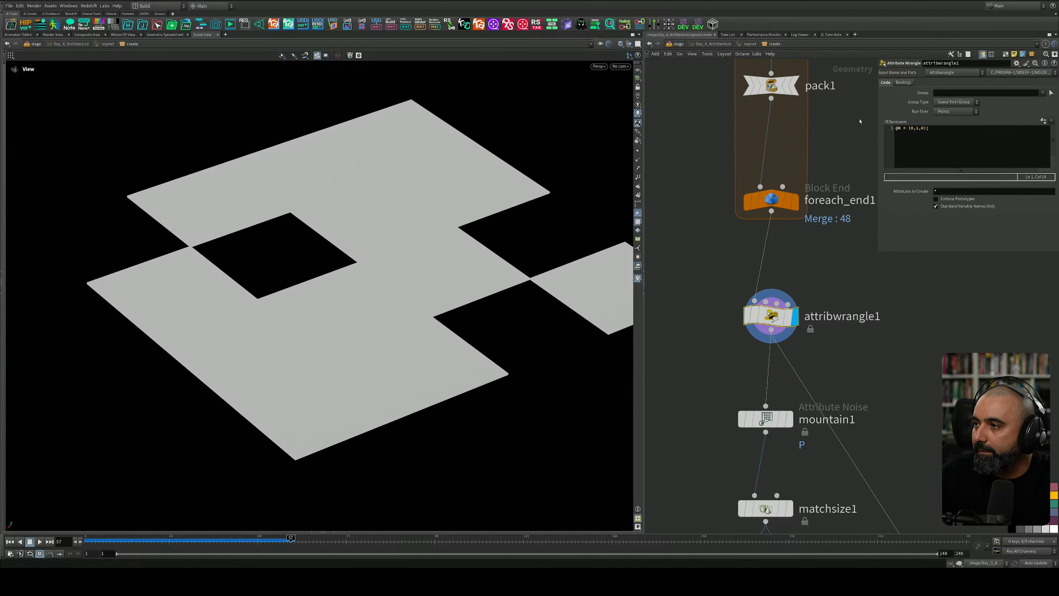
Step: Copy the expression @N = {0,1,0}; from attribwrangle1 into the Snippet Manager, enlarge its text and highlight the Y value
{"action": "left_click_drag", "start_coordinate": [933, 128], "coordinate": [883, 128]}
{"action": "key", "text": "ctrl+c"}
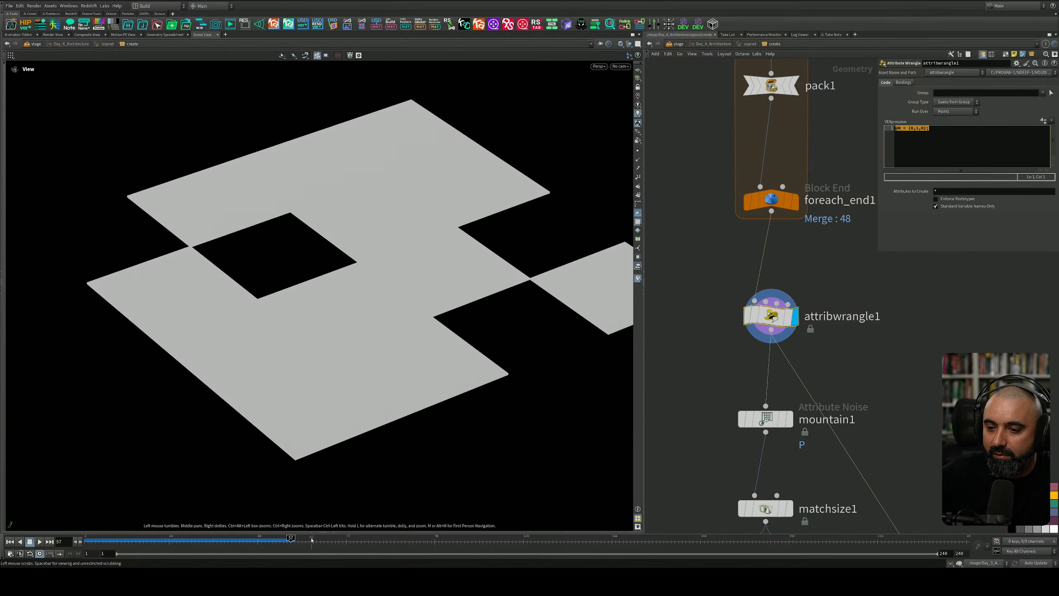
{"action": "left_click", "coordinate": [324, 532]}
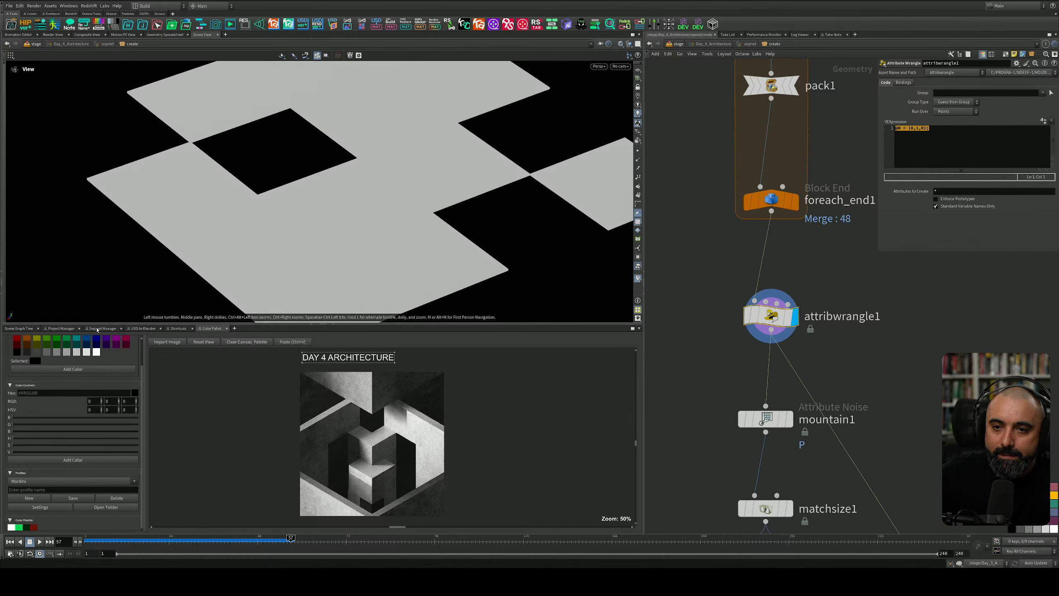
{"action": "left_click", "coordinate": [101, 329]}
{"action": "key", "text": "ctrl+v"}
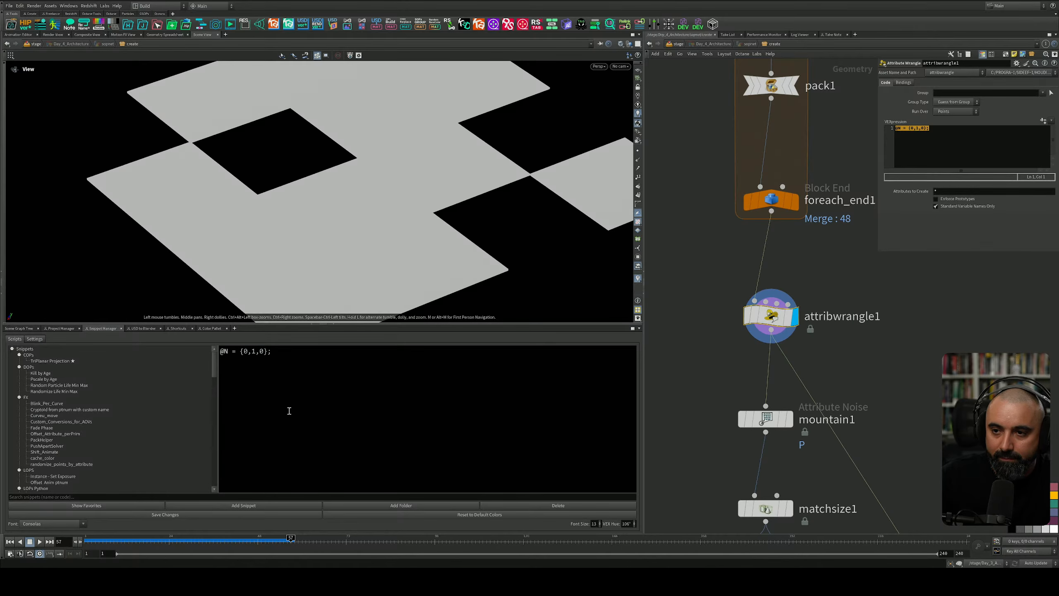
{"action": "scroll", "coordinate": [599, 526], "scroll_direction": "up", "scroll_amount": 11}
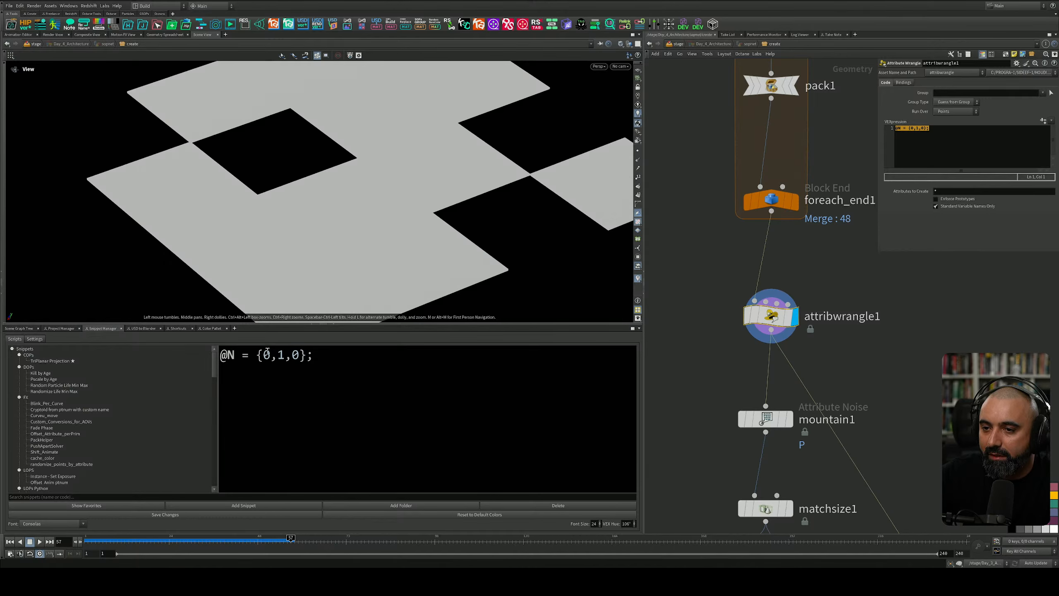
{"action": "double_click", "coordinate": [282, 354]}
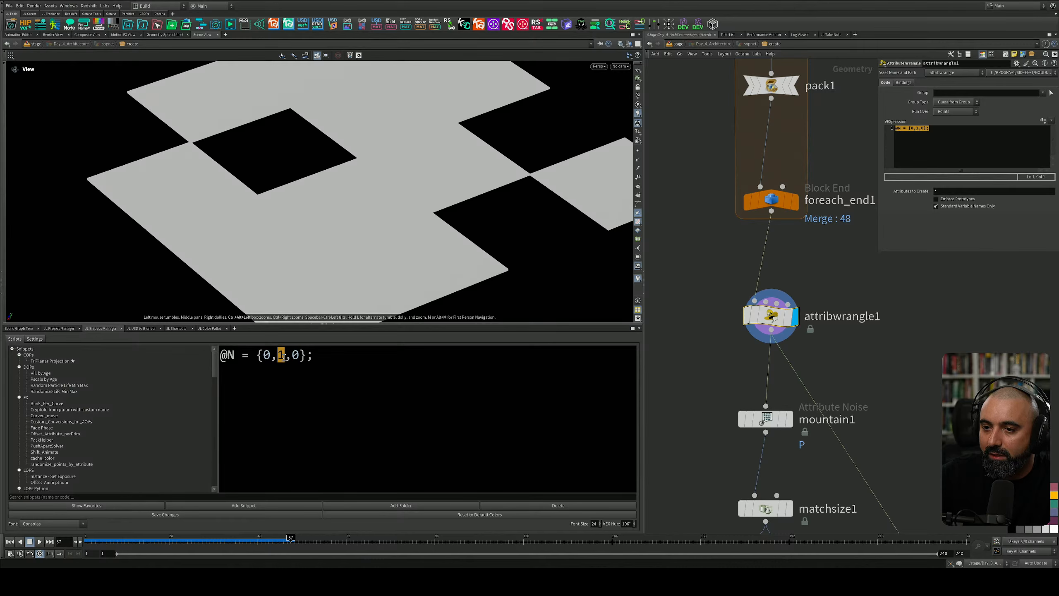
Step: Collapse the Snippet Manager pane and try the viewport's normals display on the packed attribwrangle1 geometry
{"action": "left_click", "coordinate": [638, 168]}
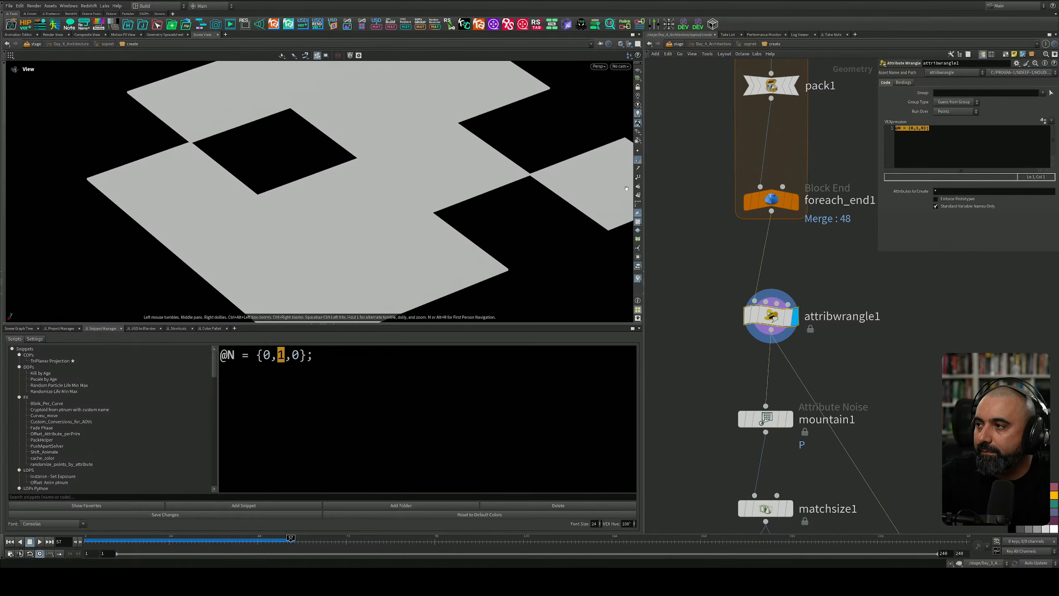
{"action": "left_click_drag", "start_coordinate": [377, 196], "coordinate": [360, 331]}
{"action": "left_click", "coordinate": [333, 324]}
{"action": "left_click_drag", "start_coordinate": [555, 299], "coordinate": [553, 284]}
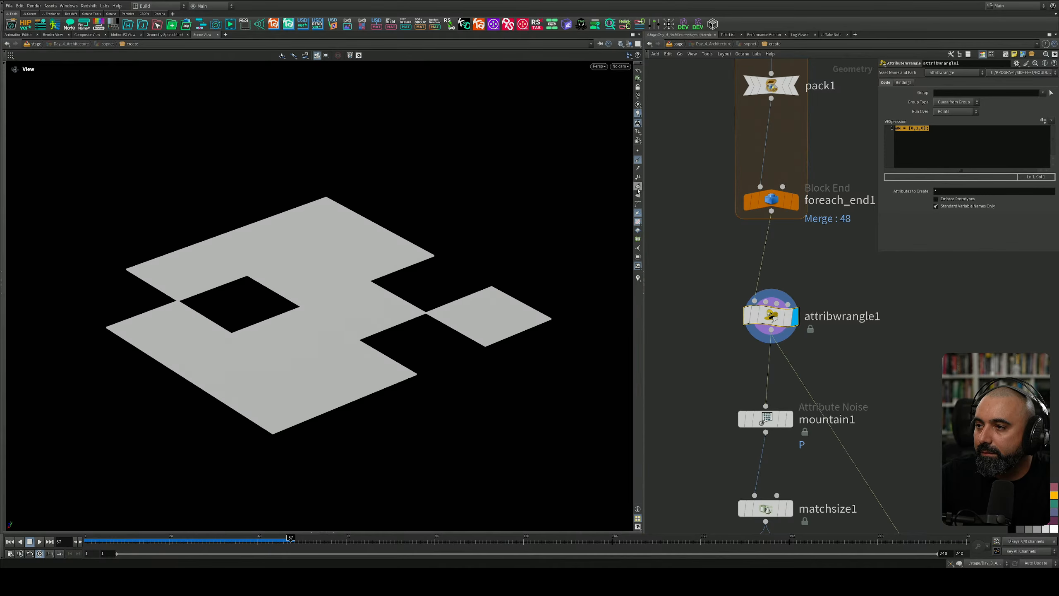
{"action": "left_click", "coordinate": [638, 161]}
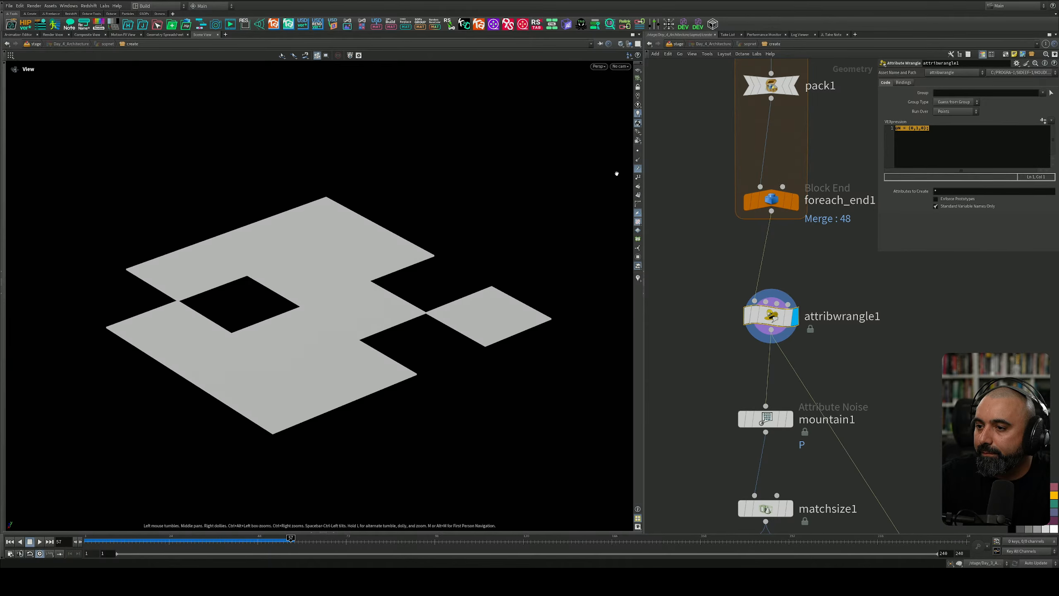
{"action": "right_click_drag", "start_coordinate": [388, 396], "coordinate": [742, 296]}
{"action": "key", "text": "h"}
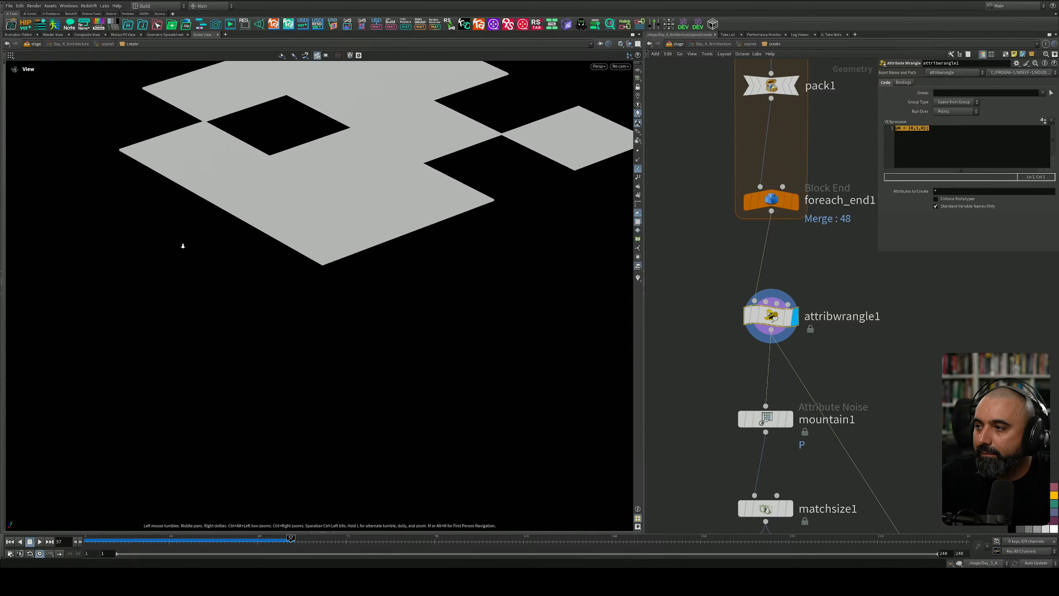
Step: Bypass the pack1 node and turn on the display of point normals in the viewport
{"action": "middle_click_drag", "start_coordinate": [799, 249], "coordinate": [771, 421]}
{"action": "mouse_move", "coordinate": [713, 263]}
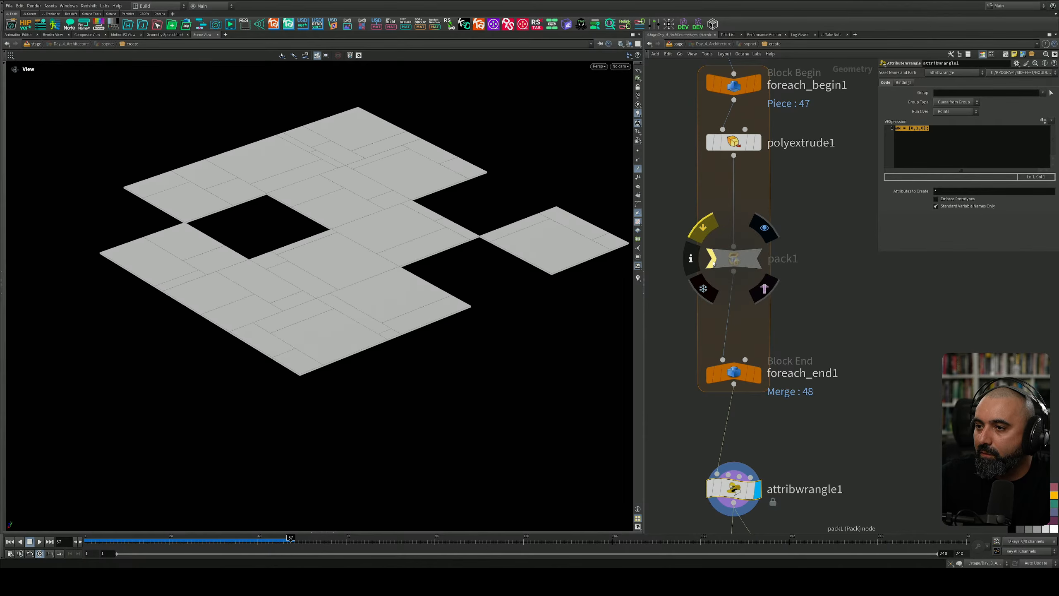
{"action": "left_click", "coordinate": [638, 159]}
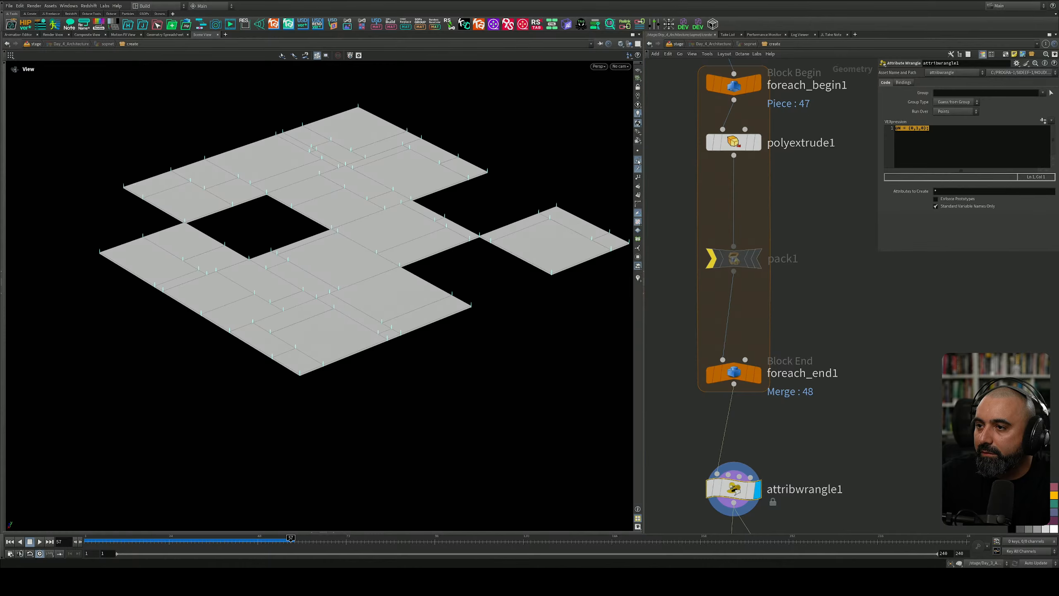
Step: Inspect the point normals on the unpacked lots up close and re-enable the pack1 node
{"action": "left_click_drag", "start_coordinate": [305, 301], "coordinate": [303, 255]}
{"action": "right_click_drag", "start_coordinate": [303, 255], "coordinate": [392, 355]}
{"action": "left_click_drag", "start_coordinate": [392, 354], "coordinate": [376, 397]}
{"action": "right_click_drag", "start_coordinate": [376, 398], "coordinate": [309, 364]}
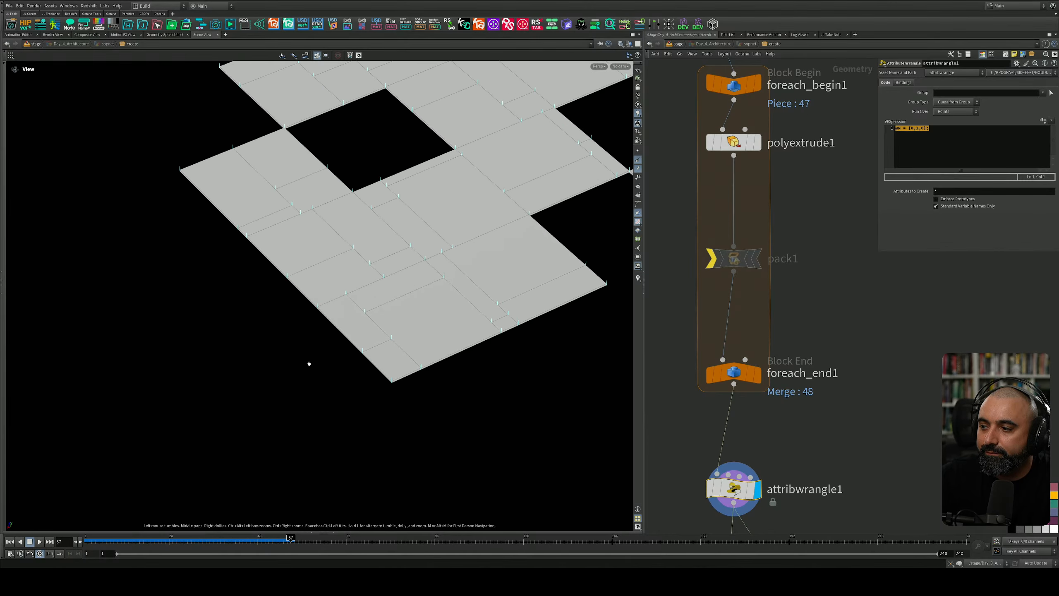
{"action": "left_click_drag", "start_coordinate": [400, 303], "coordinate": [407, 293]}
{"action": "middle_click_drag", "start_coordinate": [388, 332], "coordinate": [274, 404]}
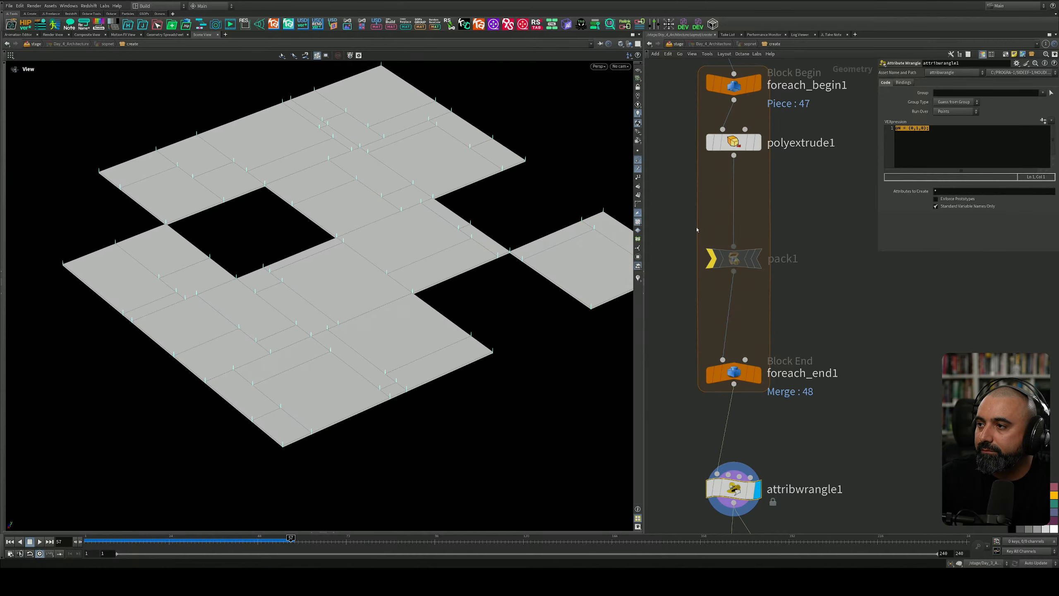
{"action": "left_click", "coordinate": [711, 258]}
Step: Display the mountain1 attribute noise node with its parameters and inspect the vertically offset lots
{"action": "middle_click_drag", "start_coordinate": [784, 461], "coordinate": [762, 221]}
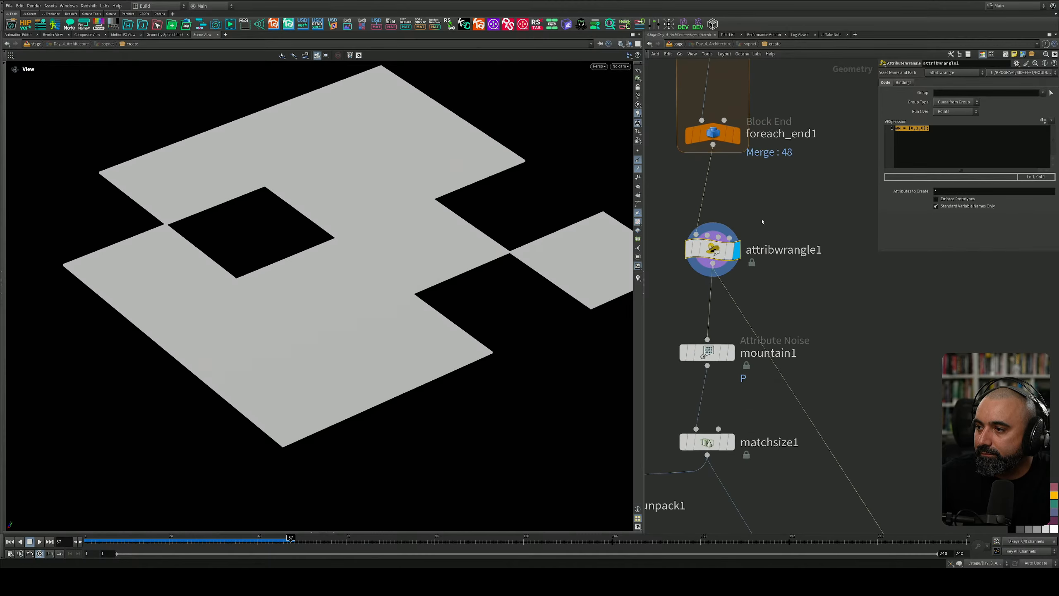
{"action": "left_click", "coordinate": [731, 353]}
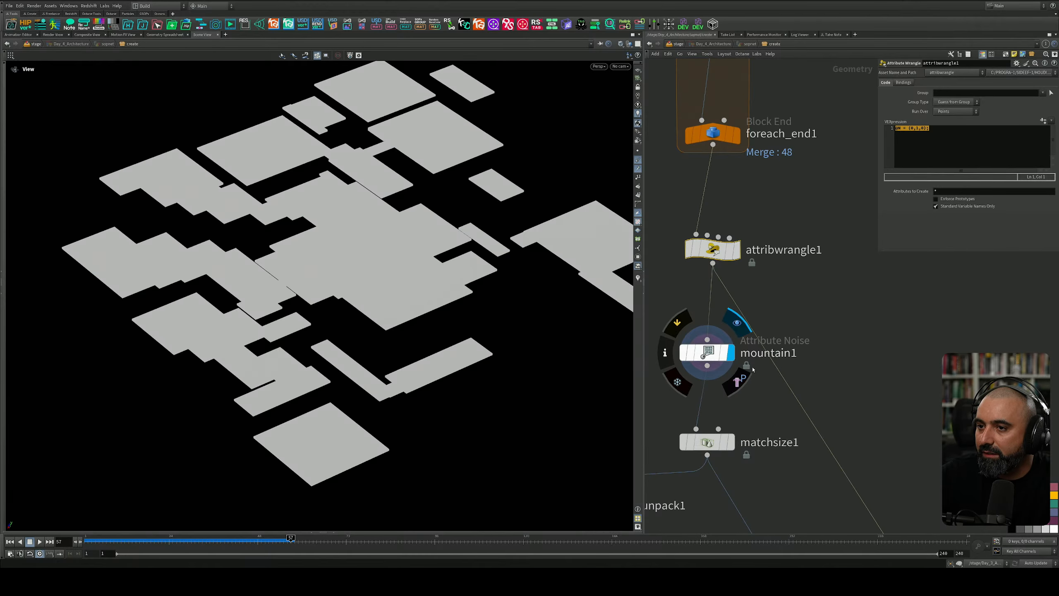
{"action": "left_click_drag", "start_coordinate": [376, 278], "coordinate": [378, 225]}
{"action": "scroll", "coordinate": [378, 225], "scroll_direction": "down", "scroll_amount": 4}
{"action": "left_click", "coordinate": [711, 353]}
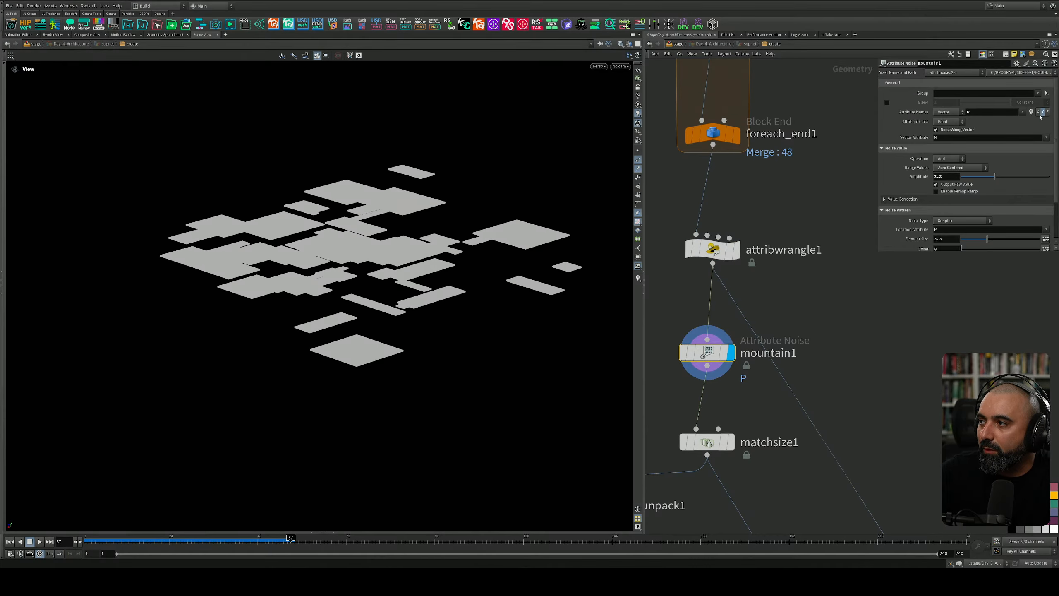
{"action": "mouse_move", "coordinate": [453, 289]}
{"action": "left_mouse_down"}
{"action": "mouse_move", "coordinate": [449, 307]}
{"action": "mouse_move", "coordinate": [449, 271]}
{"action": "mouse_move", "coordinate": [448, 299]}
{"action": "left_mouse_up"}
Step: Display the matchsize1 node and turn on the viewport's reference grid to check the model's placement
{"action": "middle_click_drag", "start_coordinate": [832, 364], "coordinate": [852, 189]}
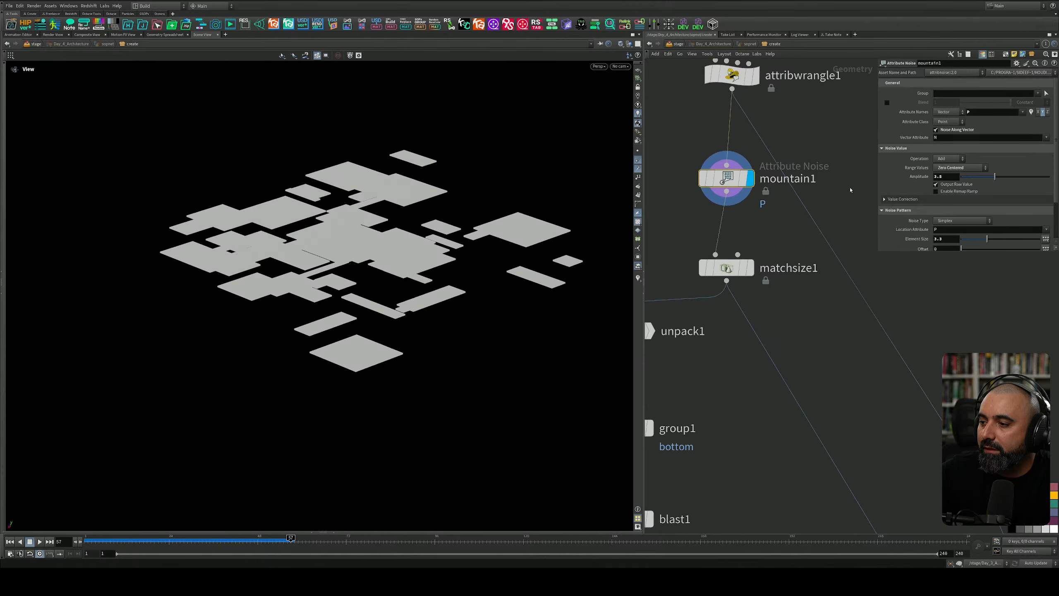
{"action": "left_click", "coordinate": [751, 269]}
{"action": "left_click_drag", "start_coordinate": [473, 284], "coordinate": [539, 359]}
{"action": "left_click", "coordinate": [638, 70]}
Step: Look over the branches below matchsize1, show the attribwrangle1 parameters and enlarge the text of its VEX expression
{"action": "scroll", "coordinate": [673, 358], "scroll_direction": "down", "scroll_amount": 4}
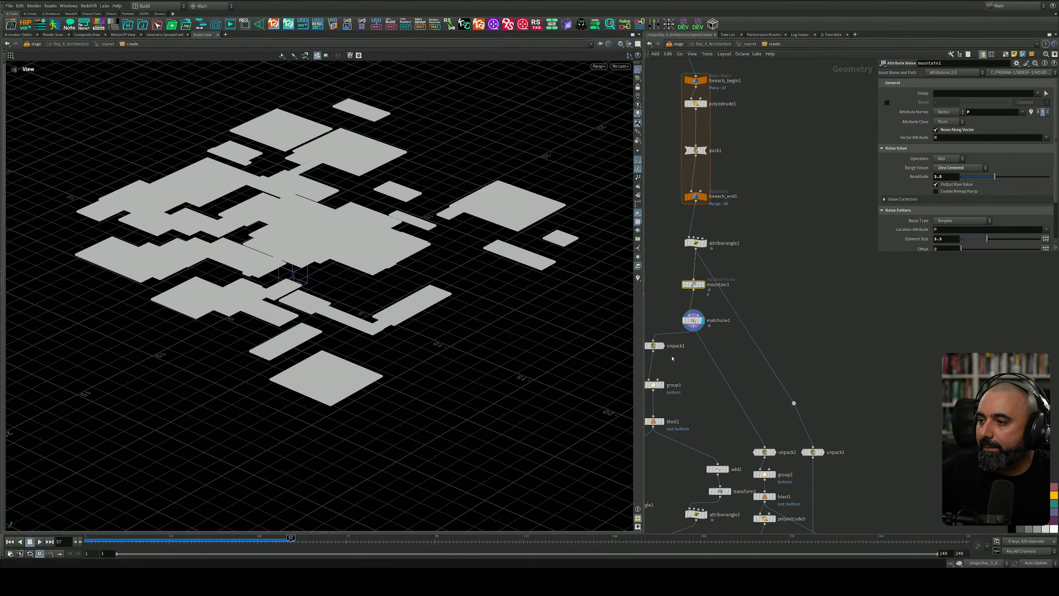
{"action": "middle_click_drag", "start_coordinate": [792, 397], "coordinate": [881, 253]}
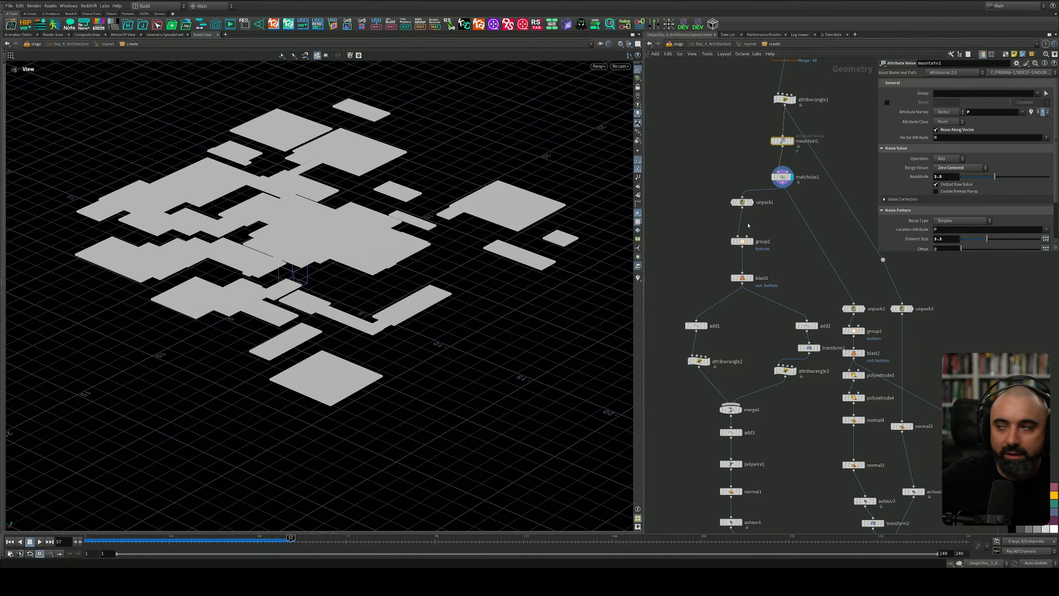
{"action": "scroll", "coordinate": [863, 378], "scroll_direction": "up", "scroll_amount": 5}
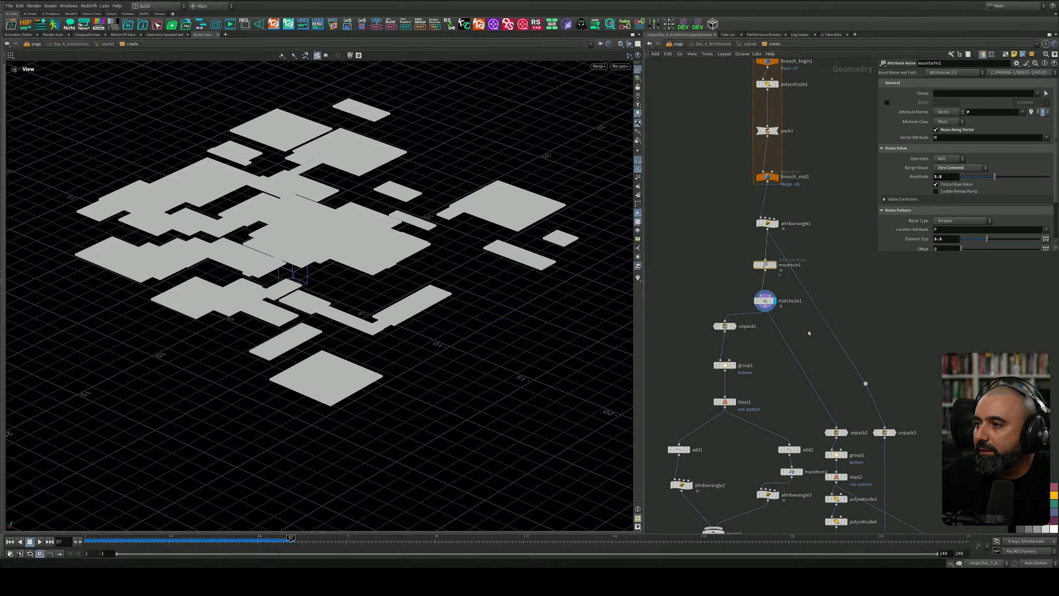
{"action": "left_click", "coordinate": [759, 210]}
{"action": "left_click", "coordinate": [937, 154]}
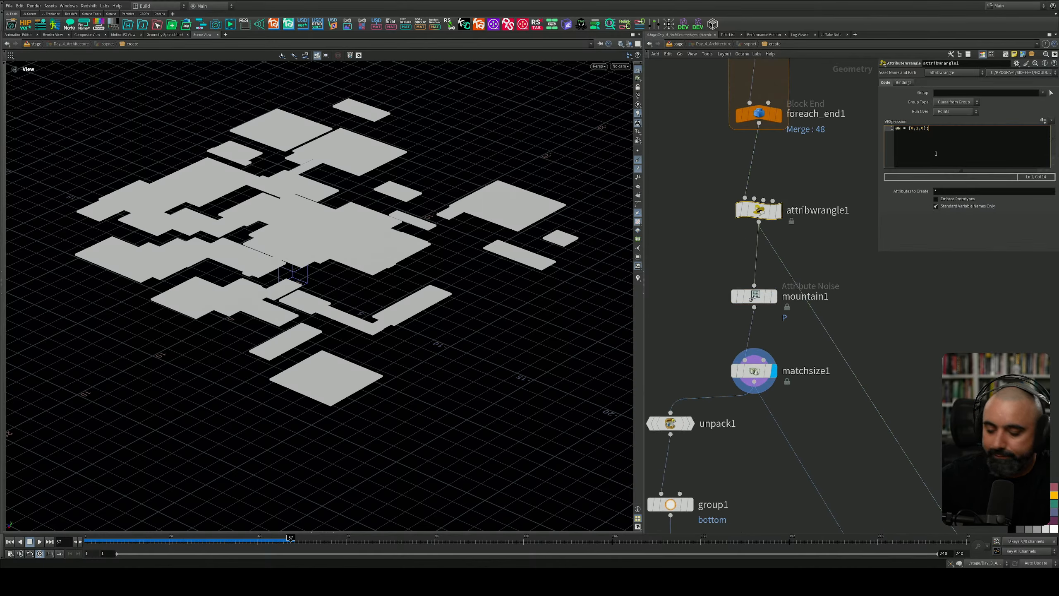
{"action": "scroll", "coordinate": [937, 154], "scroll_direction": "up", "scroll_amount": 5, "text": "ctrl"}
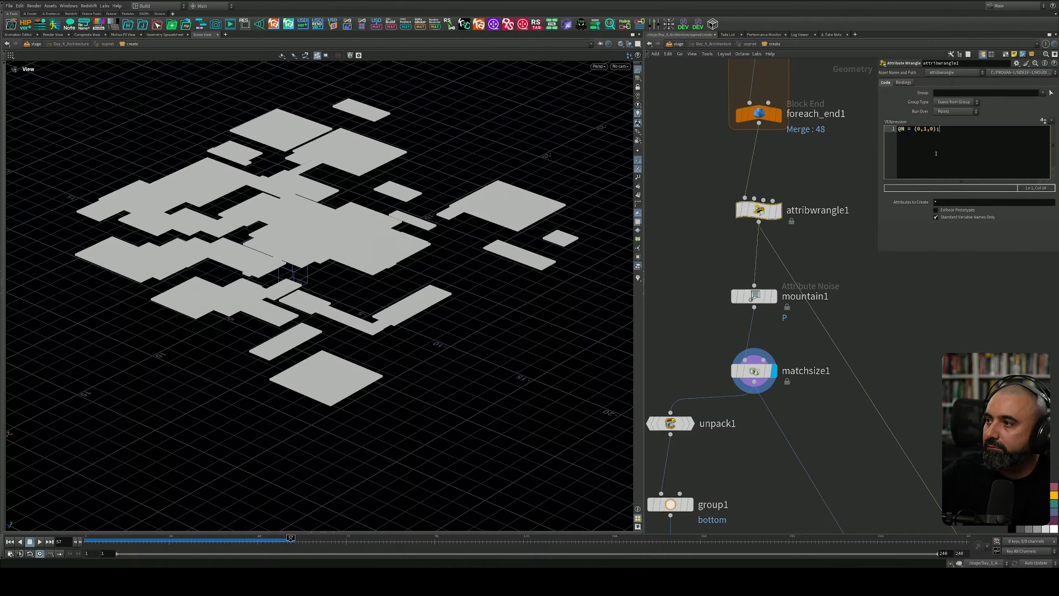
{"action": "scroll", "coordinate": [936, 153], "scroll_direction": "up", "scroll_amount": 1, "text": "ctrl"}
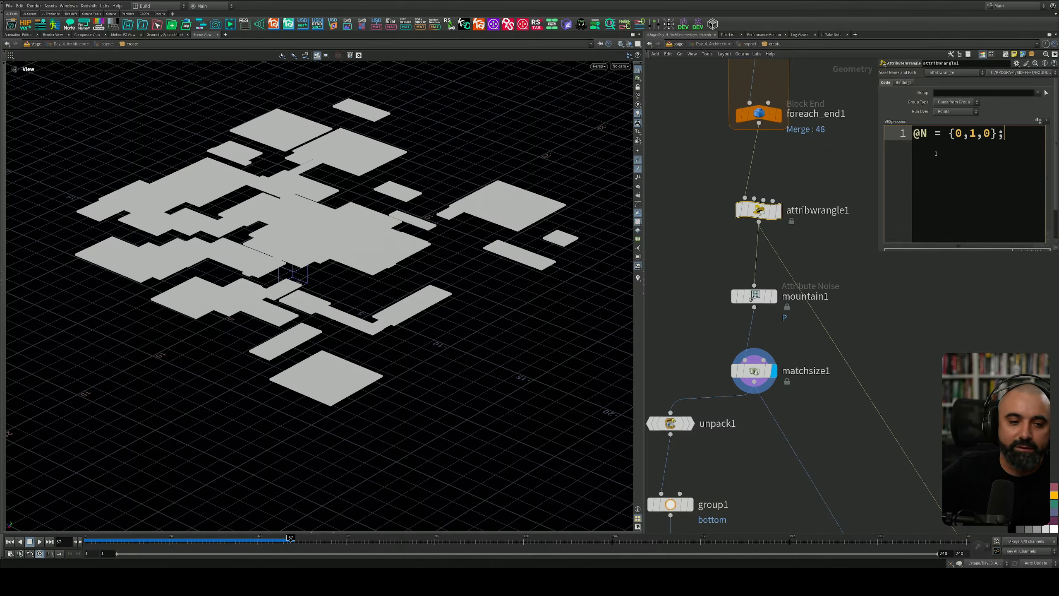
{"action": "scroll", "coordinate": [936, 153], "scroll_direction": "up", "scroll_amount": 1, "text": "ctrl"}
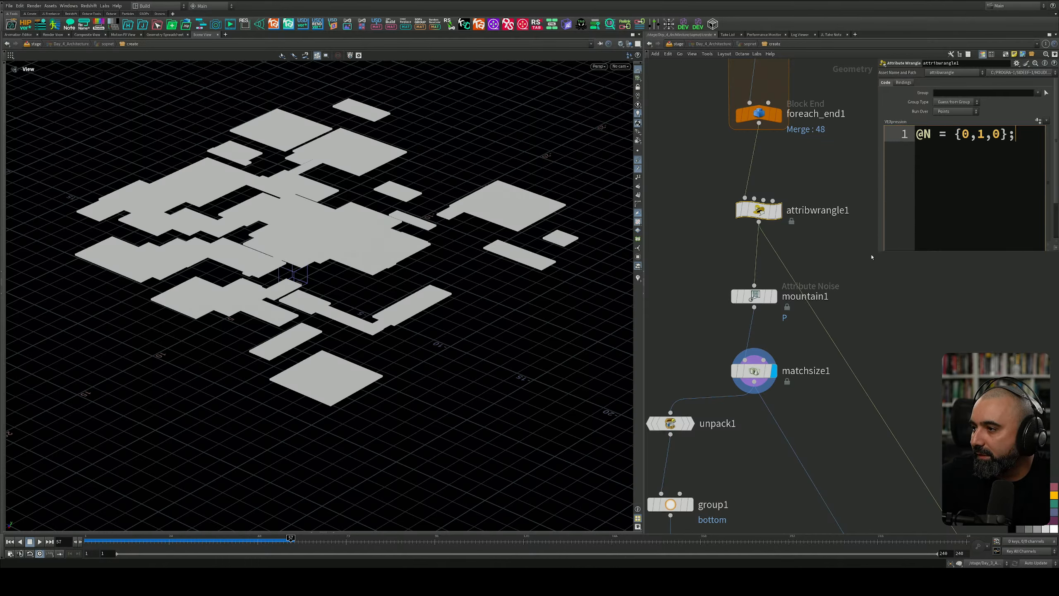
Step: Reduce the text size of the attribwrangle1 VEX expression and make the parameter area compact again
{"action": "left_click_drag", "start_coordinate": [880, 252], "coordinate": [827, 301]}
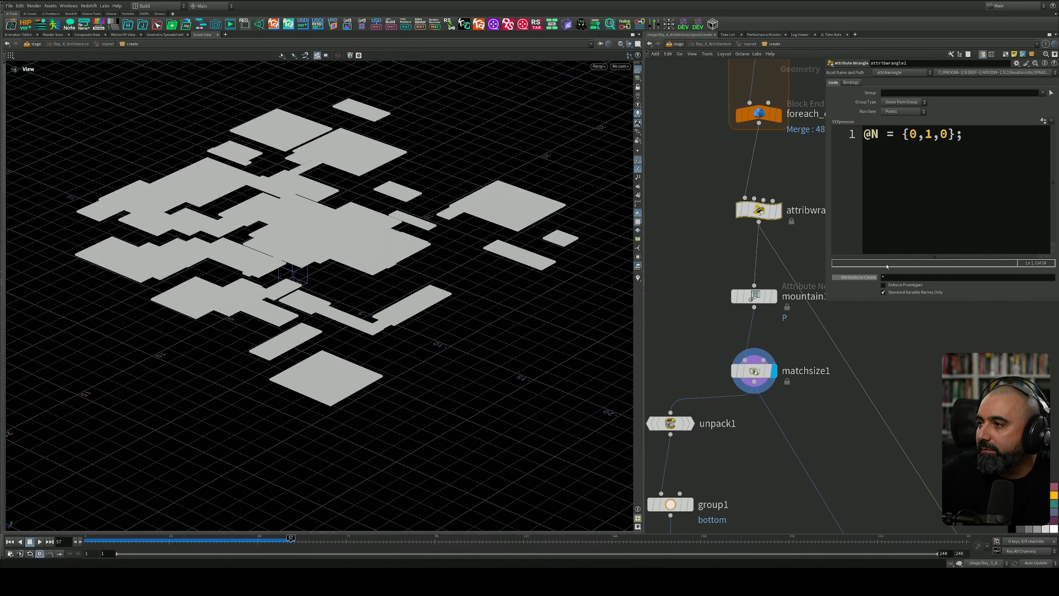
{"action": "left_click", "coordinate": [891, 225]}
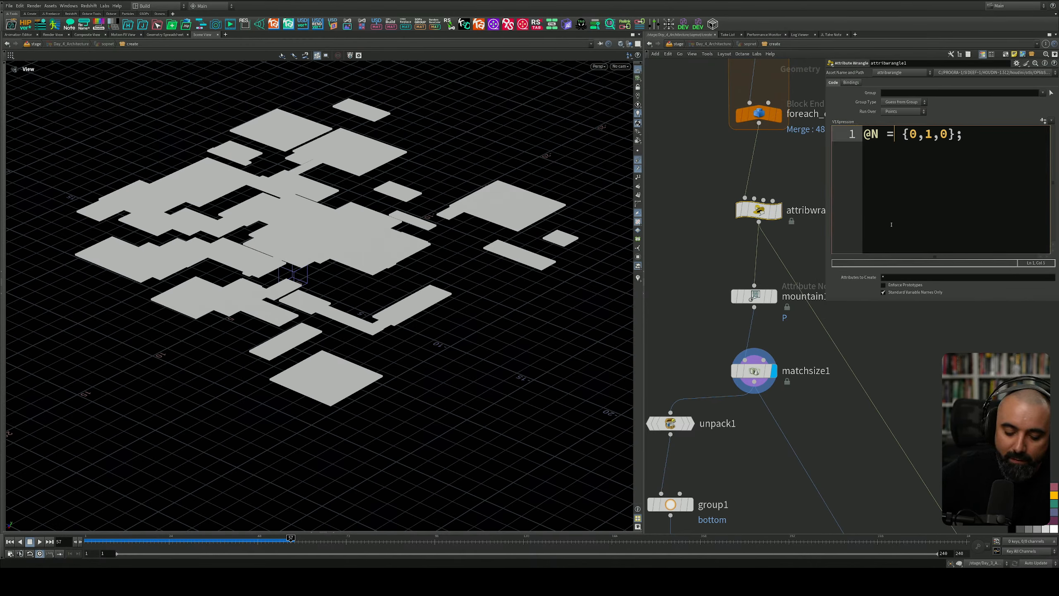
{"action": "scroll", "coordinate": [892, 225], "scroll_direction": "down", "scroll_amount": 4, "text": "ctrl"}
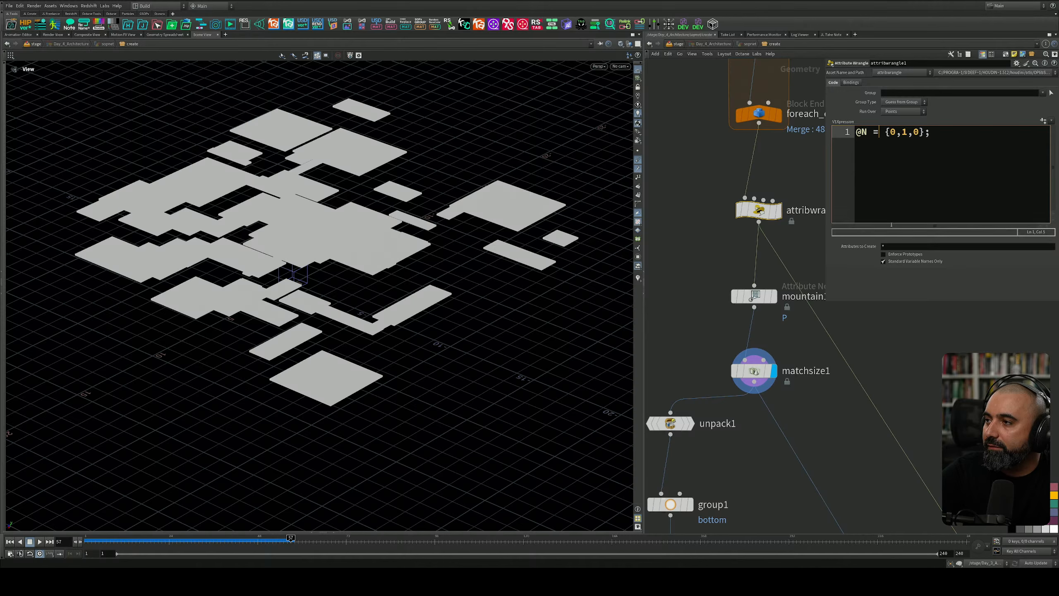
{"action": "scroll", "coordinate": [892, 225], "scroll_direction": "down", "scroll_amount": 2, "text": "ctrl"}
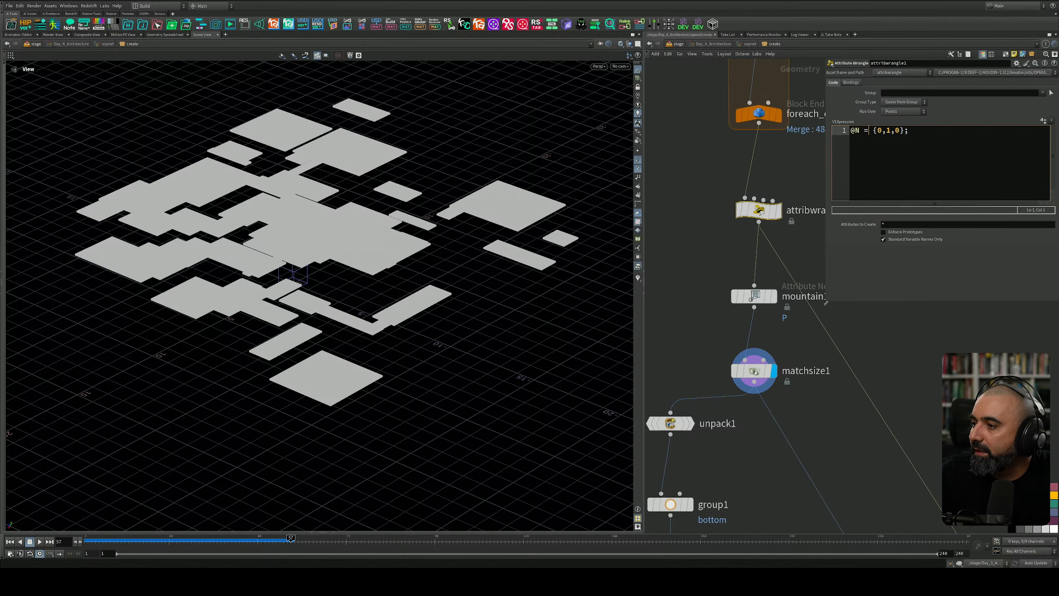
{"action": "left_click_drag", "start_coordinate": [826, 303], "coordinate": [927, 289]}
Step: Display unpack1, then group1 with its parameters, and inspect the bottom primitive group from underneath the model
{"action": "middle_click_drag", "start_coordinate": [727, 442], "coordinate": [811, 272]}
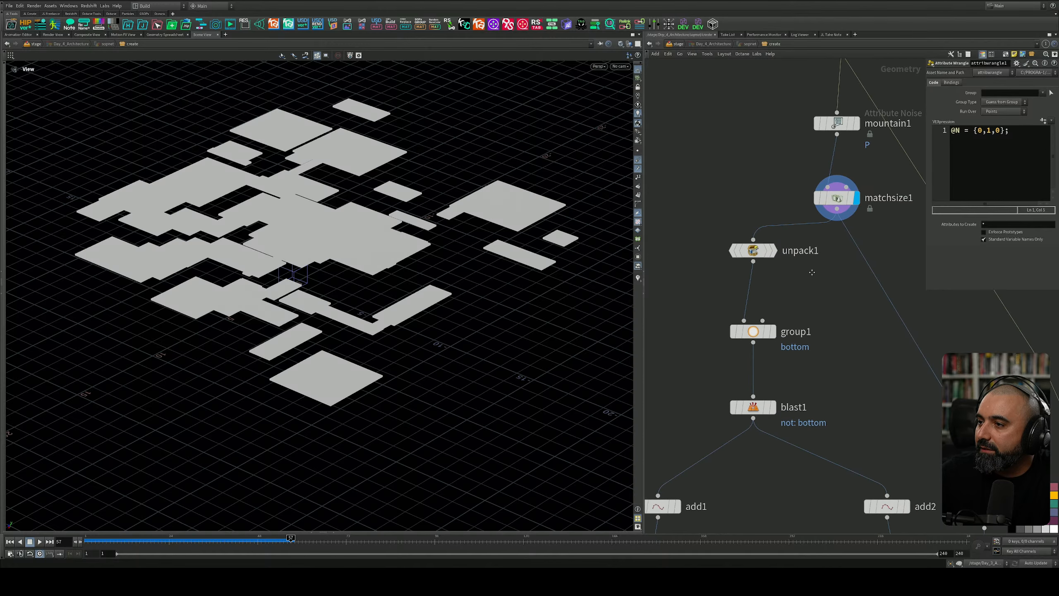
{"action": "left_click_drag", "start_coordinate": [679, 193], "coordinate": [707, 228]}
{"action": "left_click", "coordinate": [774, 251]}
{"action": "middle_click_drag", "start_coordinate": [797, 303], "coordinate": [801, 255]}
{"action": "scroll", "coordinate": [798, 151], "scroll_direction": "up", "scroll_amount": 1}
{"action": "middle_click_drag", "start_coordinate": [826, 317], "coordinate": [858, 194]}
{"action": "left_click", "coordinate": [819, 187]}
{"action": "left_click_drag", "start_coordinate": [851, 132], "coordinate": [728, 199]}
{"action": "left_click_drag", "start_coordinate": [375, 334], "coordinate": [392, 188]}
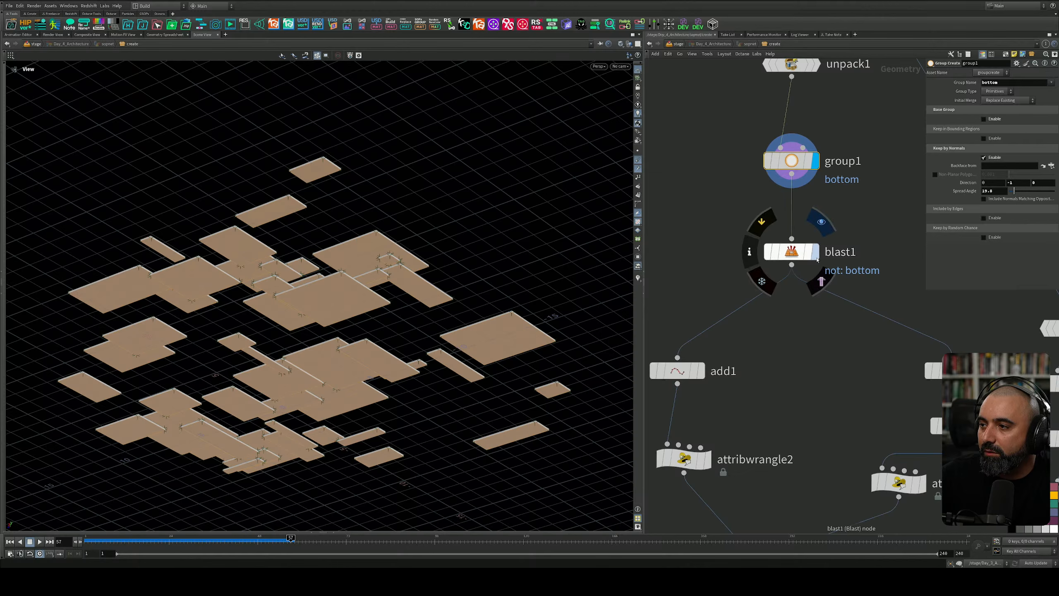
Step: Display the blast1 node with its parameters and examine how it isolates the bottom group
{"action": "left_click", "coordinate": [821, 282]}
{"action": "left_click_drag", "start_coordinate": [852, 223], "coordinate": [728, 291]}
{"action": "left_click_drag", "start_coordinate": [853, 216], "coordinate": [725, 298]}
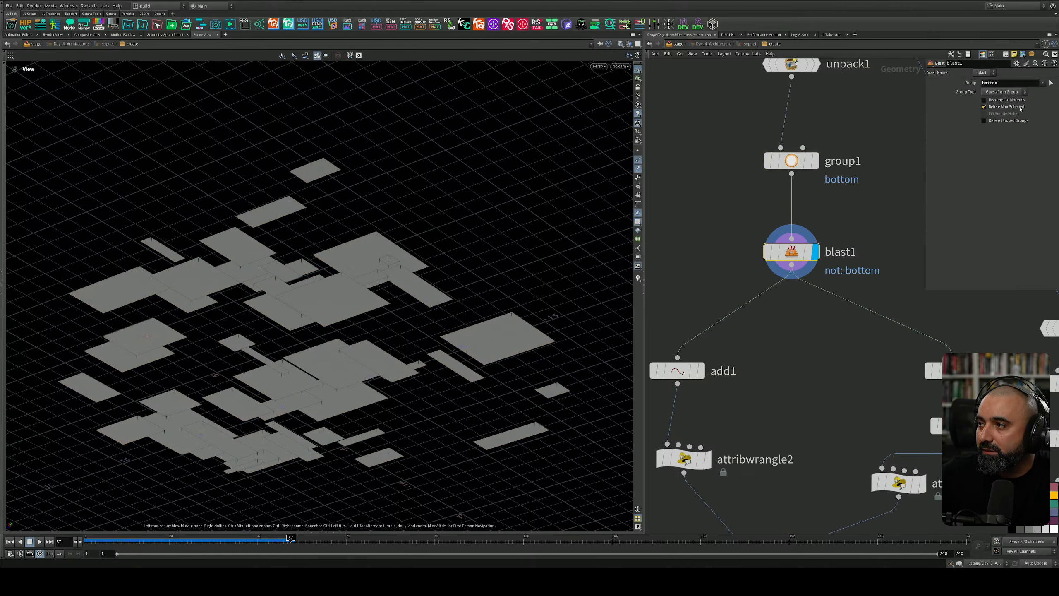
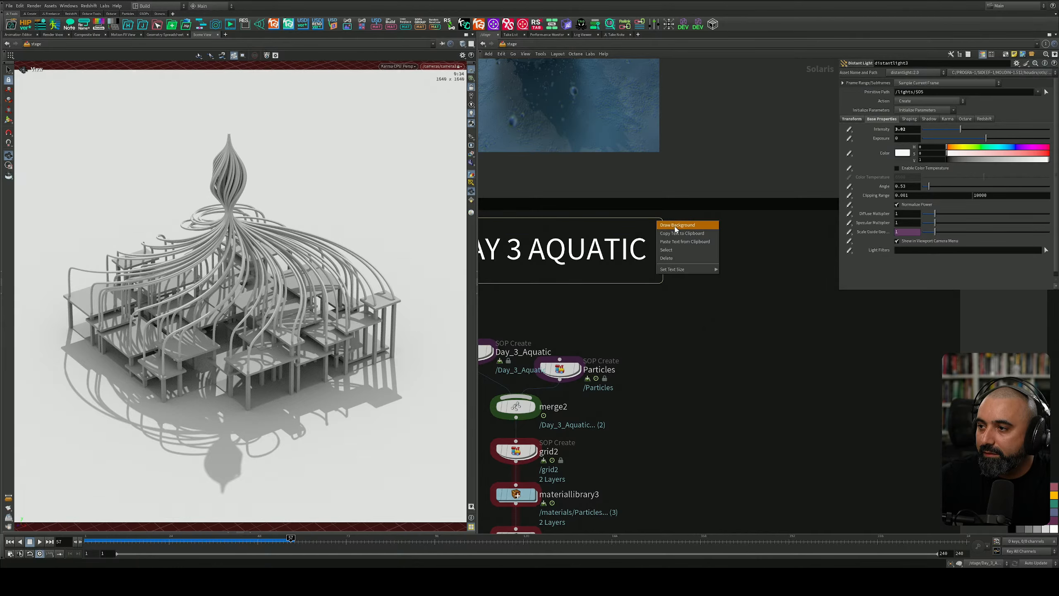
Step: Show the background of the DAY 3 AQUATIC sticky note, reposition the note and try to paste a copy of it
{"action": "left_click", "coordinate": [678, 225]}
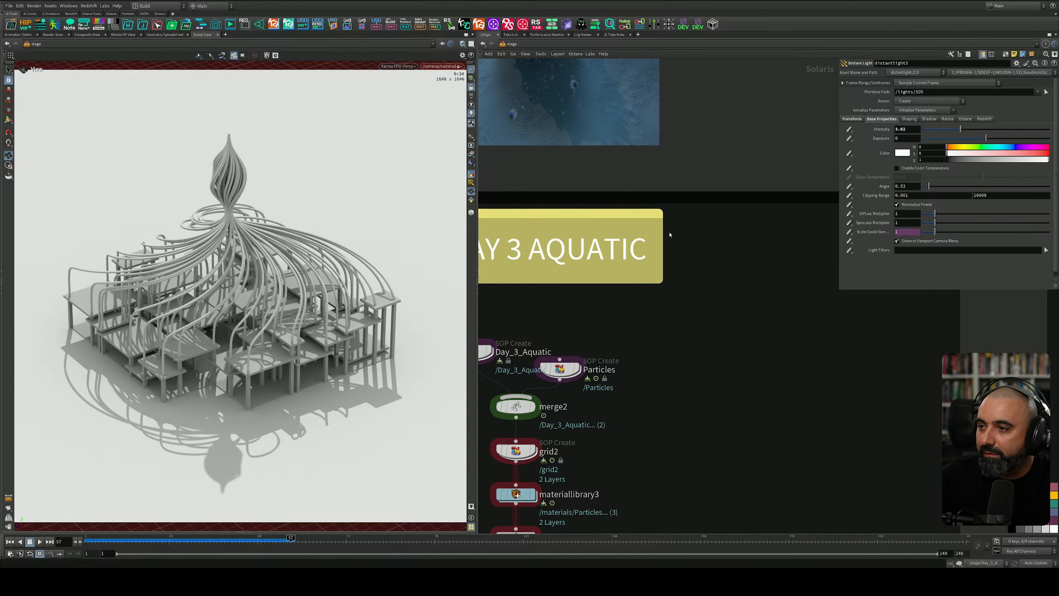
{"action": "left_click_drag", "start_coordinate": [640, 214], "coordinate": [655, 227]}
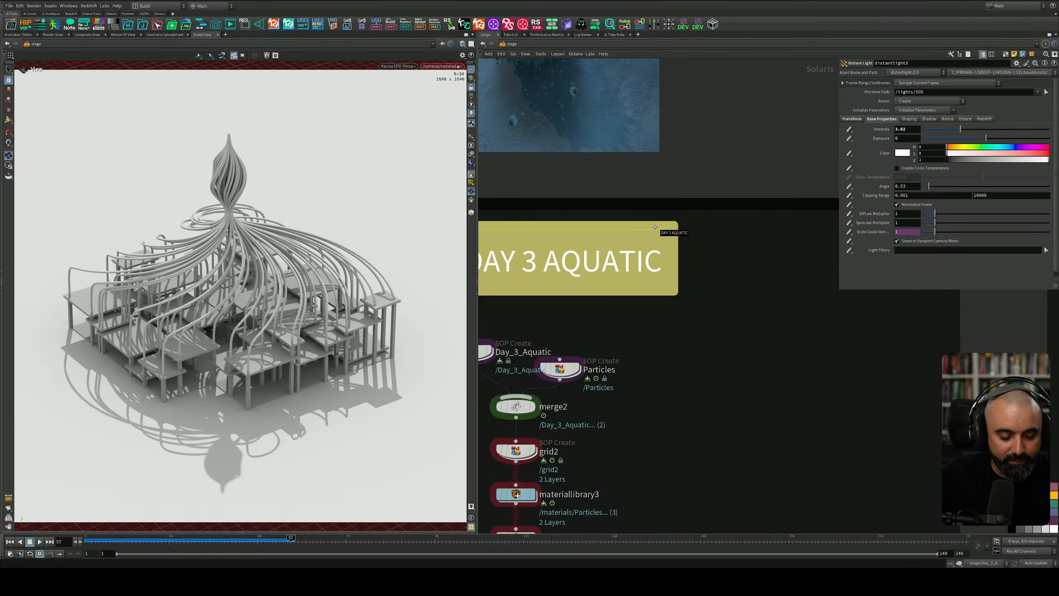
{"action": "key", "text": "ctrl+v"}
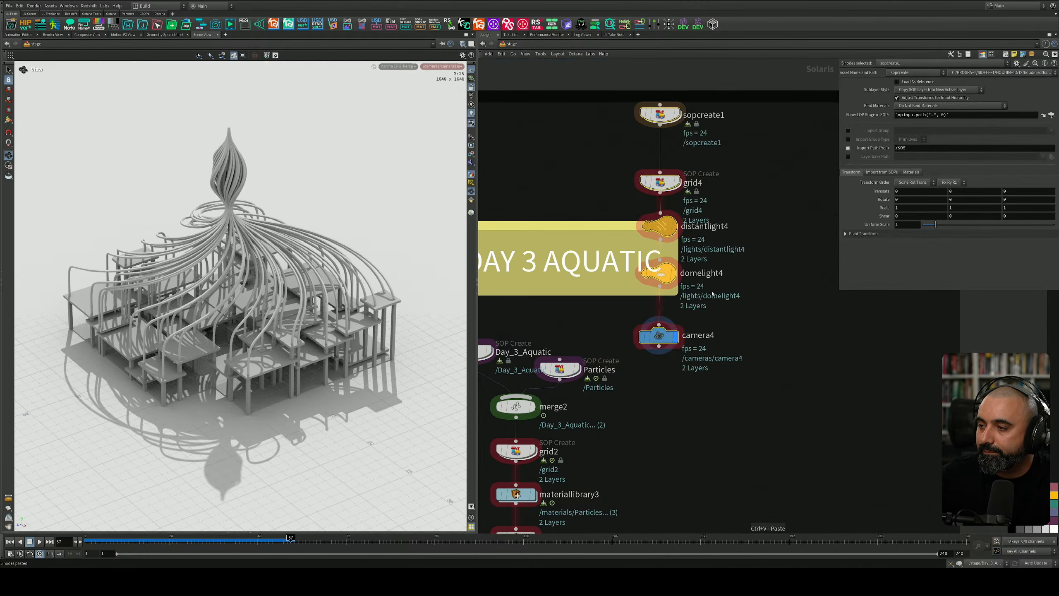
{"action": "key", "text": "ctrl+z"}
{"action": "left_click_drag", "start_coordinate": [627, 226], "coordinate": [673, 240]}
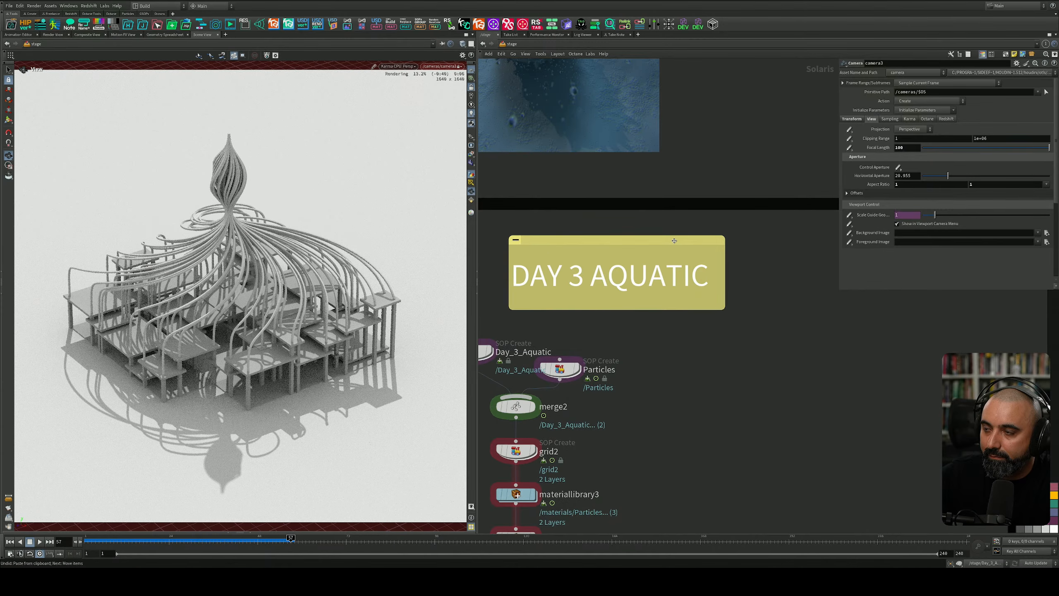
{"action": "key", "text": "ctrl+c"}
{"action": "key", "text": "ctrl+v"}
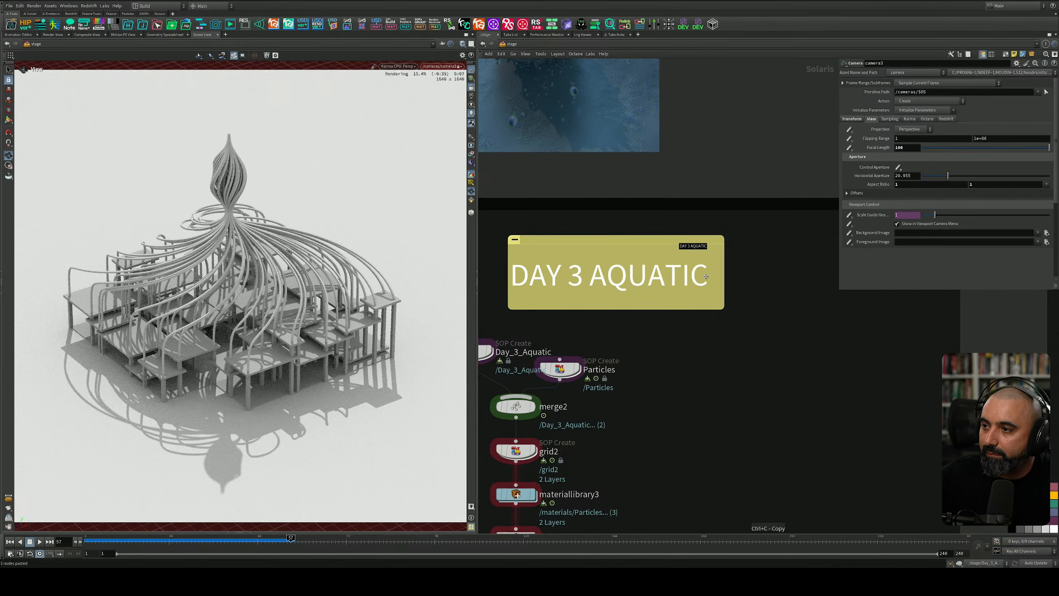
Step: Undo the pasted nodes and the recent sticky note changes in the stage network
{"action": "key", "text": "ctrl+z"}
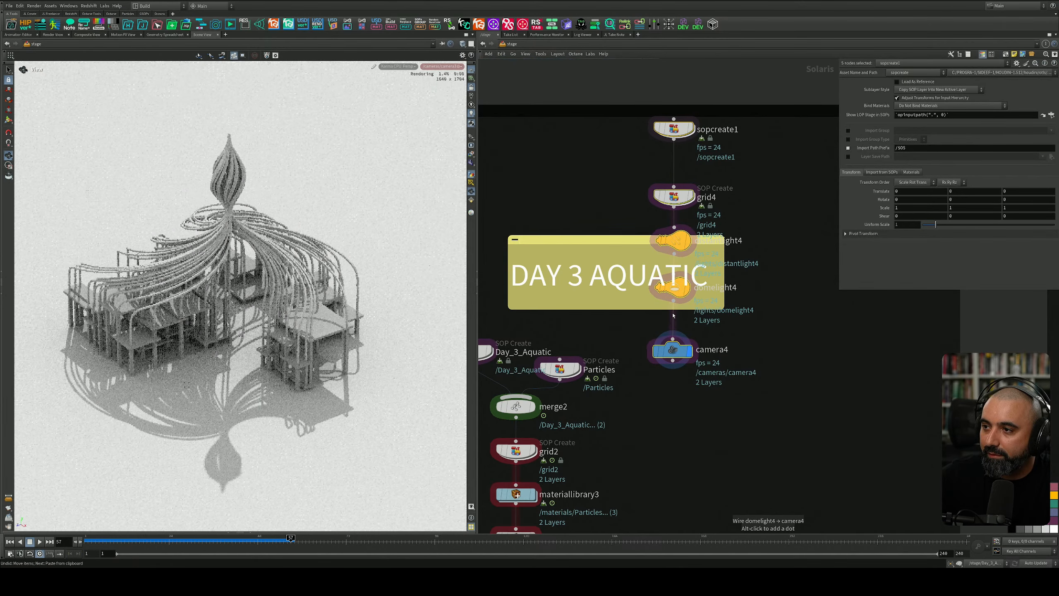
{"action": "key", "text": "ctrl+z"}
{"action": "key", "text": "ctrl+z"}
{"action": "key", "text": "ctrl+z"}
{"action": "scroll", "coordinate": [613, 325], "scroll_direction": "down", "scroll_amount": 5}
{"action": "middle_click_drag", "start_coordinate": [558, 314], "coordinate": [657, 241]}
{"action": "middle_click_drag", "start_coordinate": [749, 241], "coordinate": [679, 262]}
{"action": "key", "text": "ctrl+z"}
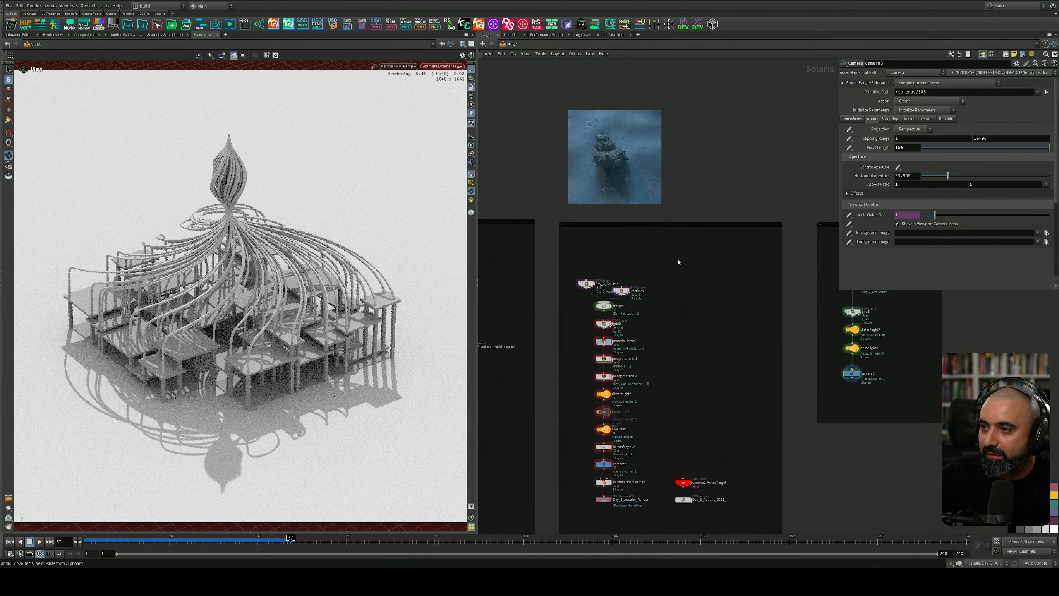
{"action": "key", "text": "ctrl+z"}
{"action": "key", "text": "ctrl+z"}
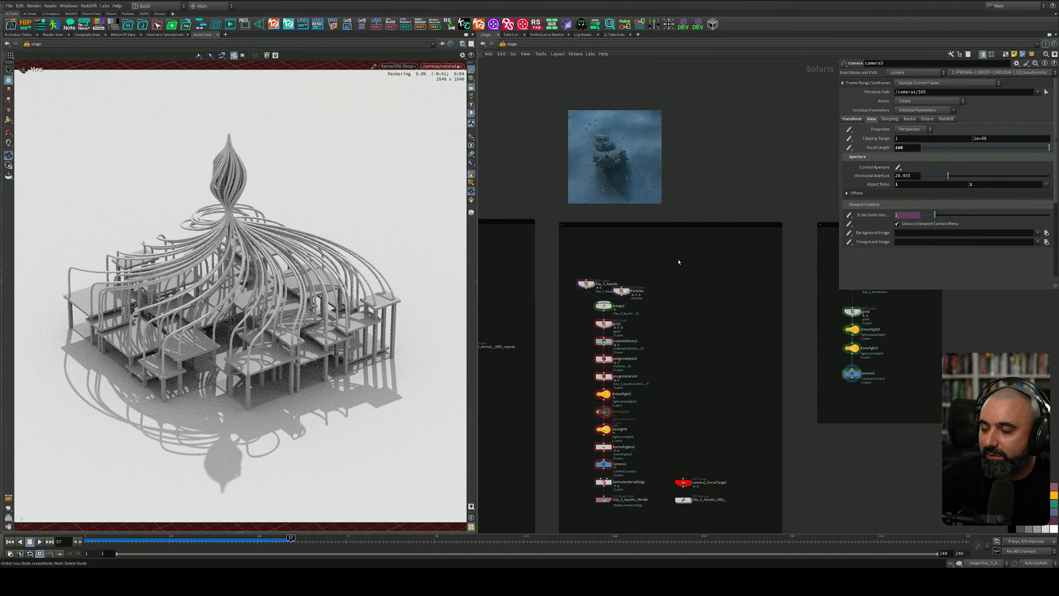
{"action": "key", "text": "ctrl+z"}
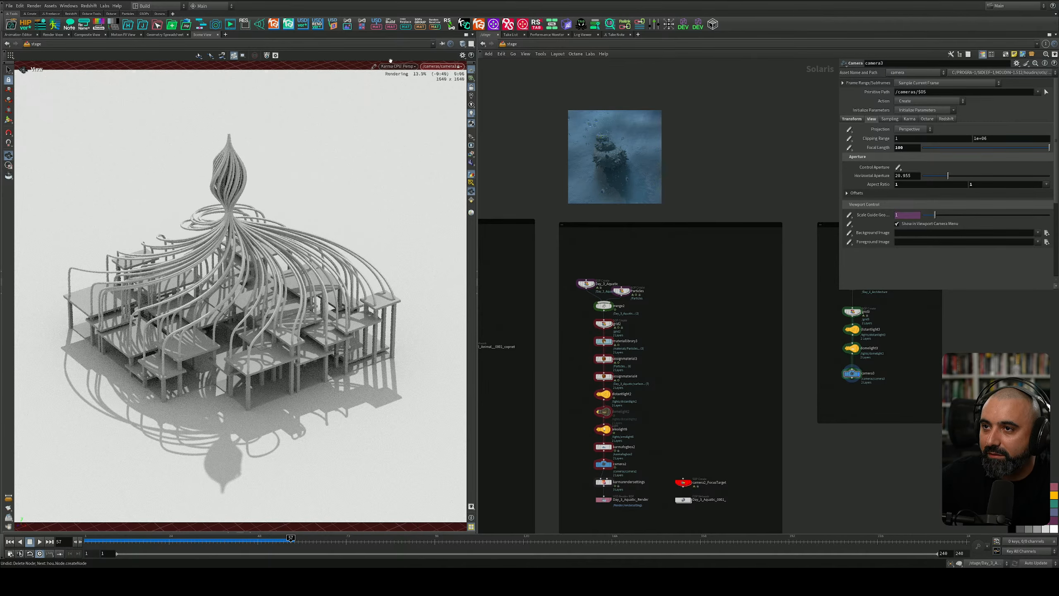
Step: Switch the viewport from Karma CPU to the regular viewport display and undo further recent network edits
{"action": "left_click", "coordinate": [399, 66]}
{"action": "left_click", "coordinate": [397, 93]}
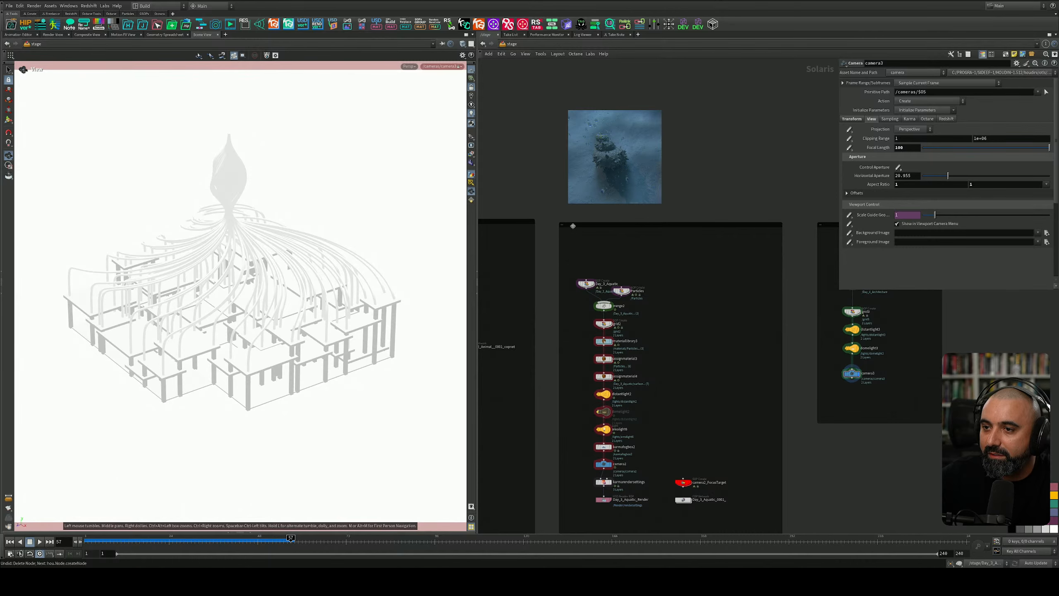
{"action": "middle_click_drag", "start_coordinate": [709, 212], "coordinate": [683, 238]}
{"action": "key", "text": "ctrl+z"}
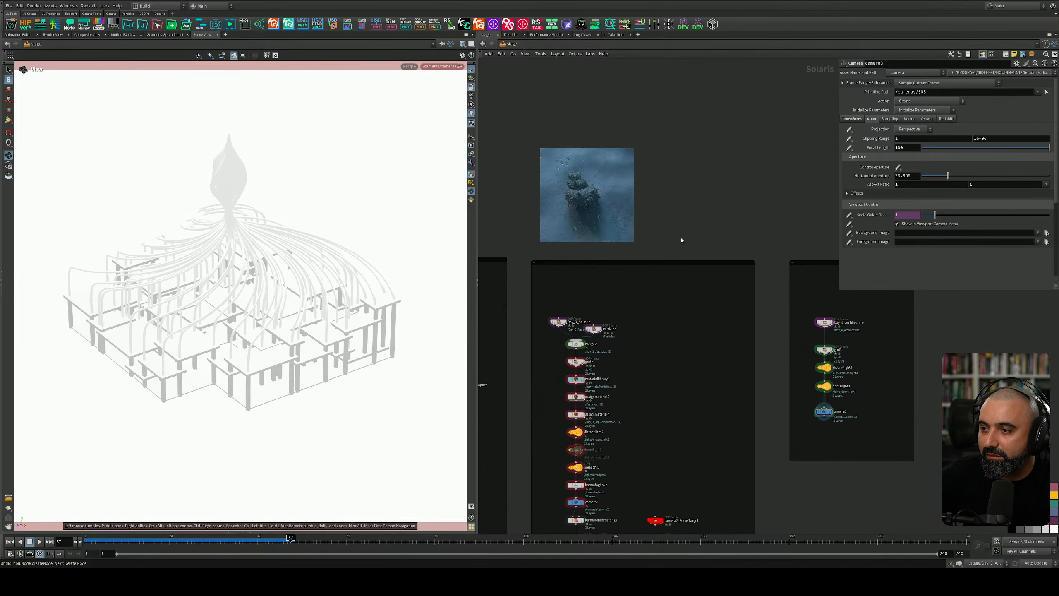
{"action": "key", "text": "ctrl+z"}
Step: Add a sticky note reading "DAY 4 ARCHITECTURE" above the Day_4_Architecture node
{"action": "scroll", "coordinate": [679, 294], "scroll_direction": "down", "scroll_amount": 3}
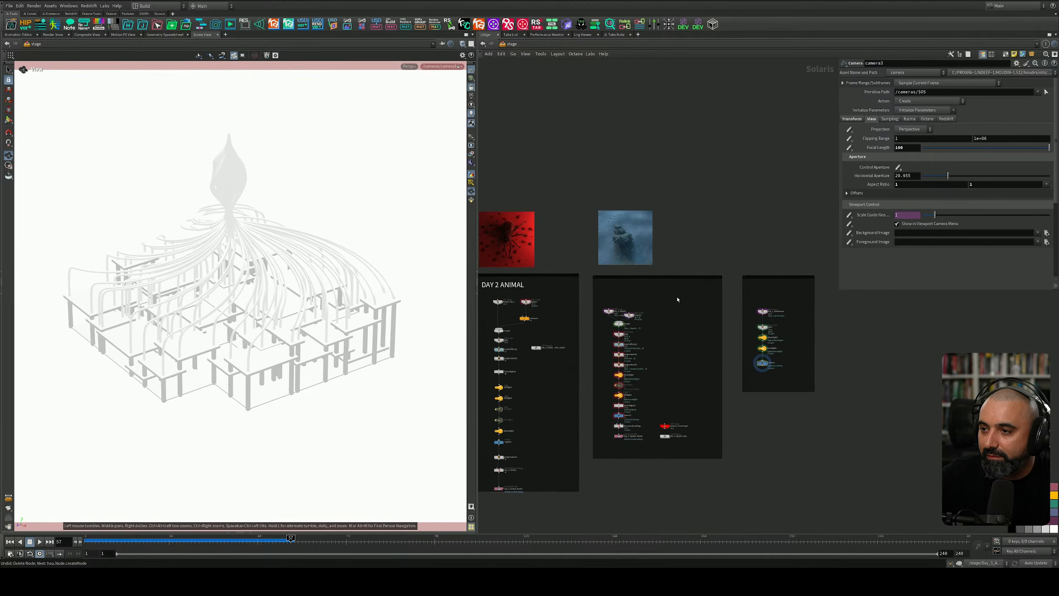
{"action": "scroll", "coordinate": [663, 300], "scroll_direction": "up", "scroll_amount": 5}
{"action": "scroll", "coordinate": [663, 300], "scroll_direction": "down", "scroll_amount": 5}
{"action": "middle_click_drag", "start_coordinate": [724, 276], "coordinate": [574, 231]}
{"action": "scroll", "coordinate": [609, 250], "scroll_direction": "up", "scroll_amount": 8}
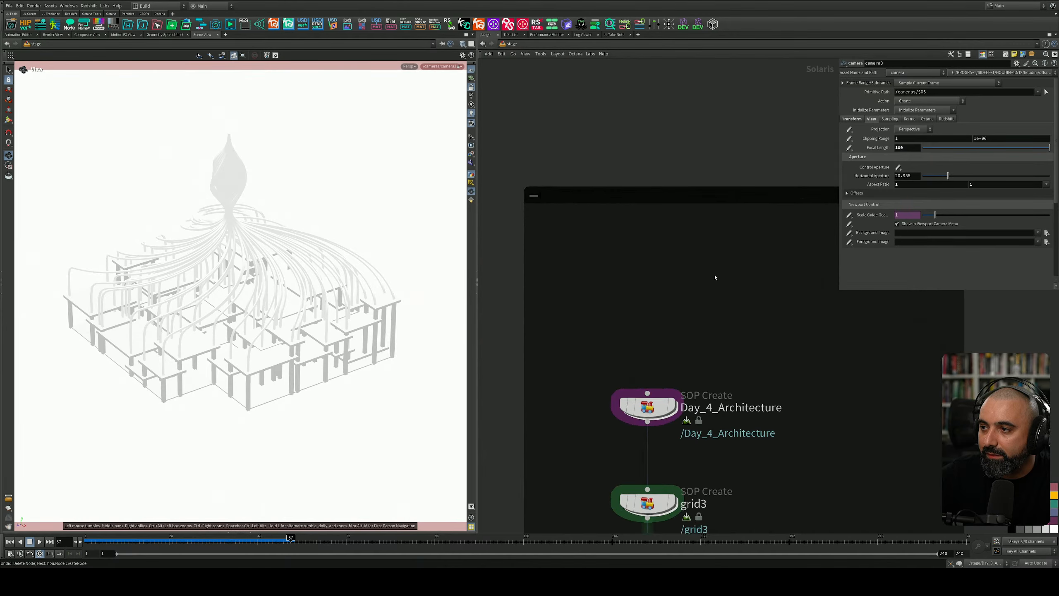
{"action": "left_click", "coordinate": [1015, 54]}
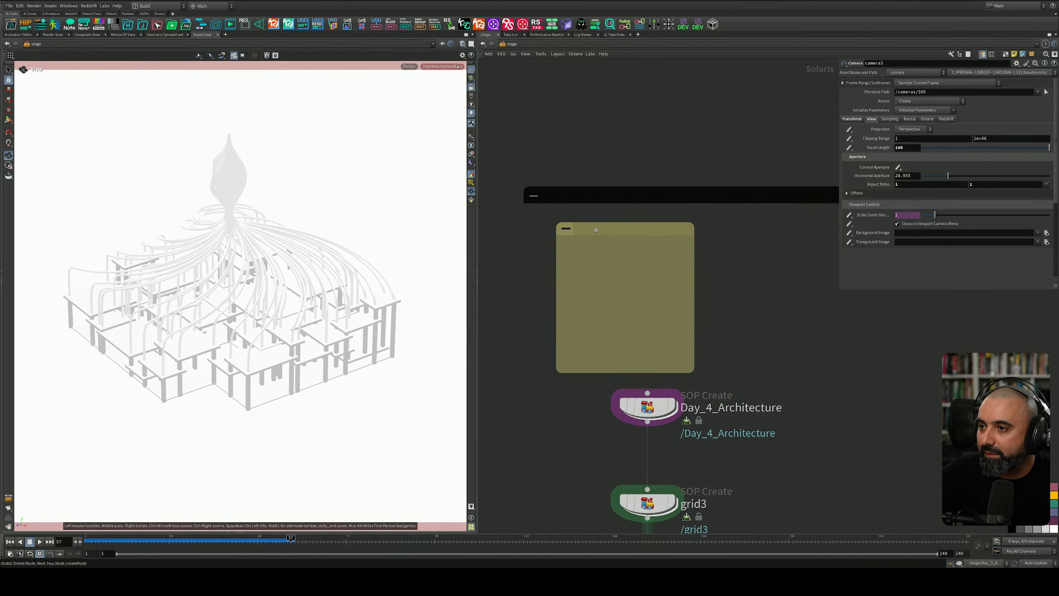
{"action": "left_click", "coordinate": [607, 254]}
{"action": "left_click", "coordinate": [603, 267]}
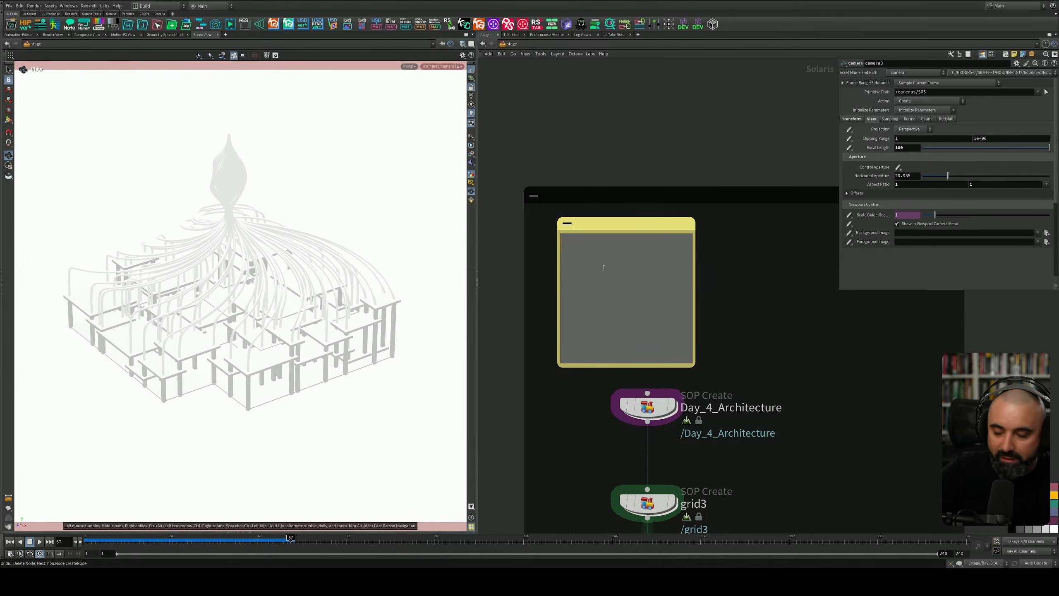
{"action": "type", "text": "DAY"}
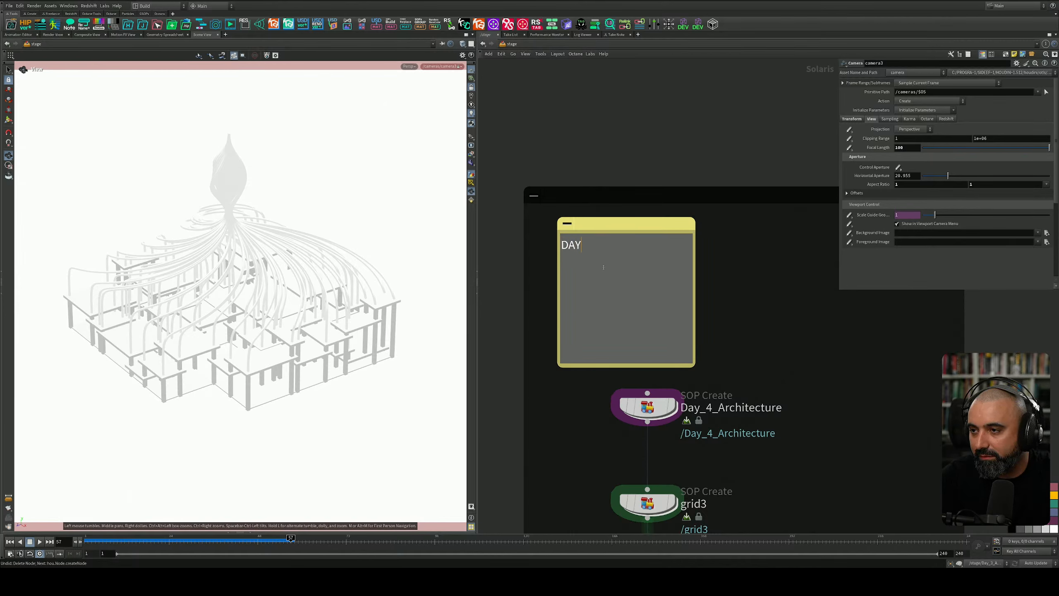
{"action": "type", "text": " 4 ARCHITECTURE"}
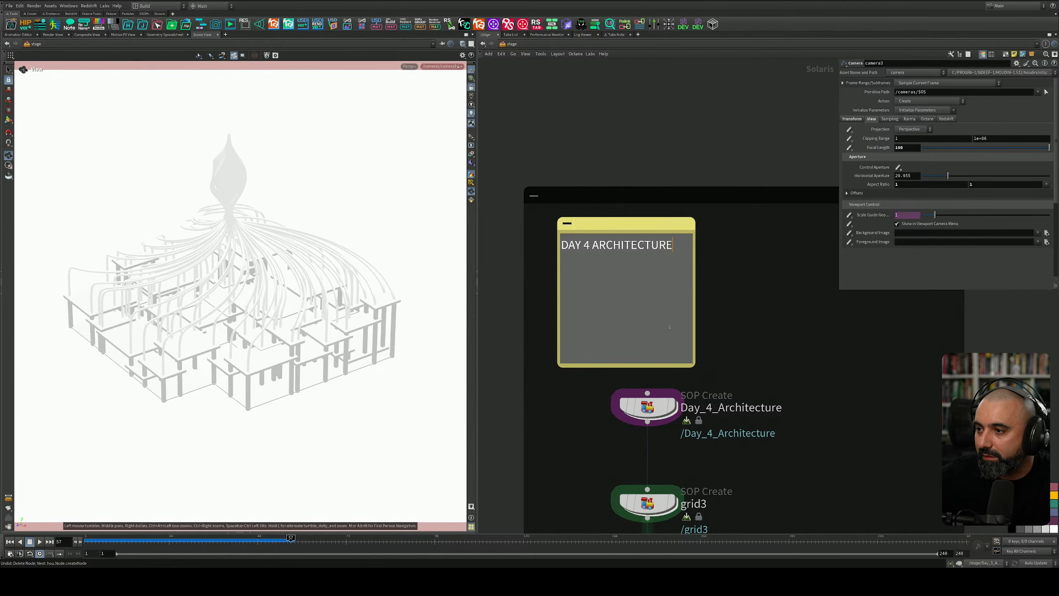
Step: Resize the DAY 4 ARCHITECTURE note into a wide banner with large text and position it above the Day_4_Architecture node
{"action": "left_click_drag", "start_coordinate": [693, 367], "coordinate": [897, 336]}
{"action": "middle_click_drag", "start_coordinate": [897, 336], "coordinate": [776, 299]}
{"action": "left_click_drag", "start_coordinate": [771, 302], "coordinate": [807, 288]}
{"action": "middle_click_drag", "start_coordinate": [739, 328], "coordinate": [830, 353]}
{"action": "scroll", "coordinate": [830, 353], "scroll_direction": "down", "scroll_amount": 2}
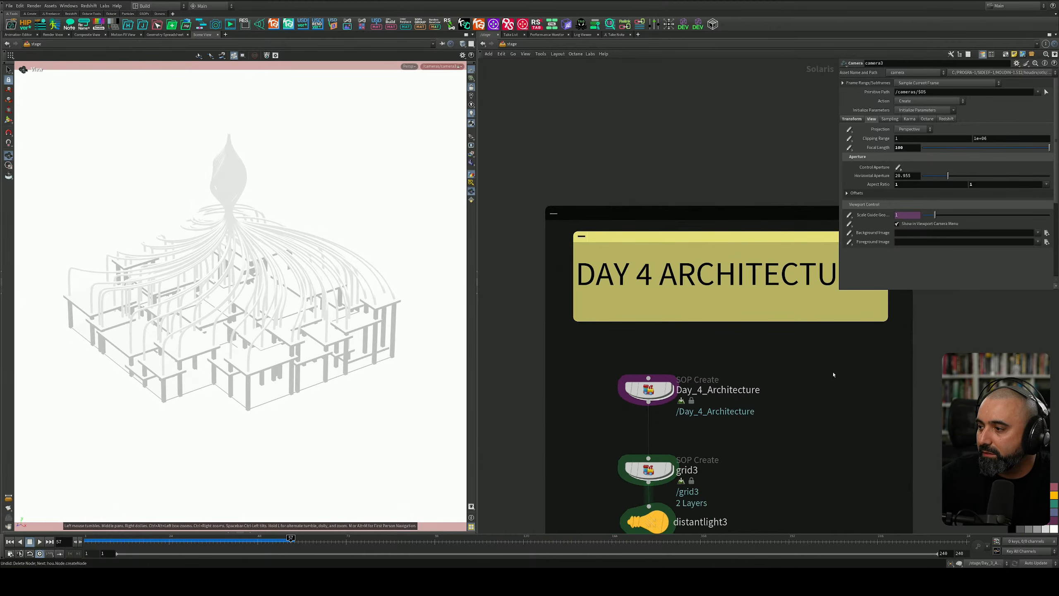
Step: Color the DAY 4 ARCHITECTURE note's text white and hide the note's background
{"action": "left_click_drag", "start_coordinate": [1055, 529], "coordinate": [789, 280]}
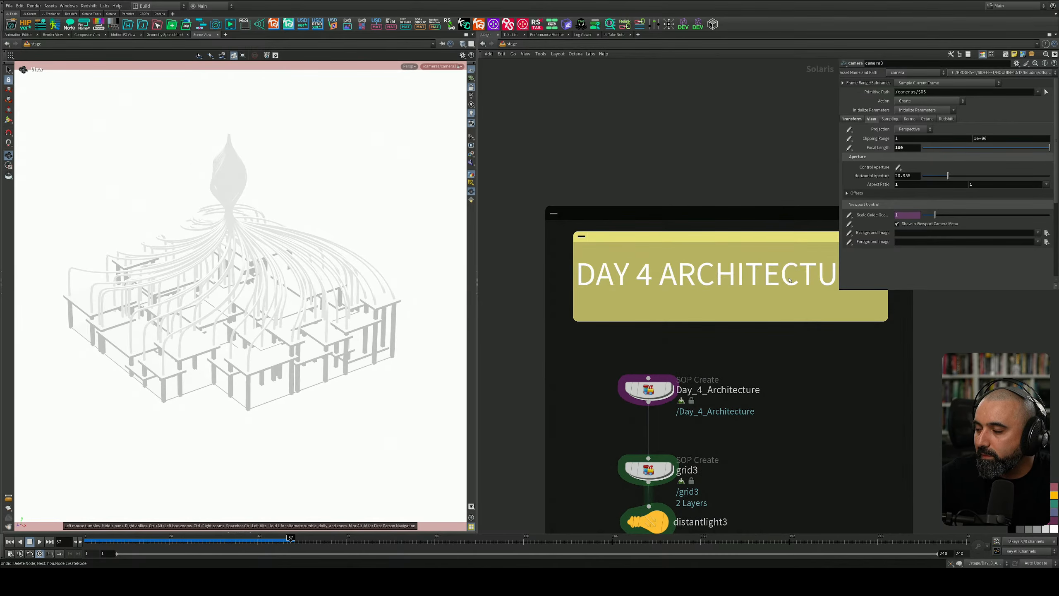
{"action": "right_click", "coordinate": [753, 312]}
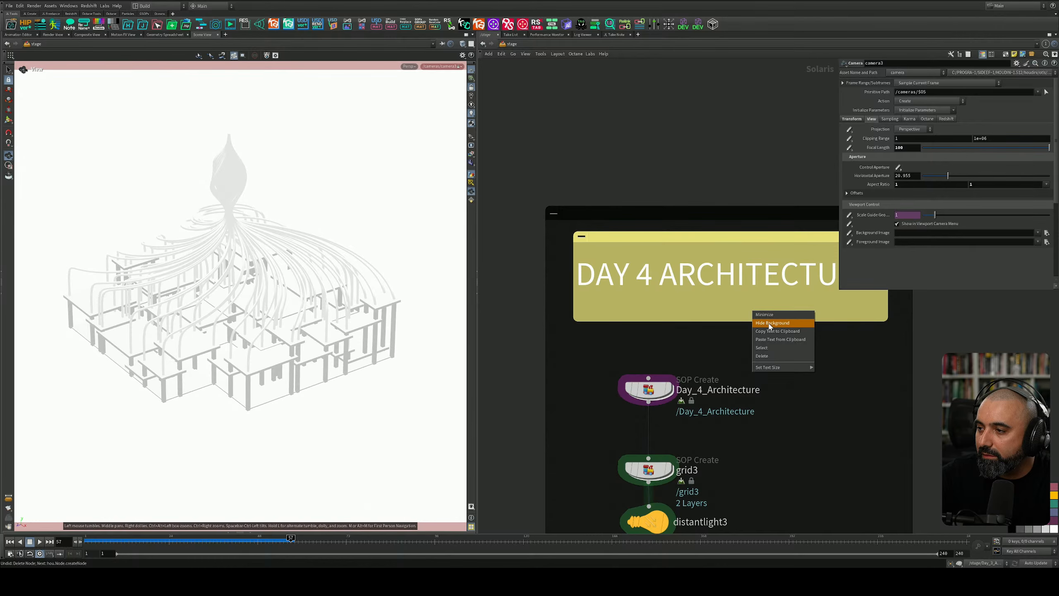
{"action": "left_click", "coordinate": [770, 326]}
Step: Place a new blank sticky note above the Day_3_Aquatic node inside its network box
{"action": "scroll", "coordinate": [669, 363], "scroll_direction": "down", "scroll_amount": 3}
{"action": "middle_click_drag", "start_coordinate": [584, 337], "coordinate": [837, 339]}
{"action": "middle_click_drag", "start_coordinate": [588, 305], "coordinate": [675, 297]}
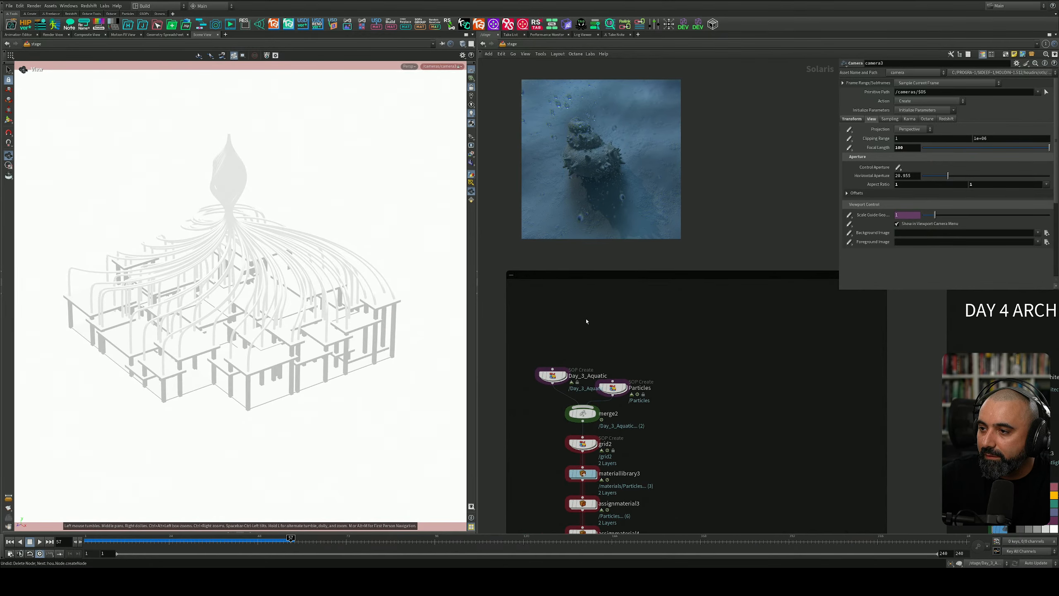
{"action": "left_click", "coordinate": [1014, 54]}
{"action": "left_click_drag", "start_coordinate": [793, 227], "coordinate": [558, 290]}
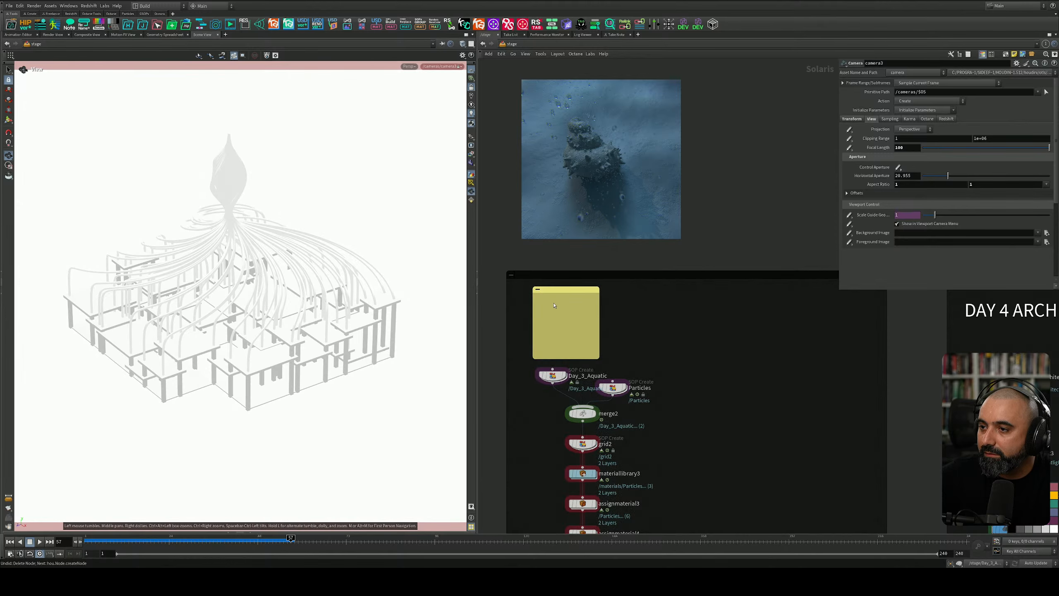
Step: Copy the Day 4 note's text into the new sticky note and edit it to read "DAY 3 AQUATIC"
{"action": "double_click", "coordinate": [1021, 310]}
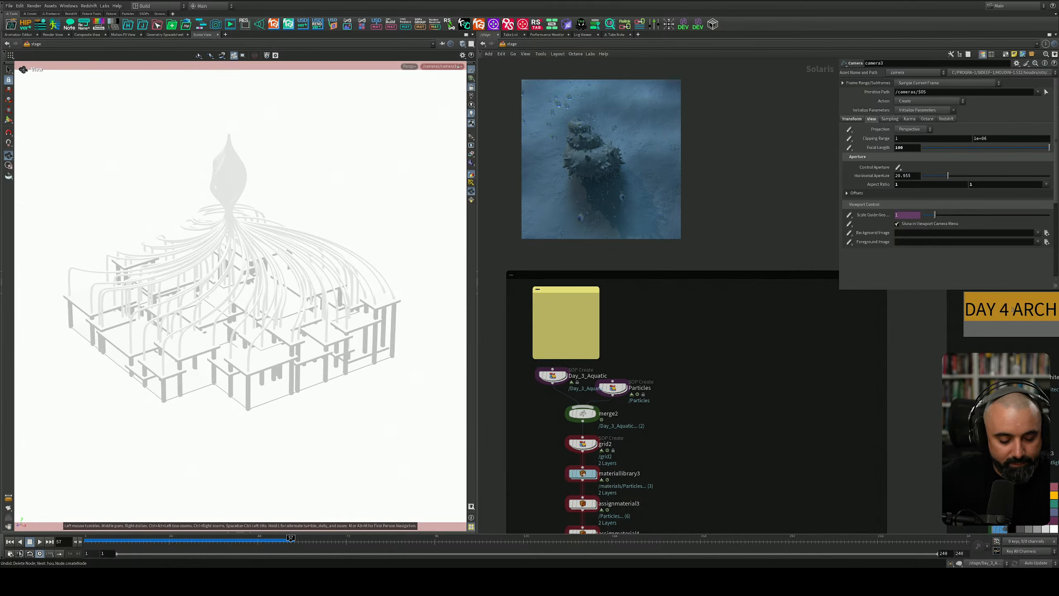
{"action": "left_click", "coordinate": [597, 309]}
{"action": "key", "text": "ctrl+v"}
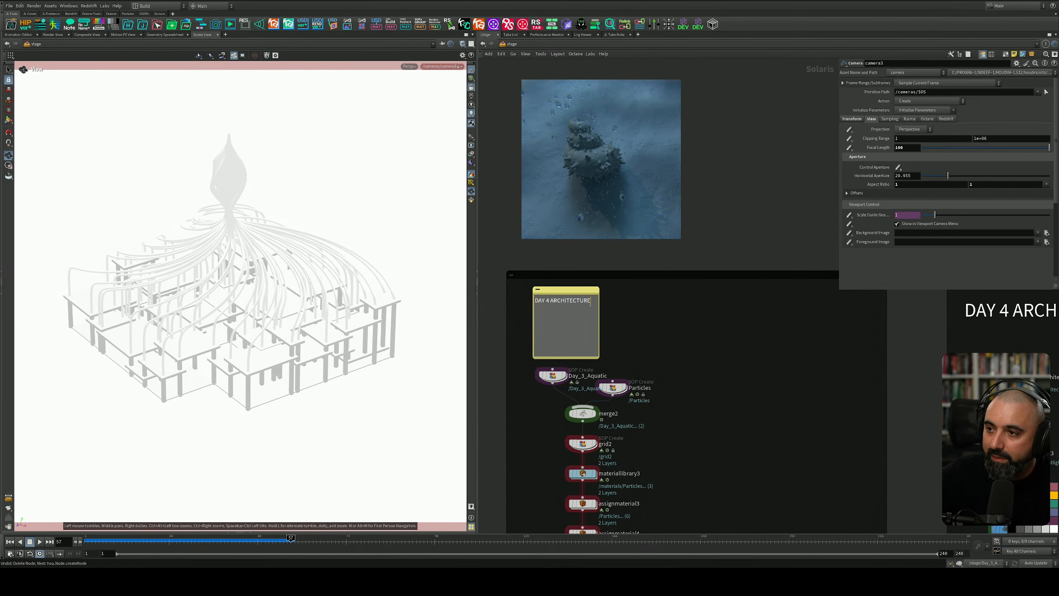
{"action": "key", "text": "BackSpace"}
{"action": "key", "text": "BackSpace"}
{"action": "key", "text": "BackSpace"}
{"action": "key", "text": "BackSpace"}
{"action": "key", "text": "BackSpace"}
{"action": "key", "text": "BackSpace"}
{"action": "key", "text": "BackSpace"}
{"action": "key", "text": "BackSpace"}
{"action": "key", "text": "BackSpace"}
{"action": "key", "text": "BackSpace"}
{"action": "key", "text": "BackSpace"}
{"action": "key", "text": "BackSpace"}
{"action": "key", "text": "BackSpace"}
{"action": "key", "text": "BackSpace"}
{"action": "type", "text": "3"}
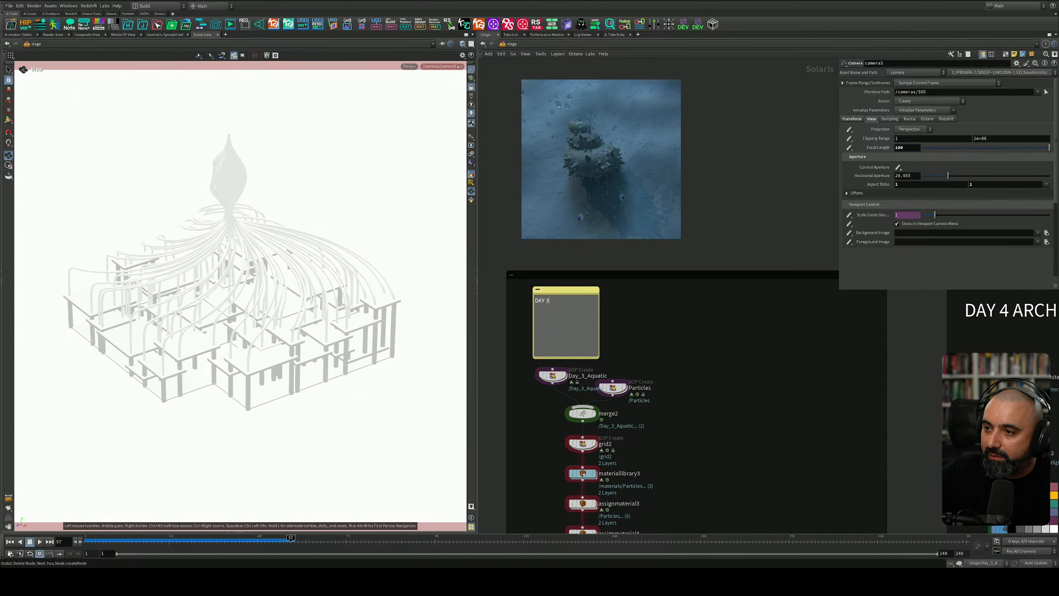
{"action": "type", "text": " AQUATIC"}
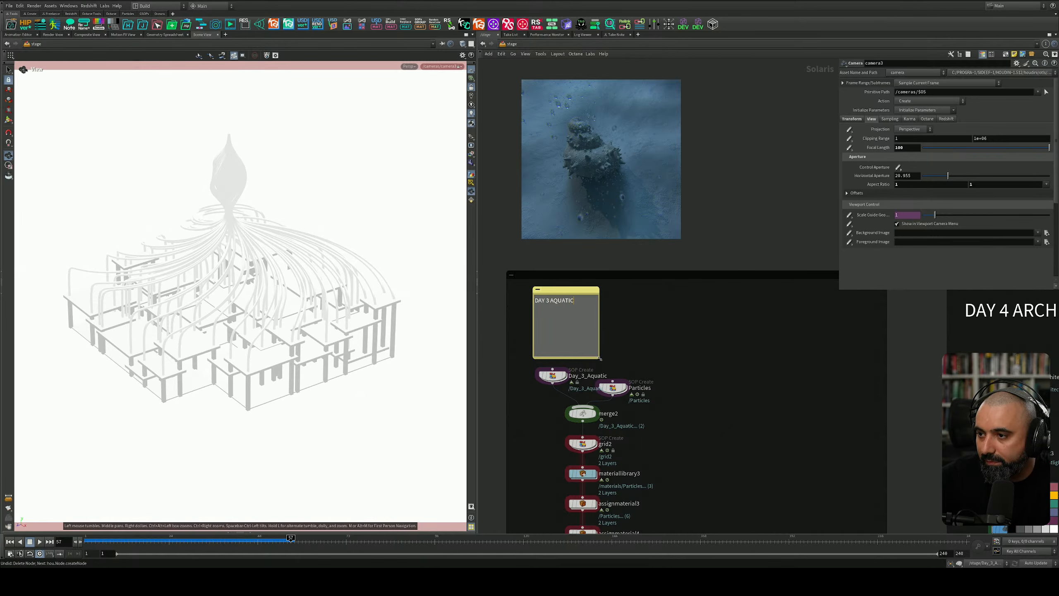
Step: Resize the DAY 3 AQUATIC note into a wide banner with enlarged text
{"action": "left_click_drag", "start_coordinate": [600, 358], "coordinate": [665, 317]}
{"action": "left_click_drag", "start_coordinate": [596, 318], "coordinate": [744, 346]}
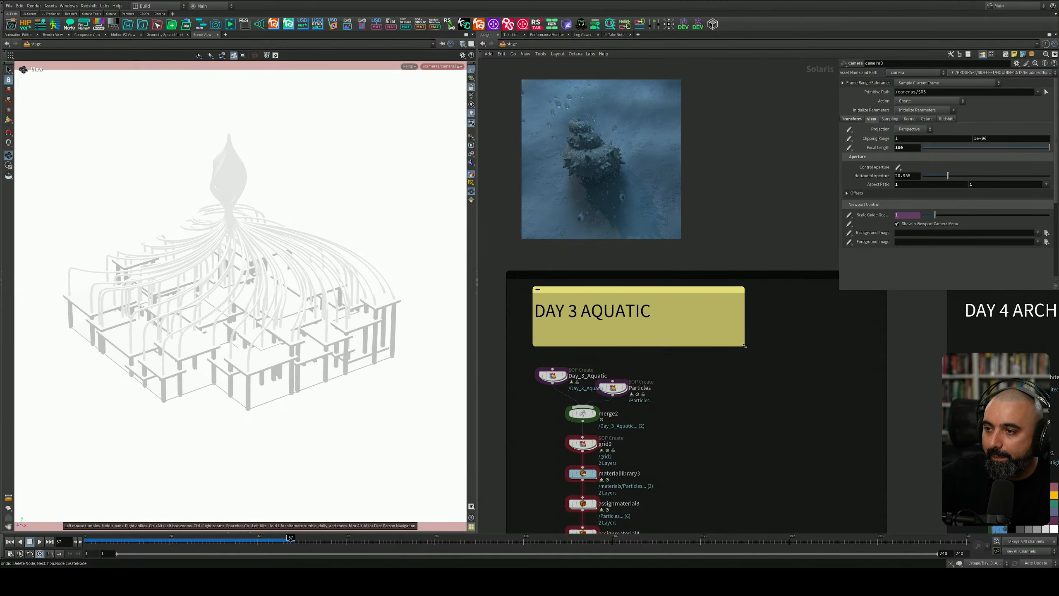
Step: Hide the DAY 3 AQUATIC sticky note's background and color its text white
{"action": "right_click", "coordinate": [705, 313]}
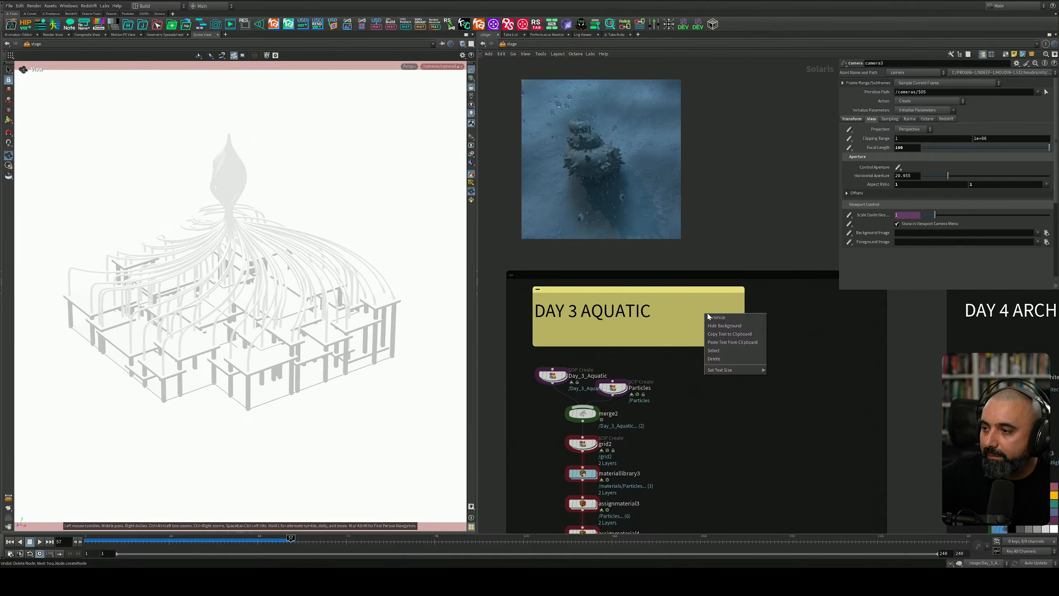
{"action": "left_click", "coordinate": [728, 323]}
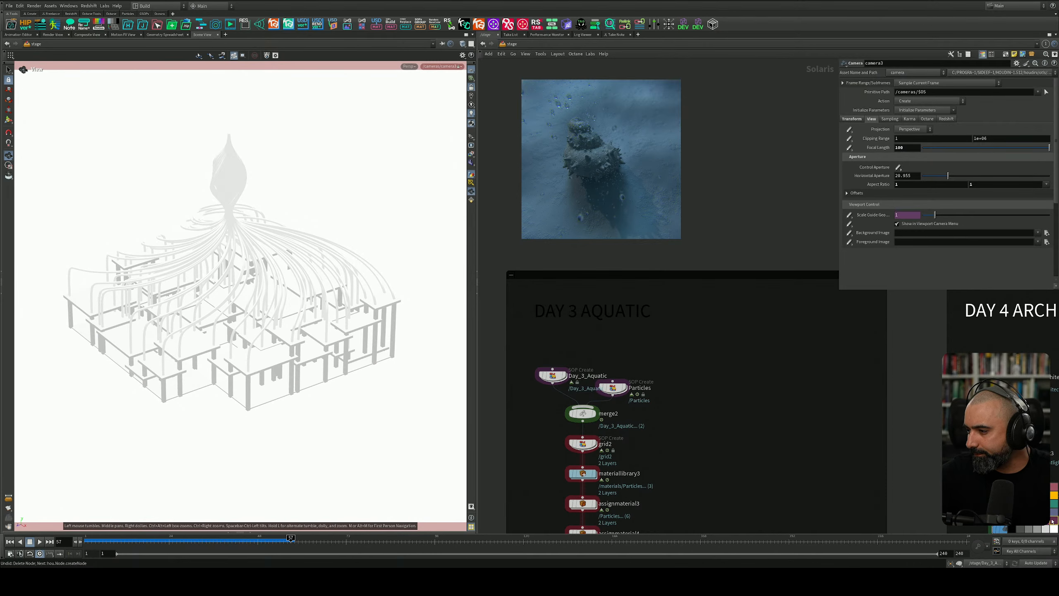
{"action": "left_click_drag", "start_coordinate": [1054, 529], "coordinate": [618, 315]}
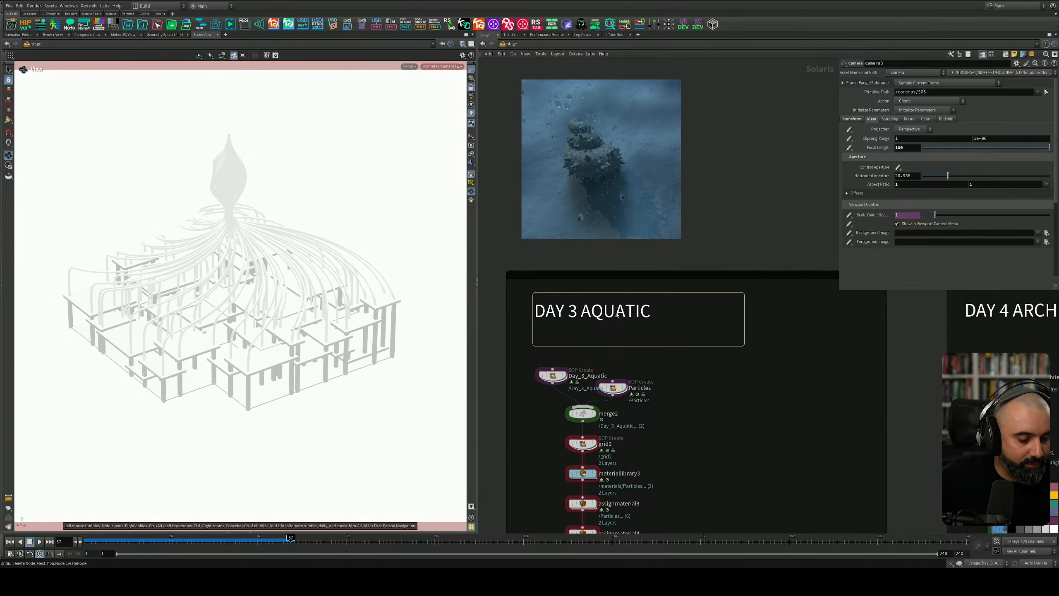
{"action": "middle_click_drag", "start_coordinate": [760, 353], "coordinate": [714, 284]}
{"action": "scroll", "coordinate": [724, 299], "scroll_direction": "down", "scroll_amount": 3}
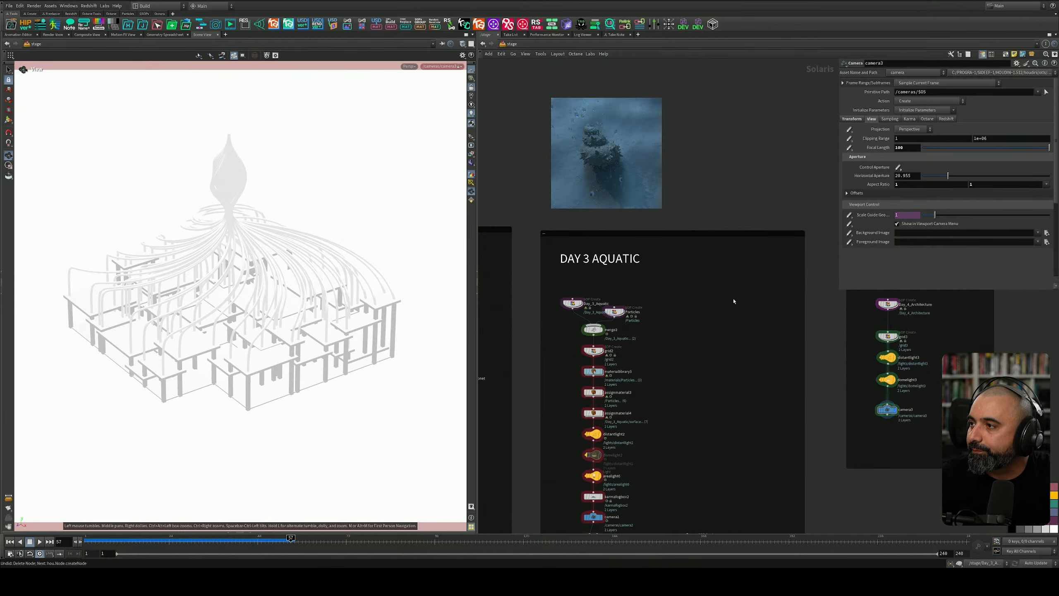
{"action": "middle_click_drag", "start_coordinate": [746, 345], "coordinate": [629, 262]}
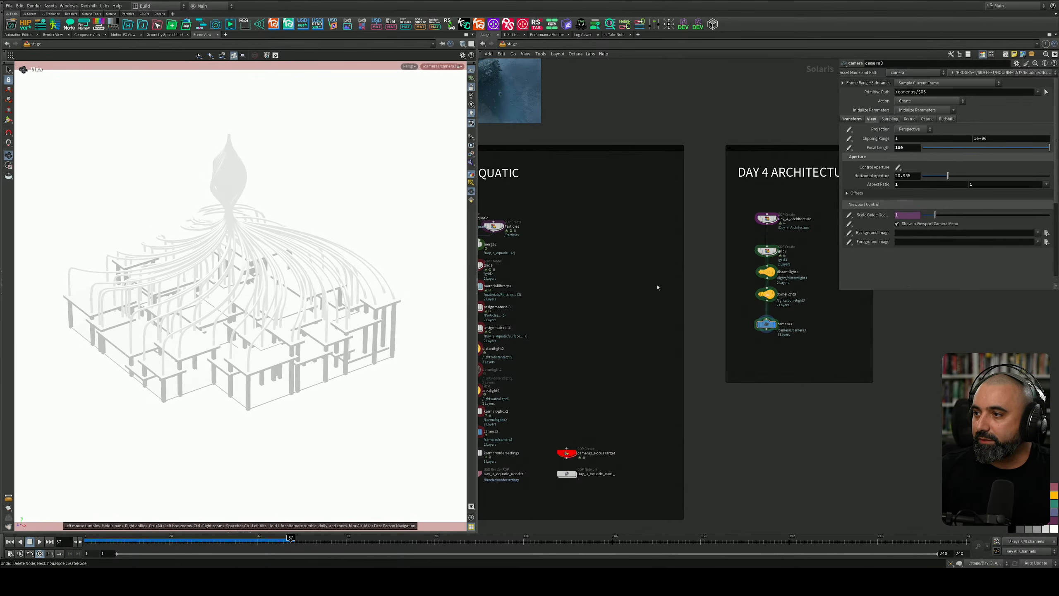
Step: Open the Day_4_Architecture node's geometry network and select the twist1 node
{"action": "middle_click_drag", "start_coordinate": [658, 287], "coordinate": [547, 322]}
{"action": "scroll", "coordinate": [661, 259], "scroll_direction": "up", "scroll_amount": 5}
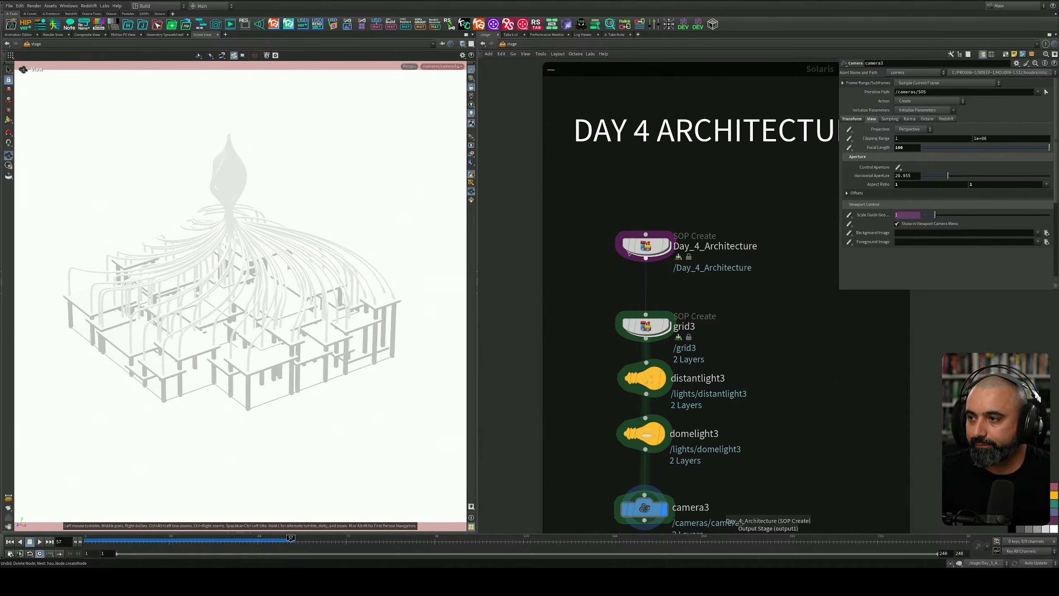
{"action": "middle_click_drag", "start_coordinate": [754, 273], "coordinate": [655, 390]}
{"action": "double_click", "coordinate": [611, 257]}
{"action": "scroll", "coordinate": [656, 381], "scroll_direction": "down", "scroll_amount": 2}
{"action": "scroll", "coordinate": [655, 272], "scroll_direction": "up", "scroll_amount": 6}
{"action": "middle_click_drag", "start_coordinate": [655, 305], "coordinate": [523, 272]}
{"action": "mouse_move", "coordinate": [696, 303]}
{"action": "middle_mouse_down"}
{"action": "mouse_move", "coordinate": [565, 232]}
{"action": "mouse_move", "coordinate": [692, 296]}
{"action": "middle_mouse_up"}
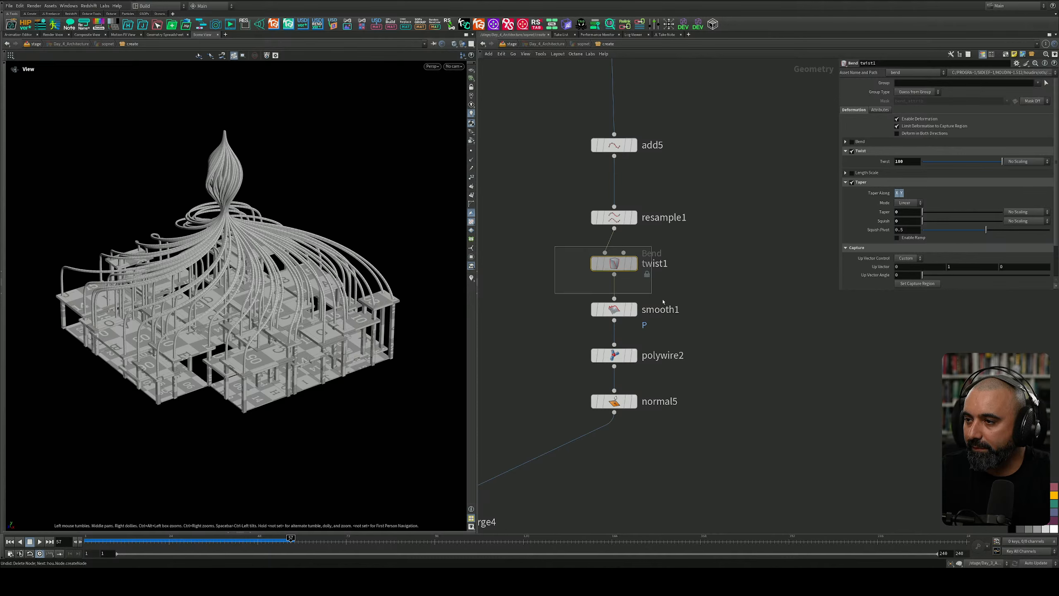
{"action": "scroll", "coordinate": [669, 303], "scroll_direction": "down", "scroll_amount": 2}
{"action": "scroll", "coordinate": [670, 305], "scroll_direction": "up", "scroll_amount": 2}
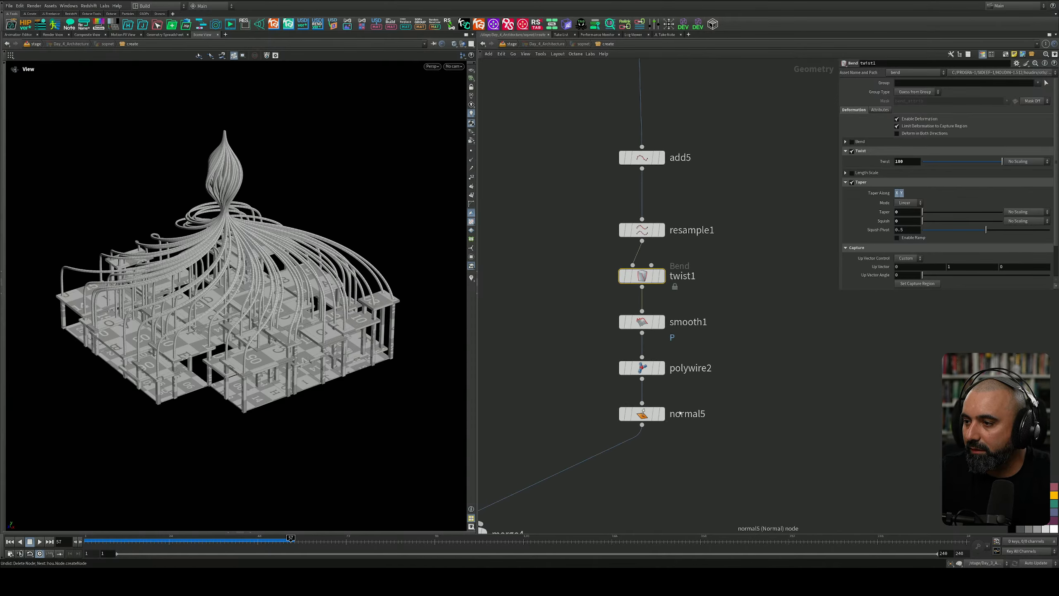
{"action": "mouse_move", "coordinate": [678, 409]}
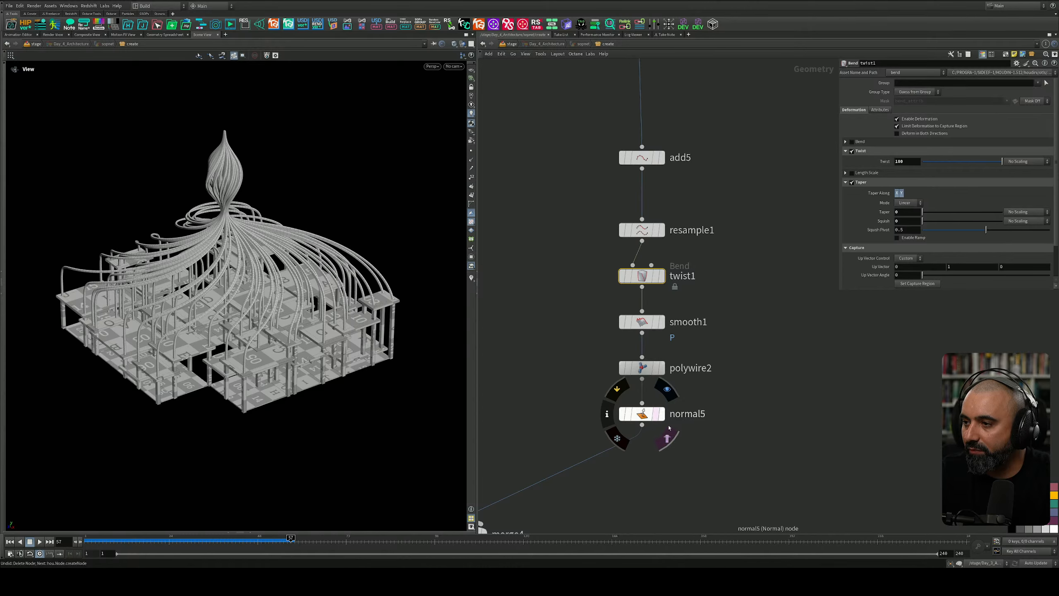
Step: Add the transform3 and lot_subdivision1 nodes to the selection
{"action": "middle_click_drag", "start_coordinate": [726, 227], "coordinate": [722, 543]}
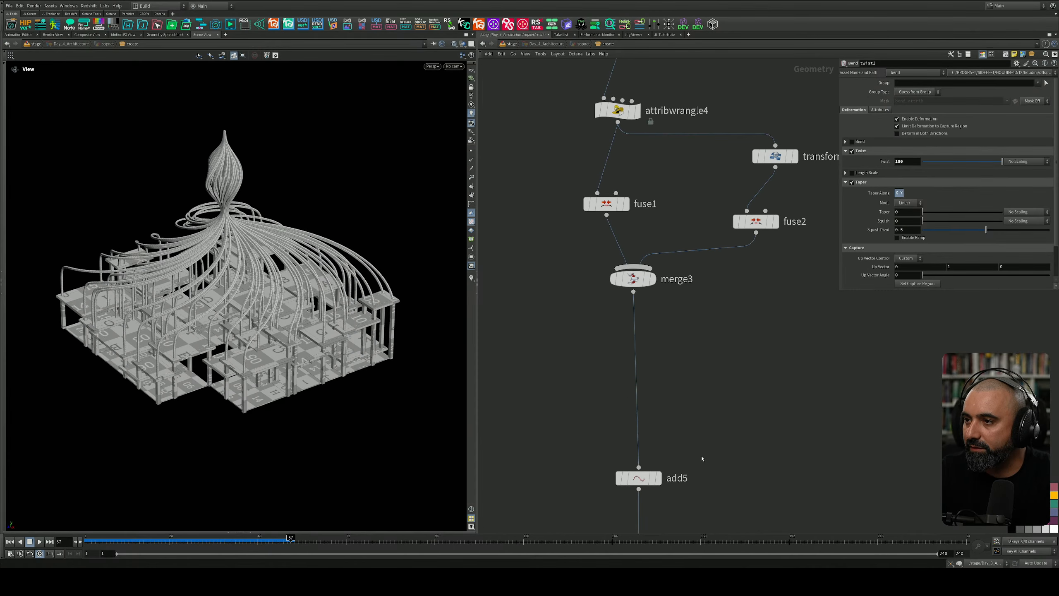
{"action": "scroll", "coordinate": [703, 457], "scroll_direction": "down", "scroll_amount": 2}
{"action": "middle_click_drag", "start_coordinate": [716, 356], "coordinate": [694, 479]}
{"action": "scroll", "coordinate": [719, 421], "scroll_direction": "down", "scroll_amount": 2}
{"action": "left_click_drag", "start_coordinate": [773, 391], "coordinate": [724, 342], "text": "shift"}
{"action": "middle_click_drag", "start_coordinate": [728, 267], "coordinate": [766, 405]}
{"action": "middle_click_drag", "start_coordinate": [752, 232], "coordinate": [792, 386]}
{"action": "middle_click_drag", "start_coordinate": [759, 260], "coordinate": [833, 345]}
{"action": "middle_click_drag", "start_coordinate": [768, 310], "coordinate": [845, 452]}
{"action": "middle_click_drag", "start_coordinate": [693, 223], "coordinate": [792, 385]}
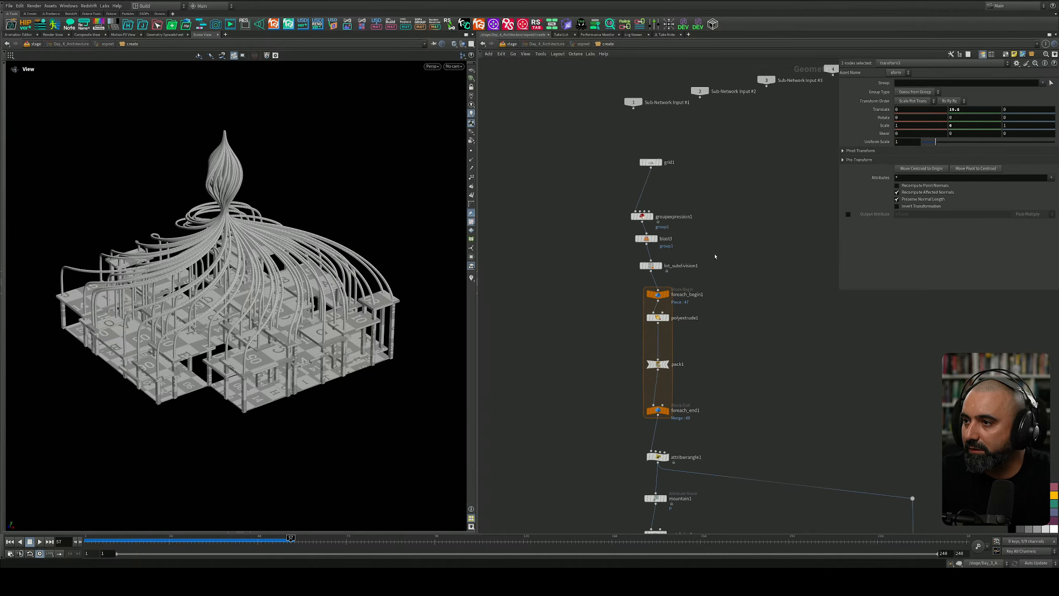
{"action": "middle_click_drag", "start_coordinate": [699, 259], "coordinate": [702, 281]}
{"action": "scroll", "coordinate": [701, 281], "scroll_direction": "up", "scroll_amount": 4}
{"action": "left_click_drag", "start_coordinate": [693, 273], "coordinate": [569, 312], "text": "shift"}
Step: Add the mountain1, polywire1 and polyextrude4 nodes to the selection
{"action": "middle_click_drag", "start_coordinate": [774, 406], "coordinate": [781, 240]}
{"action": "scroll", "coordinate": [760, 347], "scroll_direction": "down", "scroll_amount": 3}
{"action": "middle_click_drag", "start_coordinate": [773, 385], "coordinate": [763, 180]}
{"action": "middle_click_drag", "start_coordinate": [752, 340], "coordinate": [733, 227]}
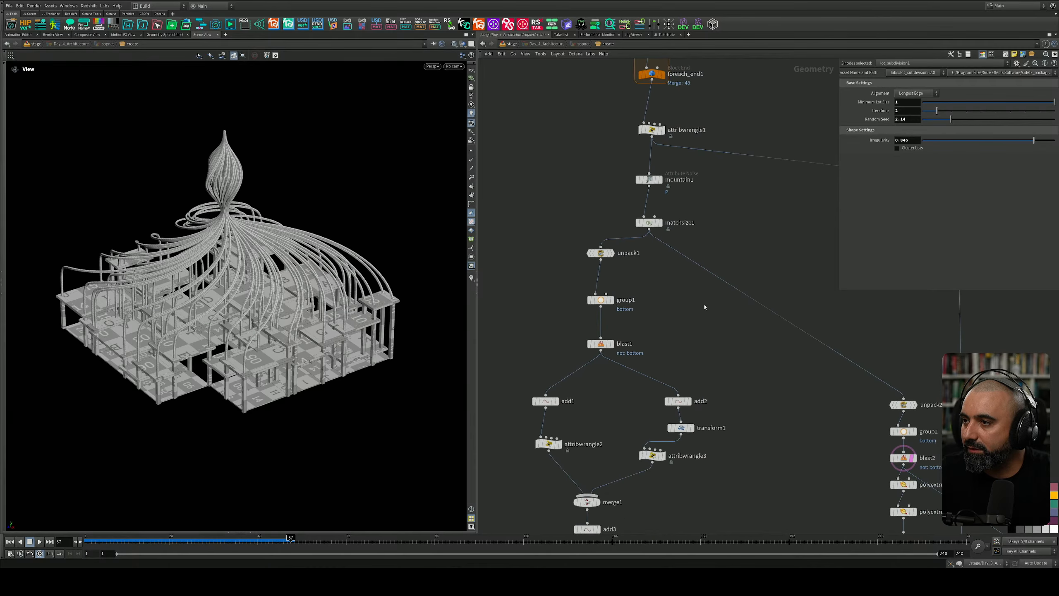
{"action": "mouse_move", "coordinate": [702, 327]}
{"action": "middle_mouse_down"}
{"action": "mouse_move", "coordinate": [696, 192]}
{"action": "mouse_move", "coordinate": [713, 280]}
{"action": "middle_mouse_up"}
{"action": "left_click", "coordinate": [647, 171], "text": "shift"}
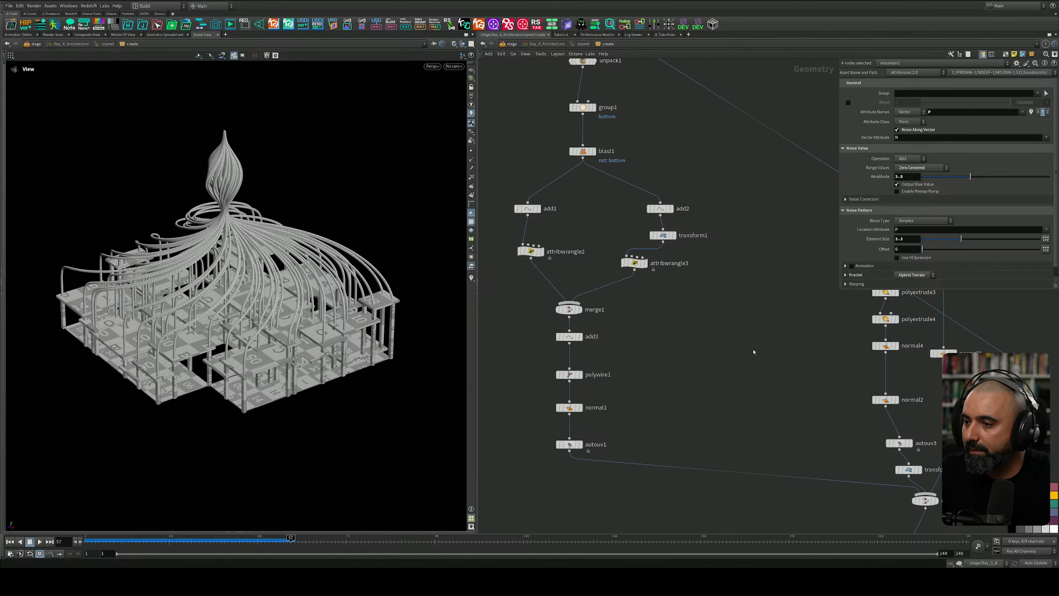
{"action": "middle_click_drag", "start_coordinate": [758, 351], "coordinate": [759, 262]}
{"action": "left_click", "coordinate": [569, 285], "text": "shift"}
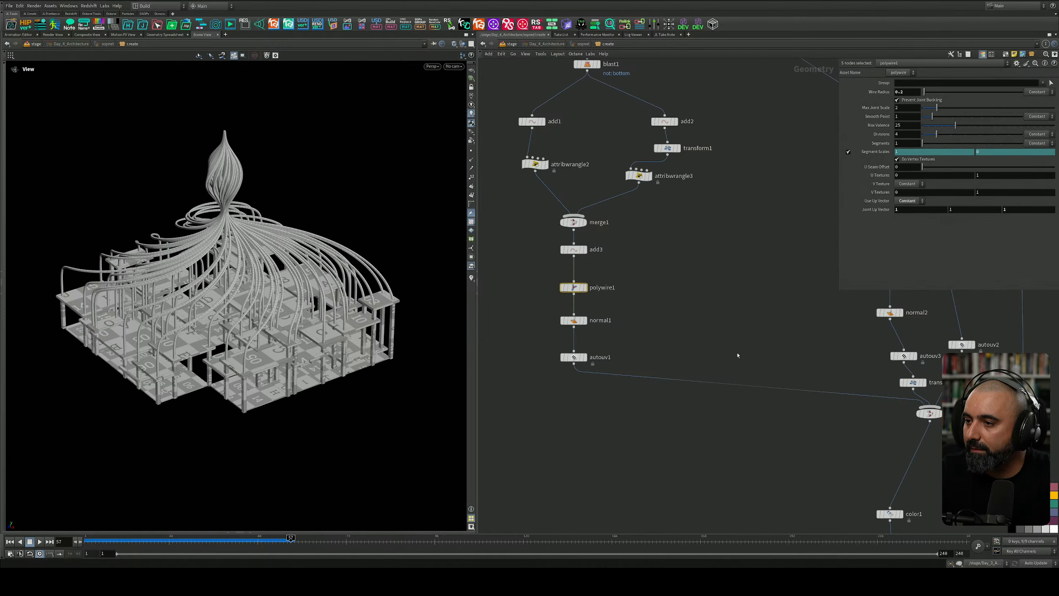
{"action": "middle_click_drag", "start_coordinate": [769, 358], "coordinate": [617, 376]}
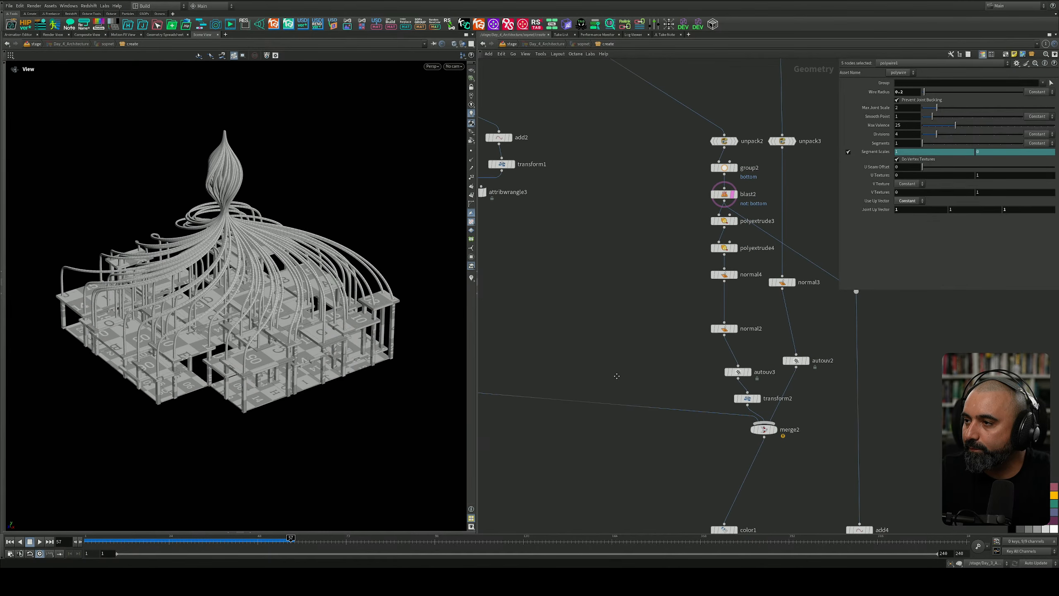
{"action": "left_click", "coordinate": [724, 248], "text": "shift"}
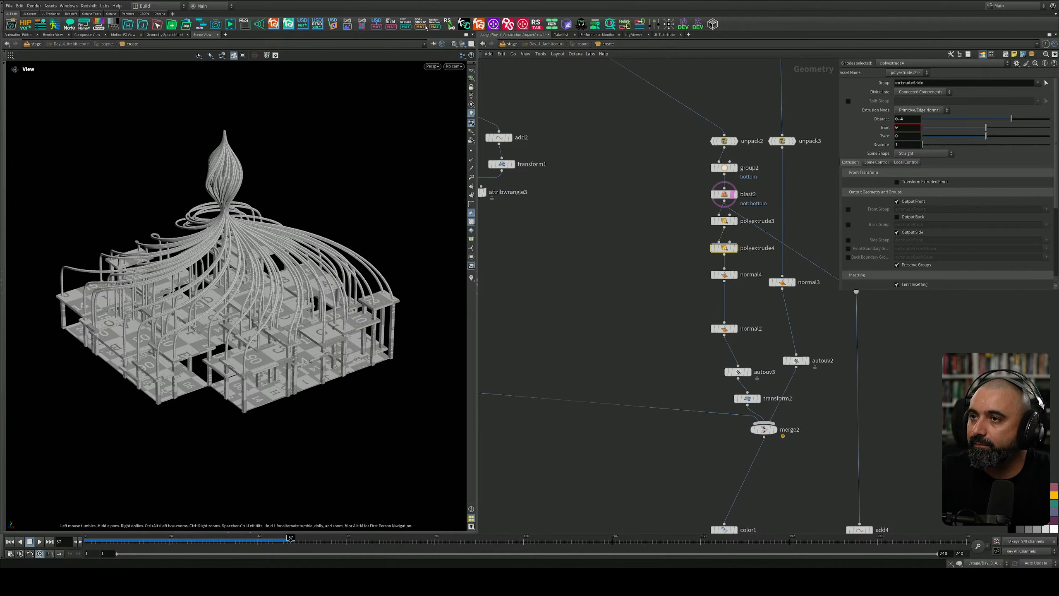
Step: Give the six selected key nodes distinct colors so they stand out in the network
{"action": "key", "text": "h"}
{"action": "scroll", "coordinate": [626, 361], "scroll_direction": "up", "scroll_amount": 3}
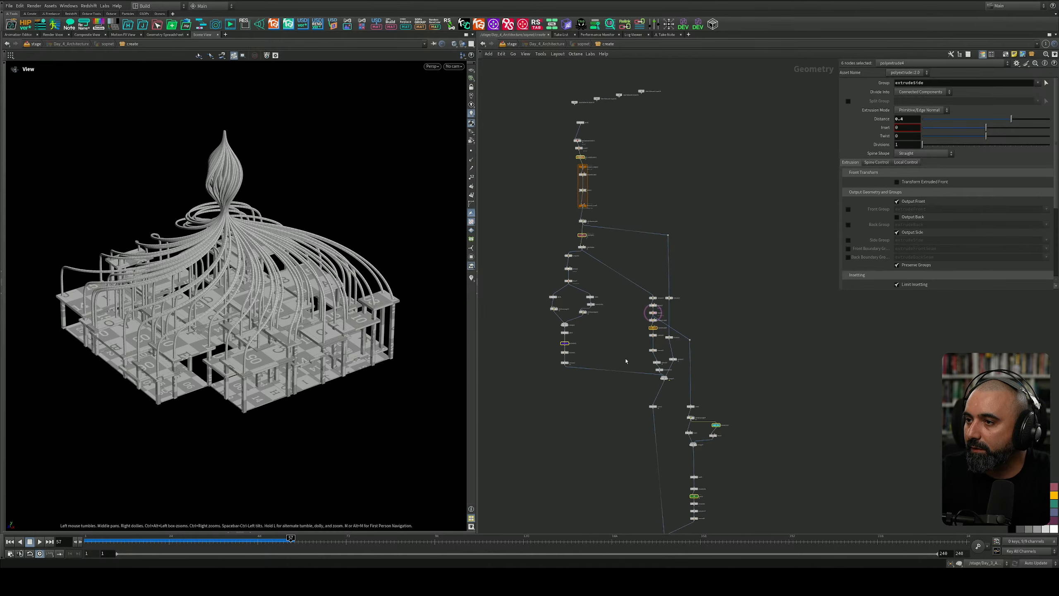
{"action": "middle_click_drag", "start_coordinate": [814, 283], "coordinate": [803, 452]}
{"action": "scroll", "coordinate": [790, 217], "scroll_direction": "down", "scroll_amount": 6}
{"action": "scroll", "coordinate": [789, 216], "scroll_direction": "up", "scroll_amount": 4}
{"action": "scroll", "coordinate": [664, 230], "scroll_direction": "up", "scroll_amount": 10}
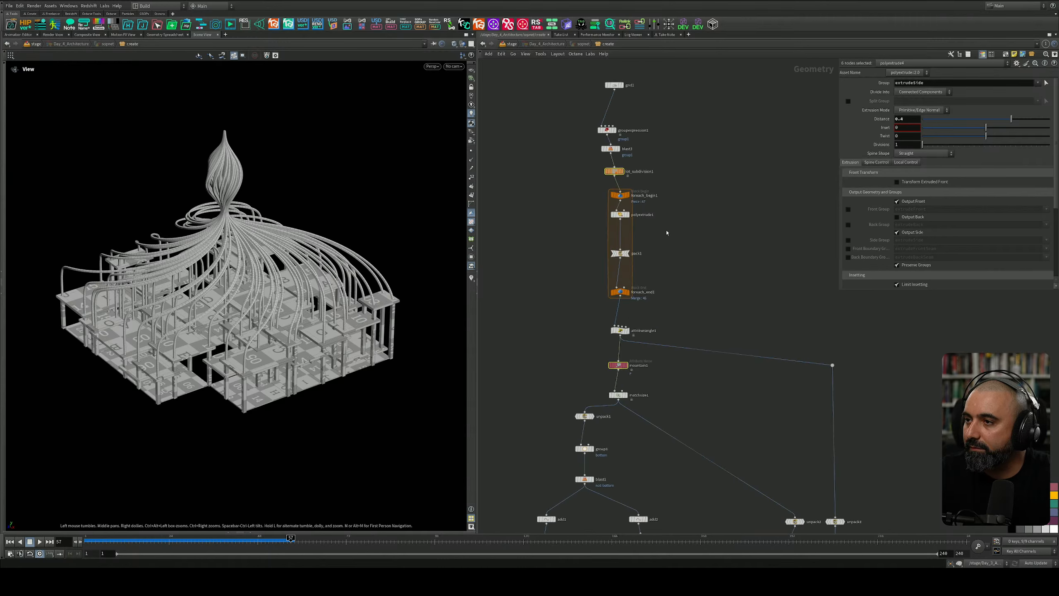
{"action": "scroll", "coordinate": [658, 293], "scroll_direction": "down", "scroll_amount": 3}
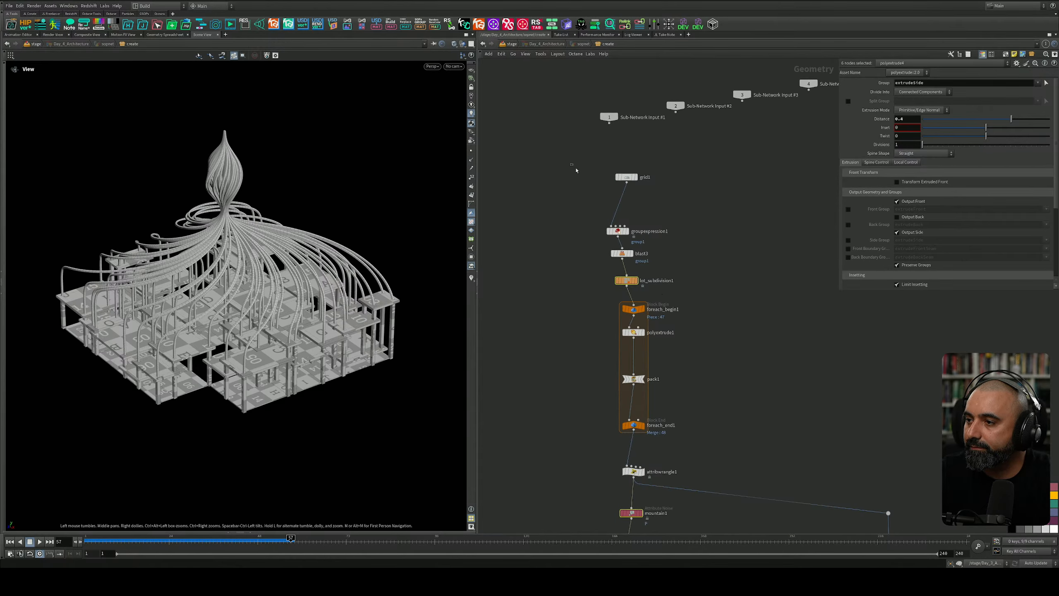
Step: Align grid1 through foreach_end1 into a straight column, and likewise attribwrangle1, mountain1 and matchsize1
{"action": "left_click_drag", "start_coordinate": [577, 170], "coordinate": [710, 450]}
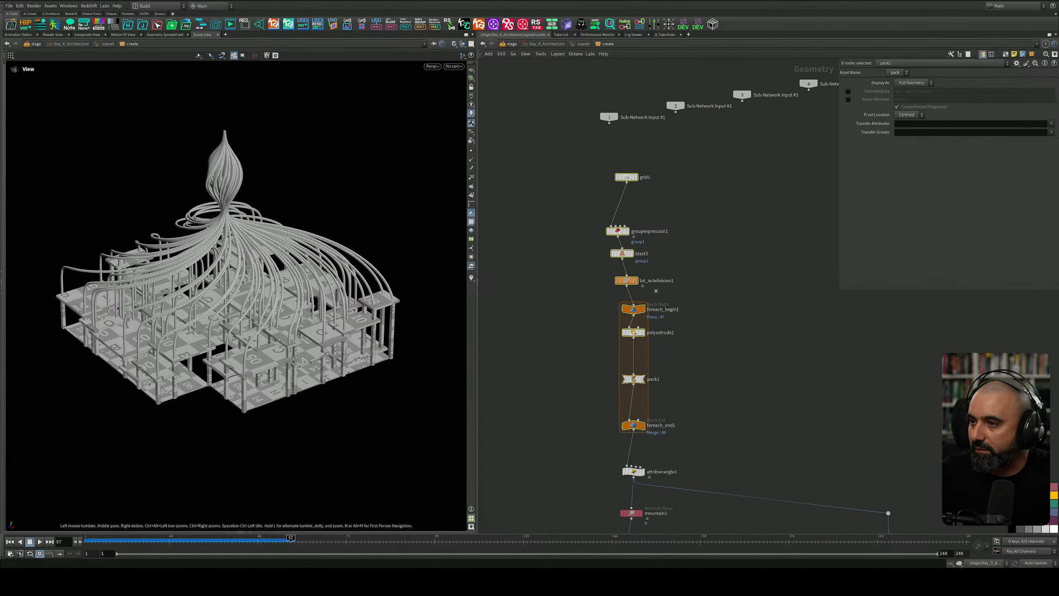
{"action": "left_click_drag", "start_coordinate": [656, 291], "coordinate": [661, 346]}
{"action": "middle_click_drag", "start_coordinate": [702, 388], "coordinate": [731, 77]}
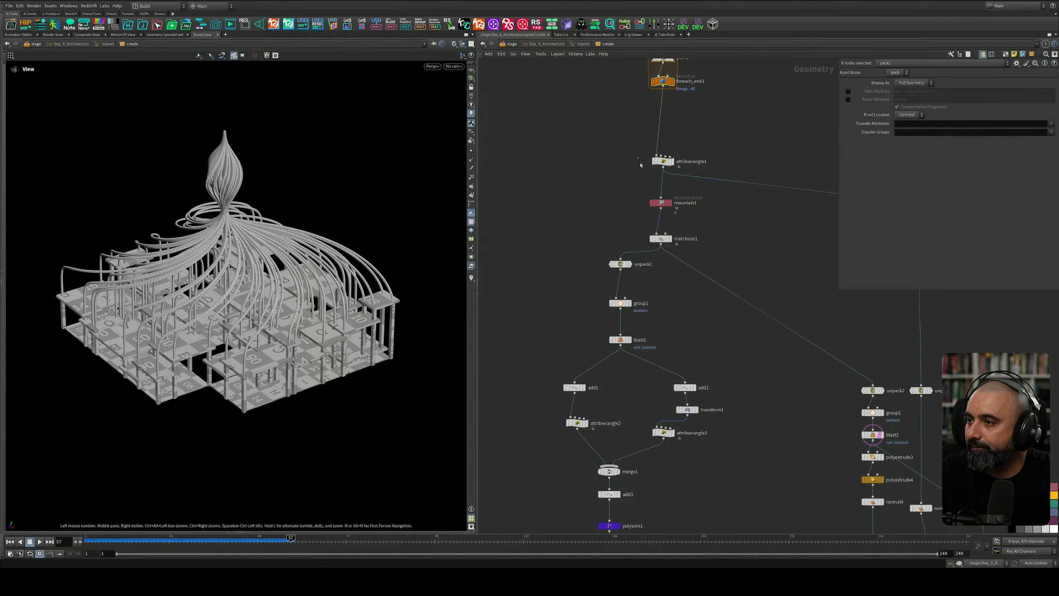
{"action": "left_click_drag", "start_coordinate": [641, 163], "coordinate": [666, 212]}
{"action": "middle_click_drag", "start_coordinate": [718, 280], "coordinate": [708, 175]}
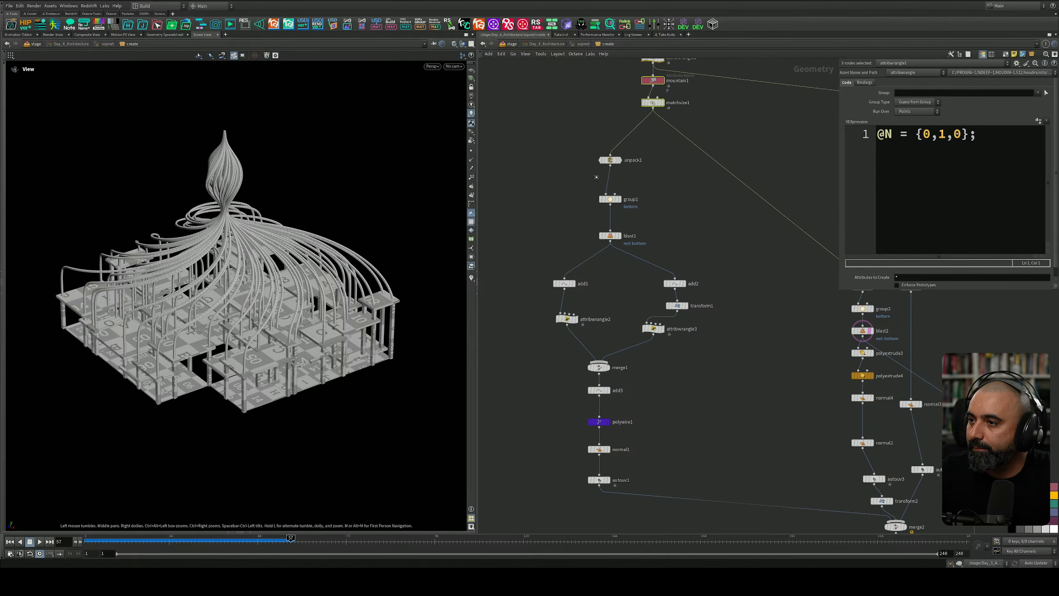
Step: Align unpack1, group1 and blast1 into a compact vertical column, undoing the misapplied alignment first
{"action": "left_click_drag", "start_coordinate": [597, 177], "coordinate": [600, 205]}
{"action": "key", "text": "ctrl+z"}
{"action": "left_click_drag", "start_coordinate": [566, 127], "coordinate": [646, 247]}
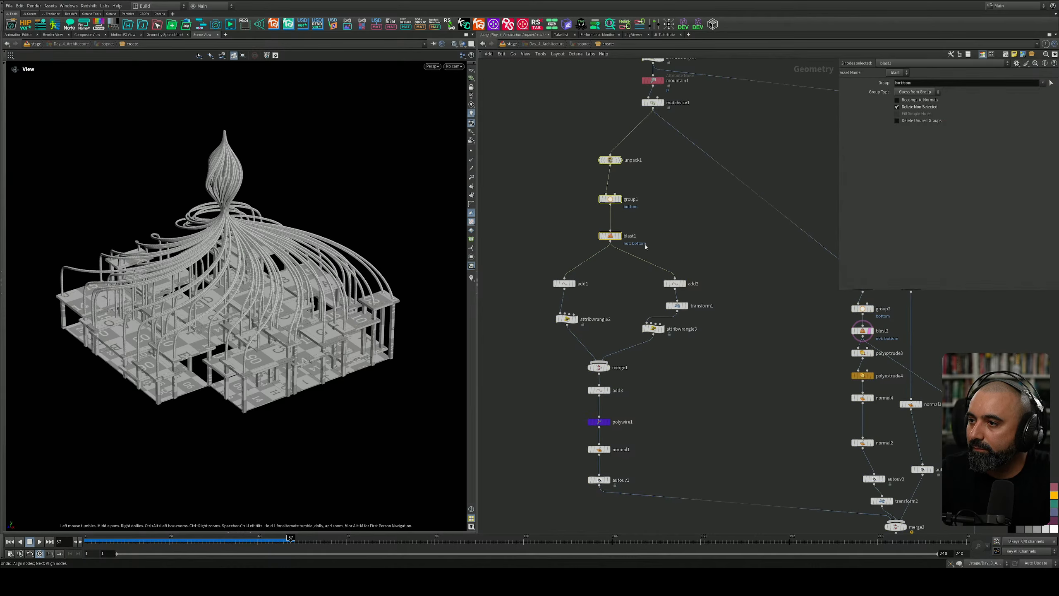
{"action": "left_click_drag", "start_coordinate": [623, 199], "coordinate": [602, 245]}
Step: Align the two branches below blast1, add1 with attribwrangle2 and add2 with transform1 and attribwrangle3, at about the same height
{"action": "middle_click_drag", "start_coordinate": [703, 266], "coordinate": [719, 185]}
{"action": "left_click_drag", "start_coordinate": [720, 185], "coordinate": [644, 283]}
{"action": "left_click_drag", "start_coordinate": [677, 214], "coordinate": [679, 244]}
{"action": "left_click_drag", "start_coordinate": [620, 196], "coordinate": [570, 247]}
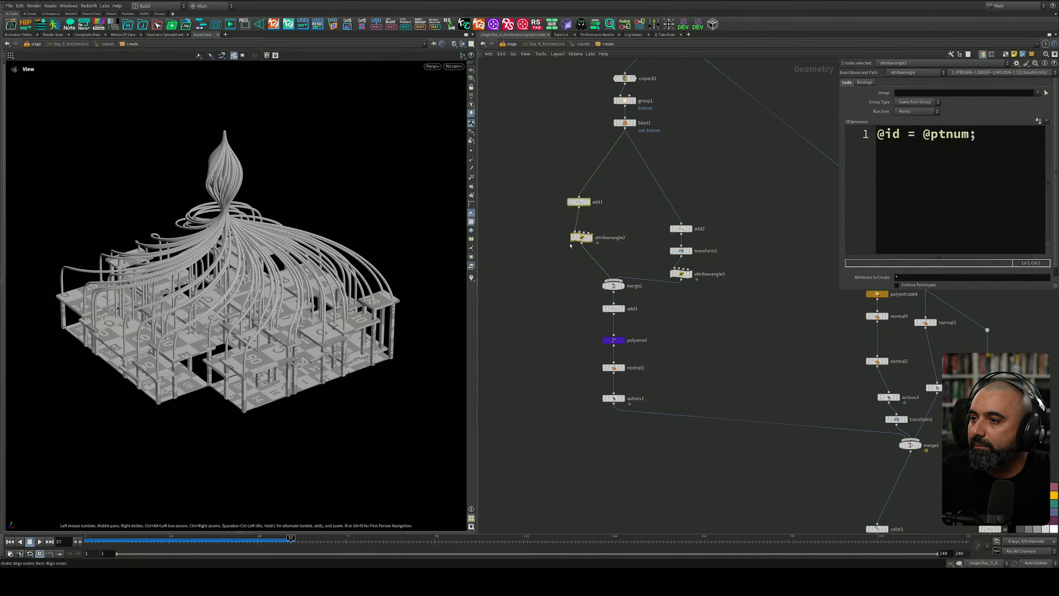
{"action": "left_click_drag", "start_coordinate": [583, 202], "coordinate": [587, 230]}
{"action": "left_click_drag", "start_coordinate": [659, 208], "coordinate": [682, 242]}
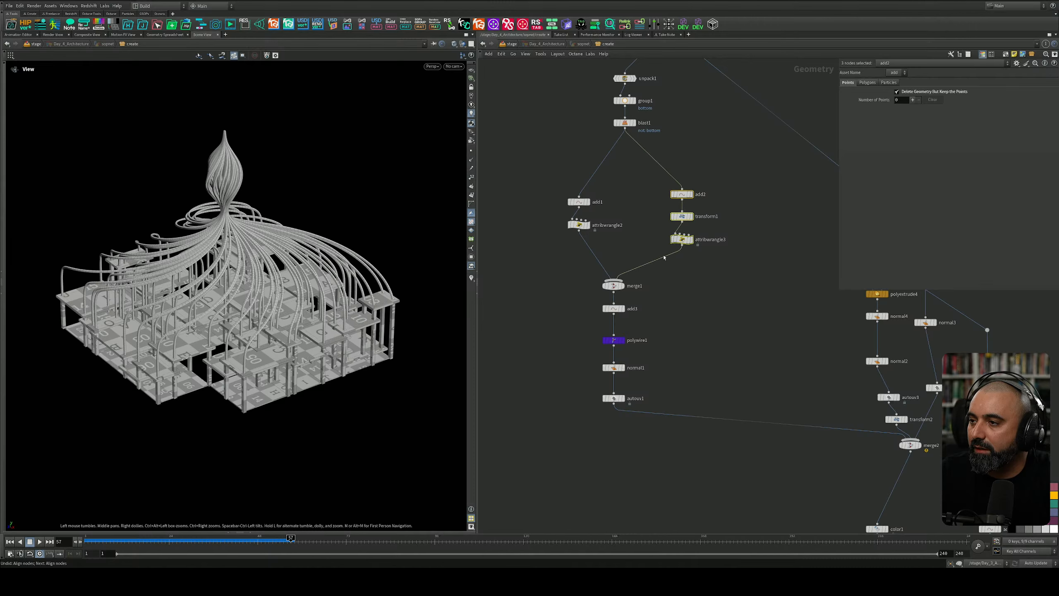
Step: Align merge1, add3, polywire1, normal1 and autouv1 into an evenly spaced column centered below the two branches
{"action": "middle_click_drag", "start_coordinate": [667, 319], "coordinate": [672, 251]}
{"action": "left_click_drag", "start_coordinate": [592, 206], "coordinate": [669, 362]}
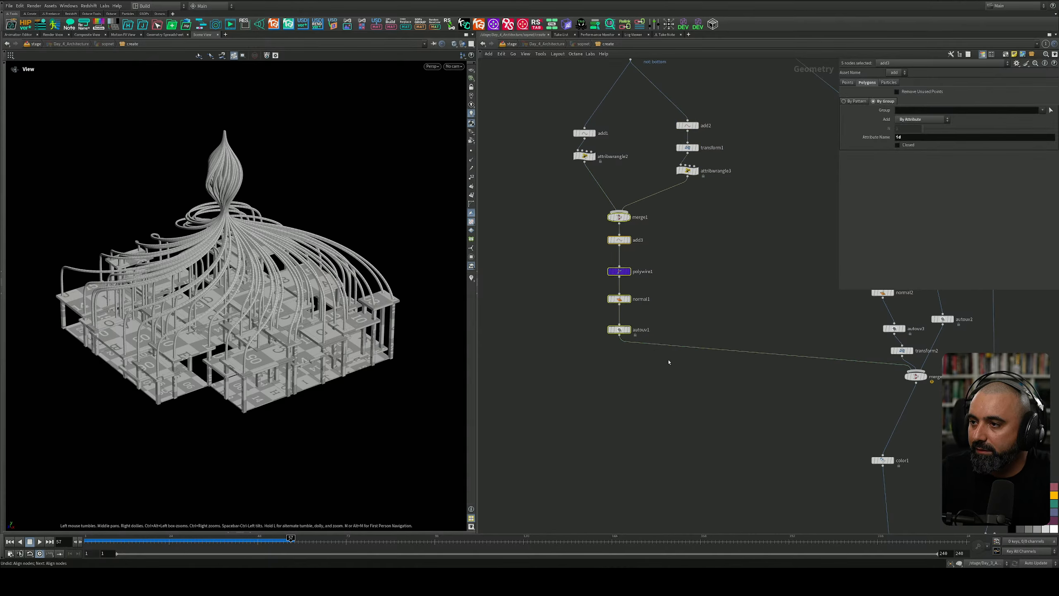
{"action": "key", "text": "a"}
{"action": "left_click_drag", "start_coordinate": [625, 217], "coordinate": [622, 349]}
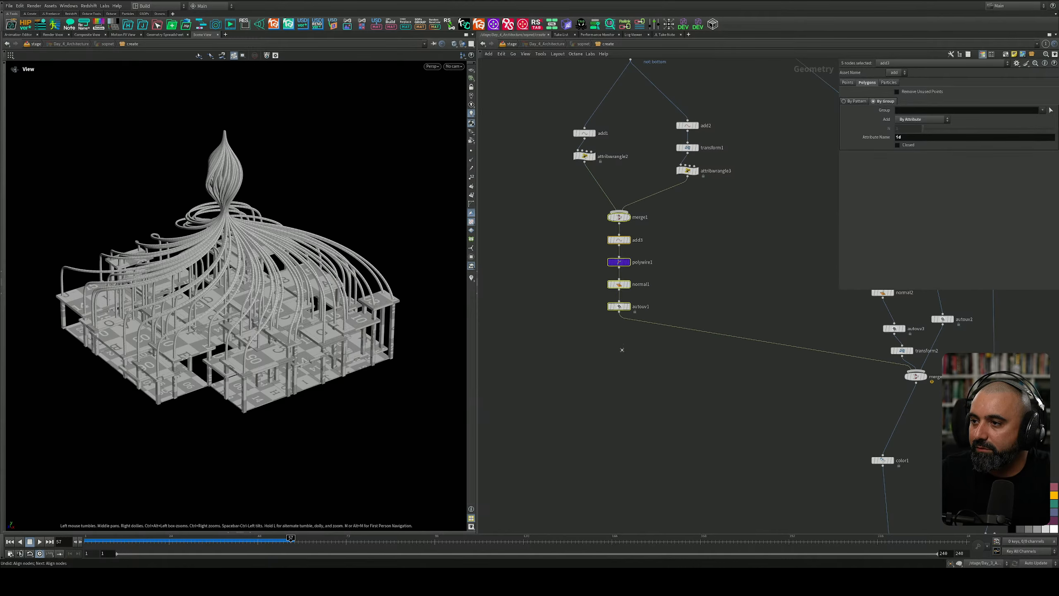
{"action": "key", "text": "a"}
{"action": "left_click_drag", "start_coordinate": [601, 228], "coordinate": [640, 407]}
{"action": "key", "text": "a"}
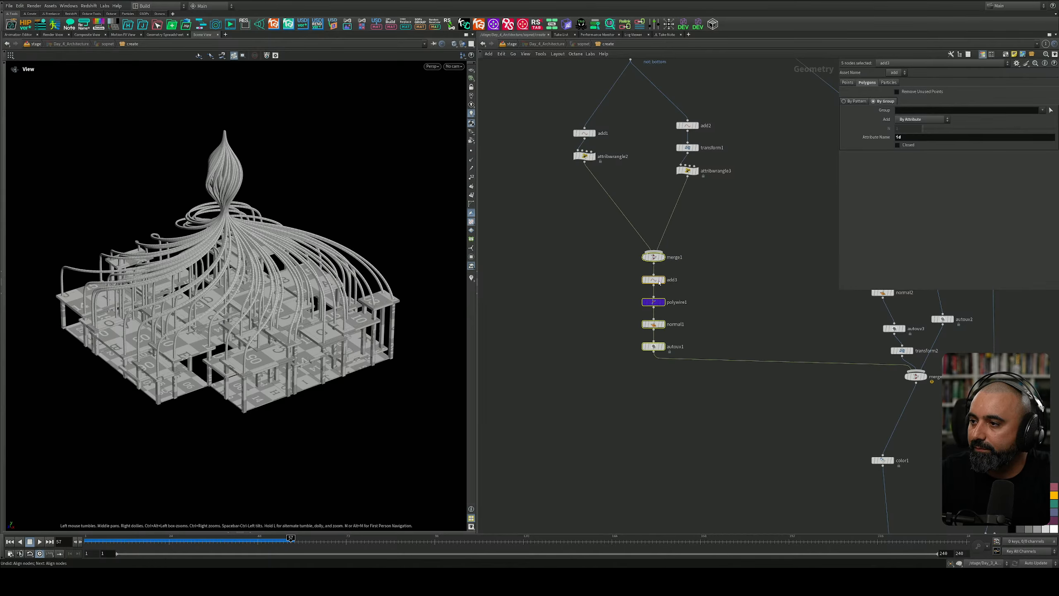
{"action": "left_click_drag", "start_coordinate": [660, 283], "coordinate": [629, 256]}
Step: Align the chain starting at add5, resample1 and twist1 into an evenly spaced column
{"action": "middle_click_drag", "start_coordinate": [754, 276], "coordinate": [584, 241]}
{"action": "scroll", "coordinate": [584, 241], "scroll_direction": "down", "scroll_amount": 3}
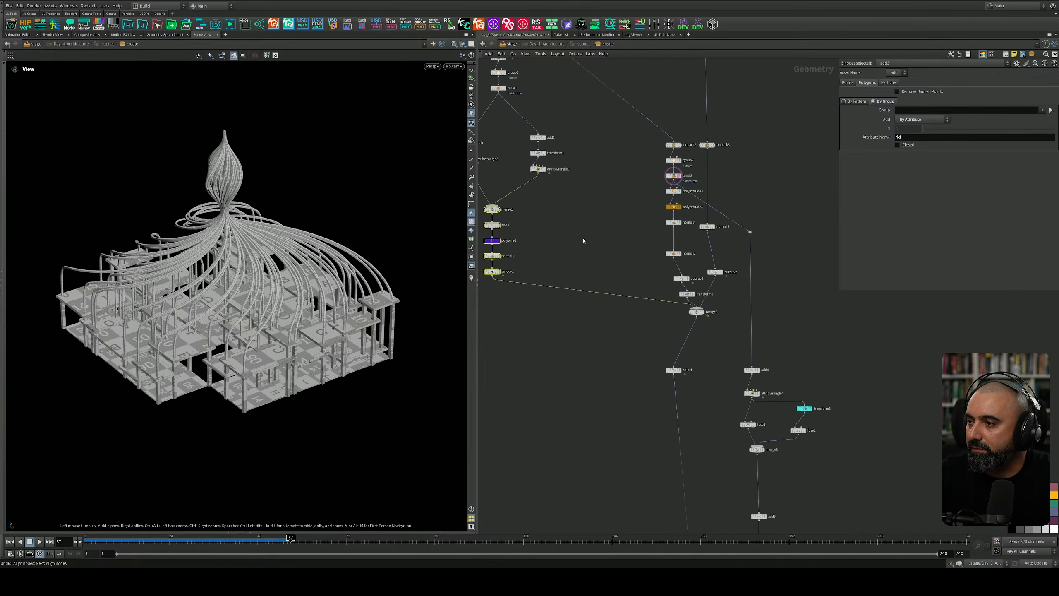
{"action": "scroll", "coordinate": [584, 241], "scroll_direction": "down", "scroll_amount": 2}
{"action": "middle_click_drag", "start_coordinate": [609, 278], "coordinate": [634, 73]}
{"action": "middle_click_drag", "start_coordinate": [648, 318], "coordinate": [622, 272]}
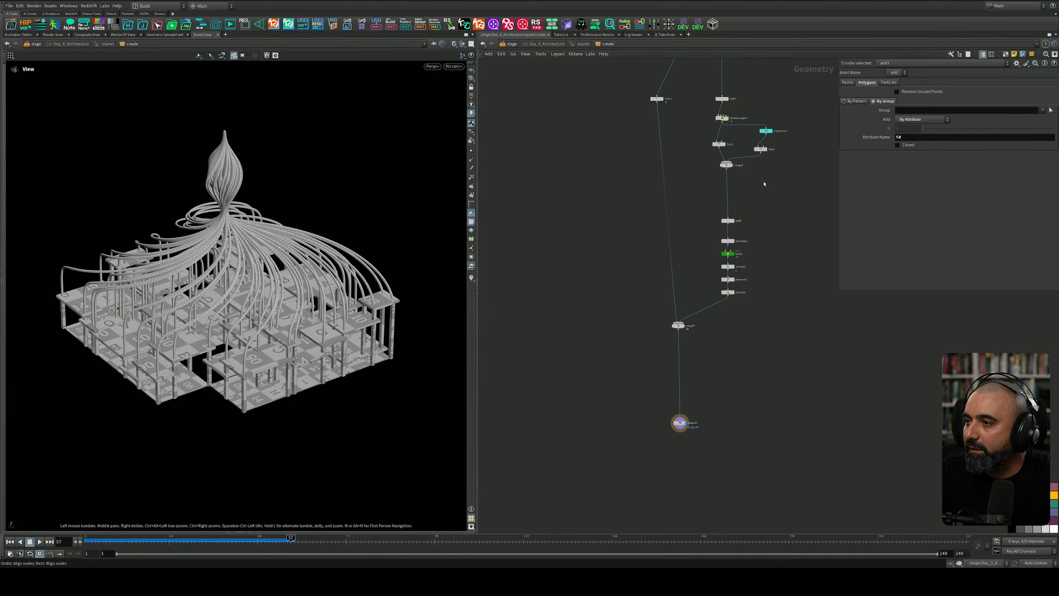
{"action": "left_click", "coordinate": [728, 220], "text": "shift"}
{"action": "scroll", "coordinate": [748, 322], "scroll_direction": "up", "scroll_amount": 4}
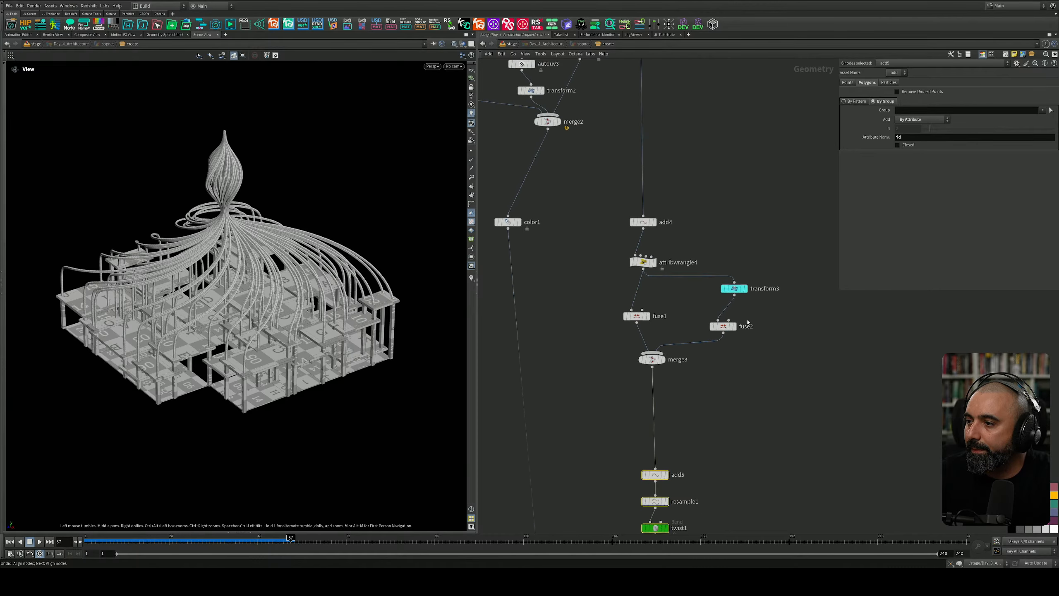
Step: Align transform3 above fuse2, level fuse1 with fuse2, and align add4 with attribwrangle4
{"action": "scroll", "coordinate": [748, 323], "scroll_direction": "up", "scroll_amount": 2}
{"action": "left_click_drag", "start_coordinate": [774, 260], "coordinate": [705, 334]}
{"action": "key", "text": "a"}
{"action": "left_click_drag", "start_coordinate": [657, 298], "coordinate": [588, 326]}
{"action": "middle_click_drag", "start_coordinate": [679, 220], "coordinate": [689, 291]}
{"action": "left_click_drag", "start_coordinate": [695, 241], "coordinate": [629, 320]}
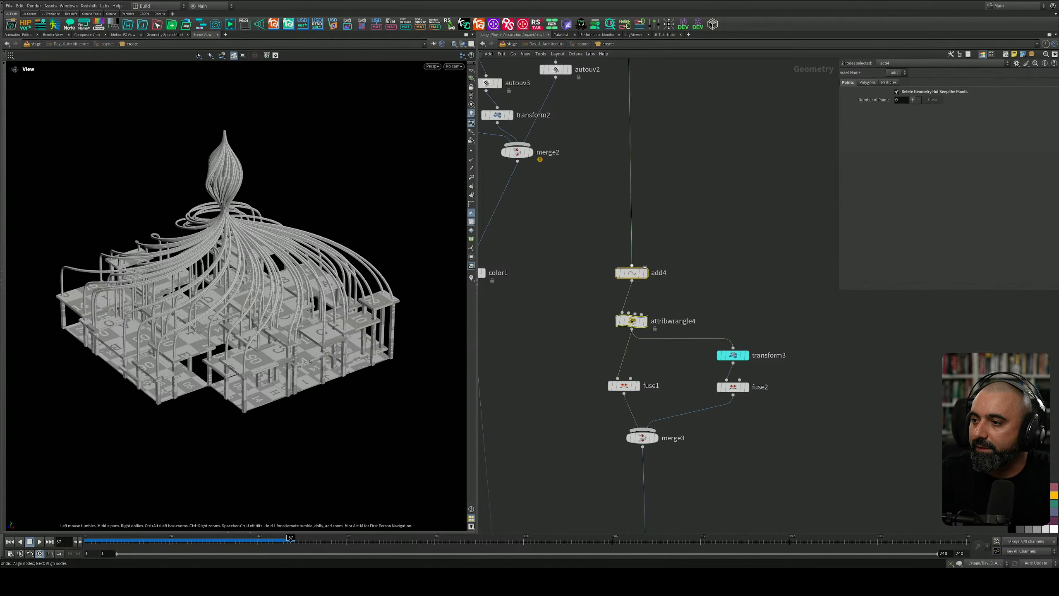
{"action": "key", "text": "a"}
Step: Align the chain from unpack2 through autouv3 into an evenly spaced column
{"action": "scroll", "coordinate": [667, 187], "scroll_direction": "down", "scroll_amount": 4}
{"action": "middle_click_drag", "start_coordinate": [667, 187], "coordinate": [698, 332]}
{"action": "scroll", "coordinate": [698, 331], "scroll_direction": "down", "scroll_amount": 1}
{"action": "scroll", "coordinate": [654, 274], "scroll_direction": "up", "scroll_amount": 3}
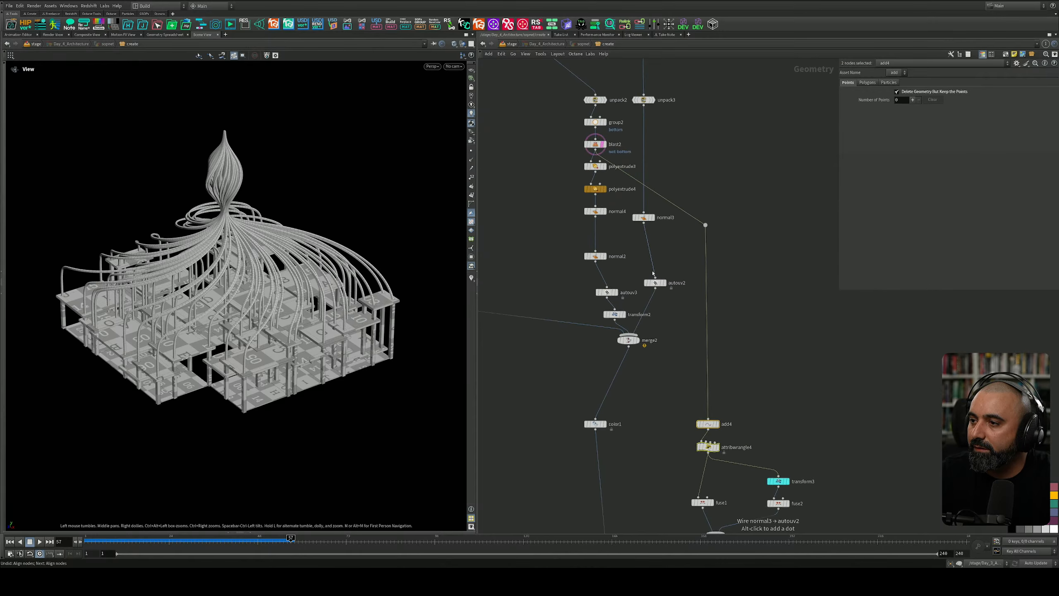
{"action": "scroll", "coordinate": [660, 284], "scroll_direction": "down", "scroll_amount": 2}
{"action": "middle_click_drag", "start_coordinate": [669, 292], "coordinate": [687, 334]}
{"action": "left_click_drag", "start_coordinate": [578, 167], "coordinate": [657, 344]}
{"action": "key", "text": "a"}
{"action": "mouse_move", "coordinate": [607, 229]}
{"action": "left_mouse_down"}
{"action": "mouse_move", "coordinate": [610, 276]}
{"action": "mouse_move", "coordinate": [596, 223]}
{"action": "left_mouse_up"}
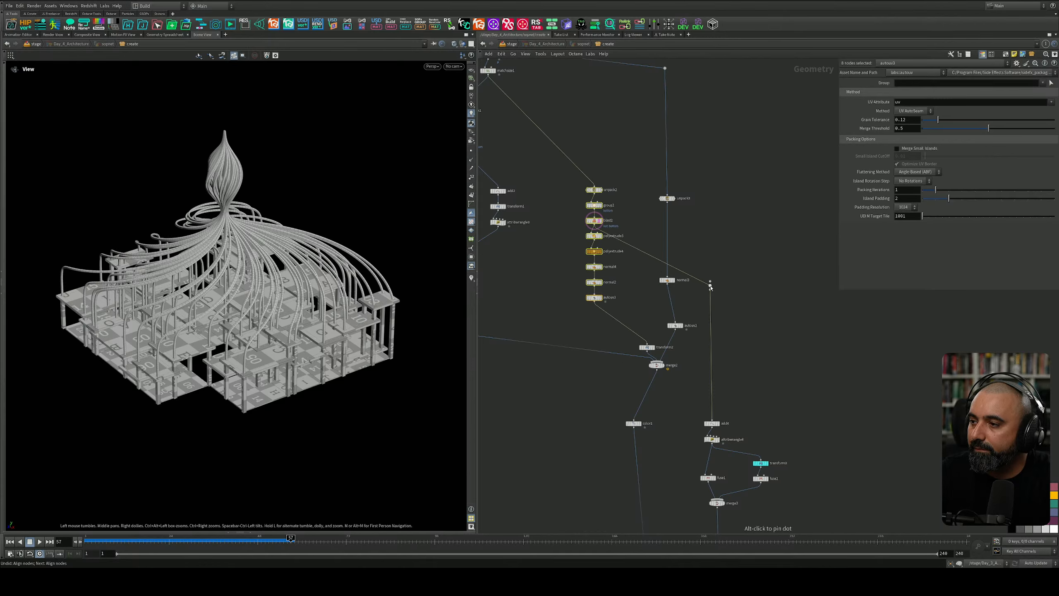
Step: Raise the dot on the wire from blast2 to add4, and align unpack3, normal3 and autouv2 into a compact column
{"action": "left_click_drag", "start_coordinate": [711, 287], "coordinate": [711, 236]}
{"action": "left_click_drag", "start_coordinate": [699, 167], "coordinate": [660, 349]}
{"action": "key", "text": "a"}
{"action": "mouse_move", "coordinate": [668, 281]}
{"action": "left_mouse_down"}
{"action": "mouse_move", "coordinate": [673, 305]}
{"action": "mouse_move", "coordinate": [663, 292]}
{"action": "left_mouse_up"}
{"action": "middle_click_drag", "start_coordinate": [709, 138], "coordinate": [724, 196]}
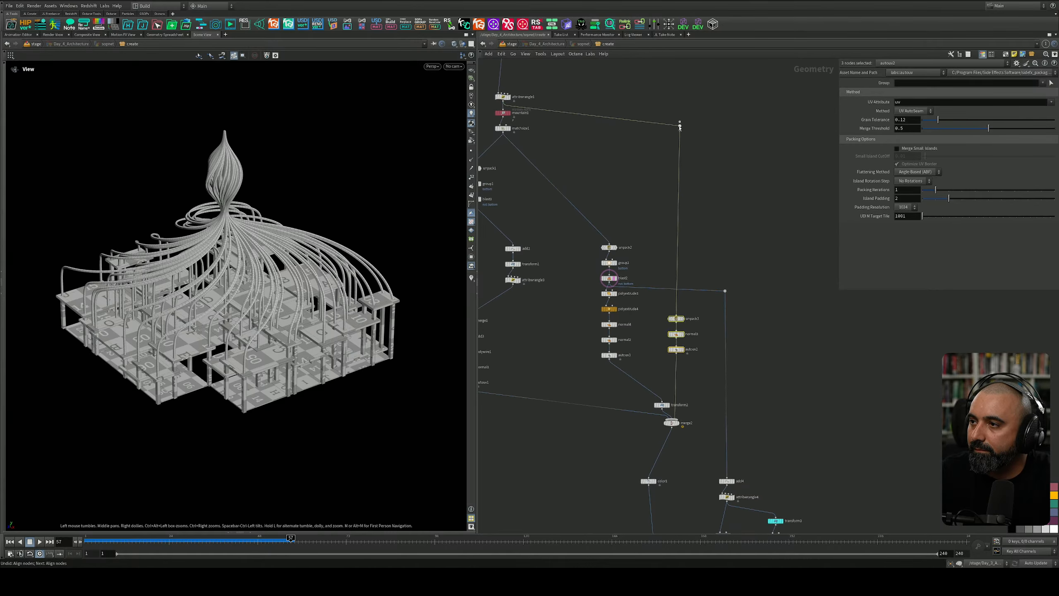
Step: Reposition the final merge node and output0 together so the wire from color1 runs straight down
{"action": "scroll", "coordinate": [721, 202], "scroll_direction": "down", "scroll_amount": 5}
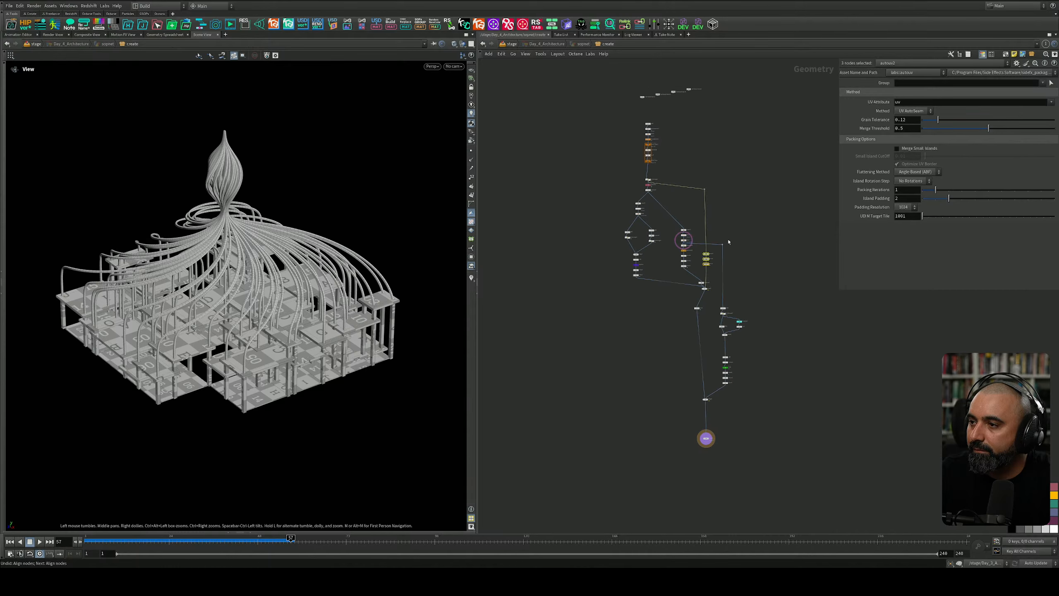
{"action": "scroll", "coordinate": [741, 284], "scroll_direction": "up", "scroll_amount": 3}
{"action": "scroll", "coordinate": [746, 339], "scroll_direction": "up", "scroll_amount": 3}
{"action": "middle_click_drag", "start_coordinate": [679, 481], "coordinate": [709, 322]}
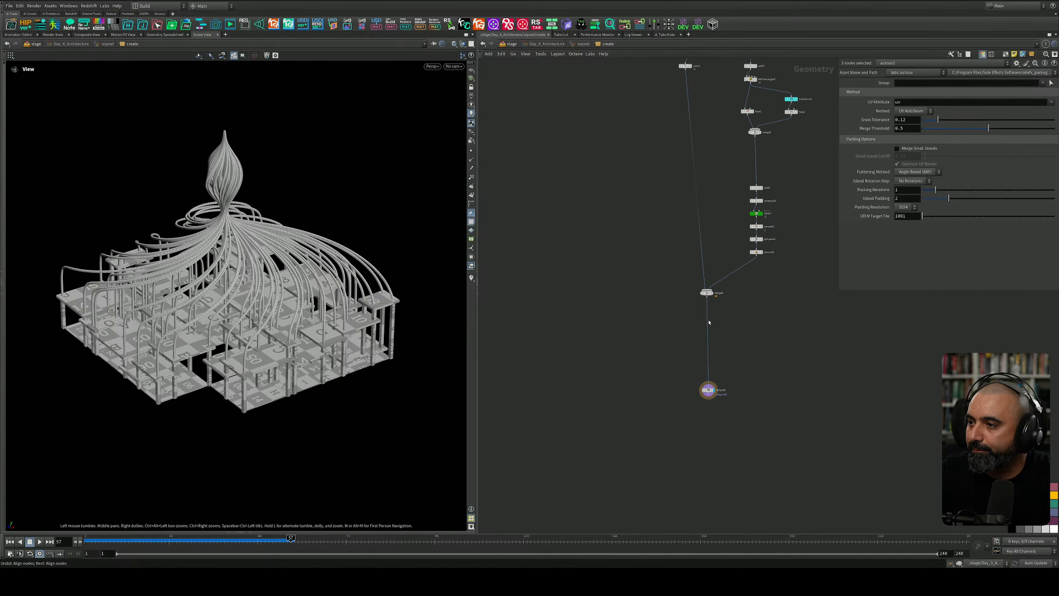
{"action": "left_click_drag", "start_coordinate": [660, 261], "coordinate": [735, 419]}
{"action": "left_click_drag", "start_coordinate": [707, 292], "coordinate": [686, 302]}
{"action": "left_click", "coordinate": [751, 305]}
{"action": "middle_click_drag", "start_coordinate": [764, 301], "coordinate": [721, 445]}
{"action": "scroll", "coordinate": [724, 442], "scroll_direction": "down", "scroll_amount": 2}
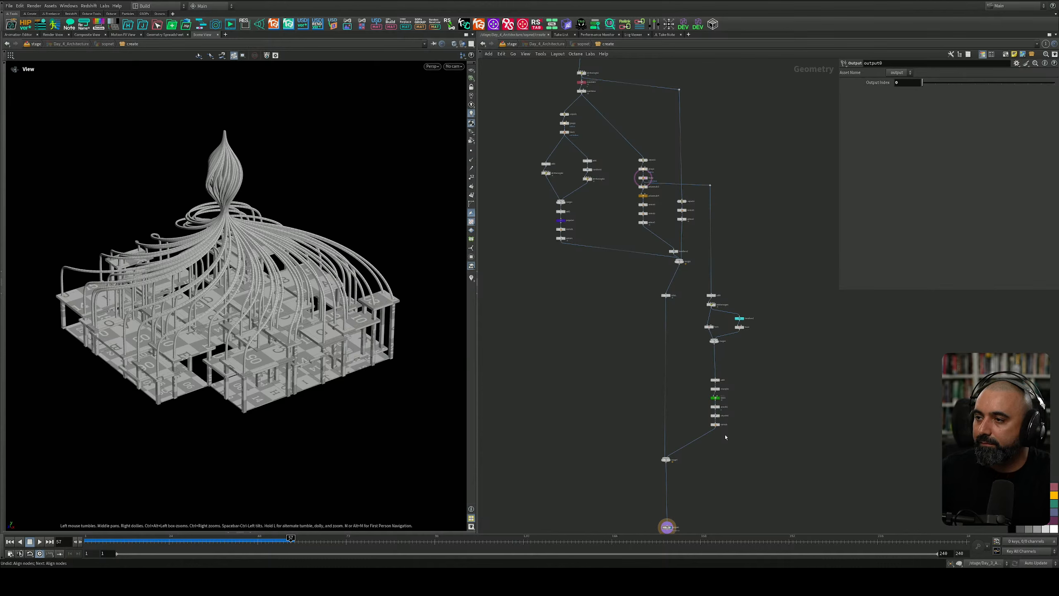
Step: Show the parameters of twist1 and enlarge the parameter area to reveal all of its Capture settings
{"action": "scroll", "coordinate": [692, 397], "scroll_direction": "up", "scroll_amount": 8}
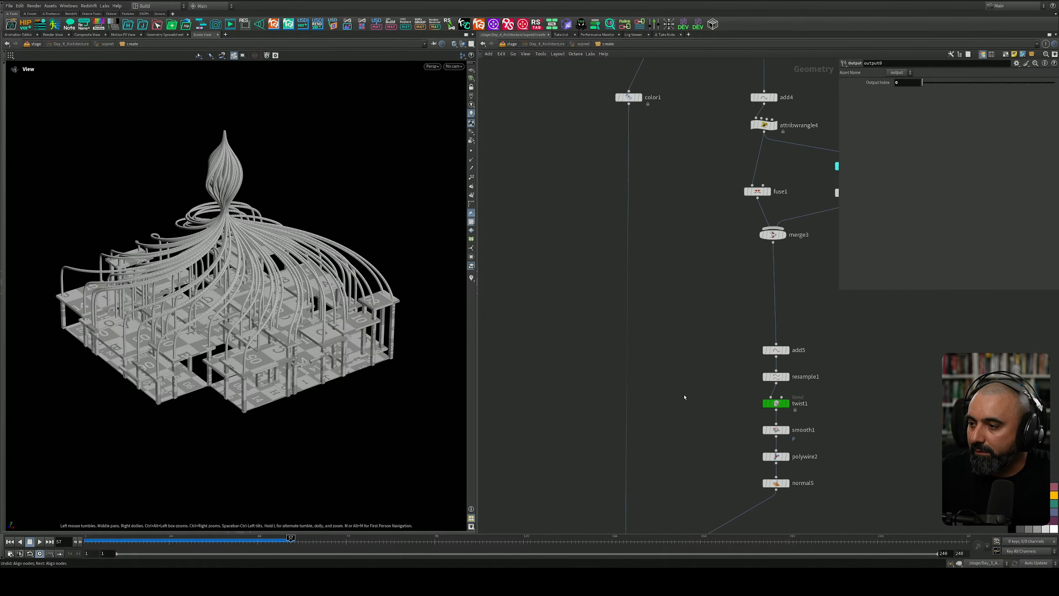
{"action": "middle_click_drag", "start_coordinate": [758, 384], "coordinate": [649, 369]}
{"action": "left_click", "coordinate": [741, 375]}
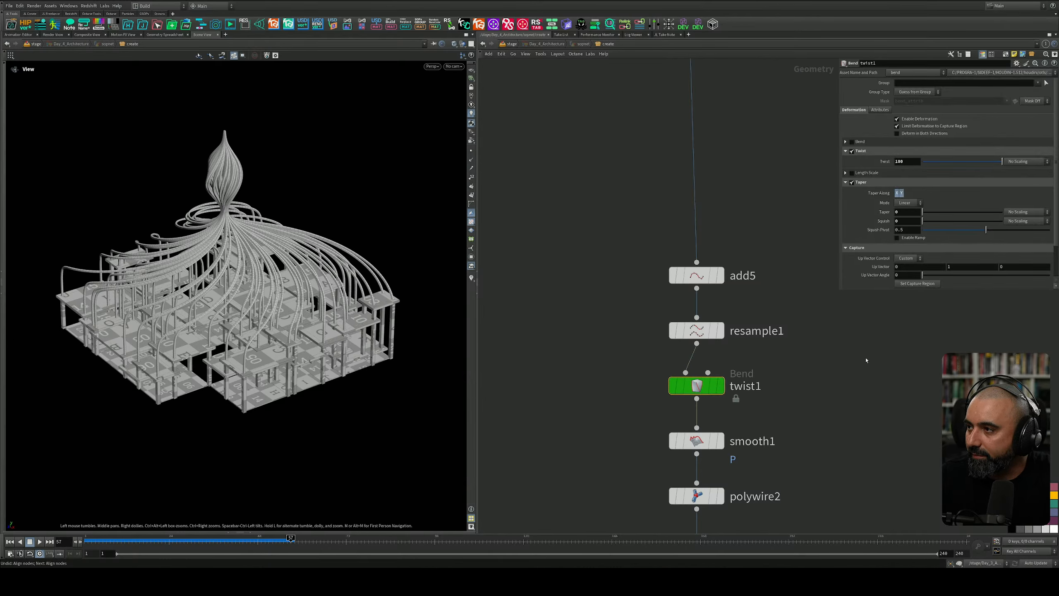
{"action": "left_click_drag", "start_coordinate": [837, 295], "coordinate": [778, 408]}
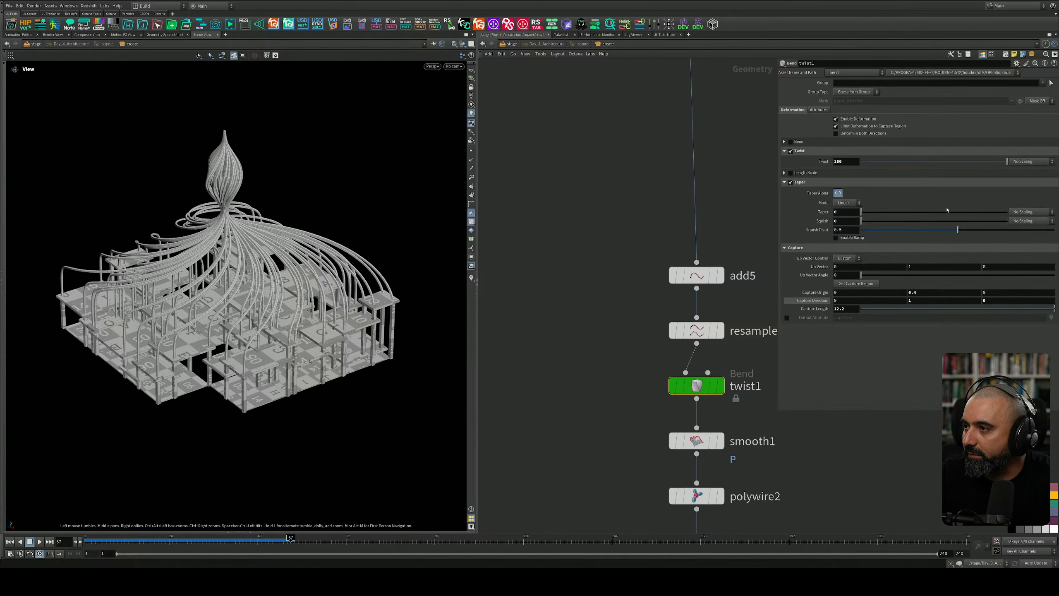
Step: Try a twist of -570 on twist1 and inspect the wound strands from several angles
{"action": "left_click_drag", "start_coordinate": [1007, 161], "coordinate": [836, 179]}
{"action": "left_click_drag", "start_coordinate": [331, 229], "coordinate": [359, 190]}
{"action": "middle_click_drag", "start_coordinate": [852, 162], "coordinate": [719, 151]}
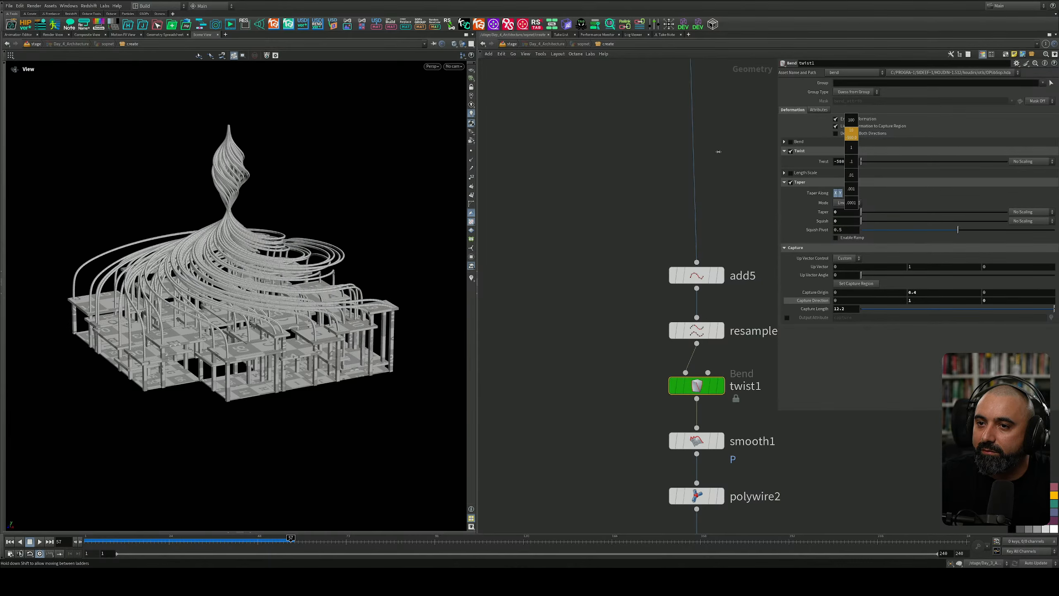
{"action": "left_click_drag", "start_coordinate": [333, 251], "coordinate": [74, 215]}
{"action": "right_click_drag", "start_coordinate": [170, 212], "coordinate": [407, 194]}
{"action": "left_click_drag", "start_coordinate": [407, 194], "coordinate": [369, 189]}
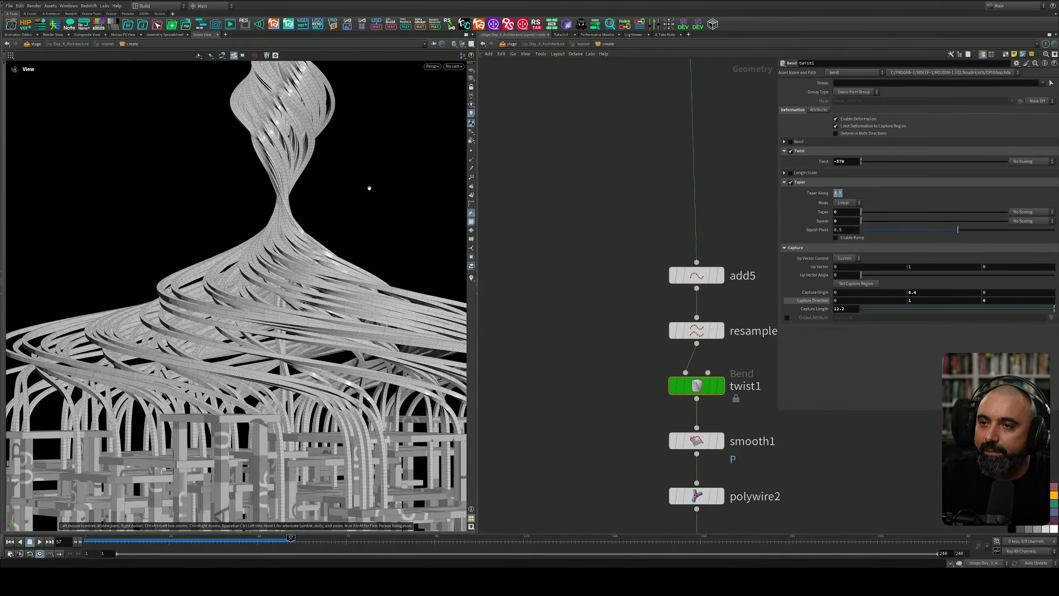
{"action": "middle_click_drag", "start_coordinate": [369, 189], "coordinate": [332, 291]}
{"action": "left_click_drag", "start_coordinate": [332, 291], "coordinate": [278, 240]}
{"action": "middle_click_drag", "start_coordinate": [278, 239], "coordinate": [314, 221]}
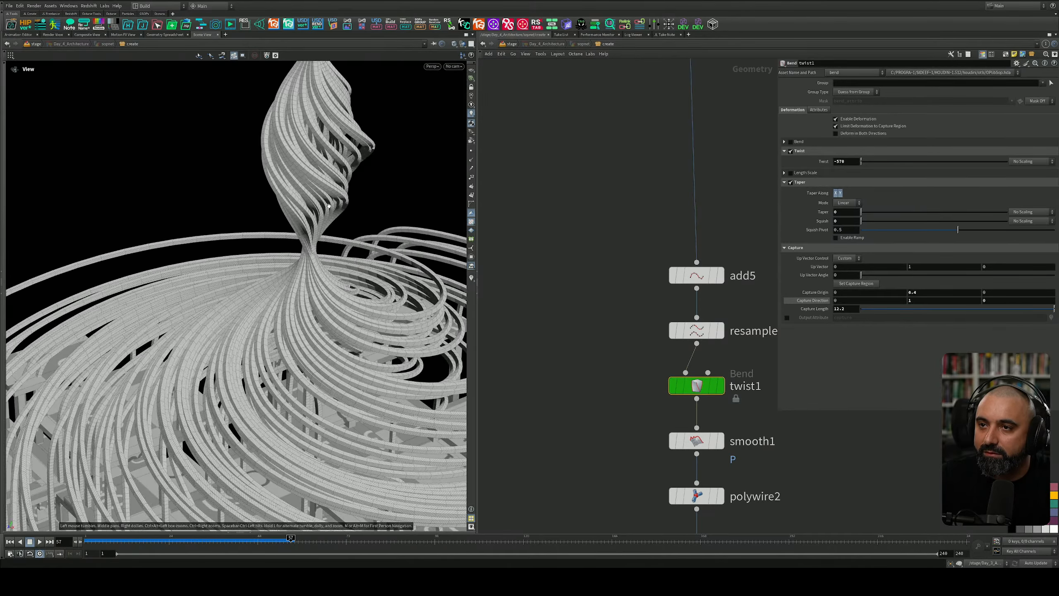
Step: Set the Twist value of twist1 to -180 and check the whole structure
{"action": "right_click_drag", "start_coordinate": [314, 221], "coordinate": [216, 217]}
{"action": "left_click_drag", "start_coordinate": [216, 217], "coordinate": [213, 255]}
{"action": "middle_click_drag", "start_coordinate": [855, 163], "coordinate": [853, 163]}
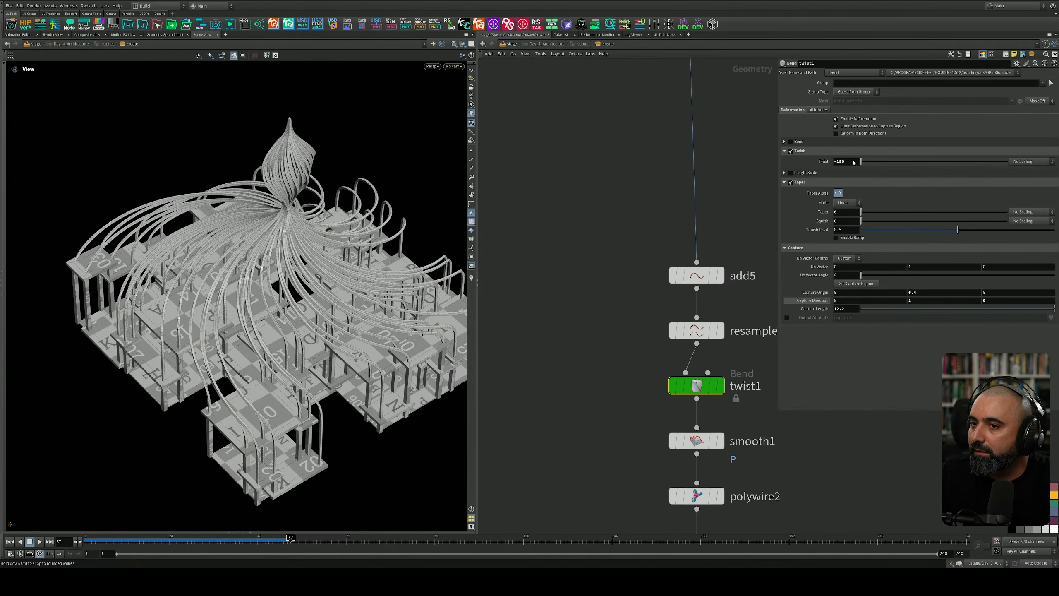
{"action": "mouse_move", "coordinate": [313, 221]}
{"action": "left_mouse_down"}
{"action": "mouse_move", "coordinate": [344, 187]}
{"action": "mouse_move", "coordinate": [316, 205]}
{"action": "left_mouse_up"}
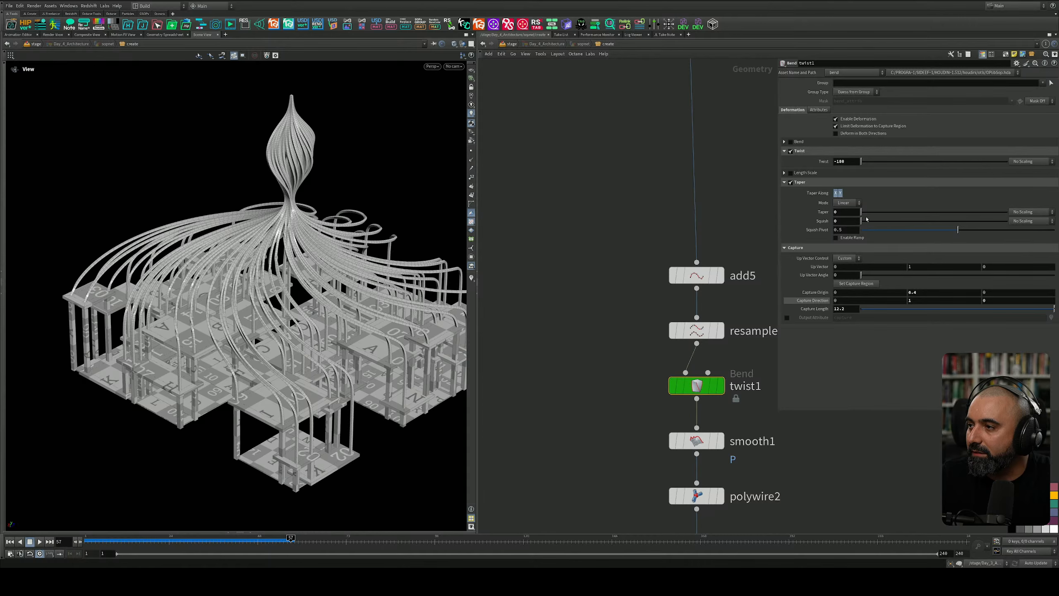
Step: Try a taper of about 0.75 on twist1 and reset it to 0
{"action": "left_click_drag", "start_coordinate": [862, 213], "coordinate": [900, 217]}
{"action": "left_click_drag", "start_coordinate": [383, 179], "coordinate": [295, 240]}
{"action": "scroll", "coordinate": [328, 152], "scroll_direction": "down", "scroll_amount": 5}
{"action": "left_click_drag", "start_coordinate": [896, 214], "coordinate": [917, 213]}
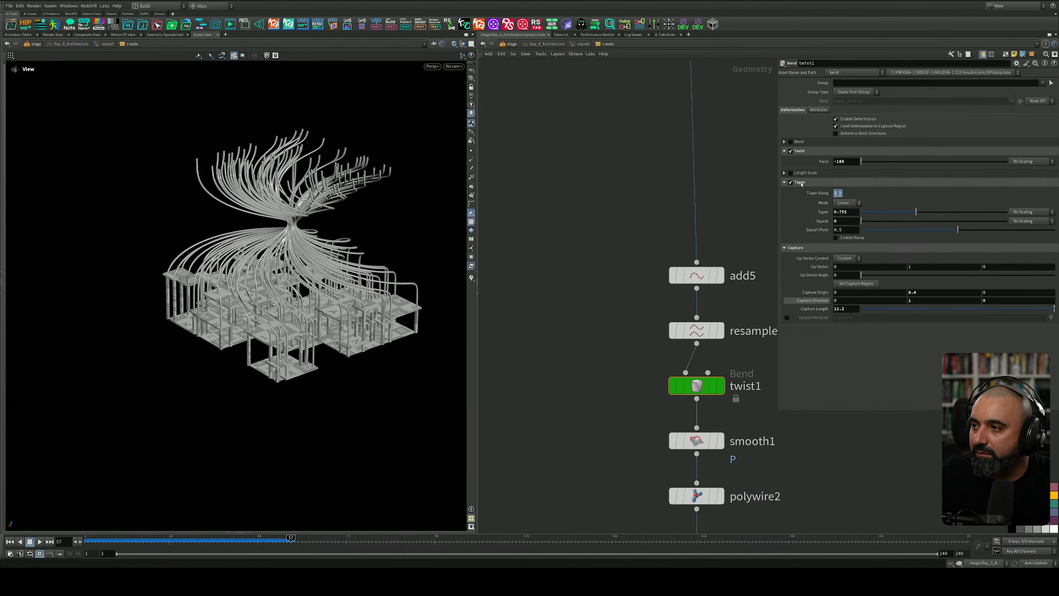
{"action": "left_click_drag", "start_coordinate": [911, 213], "coordinate": [862, 213]}
{"action": "left_click_drag", "start_coordinate": [247, 197], "coordinate": [337, 163]}
{"action": "scroll", "coordinate": [295, 164], "scroll_direction": "up", "scroll_amount": 4}
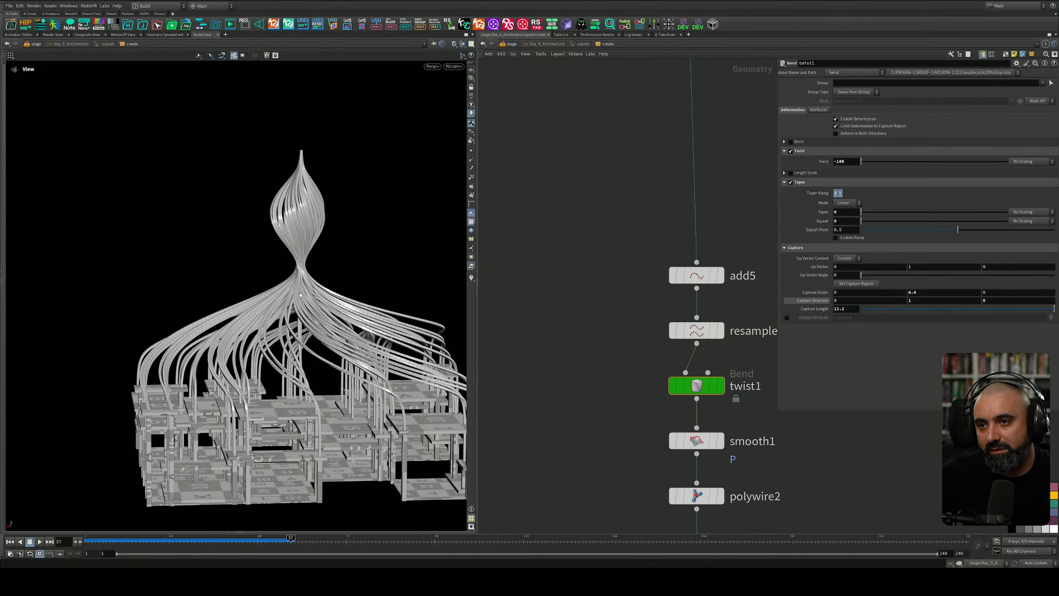
Step: Try a squash of about 0.62 on twist1 and reset it to 0
{"action": "left_click_drag", "start_coordinate": [343, 258], "coordinate": [280, 295]}
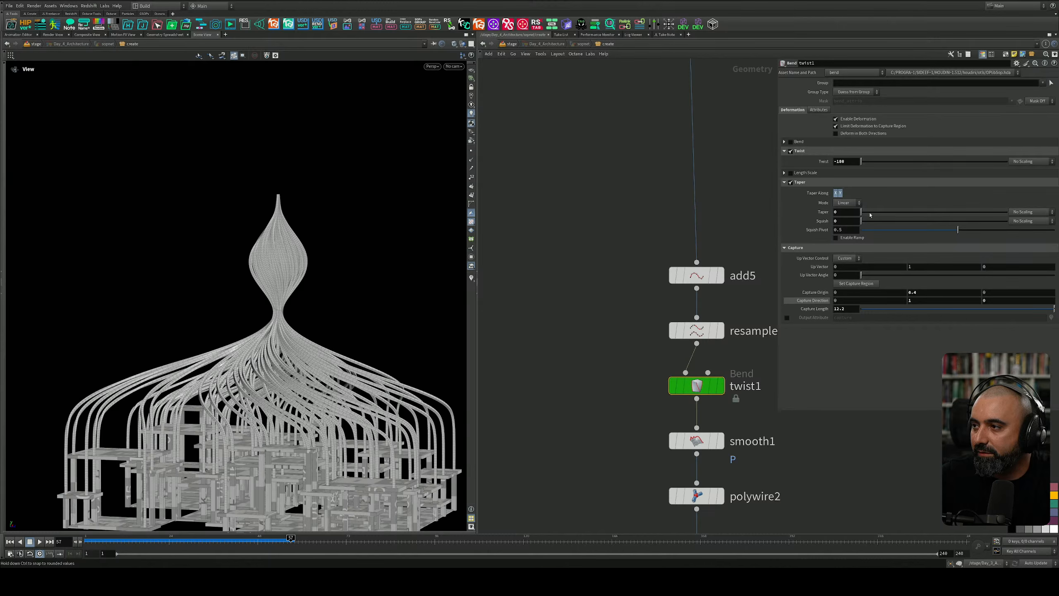
{"action": "left_click_drag", "start_coordinate": [867, 213], "coordinate": [907, 223]}
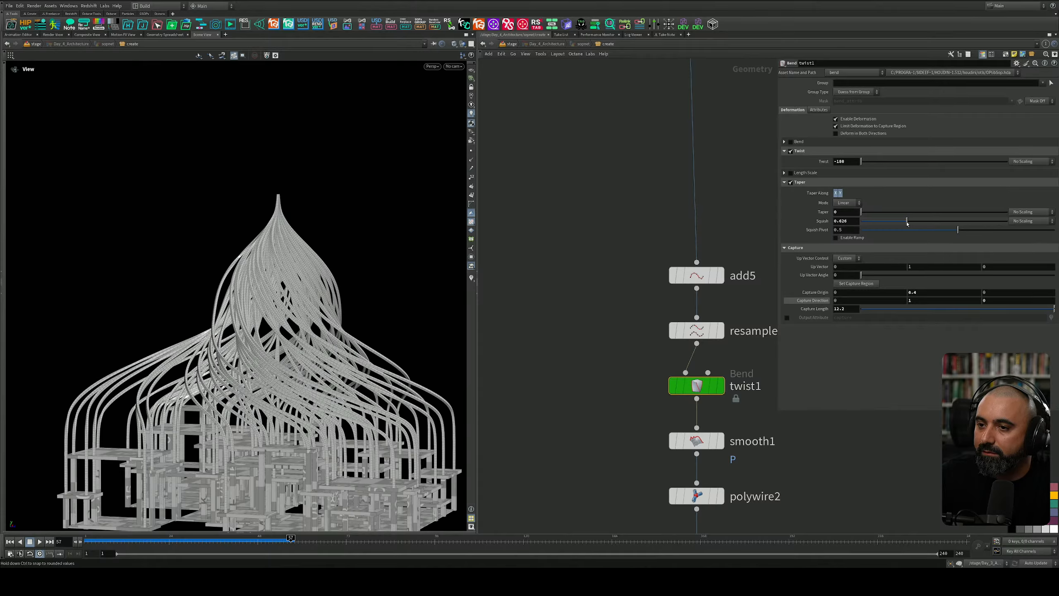
{"action": "left_click_drag", "start_coordinate": [299, 267], "coordinate": [289, 217]}
{"action": "scroll", "coordinate": [290, 216], "scroll_direction": "down", "scroll_amount": 2}
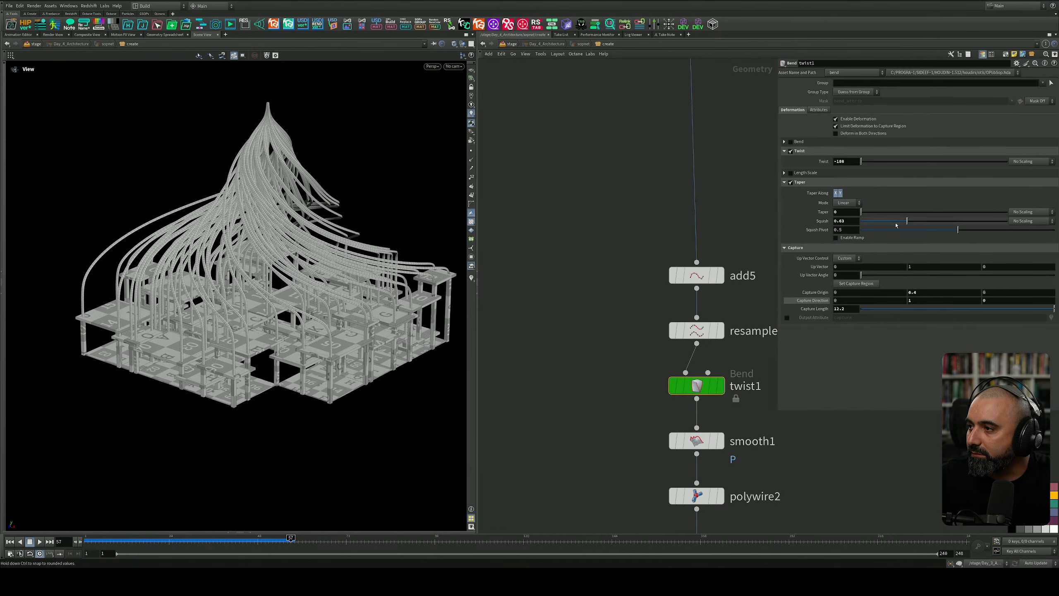
{"action": "left_click_drag", "start_coordinate": [902, 224], "coordinate": [835, 220]}
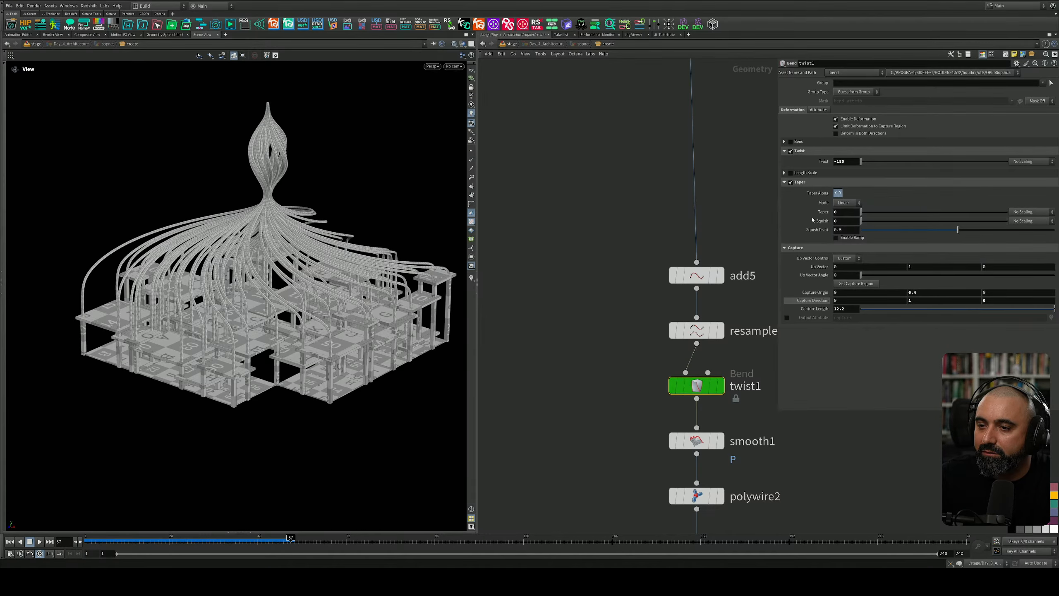
Step: Try high and mid Squash Pivot values on twist1, and settle on about 0.01
{"action": "left_click_drag", "start_coordinate": [267, 288], "coordinate": [325, 251]}
{"action": "middle_click_drag", "start_coordinate": [326, 250], "coordinate": [314, 305]}
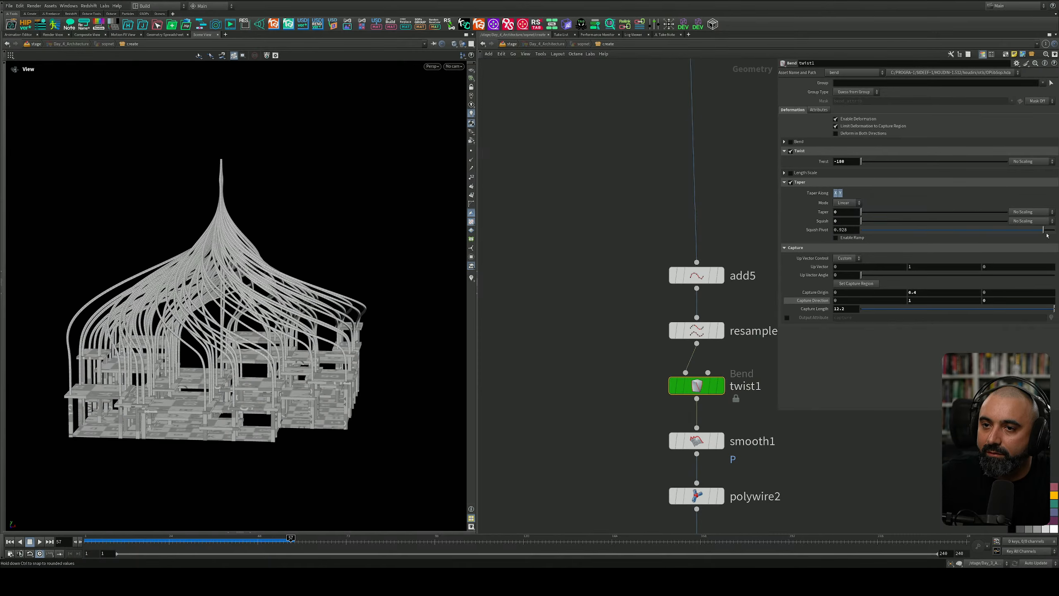
{"action": "left_click_drag", "start_coordinate": [362, 253], "coordinate": [390, 244]}
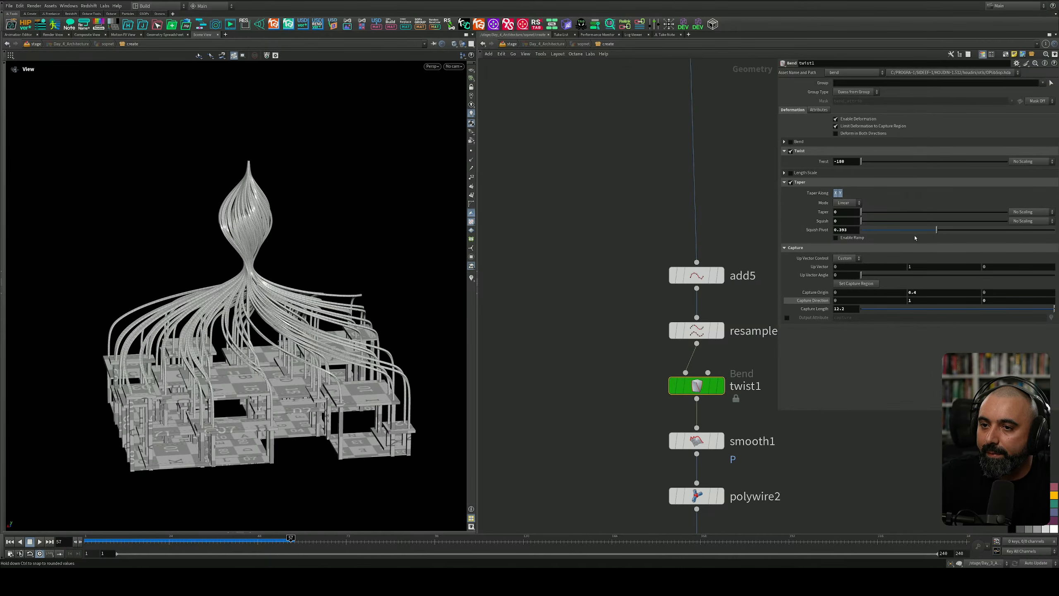
{"action": "left_click_drag", "start_coordinate": [916, 237], "coordinate": [858, 249]}
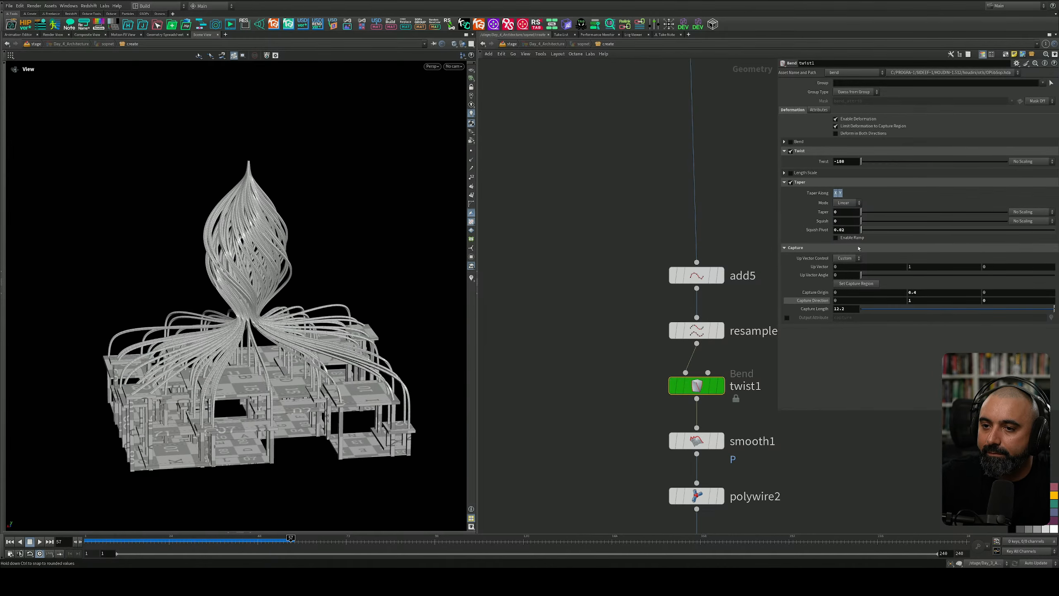
{"action": "left_click_drag", "start_coordinate": [142, 279], "coordinate": [297, 261]}
Step: Review the node network from the grid chain at its start through the branches to the transform3 and twist1 area
{"action": "scroll", "coordinate": [579, 356], "scroll_direction": "down", "scroll_amount": 4}
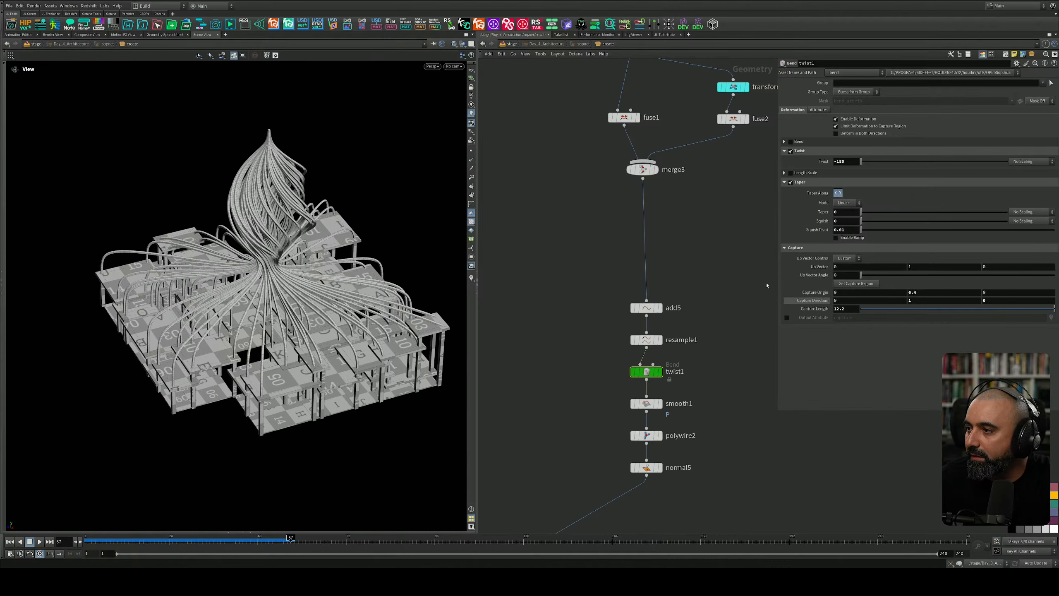
{"action": "middle_click_drag", "start_coordinate": [685, 249], "coordinate": [692, 357]}
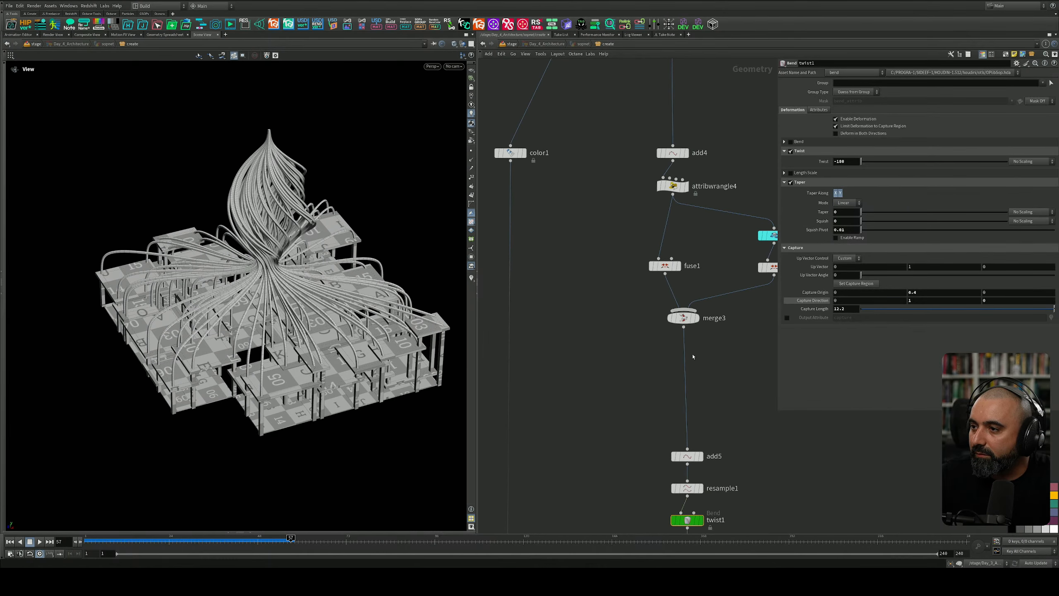
{"action": "middle_click_drag", "start_coordinate": [577, 210], "coordinate": [579, 433]}
{"action": "scroll", "coordinate": [579, 433], "scroll_direction": "down", "scroll_amount": 6}
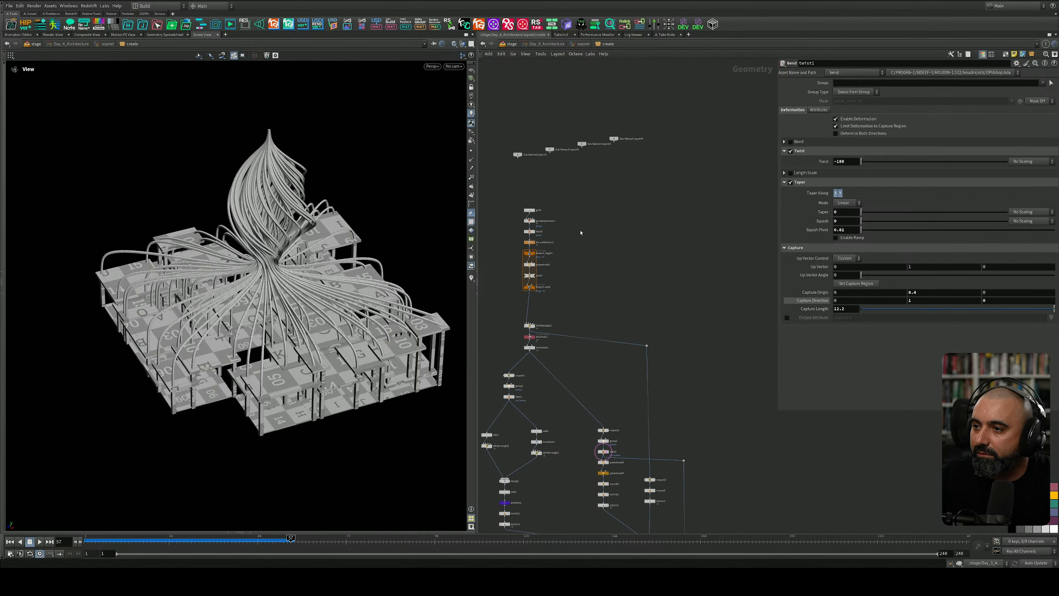
{"action": "middle_click_drag", "start_coordinate": [581, 233], "coordinate": [656, 245]}
{"action": "scroll", "coordinate": [617, 245], "scroll_direction": "up", "scroll_amount": 5}
{"action": "middle_click_drag", "start_coordinate": [685, 428], "coordinate": [690, 208]}
{"action": "scroll", "coordinate": [664, 325], "scroll_direction": "down", "scroll_amount": 5}
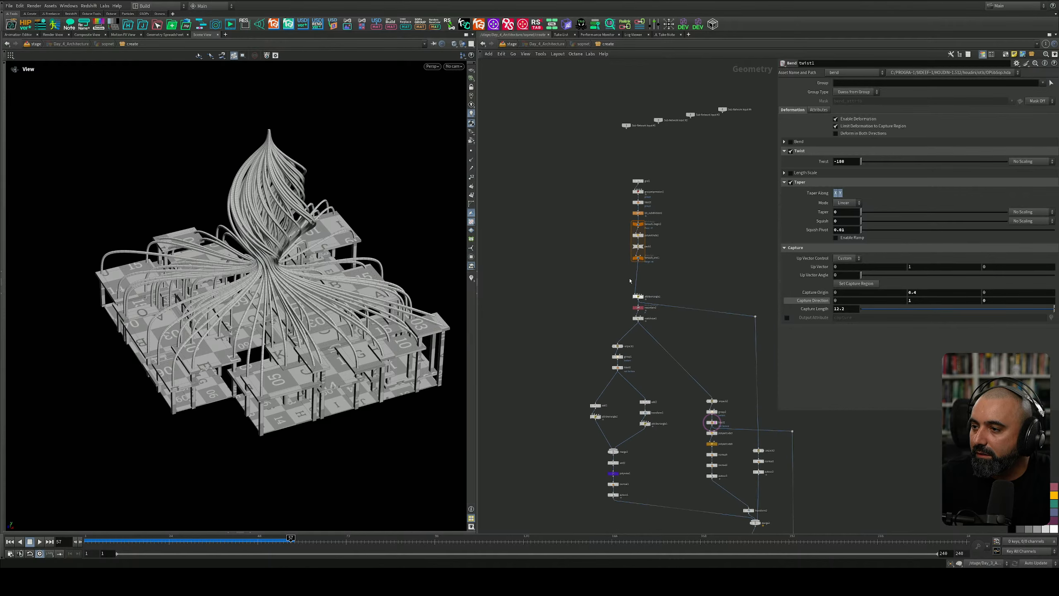
{"action": "scroll", "coordinate": [631, 275], "scroll_direction": "up", "scroll_amount": 5}
{"action": "middle_click_drag", "start_coordinate": [712, 356], "coordinate": [622, 253]}
{"action": "scroll", "coordinate": [624, 273], "scroll_direction": "down", "scroll_amount": 3}
{"action": "middle_click_drag", "start_coordinate": [757, 463], "coordinate": [644, 277]}
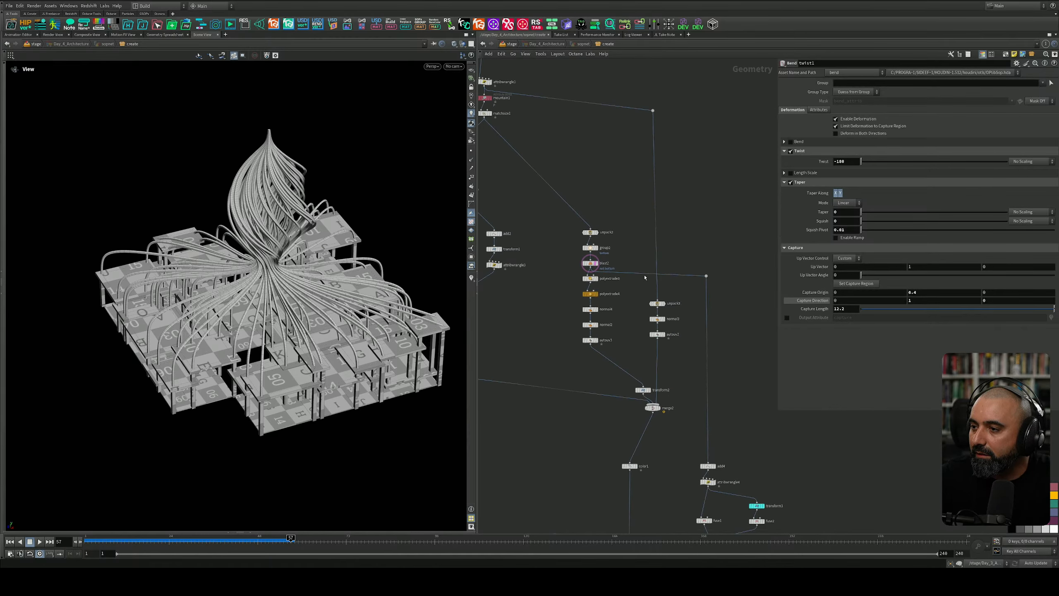
{"action": "scroll", "coordinate": [645, 278], "scroll_direction": "up", "scroll_amount": 5}
{"action": "middle_click_drag", "start_coordinate": [704, 419], "coordinate": [584, 76]}
{"action": "scroll", "coordinate": [695, 248], "scroll_direction": "down", "scroll_amount": 4}
{"action": "middle_click_drag", "start_coordinate": [635, 252], "coordinate": [616, 223]}
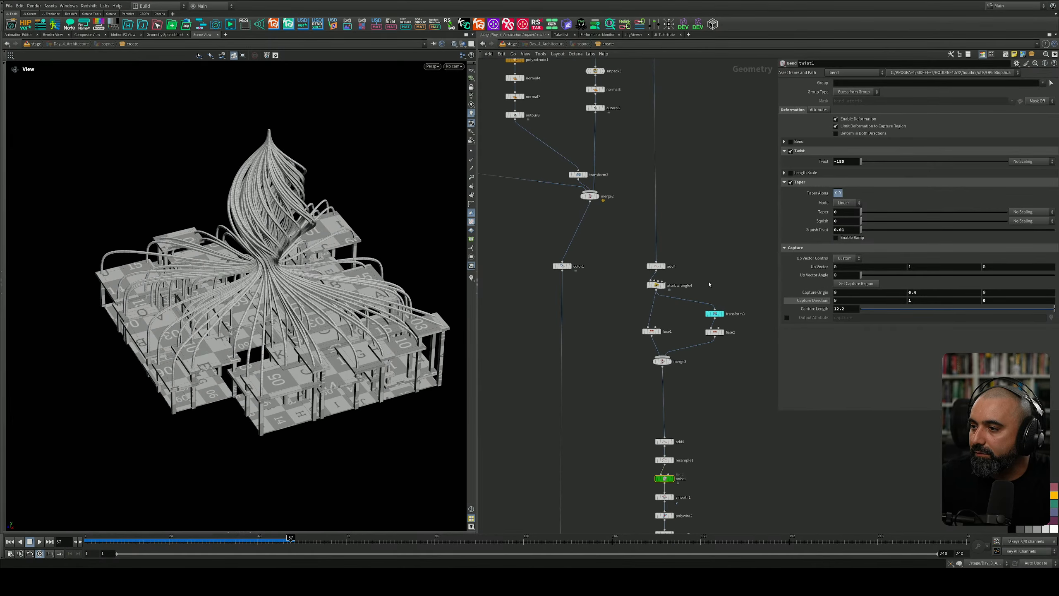
Step: Try raising the Y translation of transform3 to stretch the spire, and restore its height
{"action": "left_click_drag", "start_coordinate": [693, 324], "coordinate": [692, 325]}
{"action": "left_click_drag", "start_coordinate": [287, 259], "coordinate": [295, 192]}
{"action": "middle_click_drag", "start_coordinate": [295, 192], "coordinate": [281, 304]}
{"action": "left_click_drag", "start_coordinate": [295, 220], "coordinate": [294, 199]}
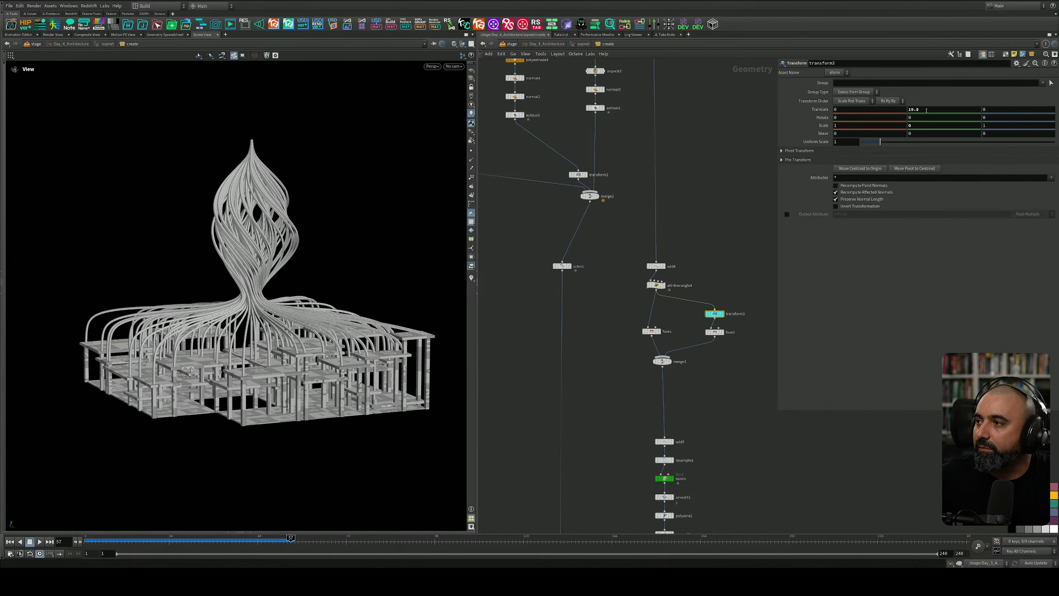
{"action": "middle_click_drag", "start_coordinate": [926, 110], "coordinate": [926, 105]}
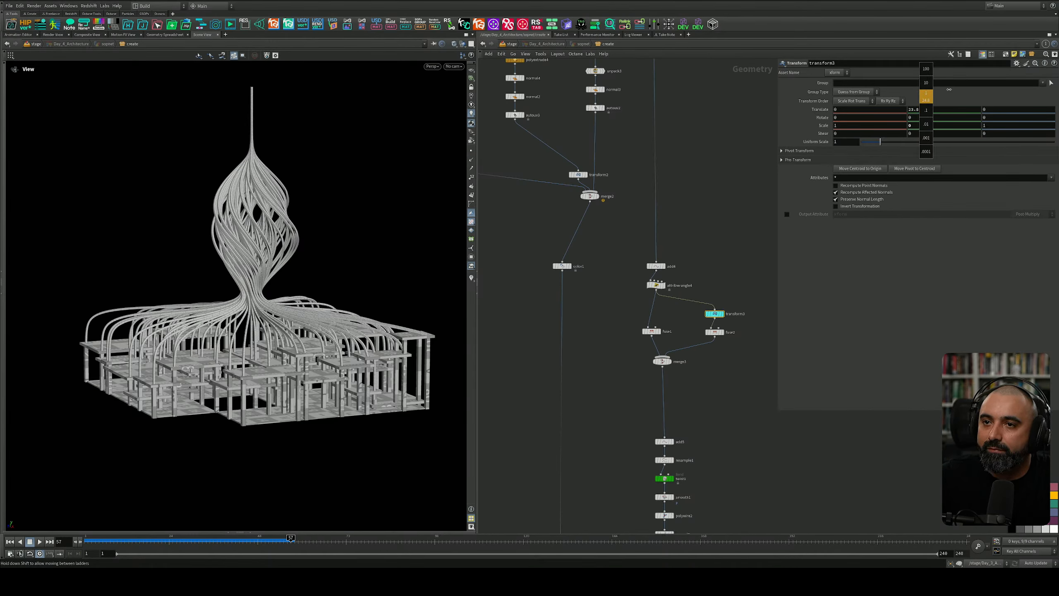
{"action": "middle_click_drag", "start_coordinate": [928, 101], "coordinate": [923, 111]}
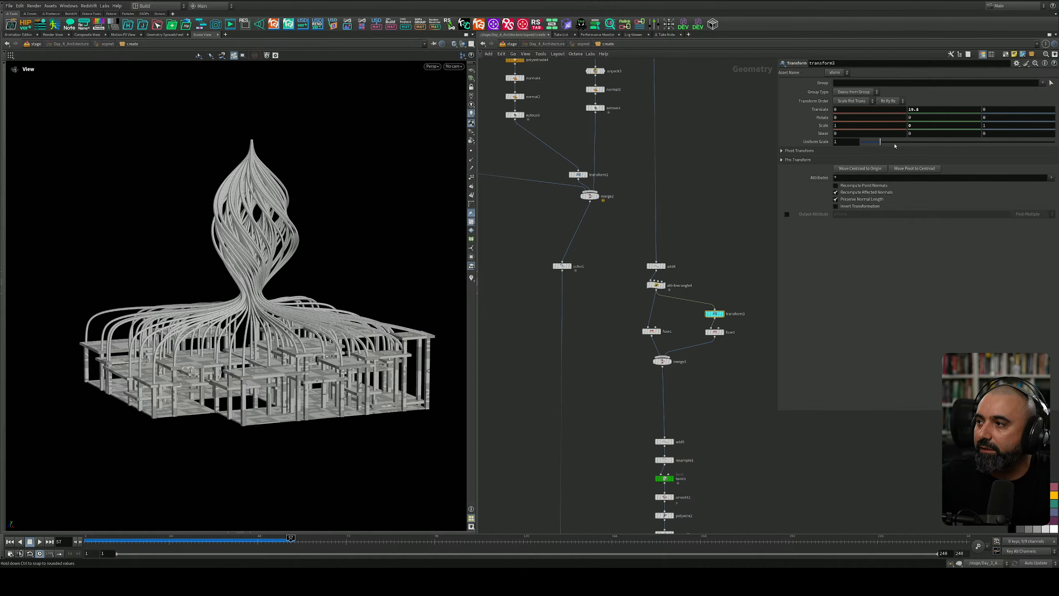
Step: Review the merge1 to autouv1 chain and the building-generation chain from groupexpression1 to matchsize1
{"action": "middle_click_drag", "start_coordinate": [688, 180], "coordinate": [730, 293]}
{"action": "scroll", "coordinate": [734, 294], "scroll_direction": "down", "scroll_amount": 2}
{"action": "middle_click_drag", "start_coordinate": [581, 321], "coordinate": [682, 320]}
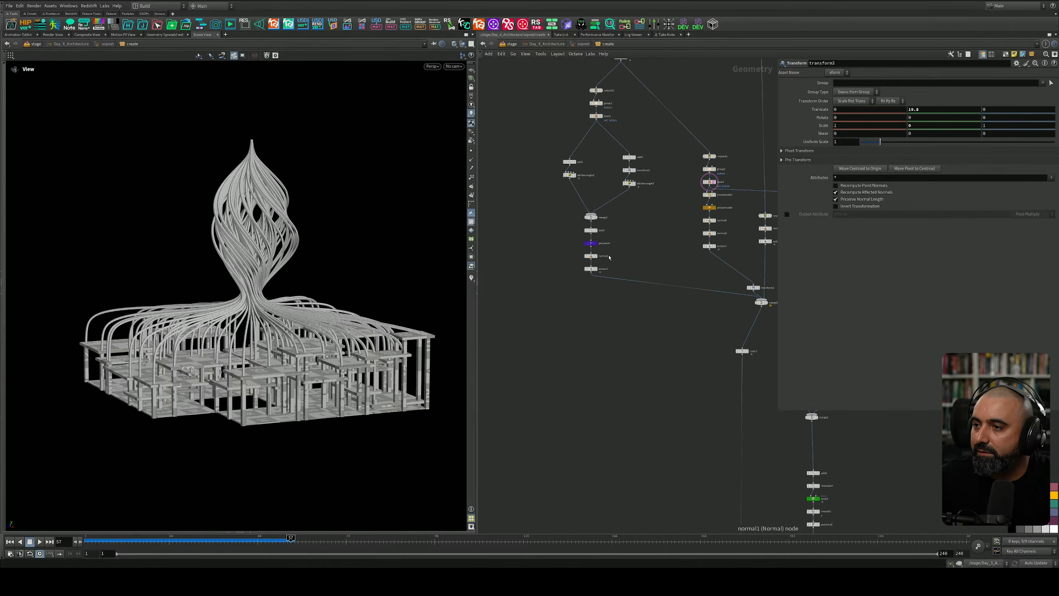
{"action": "scroll", "coordinate": [608, 258], "scroll_direction": "up", "scroll_amount": 3}
{"action": "scroll", "coordinate": [614, 250], "scroll_direction": "up", "scroll_amount": 4}
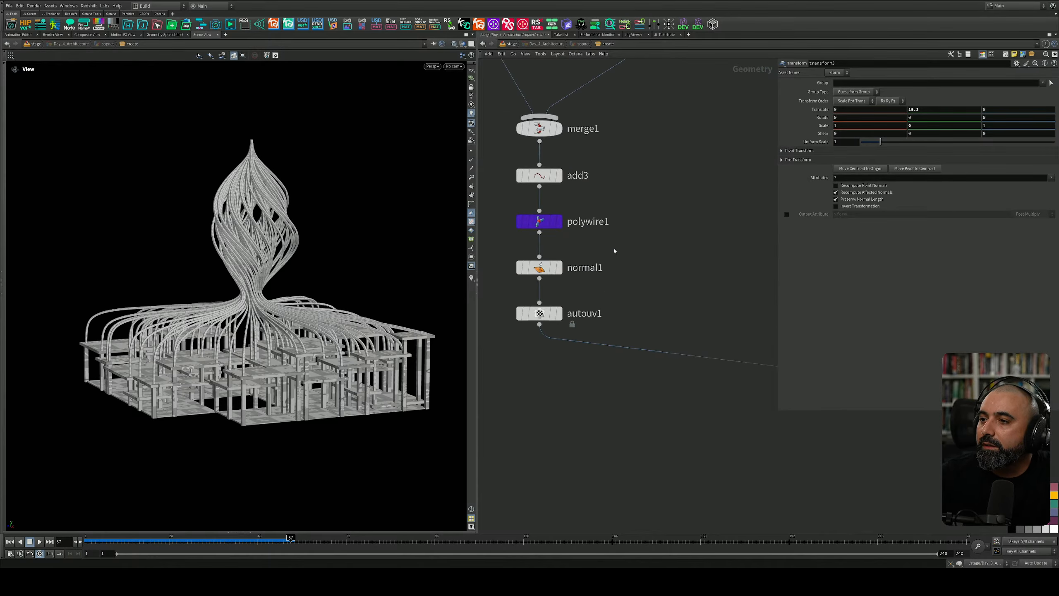
{"action": "scroll", "coordinate": [615, 251], "scroll_direction": "down", "scroll_amount": 6}
{"action": "middle_click_drag", "start_coordinate": [653, 215], "coordinate": [624, 362]}
{"action": "middle_click_drag", "start_coordinate": [668, 165], "coordinate": [655, 354]}
{"action": "scroll", "coordinate": [617, 252], "scroll_direction": "up", "scroll_amount": 4}
Step: Examine the twisted spire and the platforms beneath it from close up and from different angles
{"action": "left_click_drag", "start_coordinate": [291, 288], "coordinate": [286, 255]}
{"action": "middle_click_drag", "start_coordinate": [285, 255], "coordinate": [277, 228]}
{"action": "left_click_drag", "start_coordinate": [277, 228], "coordinate": [264, 195]}
{"action": "scroll", "coordinate": [326, 198], "scroll_direction": "up", "scroll_amount": 4}
{"action": "middle_click_drag", "start_coordinate": [264, 194], "coordinate": [265, 235]}
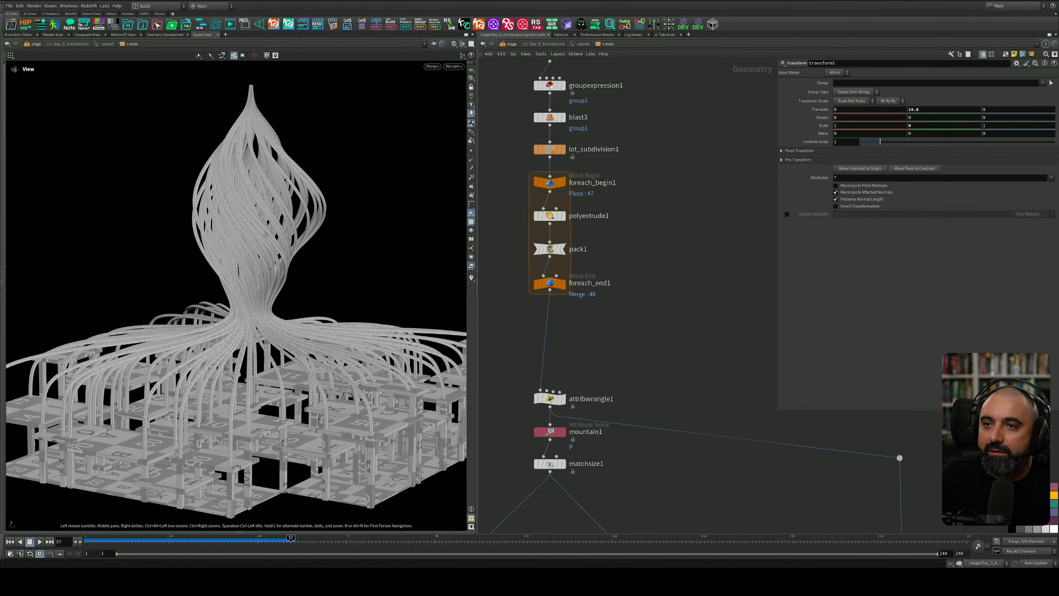
{"action": "mouse_move", "coordinate": [269, 236]}
{"action": "left_mouse_down"}
{"action": "mouse_move", "coordinate": [250, 241]}
{"action": "mouse_move", "coordinate": [268, 243]}
{"action": "left_mouse_up"}
Step: Inspect the parameters of lot_subdivision1 and groupexpression1 at the start of the network
{"action": "middle_click_drag", "start_coordinate": [655, 183], "coordinate": [669, 253]}
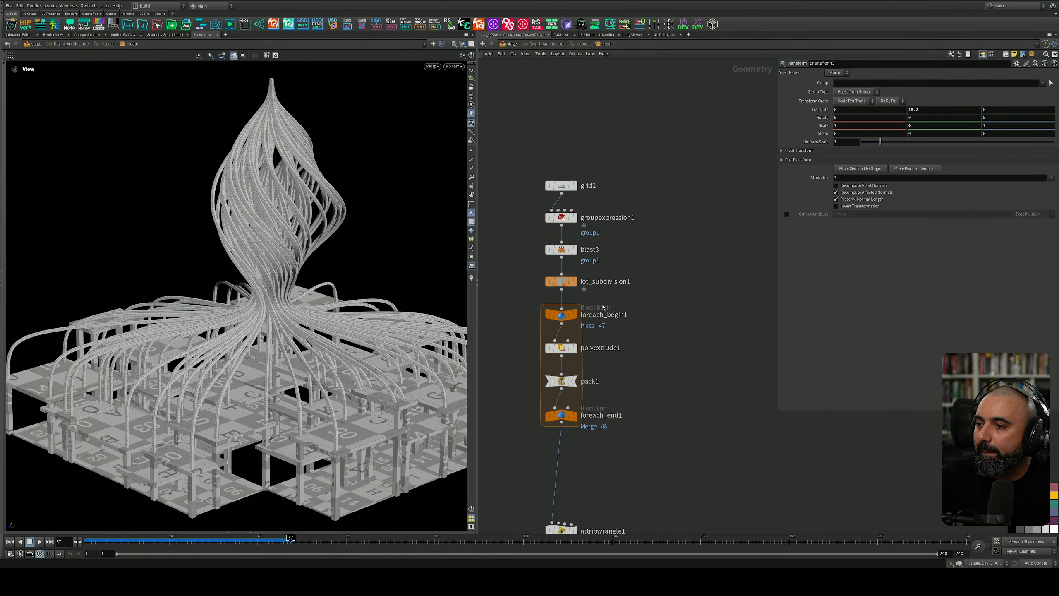
{"action": "scroll", "coordinate": [602, 154], "scroll_direction": "up", "scroll_amount": 3}
{"action": "left_click", "coordinate": [534, 267]}
{"action": "middle_click_drag", "start_coordinate": [599, 239], "coordinate": [631, 206]}
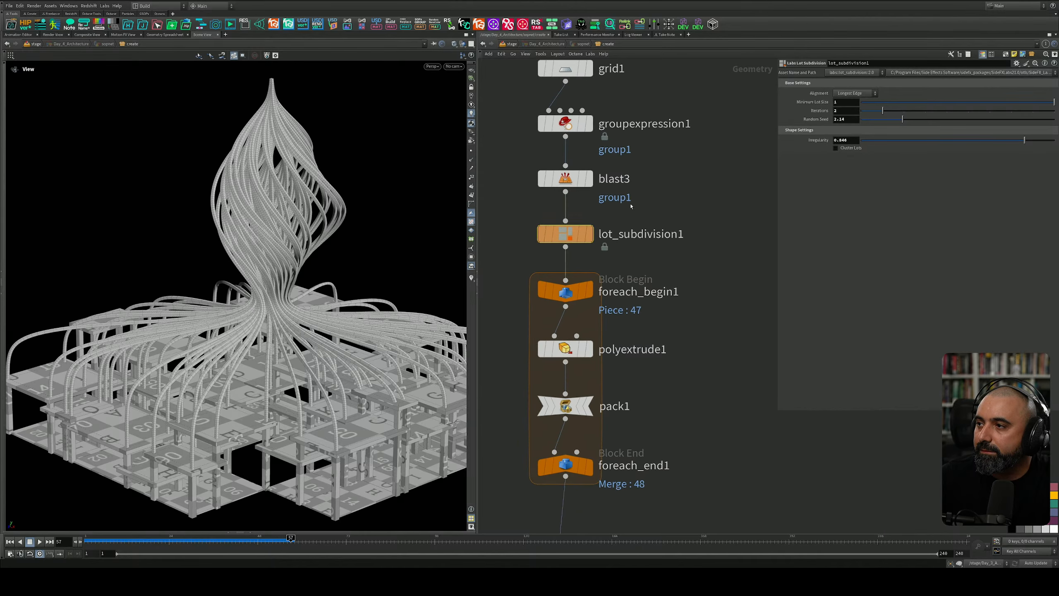
{"action": "left_click", "coordinate": [589, 122]}
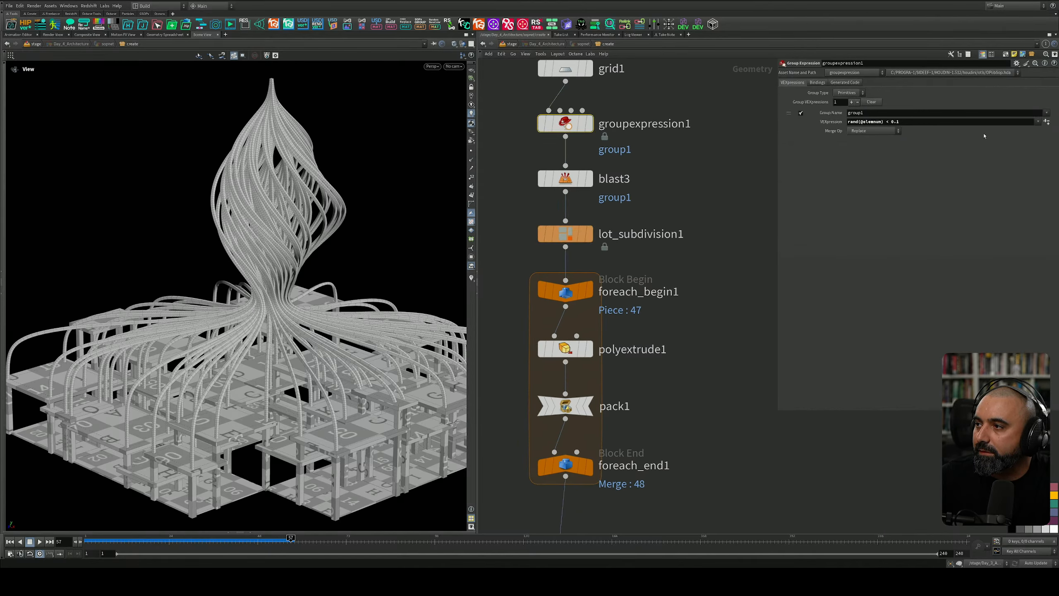
{"action": "left_click", "coordinate": [929, 122]}
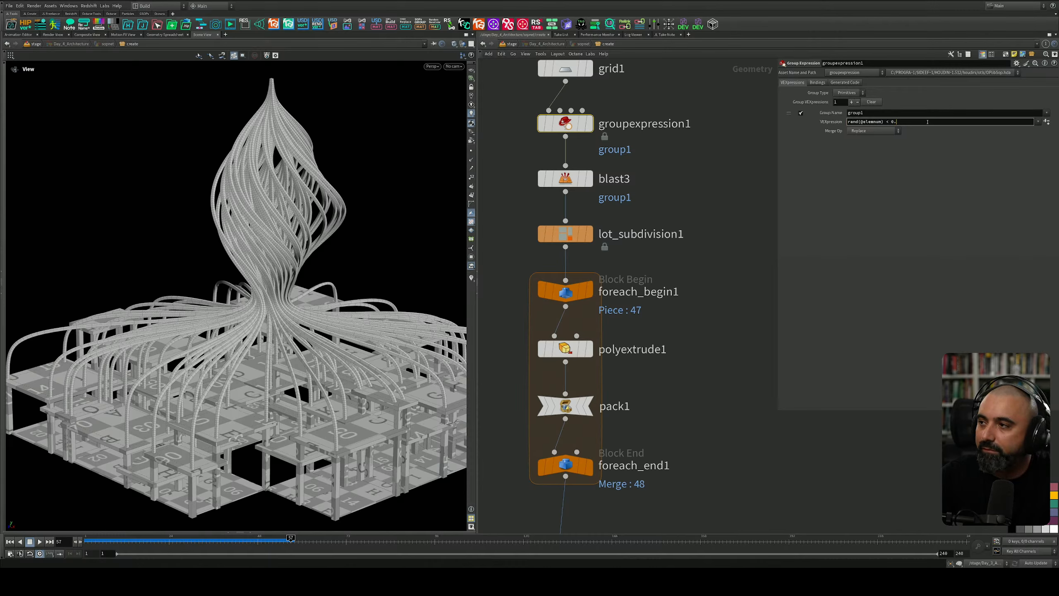
{"action": "key", "text": "Return"}
{"action": "left_click_drag", "start_coordinate": [446, 304], "coordinate": [284, 293]}
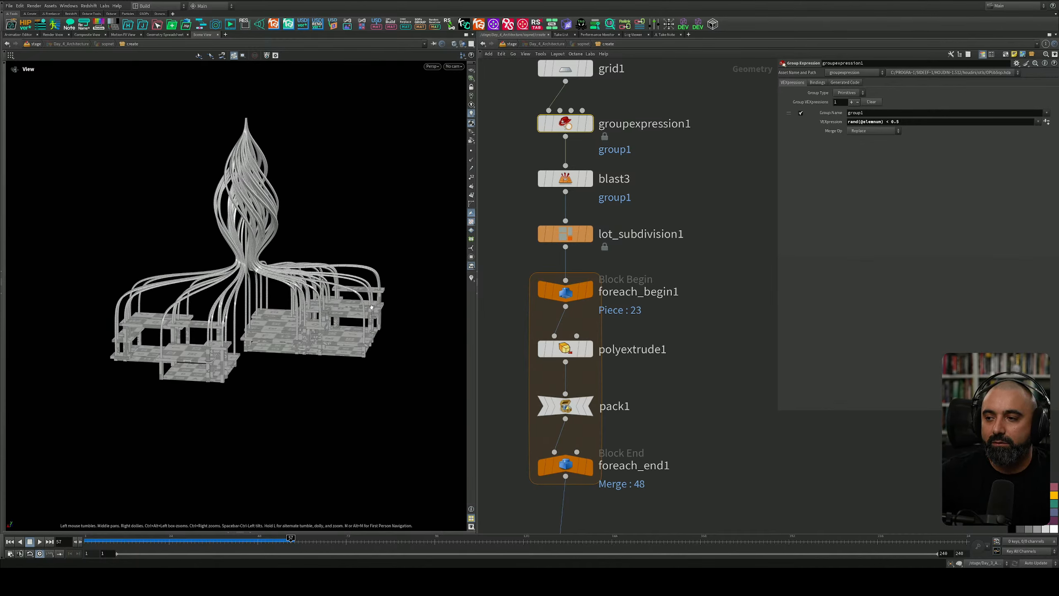
Step: Insert an Exploded View node into the wire between foreach_end1 and attribwrangle1
{"action": "middle_click_drag", "start_coordinate": [638, 413], "coordinate": [626, 294]}
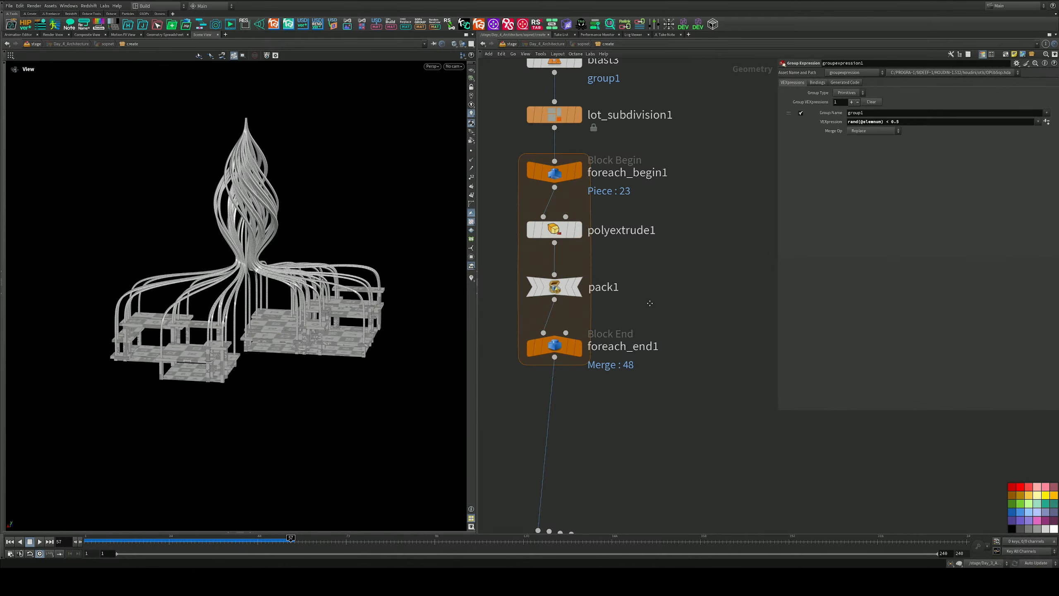
{"action": "scroll", "coordinate": [650, 303], "scroll_direction": "down", "scroll_amount": 2}
{"action": "middle_click_drag", "start_coordinate": [619, 363], "coordinate": [646, 305]}
{"action": "scroll", "coordinate": [645, 305], "scroll_direction": "down", "scroll_amount": 1}
{"action": "middle_click_drag", "start_coordinate": [659, 364], "coordinate": [633, 301]}
{"action": "scroll", "coordinate": [641, 306], "scroll_direction": "up", "scroll_amount": 3}
{"action": "scroll", "coordinate": [634, 300], "scroll_direction": "down", "scroll_amount": 2}
{"action": "scroll", "coordinate": [634, 301], "scroll_direction": "up", "scroll_amount": 1}
{"action": "key", "text": "Tab"}
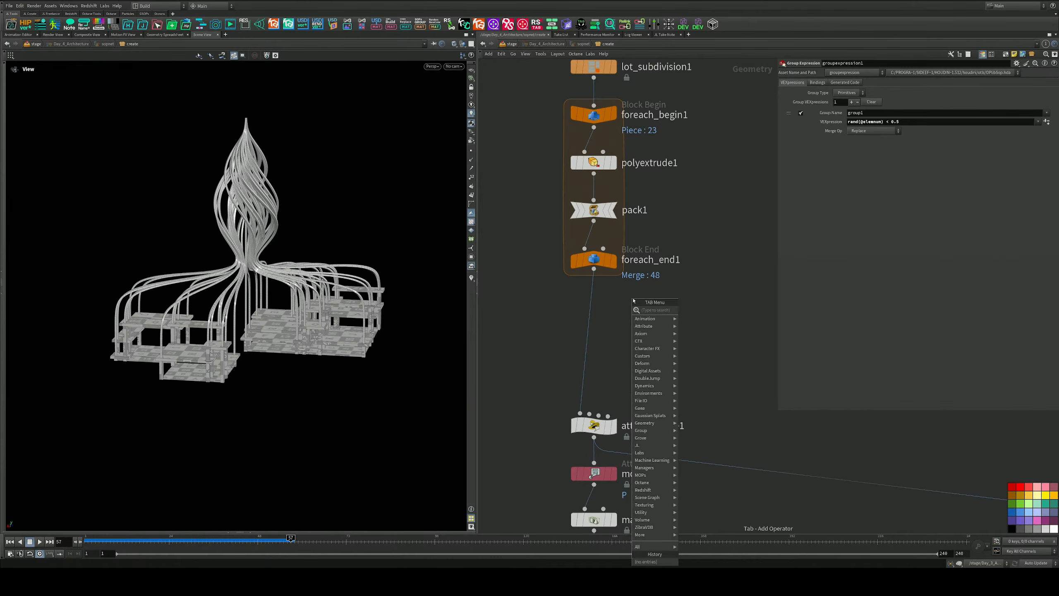
{"action": "type", "text": "ex"}
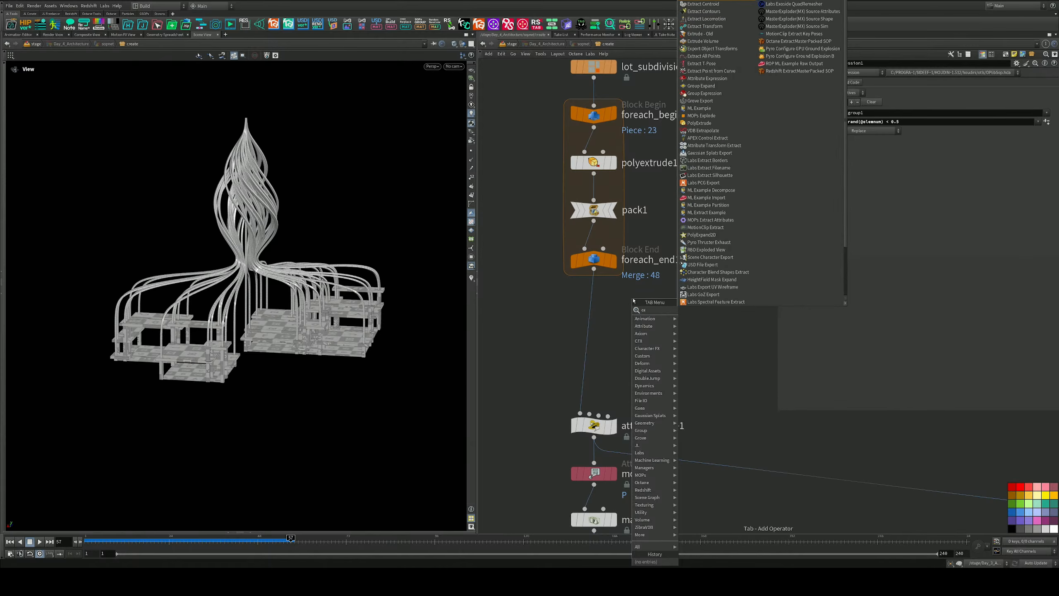
{"action": "key", "text": "Return"}
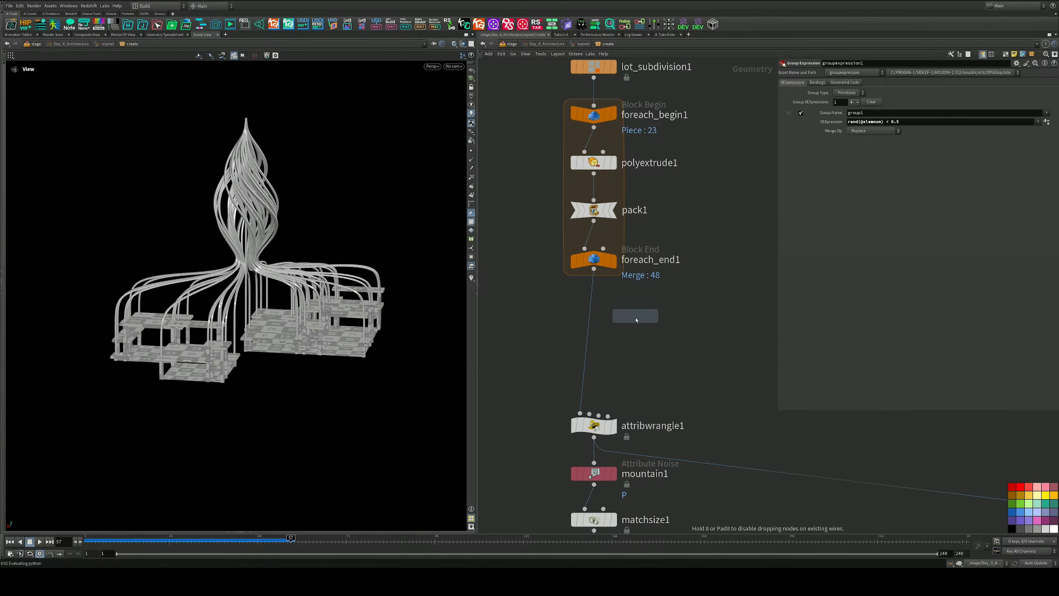
{"action": "left_click", "coordinate": [594, 330]}
{"action": "left_click_drag", "start_coordinate": [598, 331], "coordinate": [591, 336]}
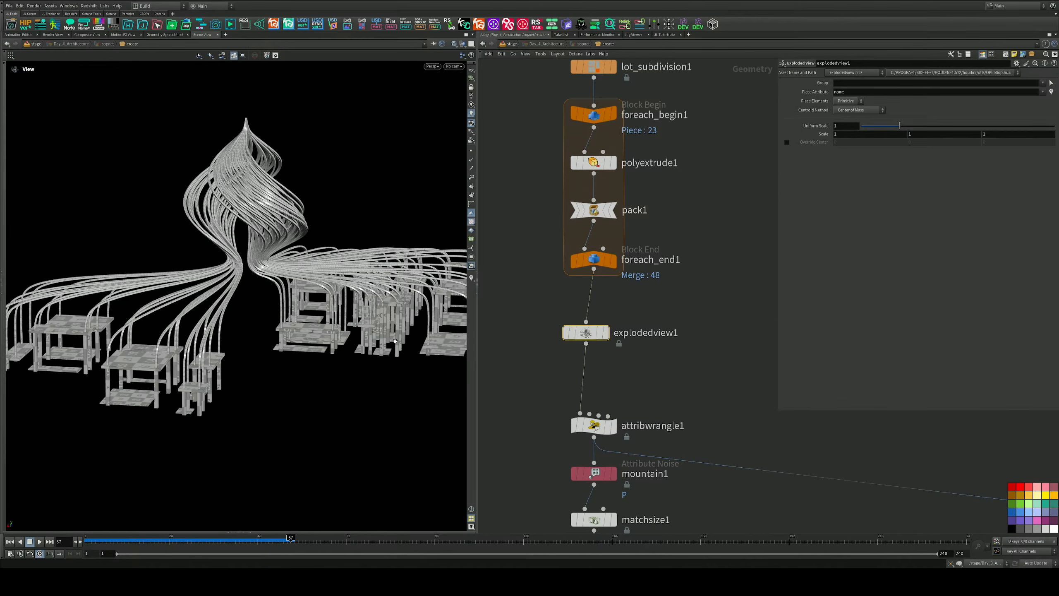
Step: Try a Uniform Scale of 0 on explodedview1 and examine the gathered platforms from several angles
{"action": "mouse_move", "coordinate": [321, 254]}
{"action": "left_mouse_down"}
{"action": "mouse_move", "coordinate": [313, 319]}
{"action": "mouse_move", "coordinate": [221, 217]}
{"action": "mouse_move", "coordinate": [334, 240]}
{"action": "left_mouse_up"}
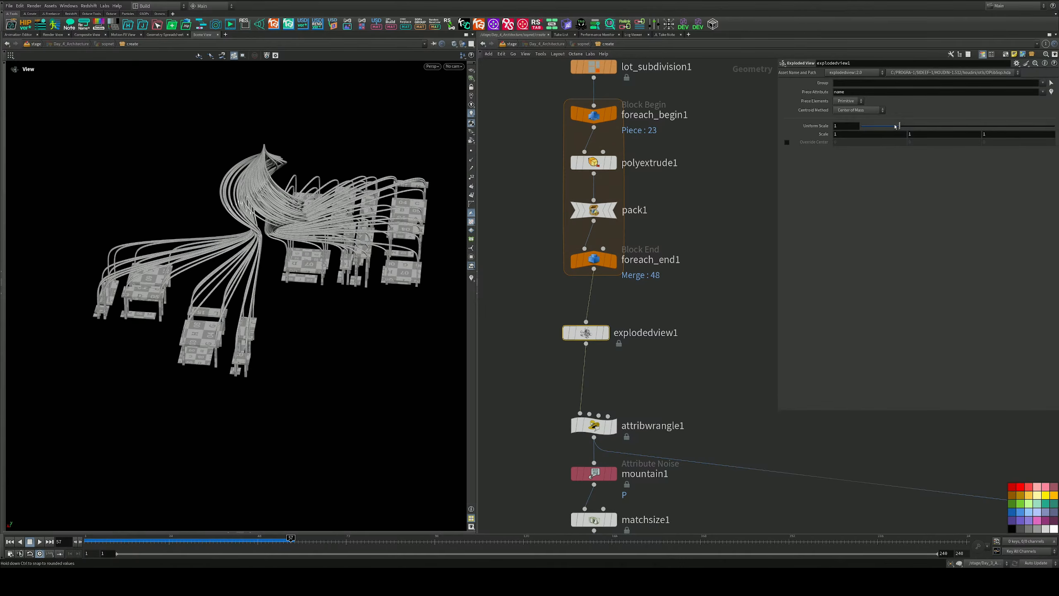
{"action": "left_click_drag", "start_coordinate": [895, 126], "coordinate": [868, 128]}
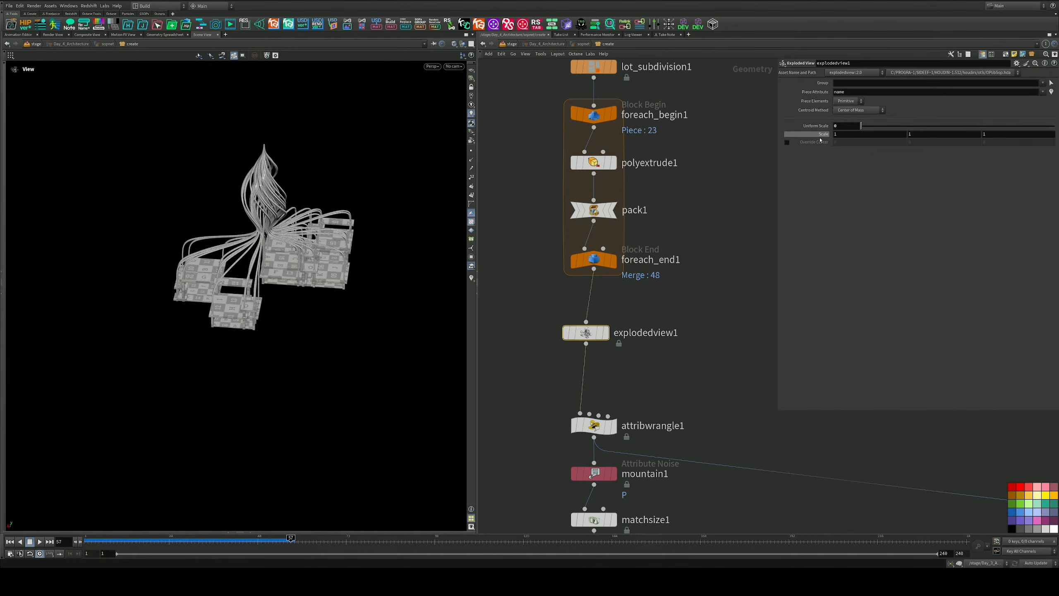
{"action": "left_click_drag", "start_coordinate": [298, 270], "coordinate": [251, 265]}
{"action": "scroll", "coordinate": [260, 311], "scroll_direction": "up", "scroll_amount": 5}
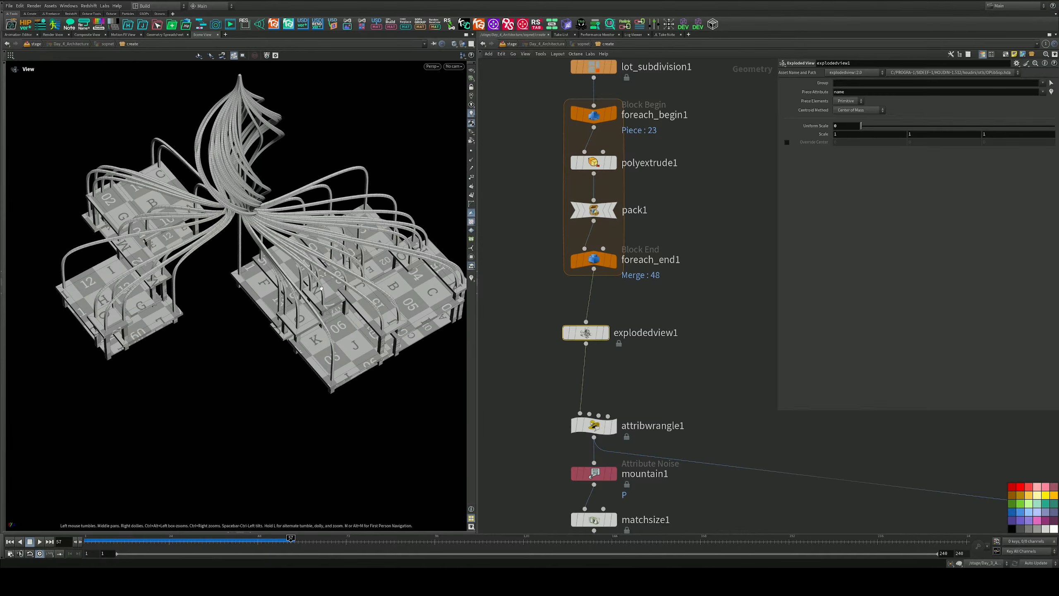
{"action": "left_click_drag", "start_coordinate": [260, 311], "coordinate": [288, 279]}
{"action": "middle_click_drag", "start_coordinate": [287, 279], "coordinate": [273, 317]}
{"action": "mouse_move", "coordinate": [294, 321]}
{"action": "left_mouse_down"}
{"action": "mouse_move", "coordinate": [262, 325]}
{"action": "mouse_move", "coordinate": [319, 300]}
{"action": "mouse_move", "coordinate": [291, 295]}
{"action": "mouse_move", "coordinate": [283, 343]}
{"action": "mouse_move", "coordinate": [308, 317]}
{"action": "left_mouse_up"}
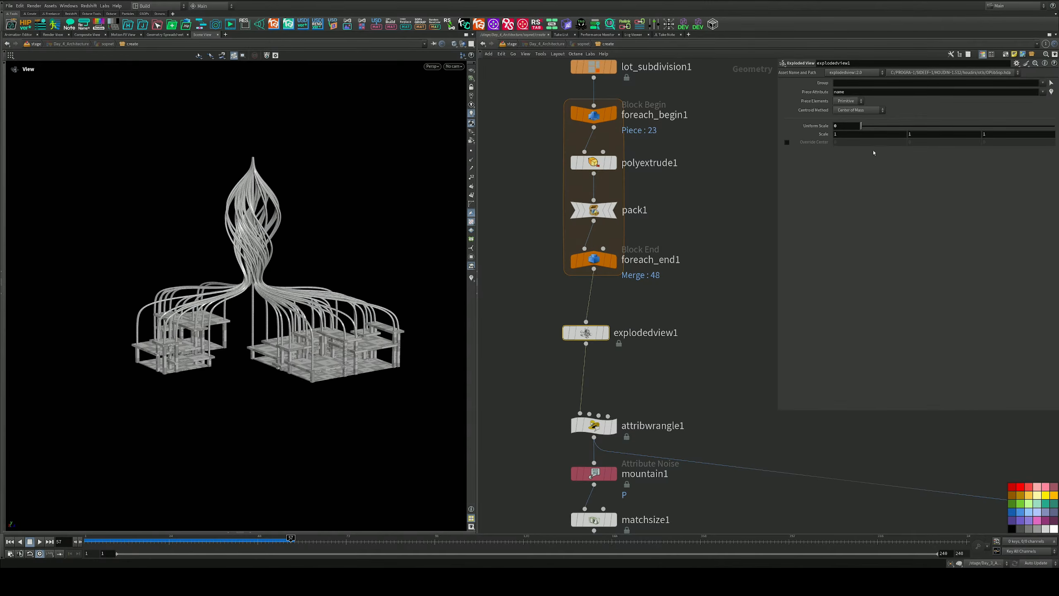
Step: Align explodedview1 beneath foreach_end1 and set its Uniform Scale to about 0.934 to spread the platforms apart
{"action": "mouse_move", "coordinate": [584, 335]}
{"action": "left_mouse_down"}
{"action": "mouse_move", "coordinate": [567, 350]}
{"action": "mouse_move", "coordinate": [625, 345]}
{"action": "mouse_move", "coordinate": [562, 340]}
{"action": "mouse_move", "coordinate": [593, 341]}
{"action": "left_mouse_up"}
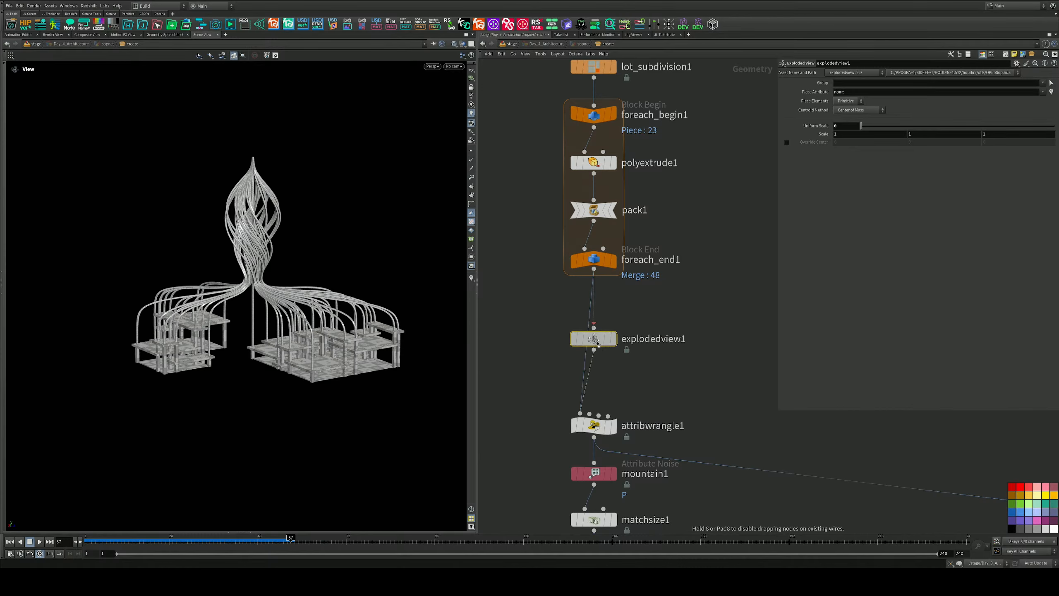
{"action": "left_click_drag", "start_coordinate": [875, 130], "coordinate": [898, 125]}
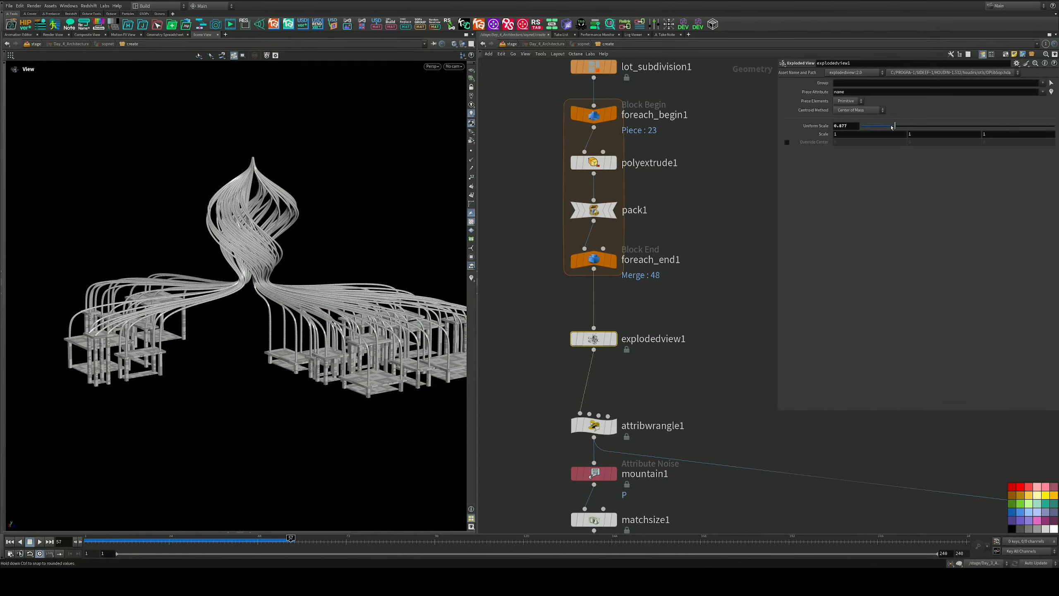
{"action": "left_click_drag", "start_coordinate": [246, 267], "coordinate": [205, 241]}
{"action": "scroll", "coordinate": [285, 374], "scroll_direction": "down", "scroll_amount": 4}
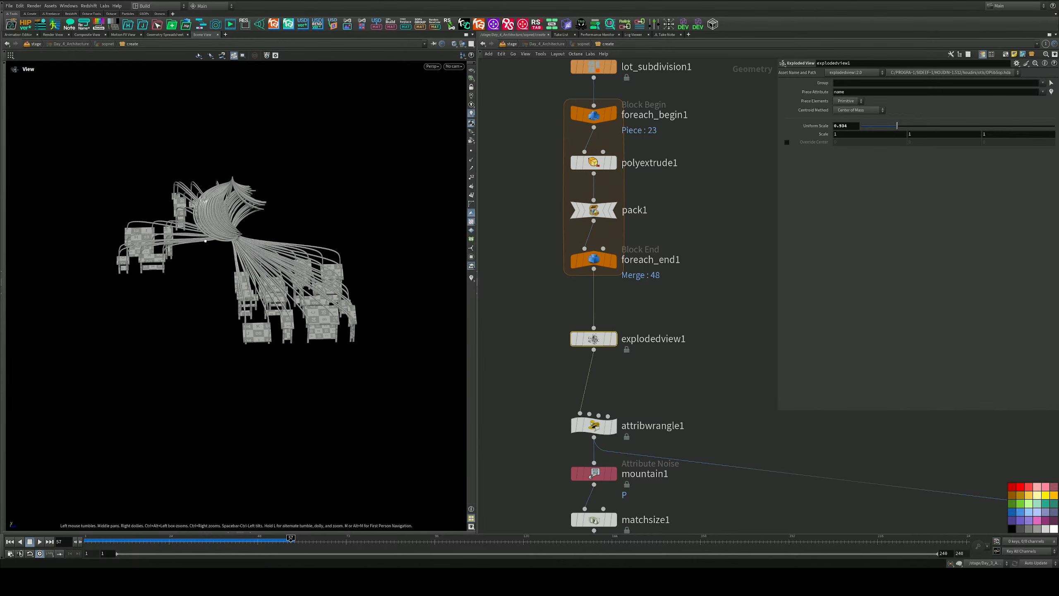
Step: Return to the stage network and render the exploded structure in the viewport with Karma CPU
{"action": "left_click", "coordinate": [512, 44]}
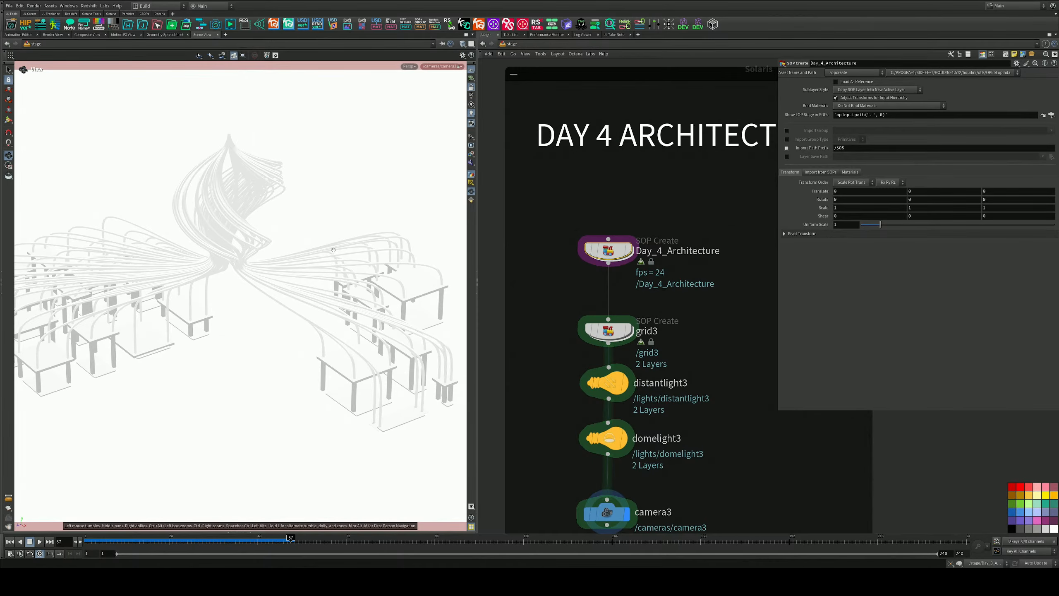
{"action": "scroll", "coordinate": [432, 139], "scroll_direction": "down", "scroll_amount": 4}
{"action": "left_click_drag", "start_coordinate": [431, 139], "coordinate": [463, 127]}
{"action": "left_click", "coordinate": [409, 66]}
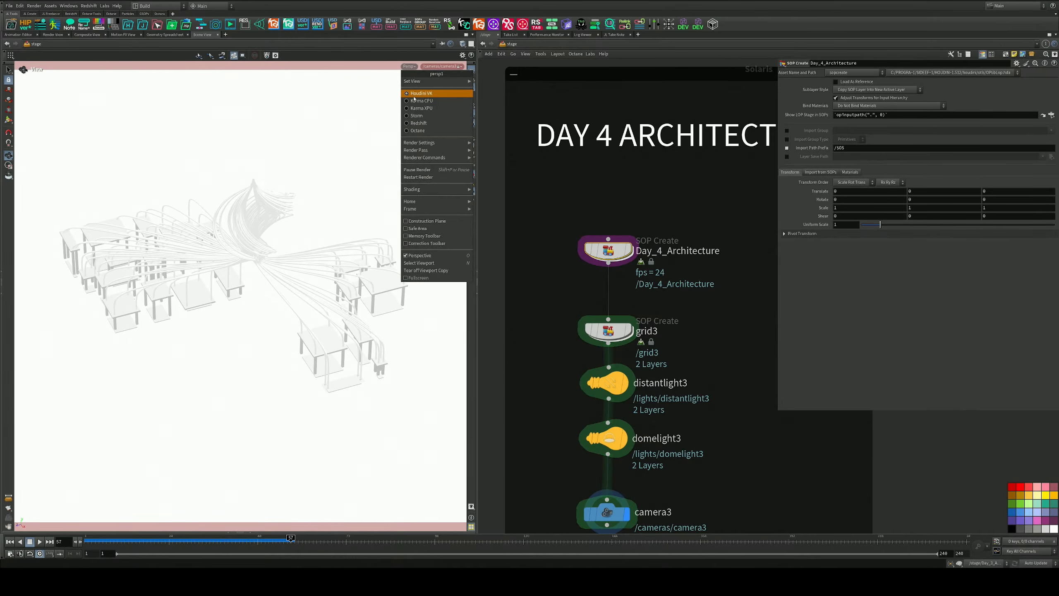
{"action": "left_click", "coordinate": [414, 100]}
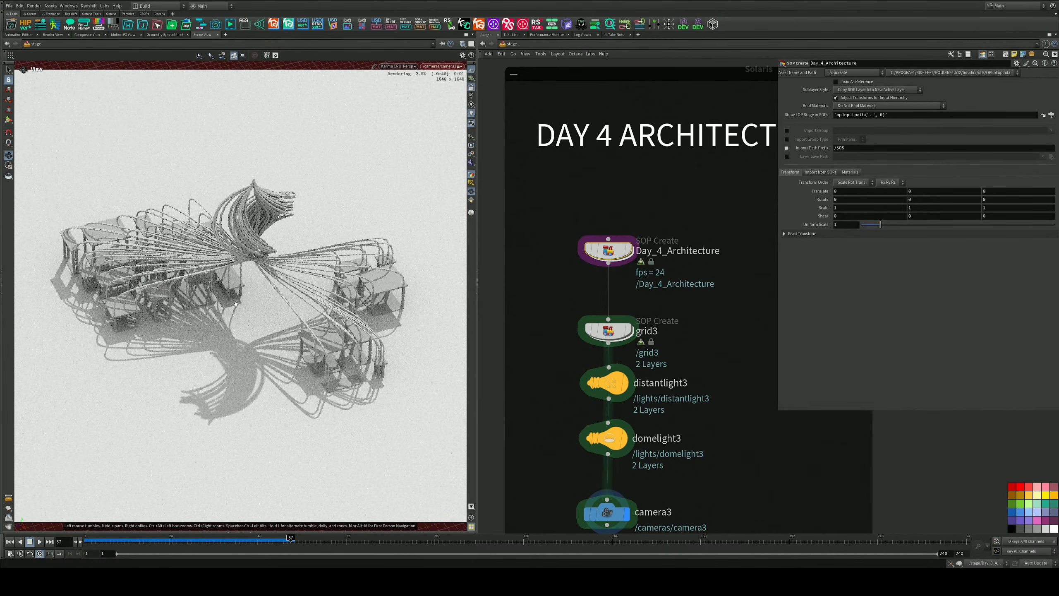
Step: Frame the rendered structure from a lower angle and hide the viewport's reference grid
{"action": "left_click_drag", "start_coordinate": [255, 306], "coordinate": [293, 279]}
{"action": "right_click_drag", "start_coordinate": [293, 279], "coordinate": [277, 283]}
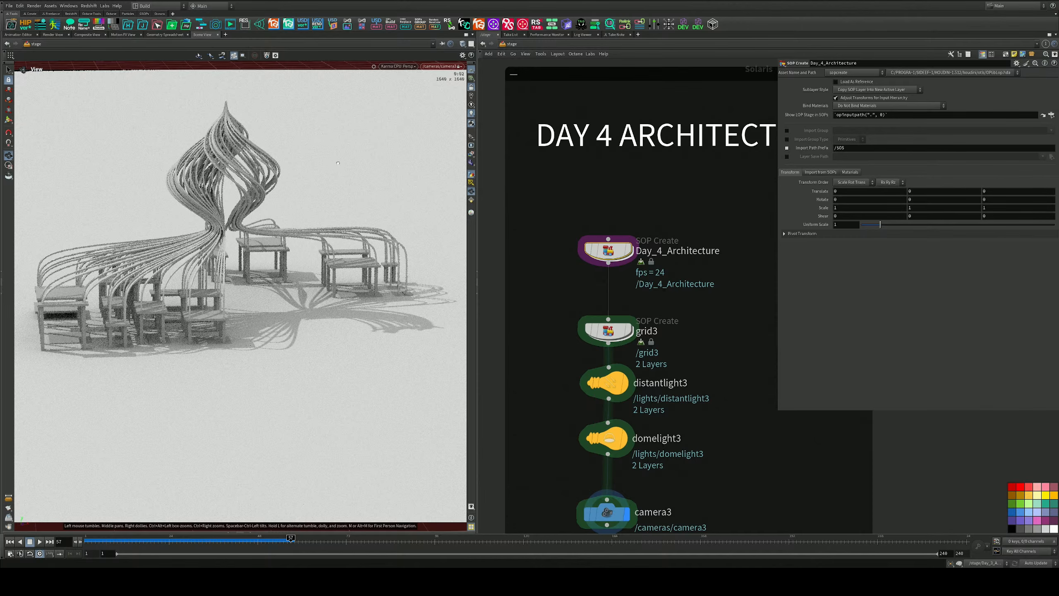
{"action": "mouse_move", "coordinate": [338, 163]}
{"action": "left_mouse_down"}
{"action": "mouse_move", "coordinate": [331, 138]}
{"action": "mouse_move", "coordinate": [327, 167]}
{"action": "left_mouse_up"}
{"action": "middle_click_drag", "start_coordinate": [327, 166], "coordinate": [317, 215]}
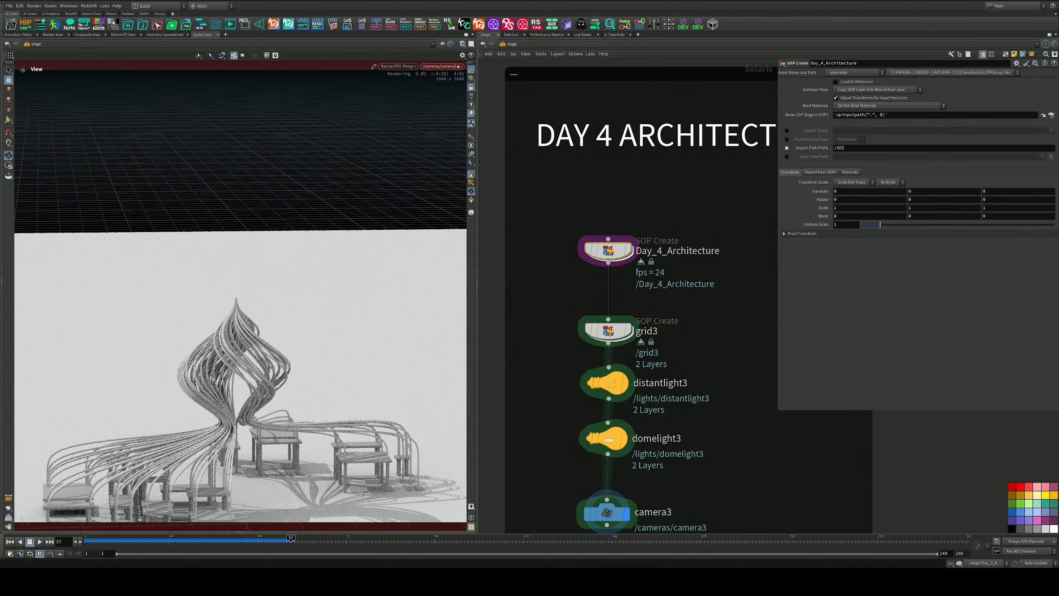
{"action": "left_click", "coordinate": [473, 72]}
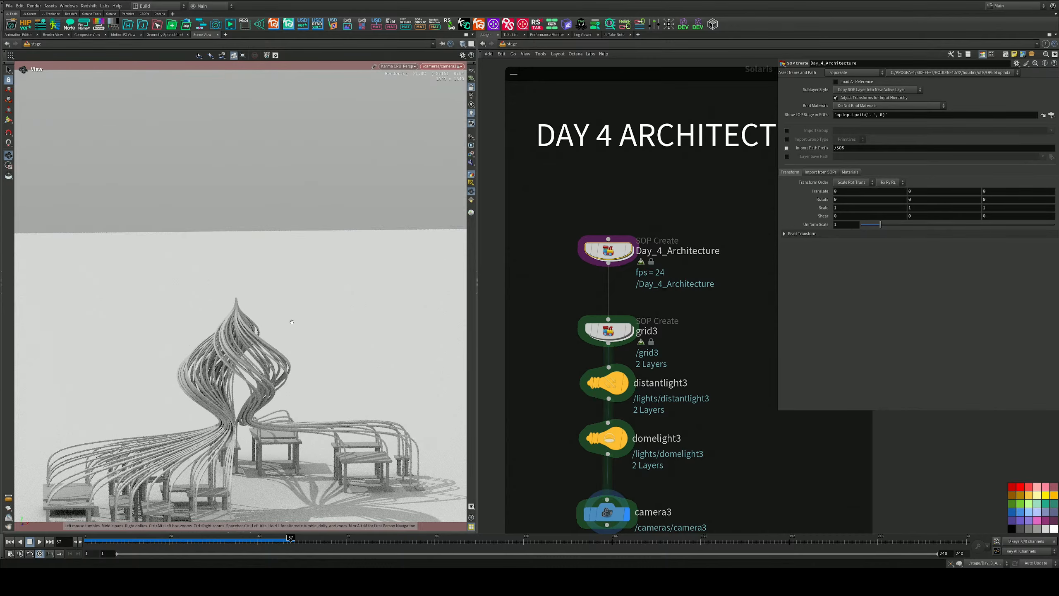
{"action": "middle_click_drag", "start_coordinate": [292, 319], "coordinate": [301, 275]}
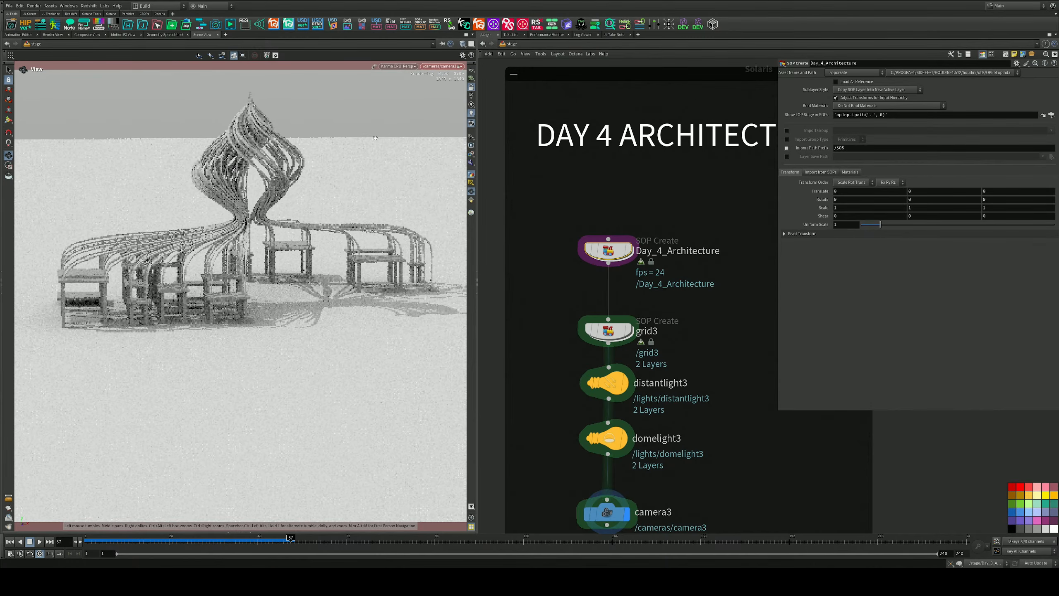
Step: Switch the viewport back to Houdini VK and duplicate camera3 at the end of the stage chain
{"action": "left_click", "coordinate": [413, 68]}
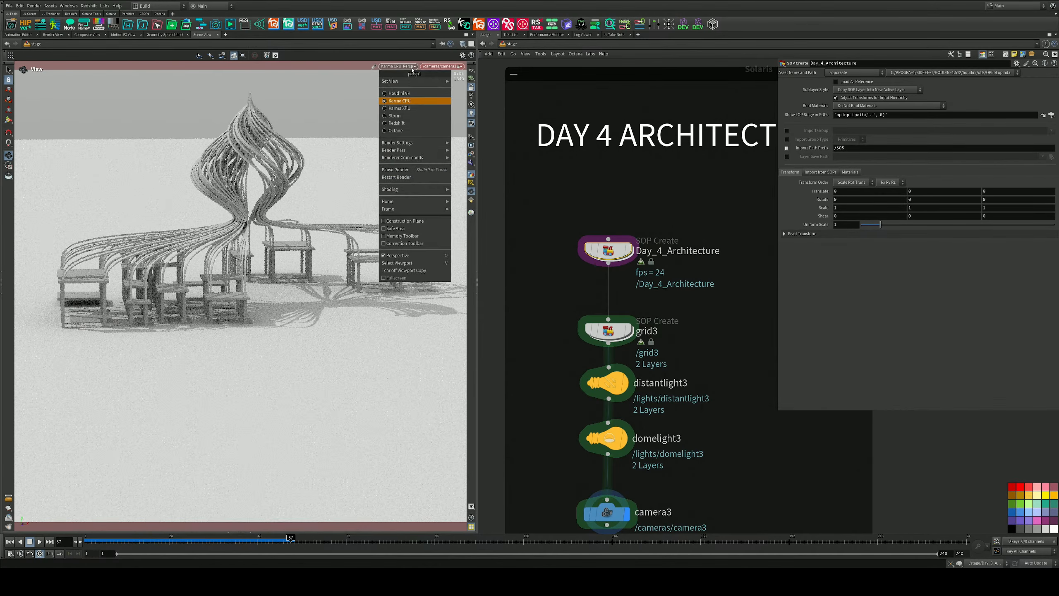
{"action": "left_click", "coordinate": [412, 94]}
{"action": "middle_click_drag", "start_coordinate": [566, 391], "coordinate": [575, 275]}
{"action": "middle_click_drag", "start_coordinate": [697, 345], "coordinate": [705, 288]}
{"action": "left_click_drag", "start_coordinate": [618, 349], "coordinate": [625, 383], "text": "alt"}
{"action": "mouse_move", "coordinate": [632, 394]}
{"action": "left_mouse_down"}
{"action": "mouse_move", "coordinate": [622, 401]}
{"action": "mouse_move", "coordinate": [632, 402]}
{"action": "left_mouse_up"}
{"action": "left_click_drag", "start_coordinate": [688, 393], "coordinate": [582, 424]}
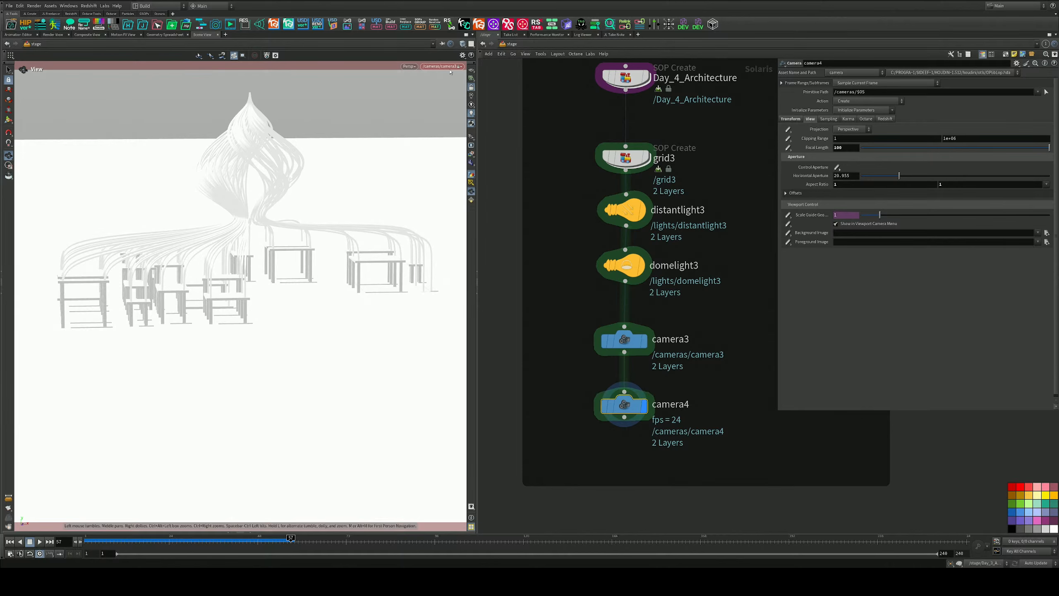
Step: Look through camera4 and set its focal length to 24
{"action": "left_click", "coordinate": [451, 67]}
{"action": "left_click", "coordinate": [454, 82]}
{"action": "type", "text": "24"}
{"action": "key", "text": "Return"}
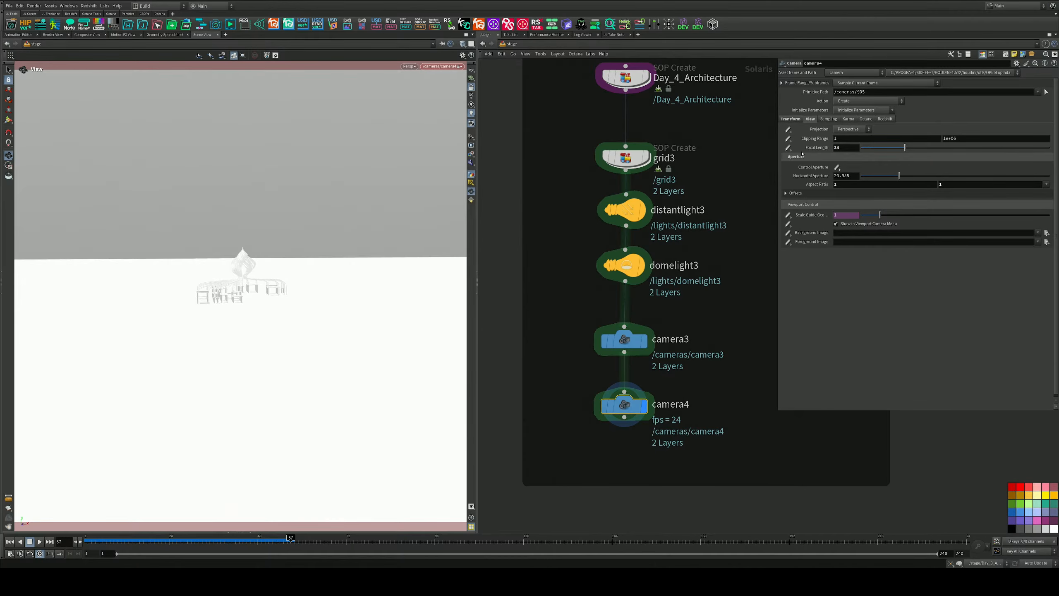
Step: Bring the camera close to the platforms and set the viewport shading to Smooth Wire Shaded
{"action": "right_click_drag", "start_coordinate": [394, 209], "coordinate": [236, 303]}
{"action": "left_click_drag", "start_coordinate": [237, 303], "coordinate": [319, 205]}
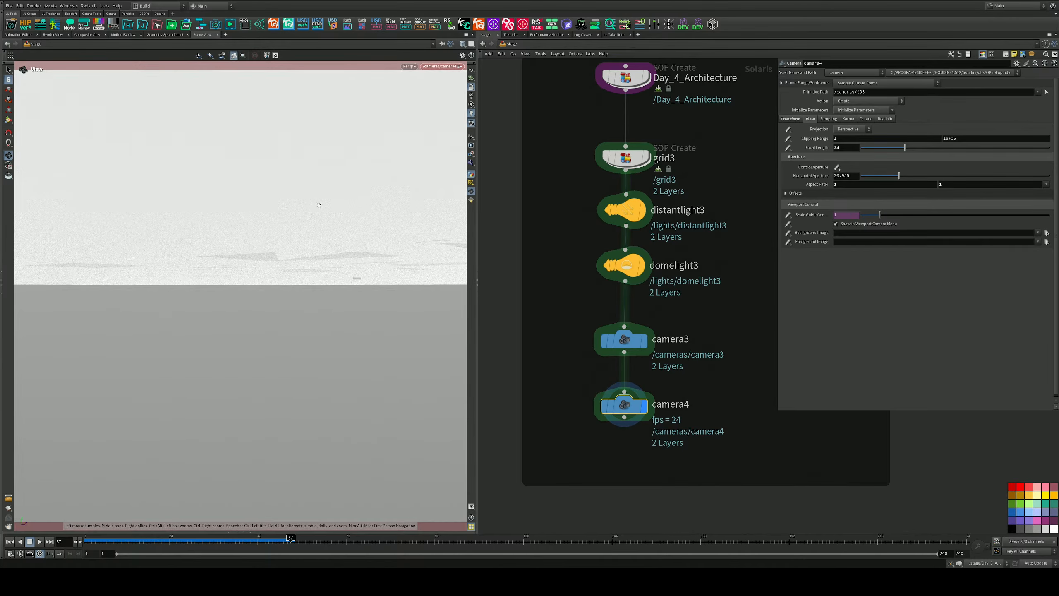
{"action": "left_click_drag", "start_coordinate": [425, 108], "coordinate": [363, 418]}
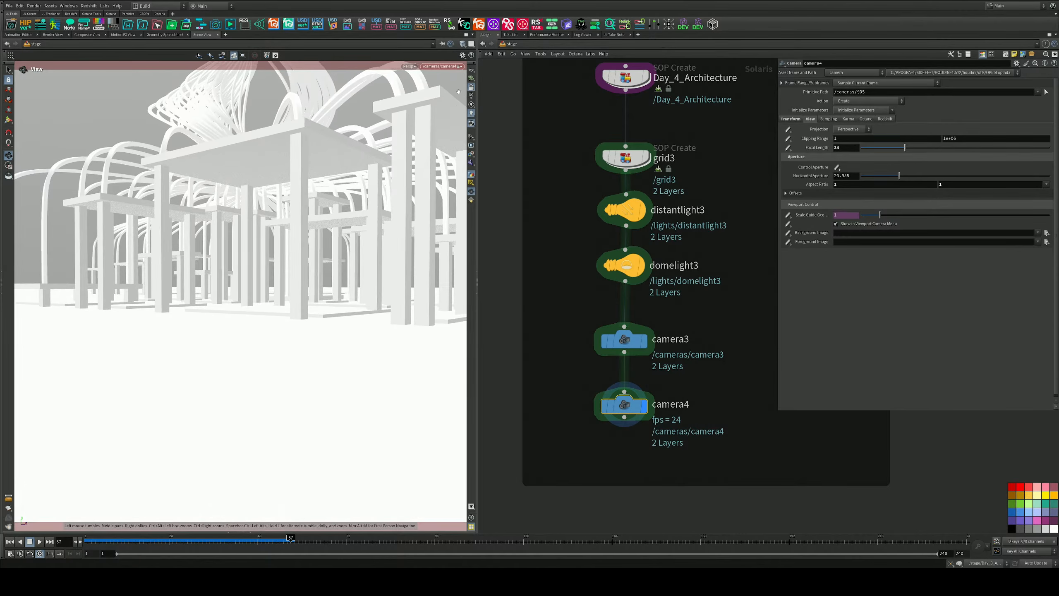
{"action": "left_click", "coordinate": [463, 44]}
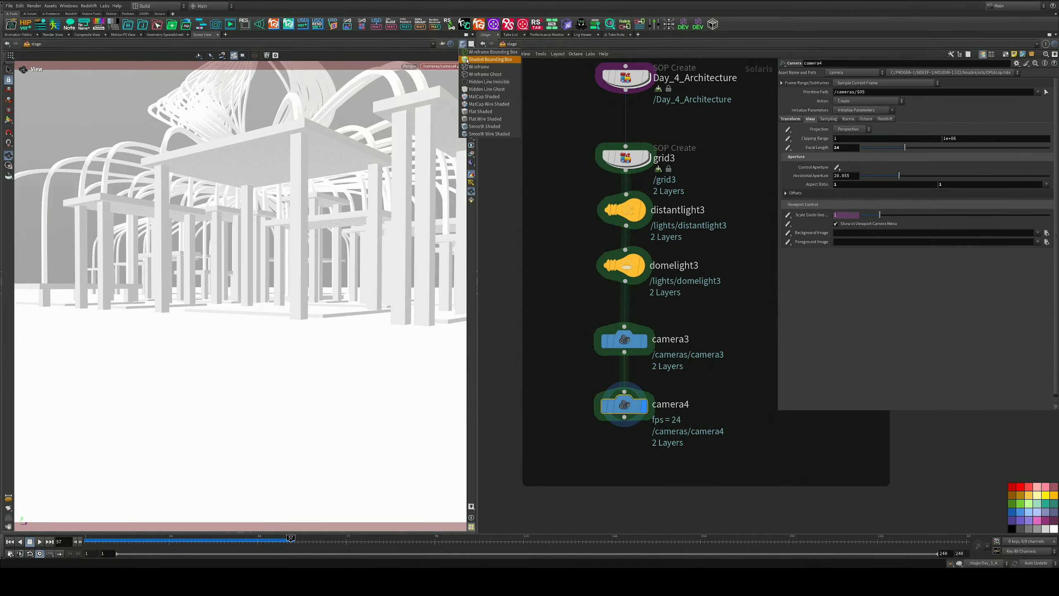
{"action": "left_click", "coordinate": [469, 127]}
{"action": "left_click", "coordinate": [458, 66]}
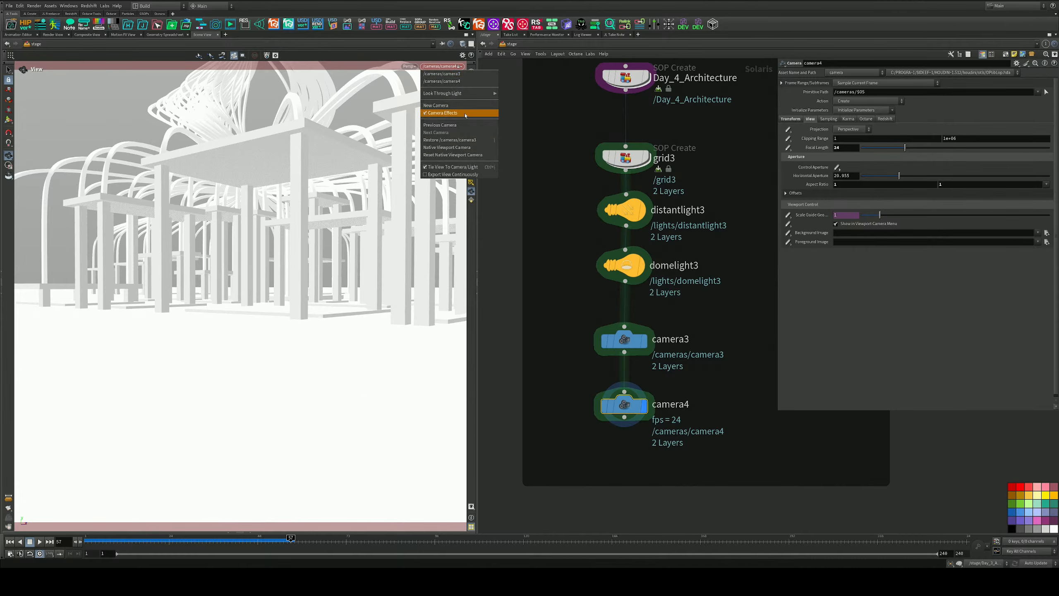
{"action": "left_click", "coordinate": [464, 45]}
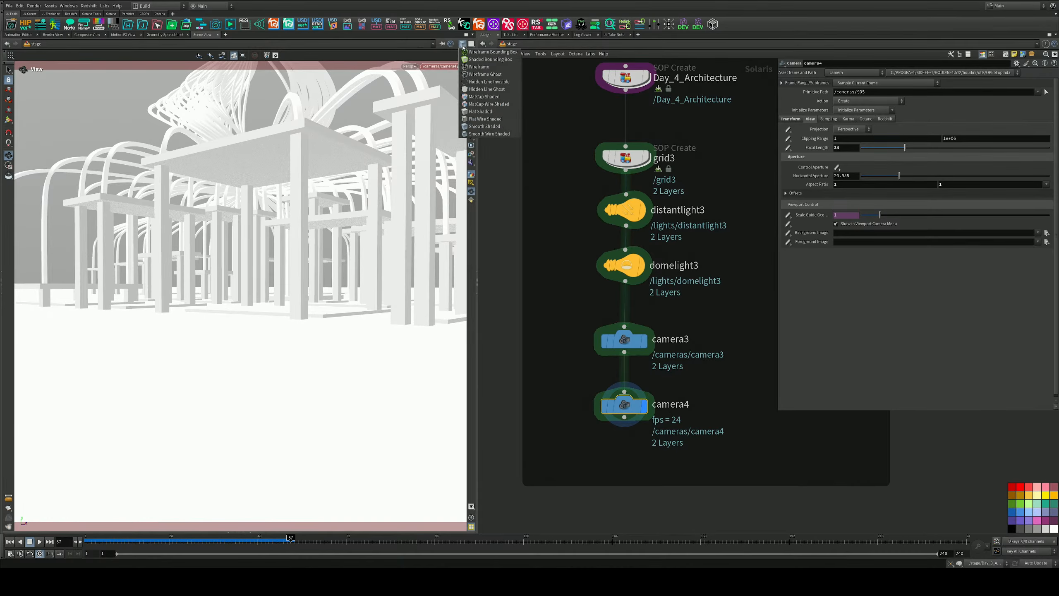
{"action": "left_click", "coordinate": [468, 134]}
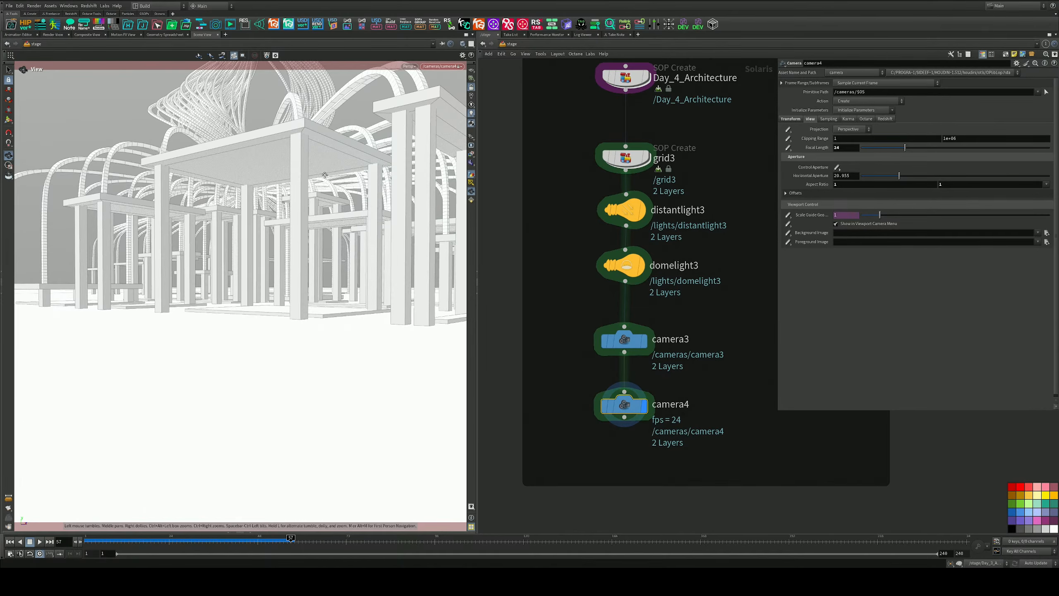
Step: Frame the whole structure through camera4 from slightly above, with the spire centered over the platforms
{"action": "middle_click_drag", "start_coordinate": [325, 175], "coordinate": [288, 229]}
{"action": "left_click_drag", "start_coordinate": [288, 230], "coordinate": [329, 393]}
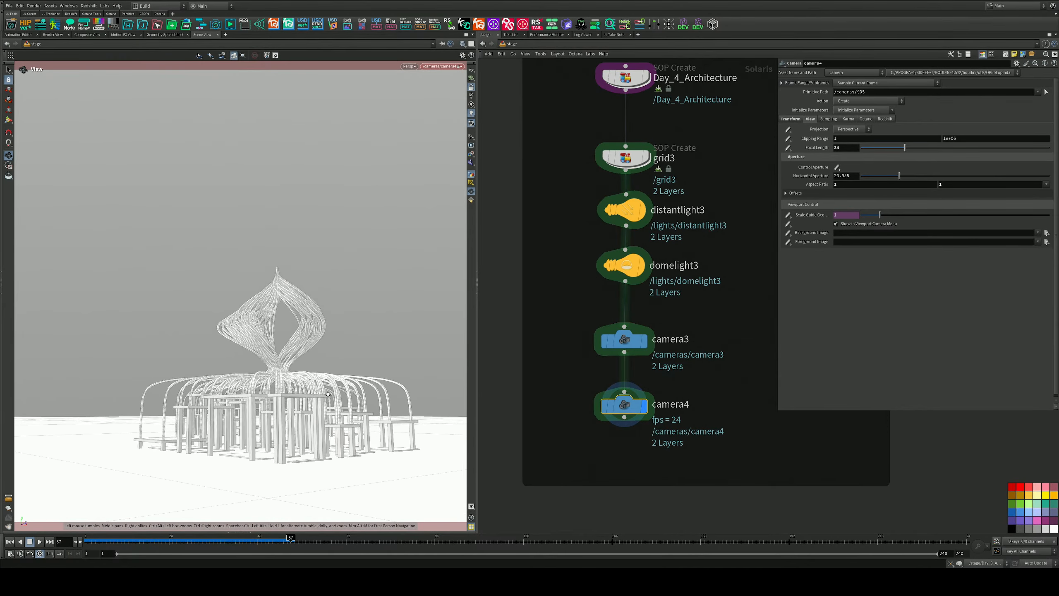
{"action": "right_click_drag", "start_coordinate": [328, 393], "coordinate": [313, 378]}
{"action": "left_click_drag", "start_coordinate": [313, 378], "coordinate": [264, 348]}
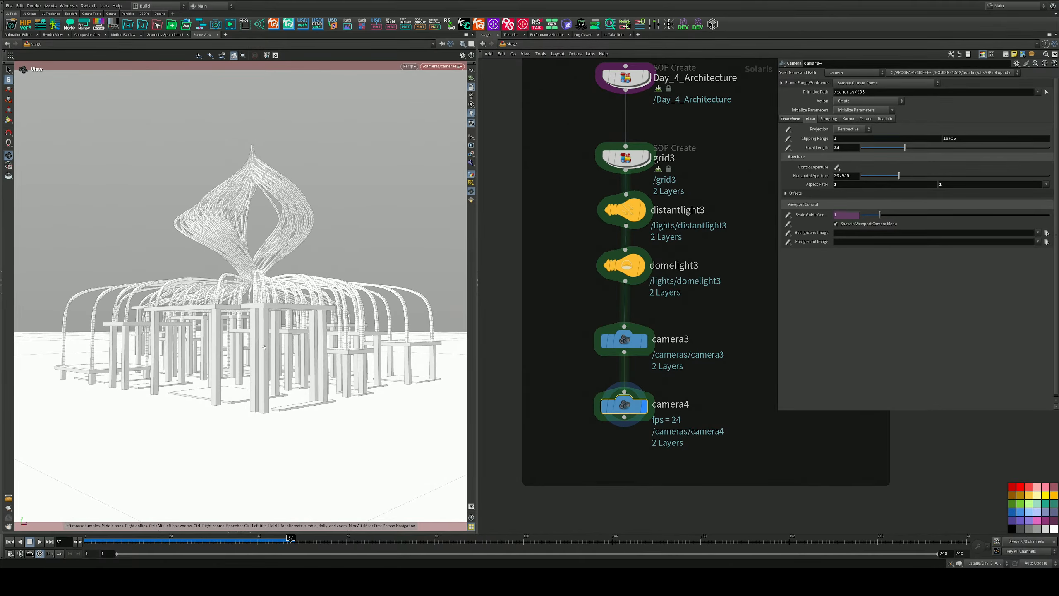
{"action": "left_click_drag", "start_coordinate": [280, 253], "coordinate": [277, 332]}
{"action": "right_click_drag", "start_coordinate": [278, 333], "coordinate": [297, 321]}
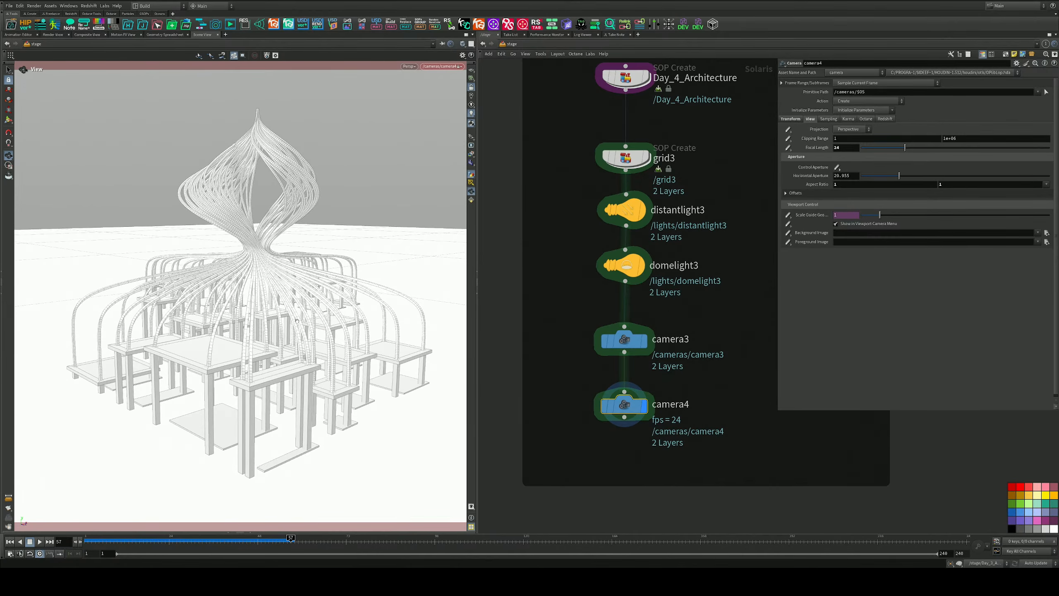
Step: Render the camera4 view with Karma CPU and orbit to look down on the structure and its shadows
{"action": "left_click", "coordinate": [409, 66]}
{"action": "left_click", "coordinate": [414, 101]}
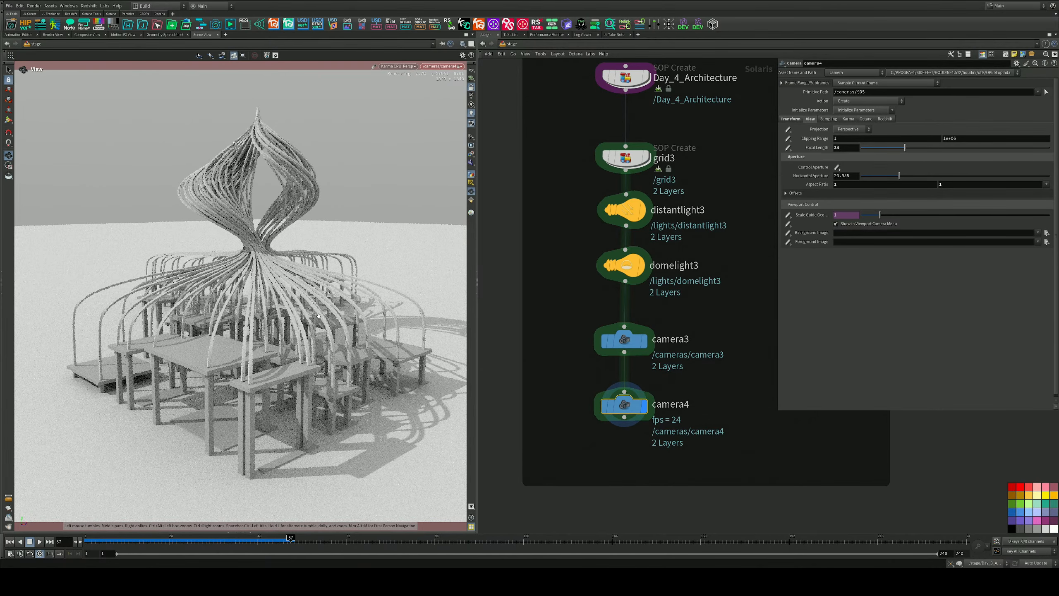
{"action": "left_click_drag", "start_coordinate": [384, 301], "coordinate": [311, 334]}
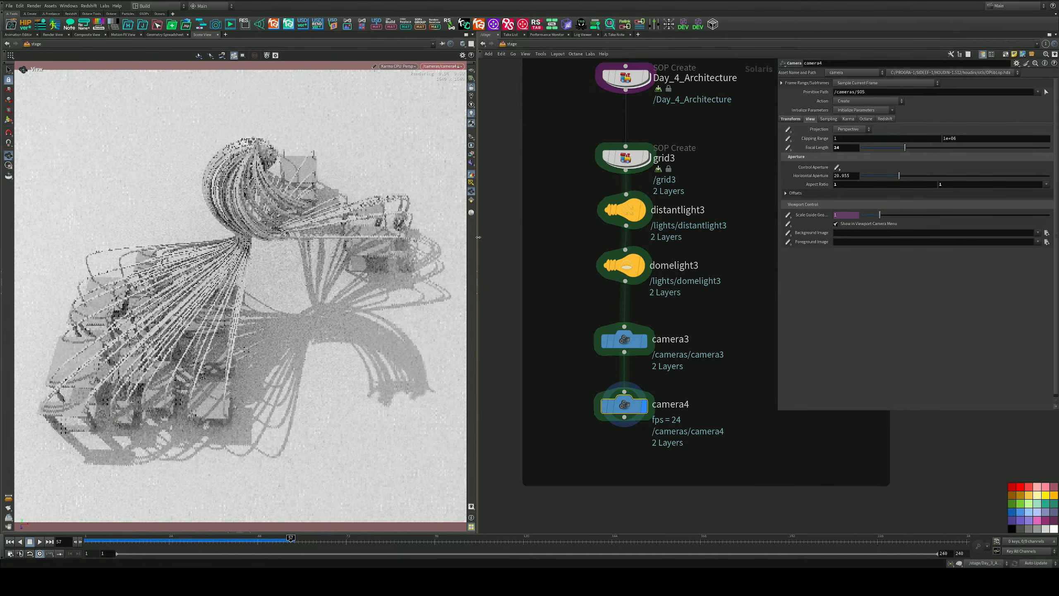
Step: Widen the viewport and examine the Karma render of the structure from directly above and from a low front angle
{"action": "left_click_drag", "start_coordinate": [478, 237], "coordinate": [560, 240]}
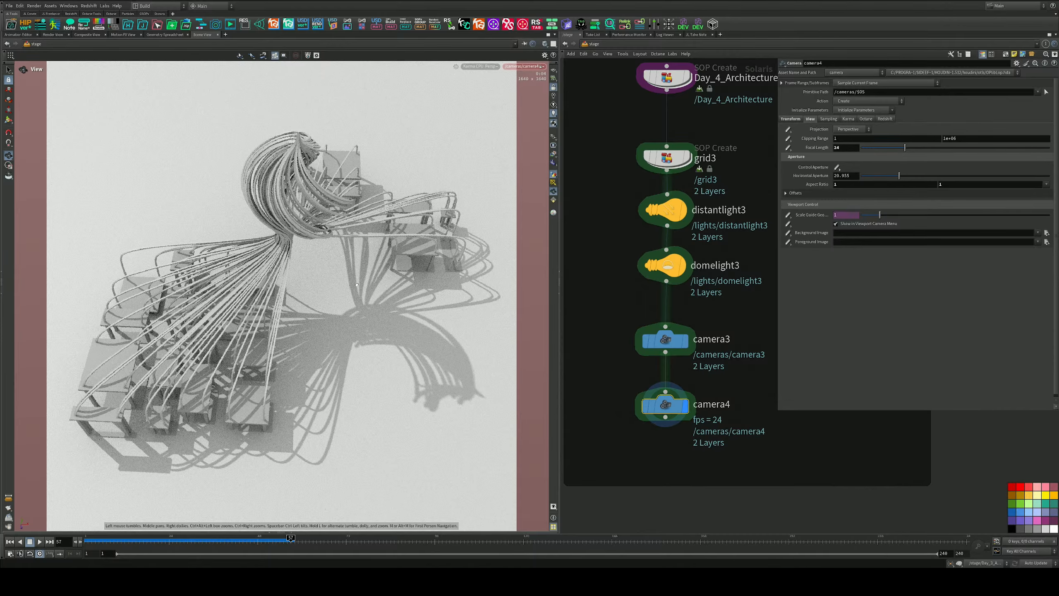
{"action": "left_click_drag", "start_coordinate": [357, 284], "coordinate": [357, 324]}
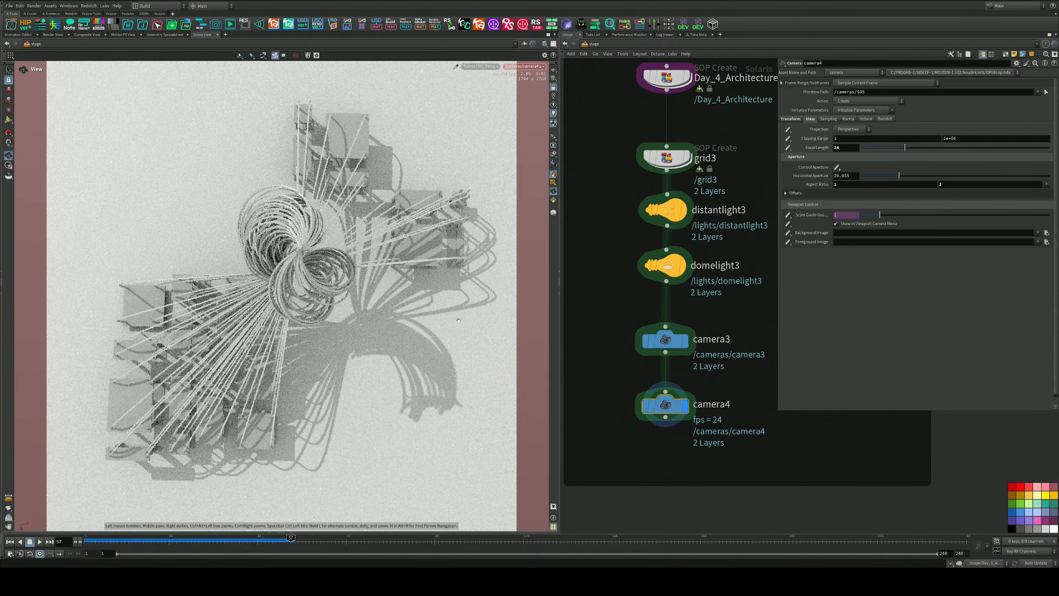
{"action": "left_click_drag", "start_coordinate": [458, 321], "coordinate": [443, 335]}
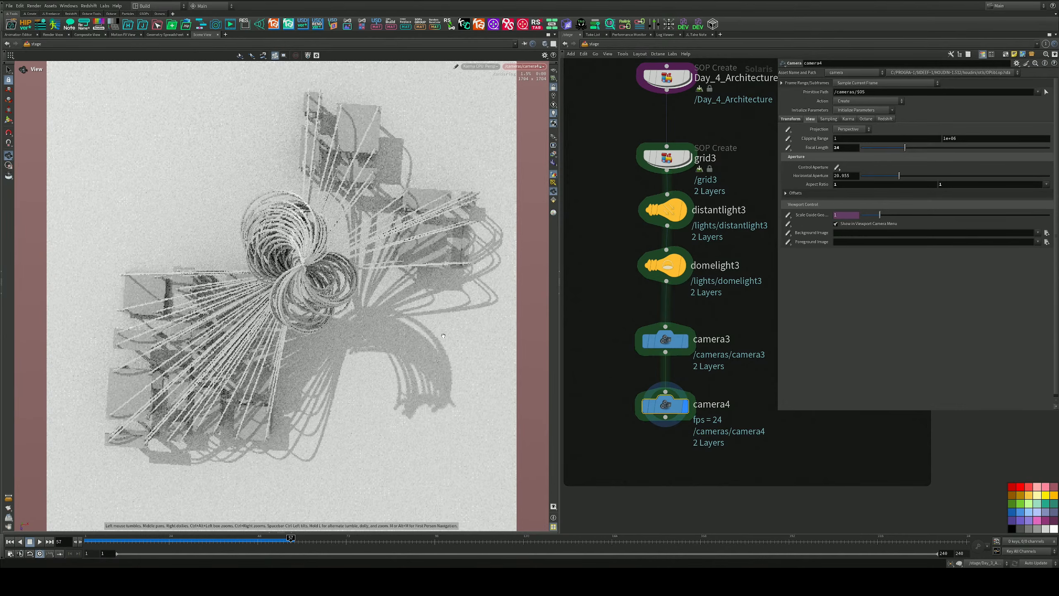
{"action": "left_click_drag", "start_coordinate": [403, 344], "coordinate": [377, 238]}
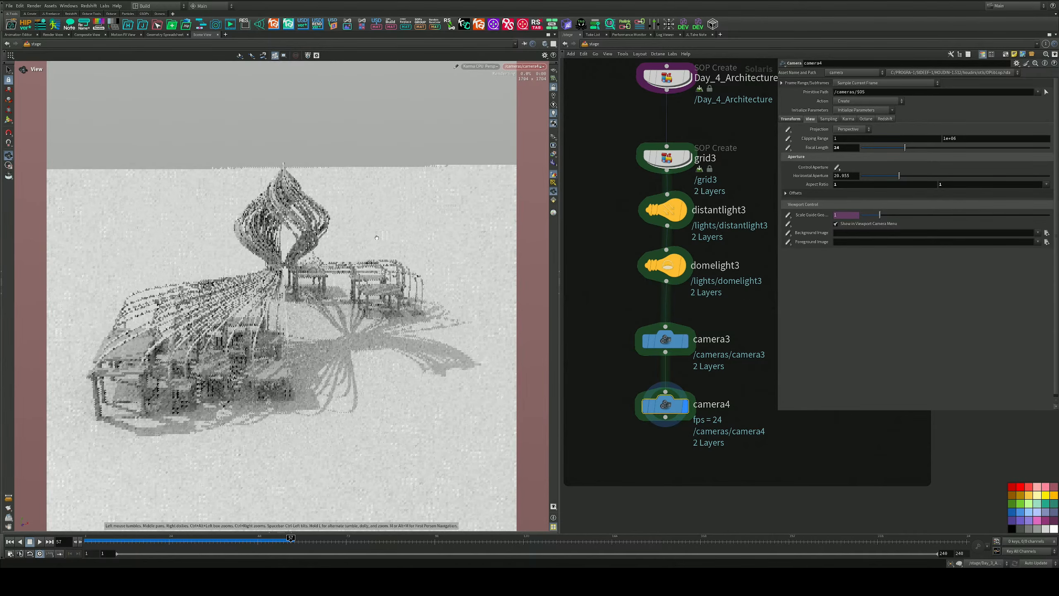
Step: Switch the viewport from Karma back to the regular shaded display and open the Day_4_Architecture geometry network
{"action": "left_click", "coordinate": [484, 67]}
{"action": "left_click", "coordinate": [484, 94]}
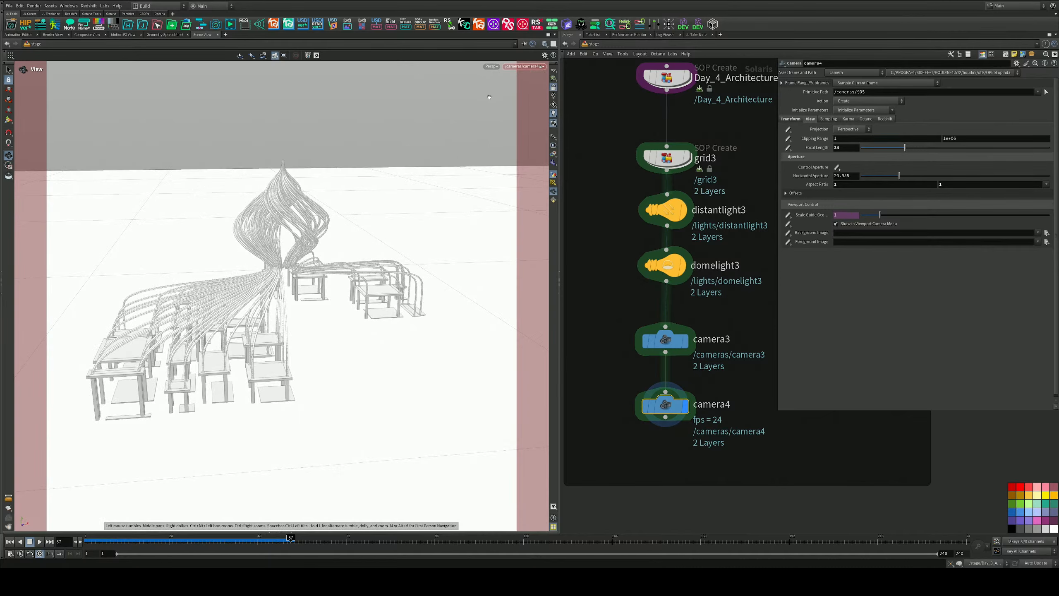
{"action": "middle_click_drag", "start_coordinate": [650, 112], "coordinate": [638, 276]}
{"action": "double_click", "coordinate": [655, 288]}
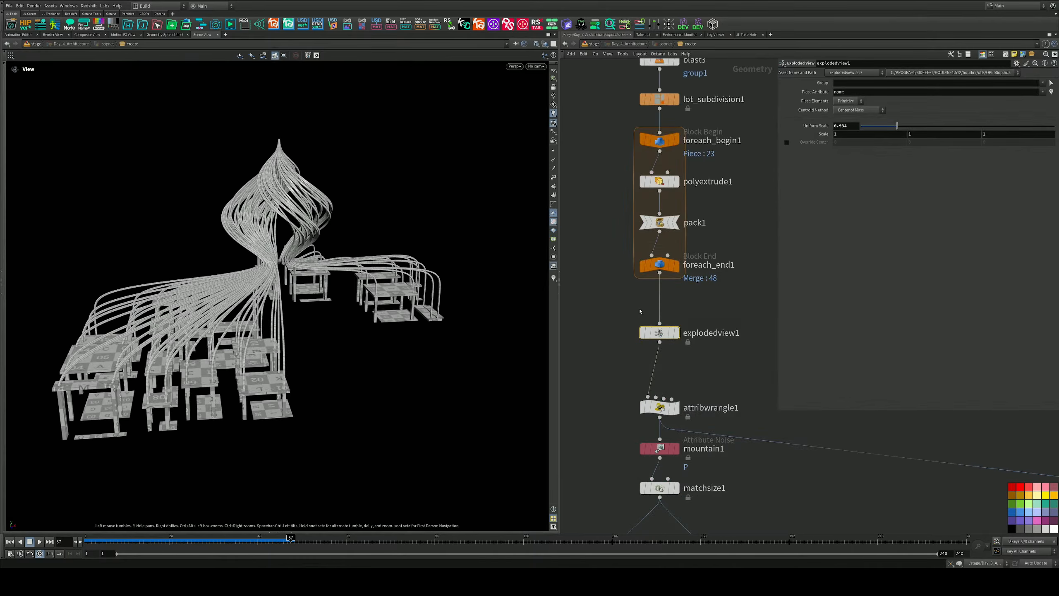
{"action": "left_click", "coordinate": [604, 217]}
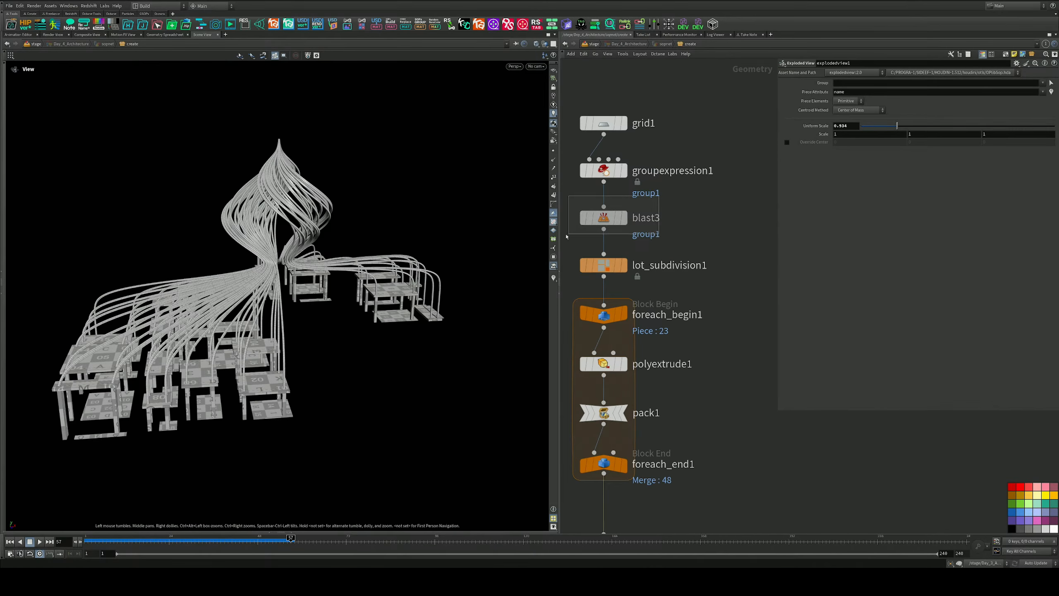
{"action": "middle_click_drag", "start_coordinate": [695, 197], "coordinate": [744, 231]}
{"action": "left_click", "coordinate": [654, 204]}
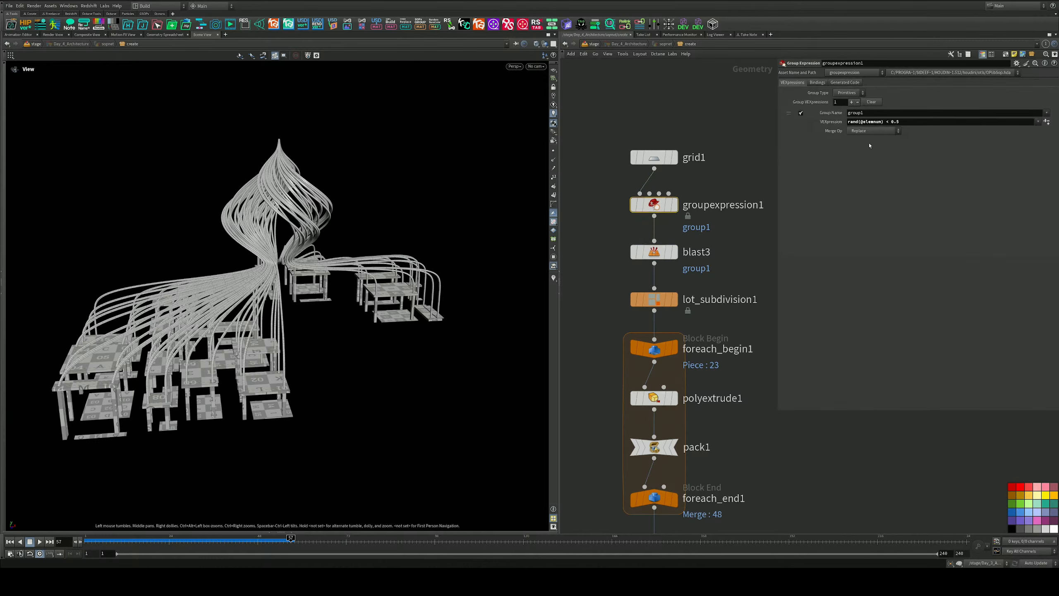
{"action": "left_click", "coordinate": [907, 122]}
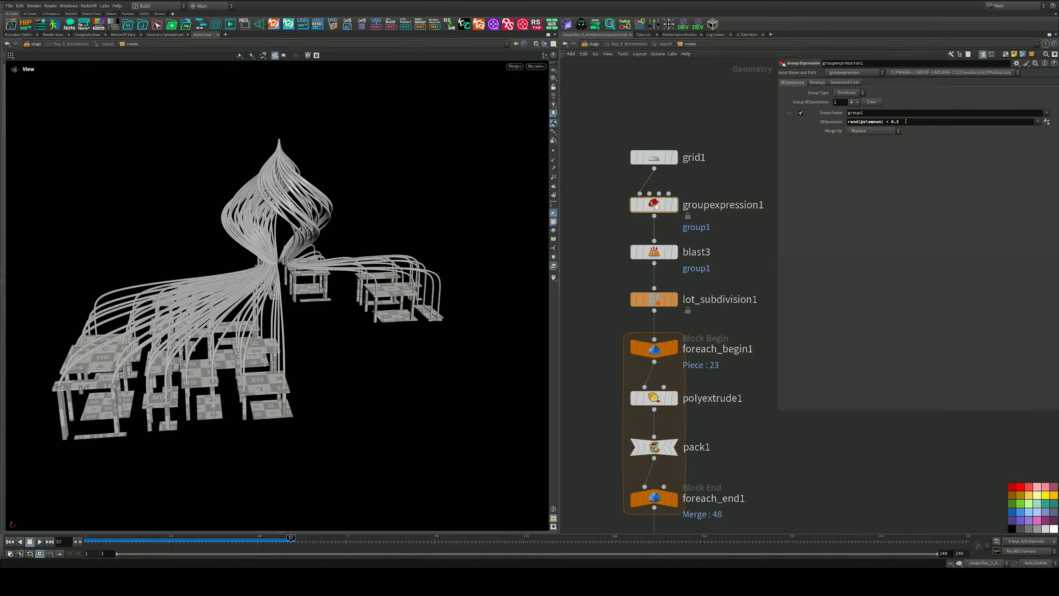
{"action": "key", "text": "Return"}
{"action": "left_click_drag", "start_coordinate": [778, 182], "coordinate": [768, 182]}
Step: Bypass the explodedview1 node and orbit around the compacted structure
{"action": "scroll", "coordinate": [722, 271], "scroll_direction": "down", "scroll_amount": 4}
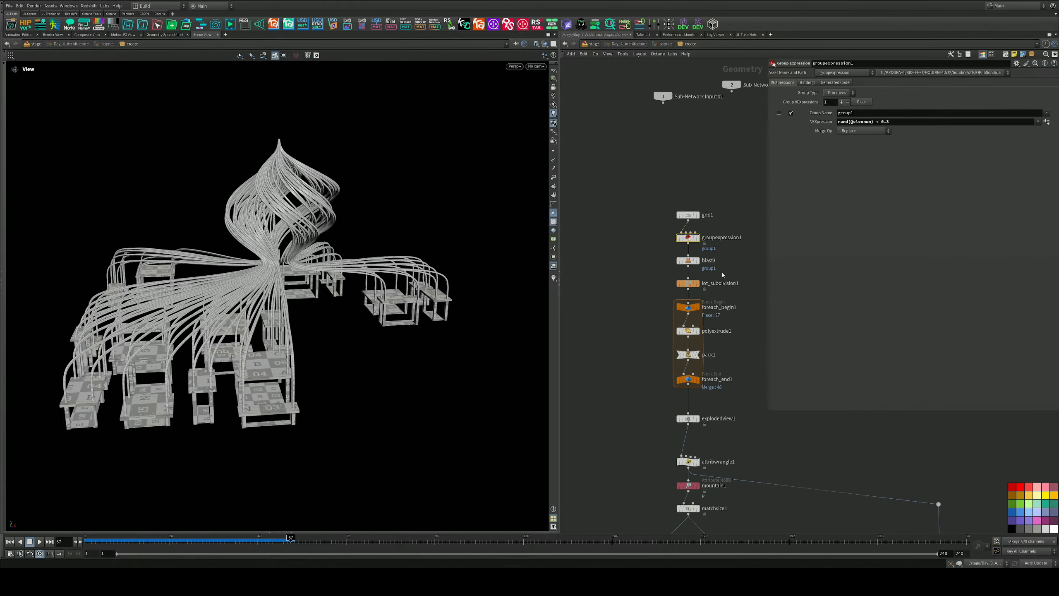
{"action": "middle_click_drag", "start_coordinate": [732, 349], "coordinate": [731, 176]}
{"action": "scroll", "coordinate": [709, 235], "scroll_direction": "up", "scroll_amount": 4}
{"action": "left_click", "coordinate": [643, 268]}
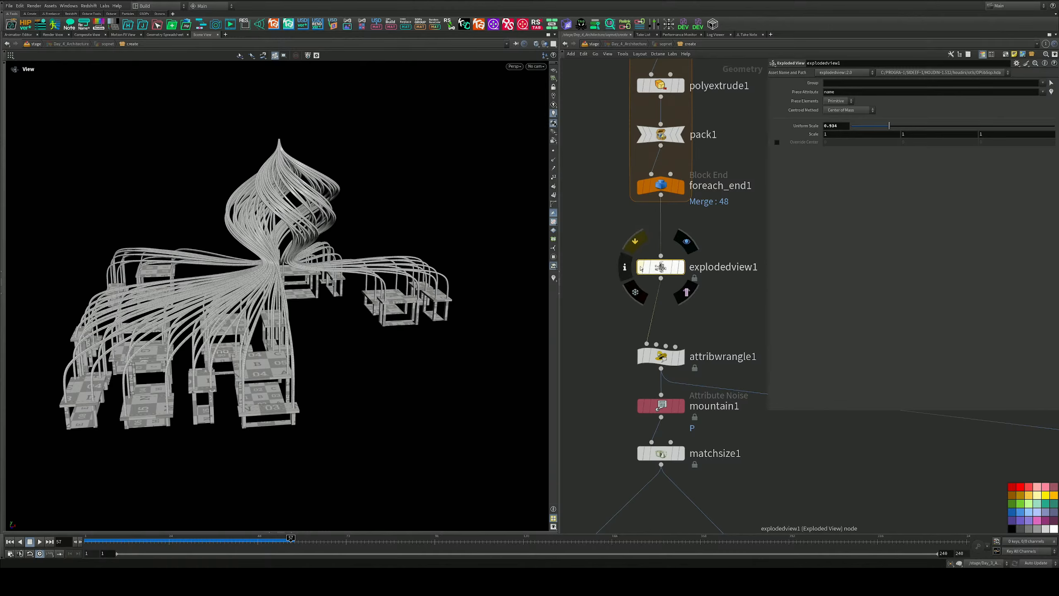
{"action": "left_click", "coordinate": [641, 268]}
{"action": "left_click_drag", "start_coordinate": [197, 258], "coordinate": [123, 246]}
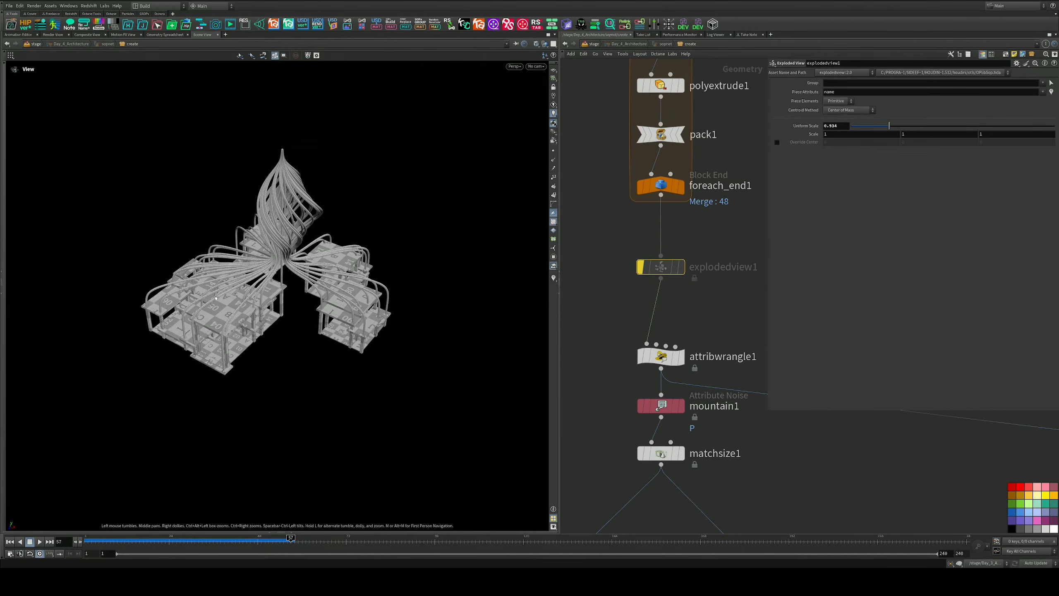
Step: Bypass groupexpression1 to view the structure on the full grid, and re-enable it
{"action": "middle_click_drag", "start_coordinate": [754, 153], "coordinate": [720, 370]}
{"action": "scroll", "coordinate": [697, 206], "scroll_direction": "down", "scroll_amount": 1}
{"action": "middle_click_drag", "start_coordinate": [697, 206], "coordinate": [686, 347]}
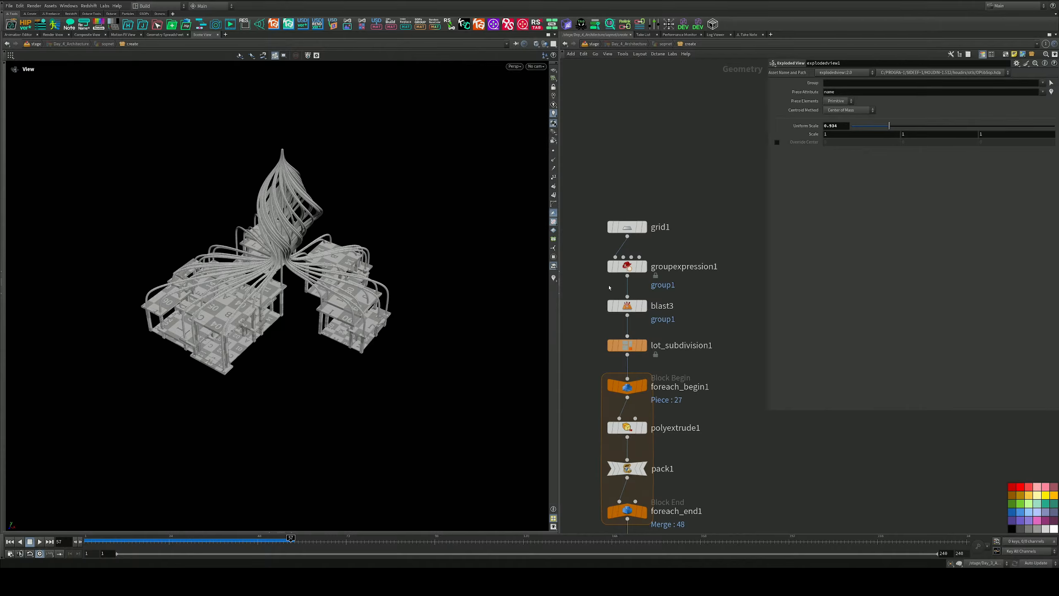
{"action": "left_click", "coordinate": [611, 270]}
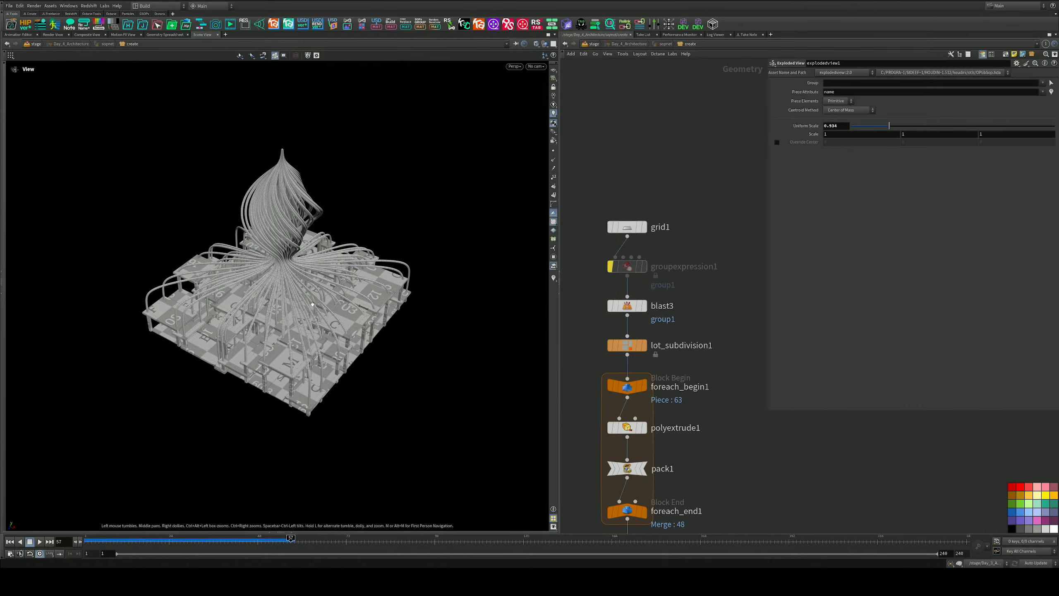
{"action": "left_click_drag", "start_coordinate": [262, 217], "coordinate": [292, 305]}
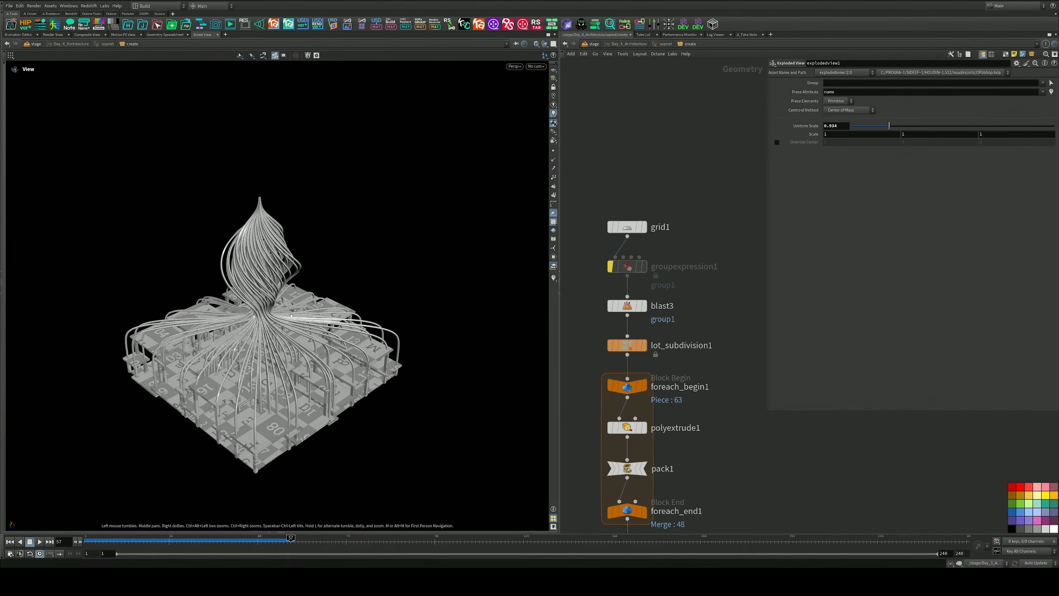
{"action": "left_click", "coordinate": [611, 267]}
Step: Raise the random threshold in groupexpression1 to keep only a few platforms, and inspect the slender structure up close
{"action": "left_click", "coordinate": [681, 258]}
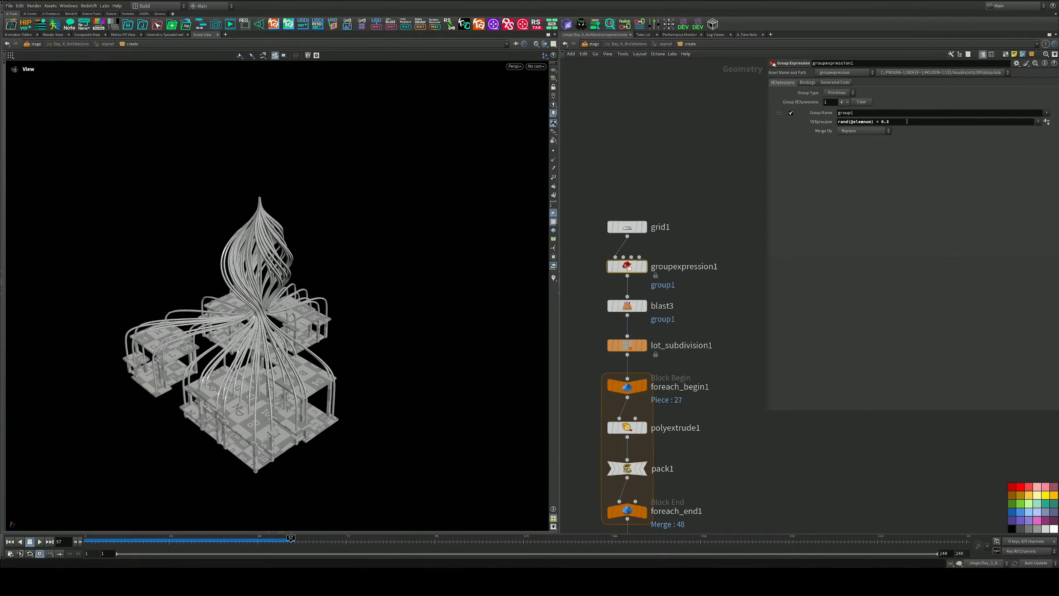
{"action": "key", "text": "Return"}
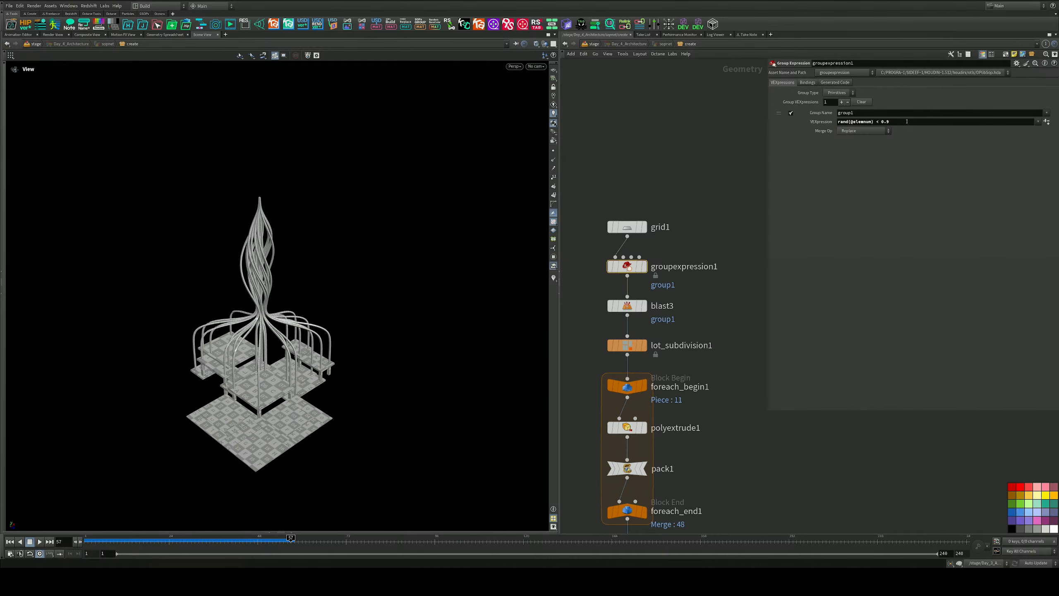
{"action": "left_click_drag", "start_coordinate": [340, 282], "coordinate": [280, 298]}
{"action": "right_click_drag", "start_coordinate": [280, 298], "coordinate": [291, 330]}
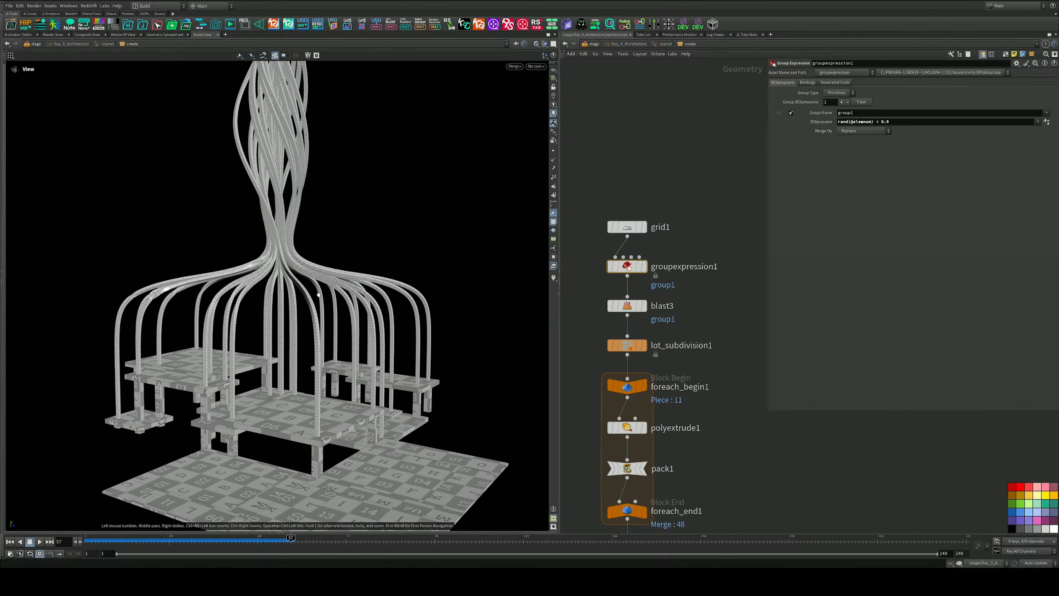
{"action": "left_click_drag", "start_coordinate": [291, 330], "coordinate": [273, 277]}
{"action": "middle_click_drag", "start_coordinate": [272, 277], "coordinate": [298, 272]}
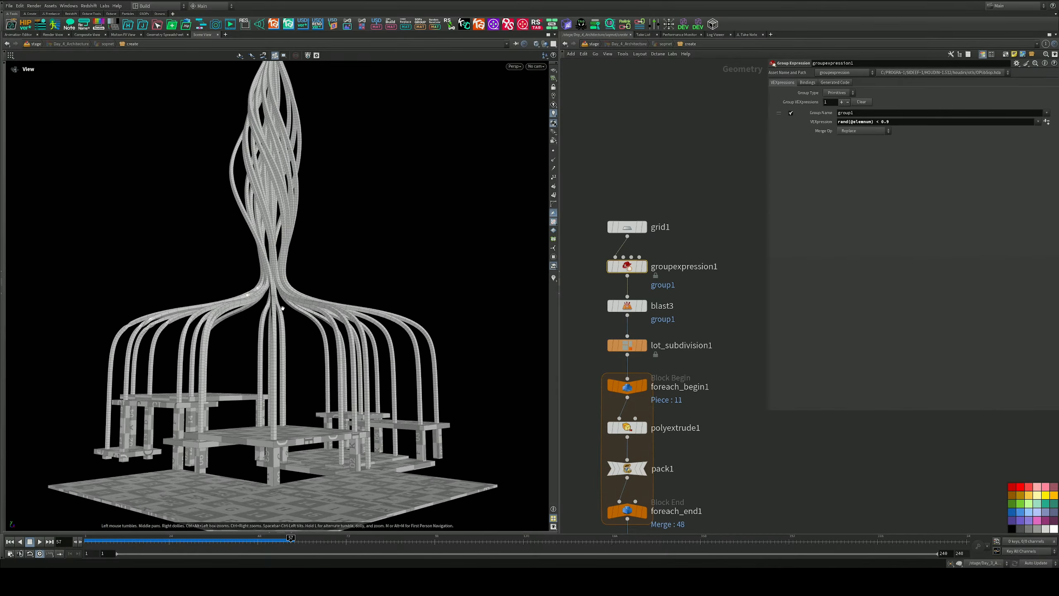
{"action": "right_click_drag", "start_coordinate": [298, 271], "coordinate": [275, 255]}
{"action": "left_click_drag", "start_coordinate": [275, 267], "coordinate": [246, 352]}
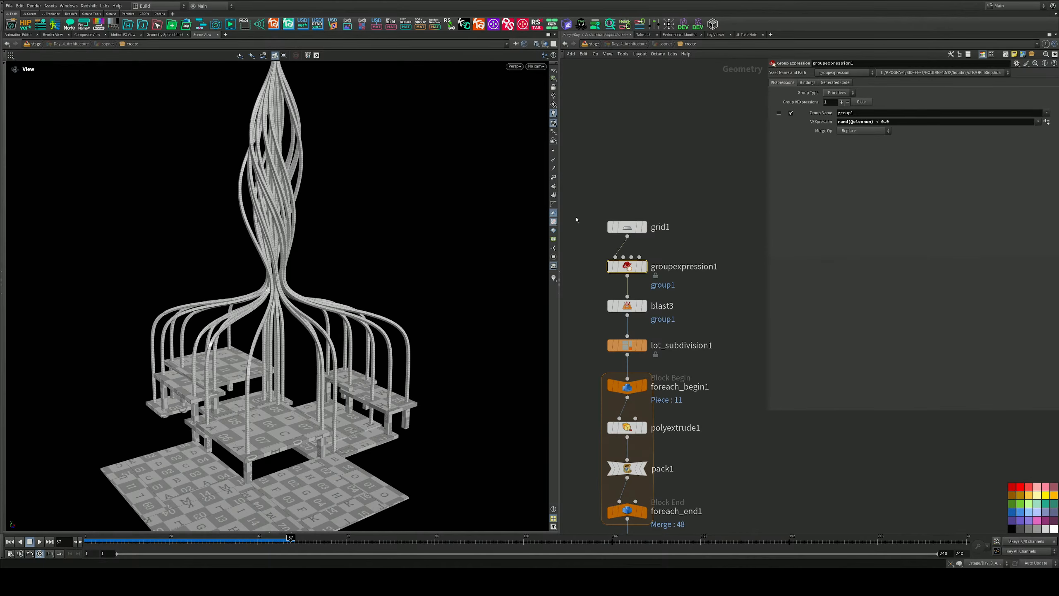
{"action": "left_click_drag", "start_coordinate": [559, 194], "coordinate": [536, 194]}
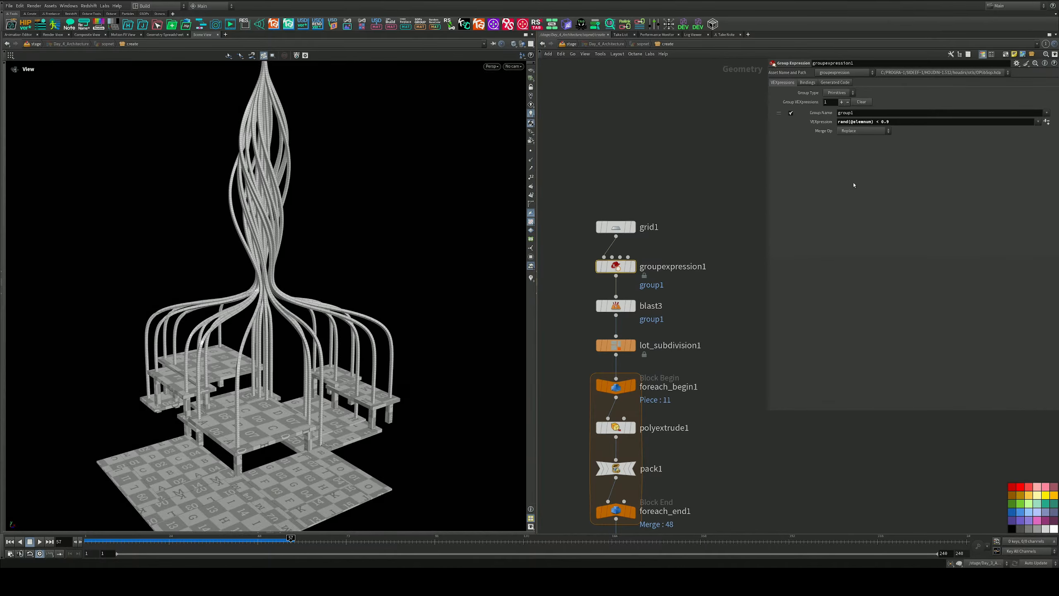
{"action": "left_click", "coordinate": [890, 120]}
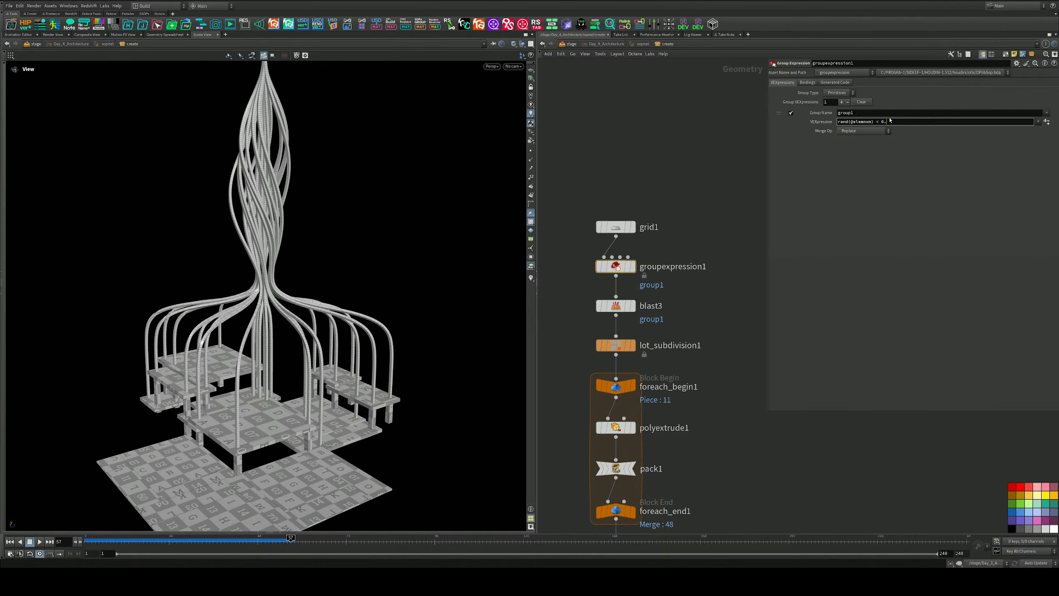
{"action": "type", "text": "2"}
{"action": "key", "text": "Return"}
{"action": "left_click_drag", "start_coordinate": [309, 276], "coordinate": [219, 335]}
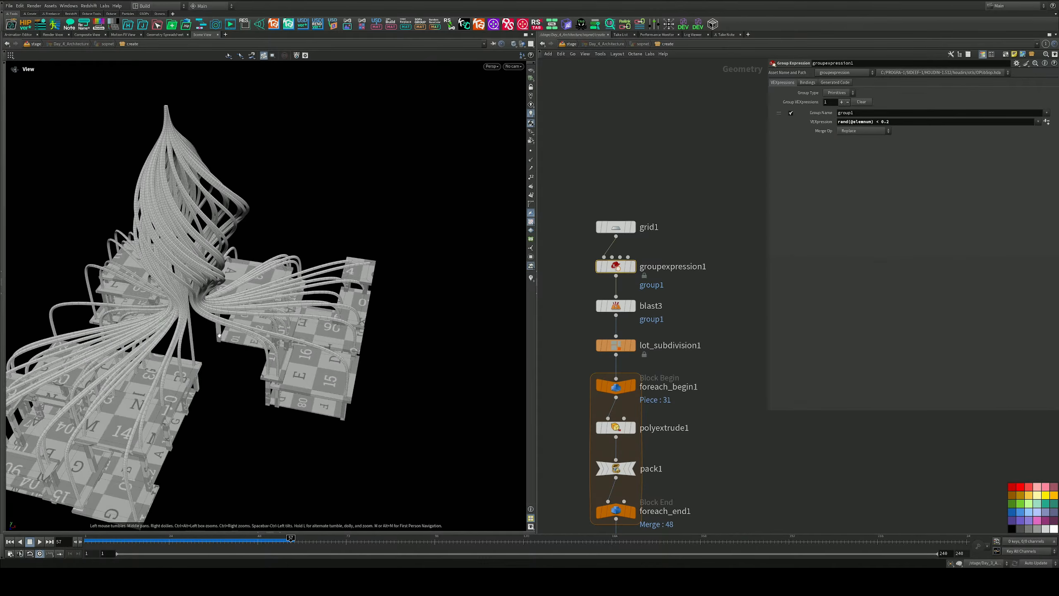
{"action": "scroll", "coordinate": [219, 336], "scroll_direction": "down", "scroll_amount": 5}
{"action": "middle_click_drag", "start_coordinate": [219, 336], "coordinate": [267, 304]}
{"action": "left_click_drag", "start_coordinate": [342, 308], "coordinate": [315, 277]}
{"action": "scroll", "coordinate": [325, 292], "scroll_direction": "up", "scroll_amount": 5}
Step: Make room below grid1 and insert a Group by Range node between grid1 and groupexpression1
{"action": "middle_click_drag", "start_coordinate": [662, 237], "coordinate": [670, 201]}
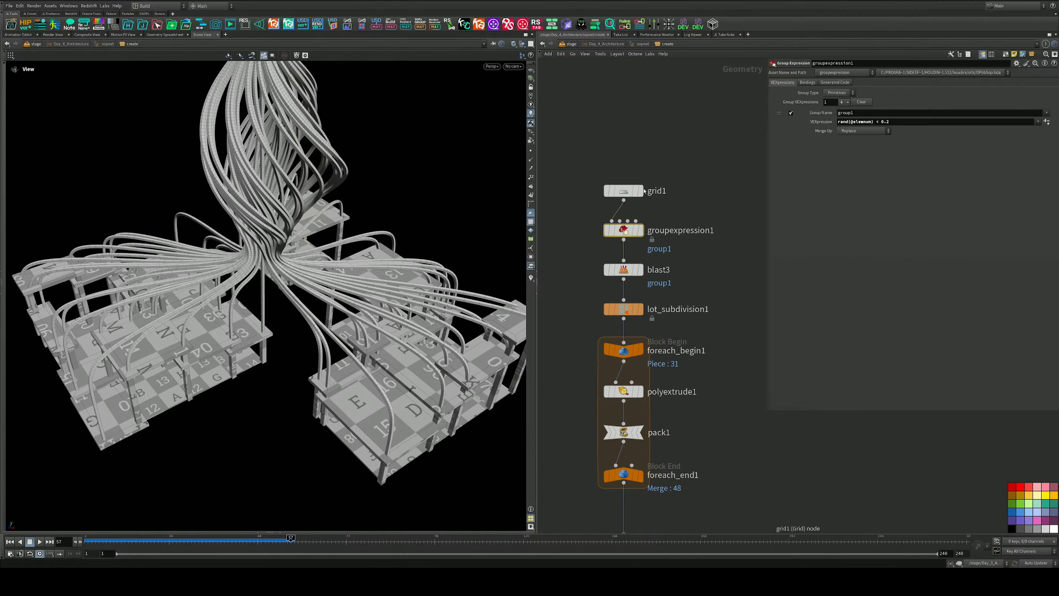
{"action": "left_click_drag", "start_coordinate": [644, 191], "coordinate": [644, 117]}
{"action": "mouse_move", "coordinate": [678, 165]}
{"action": "middle_mouse_down"}
{"action": "mouse_move", "coordinate": [606, 179]}
{"action": "mouse_move", "coordinate": [696, 172]}
{"action": "middle_mouse_up"}
{"action": "key", "text": "Tab"}
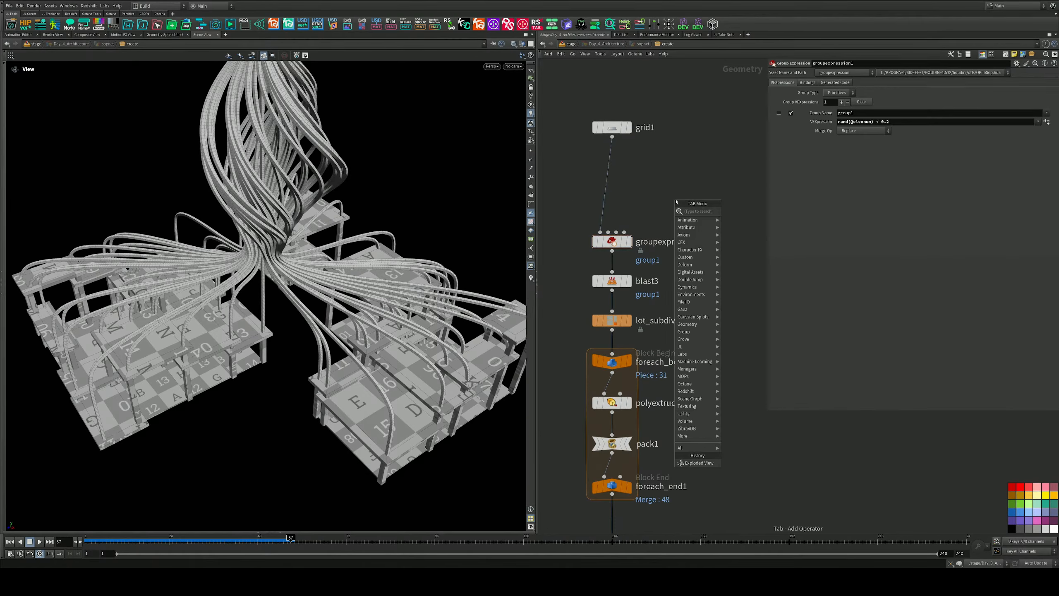
{"action": "type", "text": "grou"}
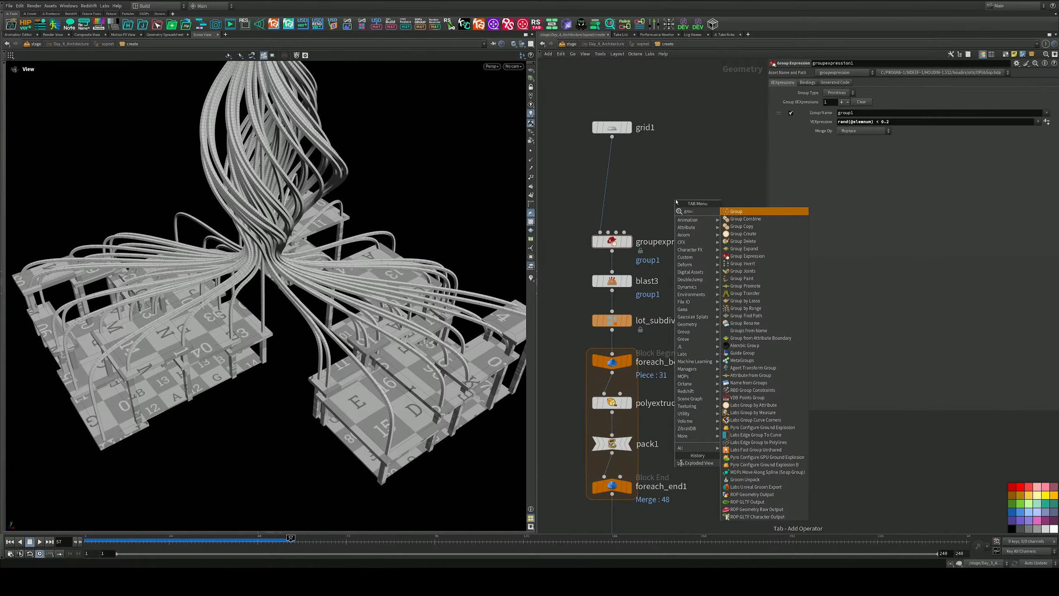
{"action": "left_click", "coordinate": [751, 309]}
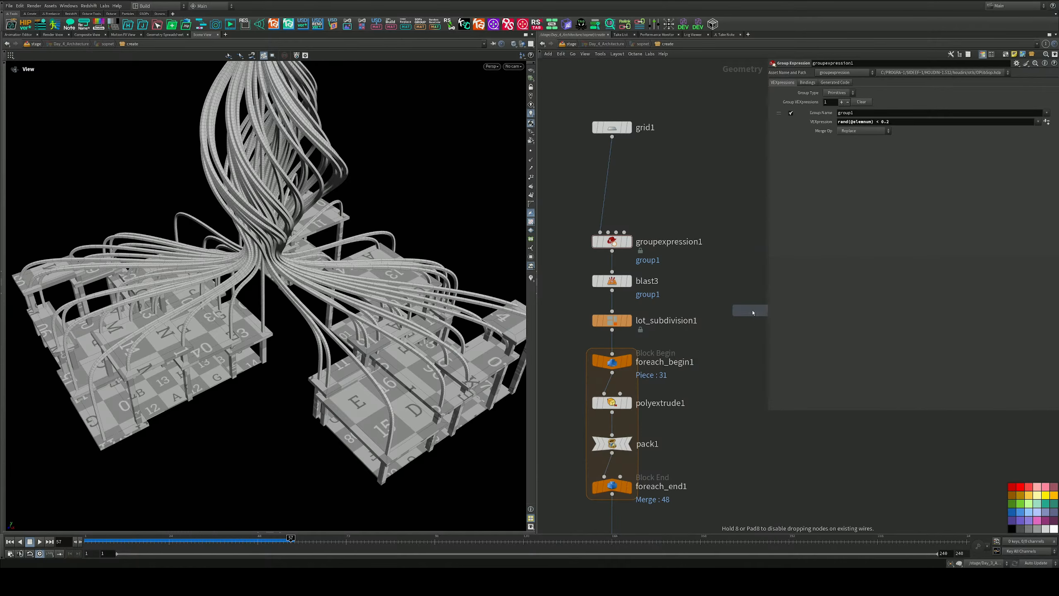
{"action": "left_click", "coordinate": [686, 178]}
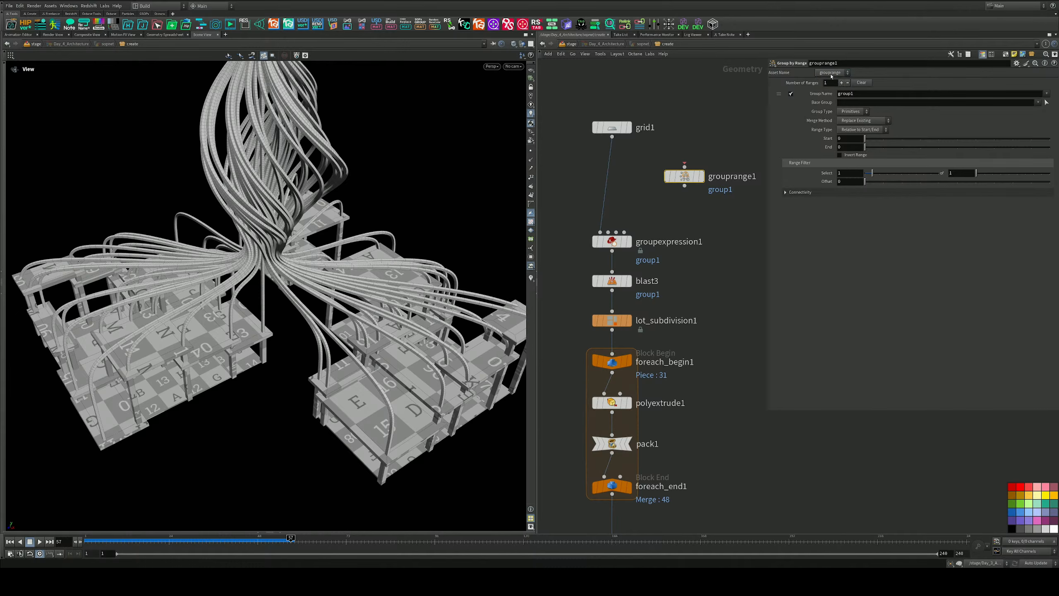
{"action": "left_click_drag", "start_coordinate": [697, 176], "coordinate": [620, 190]}
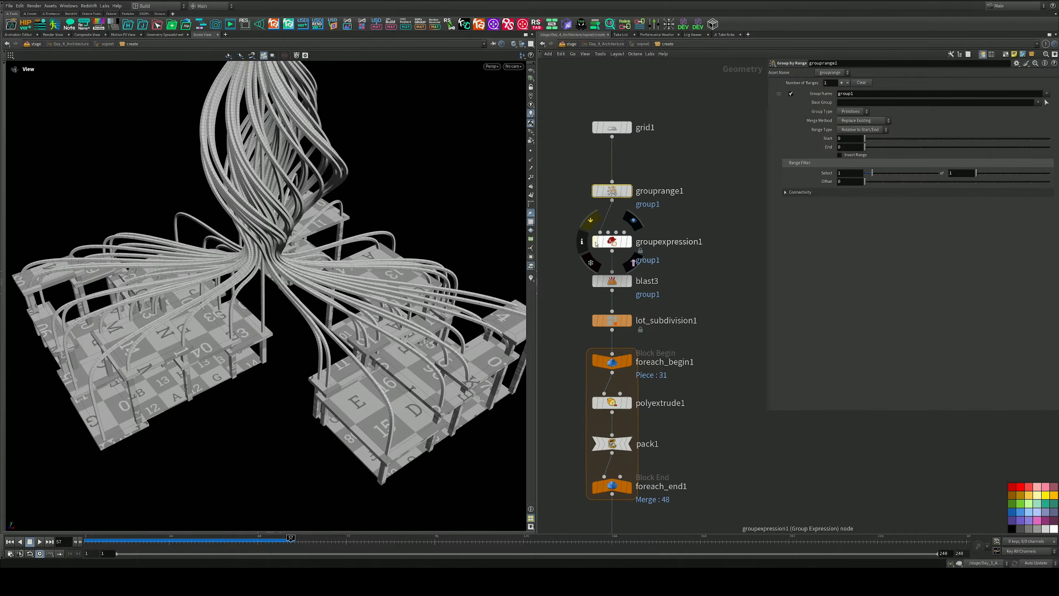
Step: Bypass groupexpression1, display the grouprange1 result, and check the grid1 parameters
{"action": "left_click", "coordinate": [590, 220]}
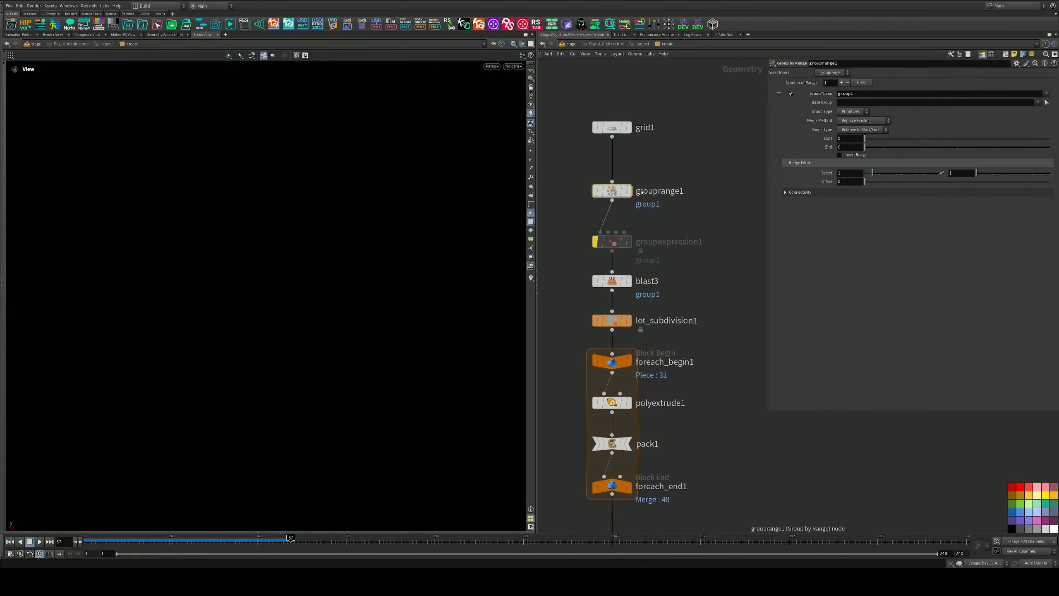
{"action": "left_click", "coordinate": [629, 192]}
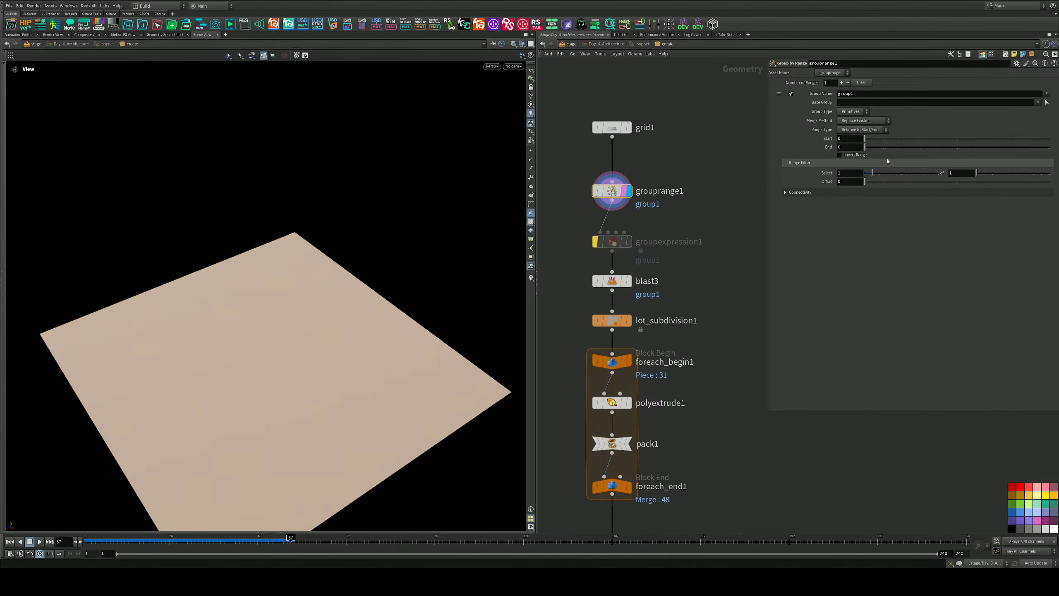
{"action": "left_click", "coordinate": [601, 130]}
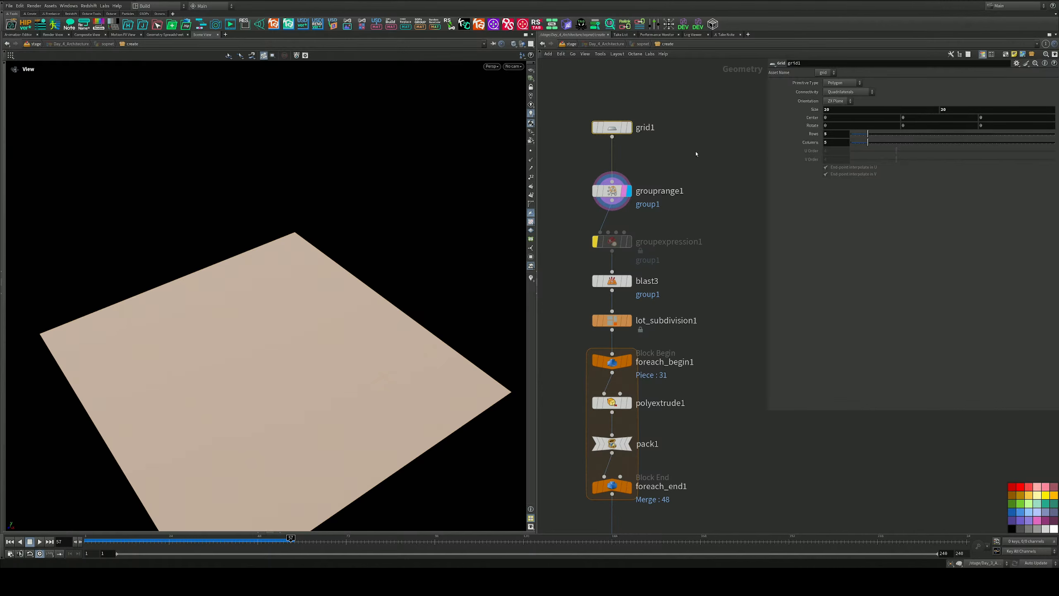
Step: Set grouprange1's start to 4 and end to 5, and adjust its range filter with an offset of 1
{"action": "left_click", "coordinate": [612, 191]}
{"action": "left_click_drag", "start_coordinate": [931, 138], "coordinate": [937, 138]}
{"action": "left_click_drag", "start_coordinate": [953, 148], "coordinate": [960, 155]}
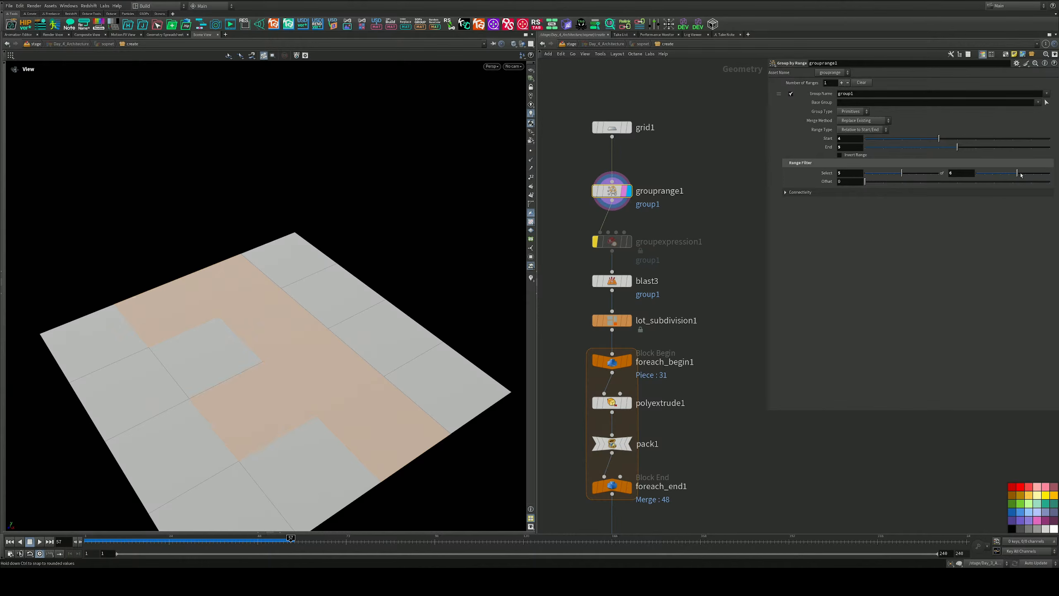
{"action": "mouse_move", "coordinate": [865, 182]}
{"action": "left_mouse_down"}
{"action": "mouse_move", "coordinate": [905, 184]}
{"action": "mouse_move", "coordinate": [882, 195]}
{"action": "left_mouse_up"}
Step: Display blast3 and retune grouprange1 to start 0, end 1 and offset 3 with a new range filter
{"action": "middle_click_drag", "start_coordinate": [665, 274], "coordinate": [679, 211]}
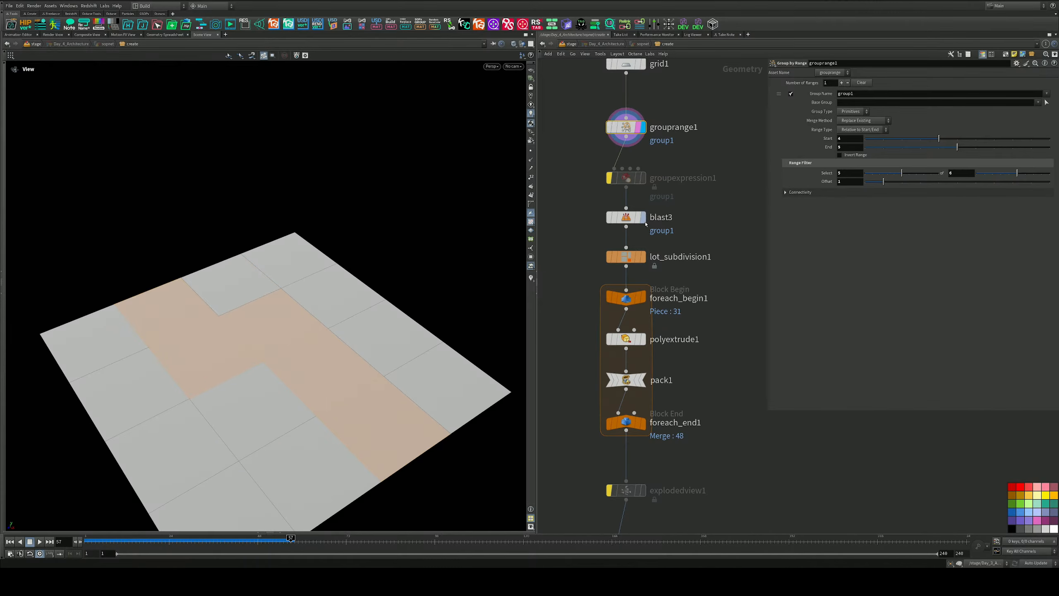
{"action": "left_click", "coordinate": [643, 217]}
{"action": "left_click_drag", "start_coordinate": [884, 182], "coordinate": [1014, 185]}
{"action": "left_click_drag", "start_coordinate": [940, 139], "coordinate": [889, 177]}
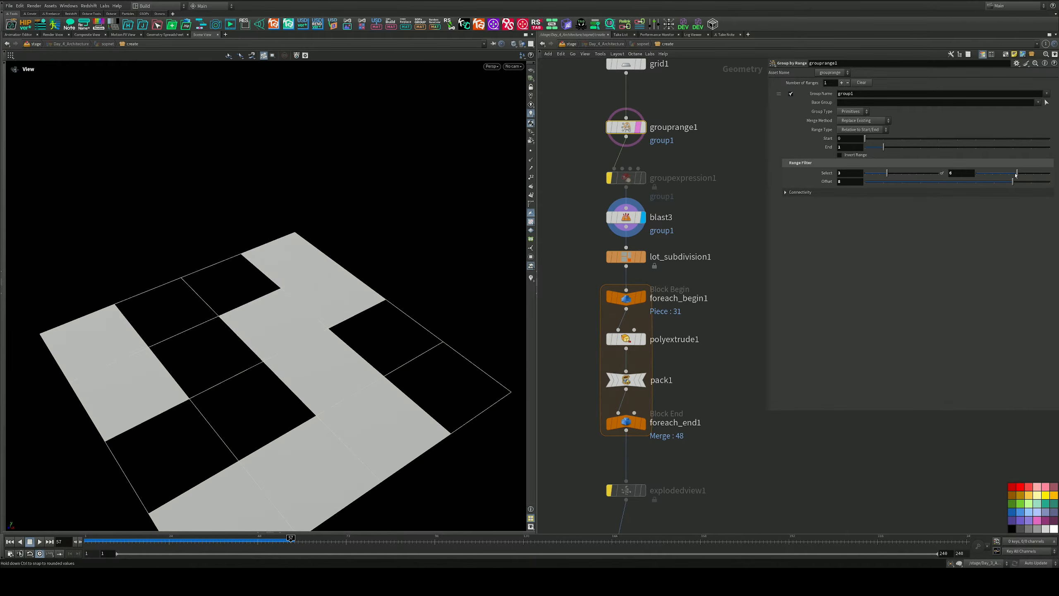
{"action": "left_click_drag", "start_coordinate": [1017, 172], "coordinate": [921, 185]}
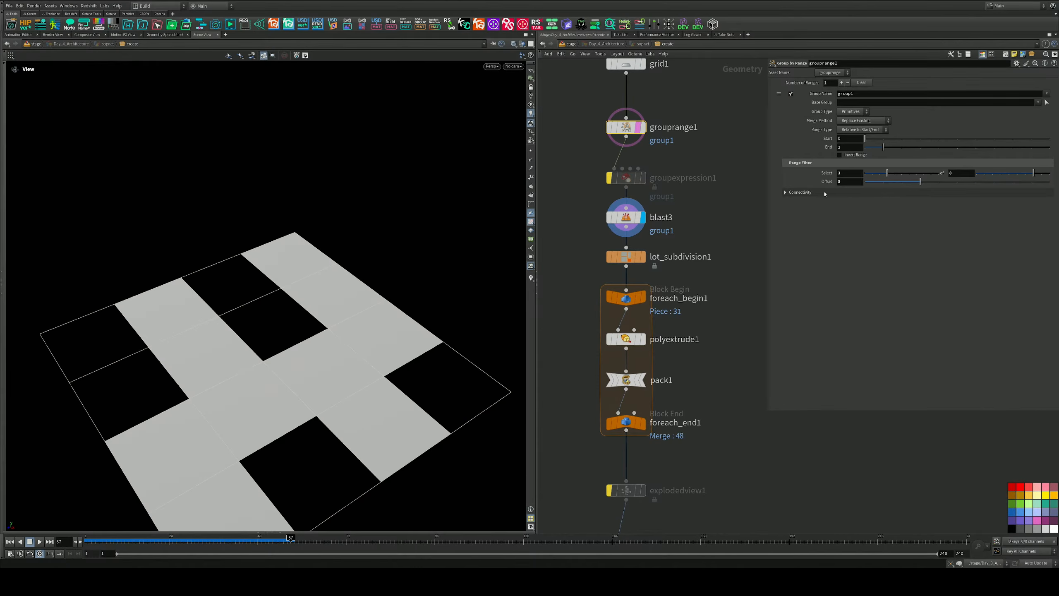
Step: Display the lot_subdivision1 result on the remaining grid cells
{"action": "middle_click_drag", "start_coordinate": [713, 236], "coordinate": [707, 147]}
{"action": "left_click", "coordinate": [639, 169]}
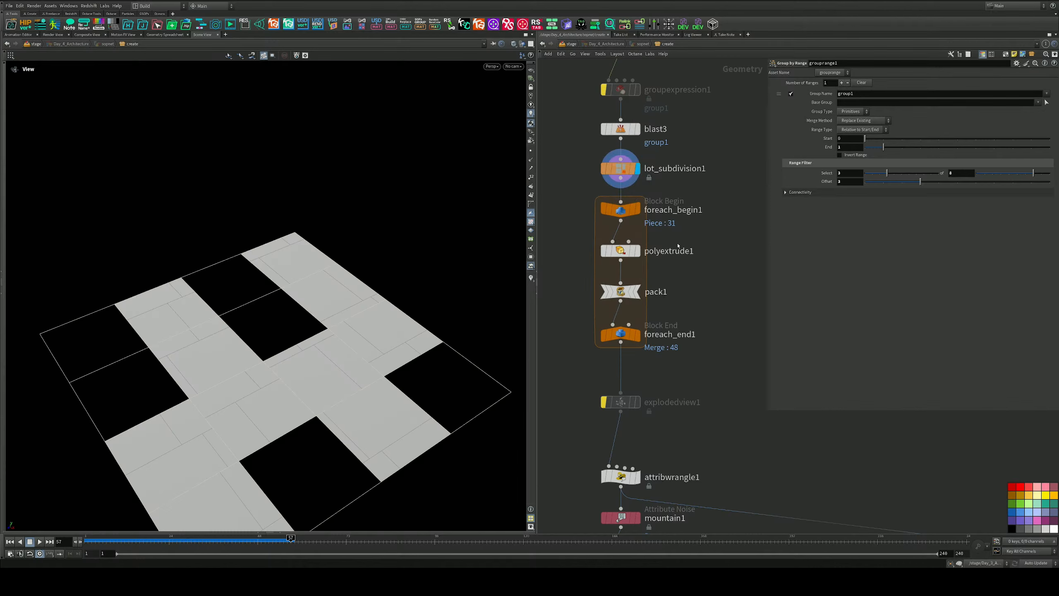
Step: Display the output0 node's result and view the whole structure from a lower angle
{"action": "middle_click_drag", "start_coordinate": [661, 370], "coordinate": [678, 289]}
{"action": "scroll", "coordinate": [677, 289], "scroll_direction": "down", "scroll_amount": 4}
{"action": "scroll", "coordinate": [704, 333], "scroll_direction": "down", "scroll_amount": 10}
{"action": "middle_click_drag", "start_coordinate": [706, 360], "coordinate": [691, 274]}
{"action": "scroll", "coordinate": [691, 276], "scroll_direction": "up", "scroll_amount": 10}
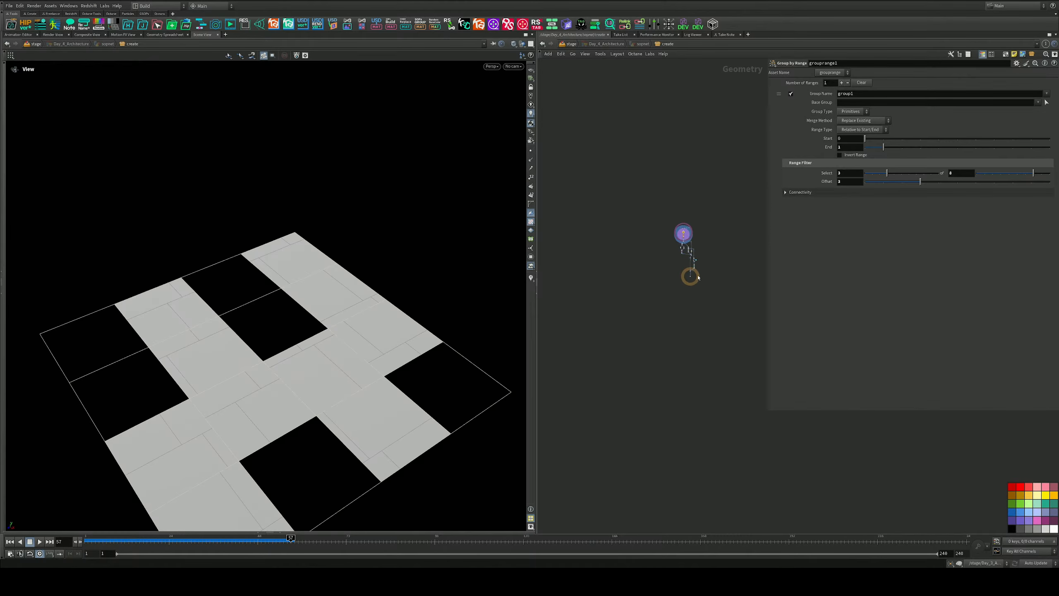
{"action": "scroll", "coordinate": [687, 304], "scroll_direction": "up", "scroll_amount": 3}
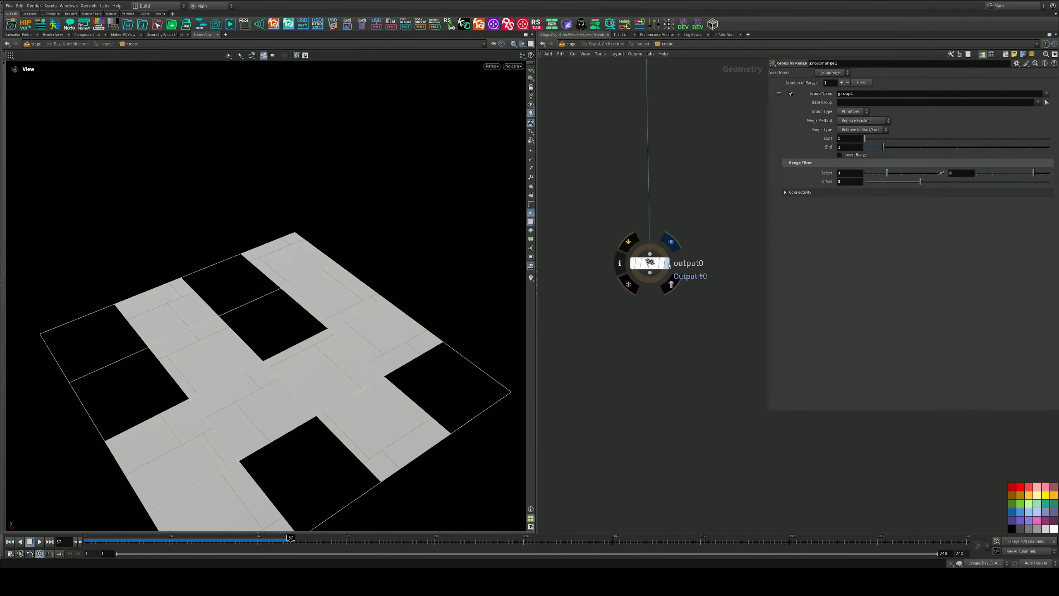
{"action": "left_click", "coordinate": [666, 263]}
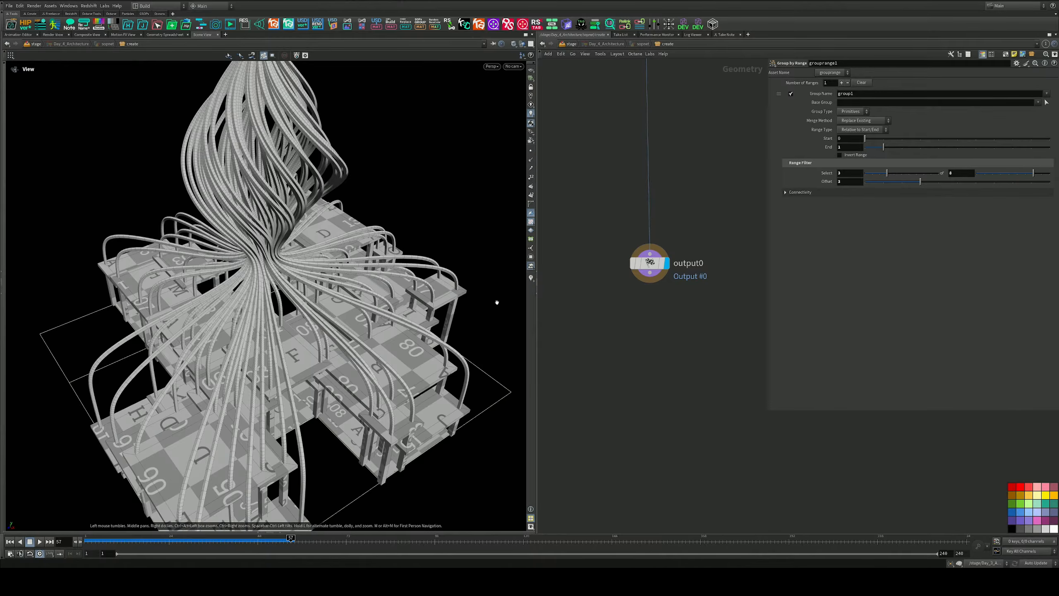
{"action": "left_click_drag", "start_coordinate": [267, 301], "coordinate": [250, 248]}
{"action": "scroll", "coordinate": [187, 239], "scroll_direction": "down", "scroll_amount": 5}
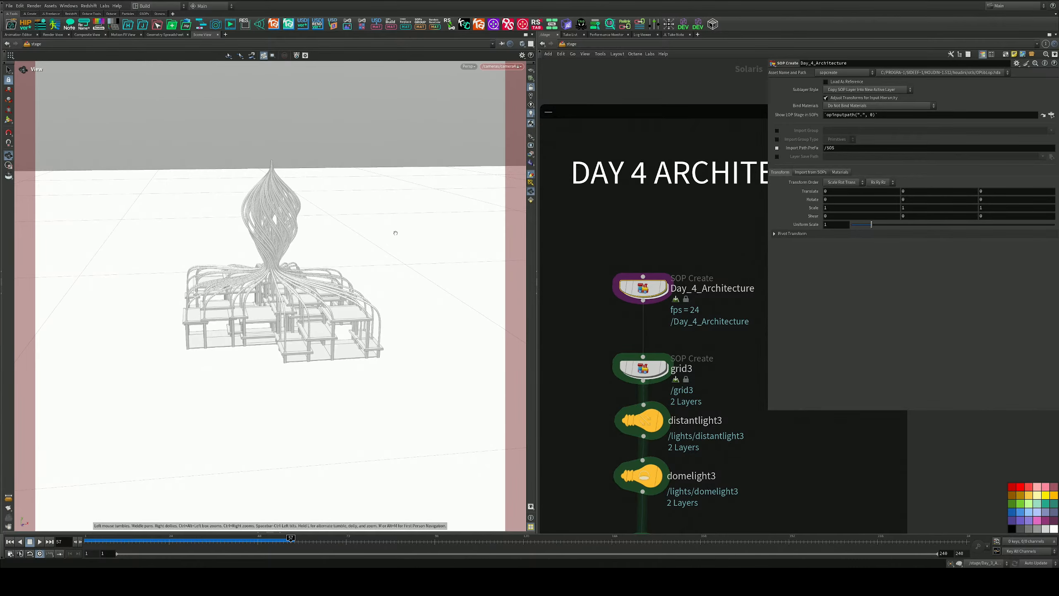
Step: Frame the Day_4_Architecture model at stage level and preview it with the Karma CPU renderer
{"action": "left_click_drag", "start_coordinate": [317, 267], "coordinate": [294, 287]}
{"action": "scroll", "coordinate": [295, 287], "scroll_direction": "up", "scroll_amount": 6}
{"action": "scroll", "coordinate": [317, 267], "scroll_direction": "down", "scroll_amount": 4}
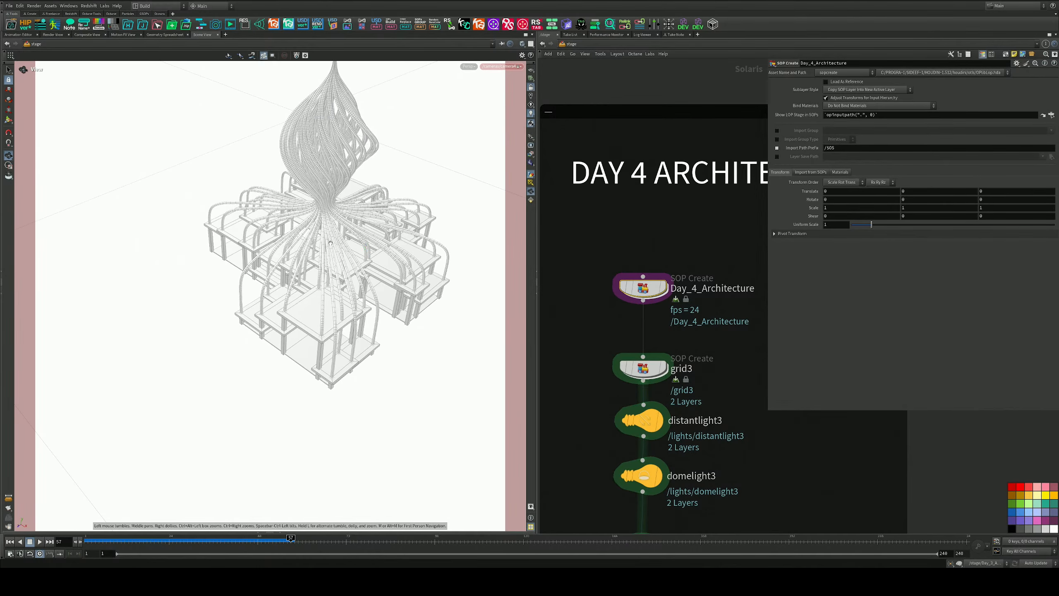
{"action": "middle_click_drag", "start_coordinate": [341, 229], "coordinate": [305, 280]}
{"action": "left_click_drag", "start_coordinate": [304, 281], "coordinate": [301, 283]}
{"action": "scroll", "coordinate": [319, 263], "scroll_direction": "down", "scroll_amount": 1}
{"action": "scroll", "coordinate": [321, 265], "scroll_direction": "up", "scroll_amount": 3}
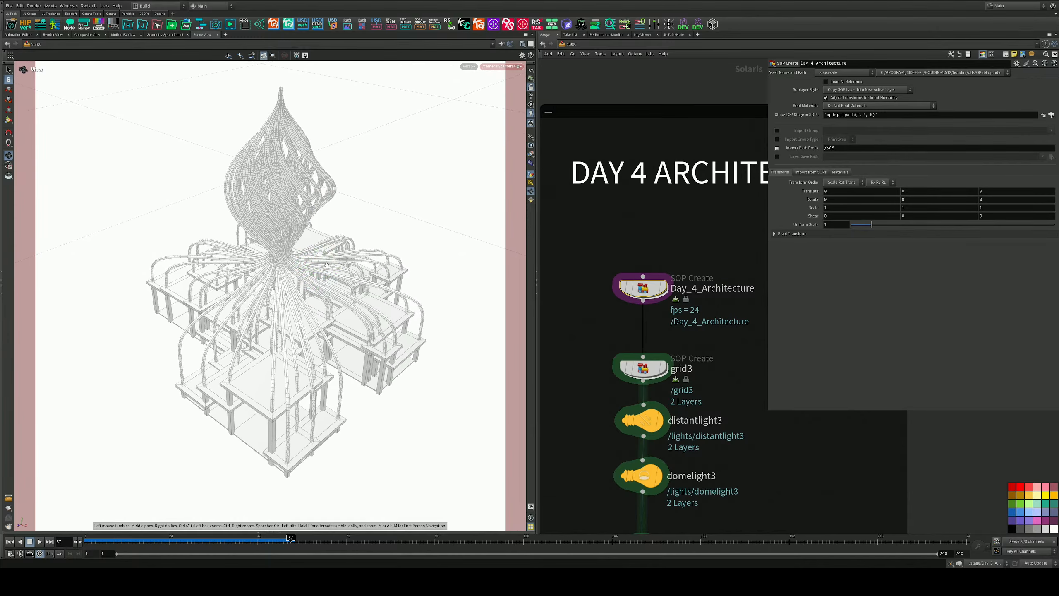
{"action": "middle_click_drag", "start_coordinate": [322, 264], "coordinate": [309, 276]}
{"action": "left_click", "coordinate": [468, 66]}
{"action": "left_click", "coordinate": [474, 101]}
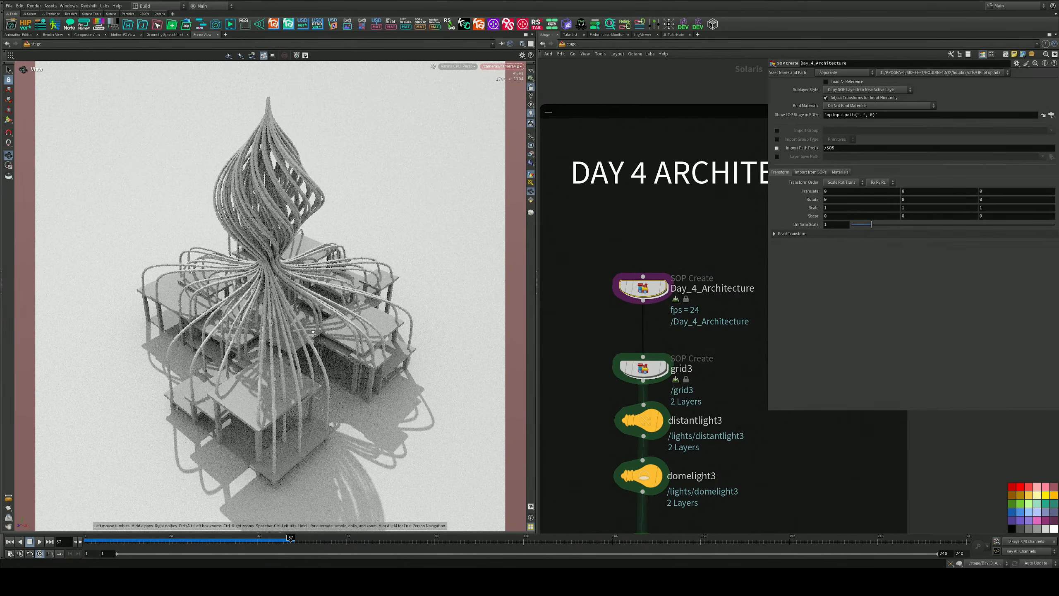
{"action": "left_click_drag", "start_coordinate": [320, 339], "coordinate": [314, 306]}
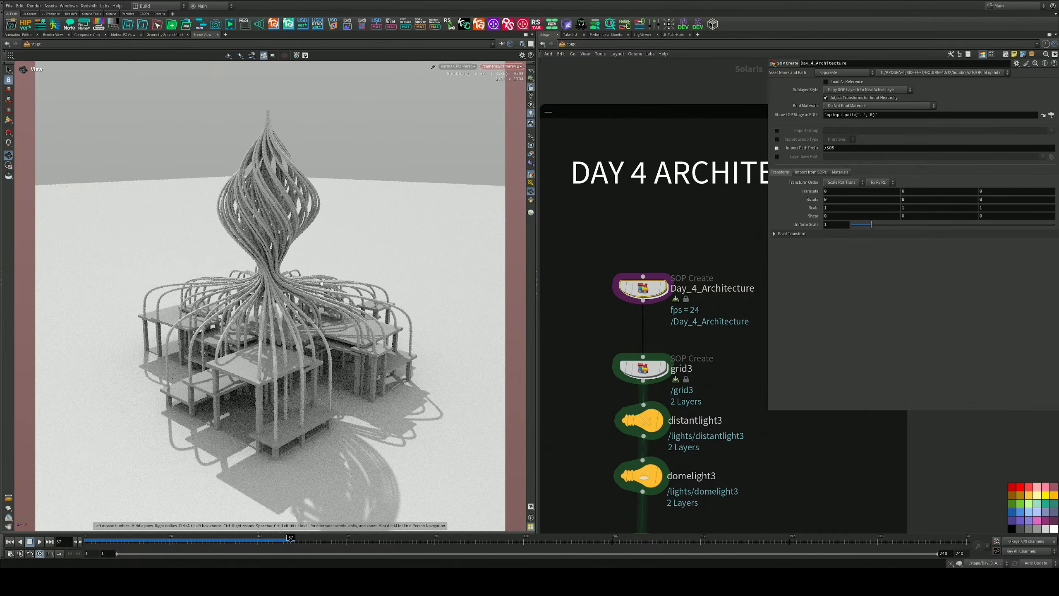
Step: Return the viewport to the Houdini VK renderer and go inside the Day_4_Architecture node's network
{"action": "left_click", "coordinate": [458, 66]}
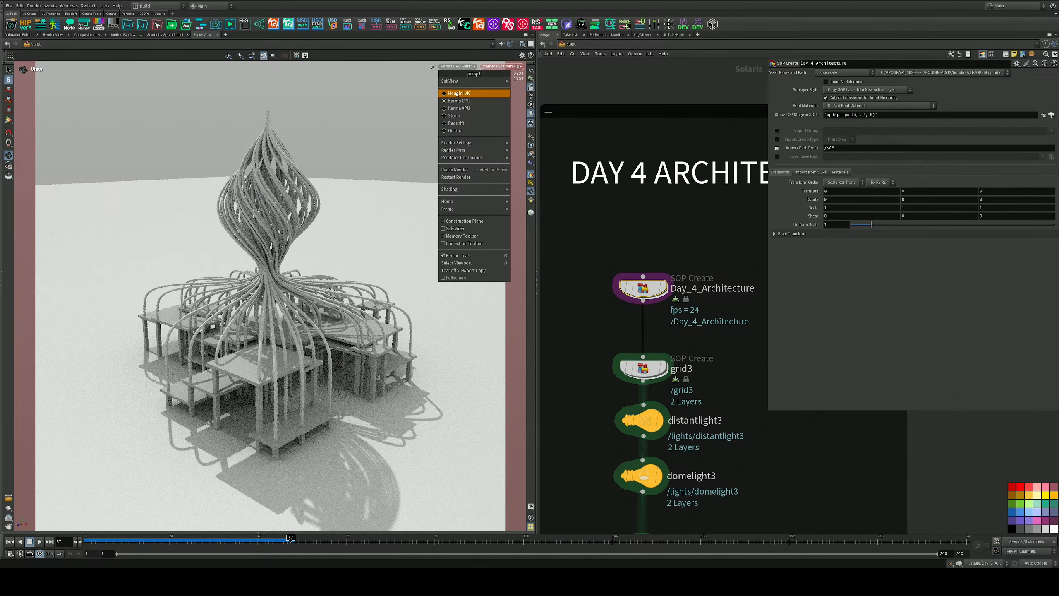
{"action": "left_click", "coordinate": [474, 94]}
{"action": "middle_click_drag", "start_coordinate": [674, 328], "coordinate": [647, 178]}
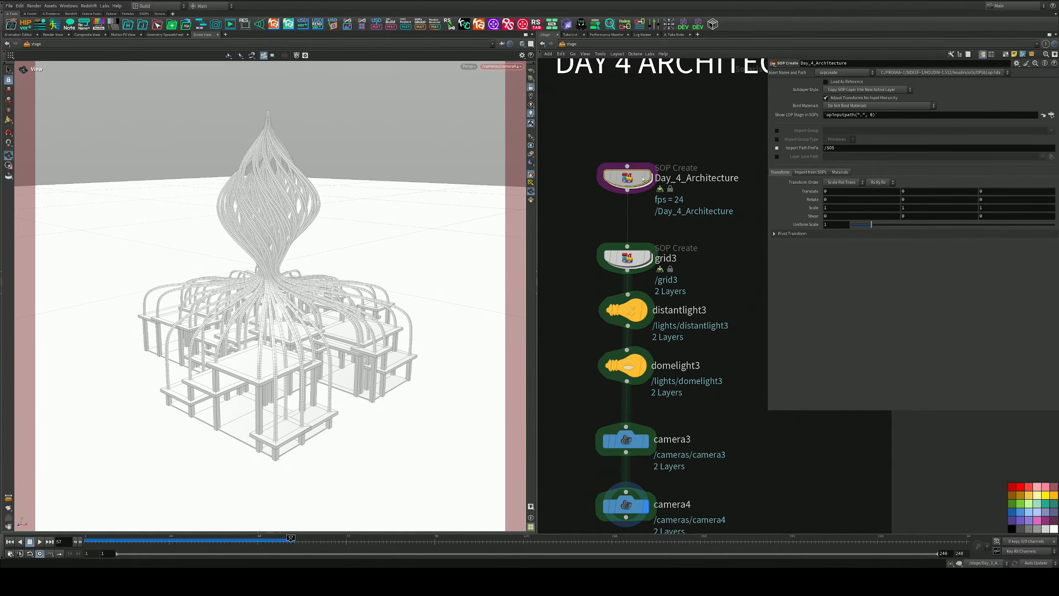
{"action": "double_click", "coordinate": [643, 179]}
{"action": "key", "text": "h"}
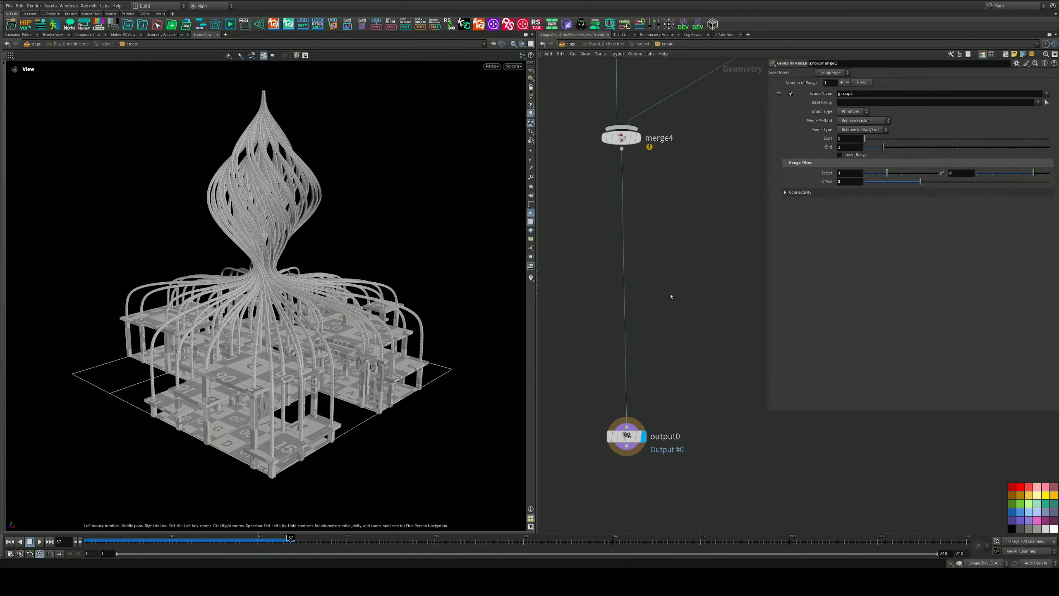
Step: Display the result of normal5 at the end of the twisted strand branch
{"action": "middle_click_drag", "start_coordinate": [663, 197], "coordinate": [641, 375]}
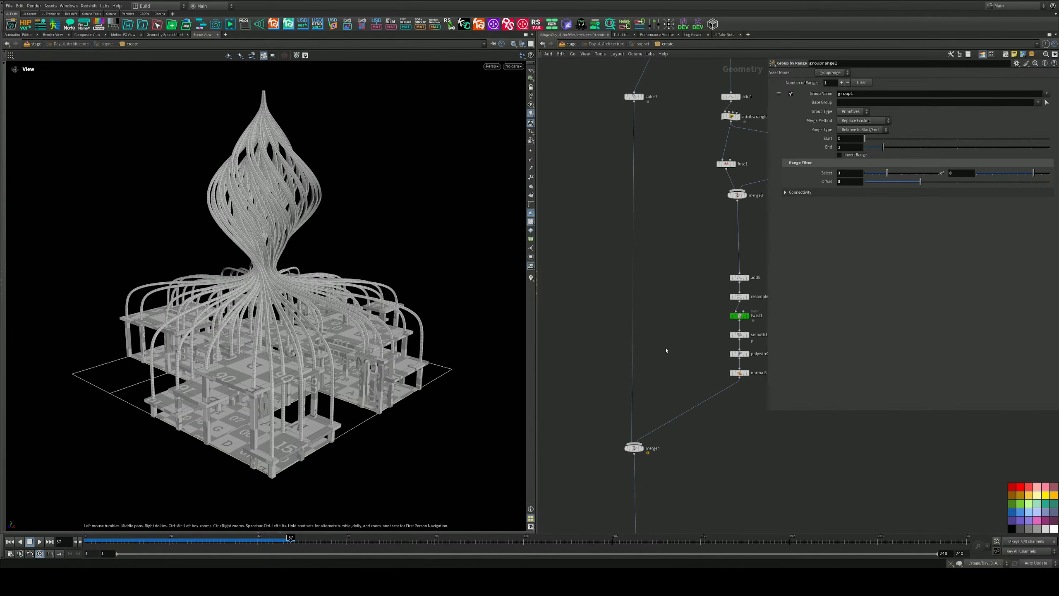
{"action": "scroll", "coordinate": [711, 362], "scroll_direction": "up", "scroll_amount": 5}
{"action": "middle_click_drag", "start_coordinate": [760, 370], "coordinate": [633, 351]}
{"action": "left_click", "coordinate": [674, 367]}
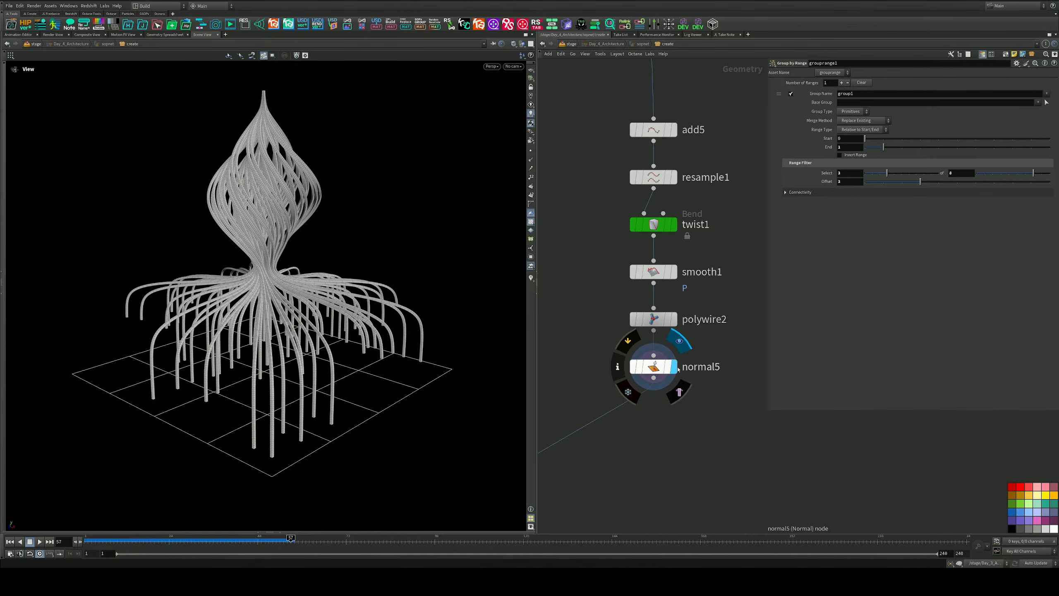
{"action": "middle_click_drag", "start_coordinate": [591, 418], "coordinate": [622, 355]}
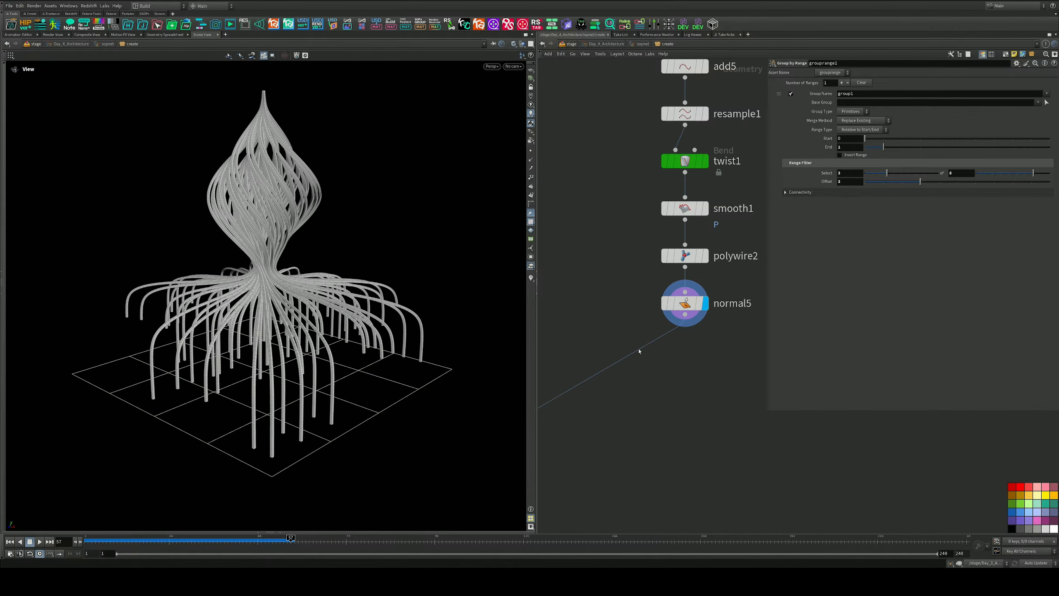
{"action": "scroll", "coordinate": [638, 351], "scroll_direction": "up", "scroll_amount": 2}
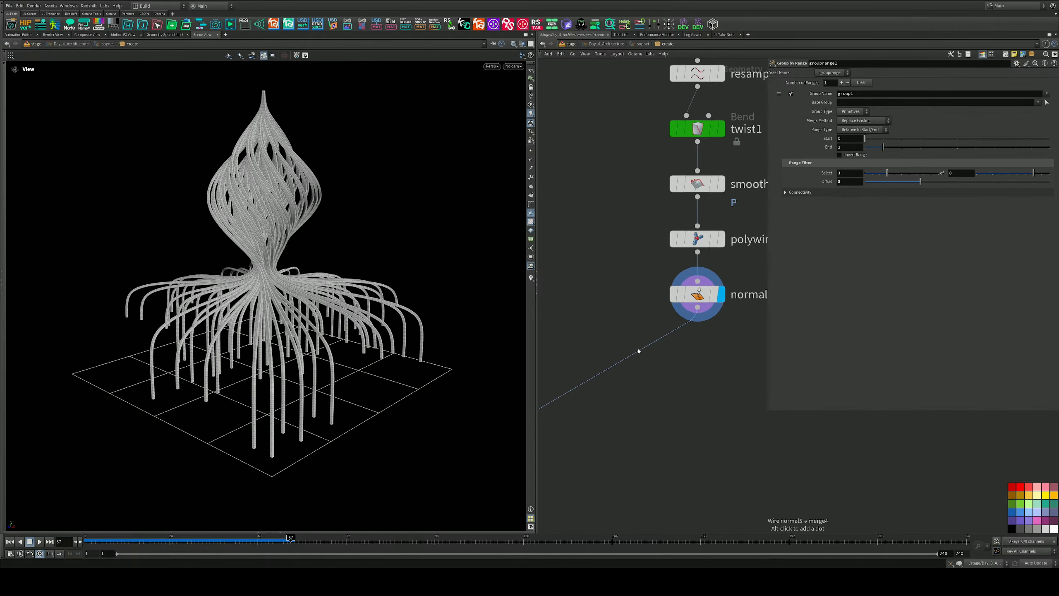
{"action": "middle_click_drag", "start_coordinate": [627, 314], "coordinate": [600, 390]}
{"action": "scroll", "coordinate": [600, 363], "scroll_direction": "down", "scroll_amount": 2}
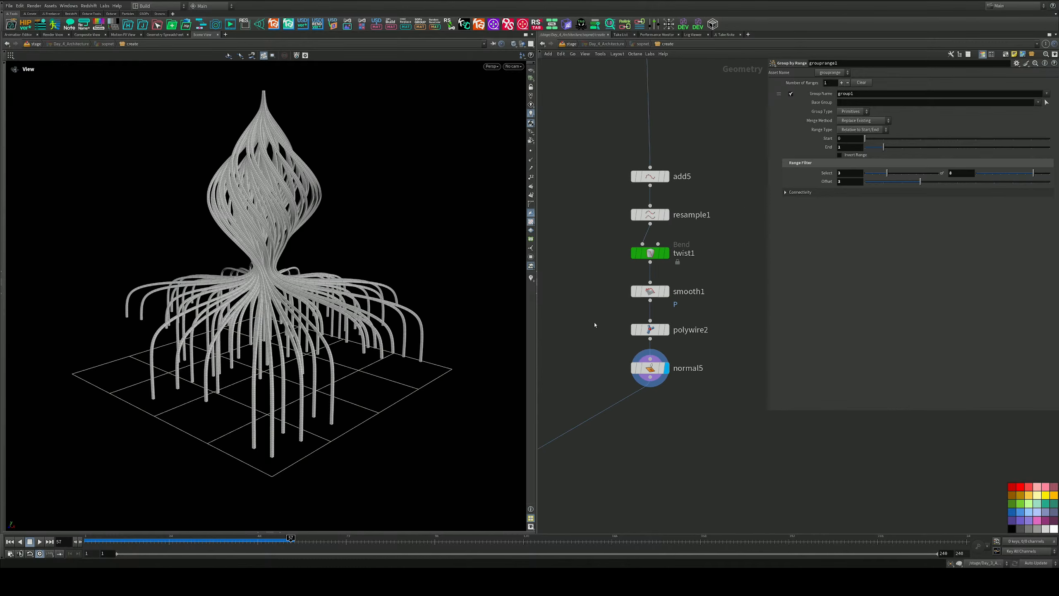
Step: Display the add5 lines and move the add5 node up to leave room above resample1
{"action": "scroll", "coordinate": [651, 208], "scroll_direction": "up", "scroll_amount": 2}
{"action": "left_click", "coordinate": [676, 162]}
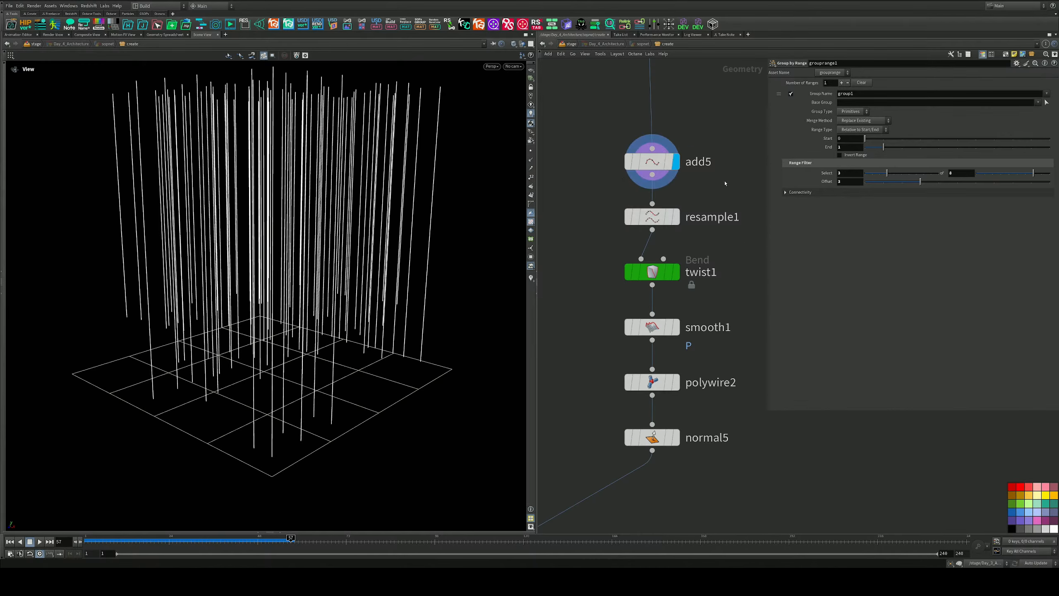
{"action": "middle_click_drag", "start_coordinate": [671, 171], "coordinate": [668, 272]}
{"action": "left_click_drag", "start_coordinate": [646, 263], "coordinate": [647, 161]}
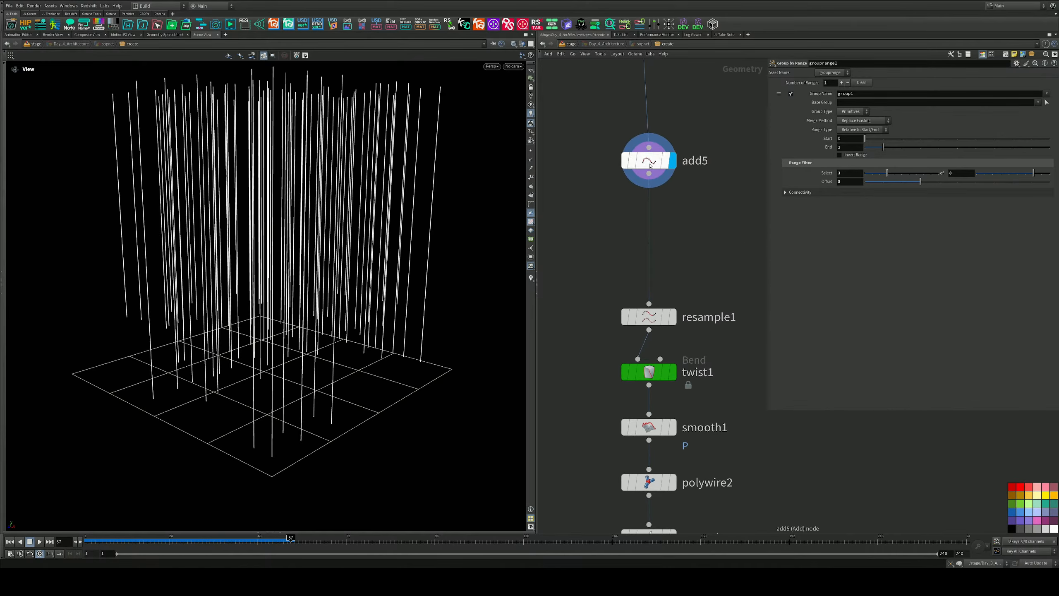
{"action": "middle_click_drag", "start_coordinate": [710, 229], "coordinate": [709, 140]}
{"action": "mouse_move", "coordinate": [678, 237]}
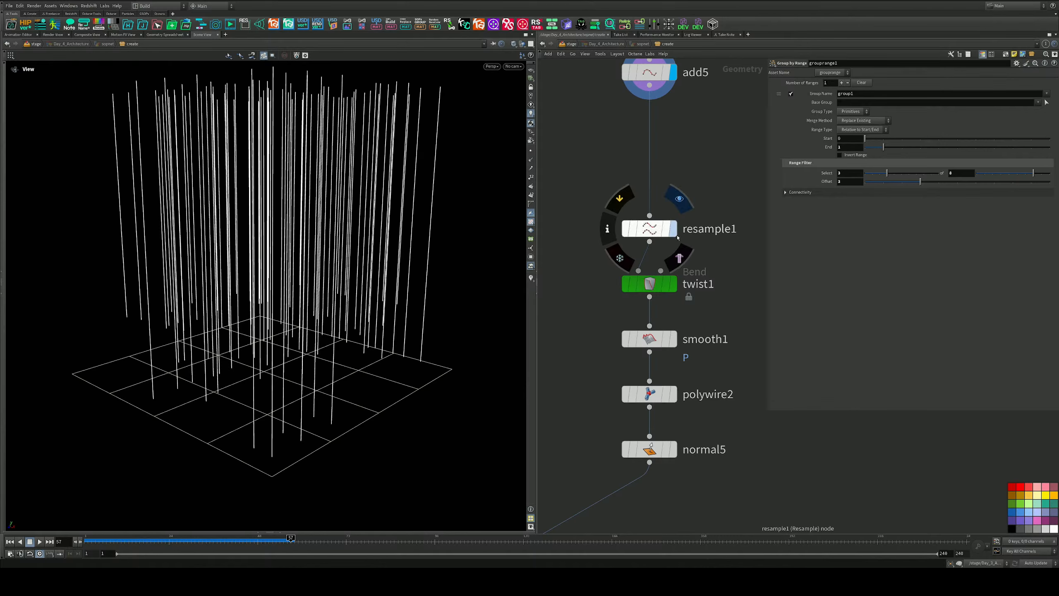
{"action": "mouse_move", "coordinate": [671, 397]}
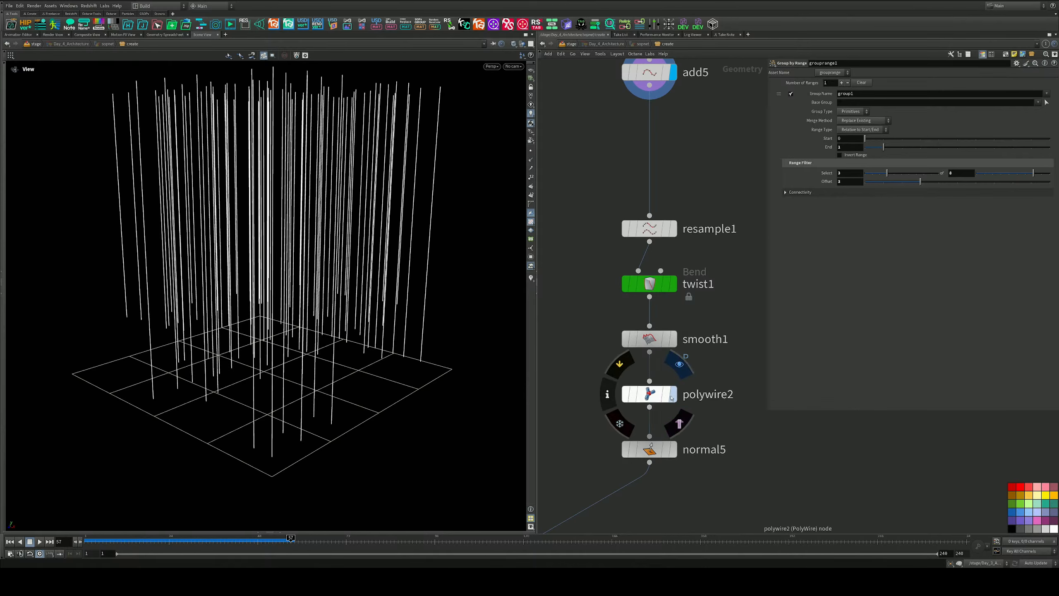
{"action": "middle_click_drag", "start_coordinate": [686, 140], "coordinate": [691, 265]}
{"action": "middle_click_drag", "start_coordinate": [663, 213], "coordinate": [649, 125]}
{"action": "key", "text": "Tab"}
{"action": "type", "text": "ra"}
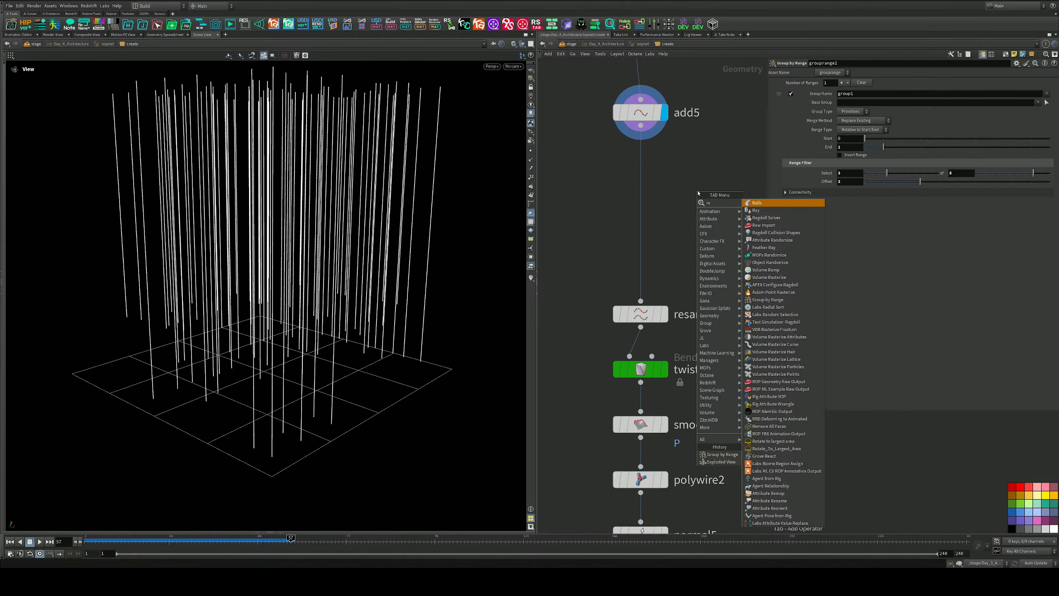
{"action": "key", "text": "Down"}
{"action": "key", "text": "Down"}
{"action": "key", "text": "Down"}
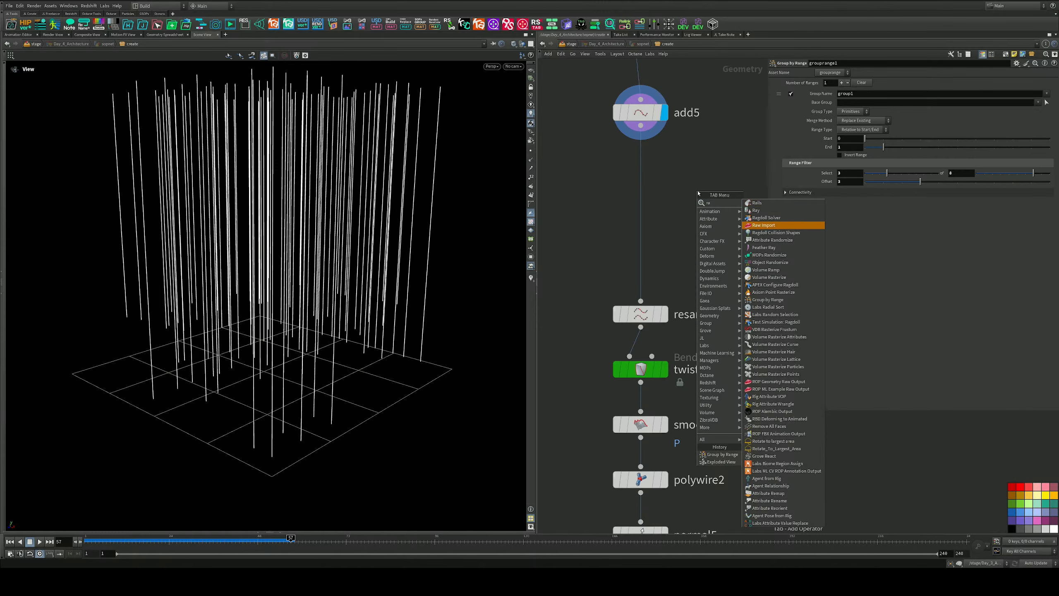
{"action": "key", "text": "Escape"}
Step: Insert an Attribute Randomize node between add5 and resample1 and display its random Cd colours on the lines
{"action": "key", "text": "Tab"}
{"action": "type", "text": "attrand"}
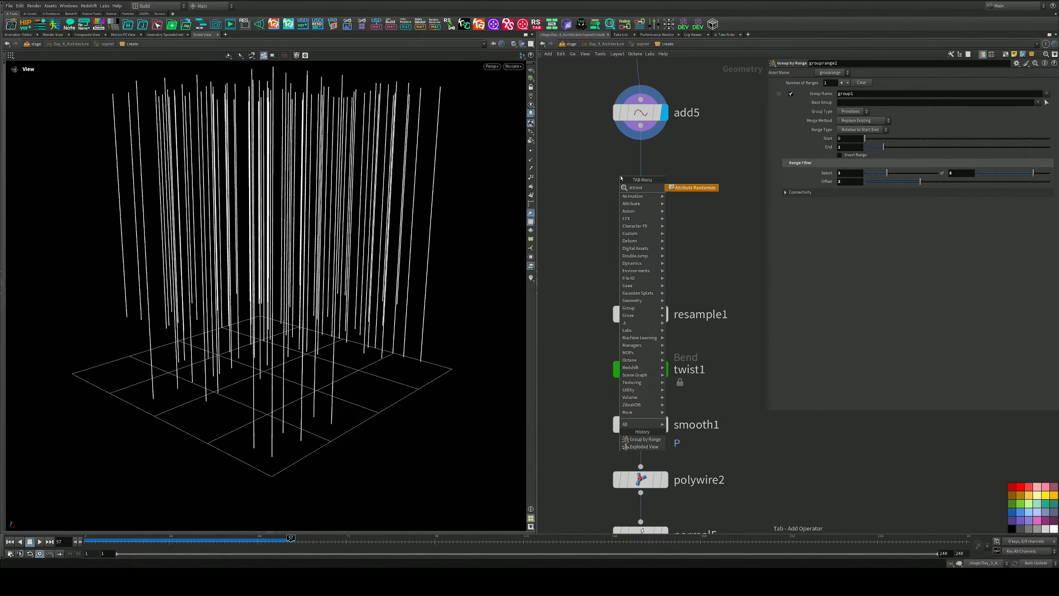
{"action": "key", "text": "Return"}
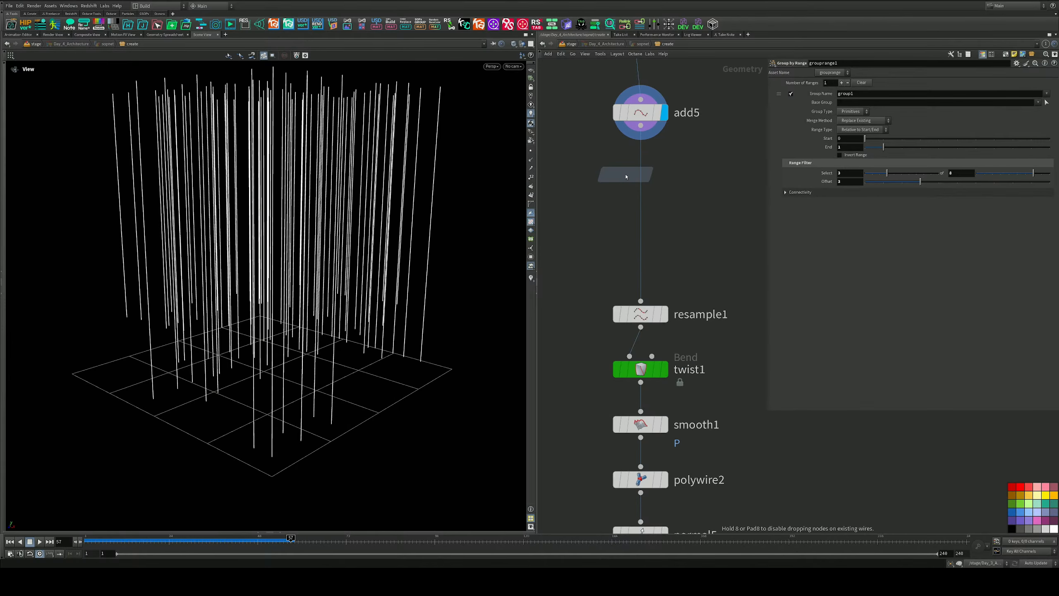
{"action": "left_click", "coordinate": [643, 188]}
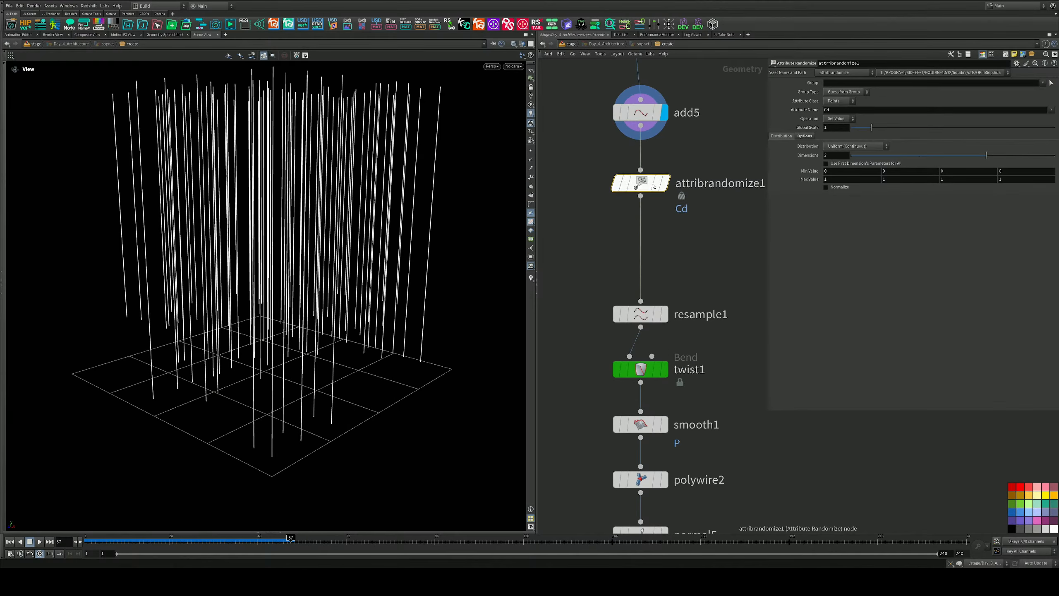
{"action": "left_click", "coordinate": [666, 184]}
{"action": "left_click_drag", "start_coordinate": [488, 221], "coordinate": [371, 256]}
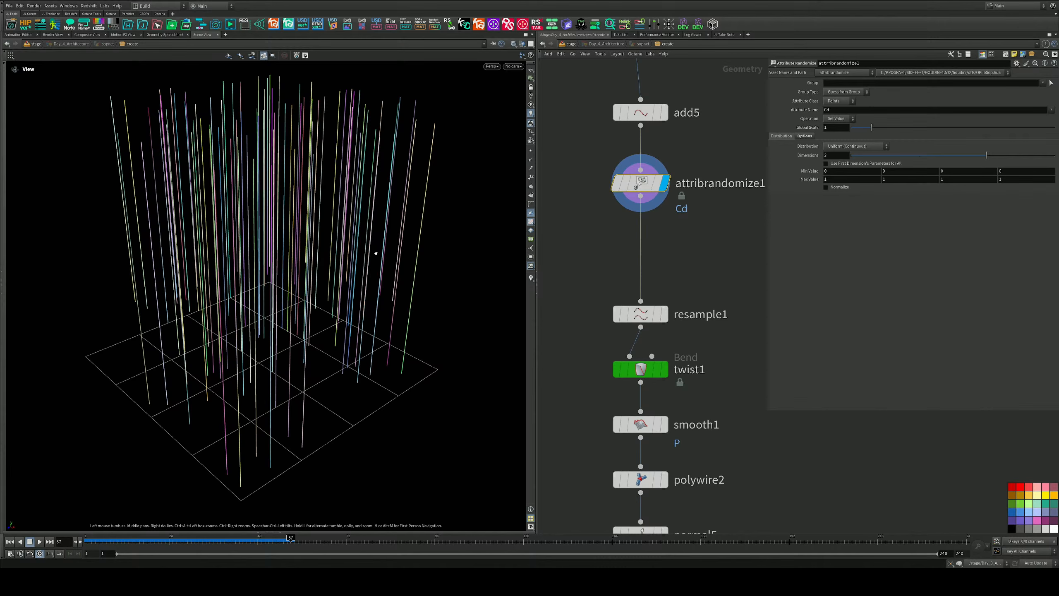
Step: Display resample1, polywire2 and normal5 in turn to check the random colours down the strand branch
{"action": "left_click", "coordinate": [667, 318]}
{"action": "middle_click_drag", "start_coordinate": [679, 383], "coordinate": [684, 255]}
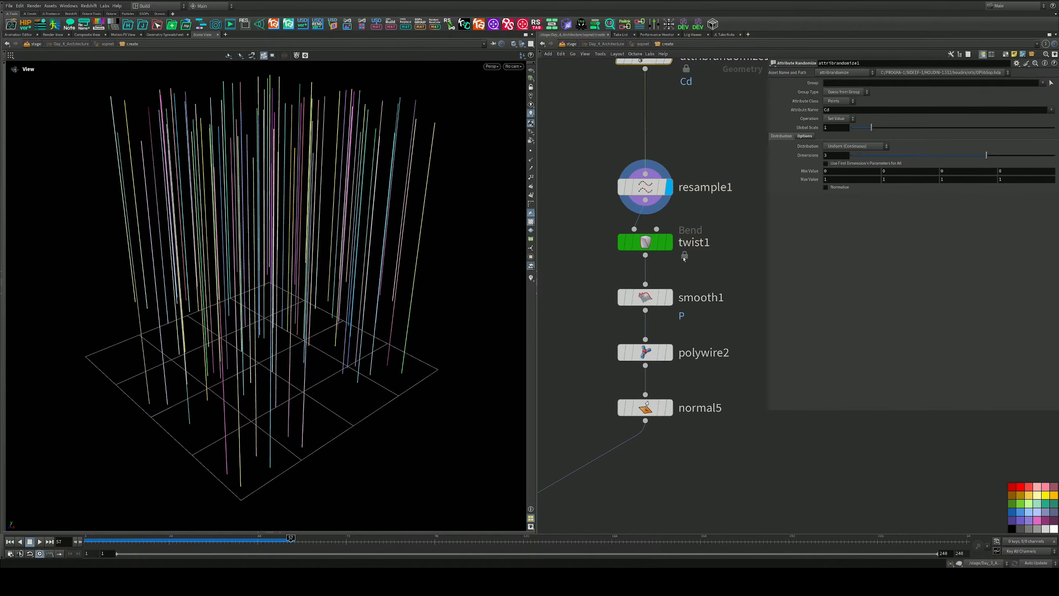
{"action": "left_click", "coordinate": [670, 353]}
{"action": "middle_click_drag", "start_coordinate": [674, 408], "coordinate": [682, 291]}
{"action": "left_click", "coordinate": [677, 290]}
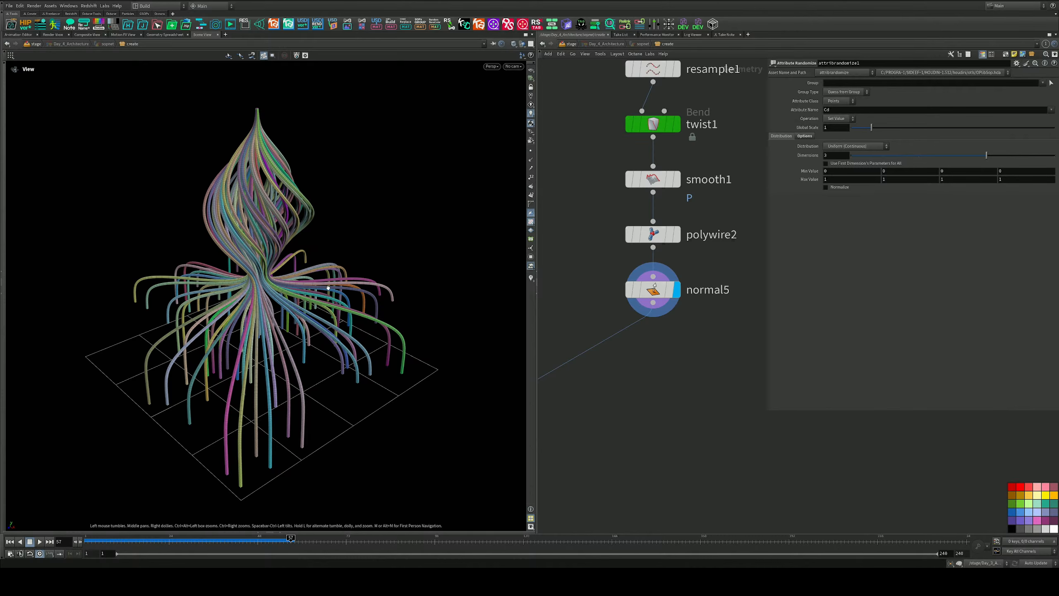
{"action": "left_click_drag", "start_coordinate": [272, 283], "coordinate": [263, 282]}
Step: Display merge4 to view the coloured strands combined with the building geometry
{"action": "middle_click_drag", "start_coordinate": [567, 425], "coordinate": [764, 284]}
{"action": "scroll", "coordinate": [682, 326], "scroll_direction": "down", "scroll_amount": 2}
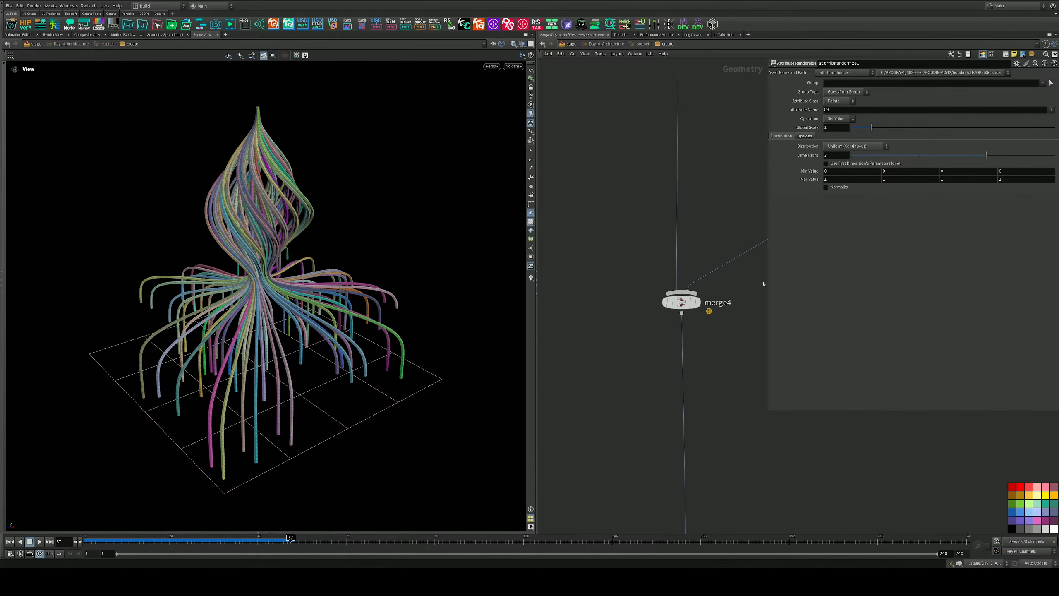
{"action": "left_click", "coordinate": [699, 303]}
{"action": "middle_click_drag", "start_coordinate": [716, 297], "coordinate": [668, 288]}
{"action": "middle_click_drag", "start_coordinate": [738, 213], "coordinate": [648, 339]}
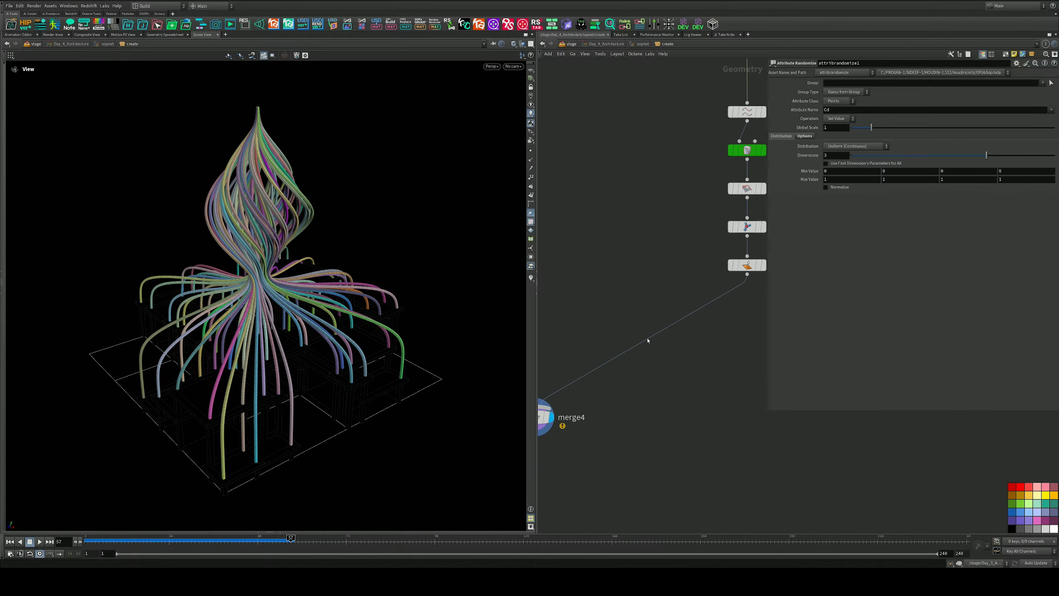
{"action": "middle_click_drag", "start_coordinate": [709, 317], "coordinate": [636, 367]}
{"action": "key", "text": "Tab"}
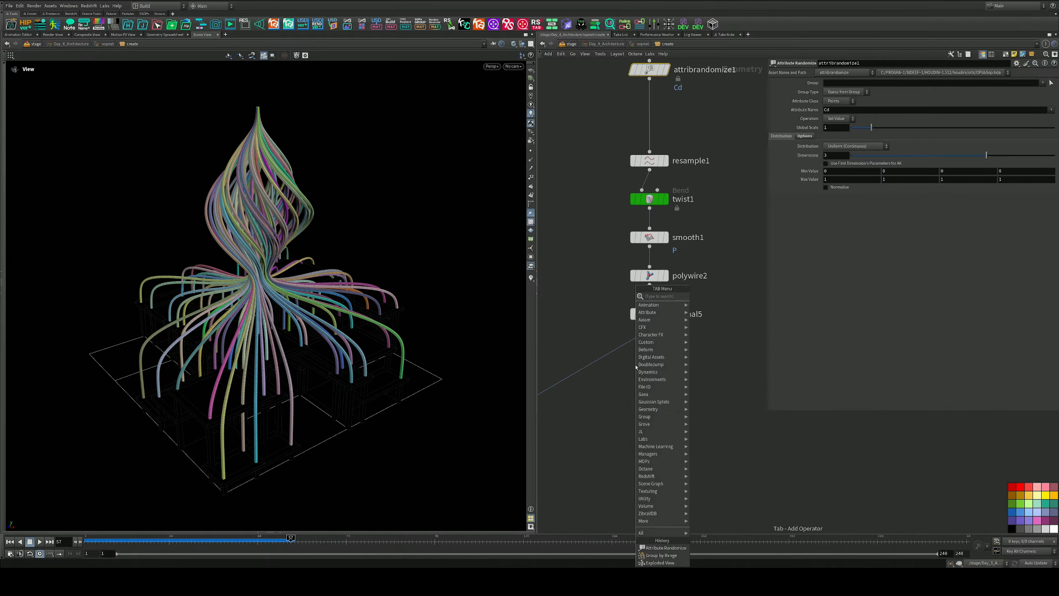
{"action": "key", "text": "Escape"}
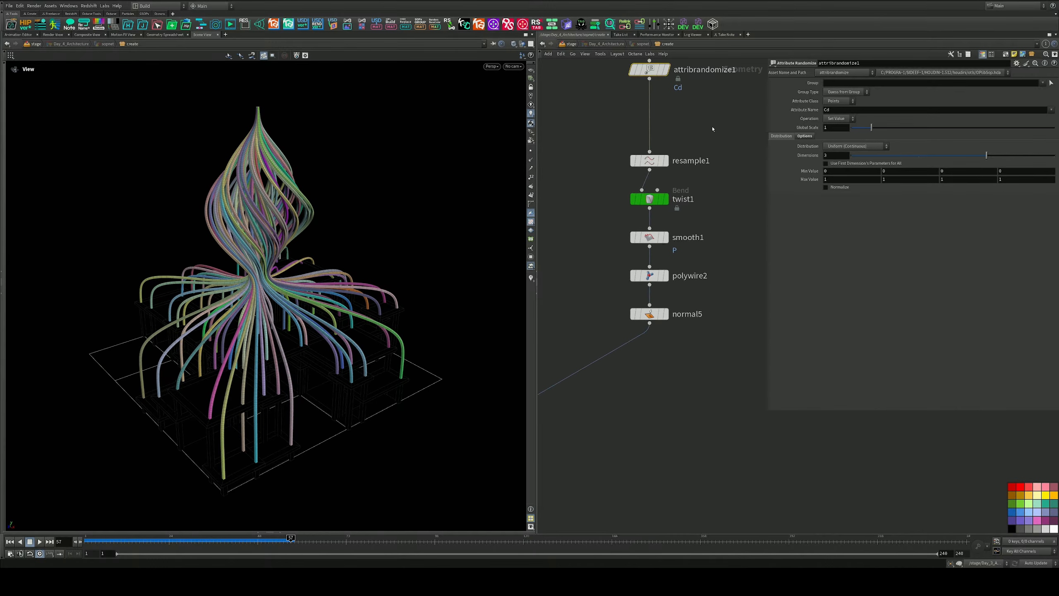
Step: Examine the seed and visualization options of attribrandomize1, and return to its distribution settings
{"action": "middle_click_drag", "start_coordinate": [735, 175], "coordinate": [714, 290]}
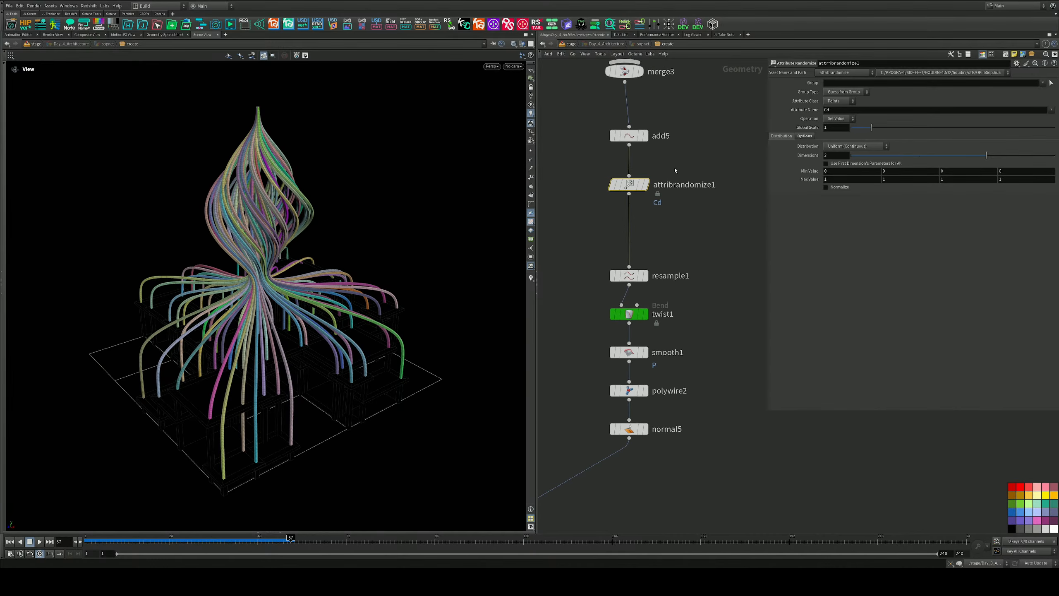
{"action": "left_click", "coordinate": [805, 137]}
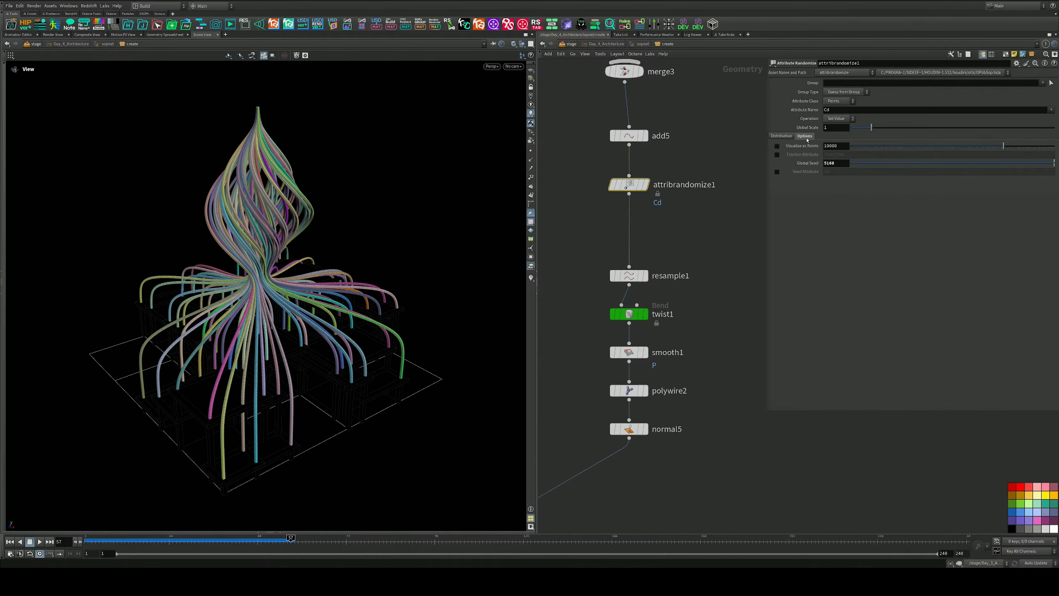
{"action": "left_click", "coordinate": [781, 136]}
Step: Add an Attribute VOP node and insert it on the wire directly after normal5
{"action": "middle_click_drag", "start_coordinate": [672, 407], "coordinate": [711, 231]}
{"action": "key", "text": "Tab"}
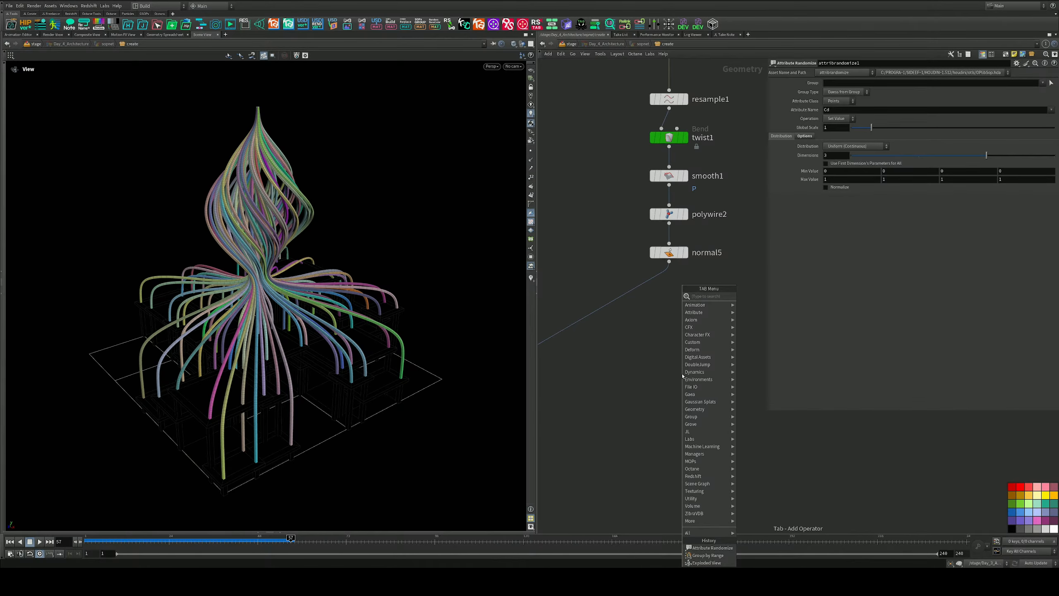
{"action": "type", "text": "a"}
{"action": "type", "text": "w"}
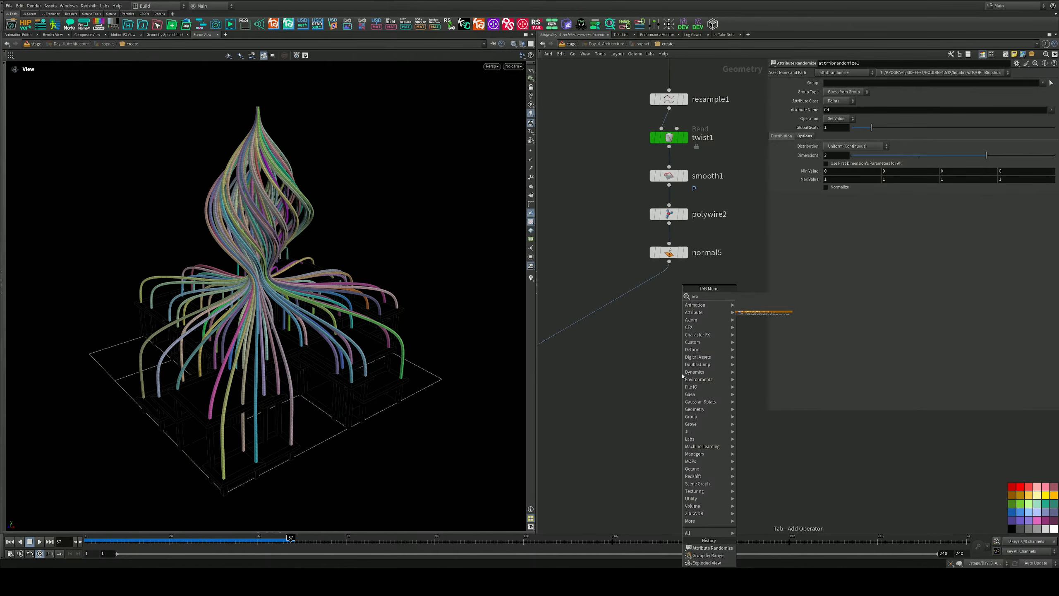
{"action": "key", "text": "Return"}
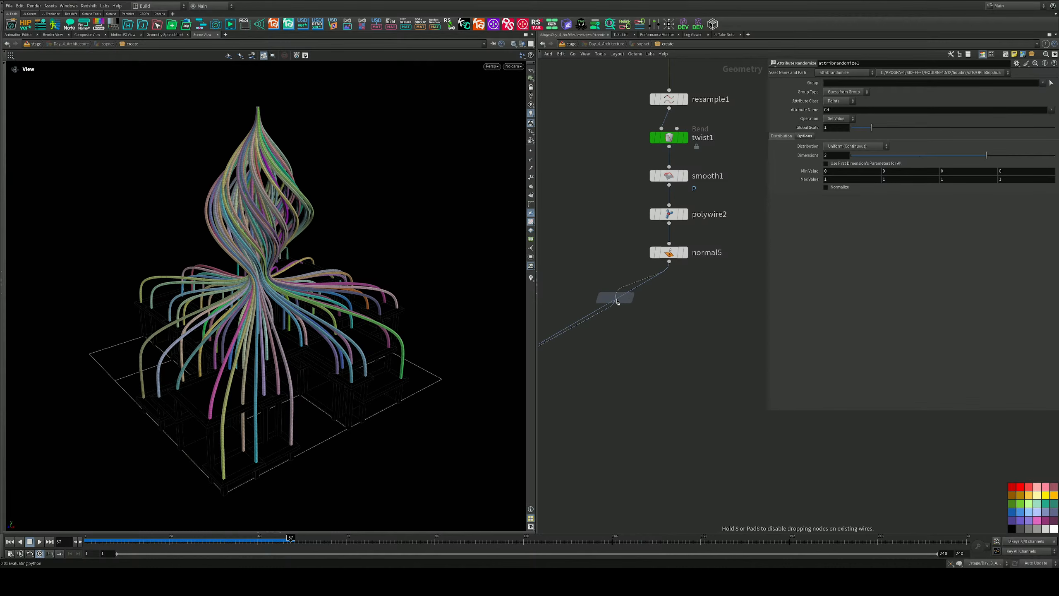
{"action": "left_click", "coordinate": [612, 304]}
{"action": "left_click_drag", "start_coordinate": [613, 305], "coordinate": [668, 306]}
Step: Enter attribvop1 and spread the geometry globals and output nodes apart to make room between them
{"action": "double_click", "coordinate": [668, 307]}
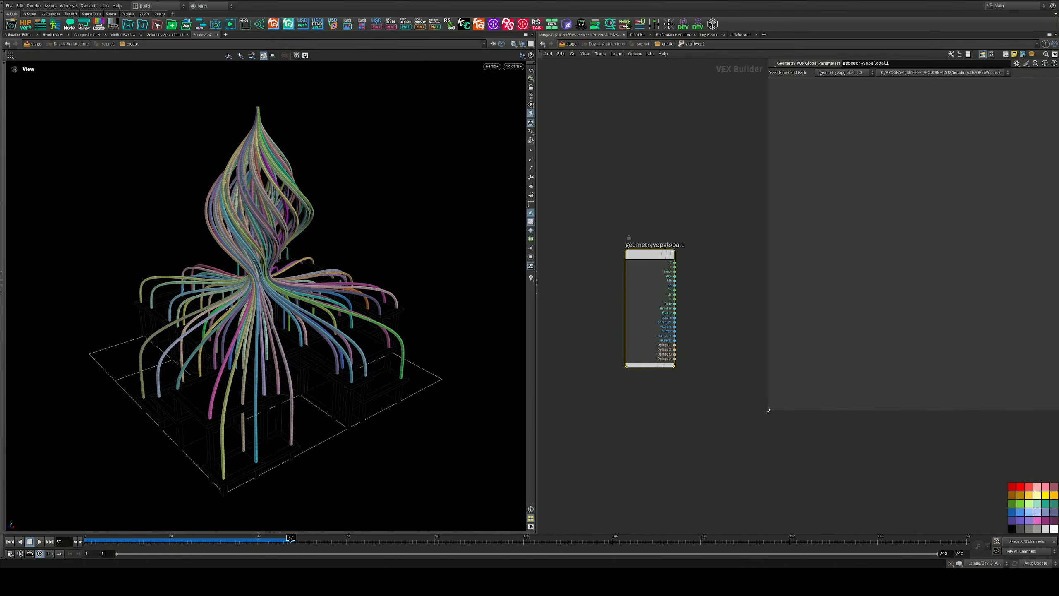
{"action": "left_click_drag", "start_coordinate": [770, 411], "coordinate": [961, 391]}
{"action": "left_click_drag", "start_coordinate": [804, 216], "coordinate": [900, 280]}
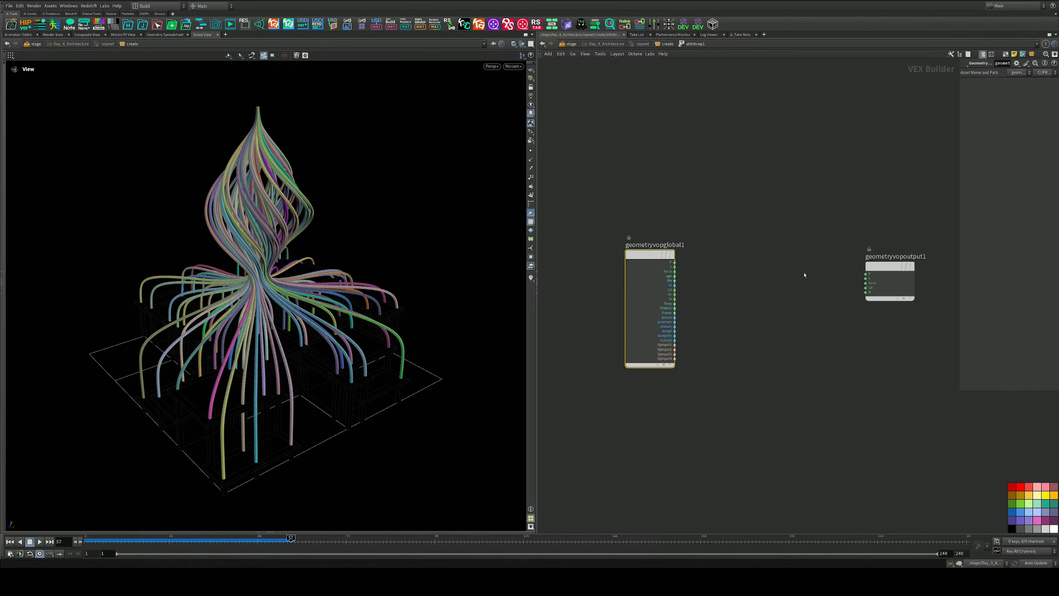
{"action": "key", "text": "Tab"}
{"action": "key", "text": "Return"}
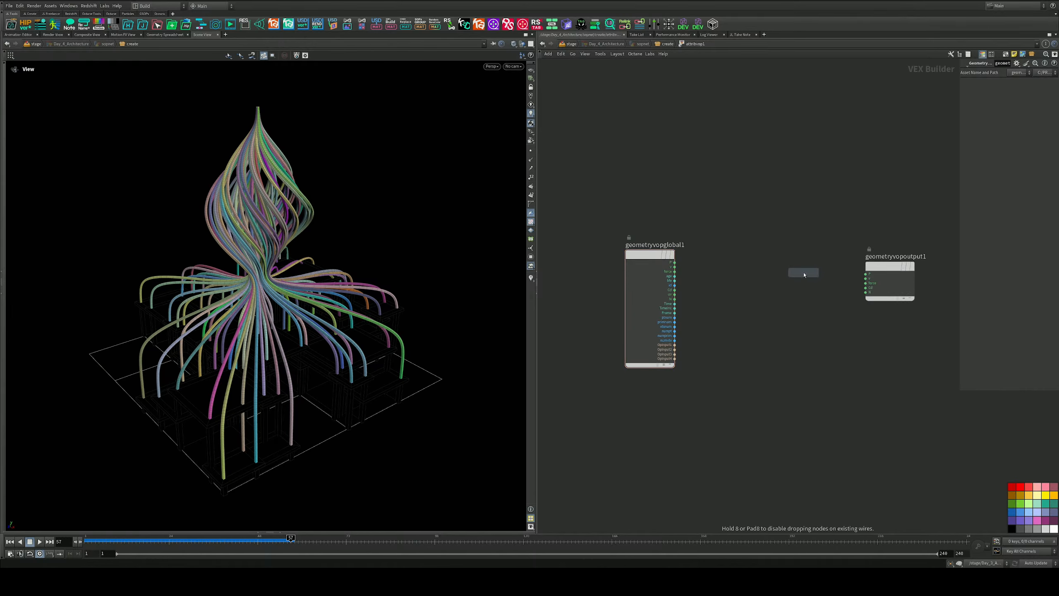
{"action": "left_click", "coordinate": [784, 276]}
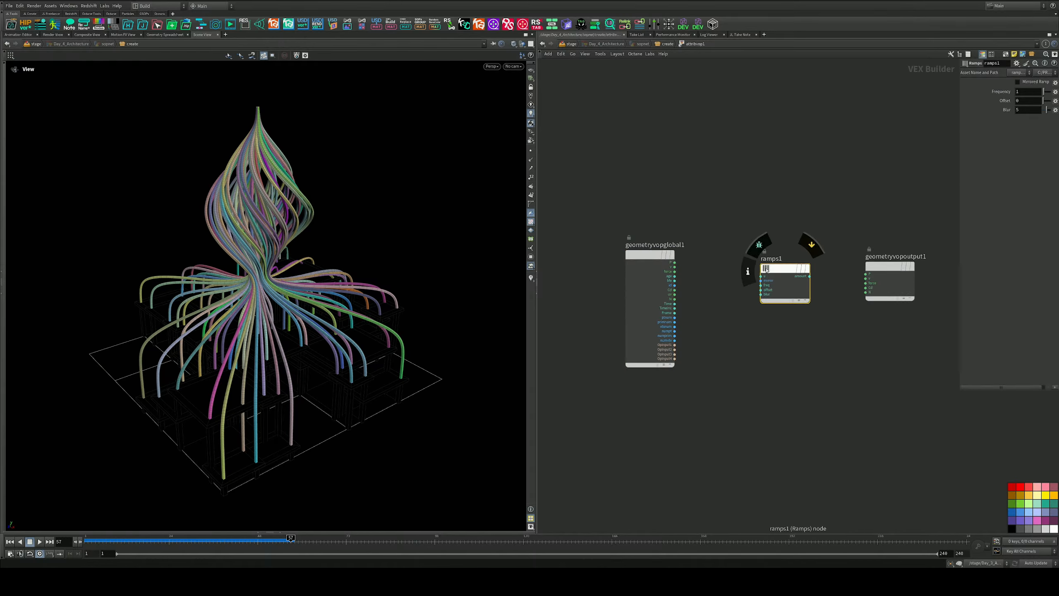
{"action": "key", "text": "Delete"}
Step: Add a Ramp Parameter node between the geometry globals and output nodes
{"action": "key", "text": "Tab"}
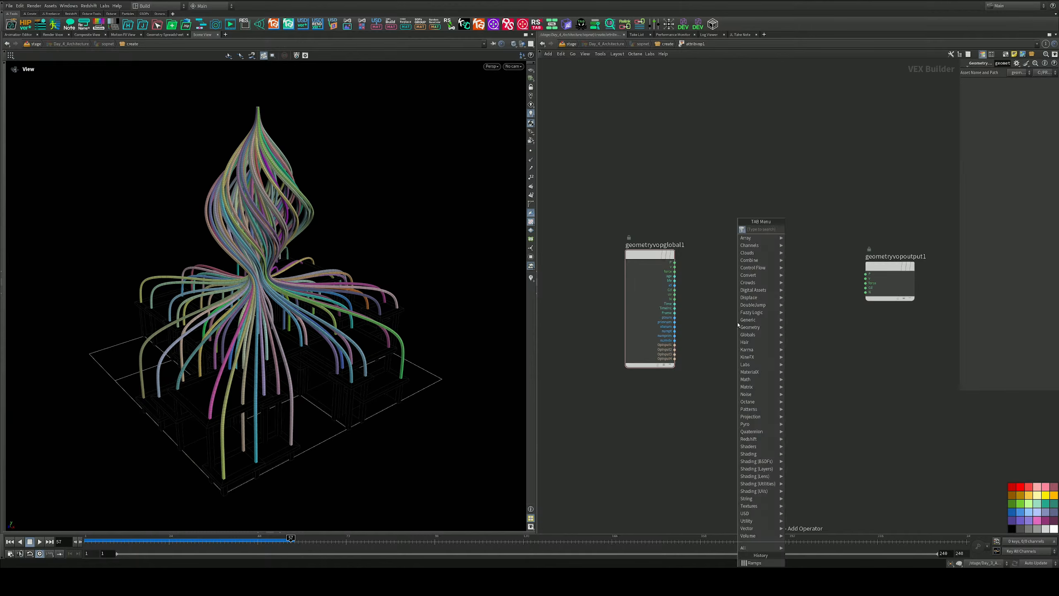
{"action": "type", "text": "ra"}
{"action": "key", "text": "Down"}
{"action": "key", "text": "Down"}
{"action": "key", "text": "Down"}
{"action": "key", "text": "Down"}
{"action": "key", "text": "Return"}
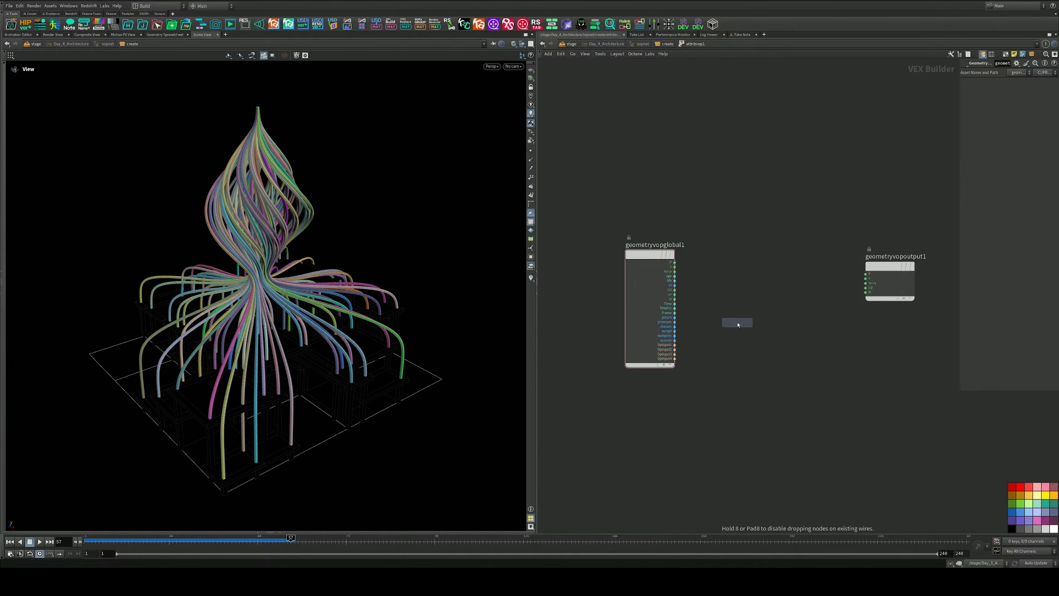
{"action": "left_click", "coordinate": [764, 299]}
Step: Wire the globals' Cd into the ramp's input and the ramp's result into Cd on the output node
{"action": "scroll", "coordinate": [763, 300], "scroll_direction": "up", "scroll_amount": 3}
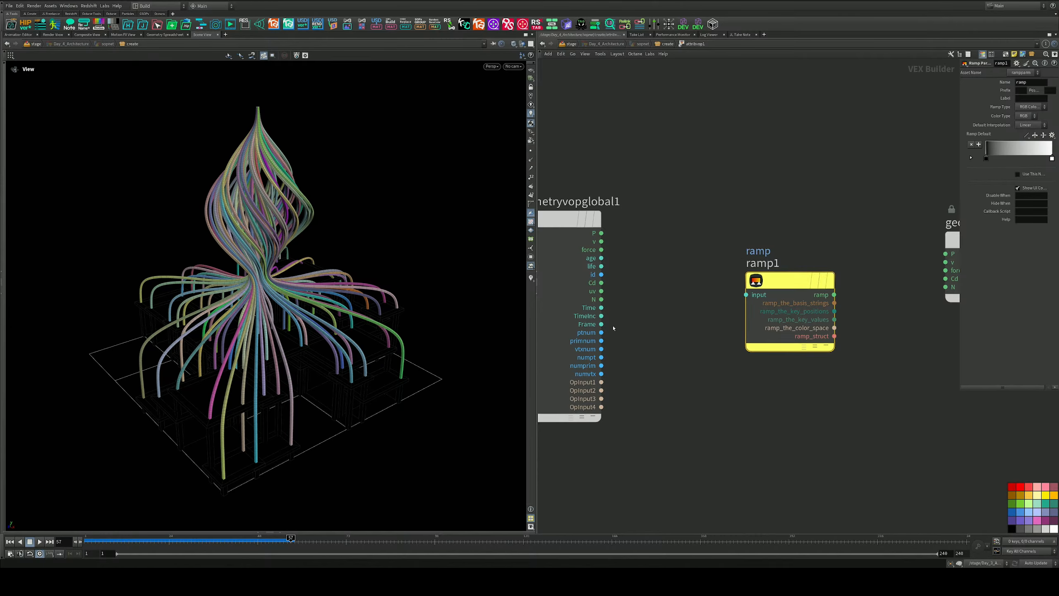
{"action": "left_click_drag", "start_coordinate": [601, 283], "coordinate": [746, 295]}
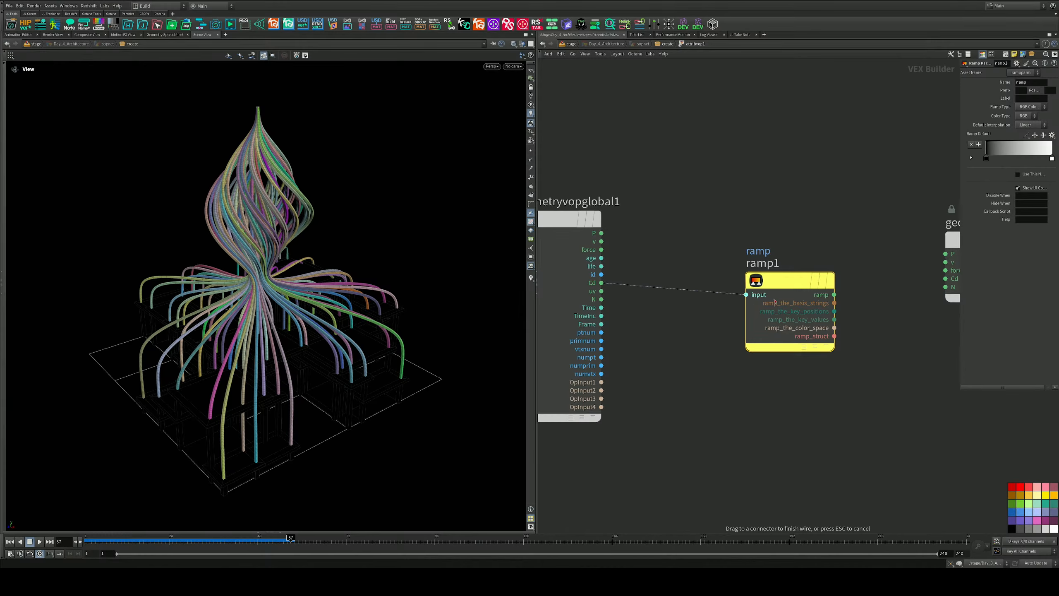
{"action": "middle_click_drag", "start_coordinate": [834, 295], "coordinate": [724, 311]}
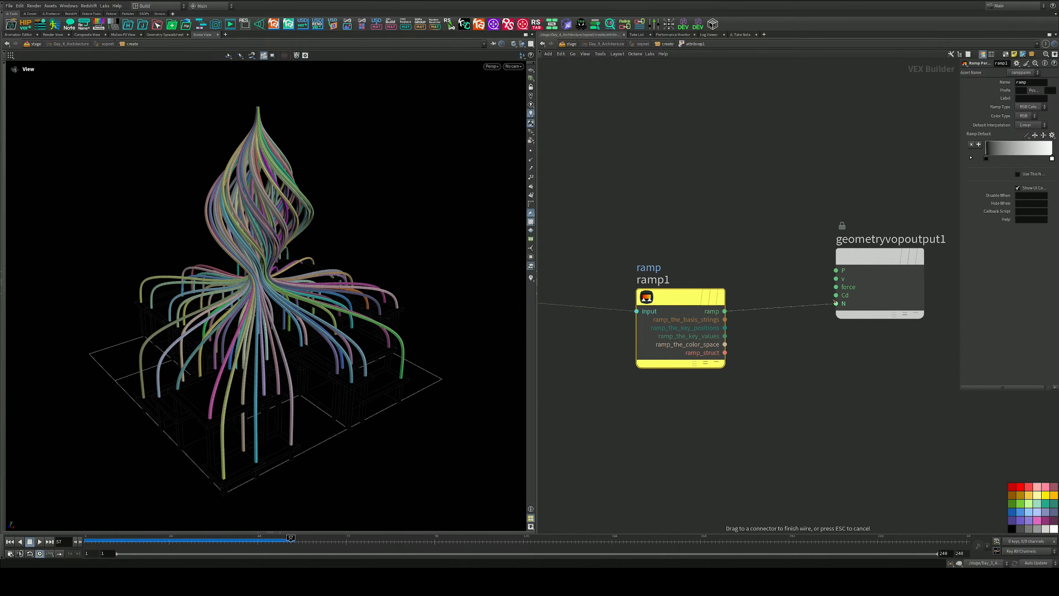
{"action": "left_click_drag", "start_coordinate": [725, 311], "coordinate": [837, 295]}
{"action": "left_click_drag", "start_coordinate": [362, 314], "coordinate": [233, 280]}
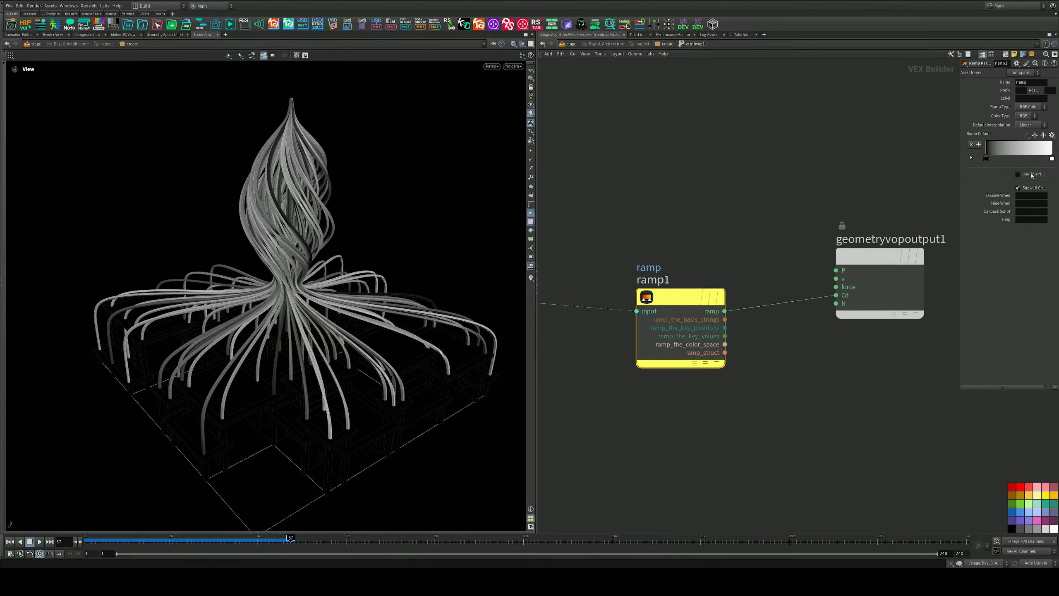
Step: On attribvop1's ramp, move the black point to about 0.31, and try the white point at about 0.63 before returning it to 1
{"action": "mouse_move", "coordinate": [988, 159]}
{"action": "left_mouse_down"}
{"action": "mouse_move", "coordinate": [1052, 159]}
{"action": "mouse_move", "coordinate": [987, 159]}
{"action": "left_mouse_up"}
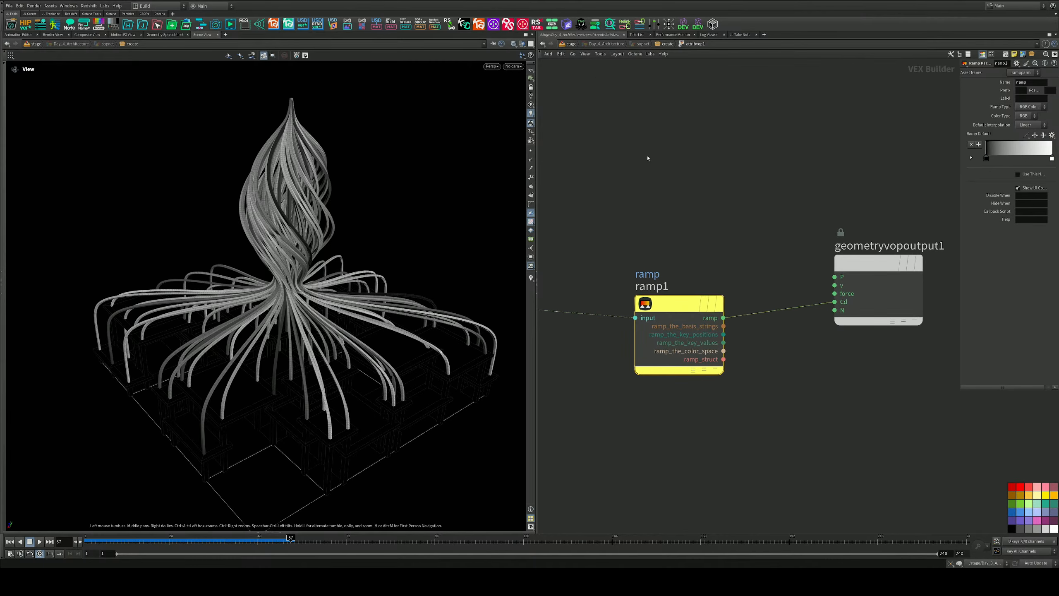
{"action": "key", "text": "u"}
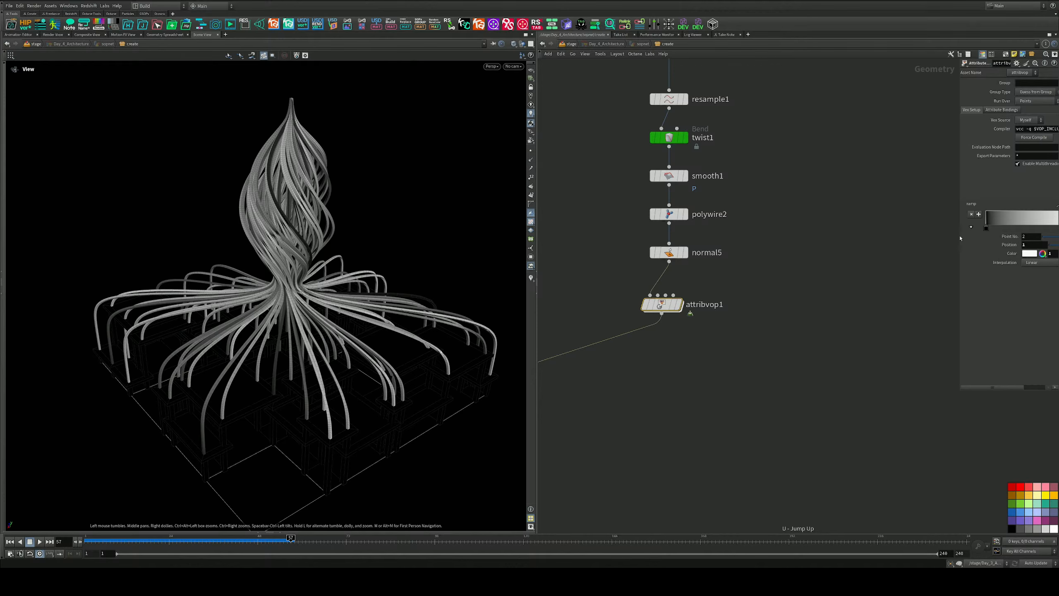
{"action": "left_click_drag", "start_coordinate": [960, 238], "coordinate": [785, 239]}
{"action": "mouse_move", "coordinate": [1043, 221]}
{"action": "left_mouse_down"}
{"action": "mouse_move", "coordinate": [901, 219]}
{"action": "mouse_move", "coordinate": [962, 218]}
{"action": "left_mouse_up"}
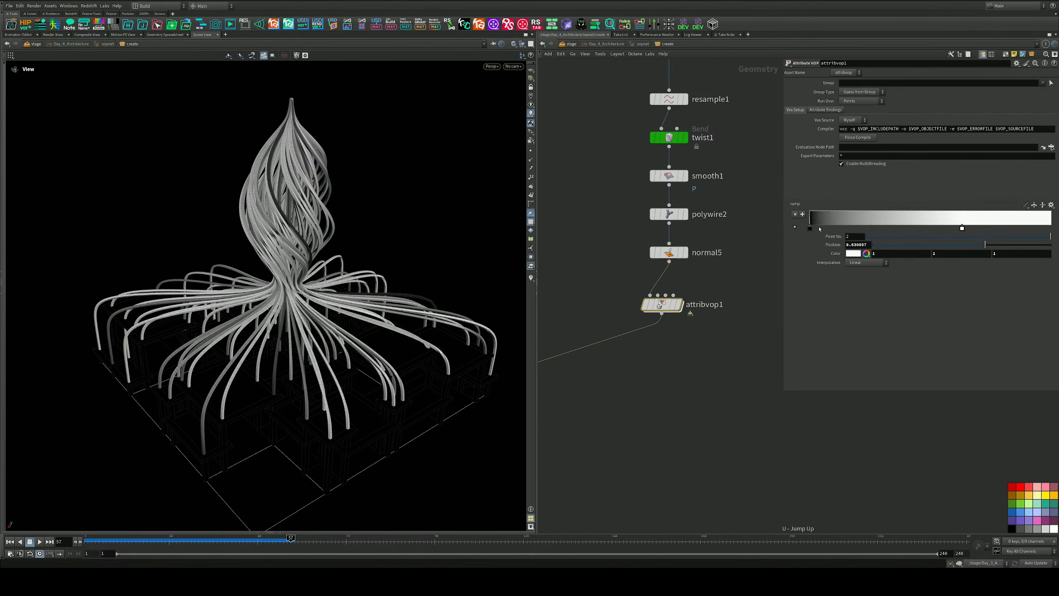
{"action": "left_click_drag", "start_coordinate": [811, 229], "coordinate": [886, 229]}
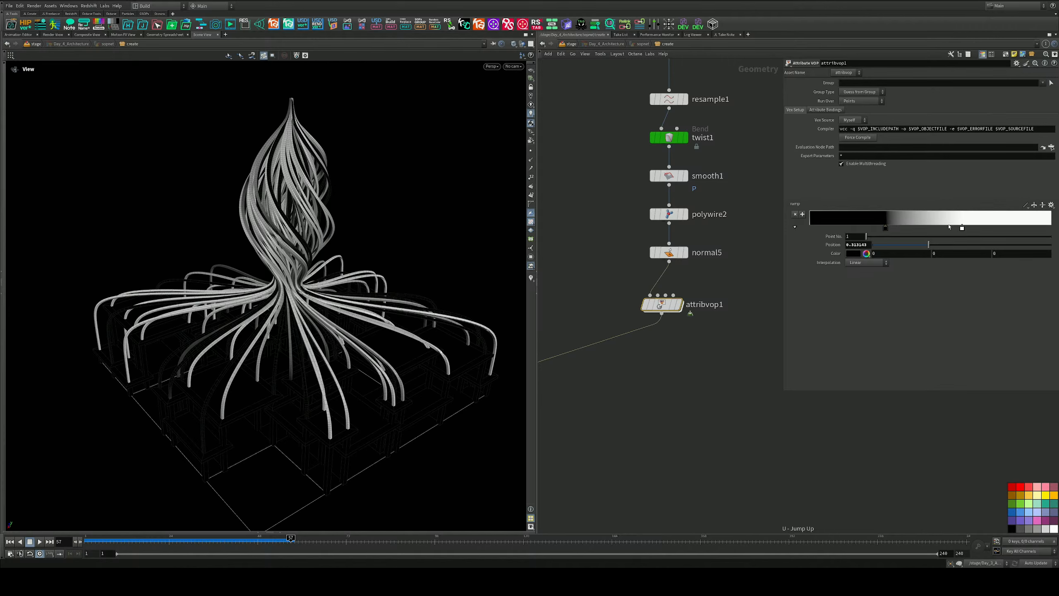
{"action": "left_click_drag", "start_coordinate": [963, 228], "coordinate": [1051, 228]}
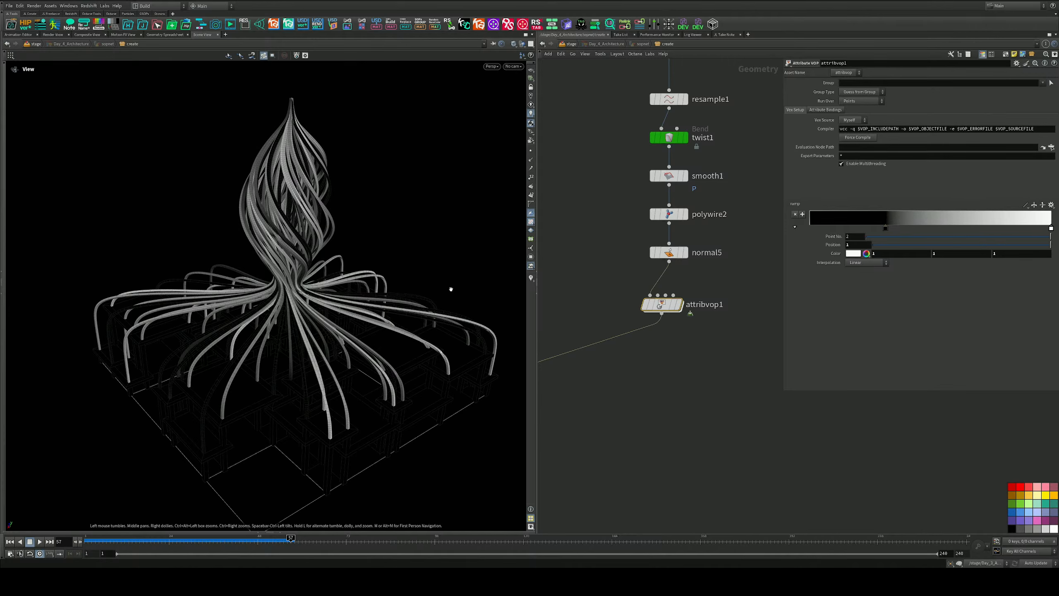
Step: Inside attribvop1, add a Bind node below the geometry output node
{"action": "scroll", "coordinate": [622, 206], "scroll_direction": "down", "scroll_amount": 6}
{"action": "middle_click_drag", "start_coordinate": [636, 296], "coordinate": [650, 326]}
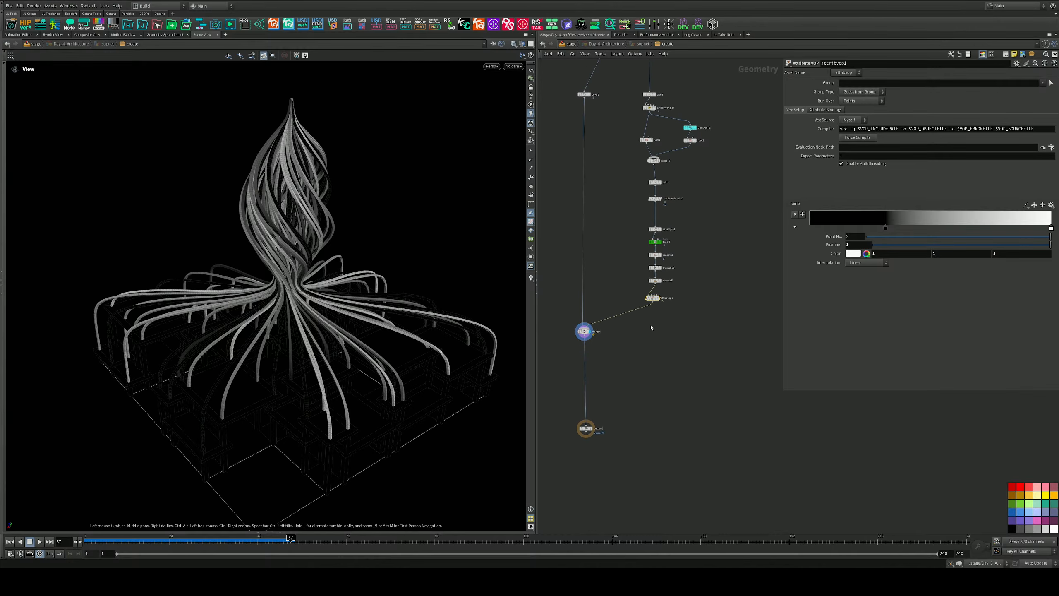
{"action": "scroll", "coordinate": [660, 305], "scroll_direction": "up", "scroll_amount": 6}
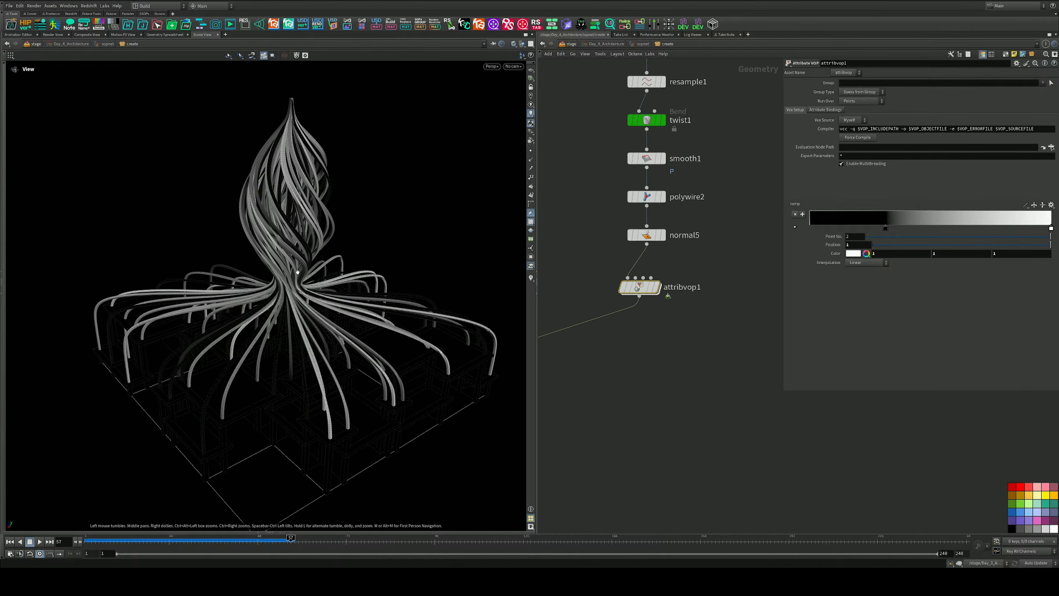
{"action": "scroll", "coordinate": [644, 317], "scroll_direction": "up", "scroll_amount": 2}
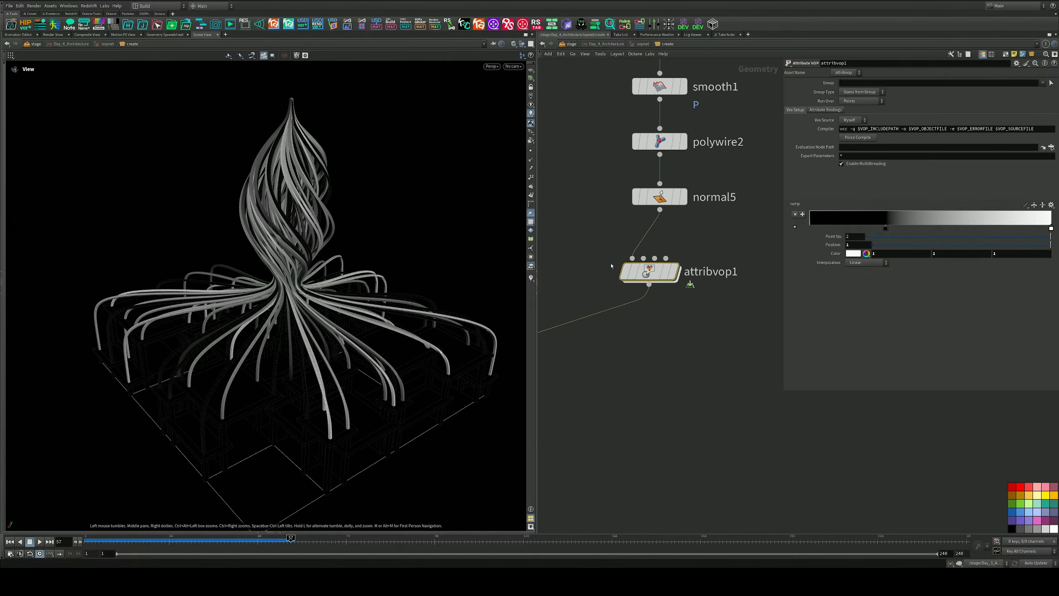
{"action": "double_click", "coordinate": [646, 272]}
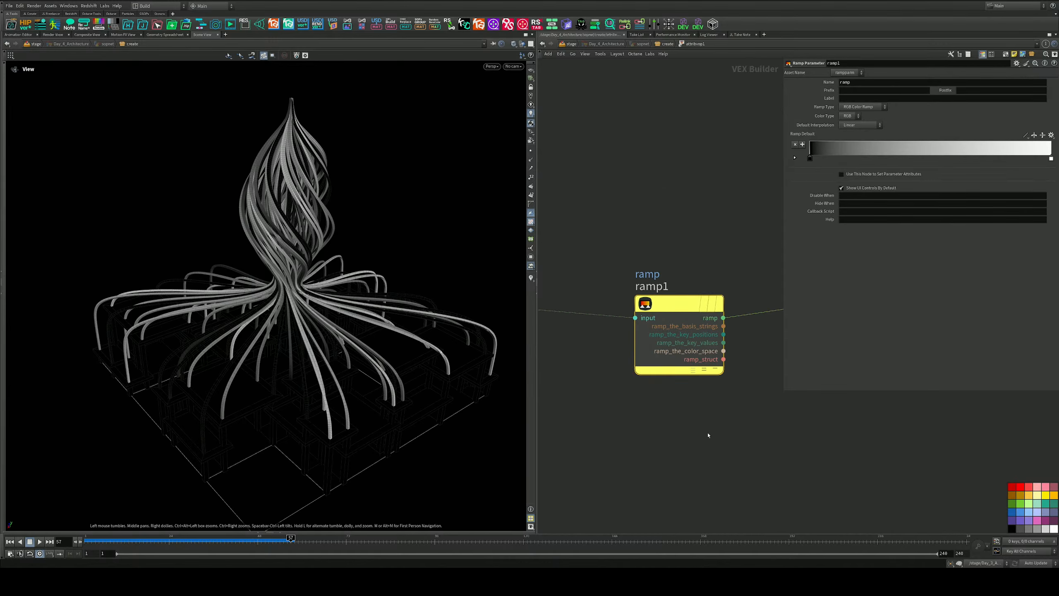
{"action": "middle_click_drag", "start_coordinate": [778, 446], "coordinate": [675, 334]}
{"action": "scroll", "coordinate": [674, 334], "scroll_direction": "up", "scroll_amount": 3}
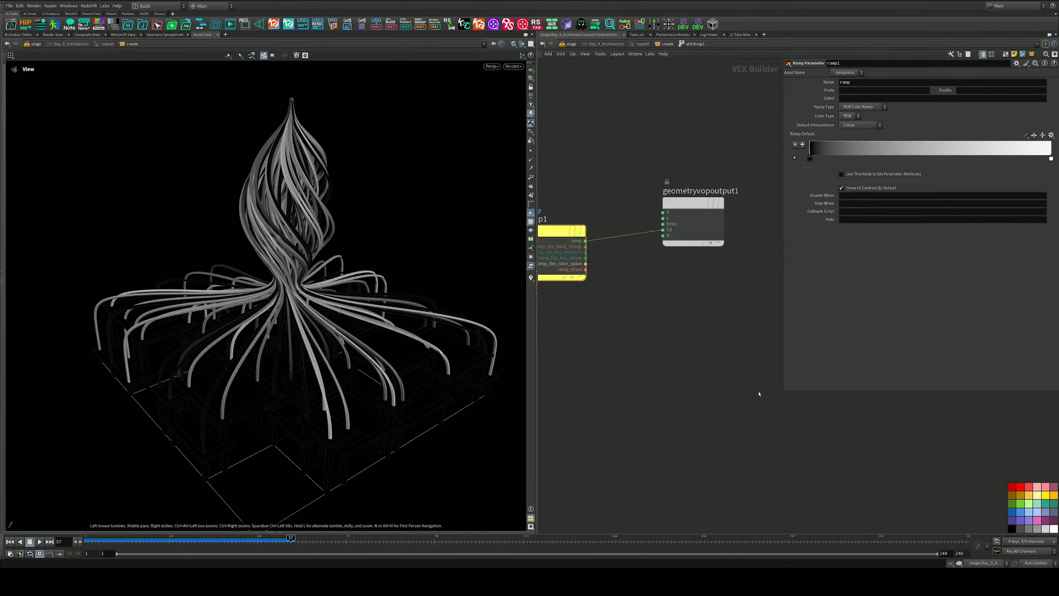
{"action": "left_click_drag", "start_coordinate": [783, 390], "coordinate": [891, 358]}
{"action": "key", "text": "Tab"}
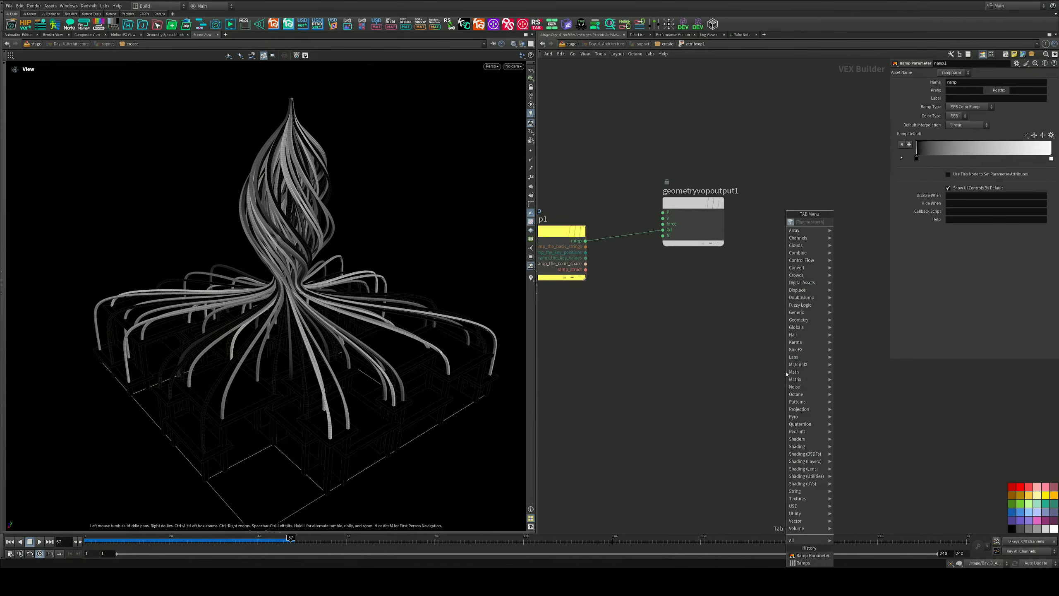
{"action": "type", "text": "bind"}
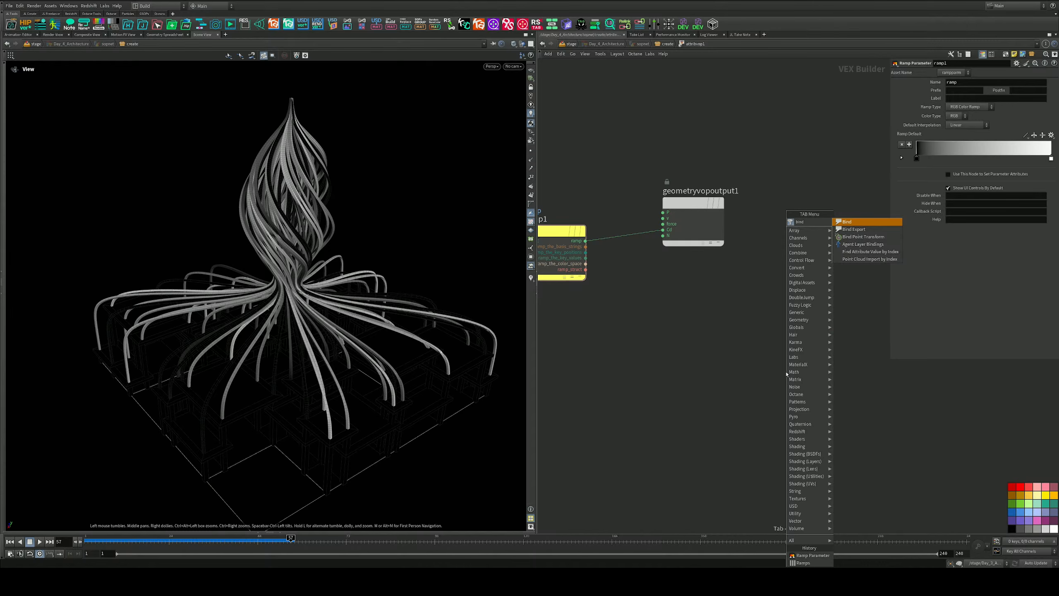
{"action": "key", "text": "Return"}
{"action": "left_click", "coordinate": [748, 369]}
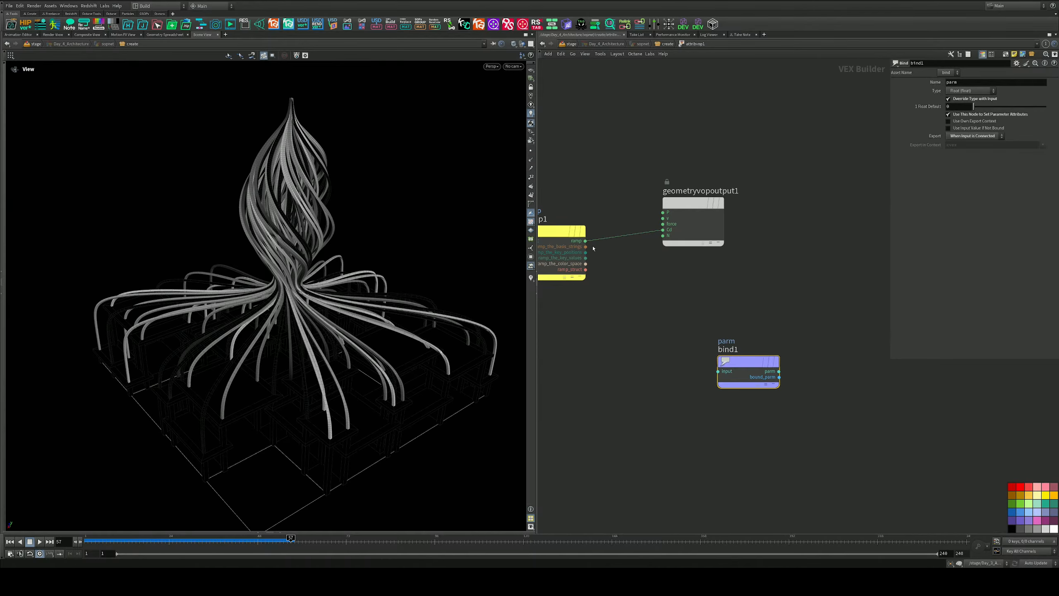
Step: Wire the ramp's colour output into bind1 and replace the bind's default parameter name
{"action": "left_click_drag", "start_coordinate": [586, 241], "coordinate": [718, 370]}
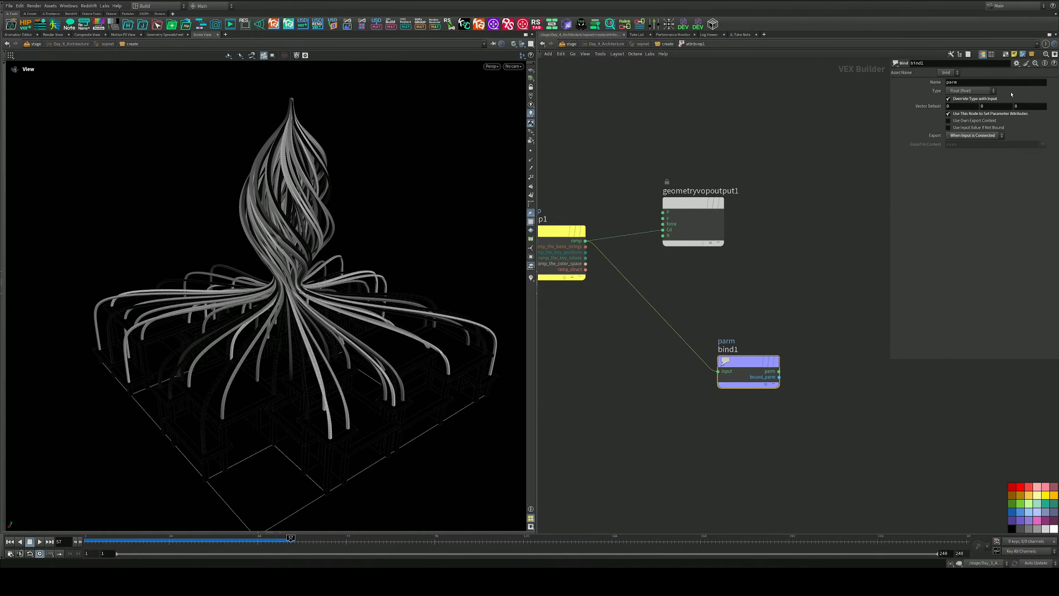
{"action": "double_click", "coordinate": [952, 83]}
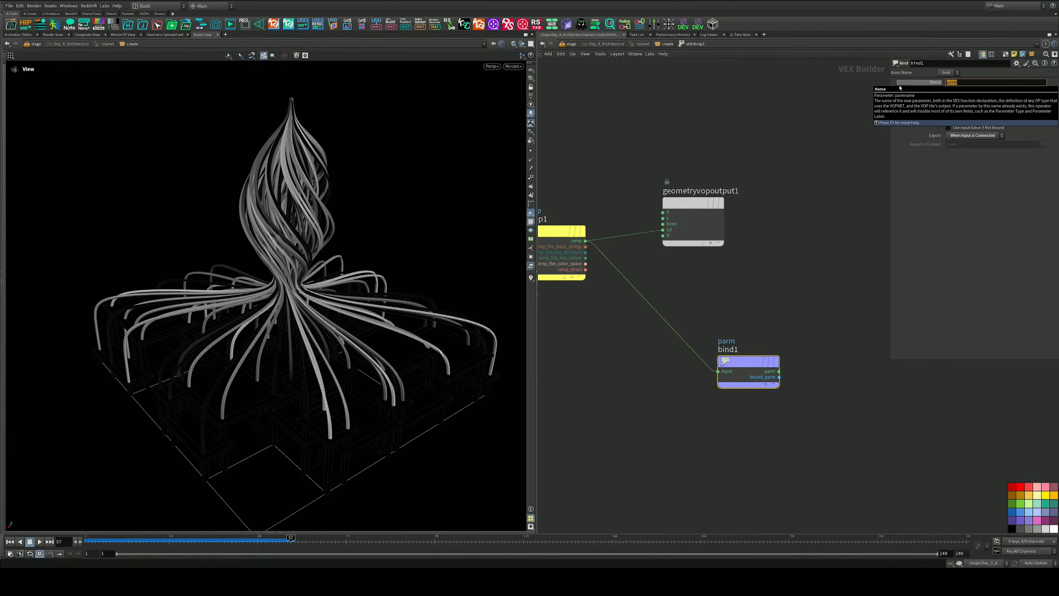
{"action": "type", "text": "w"}
{"action": "type", "text": "1"}
{"action": "key", "text": "Return"}
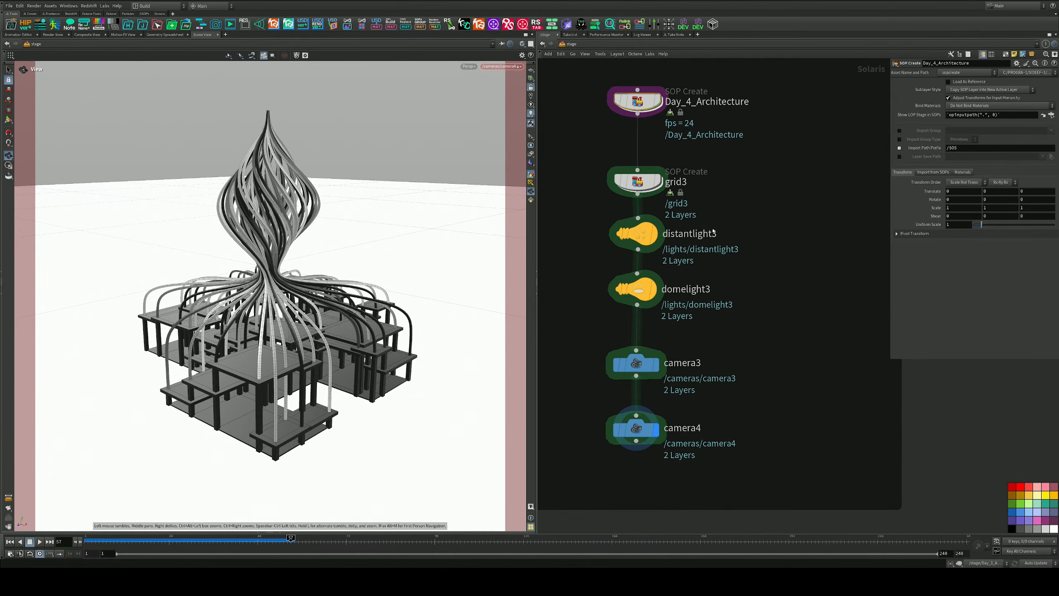
Step: Extend the DAY 4 ARCHITECTURE network box downward and move the lights and cameras down, leaving a gap below grid3
{"action": "middle_click_drag", "start_coordinate": [712, 141], "coordinate": [730, 269]}
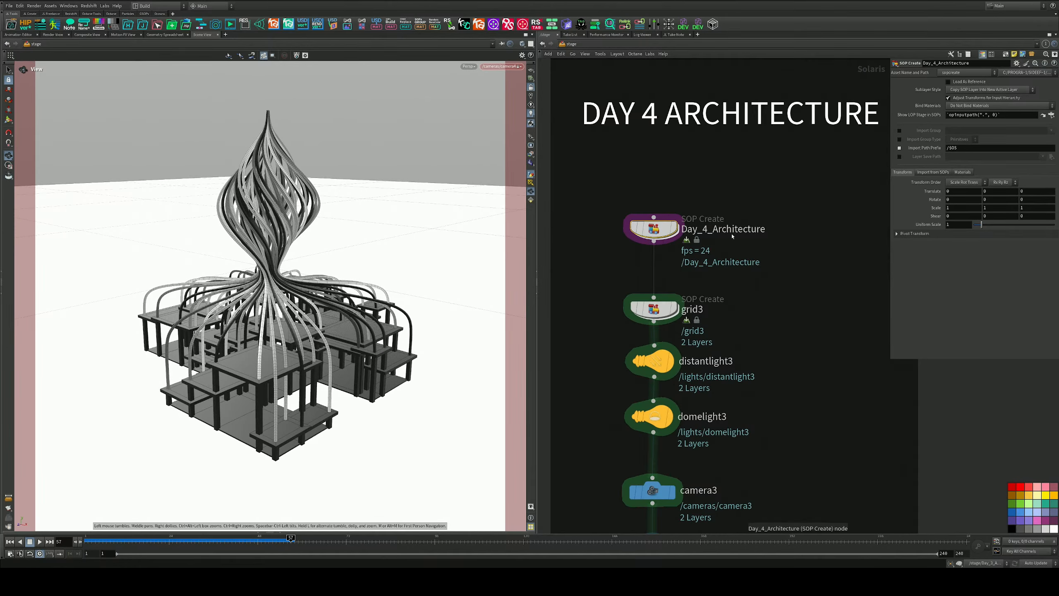
{"action": "middle_click_drag", "start_coordinate": [761, 460], "coordinate": [752, 336]}
{"action": "scroll", "coordinate": [784, 434], "scroll_direction": "down", "scroll_amount": 3}
{"action": "middle_click_drag", "start_coordinate": [783, 431], "coordinate": [765, 351]}
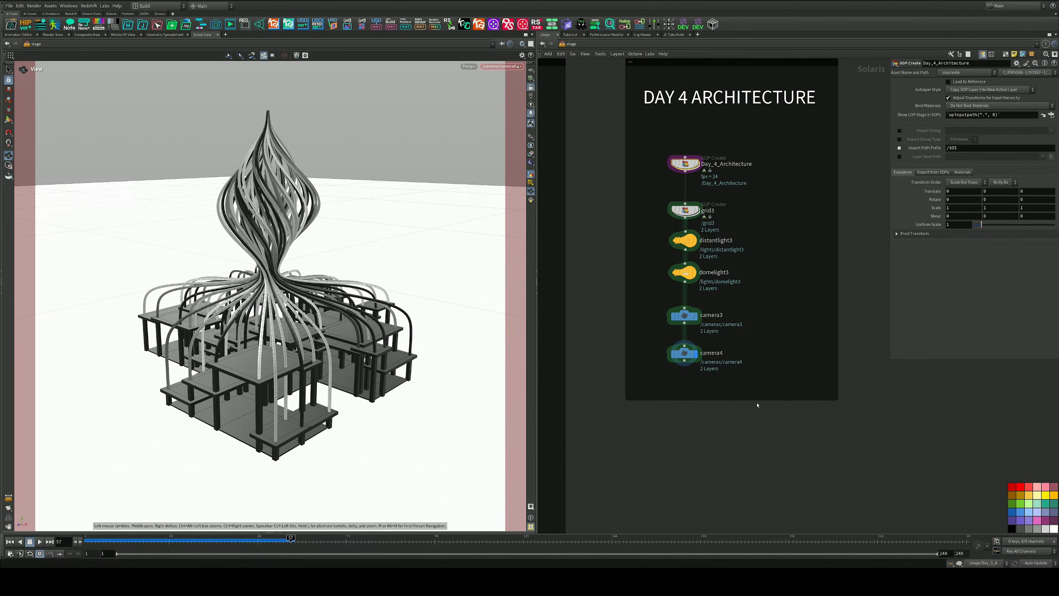
{"action": "left_click_drag", "start_coordinate": [758, 400], "coordinate": [758, 531]}
{"action": "left_click_drag", "start_coordinate": [751, 447], "coordinate": [654, 207]}
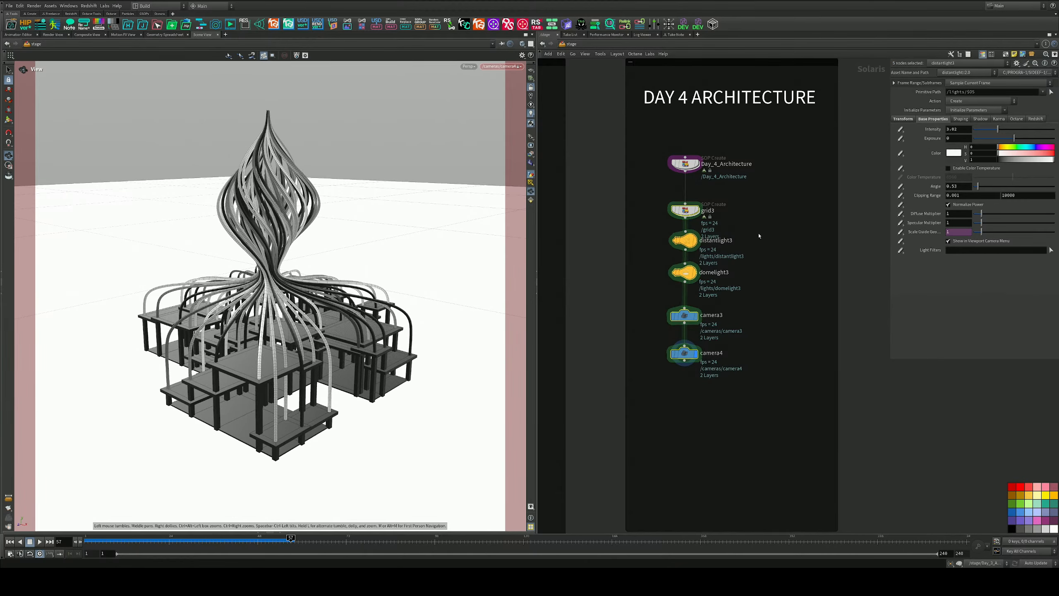
{"action": "left_click_drag", "start_coordinate": [758, 235], "coordinate": [653, 379]}
{"action": "left_click_drag", "start_coordinate": [686, 241], "coordinate": [686, 373]}
Step: Add a Material Library node in the gap between grid3 and distantlight3
{"action": "key", "text": "Tab"}
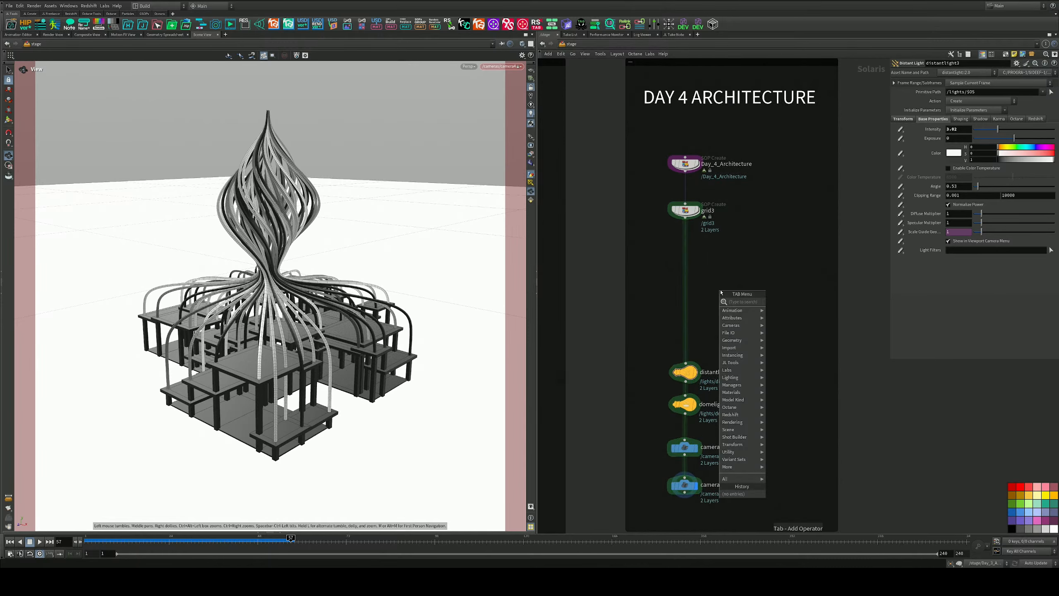
{"action": "type", "text": "mater"}
{"action": "key", "text": "Down"}
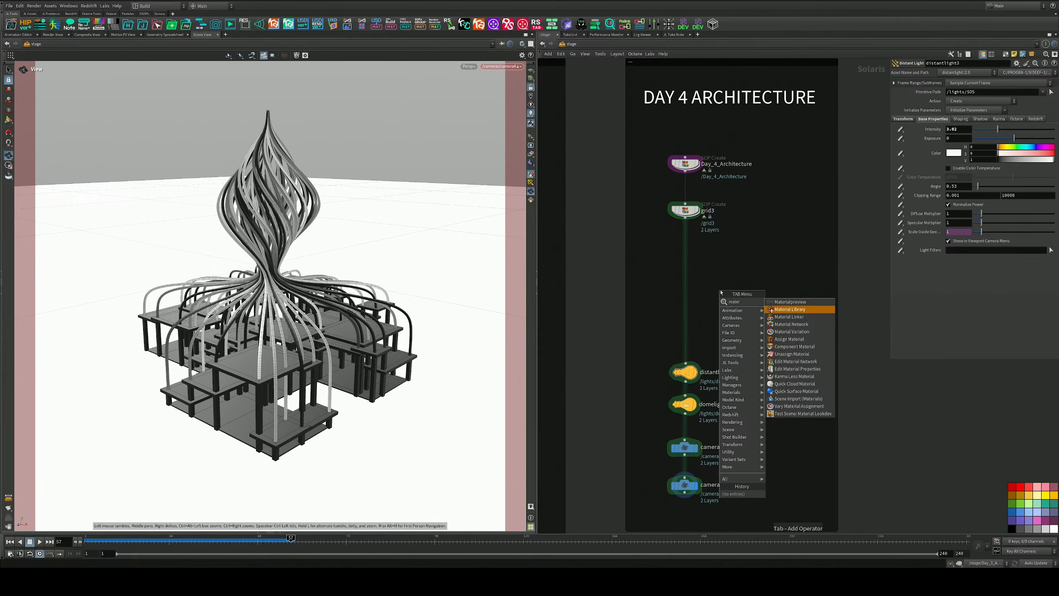
{"action": "key", "text": "Return"}
{"action": "left_click", "coordinate": [721, 291]}
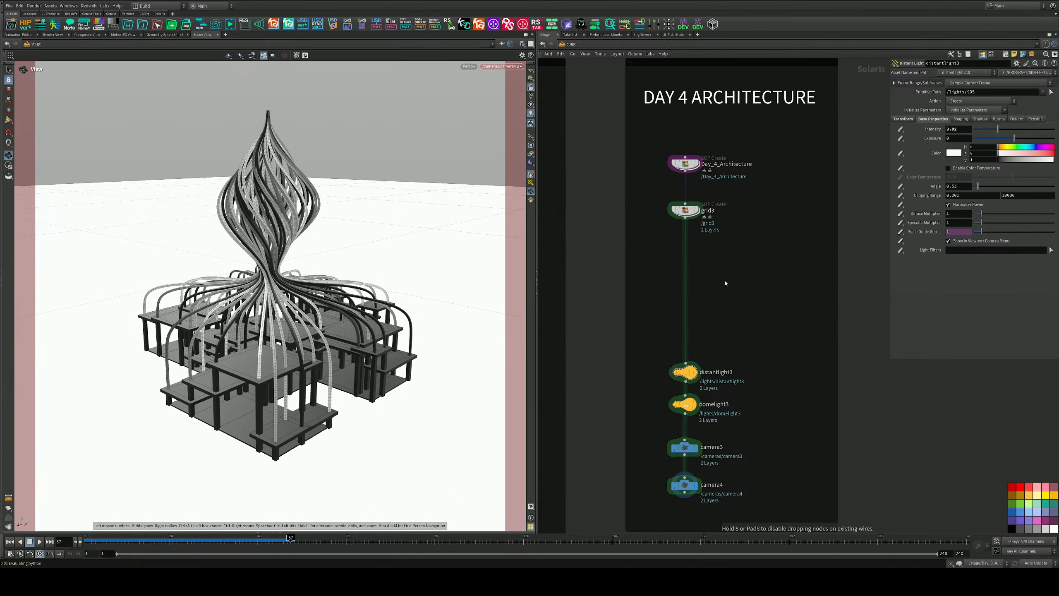
Step: Place the Material Library node below grid3 and add a USD MaterialX Builder inside it
{"action": "left_click_drag", "start_coordinate": [718, 279], "coordinate": [688, 248]}
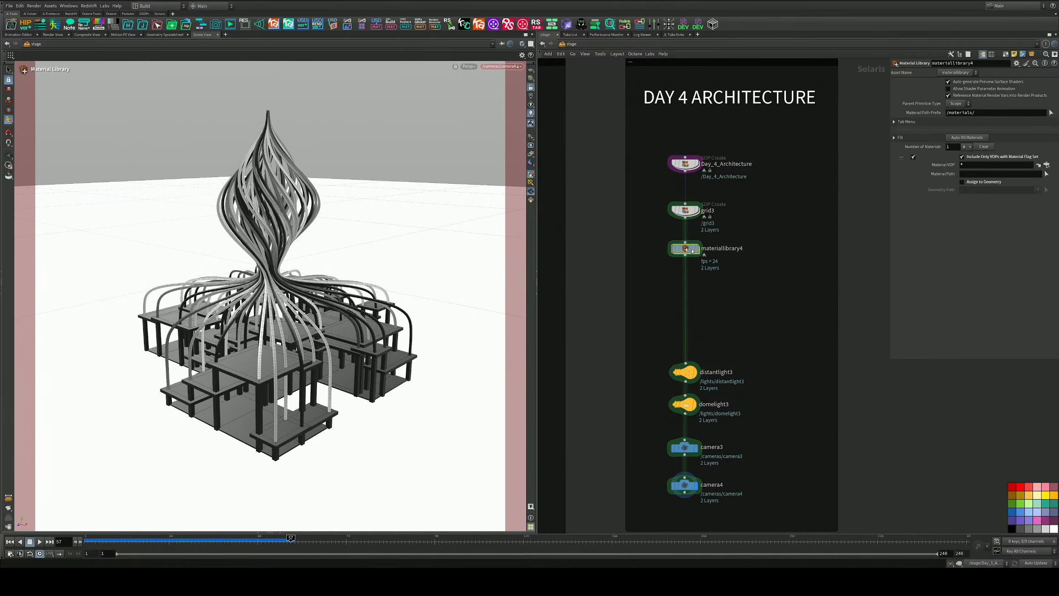
{"action": "double_click", "coordinate": [691, 251]}
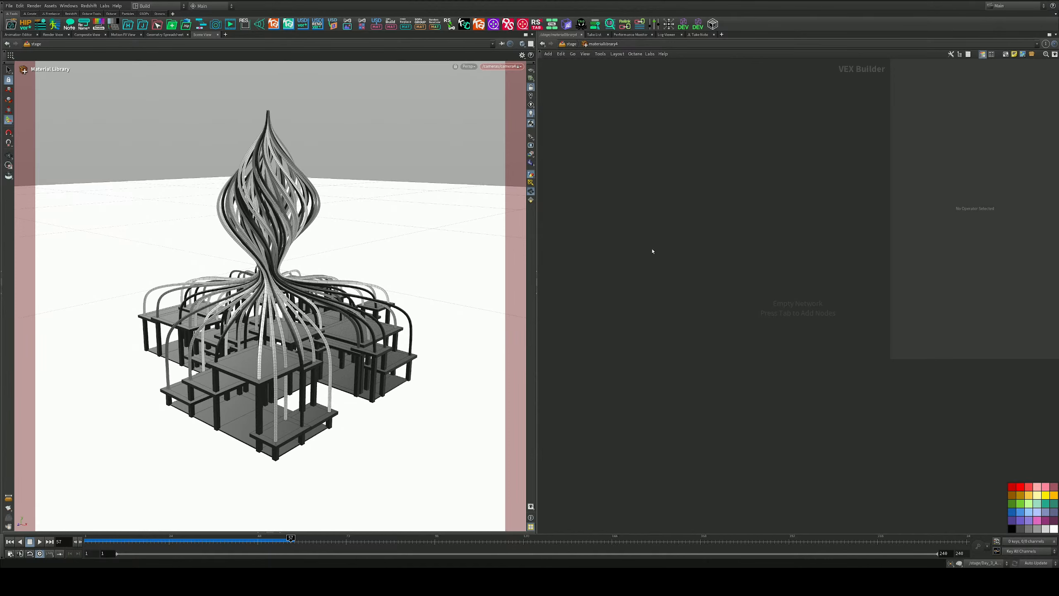
{"action": "key", "text": "Tab"}
{"action": "type", "text": "usd"}
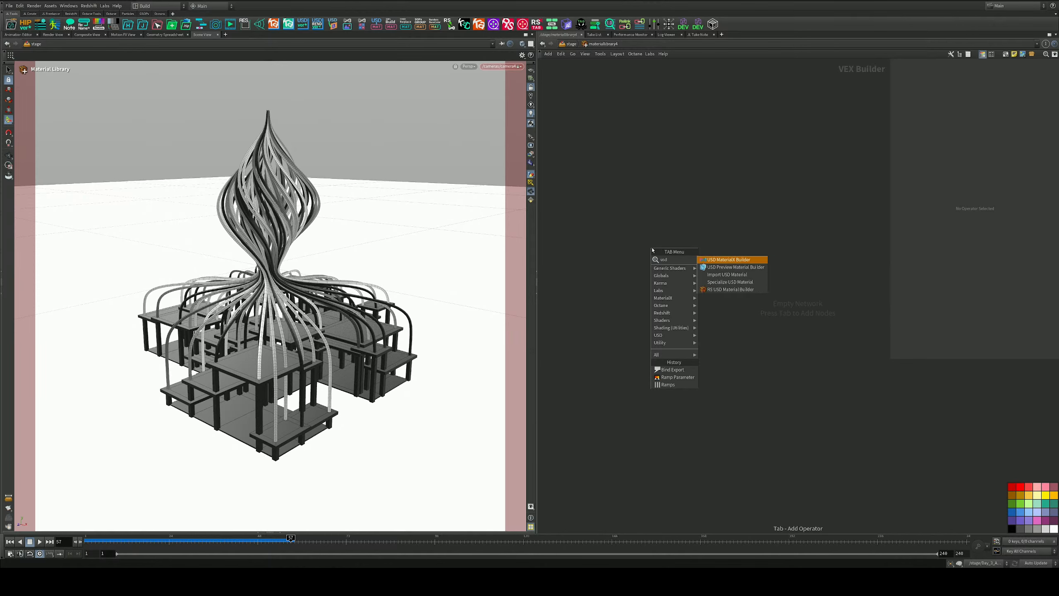
{"action": "key", "text": "Return"}
{"action": "left_click", "coordinate": [653, 250]}
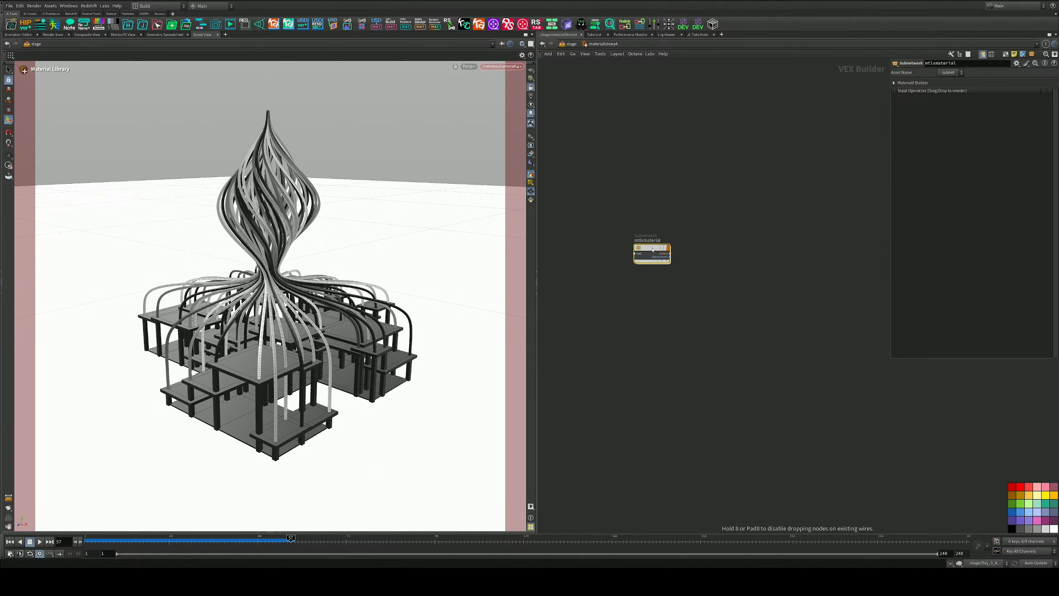
{"action": "scroll", "coordinate": [695, 219], "scroll_direction": "up", "scroll_amount": 3}
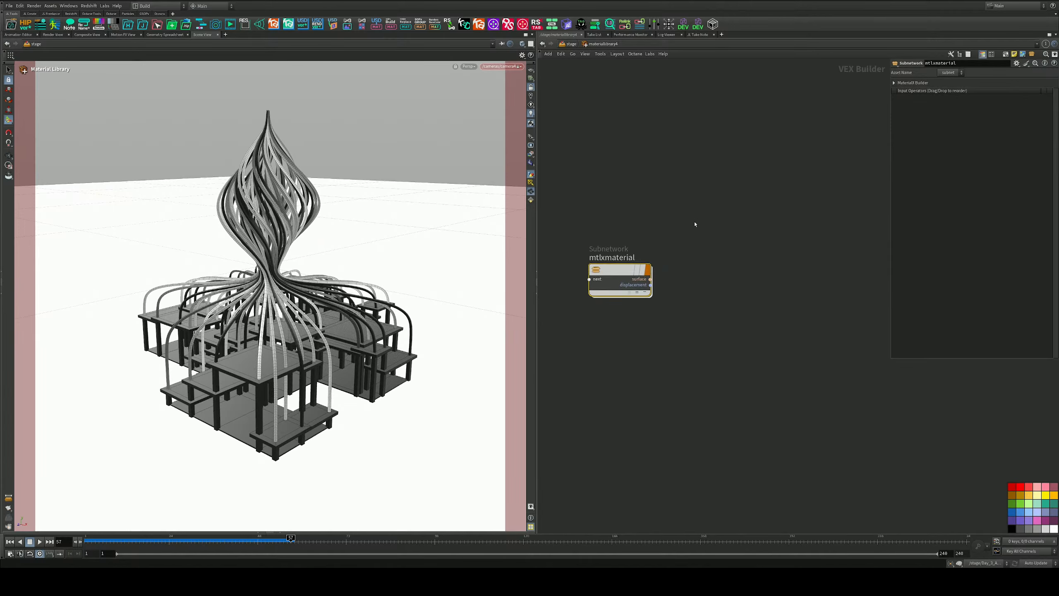
Step: Rename the MaterialX subnetwork as Wires
{"action": "middle_click_drag", "start_coordinate": [645, 241], "coordinate": [725, 190]}
{"action": "scroll", "coordinate": [701, 211], "scroll_direction": "up", "scroll_amount": 2}
{"action": "left_click", "coordinate": [706, 204]}
{"action": "left_click_drag", "start_coordinate": [730, 202], "coordinate": [596, 193]}
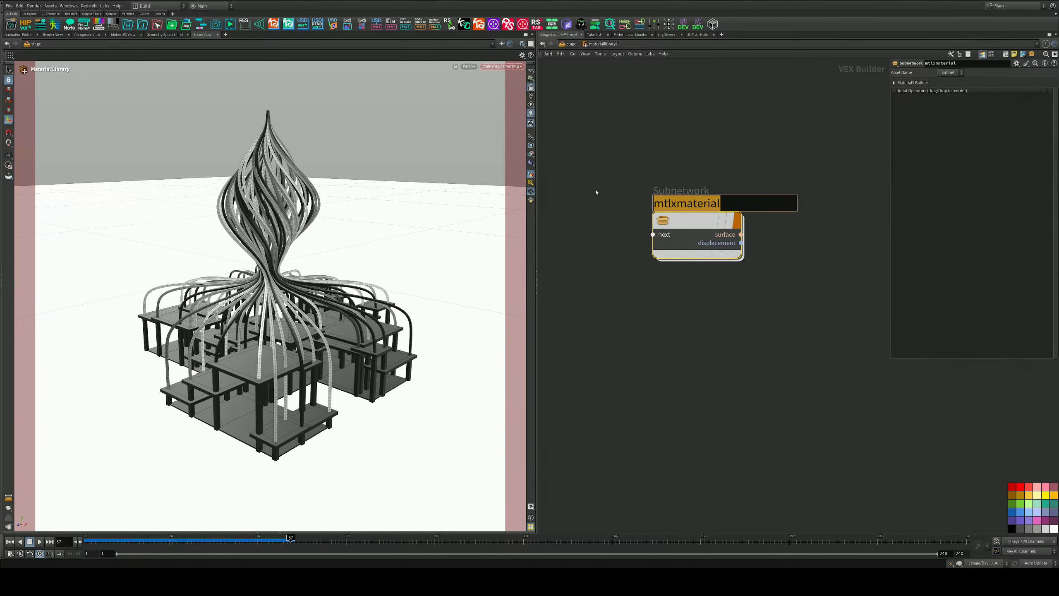
{"action": "type", "text": "Wires"}
{"action": "key", "text": "Return"}
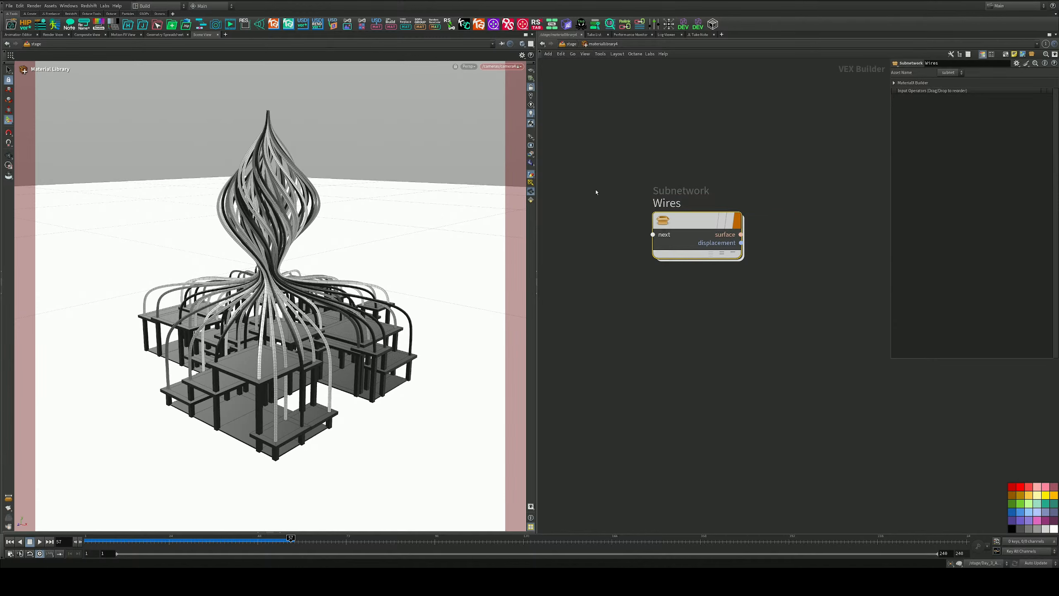
Step: Inside Wires, add an MtlX Geometry Property Value node below the inputs node and fill in its Geomprop name
{"action": "double_click", "coordinate": [689, 234]}
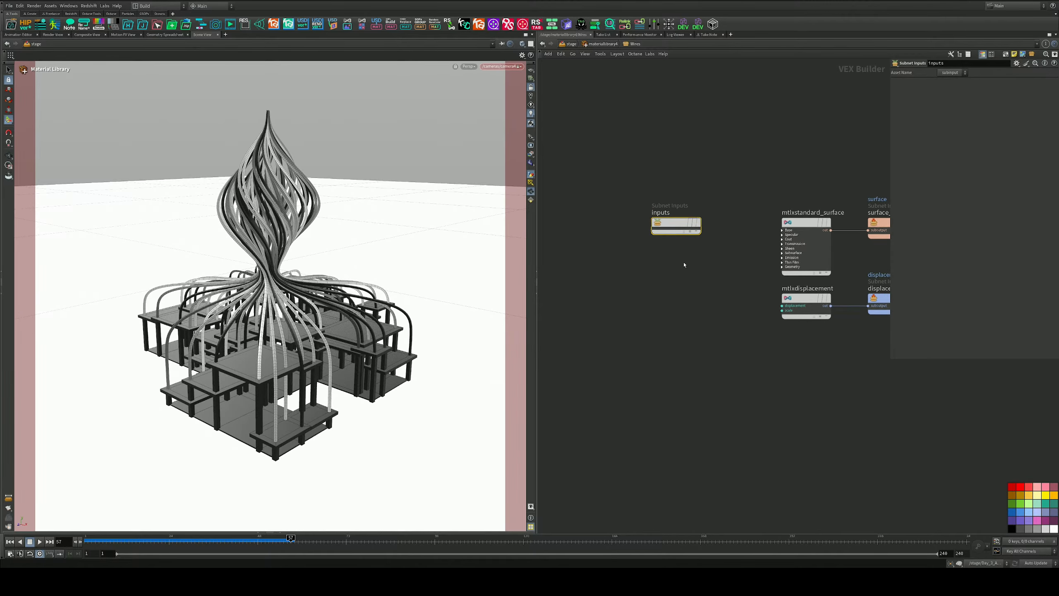
{"action": "key", "text": "Tab"}
{"action": "type", "text": "geom"}
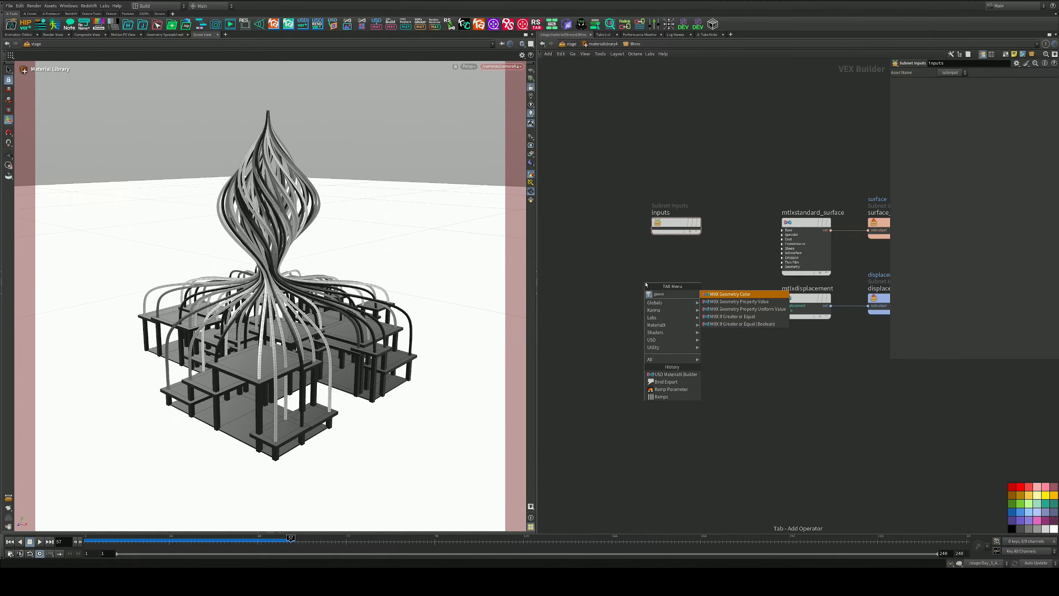
{"action": "key", "text": "Return"}
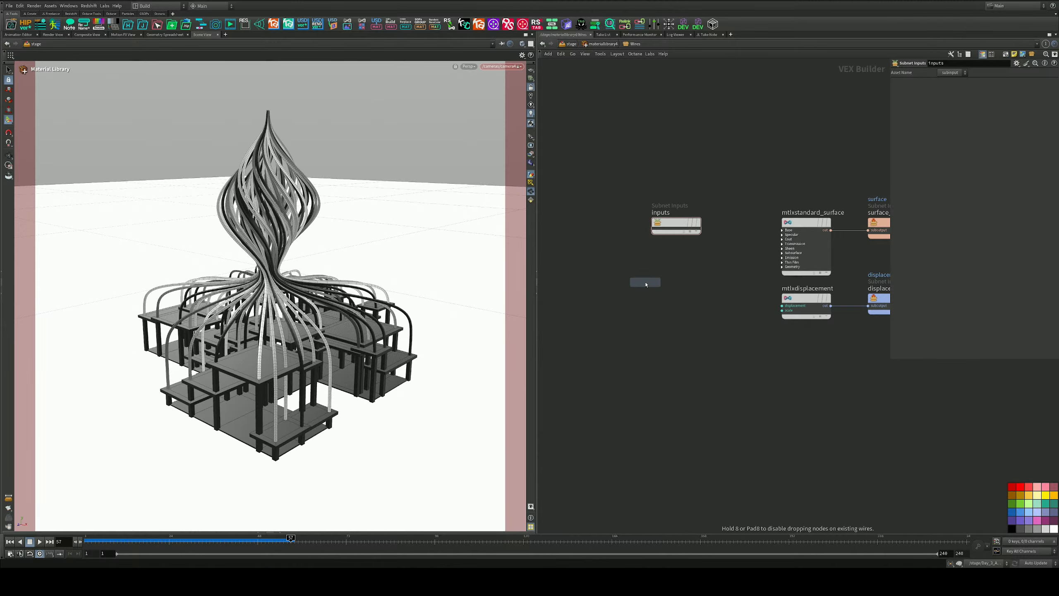
{"action": "left_click", "coordinate": [638, 288]}
{"action": "scroll", "coordinate": [641, 293], "scroll_direction": "up", "scroll_amount": 3}
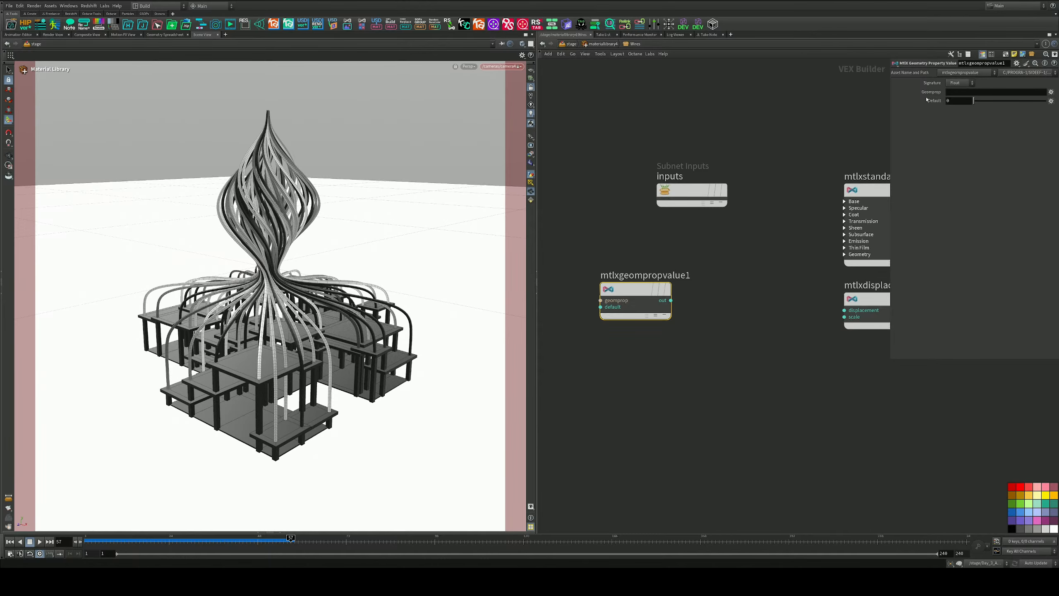
{"action": "left_click", "coordinate": [985, 92]}
{"action": "type", "text": "C"}
{"action": "key", "text": "Return"}
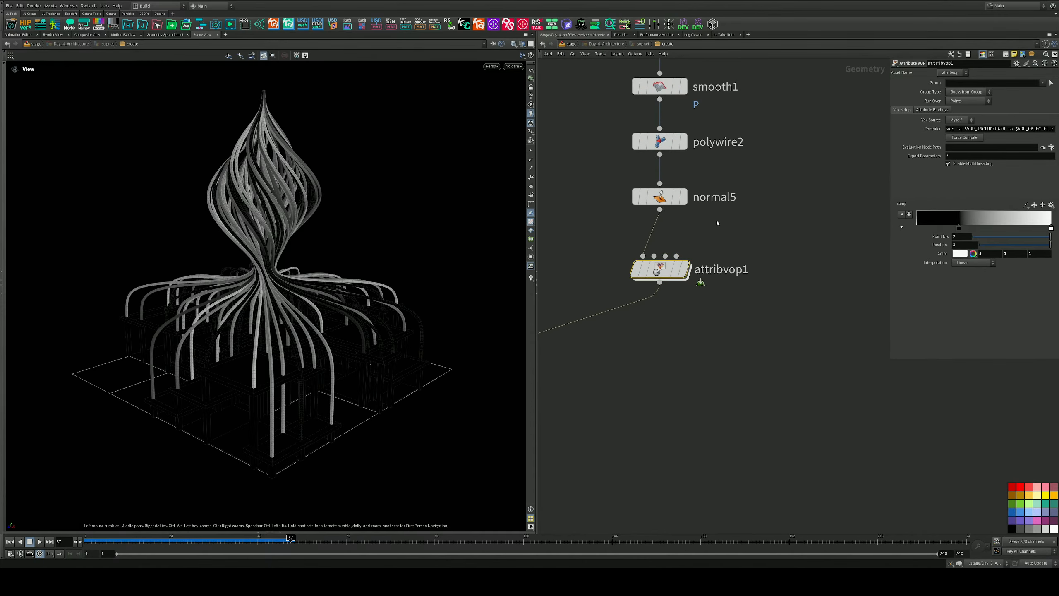
Step: Inside attribvop1, cut the wire from the ramp to the geometry output's Cd input, keeping the one to bind1
{"action": "scroll", "coordinate": [718, 223], "scroll_direction": "down", "scroll_amount": 1}
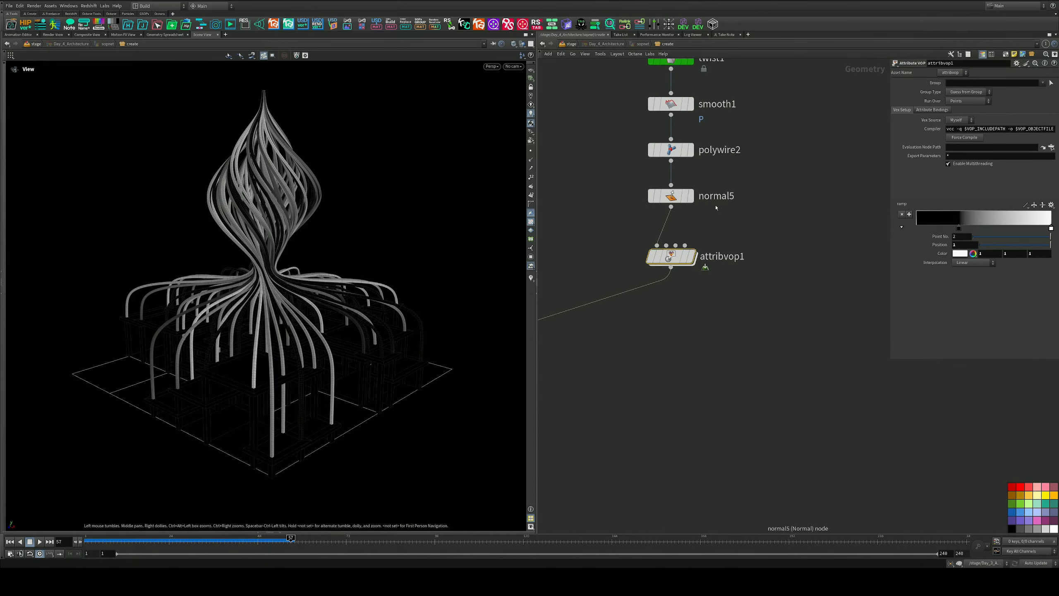
{"action": "double_click", "coordinate": [671, 256]}
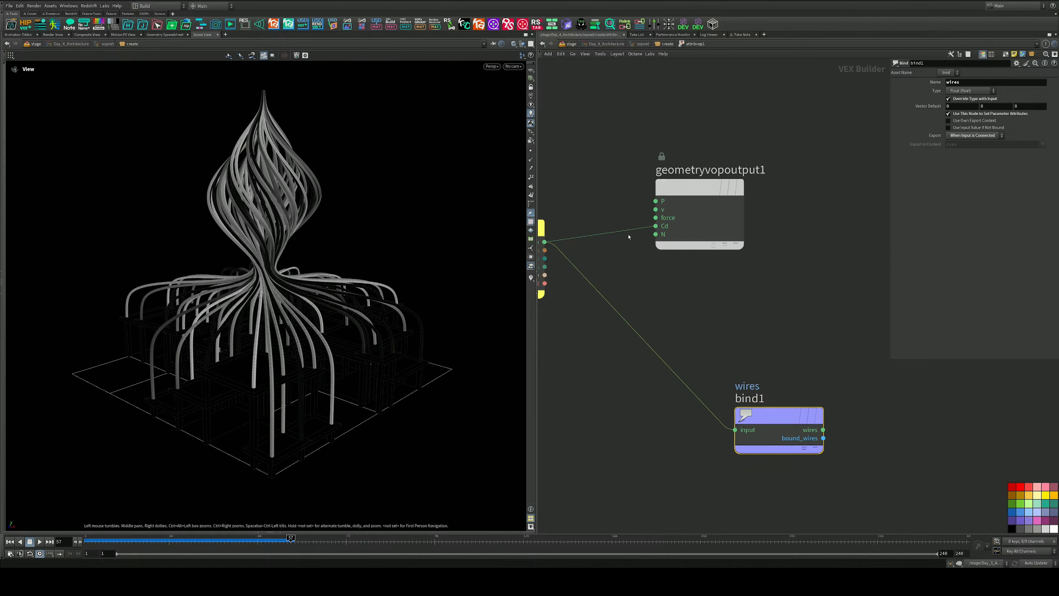
{"action": "key", "text": "y"}
{"action": "left_click_drag", "start_coordinate": [621, 179], "coordinate": [640, 255]}
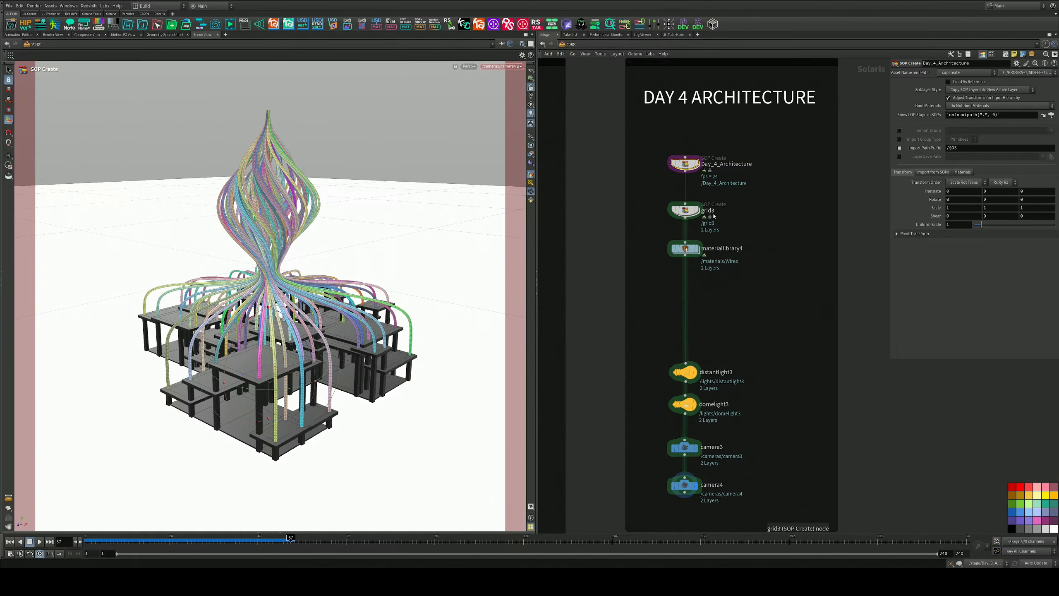
{"action": "middle_click_drag", "start_coordinate": [732, 269], "coordinate": [739, 189]}
{"action": "double_click", "coordinate": [693, 170]}
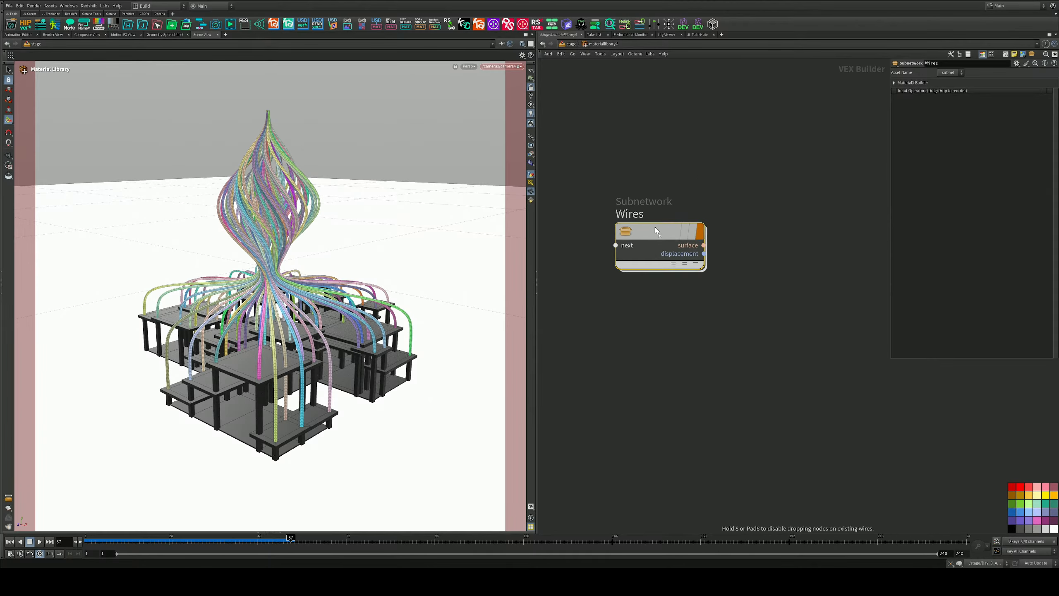
{"action": "key", "text": "u"}
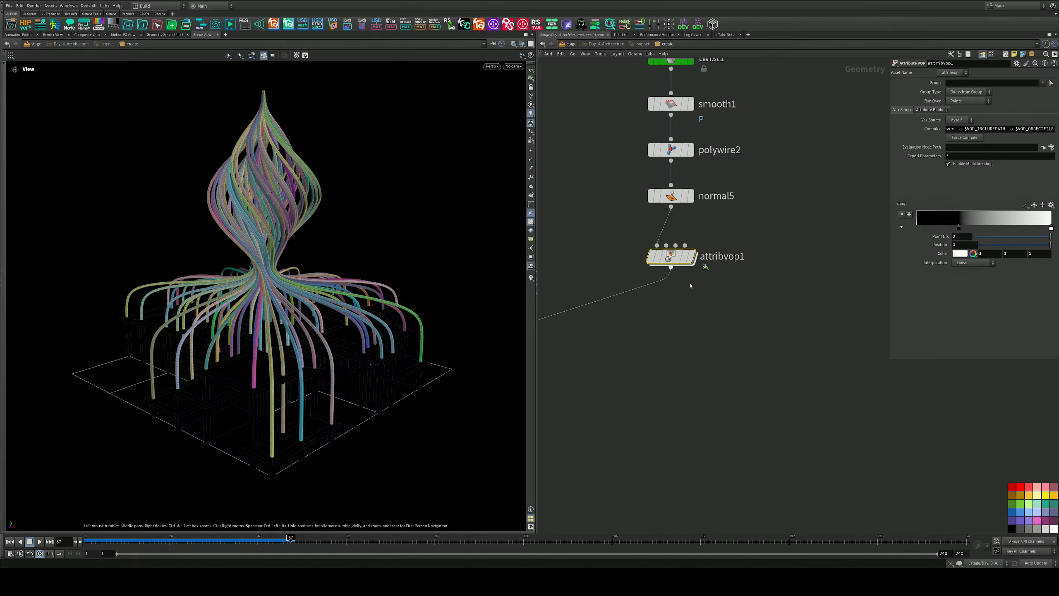
Step: Insert a Group Create node directly after attribvop1 and set its group name to wires
{"action": "key", "text": "Tab"}
{"action": "type", "text": "grou"}
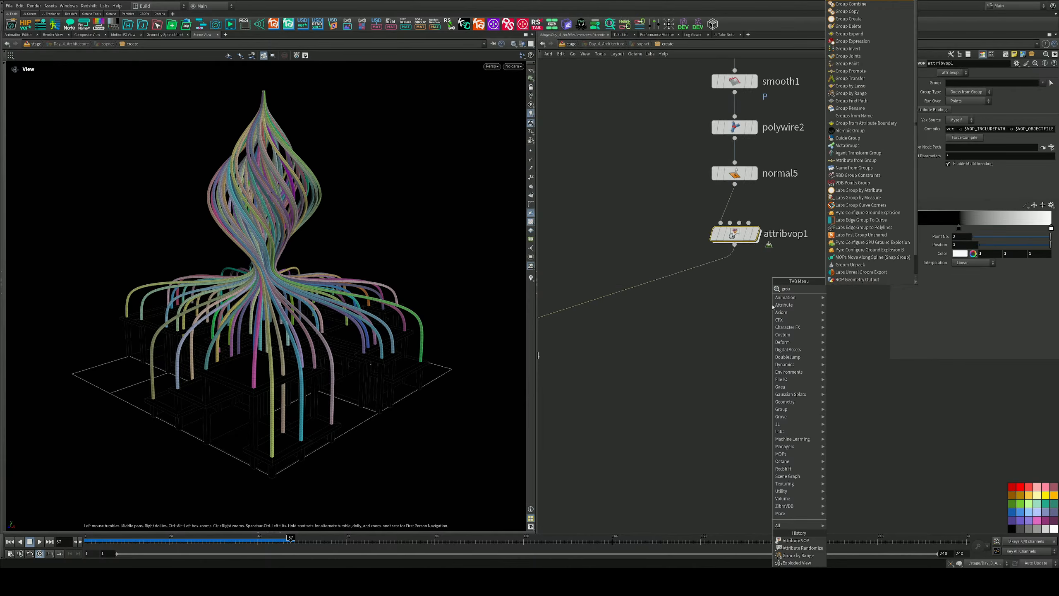
{"action": "key", "text": "Return"}
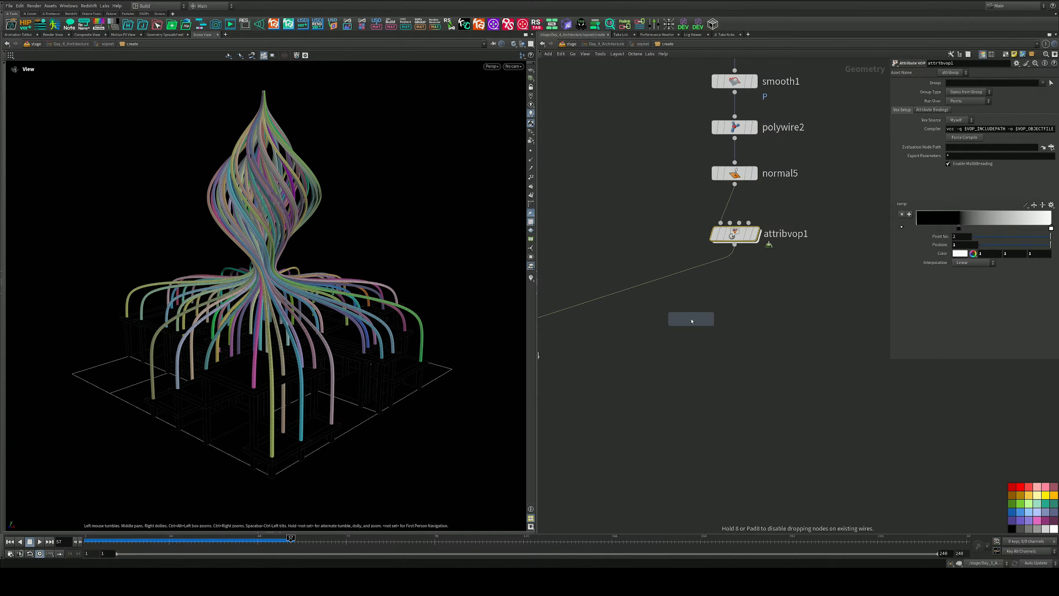
{"action": "left_click", "coordinate": [676, 289]}
{"action": "left_click_drag", "start_coordinate": [676, 288], "coordinate": [735, 303]}
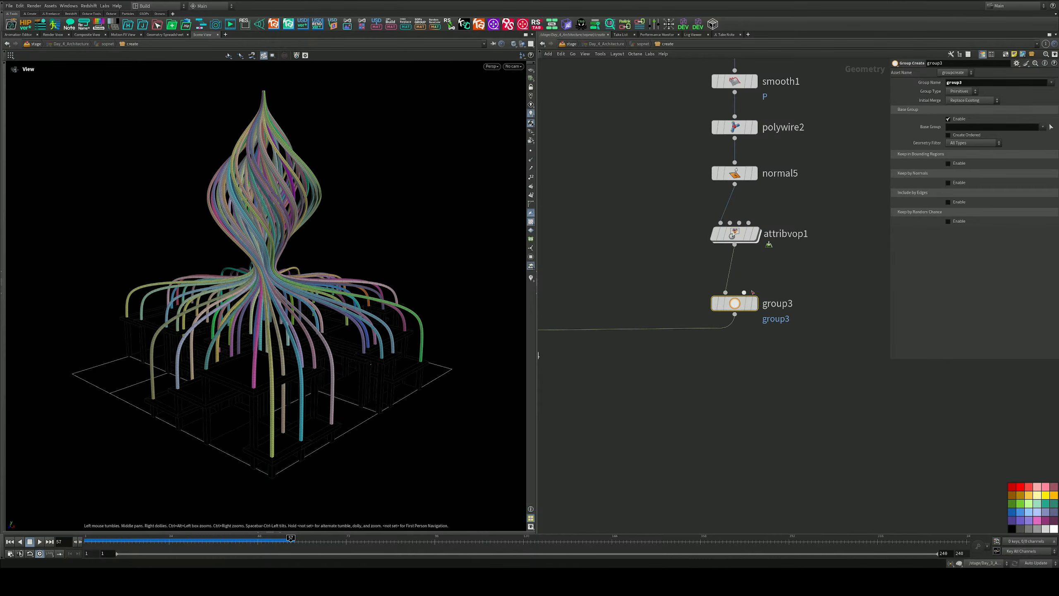
{"action": "left_click_drag", "start_coordinate": [970, 84], "coordinate": [916, 78]}
{"action": "type", "text": "wires"}
{"action": "key", "text": "Return"}
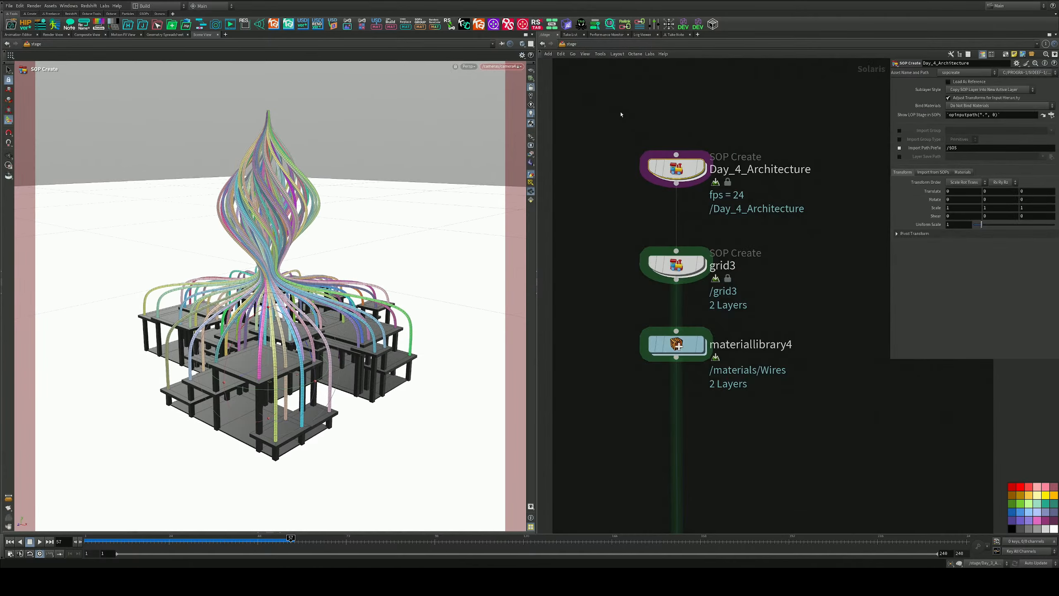
{"action": "middle_click_drag", "start_coordinate": [739, 251], "coordinate": [746, 171]}
{"action": "left_click_drag", "start_coordinate": [733, 226], "coordinate": [606, 312]}
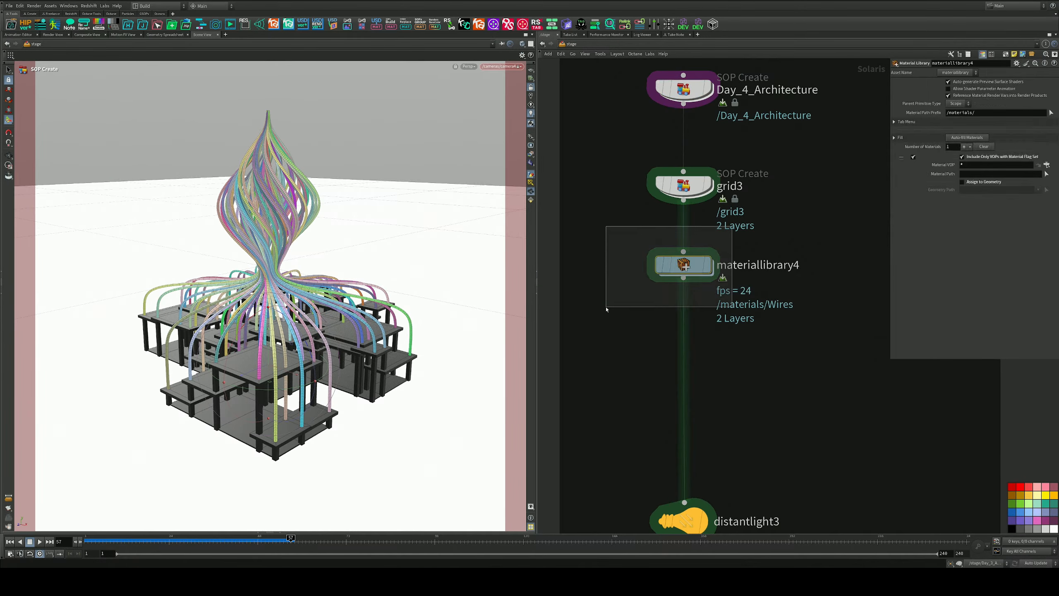
{"action": "middle_click_drag", "start_coordinate": [762, 307], "coordinate": [775, 200]}
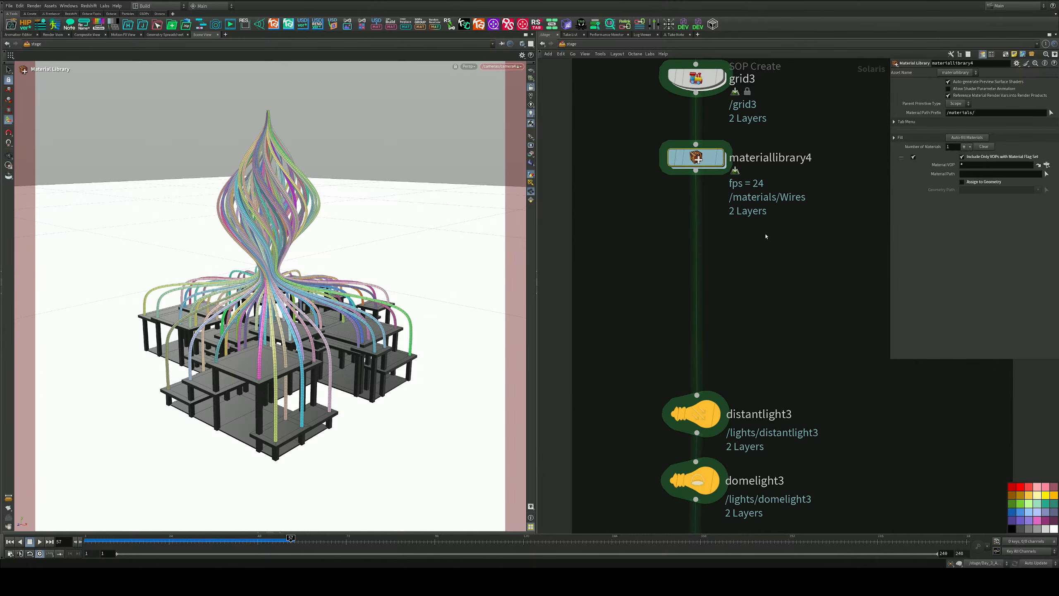
{"action": "key", "text": "Tab"}
{"action": "key", "text": "Escape"}
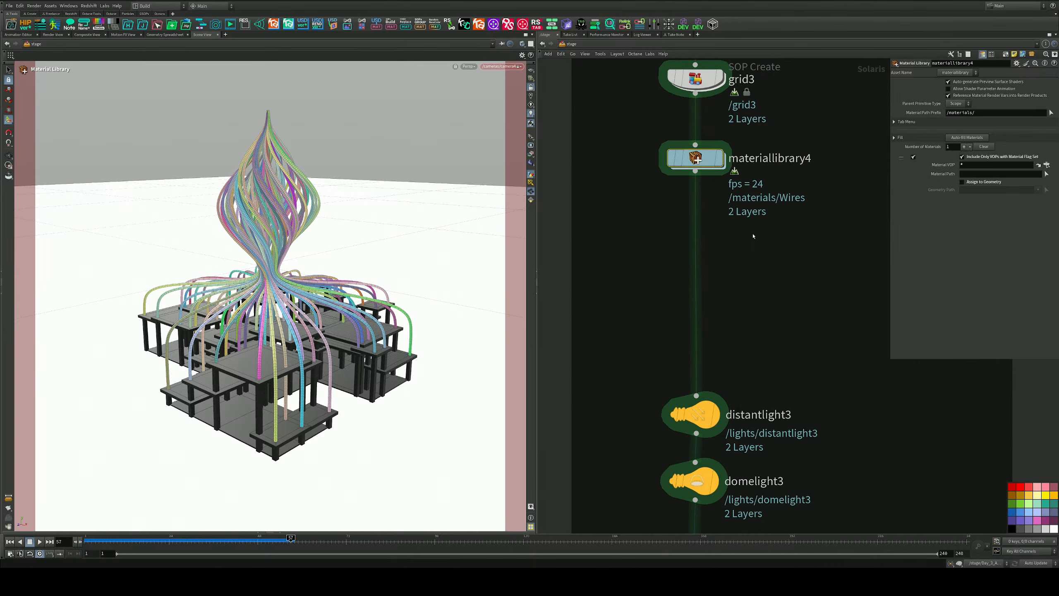
Step: Expand the Import Data settings of the Day_4_Architecture SOP Create, widen the parameter area and enable Subset Groups
{"action": "middle_click_drag", "start_coordinate": [755, 236], "coordinate": [741, 383]}
{"action": "left_click_drag", "start_coordinate": [626, 85], "coordinate": [759, 184]}
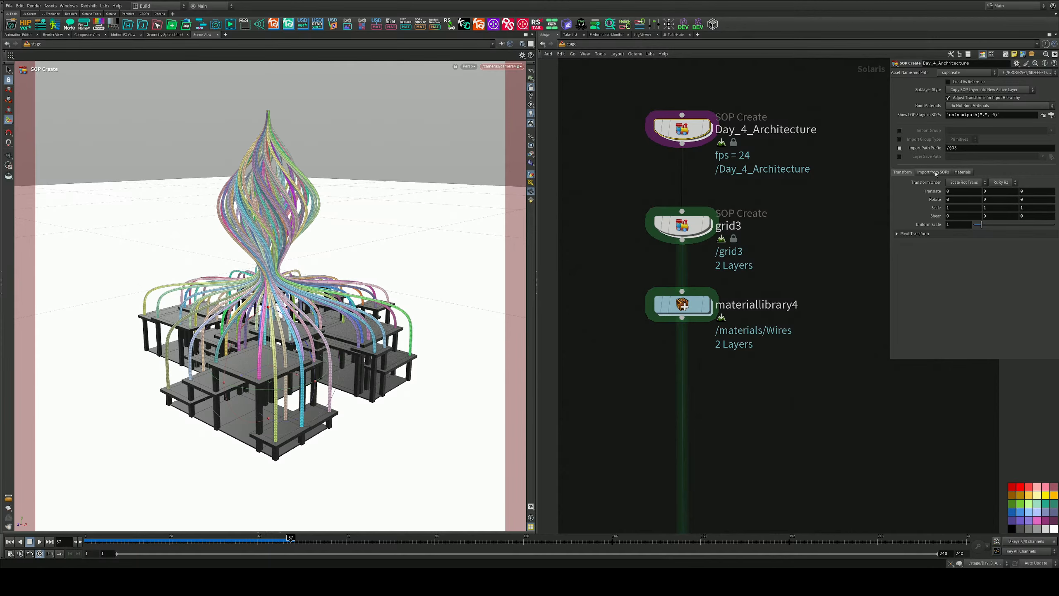
{"action": "left_click", "coordinate": [934, 172]}
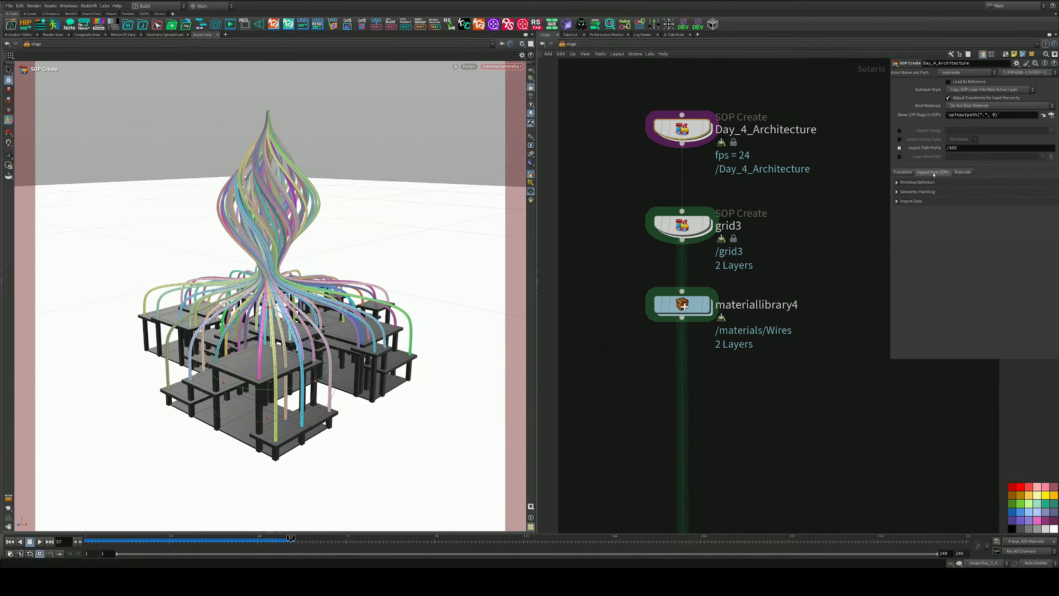
{"action": "left_click", "coordinate": [902, 201]}
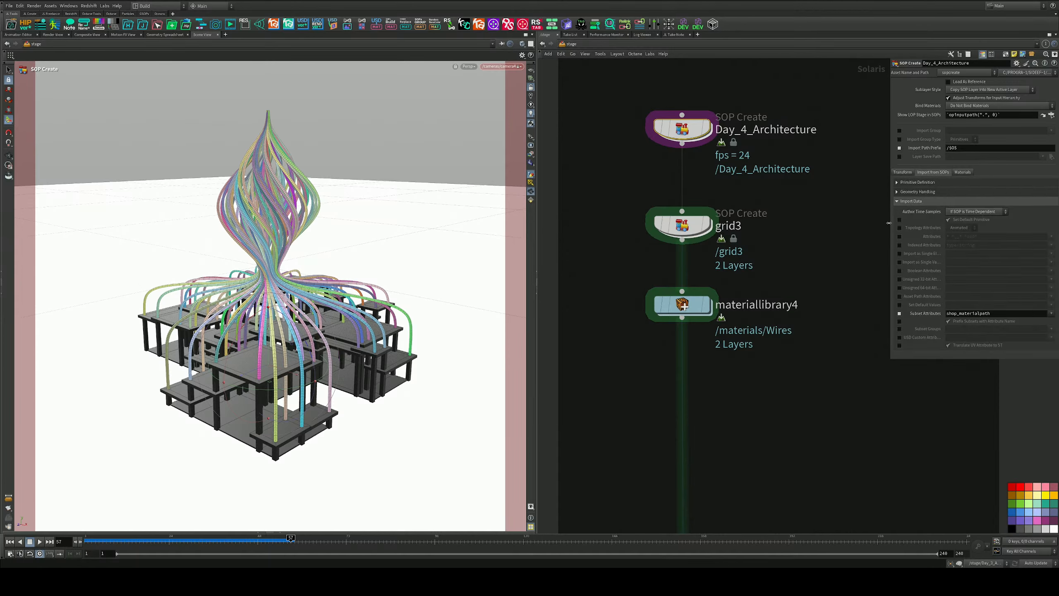
{"action": "left_click_drag", "start_coordinate": [890, 223], "coordinate": [829, 223]}
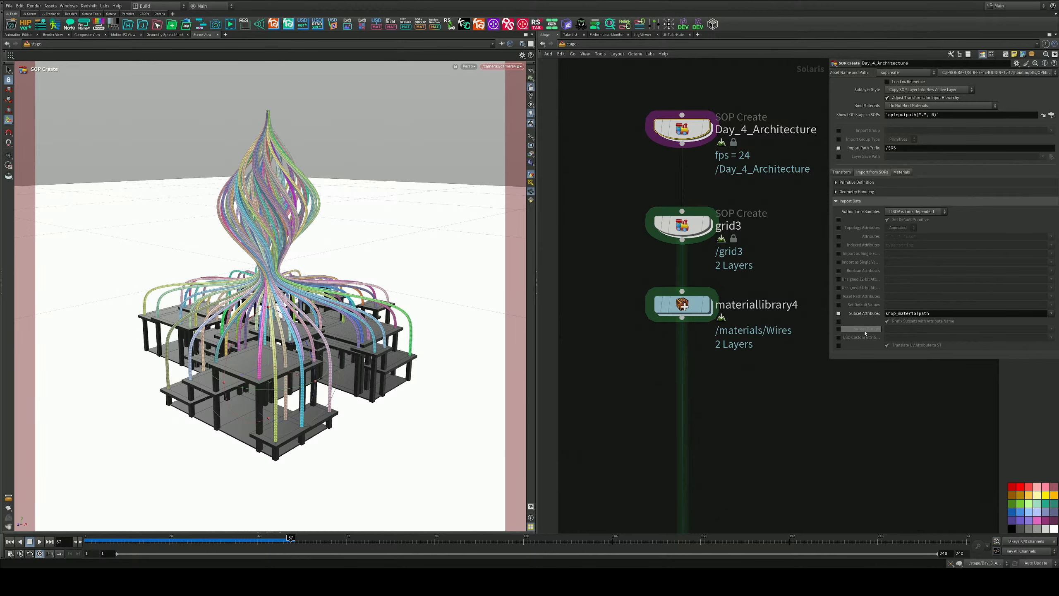
{"action": "left_click", "coordinate": [839, 329]}
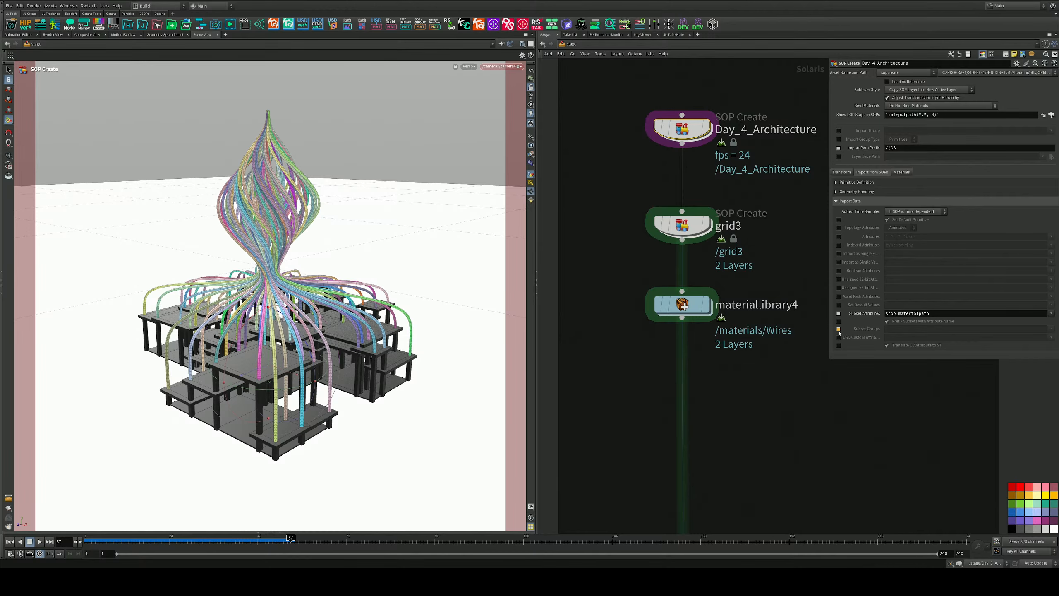
Step: Choose the wires group as Day_4_Architecture's subset group
{"action": "left_click", "coordinate": [1051, 330]}
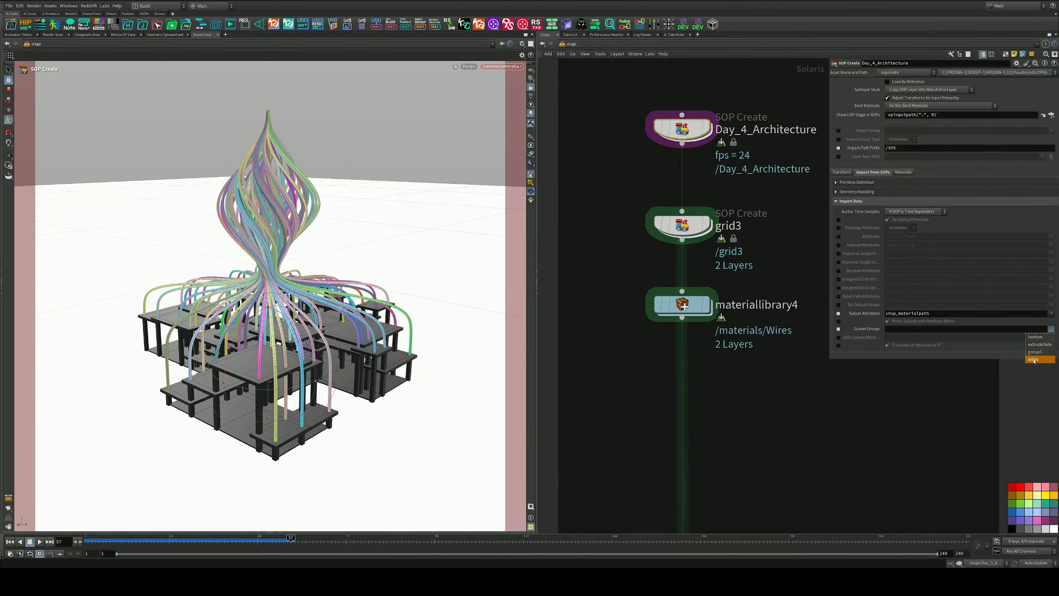
{"action": "left_click", "coordinate": [904, 331]}
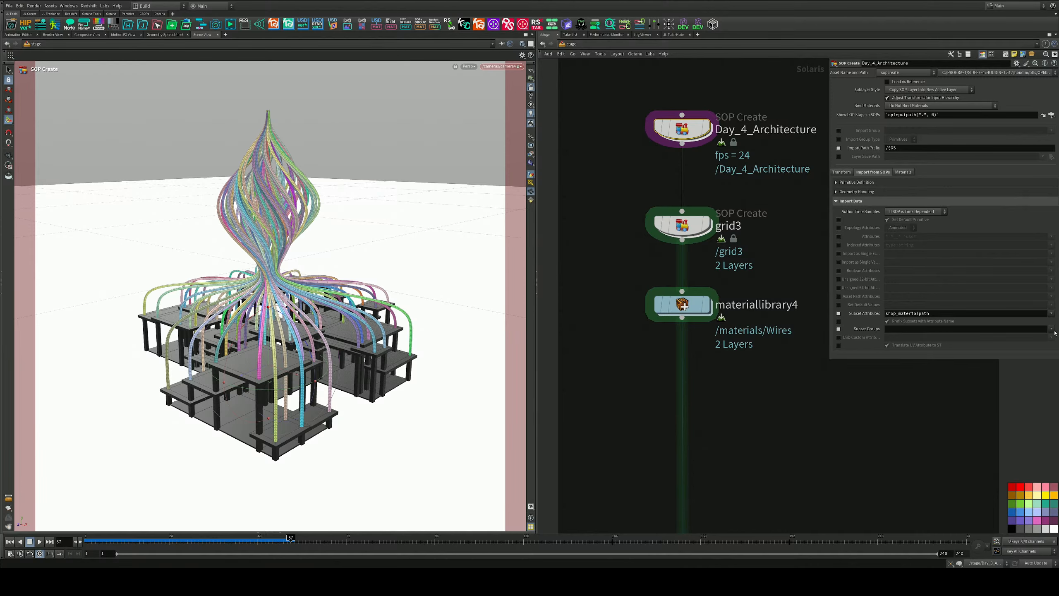
{"action": "left_click", "coordinate": [1052, 332]}
{"action": "left_click", "coordinate": [1039, 360]}
Step: Replace Day_4_Architecture's Subset Groups entry with * to import all groups
{"action": "left_click_drag", "start_coordinate": [899, 331], "coordinate": [853, 330]}
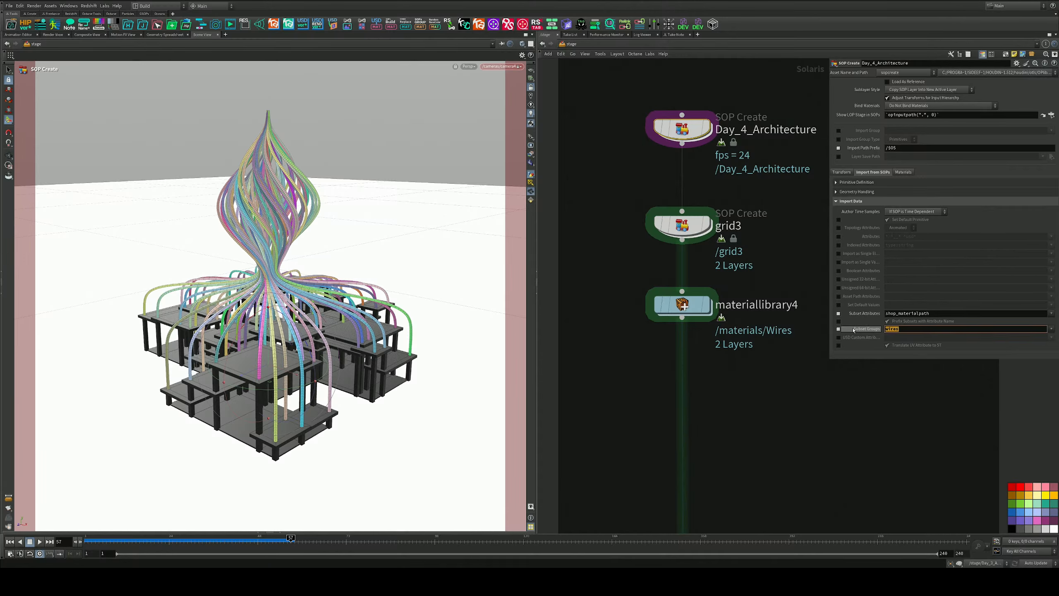
{"action": "key", "text": "BackSpace"}
{"action": "left_click", "coordinate": [853, 371]}
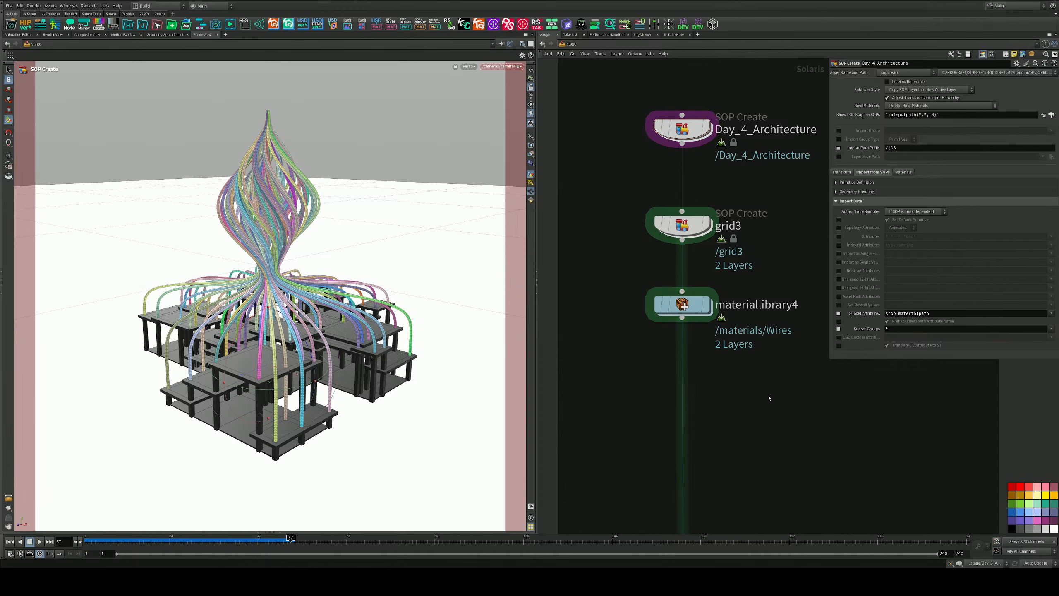
Step: Show the Scene Graph Tree, expand Day_4_Architecture down to mesh_0's subsets and select the wires subset
{"action": "middle_click_drag", "start_coordinate": [768, 391], "coordinate": [741, 288]}
{"action": "scroll", "coordinate": [747, 283], "scroll_direction": "down", "scroll_amount": 1}
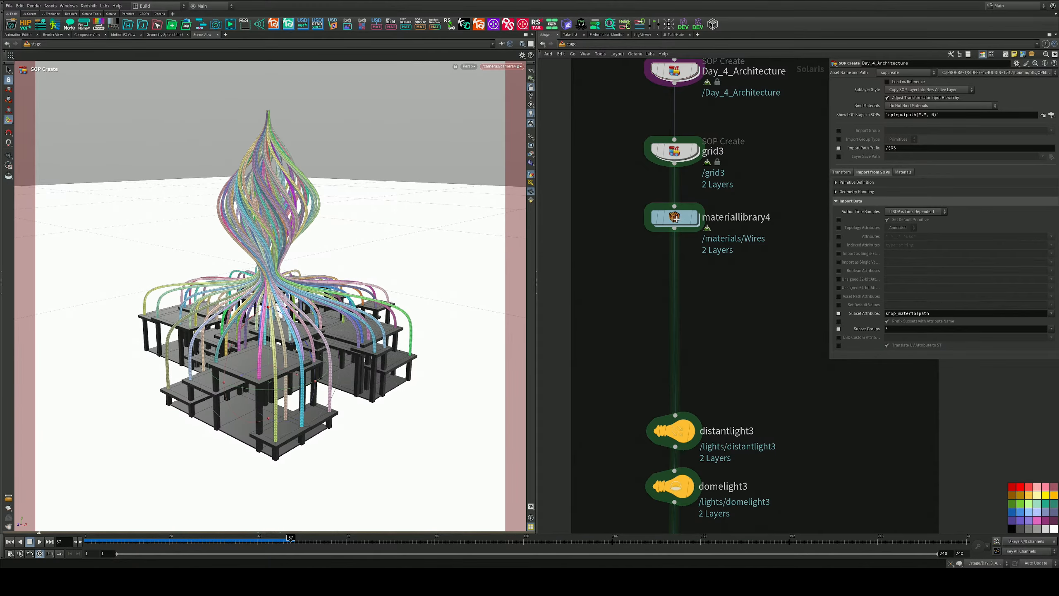
{"action": "left_click", "coordinate": [33, 532]}
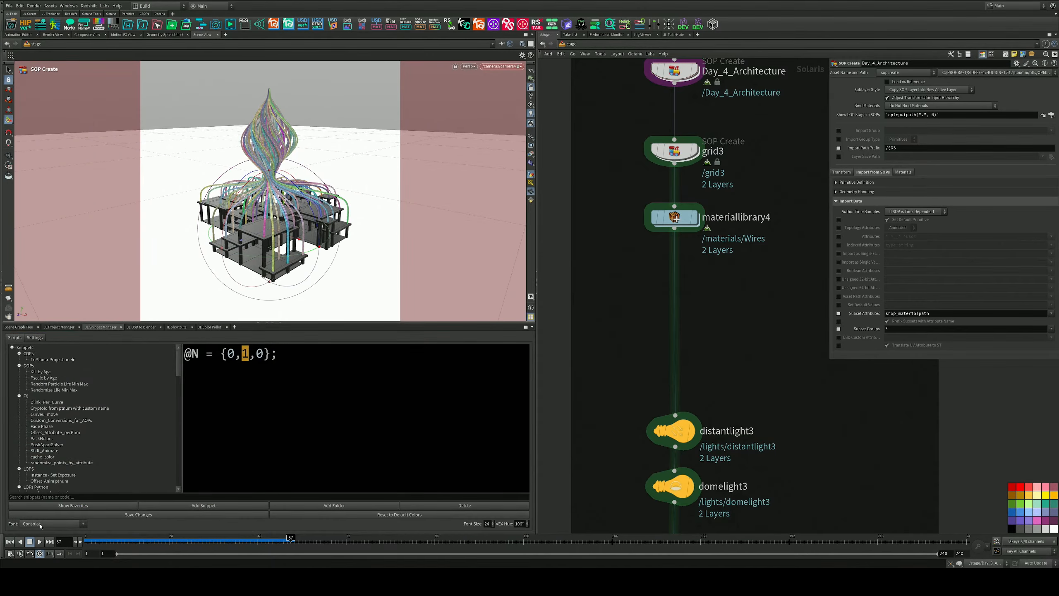
{"action": "left_click", "coordinate": [21, 327]}
{"action": "left_click", "coordinate": [10, 373]}
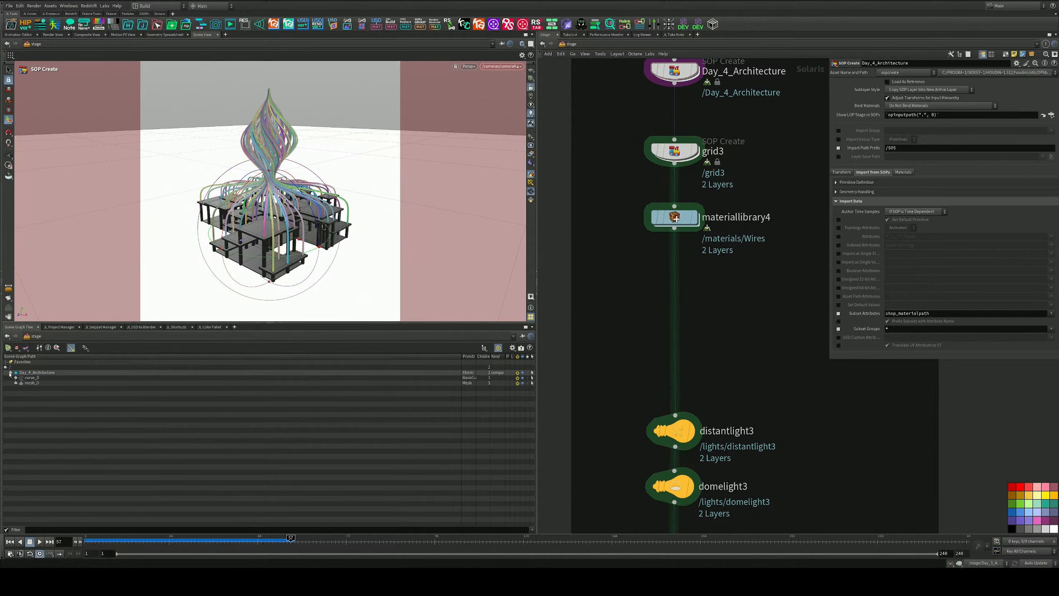
{"action": "left_click", "coordinate": [15, 383]}
{"action": "left_click", "coordinate": [37, 400]}
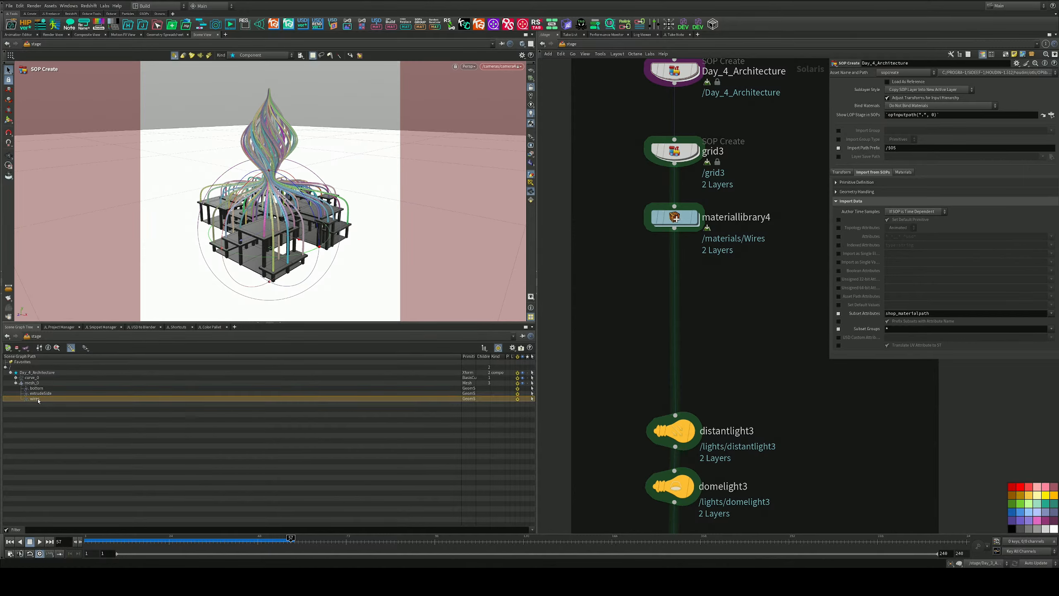
Step: Insert an Assign Material node between materiallibrary4 and distantlight3
{"action": "middle_click_drag", "start_coordinate": [707, 354], "coordinate": [703, 378]}
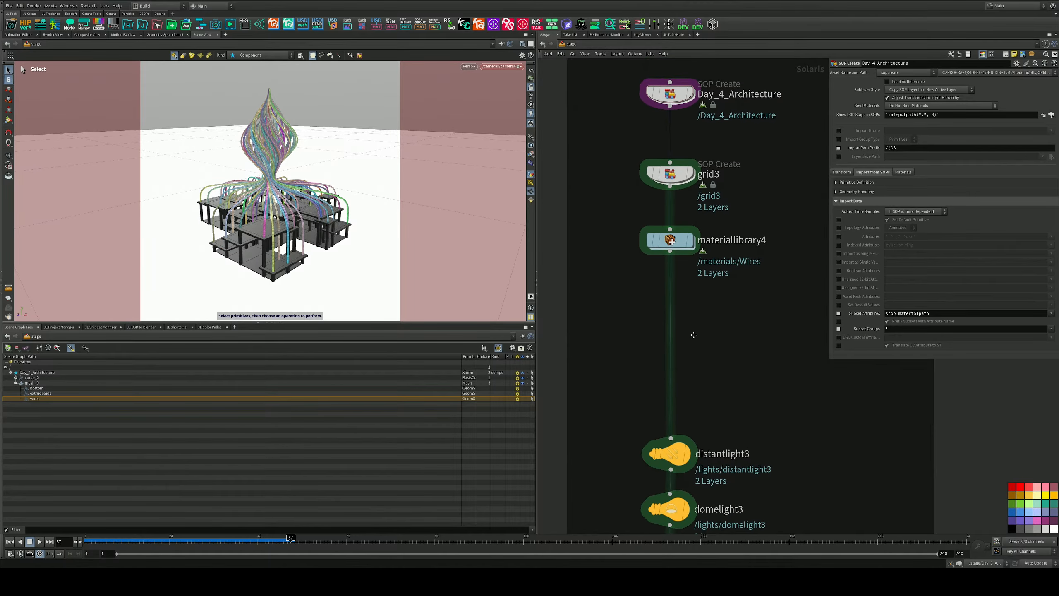
{"action": "key", "text": "Tab"}
{"action": "type", "text": "aw"}
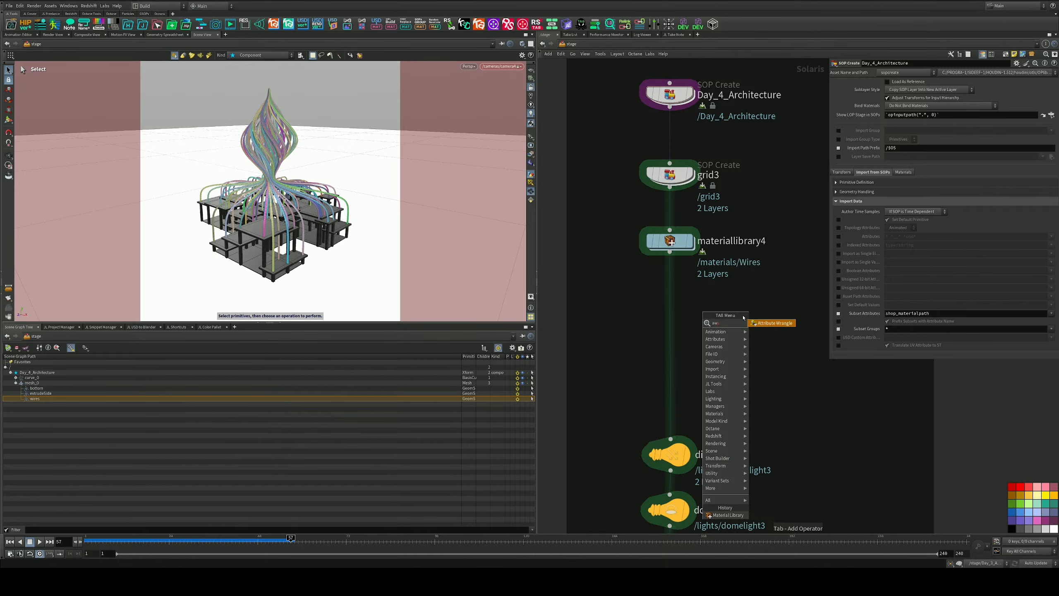
{"action": "key", "text": "BackSpace"}
{"action": "type", "text": "s"}
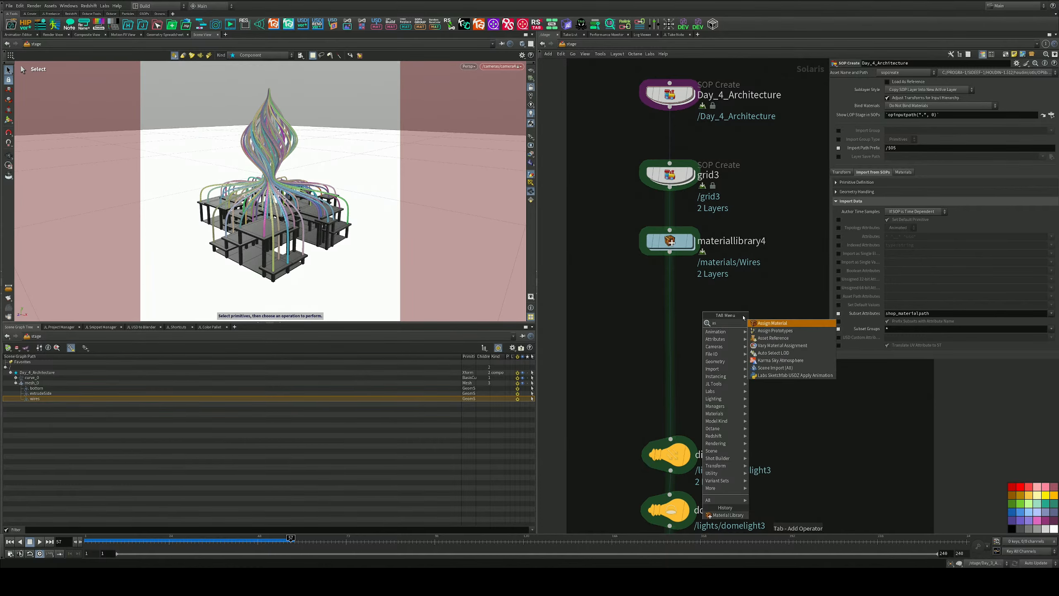
{"action": "left_click", "coordinate": [773, 325]}
{"action": "left_click", "coordinate": [680, 312]}
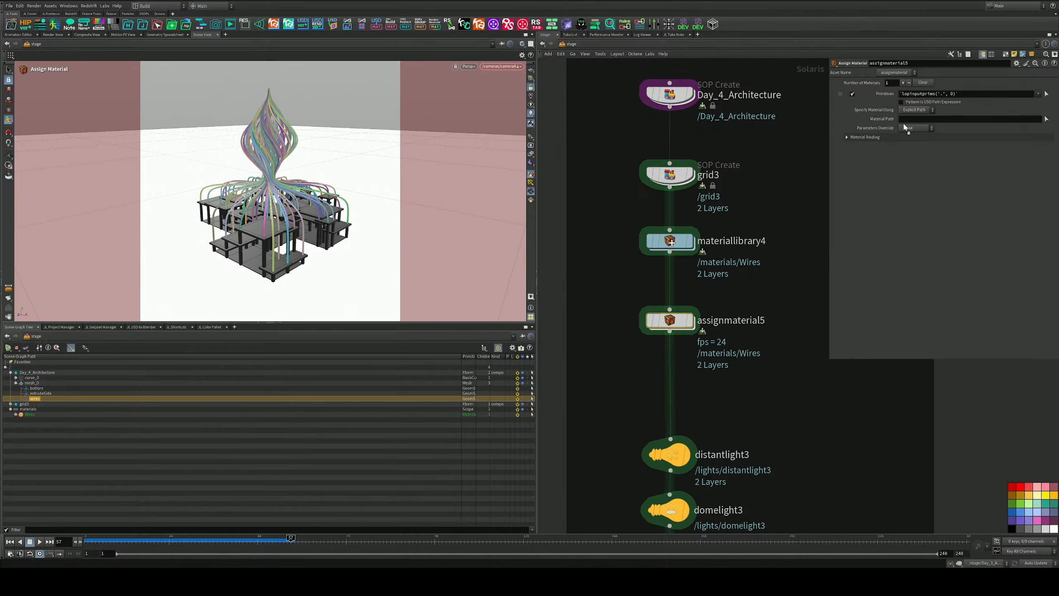
Step: Set assignmaterial5's primitives to /Day_4_Architecture/mesh_0/wires and its material path to /materials/Wires
{"action": "left_click_drag", "start_coordinate": [923, 94], "coordinate": [923, 94]}
{"action": "left_click", "coordinate": [1047, 120]}
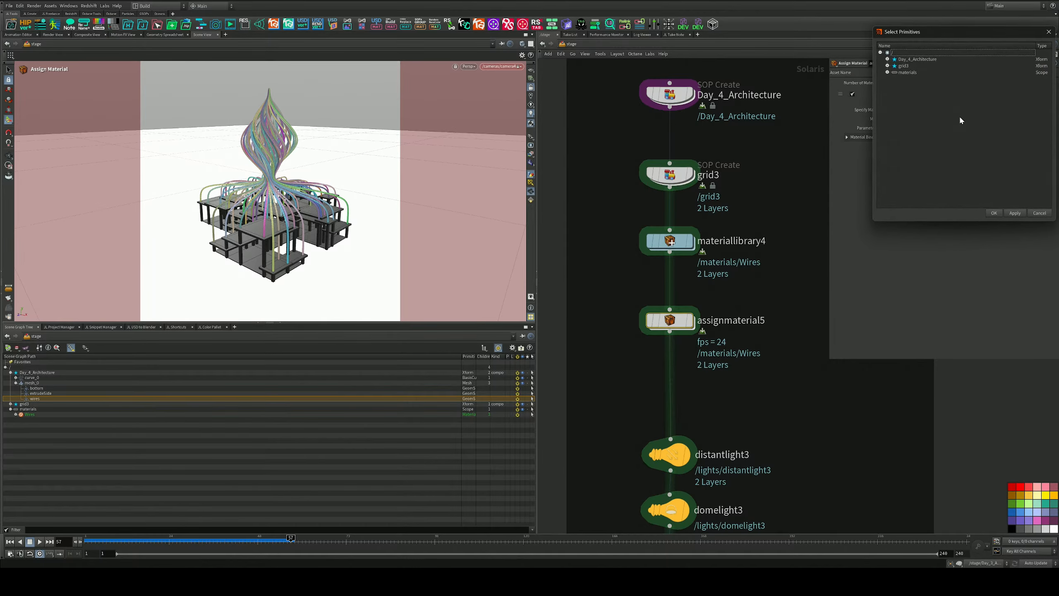
{"action": "left_click", "coordinate": [887, 71]}
{"action": "left_click", "coordinate": [902, 79]}
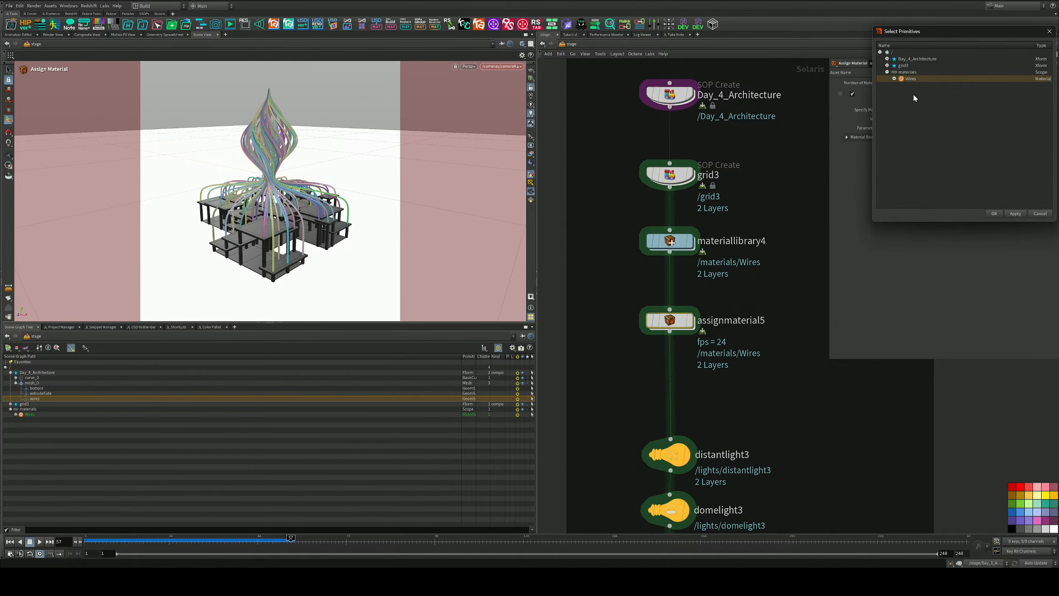
{"action": "left_click", "coordinate": [994, 214]}
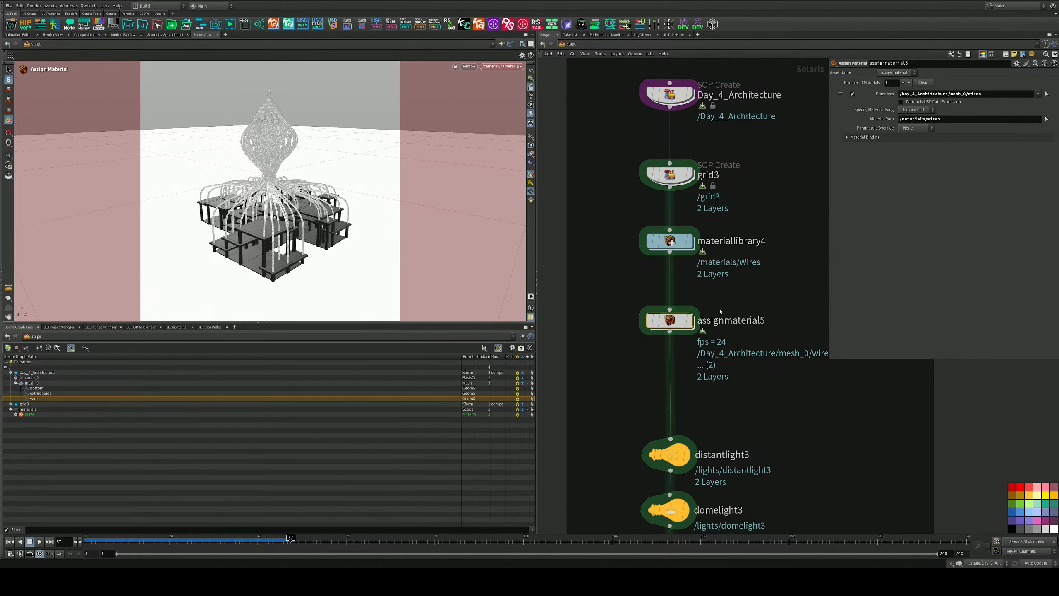
Step: Switch the viewport renderer to Karma CPU
{"action": "middle_click_drag", "start_coordinate": [721, 311], "coordinate": [718, 278]}
{"action": "scroll", "coordinate": [717, 406], "scroll_direction": "down", "scroll_amount": 4}
{"action": "middle_click_drag", "start_coordinate": [717, 407], "coordinate": [708, 308]}
{"action": "scroll", "coordinate": [681, 394], "scroll_direction": "up", "scroll_amount": 4}
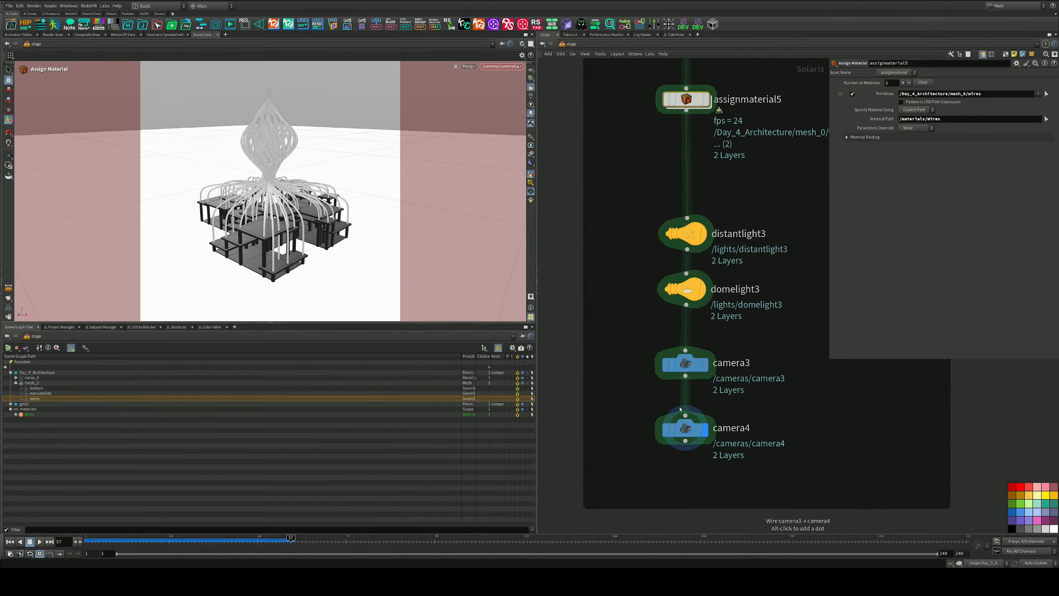
{"action": "left_click", "coordinate": [471, 67]}
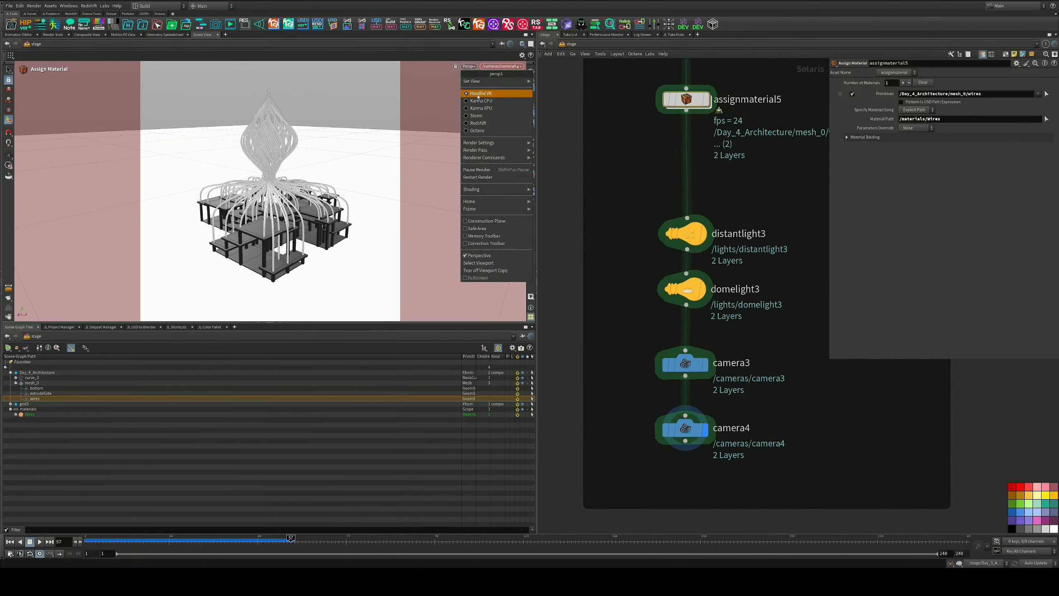
{"action": "left_click", "coordinate": [479, 103]}
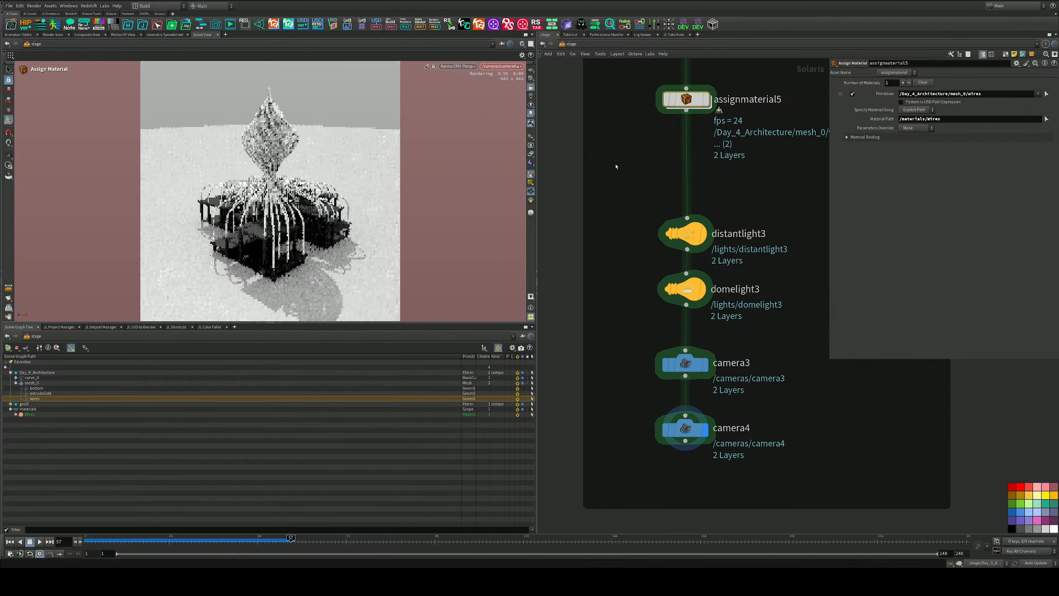
Step: Open the Wires material's node network inside materiallibrary4
{"action": "middle_click_drag", "start_coordinate": [752, 185], "coordinate": [746, 320]}
{"action": "scroll", "coordinate": [714, 193], "scroll_direction": "up", "scroll_amount": 2}
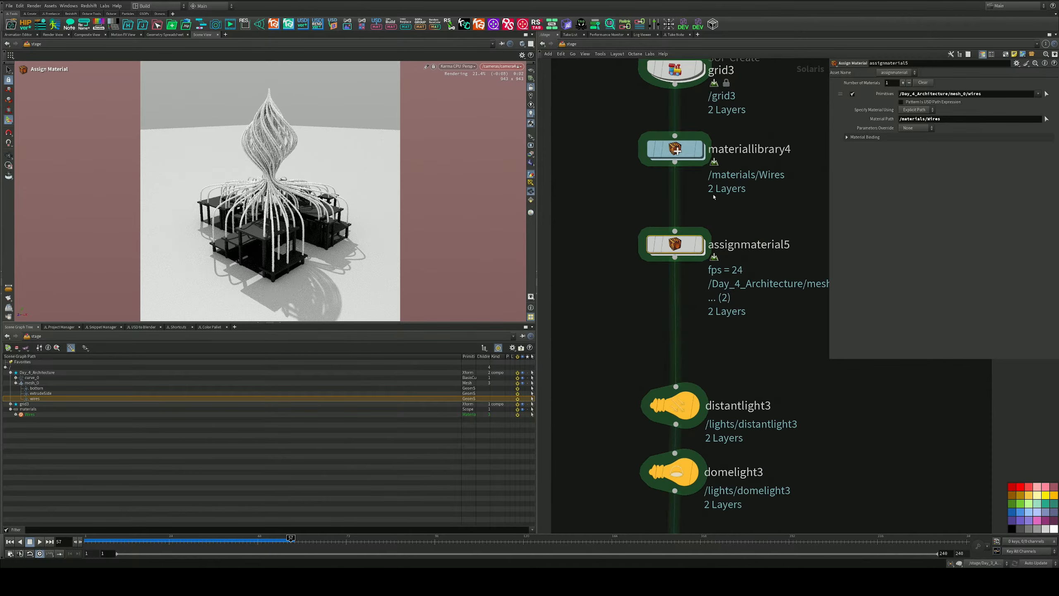
{"action": "middle_click_drag", "start_coordinate": [715, 193], "coordinate": [708, 299]}
{"action": "middle_click_drag", "start_coordinate": [721, 216], "coordinate": [723, 283]}
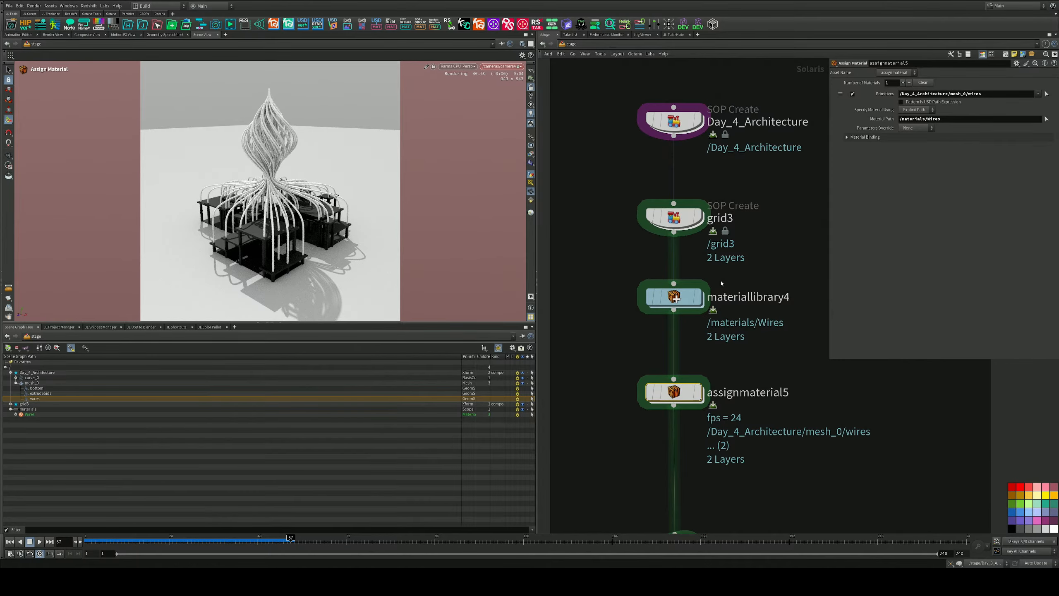
{"action": "double_click", "coordinate": [684, 297]}
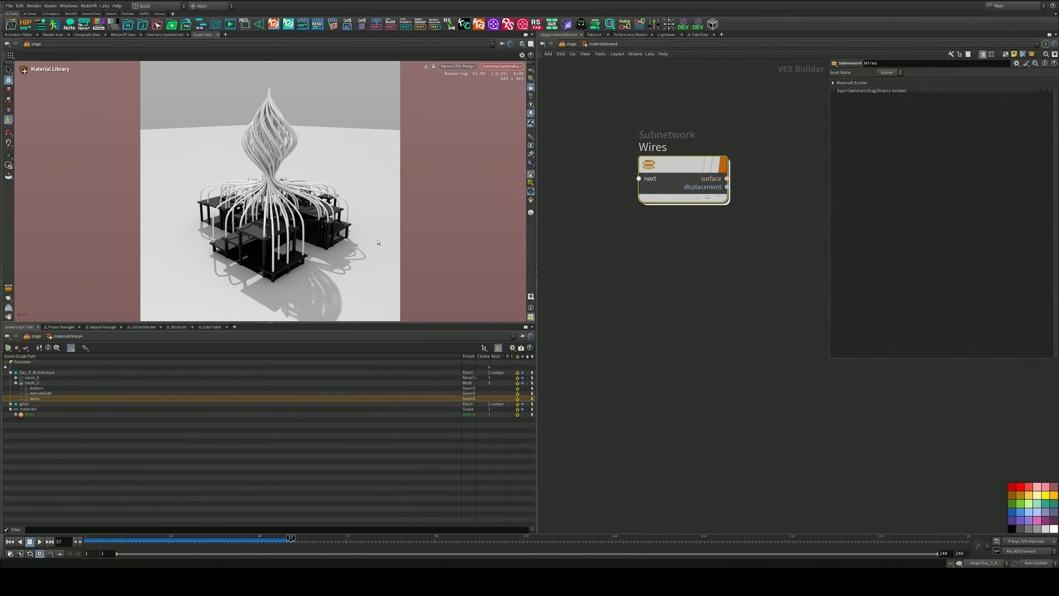
{"action": "double_click", "coordinate": [669, 164]}
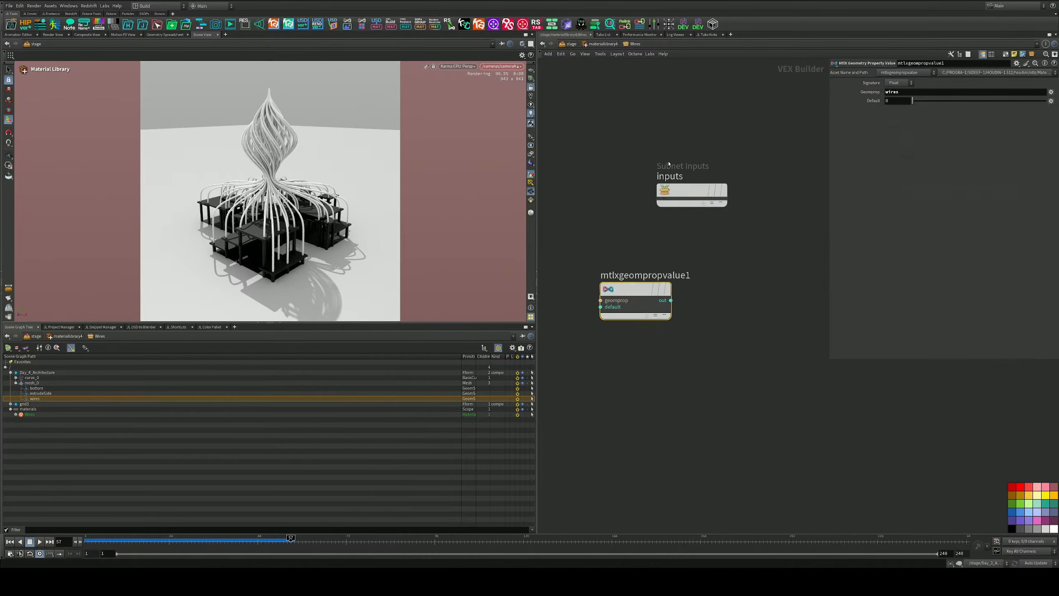
Step: Expand mtlxstandard_surface's Base and Specular inputs and connect the mtlxgeompropvalue1 output to base_color
{"action": "middle_click_drag", "start_coordinate": [725, 260], "coordinate": [706, 221]}
{"action": "scroll", "coordinate": [665, 258], "scroll_direction": "down", "scroll_amount": 1}
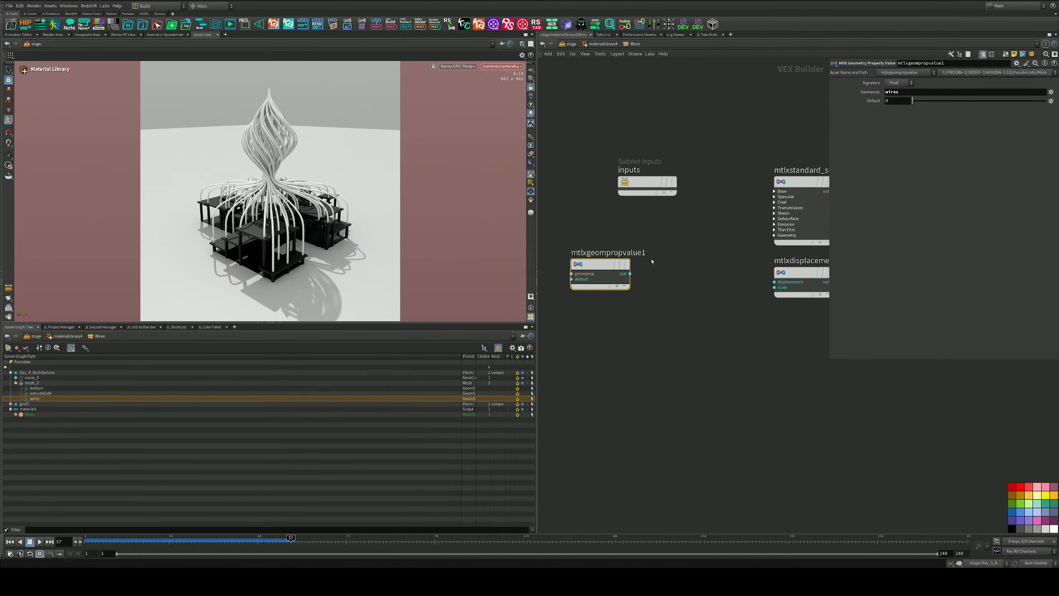
{"action": "left_click", "coordinate": [774, 197]}
{"action": "left_click_drag", "start_coordinate": [775, 199], "coordinate": [616, 263]}
{"action": "left_click", "coordinate": [708, 155]}
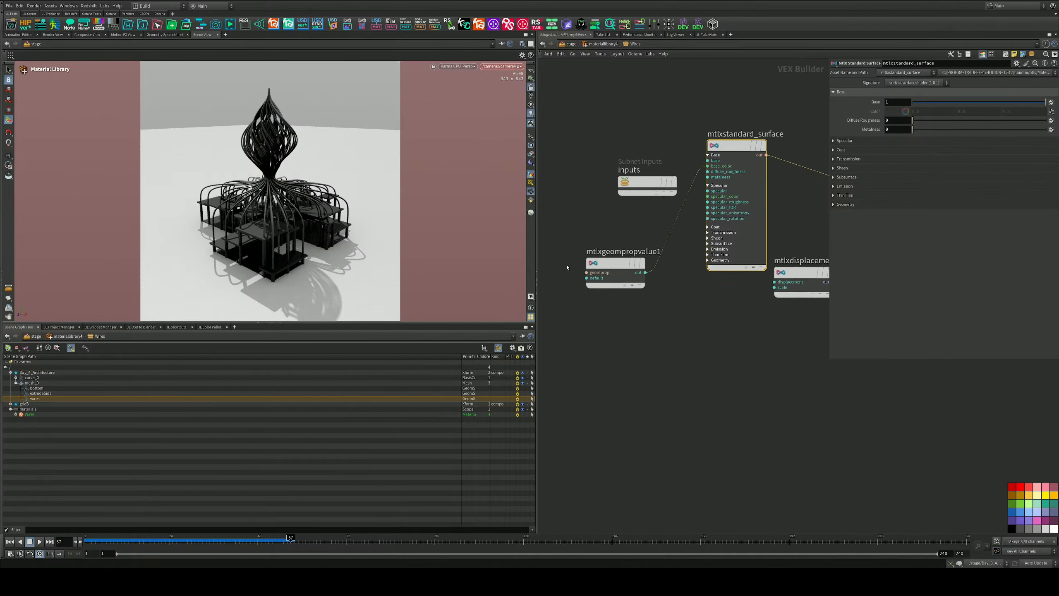
Step: Set the signature of mtlxgeompropvalue1 to Color
{"action": "left_click", "coordinate": [614, 263]}
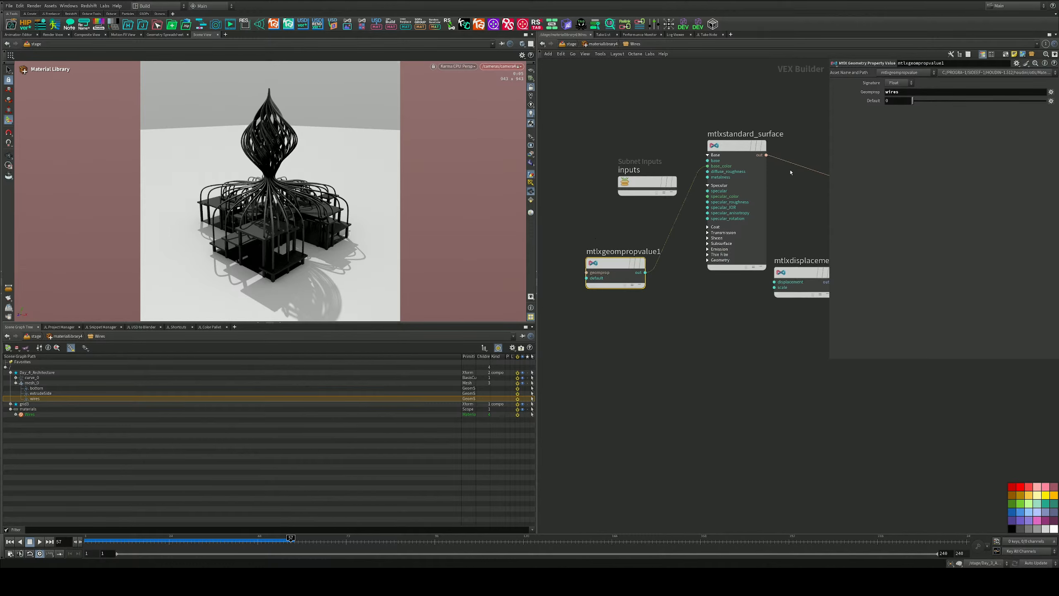
{"action": "left_click", "coordinate": [899, 83]}
{"action": "left_click", "coordinate": [897, 93]}
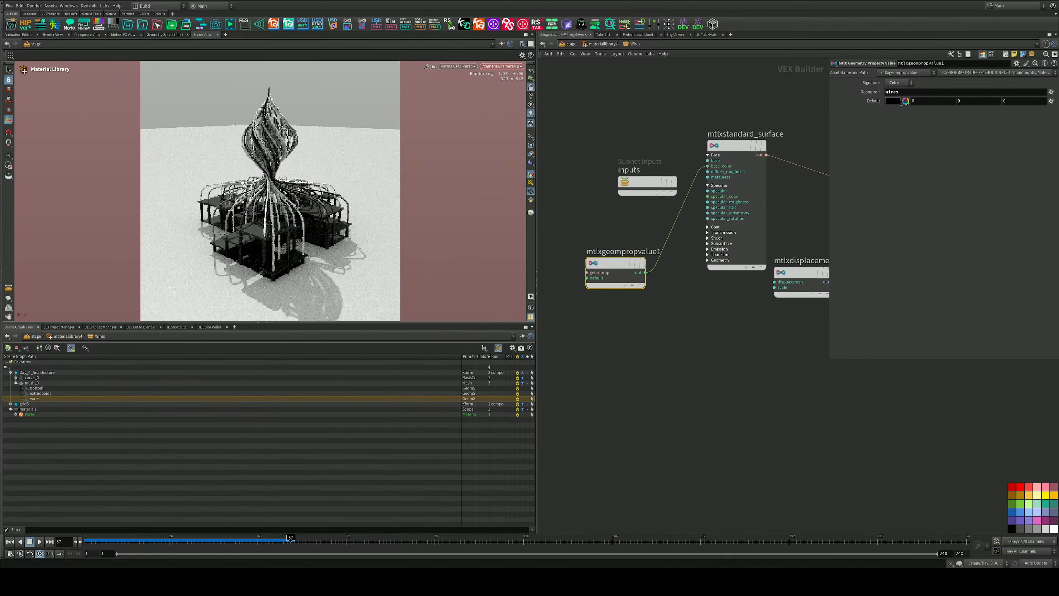
{"action": "left_click", "coordinate": [899, 83]}
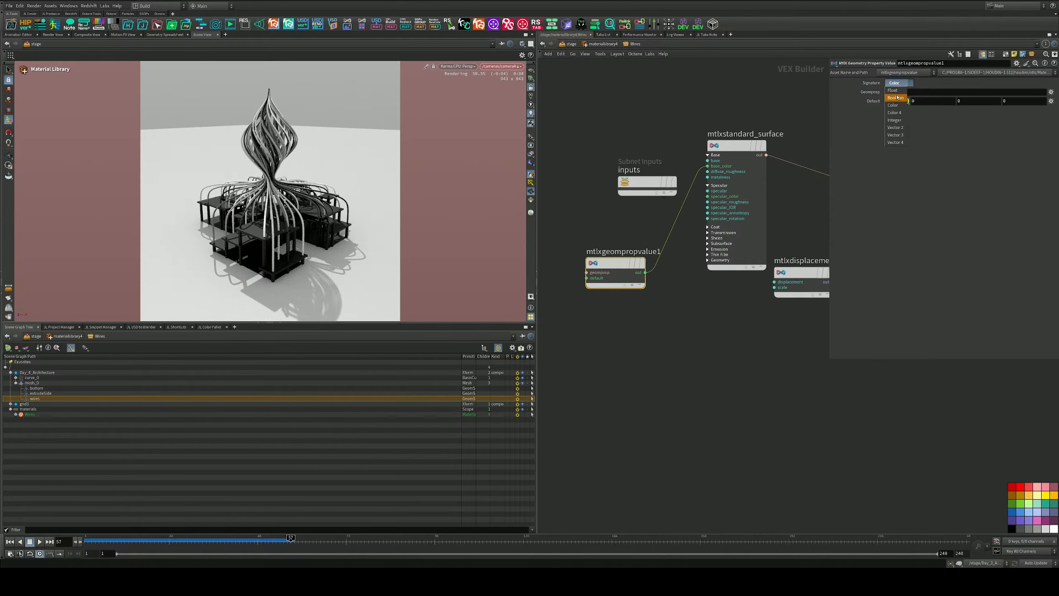
{"action": "left_click", "coordinate": [955, 137]}
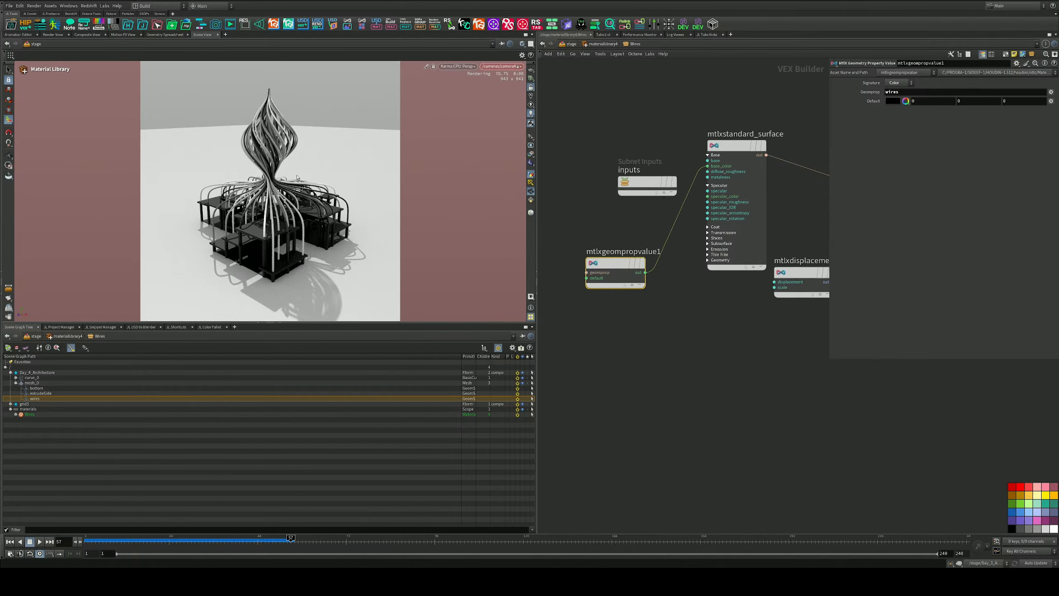
Step: Inspect the ramp shading on the strands up close in the Karma render
{"action": "left_click_drag", "start_coordinate": [372, 269], "coordinate": [249, 202], "text": "alt"}
{"action": "key", "text": "Escape"}
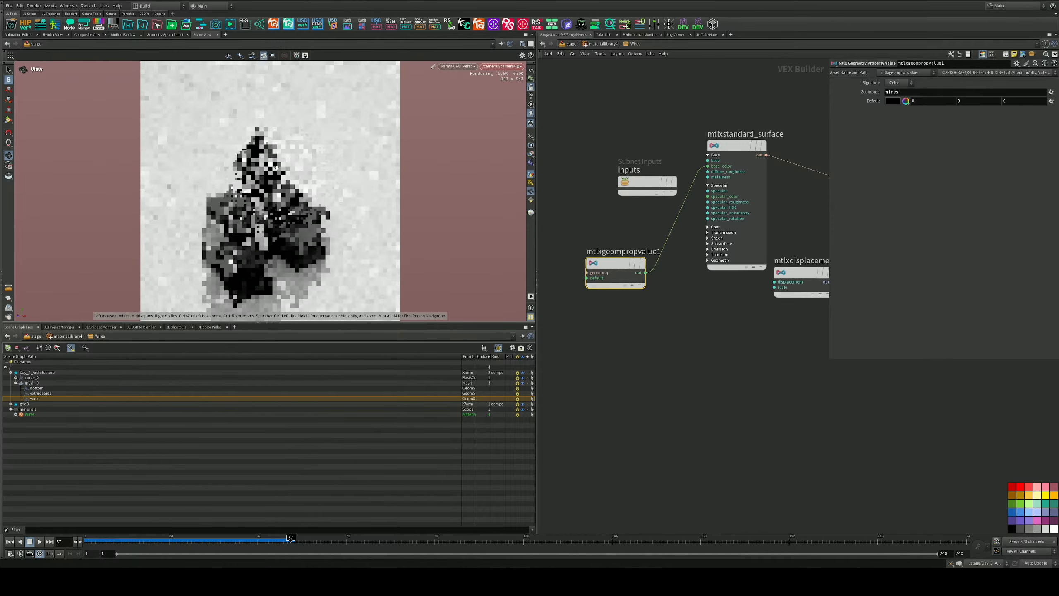
{"action": "left_click_drag", "start_coordinate": [273, 325], "coordinate": [273, 327]}
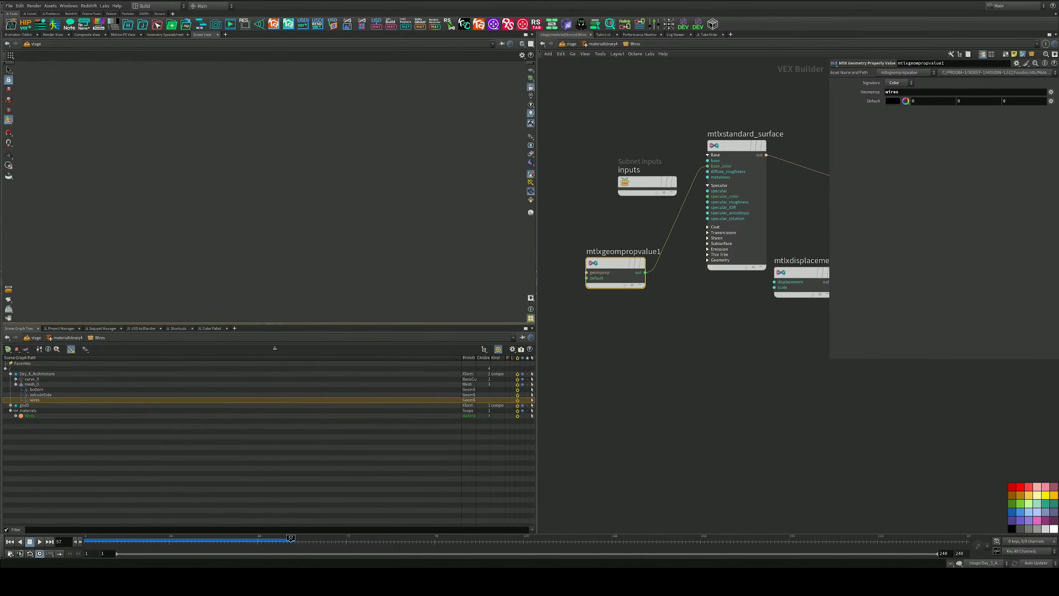
{"action": "left_click_drag", "start_coordinate": [271, 198], "coordinate": [269, 186], "text": "alt"}
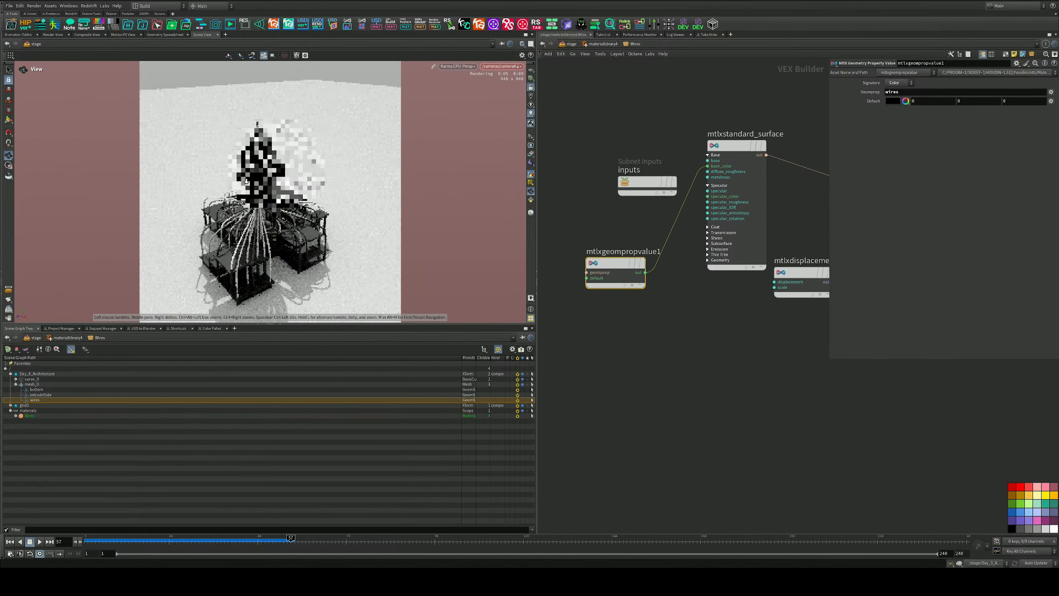
{"action": "right_click_drag", "start_coordinate": [269, 186], "coordinate": [296, 252], "text": "alt"}
{"action": "key", "text": "Escape"}
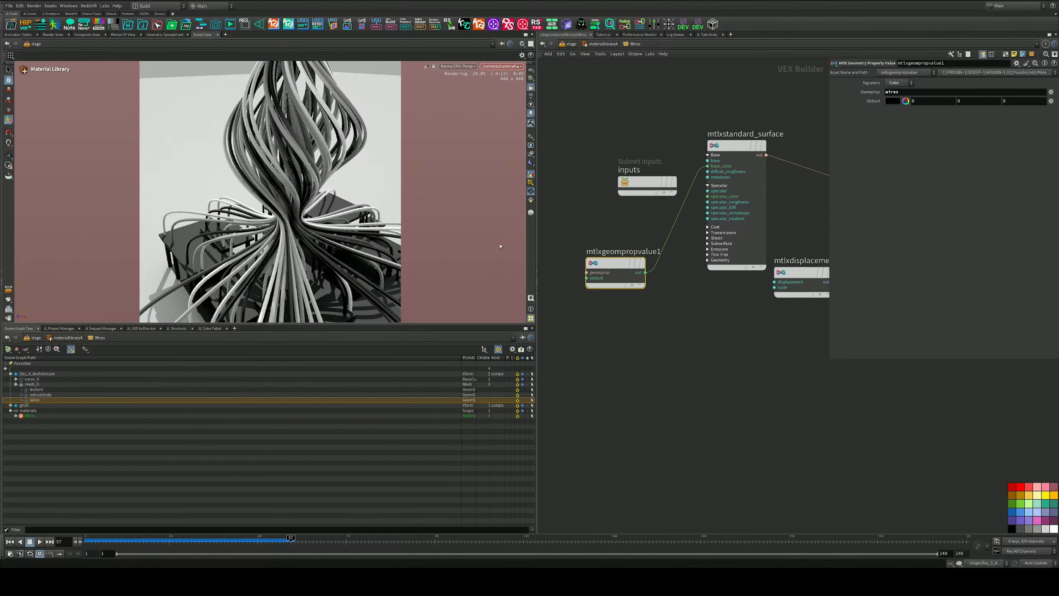
Step: Rearrange the Wires network, moving the inputs node clear and mtlxgeompropvalue1 well ahead of mtlxstandard_surface
{"action": "left_click_drag", "start_coordinate": [645, 175], "coordinate": [628, 60]}
{"action": "left_click_drag", "start_coordinate": [644, 199], "coordinate": [631, 105]}
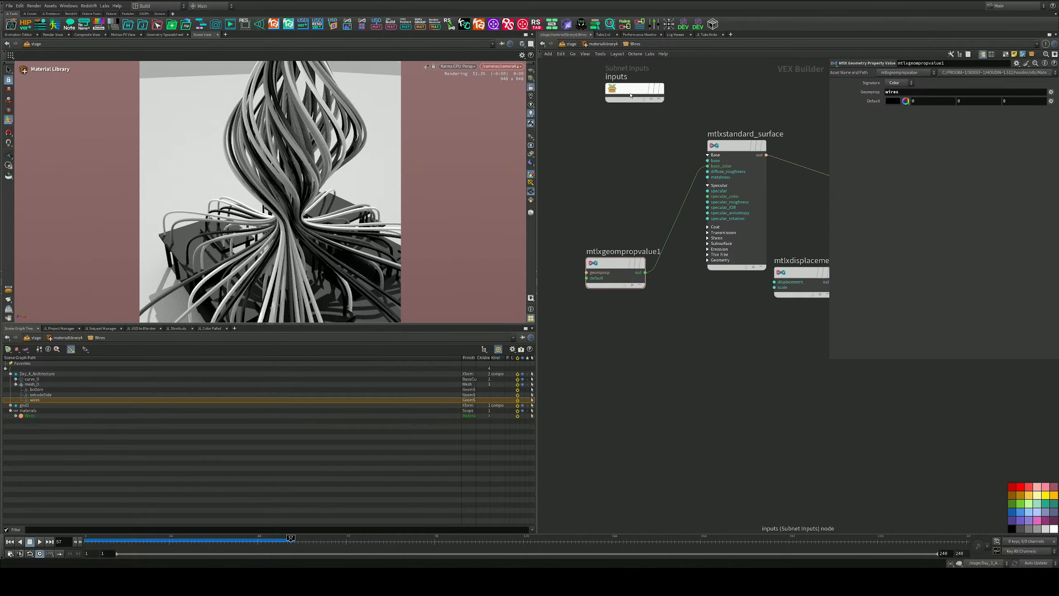
{"action": "middle_click_drag", "start_coordinate": [605, 152], "coordinate": [633, 210]}
{"action": "left_click_drag", "start_coordinate": [649, 324], "coordinate": [599, 220]}
{"action": "scroll", "coordinate": [618, 260], "scroll_direction": "down", "scroll_amount": 3}
{"action": "middle_click_drag", "start_coordinate": [618, 278], "coordinate": [668, 252]}
{"action": "left_click_drag", "start_coordinate": [647, 214], "coordinate": [586, 213]}
{"action": "scroll", "coordinate": [659, 219], "scroll_direction": "up", "scroll_amount": 3}
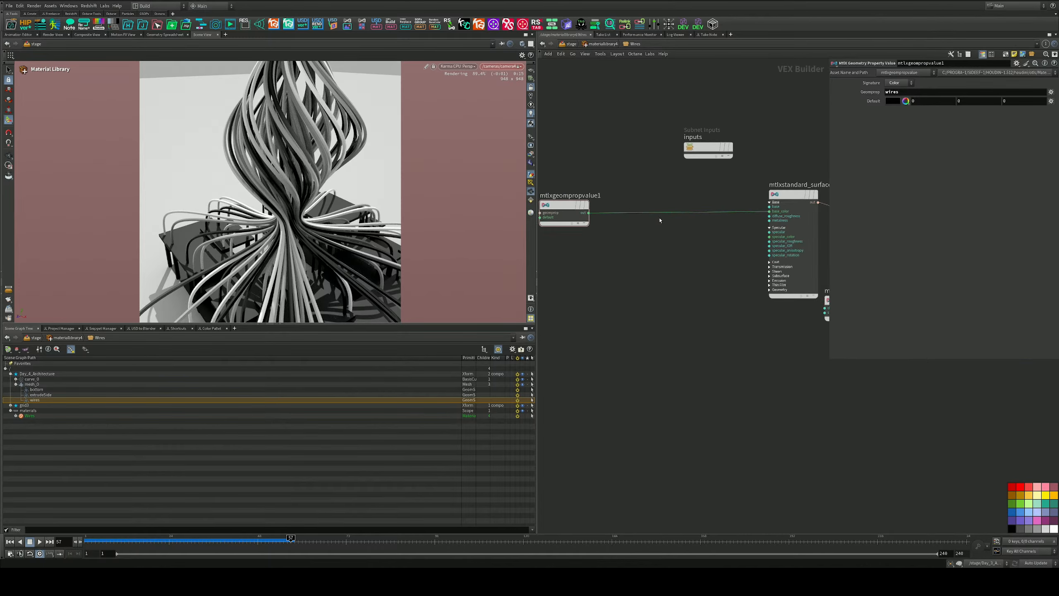
Step: Expand the Emission inputs on the mtlxstandard_surface node
{"action": "middle_click_drag", "start_coordinate": [660, 219], "coordinate": [656, 242]}
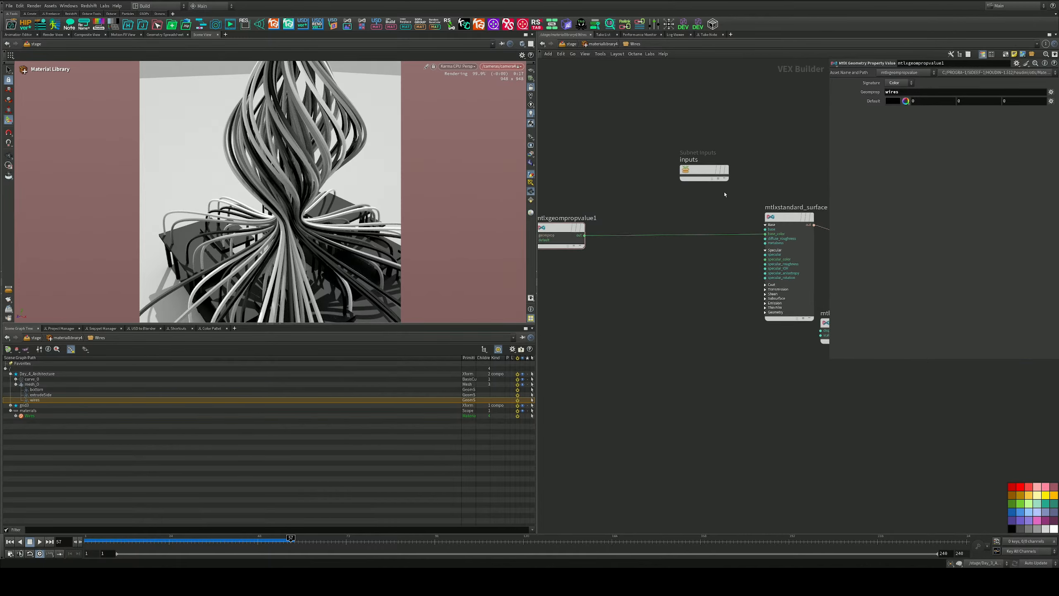
{"action": "scroll", "coordinate": [747, 243], "scroll_direction": "up", "scroll_amount": 3}
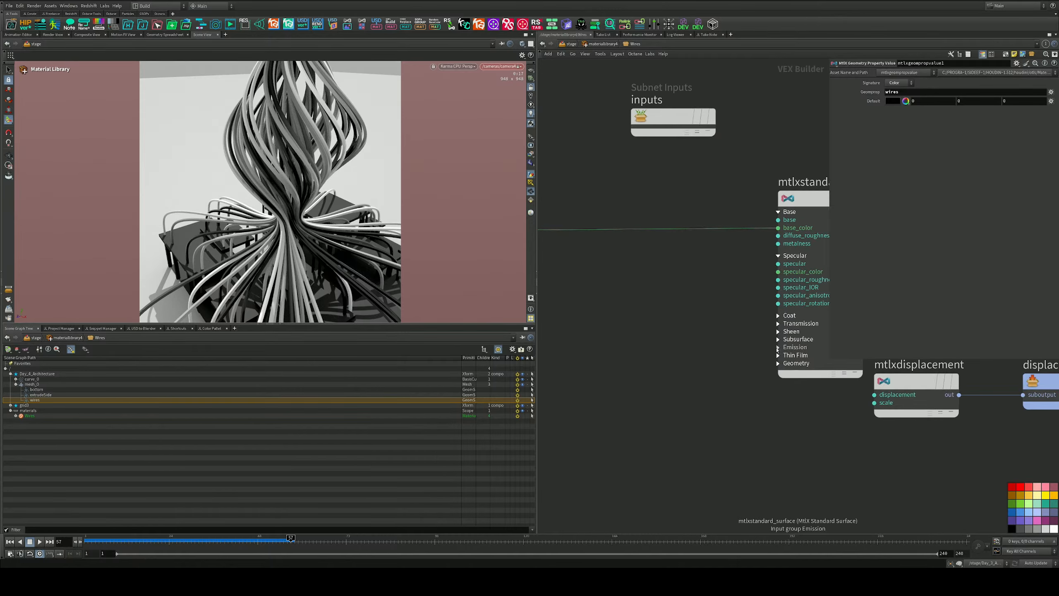
{"action": "left_click", "coordinate": [778, 347]}
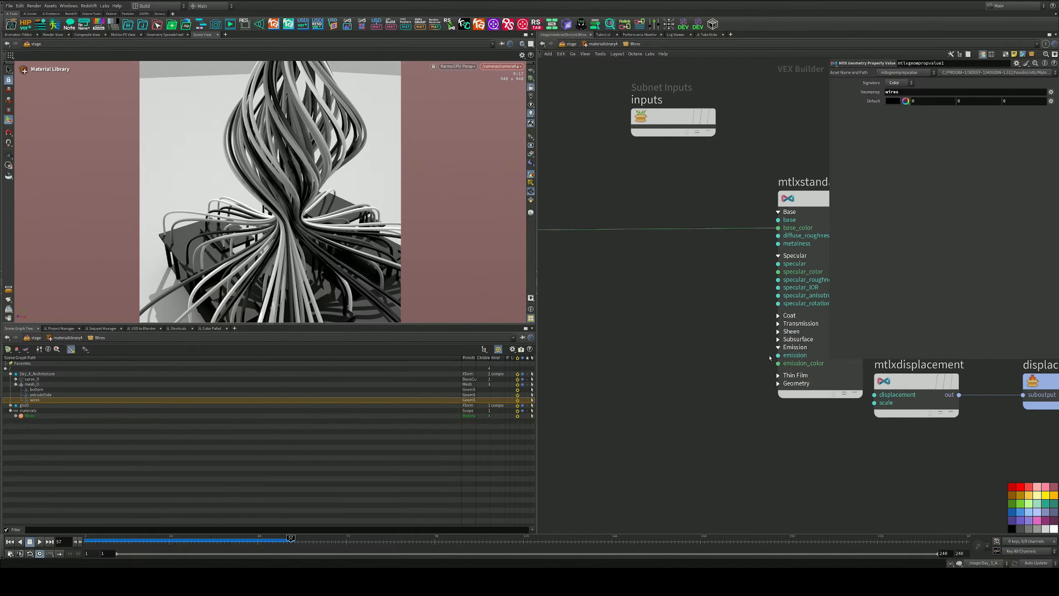
{"action": "scroll", "coordinate": [764, 362], "scroll_direction": "down", "scroll_amount": 2}
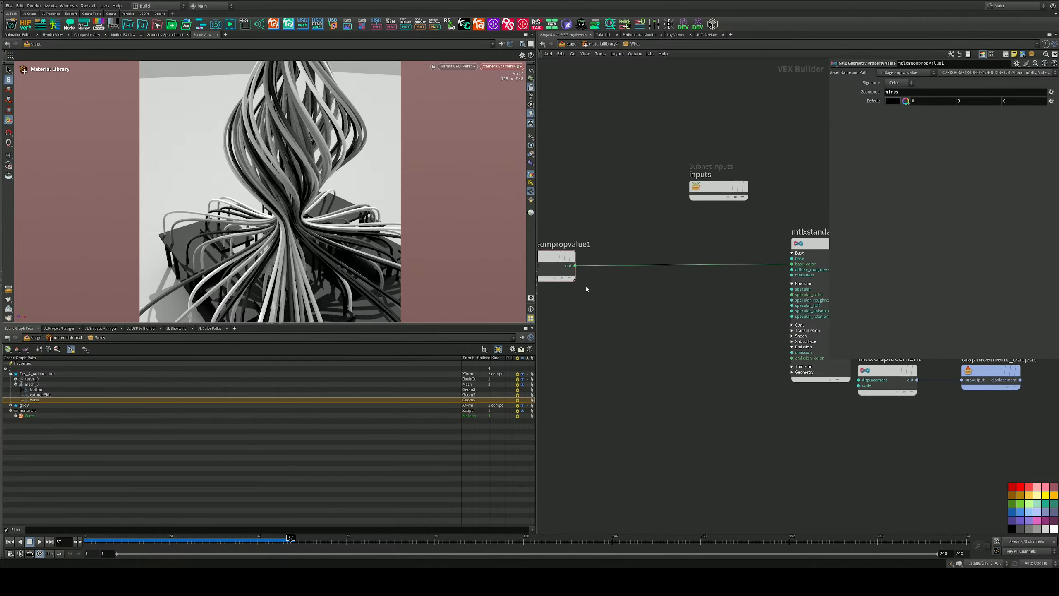
{"action": "middle_click_drag", "start_coordinate": [586, 289], "coordinate": [636, 276]}
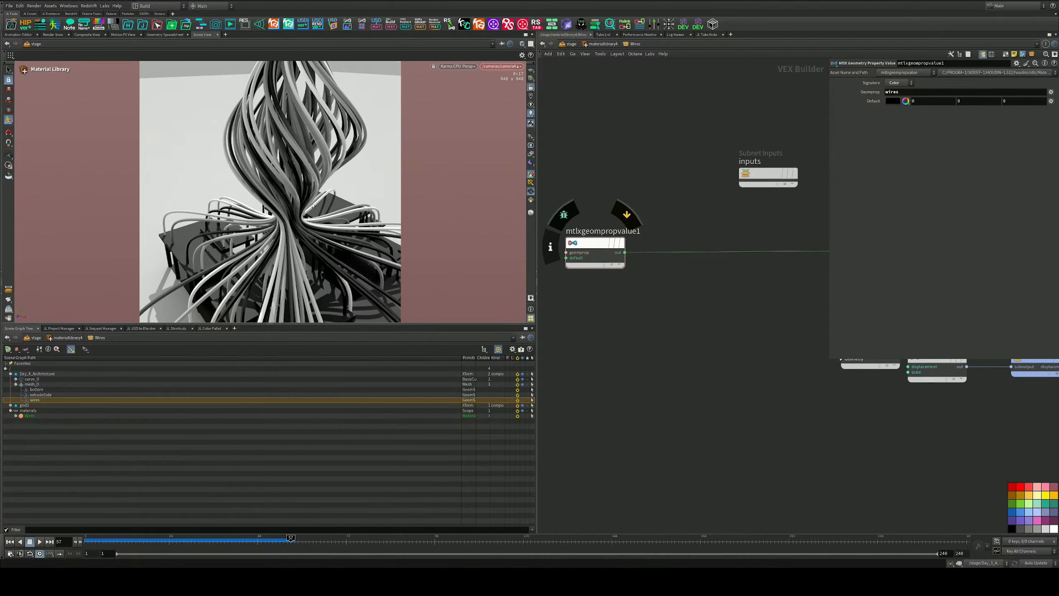
Step: Disconnect mtlxgeompropvalue1 from base_color and wire its output into the emission input of mtlxstandard_surface
{"action": "middle_click_drag", "start_coordinate": [765, 350], "coordinate": [720, 362]}
{"action": "scroll", "coordinate": [762, 325], "scroll_direction": "up", "scroll_amount": 1}
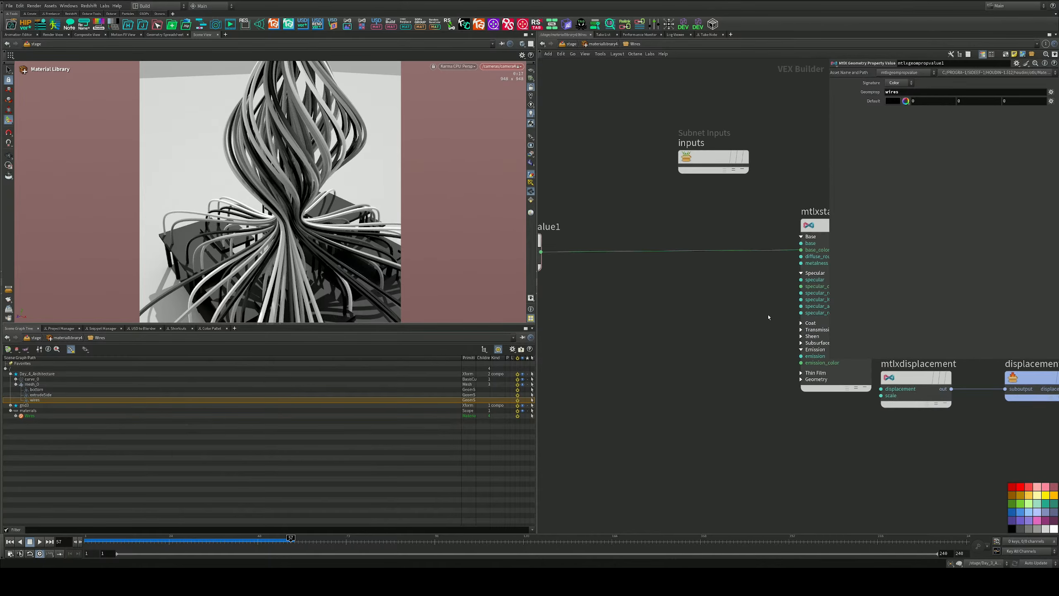
{"action": "scroll", "coordinate": [769, 317], "scroll_direction": "down", "scroll_amount": 2}
{"action": "left_click_drag", "start_coordinate": [589, 275], "coordinate": [627, 344]}
{"action": "scroll", "coordinate": [746, 319], "scroll_direction": "up", "scroll_amount": 3}
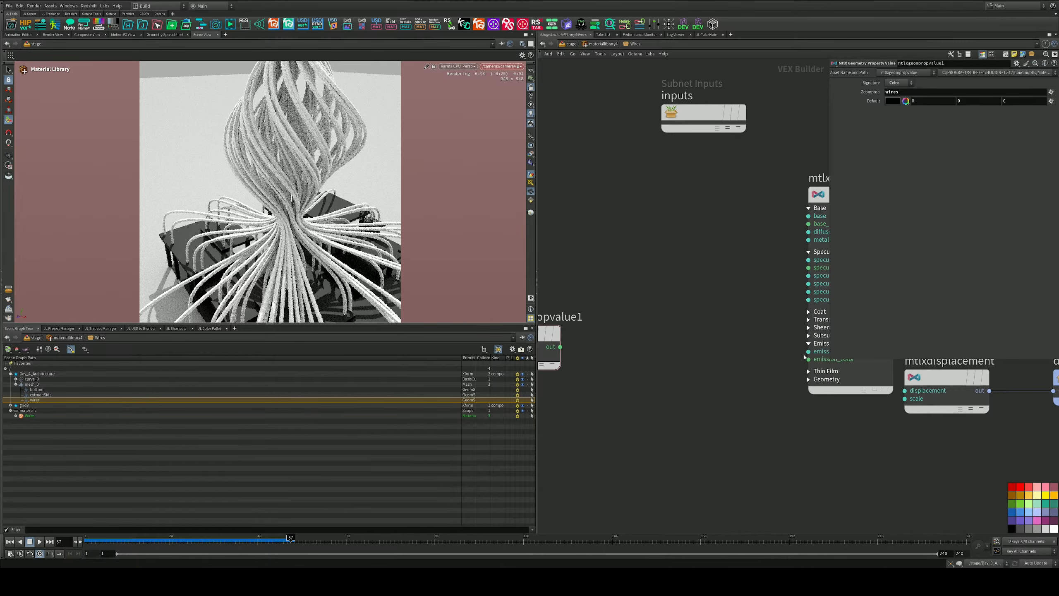
{"action": "left_click_drag", "start_coordinate": [805, 356], "coordinate": [560, 346]}
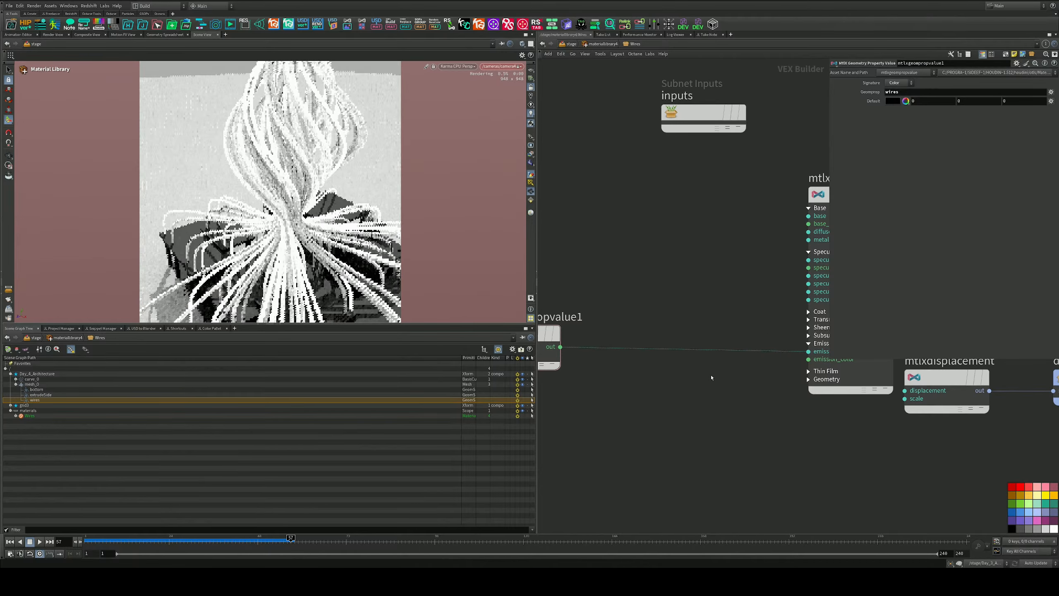
Step: Set the emission color of mtlxstandard_surface to bright blue (0, 0.5, 1)
{"action": "middle_click_drag", "start_coordinate": [745, 383], "coordinate": [656, 397]}
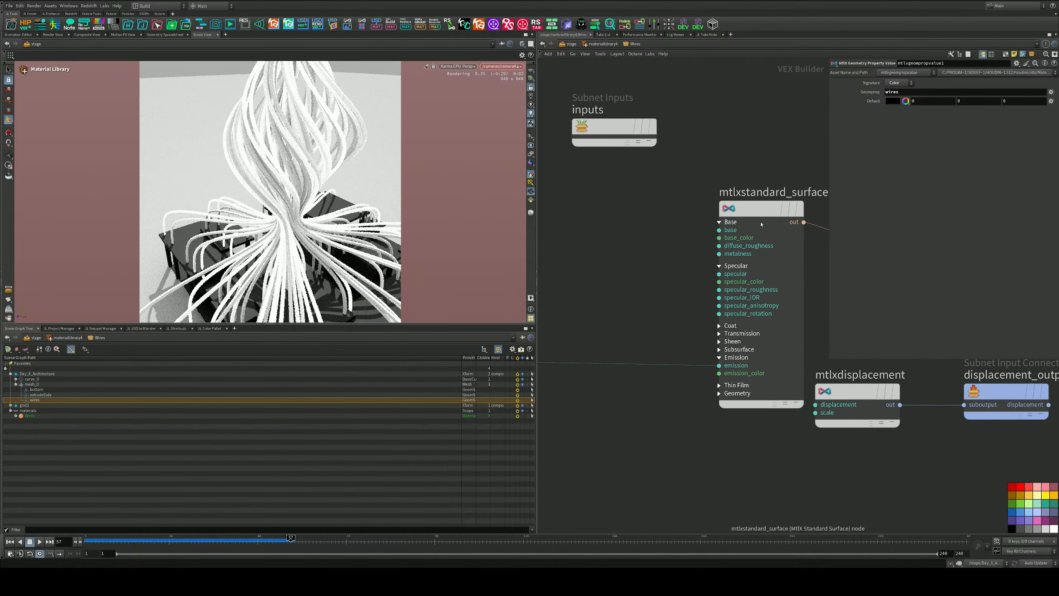
{"action": "left_click", "coordinate": [761, 225]}
{"action": "left_click", "coordinate": [905, 112]}
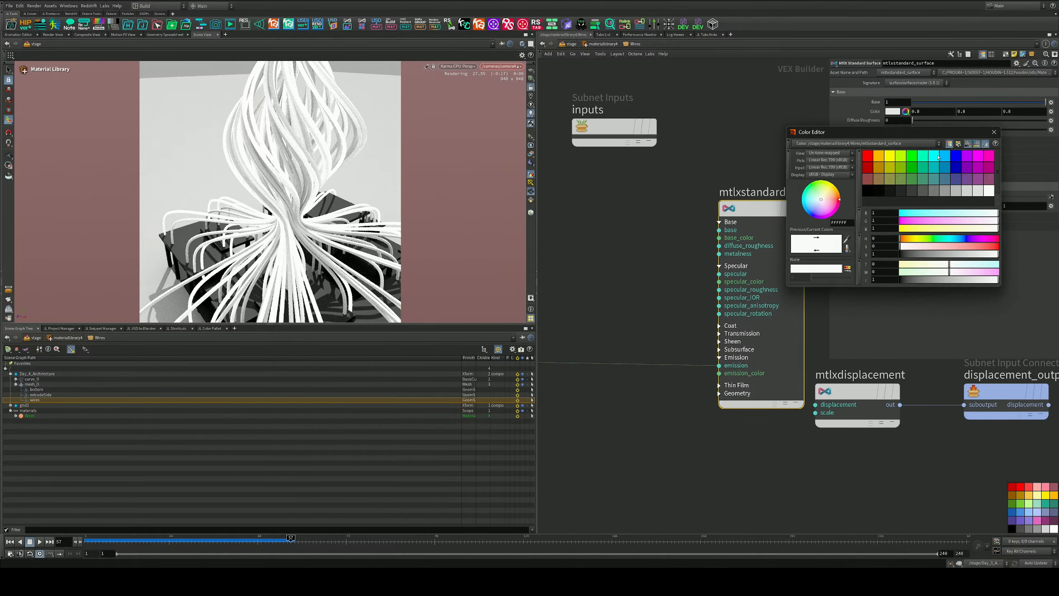
{"action": "left_click", "coordinate": [939, 157]}
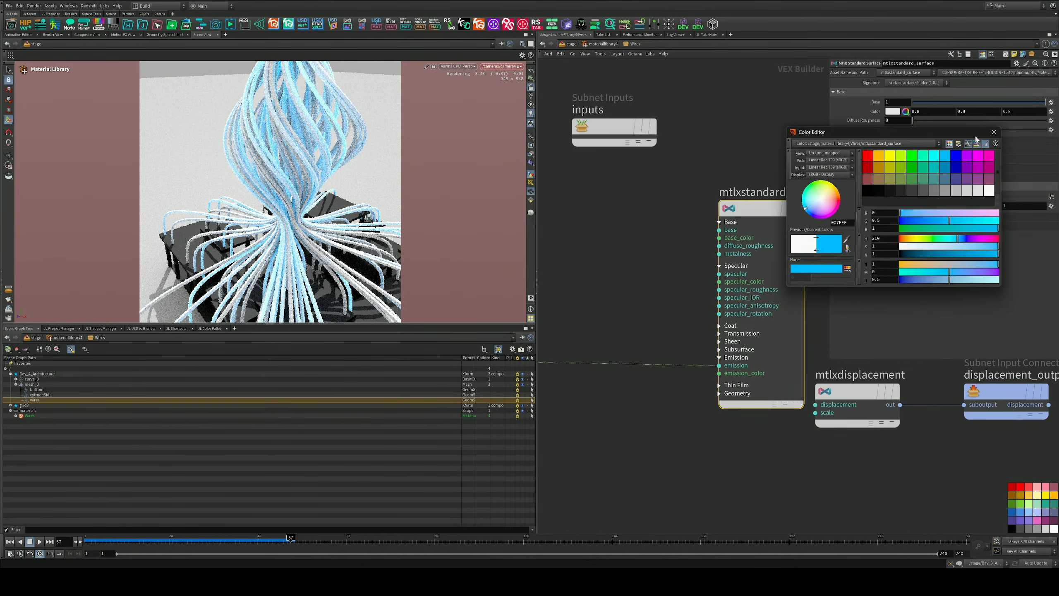
{"action": "left_click", "coordinate": [994, 132]}
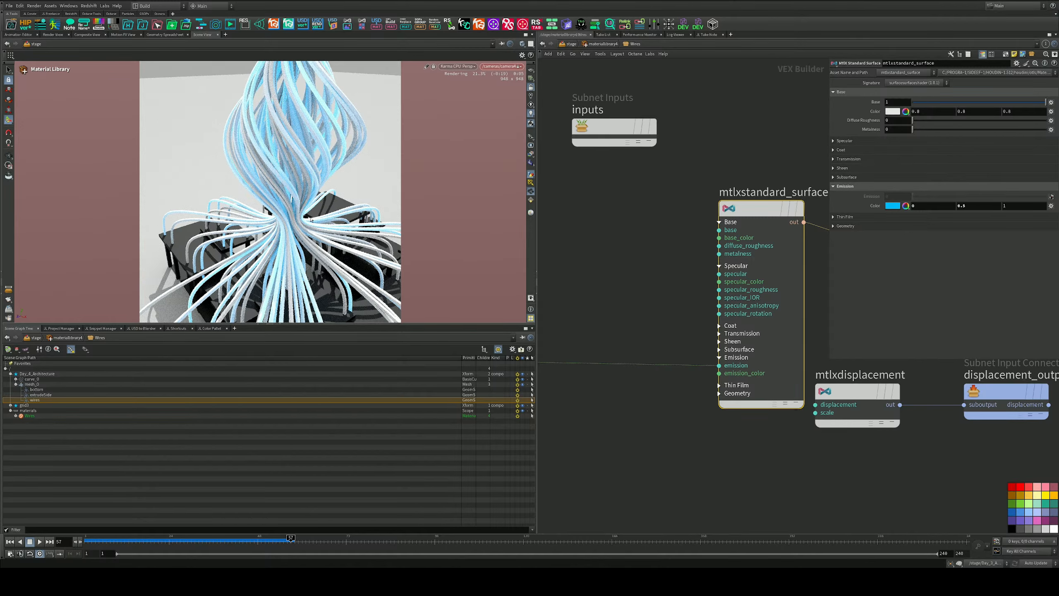
Step: Try several greys for the base color of mtlxstandard_surface and settle on mid grey at 0.333 per channel
{"action": "middle_click_drag", "start_coordinate": [630, 293], "coordinate": [790, 293]}
{"action": "scroll", "coordinate": [745, 293], "scroll_direction": "down", "scroll_amount": 3}
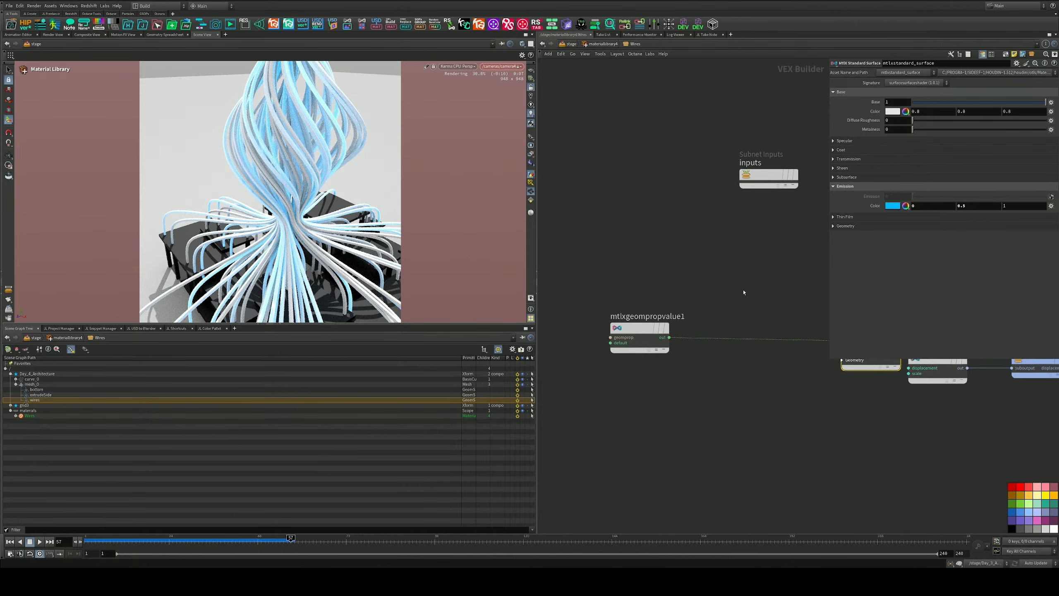
{"action": "scroll", "coordinate": [734, 270], "scroll_direction": "down", "scroll_amount": 2}
{"action": "middle_click_drag", "start_coordinate": [734, 269], "coordinate": [667, 310]}
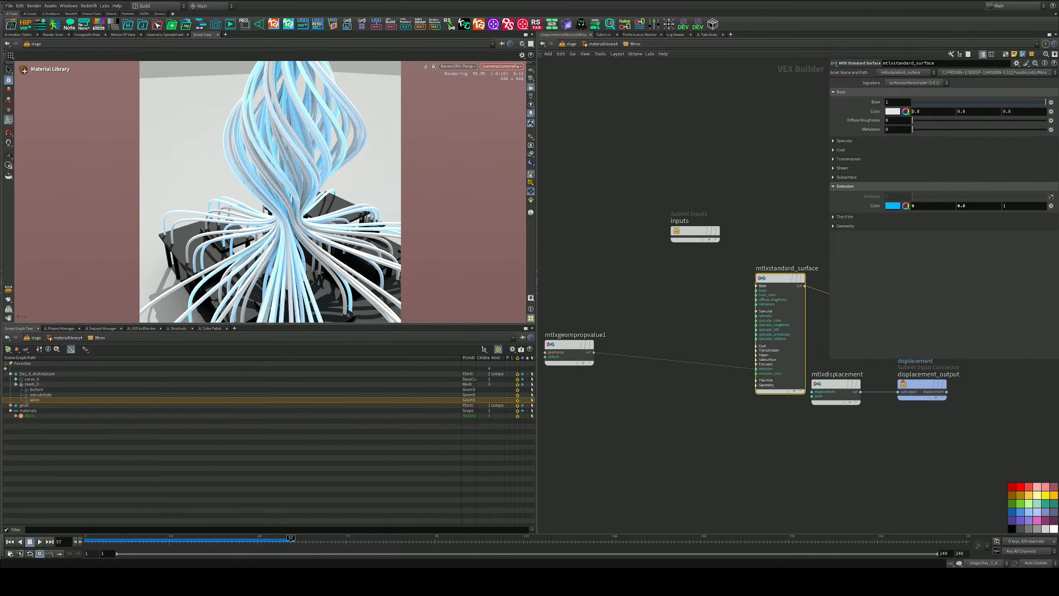
{"action": "left_click", "coordinate": [905, 111]}
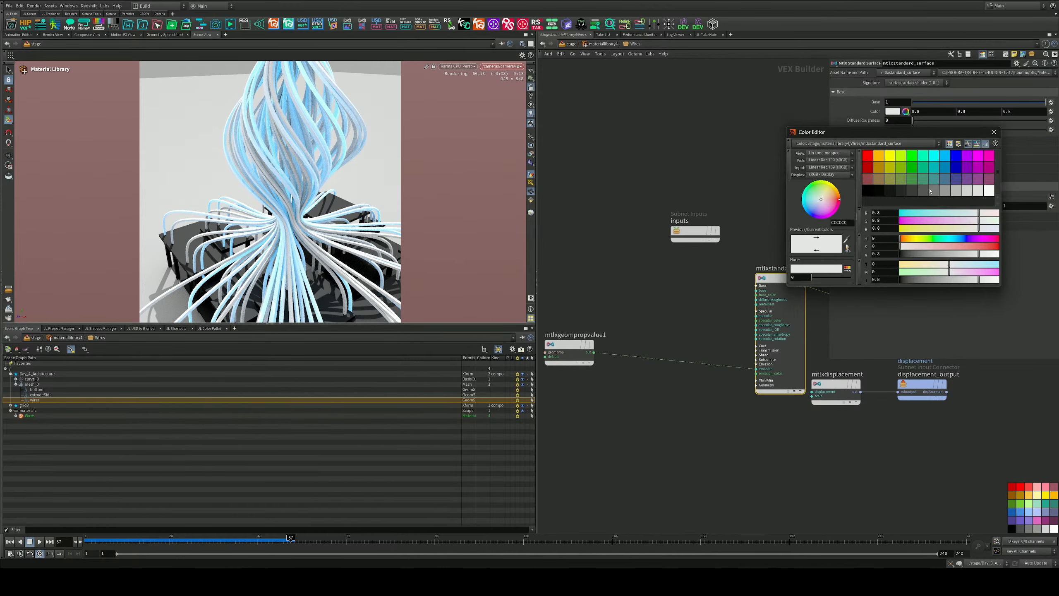
{"action": "left_click", "coordinate": [883, 192]}
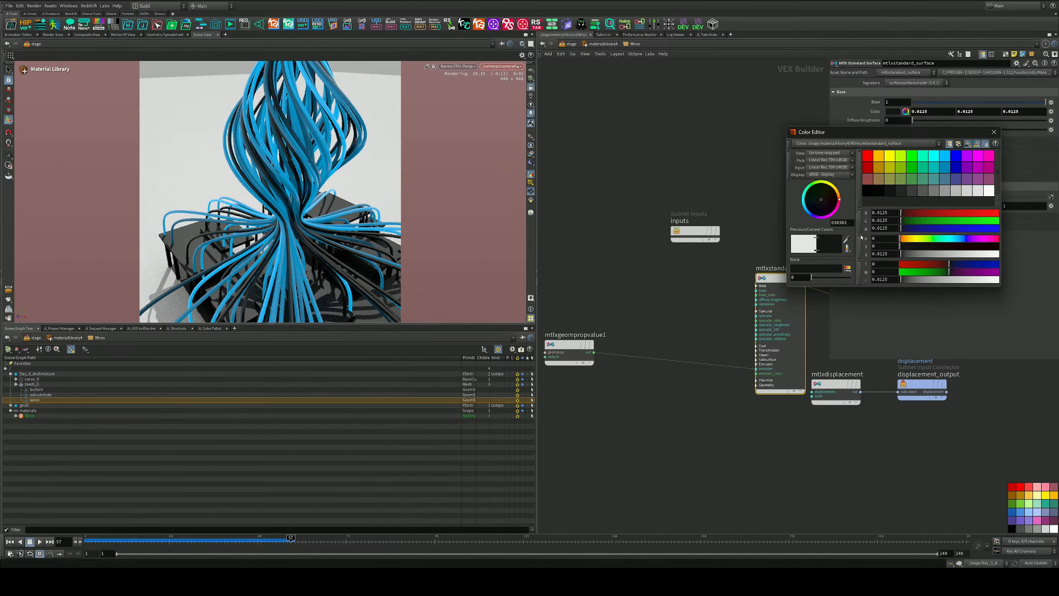
{"action": "left_click", "coordinate": [922, 192]}
{"action": "left_click", "coordinate": [954, 191]}
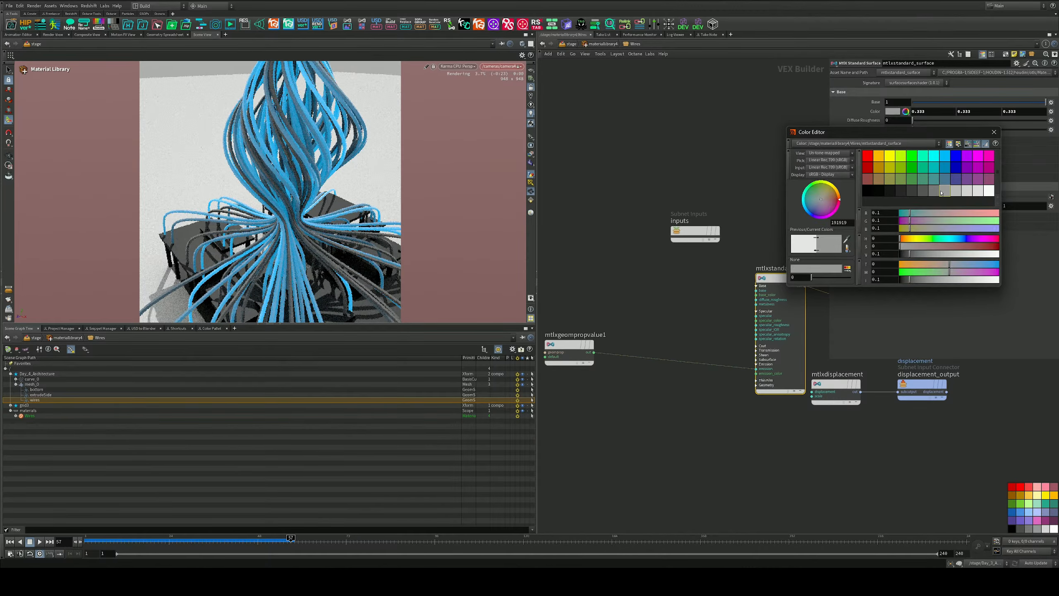
{"action": "left_click", "coordinate": [960, 192]}
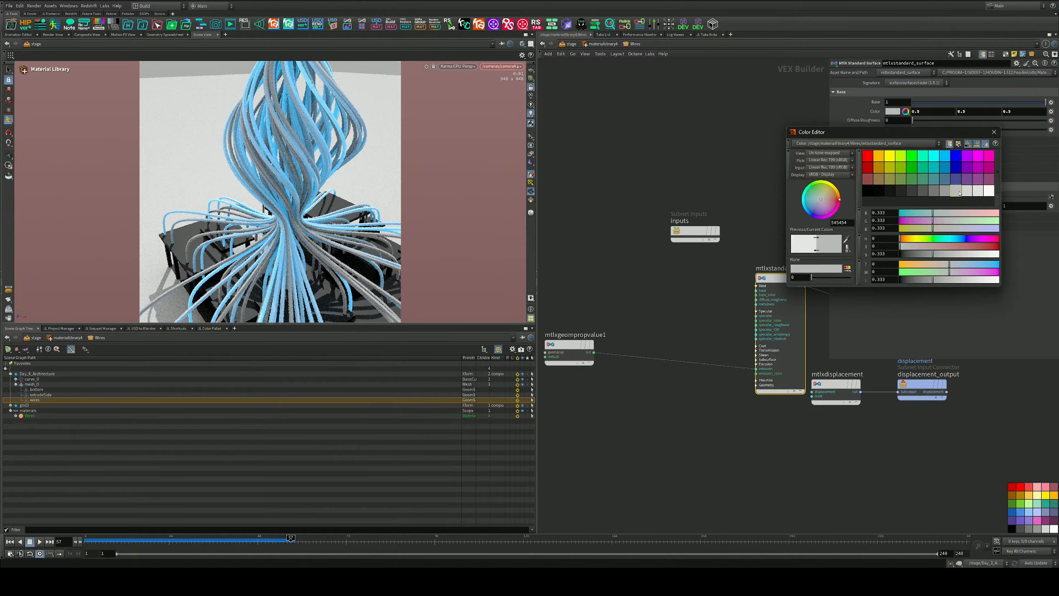
{"action": "left_click", "coordinate": [954, 192]}
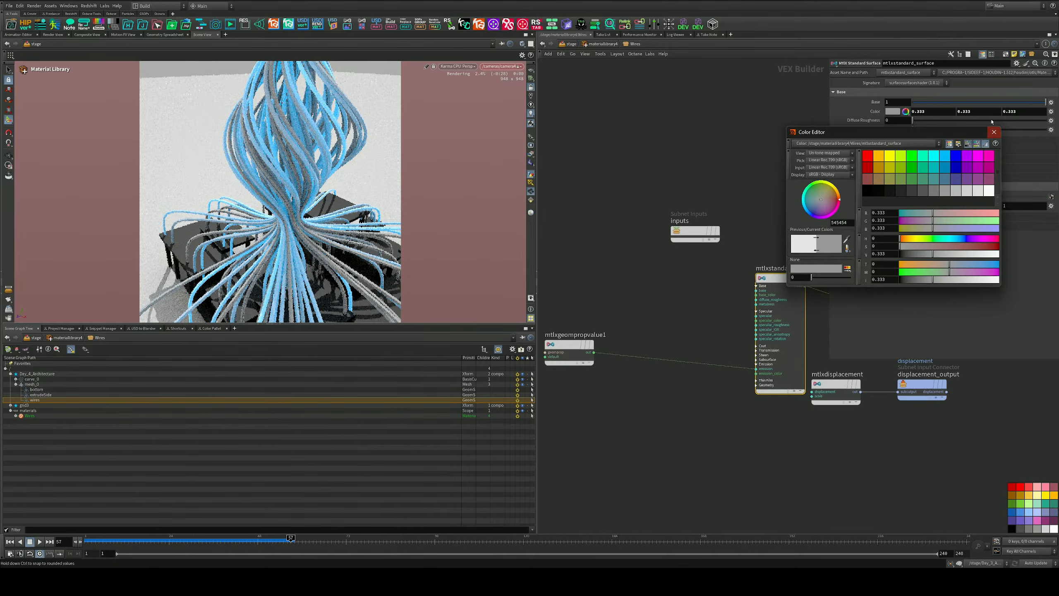
{"action": "left_click", "coordinate": [994, 132]}
Step: Reframe the camera to show the whole structure and switch the viewport off Karma CPU rendering
{"action": "left_click_drag", "start_coordinate": [350, 272], "coordinate": [304, 259], "text": "alt"}
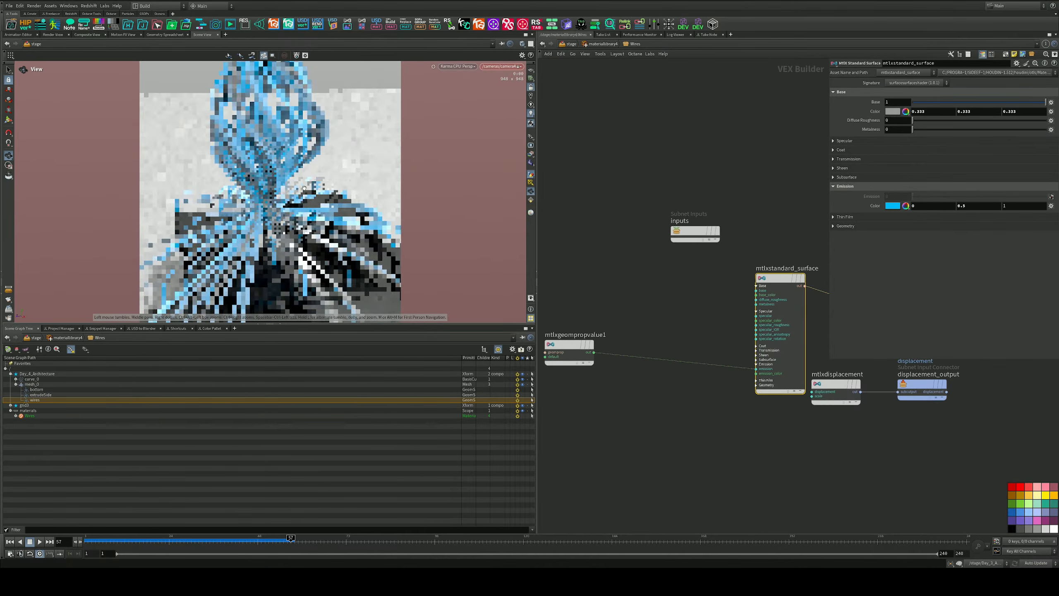
{"action": "right_click_drag", "start_coordinate": [304, 259], "coordinate": [262, 209], "text": "alt"}
{"action": "left_click_drag", "start_coordinate": [262, 210], "coordinate": [317, 190], "text": "alt"}
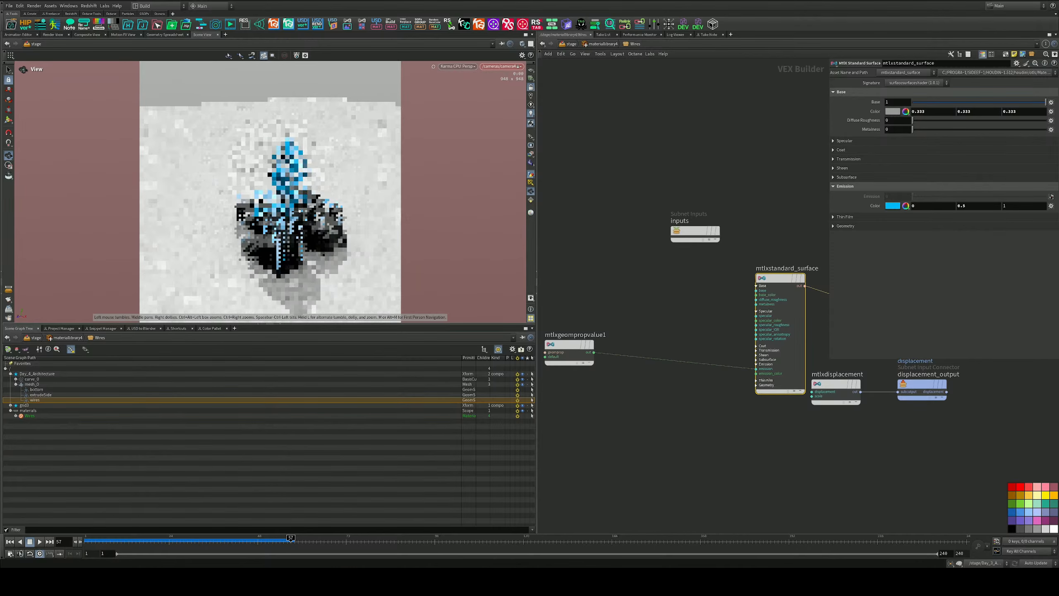
{"action": "right_click_drag", "start_coordinate": [317, 190], "coordinate": [340, 213], "text": "alt"}
{"action": "left_click_drag", "start_coordinate": [340, 212], "coordinate": [363, 196], "text": "alt"}
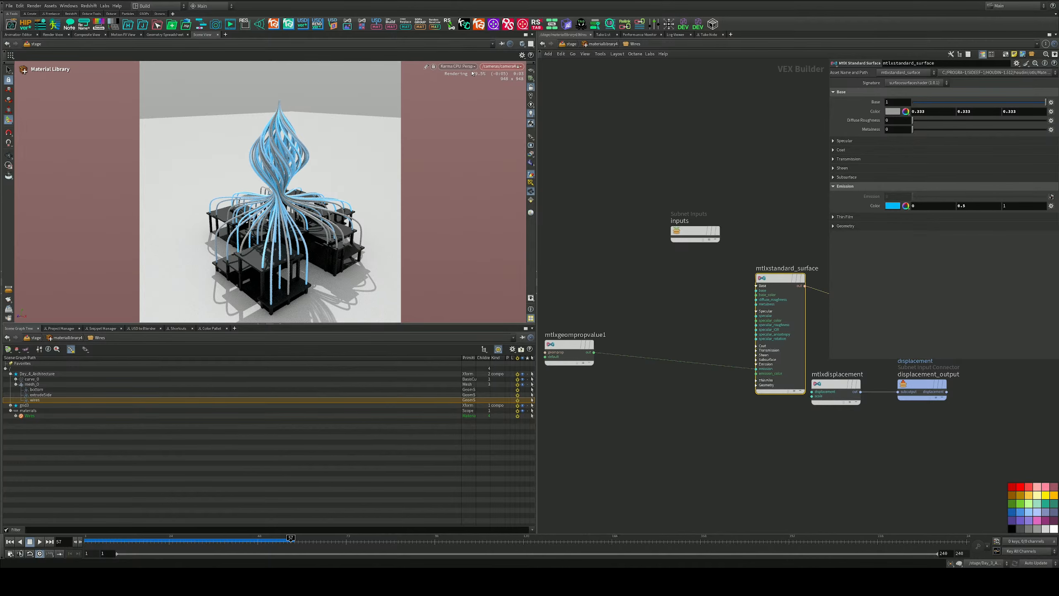
{"action": "left_click", "coordinate": [467, 66]}
{"action": "left_click", "coordinate": [467, 94]}
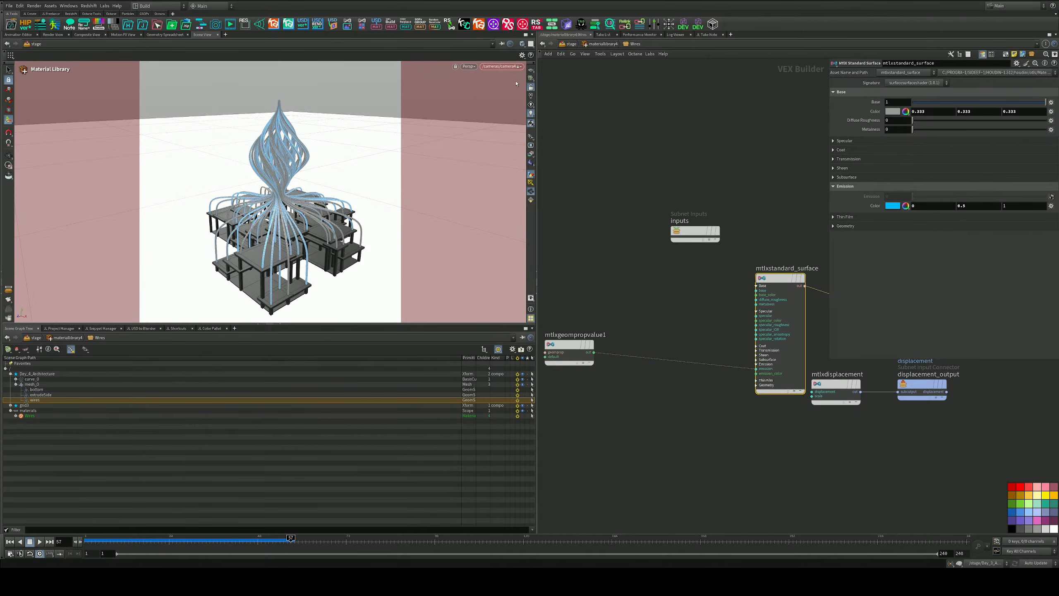
Step: Go back up to the stage network and save the scene
{"action": "key", "text": "u"}
{"action": "key", "text": "u"}
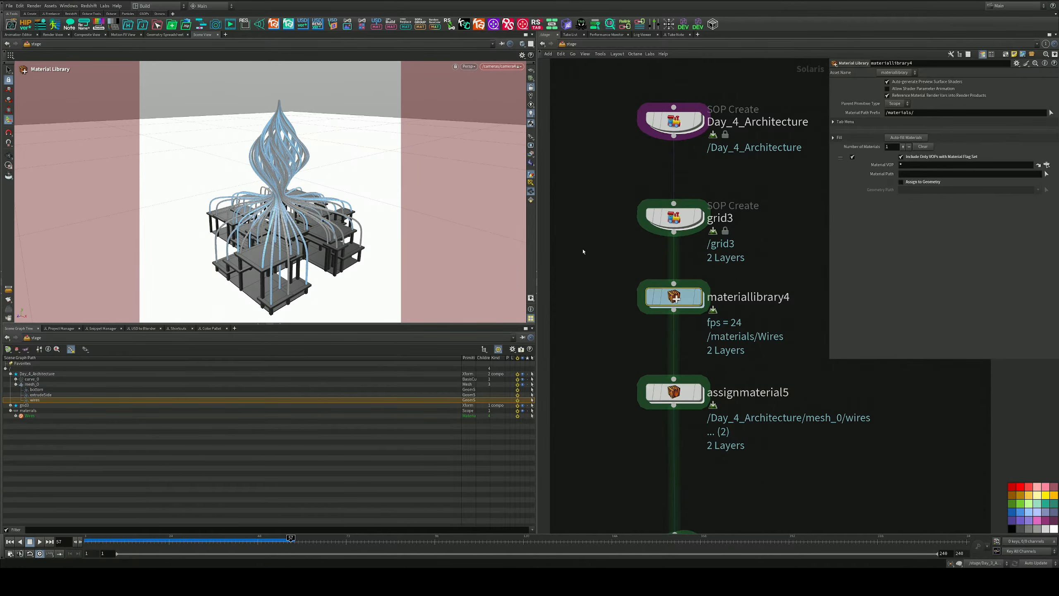
{"action": "scroll", "coordinate": [584, 252], "scroll_direction": "down", "scroll_amount": 3}
{"action": "middle_click_drag", "start_coordinate": [591, 238], "coordinate": [601, 260]}
{"action": "left_click", "coordinate": [601, 260]}
{"action": "key", "text": "ctrl+s"}
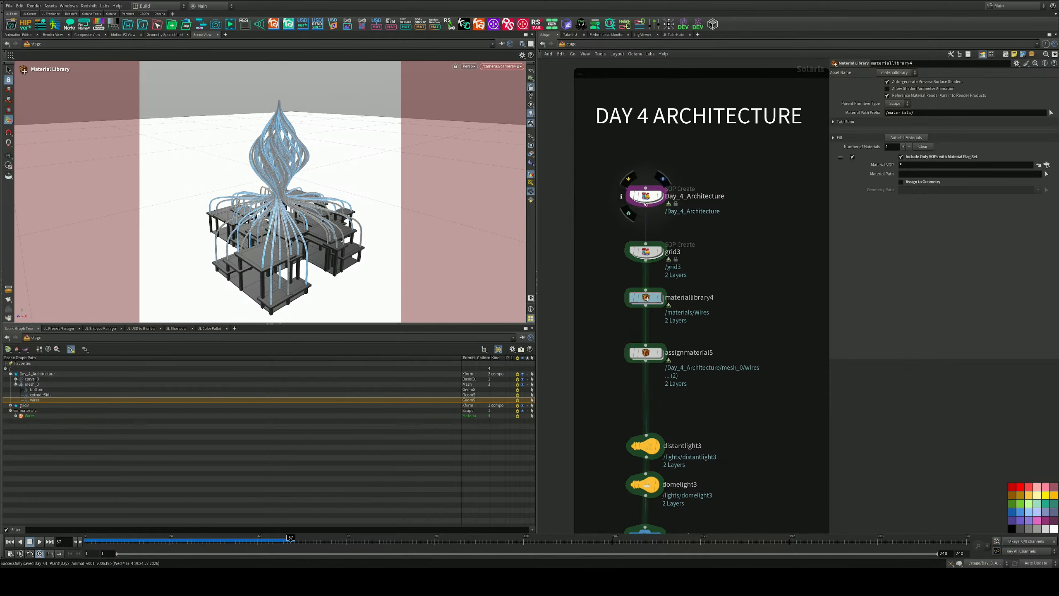
Step: Enter the geometry network inside Day_4_Architecture and copy the group3 node that defines the wires group
{"action": "middle_click_drag", "start_coordinate": [670, 214], "coordinate": [706, 179]}
{"action": "scroll", "coordinate": [706, 179], "scroll_direction": "up", "scroll_amount": 2}
{"action": "scroll", "coordinate": [699, 164], "scroll_direction": "up", "scroll_amount": 1}
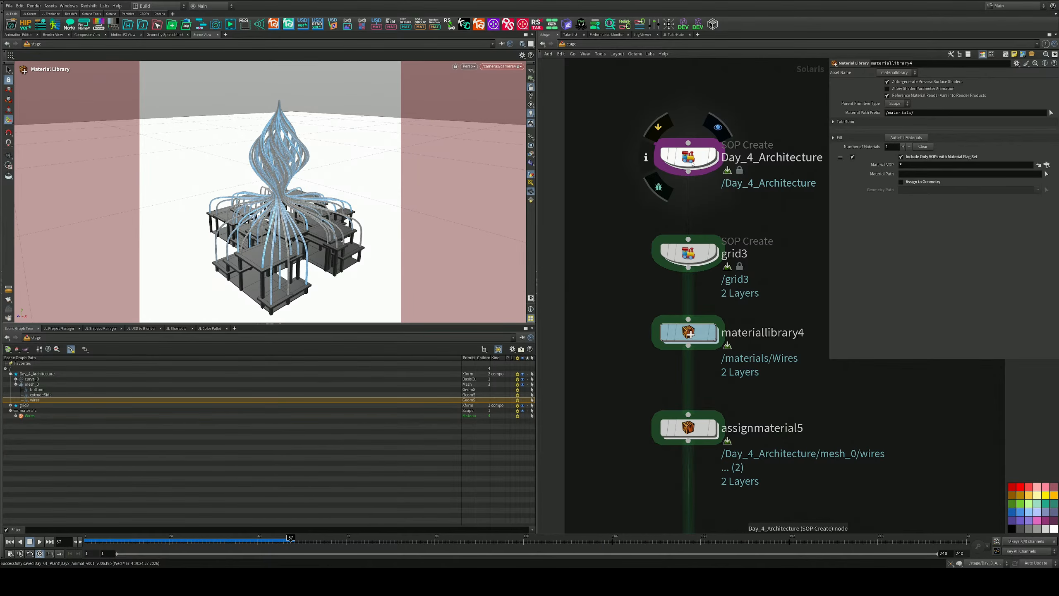
{"action": "left_click", "coordinate": [689, 159]}
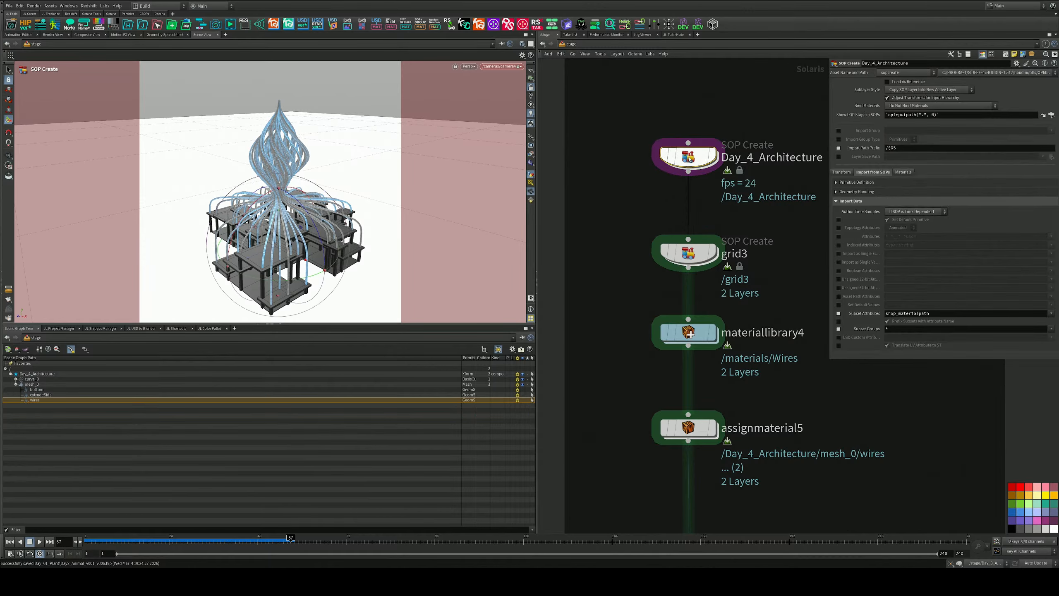
{"action": "double_click", "coordinate": [695, 162]}
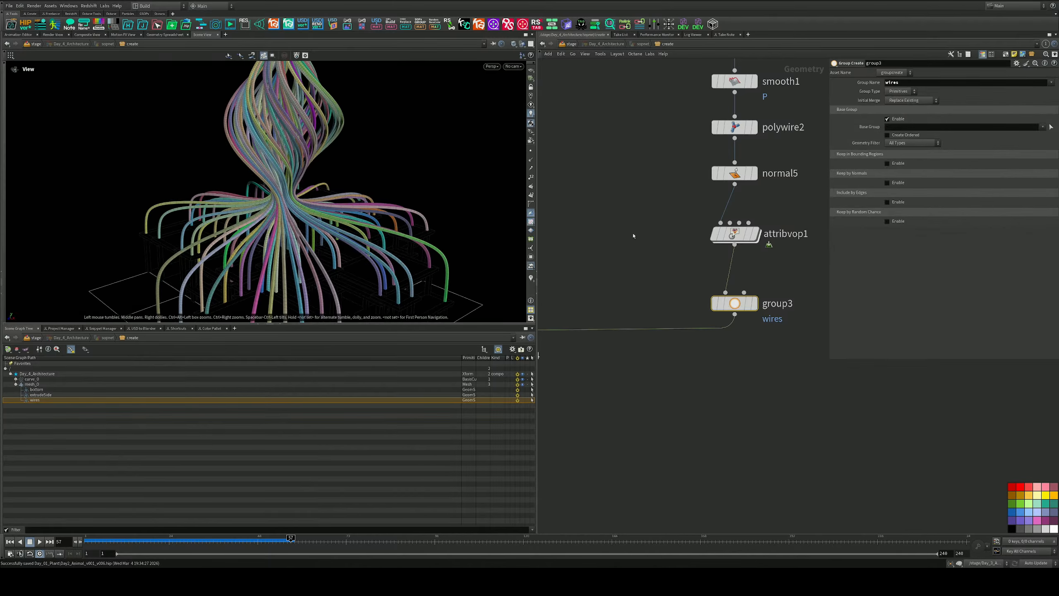
{"action": "scroll", "coordinate": [634, 238], "scroll_direction": "down", "scroll_amount": 3}
{"action": "scroll", "coordinate": [704, 275], "scroll_direction": "up", "scroll_amount": 3}
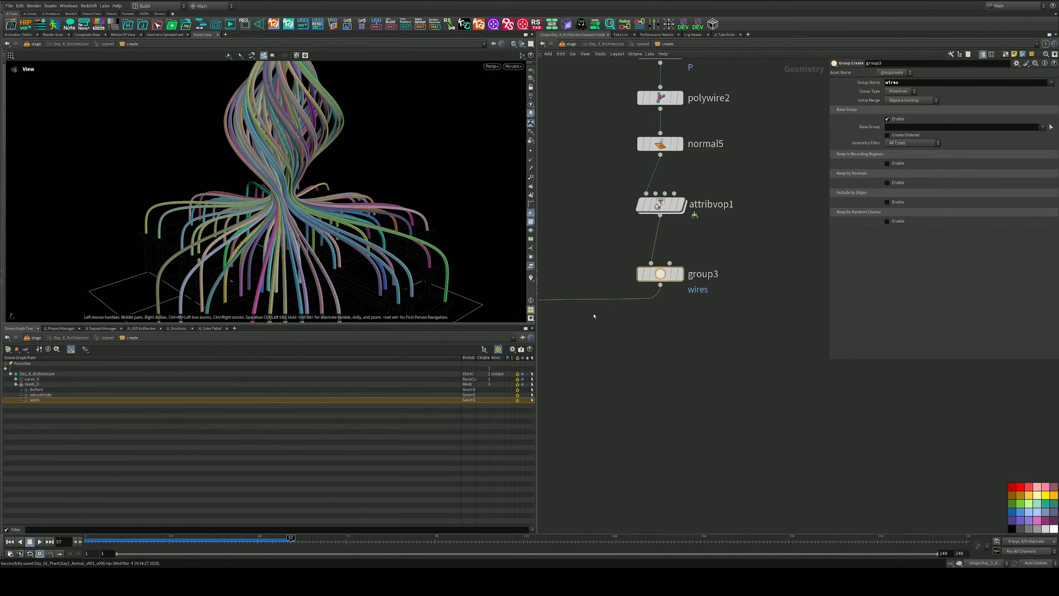
{"action": "key", "text": "ctrl+c"}
Step: Preview the geometry of the transform2 and autouv2 branches to identify which architecture part each one produces
{"action": "scroll", "coordinate": [645, 298], "scroll_direction": "down", "scroll_amount": 2}
{"action": "middle_click_drag", "start_coordinate": [677, 345], "coordinate": [843, 442]}
{"action": "scroll", "coordinate": [721, 342], "scroll_direction": "down", "scroll_amount": 2}
{"action": "left_click_drag", "start_coordinate": [826, 356], "coordinate": [795, 400]}
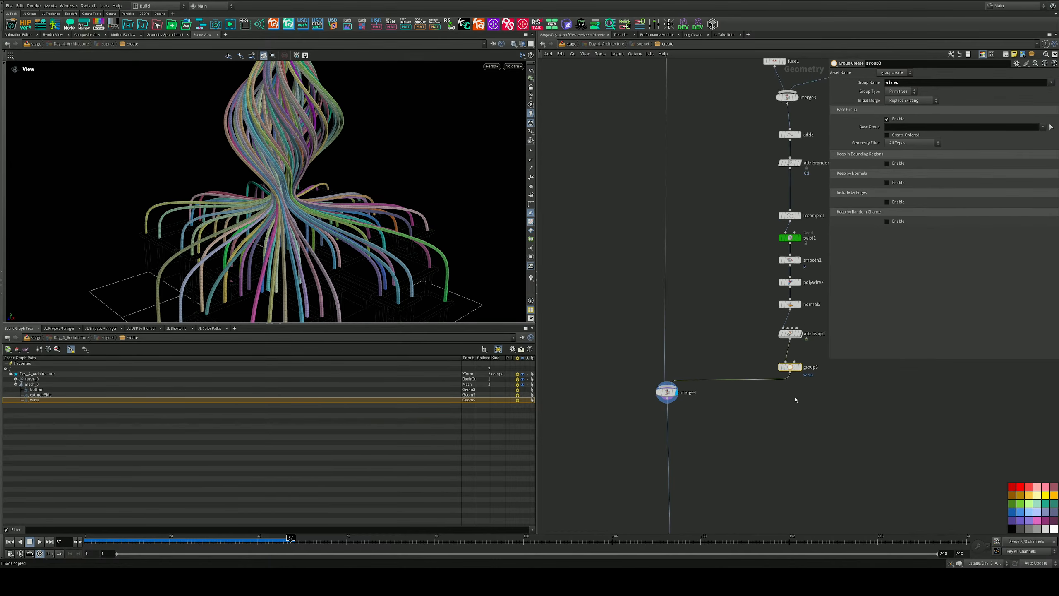
{"action": "middle_click_drag", "start_coordinate": [743, 156], "coordinate": [745, 310]}
{"action": "middle_click_drag", "start_coordinate": [700, 161], "coordinate": [688, 362]}
{"action": "middle_click_drag", "start_coordinate": [726, 268], "coordinate": [744, 377]}
{"action": "left_click_drag", "start_coordinate": [694, 338], "coordinate": [621, 290]}
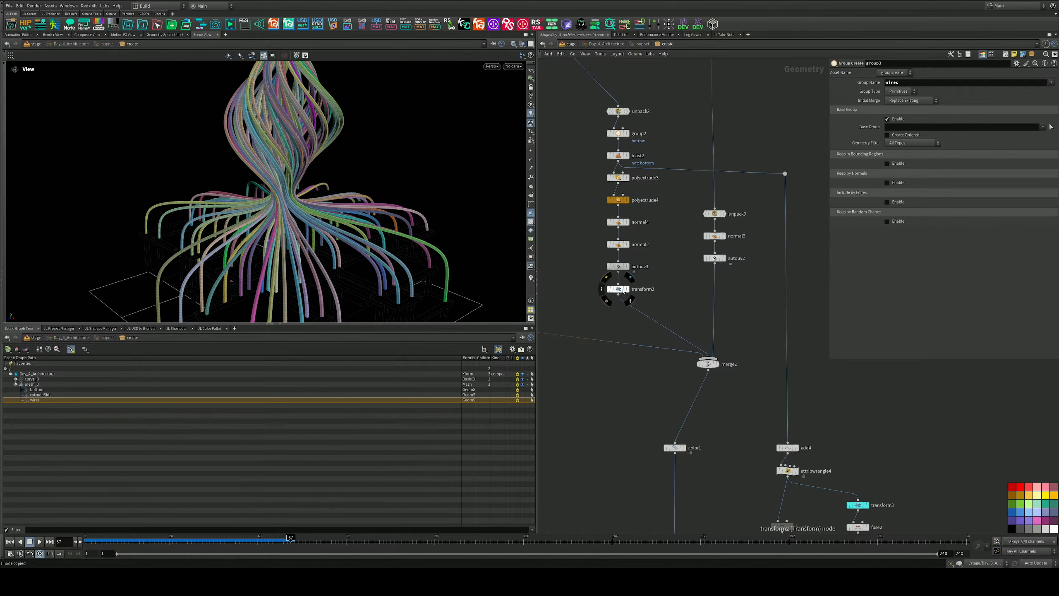
{"action": "left_click", "coordinate": [628, 292]}
{"action": "left_click_drag", "start_coordinate": [288, 238], "coordinate": [337, 171]}
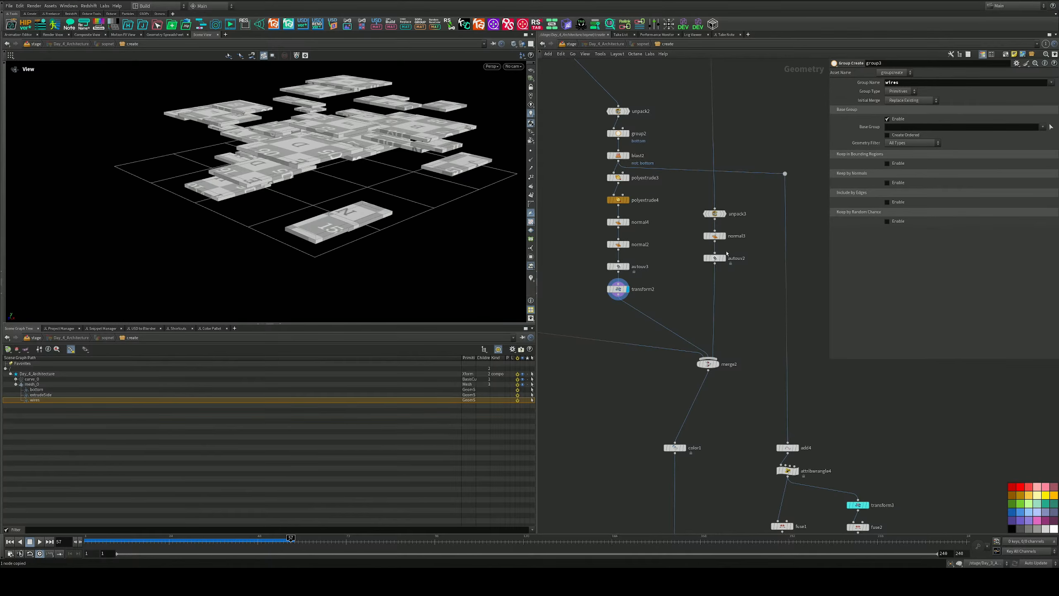
{"action": "left_click", "coordinate": [724, 257]}
Step: Paste the copied group node after autouv1 in the polywire branch and name its group columns
{"action": "middle_click_drag", "start_coordinate": [657, 270], "coordinate": [806, 241]}
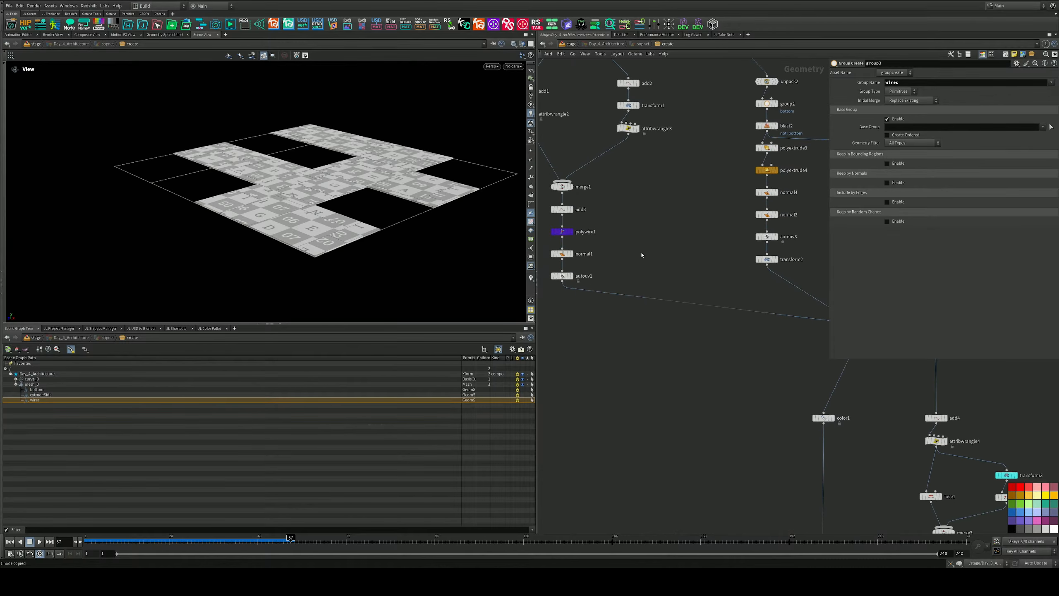
{"action": "left_click", "coordinate": [572, 276]}
{"action": "middle_click_drag", "start_coordinate": [672, 276], "coordinate": [676, 246]}
{"action": "key", "text": "ctrl+v"}
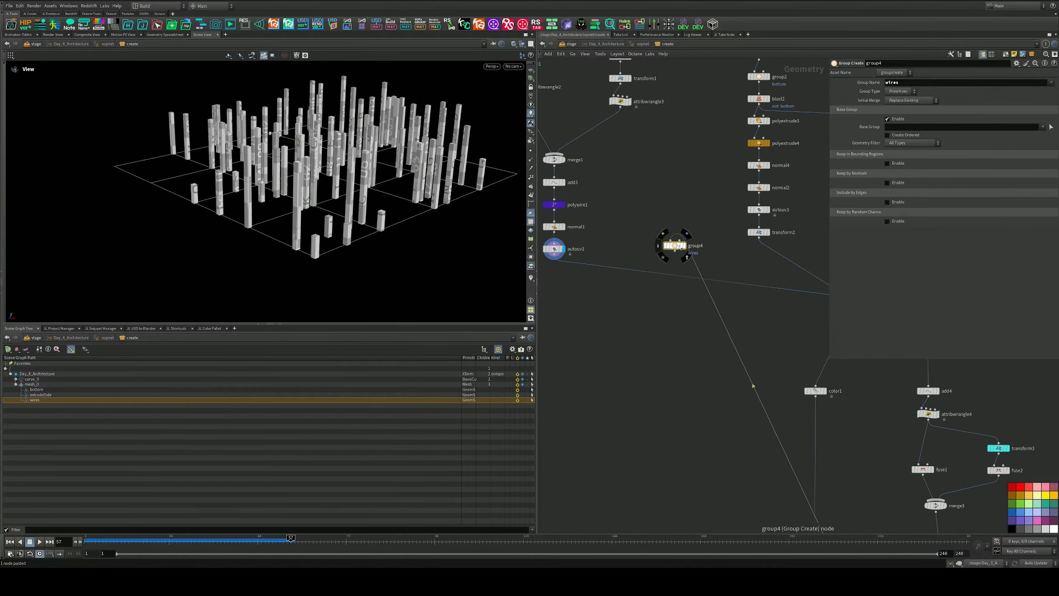
{"action": "left_click_drag", "start_coordinate": [673, 247], "coordinate": [565, 290]}
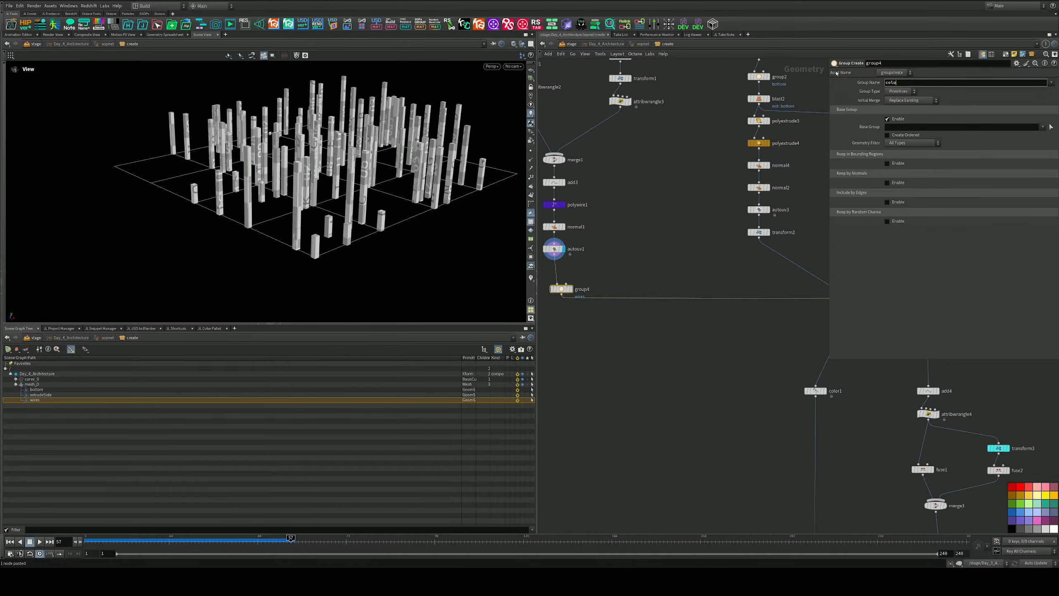
{"action": "key", "text": "Return"}
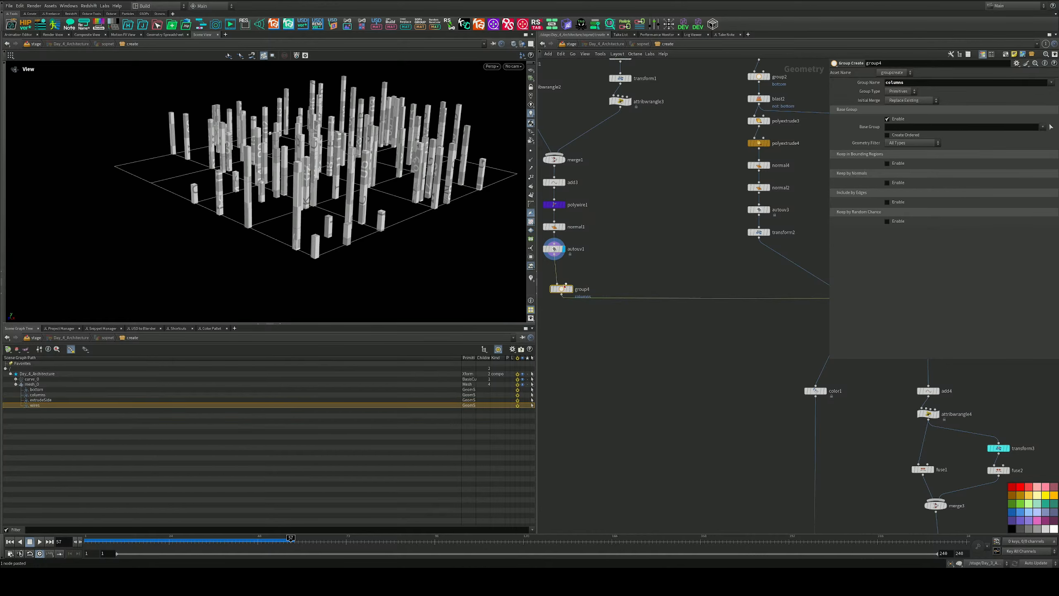
Step: Insert another copy of the group node between transform2 and merge2 and name its group TopFloor
{"action": "left_click_drag", "start_coordinate": [564, 289], "coordinate": [784, 260]}
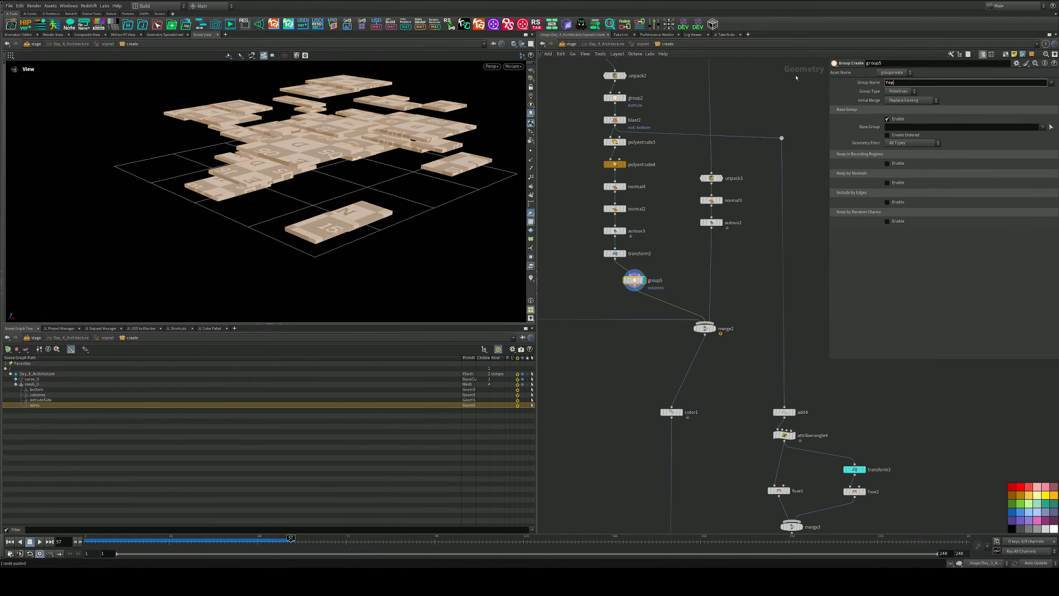
{"action": "type", "text": "TopFloor"}
{"action": "key", "text": "Return"}
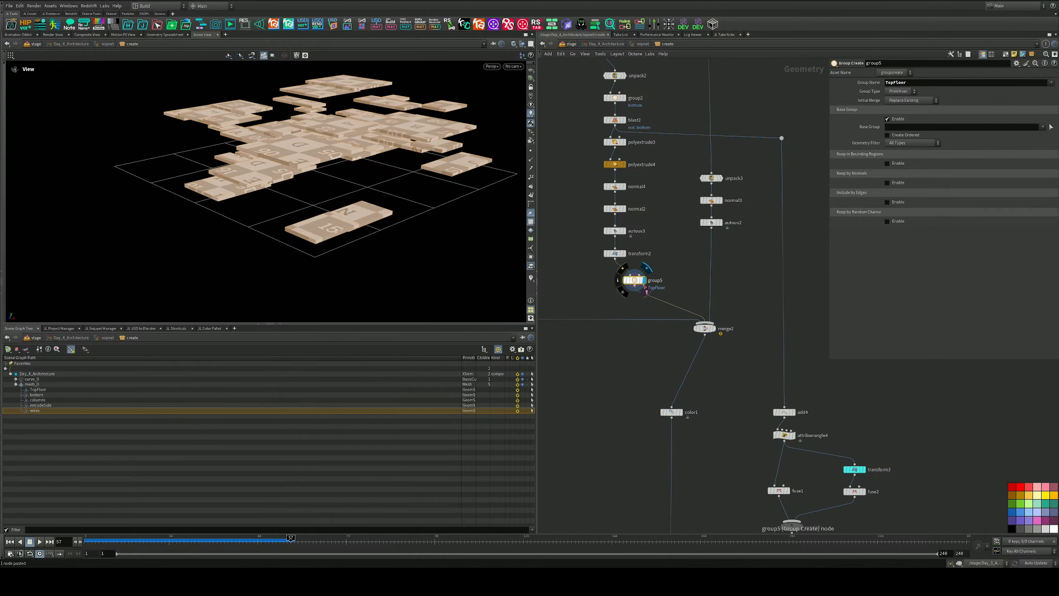
Step: Duplicate the TopFloor group node into the branch after autouv2 and name its group Floor
{"action": "left_click_drag", "start_coordinate": [637, 282], "coordinate": [714, 266], "text": "alt"}
{"action": "left_click_drag", "start_coordinate": [910, 83], "coordinate": [841, 75]}
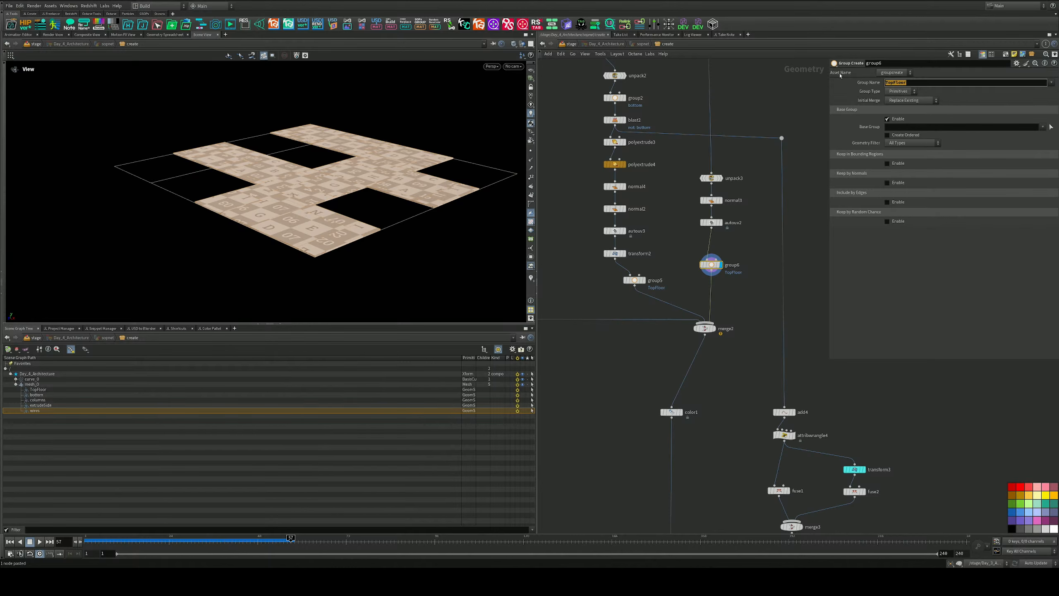
{"action": "type", "text": "Floor"}
{"action": "key", "text": "Return"}
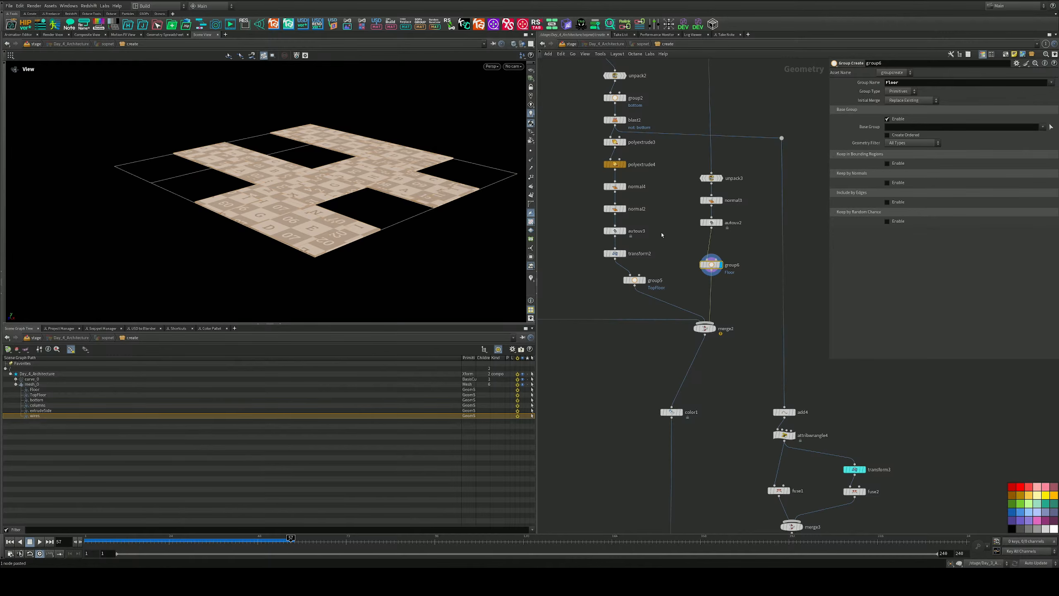
Step: Return to the stage network, open materiallibrary4 and duplicate the Wires material subnetwork
{"action": "middle_click_drag", "start_coordinate": [662, 235], "coordinate": [681, 180]}
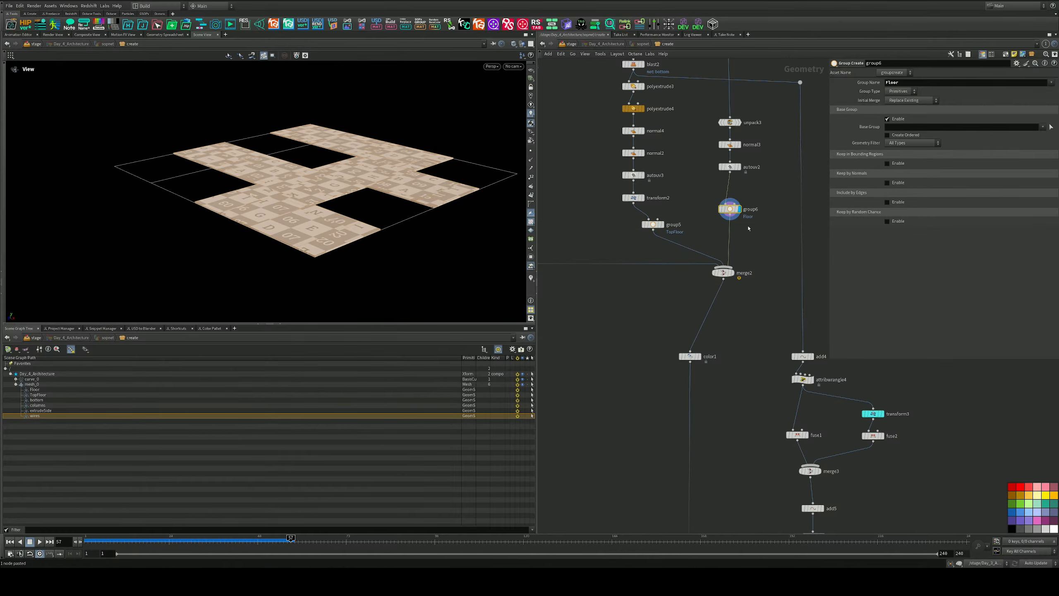
{"action": "middle_click_drag", "start_coordinate": [780, 218], "coordinate": [754, 69]}
{"action": "scroll", "coordinate": [754, 69], "scroll_direction": "down", "scroll_amount": 3}
{"action": "middle_click_drag", "start_coordinate": [609, 134], "coordinate": [641, 148]}
{"action": "key", "text": "u"}
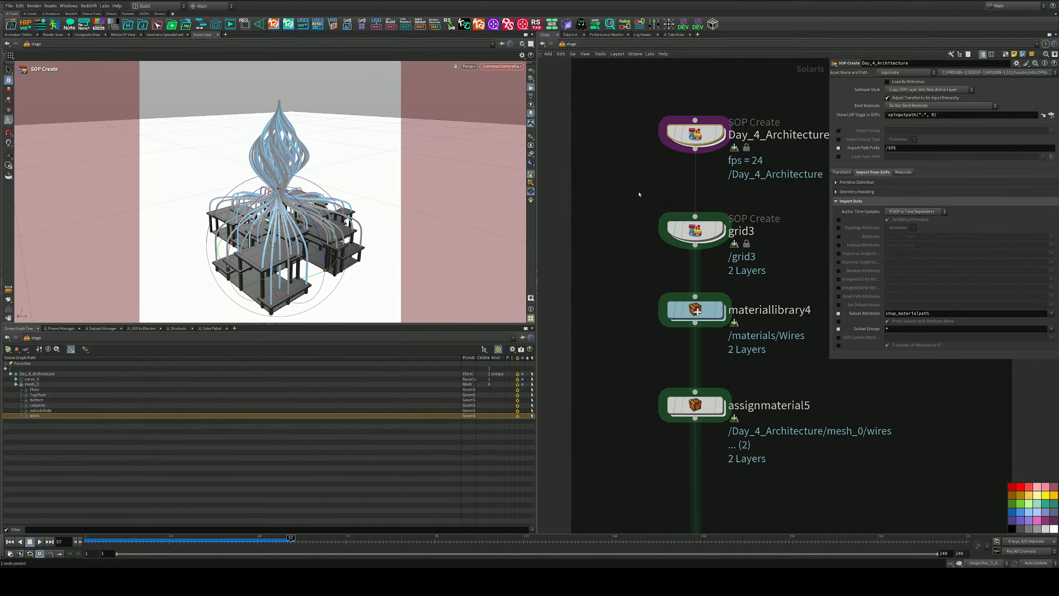
{"action": "scroll", "coordinate": [638, 194], "scroll_direction": "down", "scroll_amount": 4}
{"action": "middle_click_drag", "start_coordinate": [709, 213], "coordinate": [705, 178]}
{"action": "scroll", "coordinate": [706, 178], "scroll_direction": "up", "scroll_amount": 2}
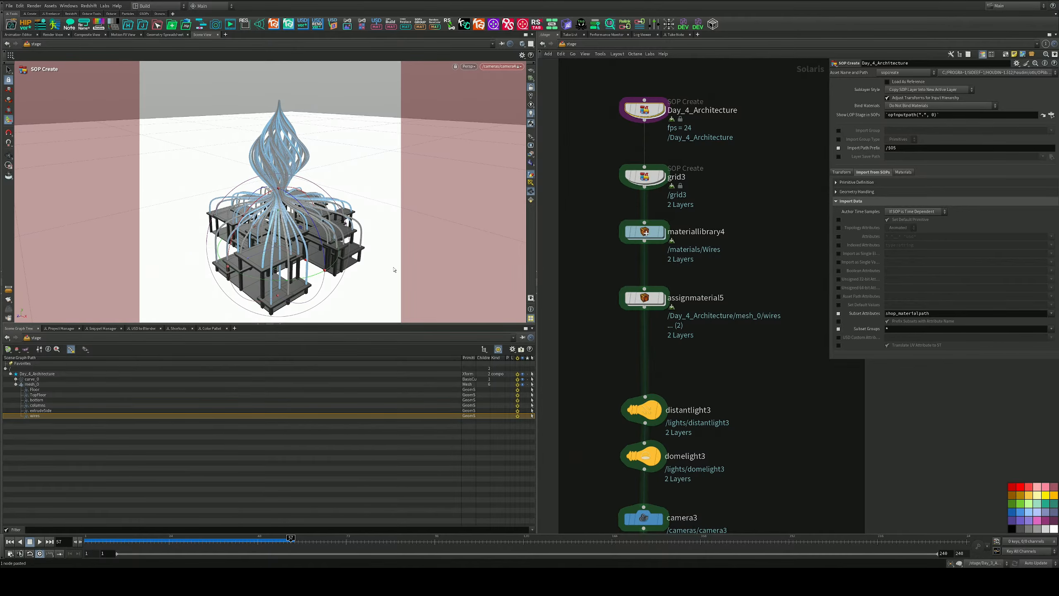
{"action": "double_click", "coordinate": [644, 232]}
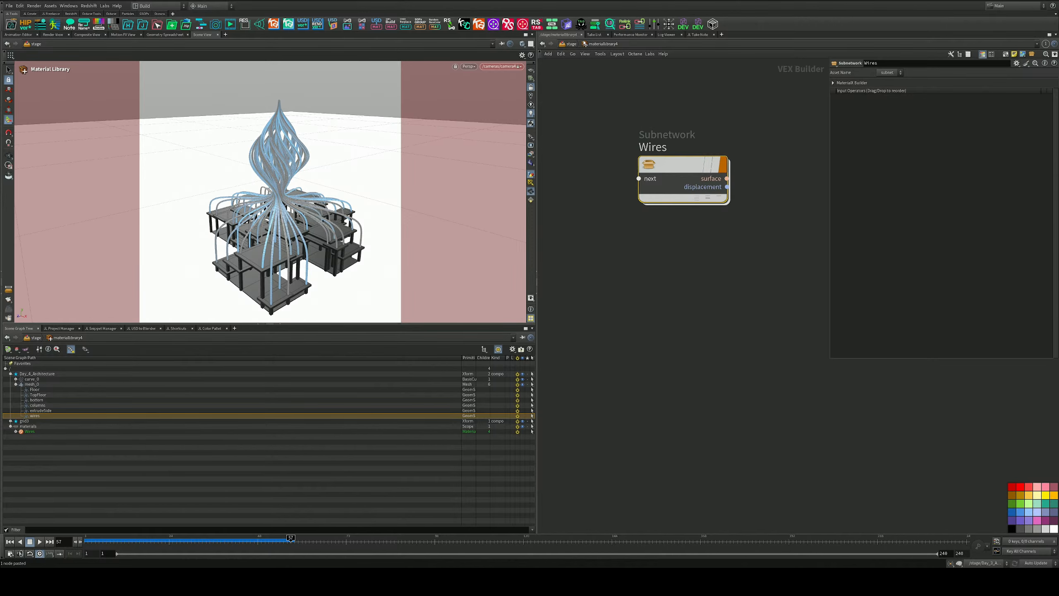
{"action": "left_click_drag", "start_coordinate": [680, 168], "coordinate": [686, 315], "text": "alt"}
{"action": "middle_click_drag", "start_coordinate": [691, 232], "coordinate": [734, 189]}
{"action": "left_click_drag", "start_coordinate": [731, 276], "coordinate": [707, 347]}
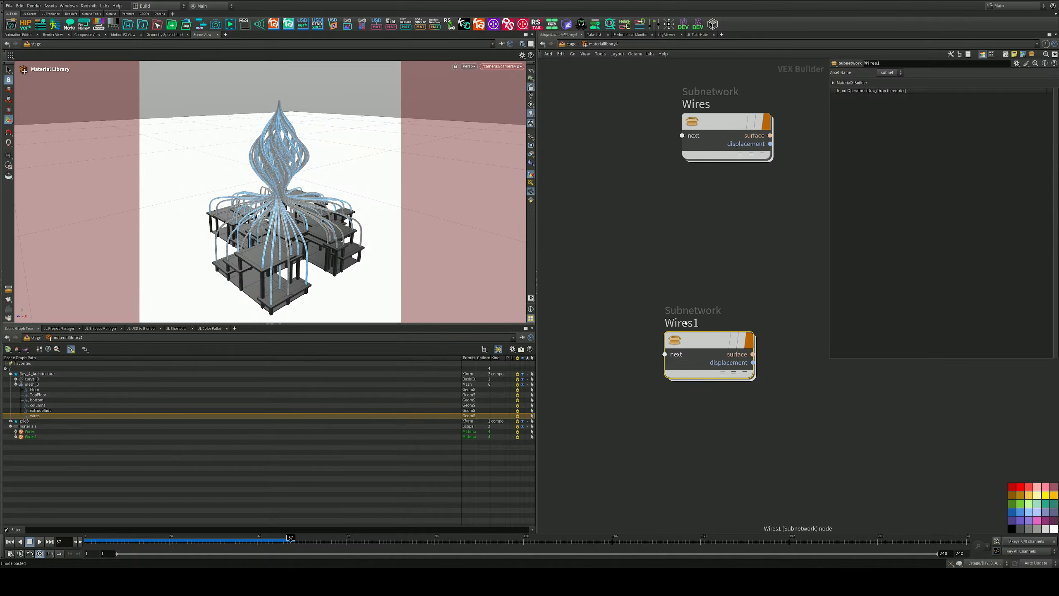
Step: Rename the duplicated material subnetwork as Columns and place it just below Wires
{"action": "left_click", "coordinate": [709, 323]}
{"action": "left_click_drag", "start_coordinate": [710, 323], "coordinate": [512, 297]}
{"action": "type", "text": "C"}
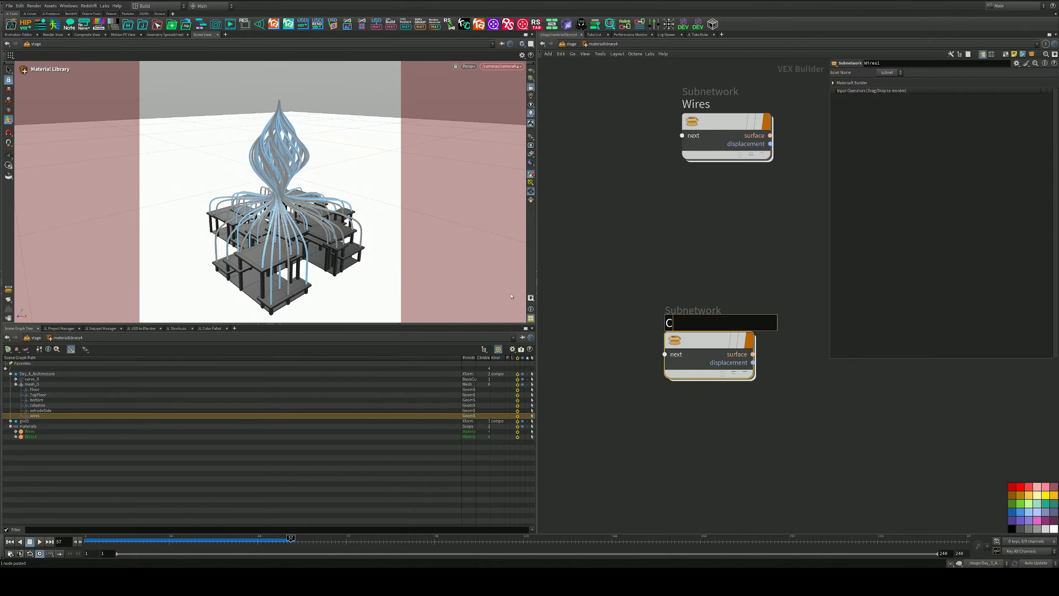
{"action": "type", "text": "olu"}
{"action": "key", "text": "BackSpace"}
{"action": "type", "text": "lumns"}
{"action": "key", "text": "Return"}
{"action": "left_click_drag", "start_coordinate": [689, 342], "coordinate": [706, 295]}
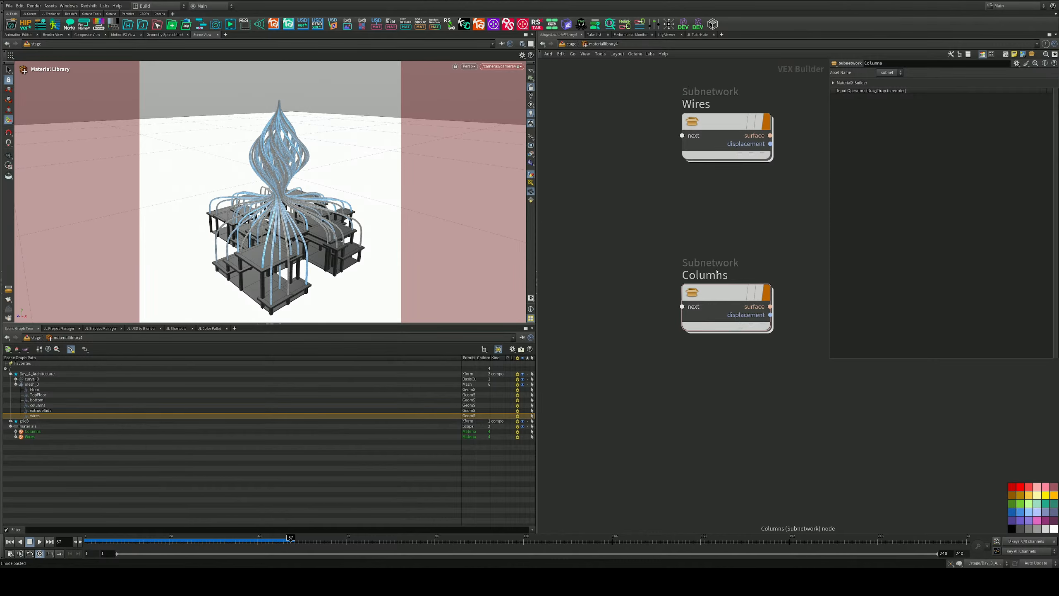
{"action": "middle_click_drag", "start_coordinate": [684, 67], "coordinate": [650, 127]}
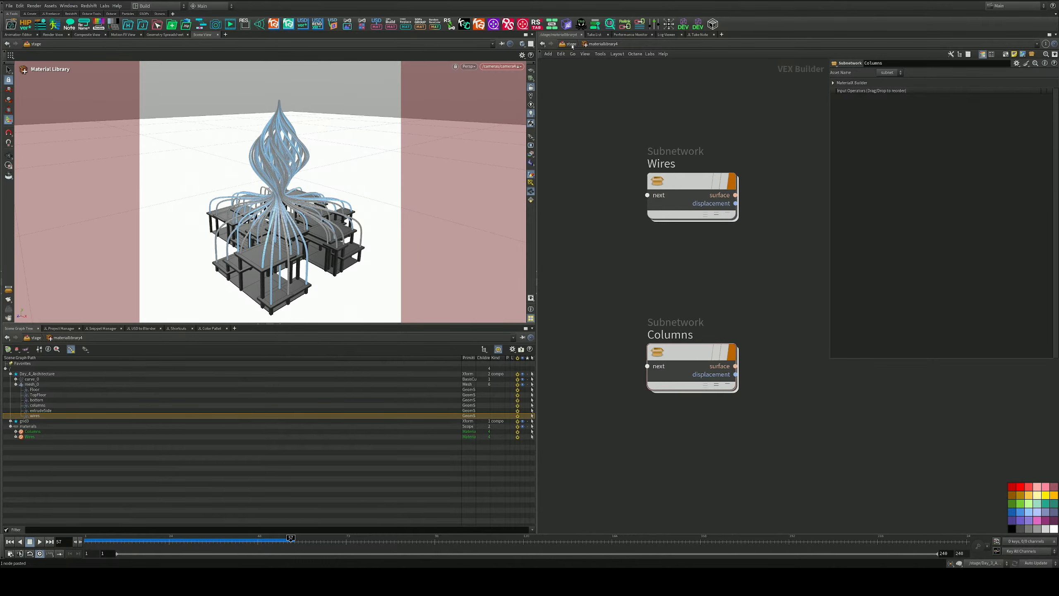
Step: Add a second material entry in assignmaterial5 that binds /materials/Columns to /Day_4_Architecture/mesh_0/columns
{"action": "key", "text": "u"}
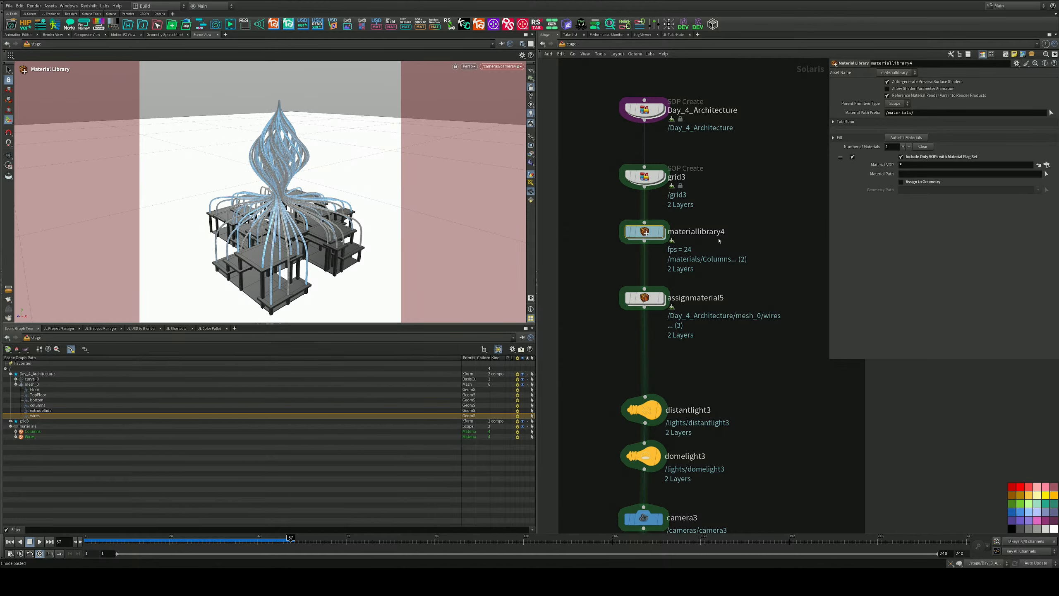
{"action": "scroll", "coordinate": [709, 229], "scroll_direction": "up", "scroll_amount": 3}
{"action": "middle_click_drag", "start_coordinate": [693, 275], "coordinate": [727, 179]}
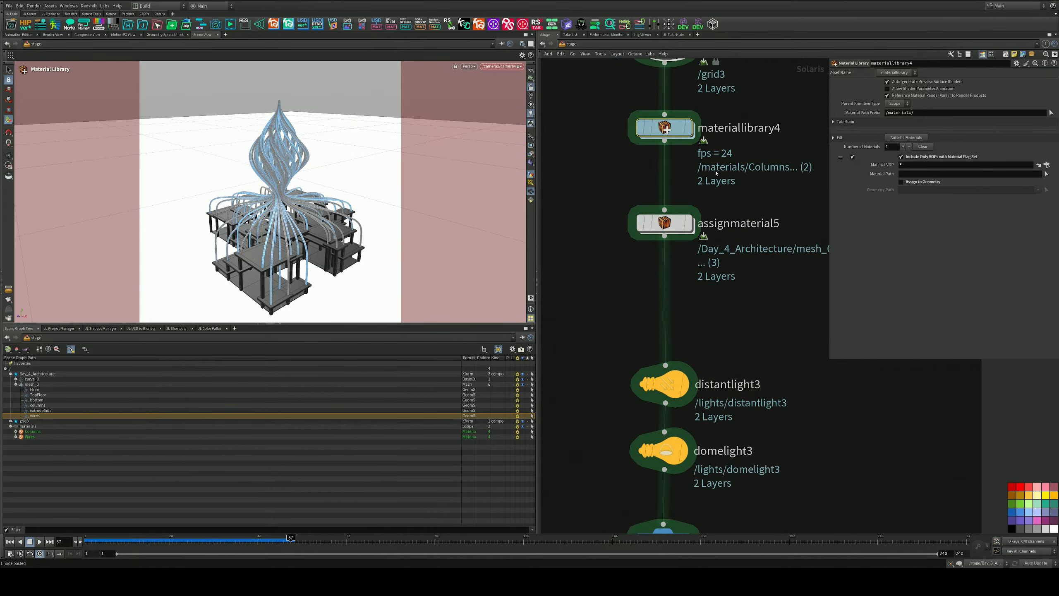
{"action": "left_click_drag", "start_coordinate": [727, 179], "coordinate": [578, 276]}
{"action": "left_click", "coordinate": [903, 84]}
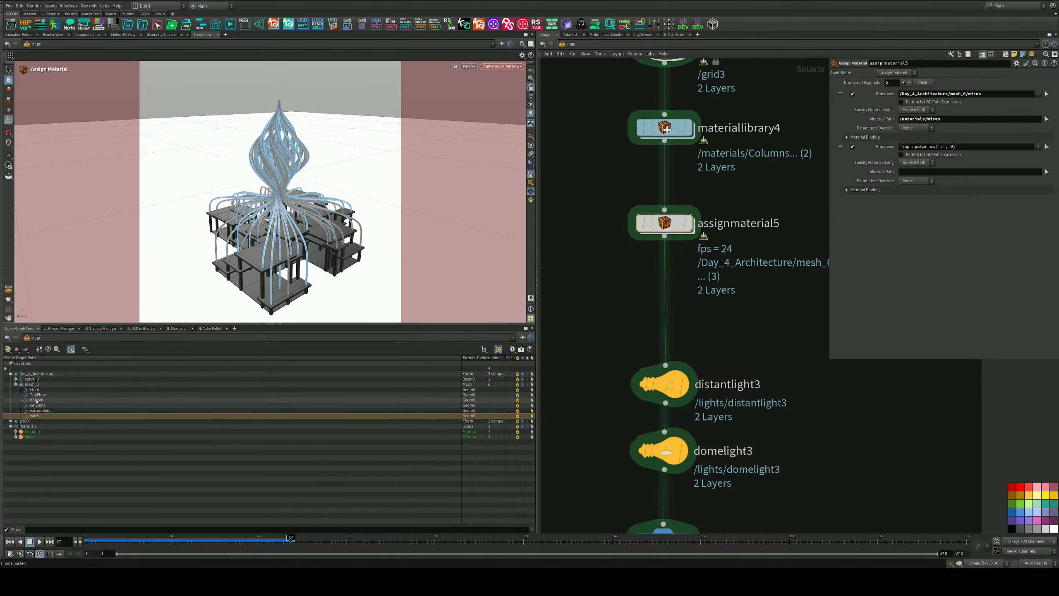
{"action": "left_click_drag", "start_coordinate": [36, 409], "coordinate": [946, 151]}
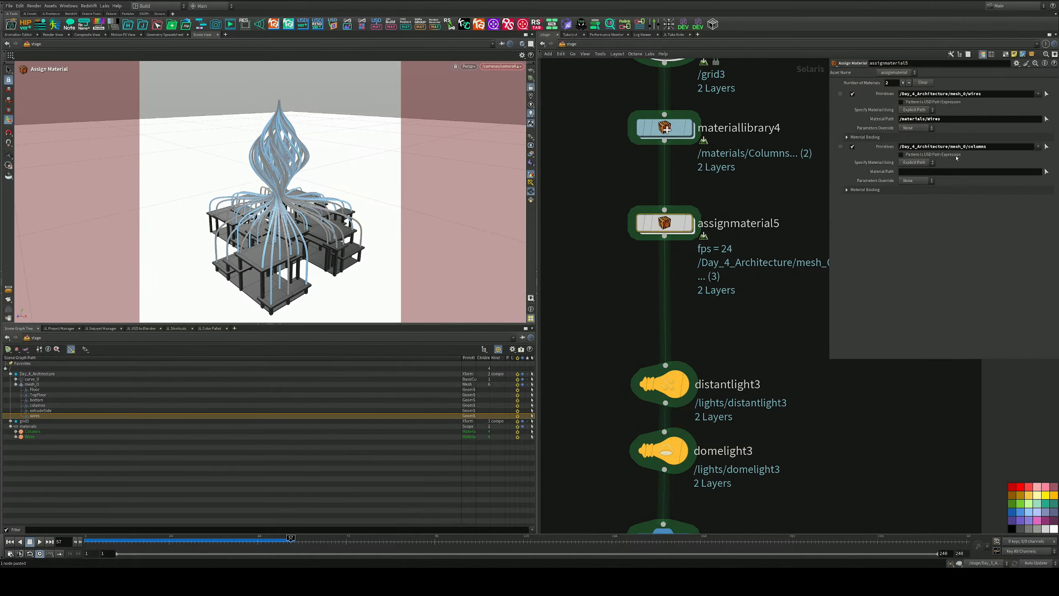
{"action": "left_click", "coordinate": [1047, 171]}
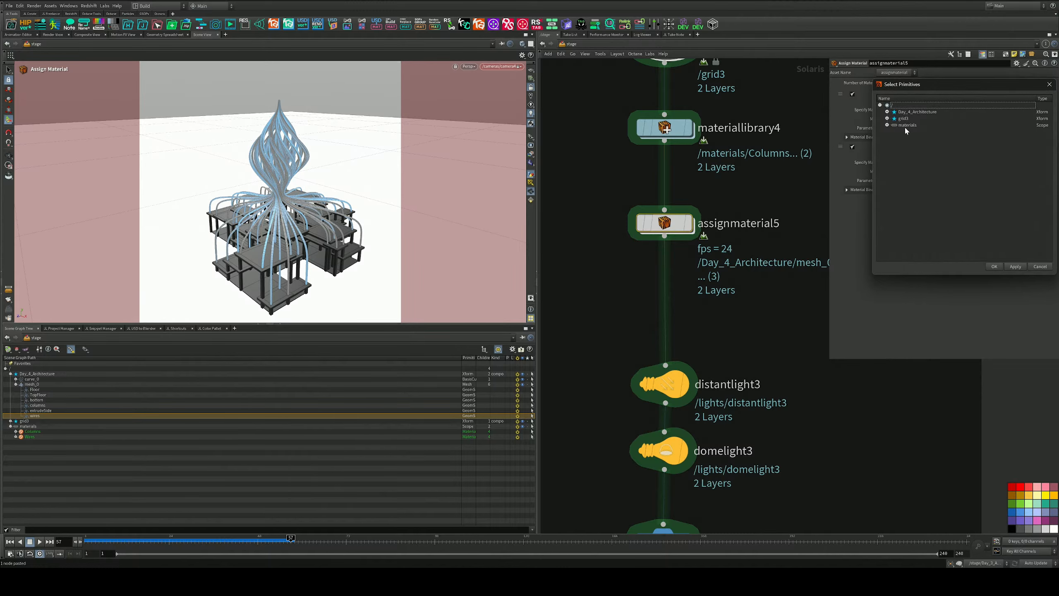
{"action": "left_click", "coordinate": [887, 125]}
{"action": "left_click", "coordinate": [912, 132]}
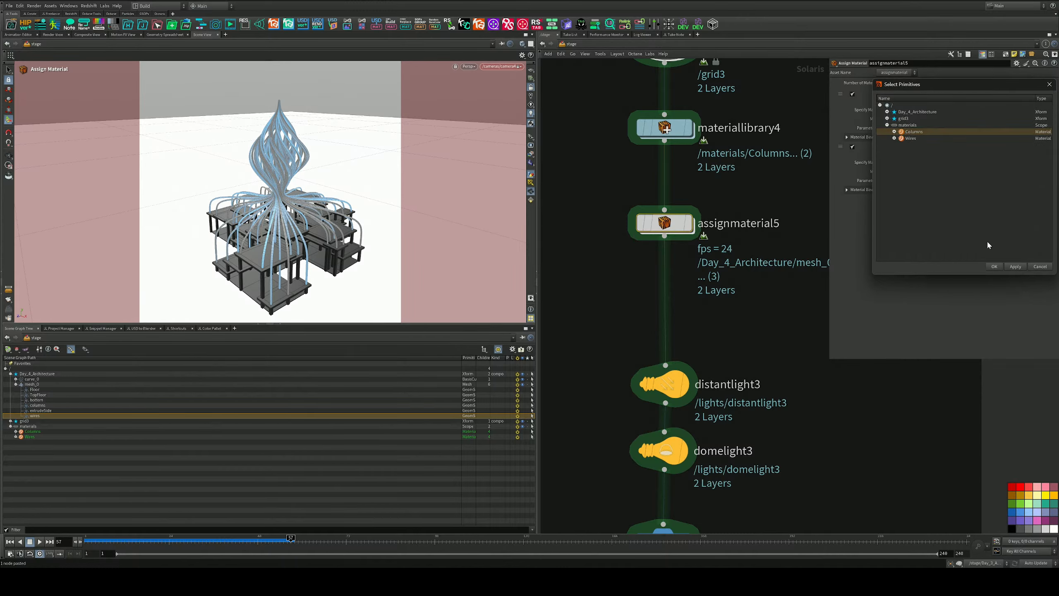
{"action": "left_click", "coordinate": [995, 267]}
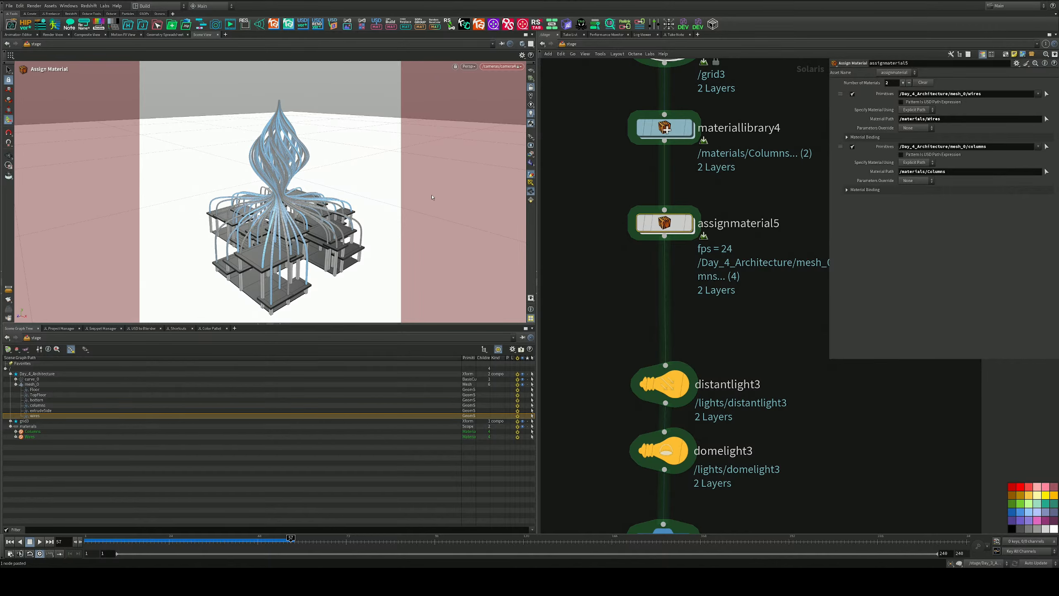
Step: Examine the shading of the building's columns from several angles and distances
{"action": "key", "text": "Escape"}
{"action": "mouse_move", "coordinate": [327, 221]}
{"action": "left_mouse_down"}
{"action": "mouse_move", "coordinate": [376, 187]}
{"action": "mouse_move", "coordinate": [351, 221]}
{"action": "mouse_move", "coordinate": [330, 218]}
{"action": "left_mouse_up"}
{"action": "mouse_move", "coordinate": [330, 217]}
{"action": "right_mouse_down"}
{"action": "mouse_move", "coordinate": [348, 198]}
{"action": "mouse_move", "coordinate": [322, 226]}
{"action": "right_mouse_up"}
{"action": "left_click_drag", "start_coordinate": [322, 227], "coordinate": [299, 232]}
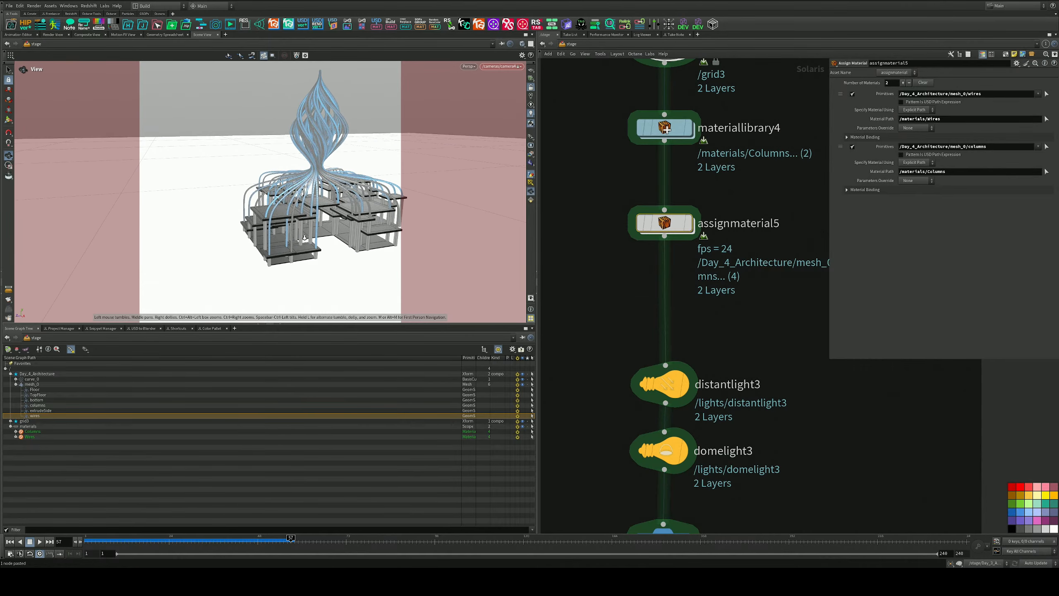
{"action": "right_click_drag", "start_coordinate": [299, 232], "coordinate": [320, 222]}
{"action": "left_click_drag", "start_coordinate": [320, 222], "coordinate": [333, 227]}
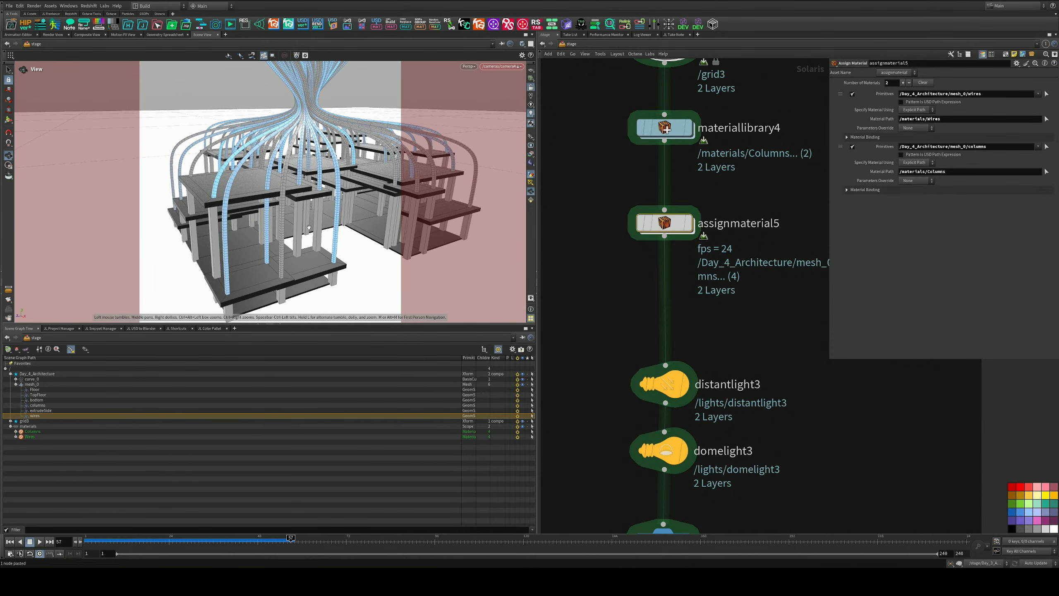
{"action": "right_click_drag", "start_coordinate": [478, 225], "coordinate": [378, 191]}
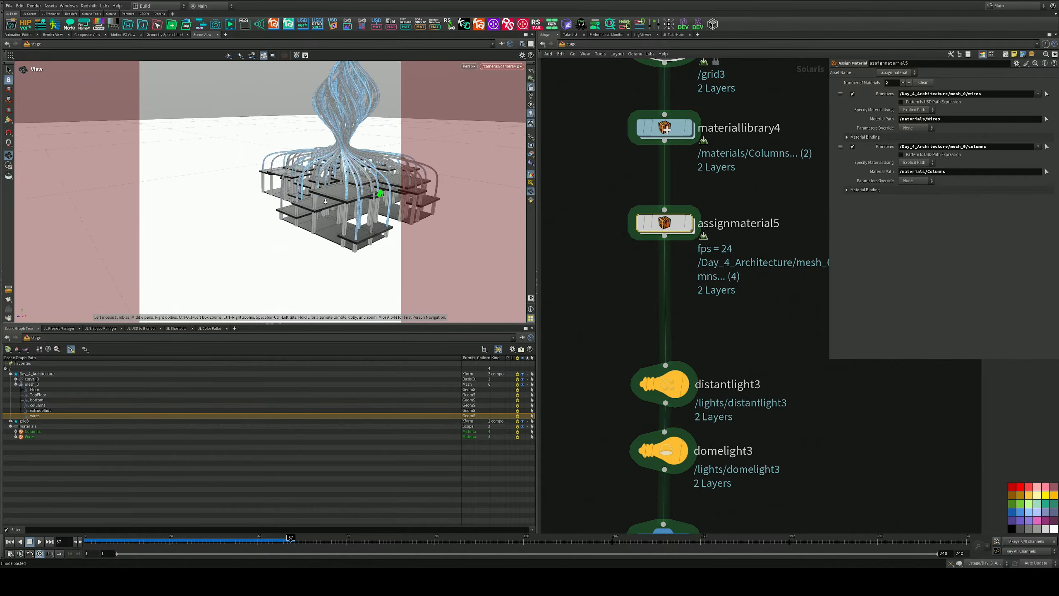
{"action": "middle_click_drag", "start_coordinate": [379, 191], "coordinate": [311, 234]}
{"action": "left_click_drag", "start_coordinate": [311, 234], "coordinate": [307, 217]}
Step: Inside the Day_4_Architecture network, colour the attribvop1 node of the wires branch purple and copy it
{"action": "middle_click_drag", "start_coordinate": [691, 121], "coordinate": [669, 249]}
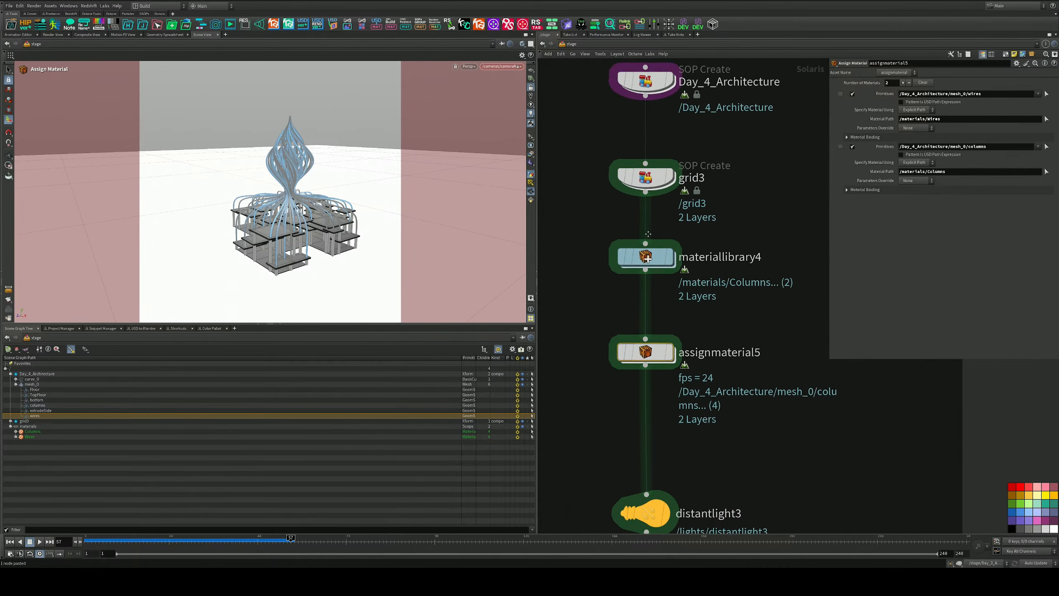
{"action": "middle_click_drag", "start_coordinate": [685, 115], "coordinate": [697, 194]}
{"action": "double_click", "coordinate": [655, 158]}
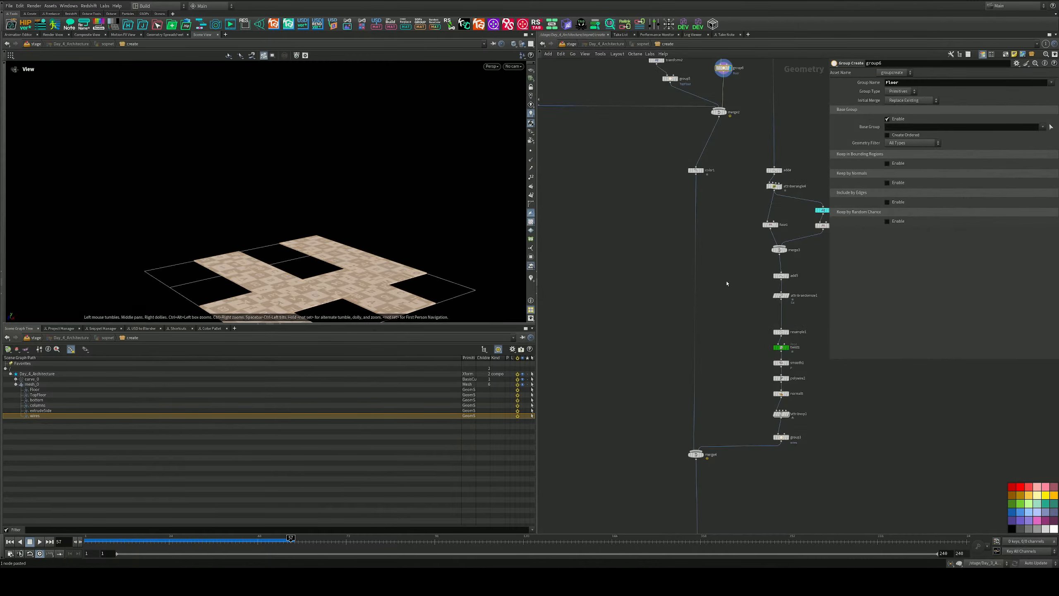
{"action": "scroll", "coordinate": [767, 323], "scroll_direction": "up", "scroll_amount": 5}
{"action": "left_click", "coordinate": [760, 372]}
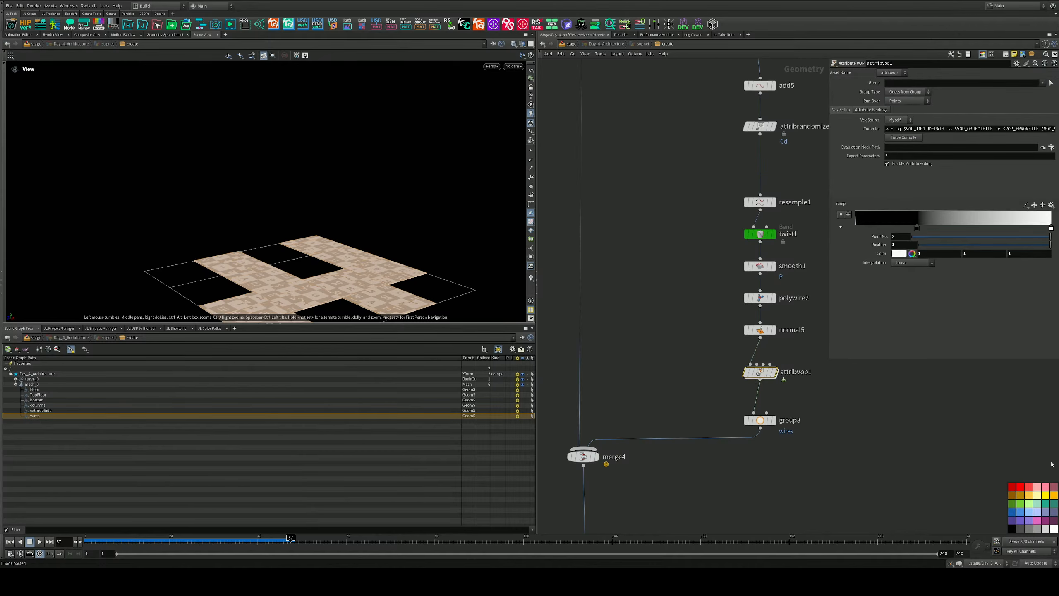
{"action": "left_click", "coordinate": [1020, 520]}
{"action": "key", "text": "ctrl+c"}
Step: Paste the attribvop1 copy between autouv1 and group4 in the columns branch and display group4
{"action": "scroll", "coordinate": [668, 328], "scroll_direction": "down", "scroll_amount": 5}
{"action": "middle_click_drag", "start_coordinate": [572, 200], "coordinate": [816, 419]}
{"action": "scroll", "coordinate": [674, 277], "scroll_direction": "up", "scroll_amount": 5}
{"action": "middle_click_drag", "start_coordinate": [735, 267], "coordinate": [692, 232]}
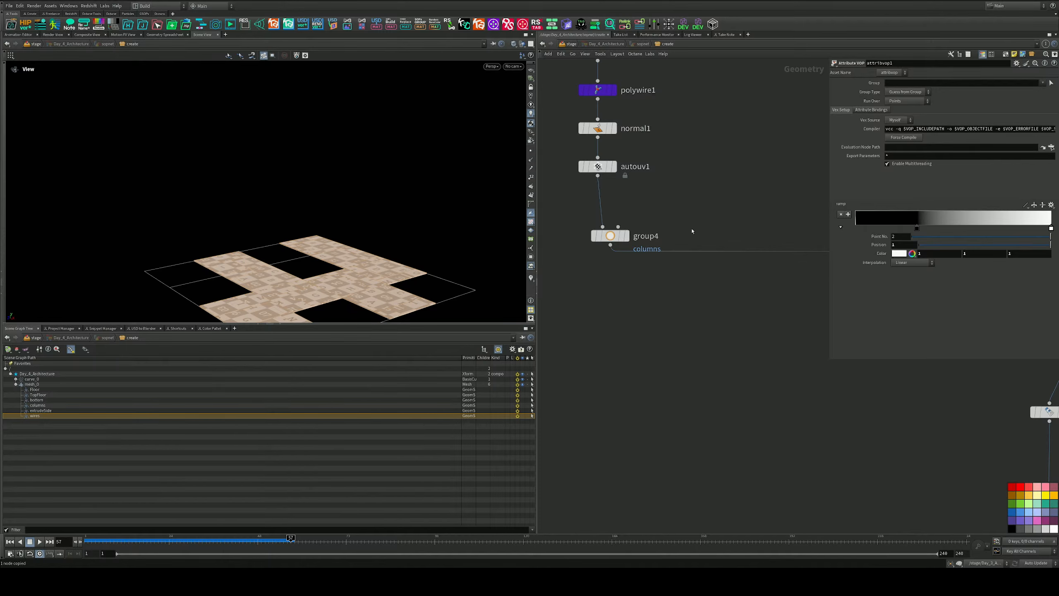
{"action": "key", "text": "ctrl+v"}
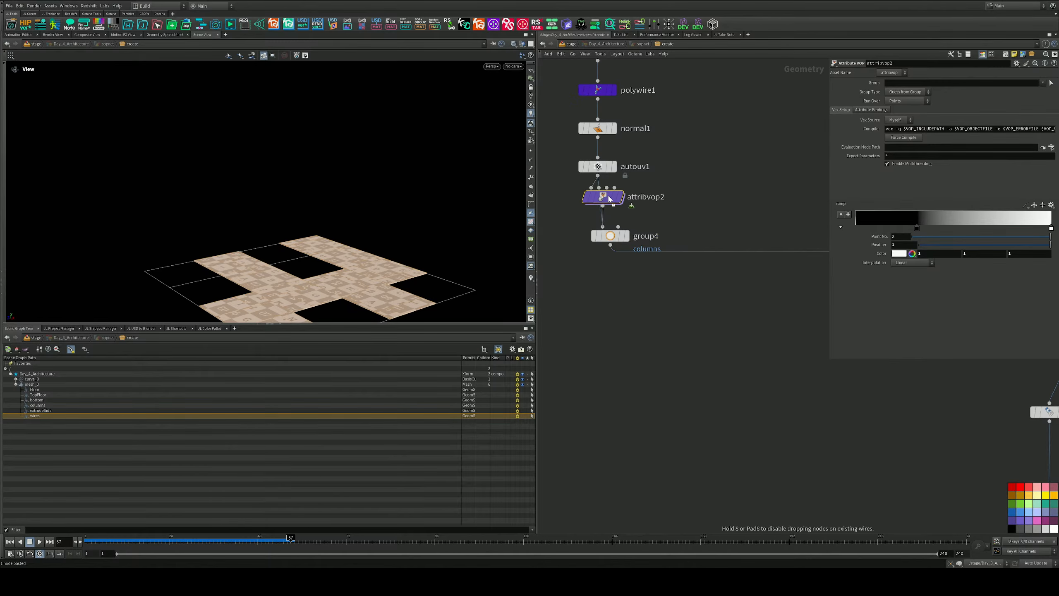
{"action": "left_click", "coordinate": [605, 207]}
{"action": "left_click", "coordinate": [631, 221]}
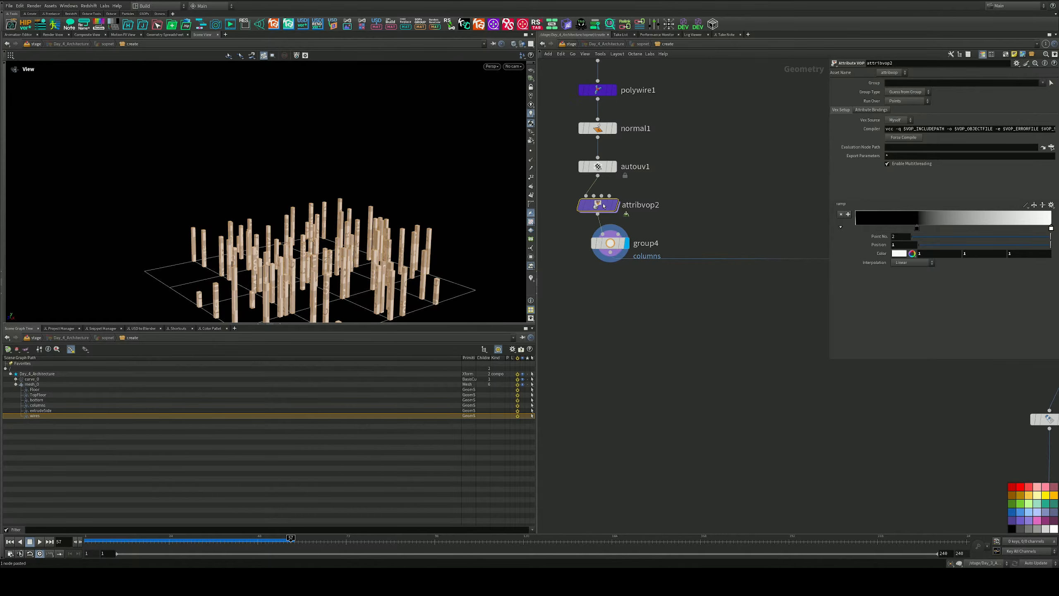
{"action": "left_click_drag", "start_coordinate": [604, 205], "coordinate": [609, 204]}
{"action": "left_click", "coordinate": [672, 218]}
Step: Return to the stage network and inspect the columns' shading on the architecture up close
{"action": "left_click_drag", "start_coordinate": [371, 228], "coordinate": [380, 203]}
{"action": "left_click", "coordinate": [568, 44]}
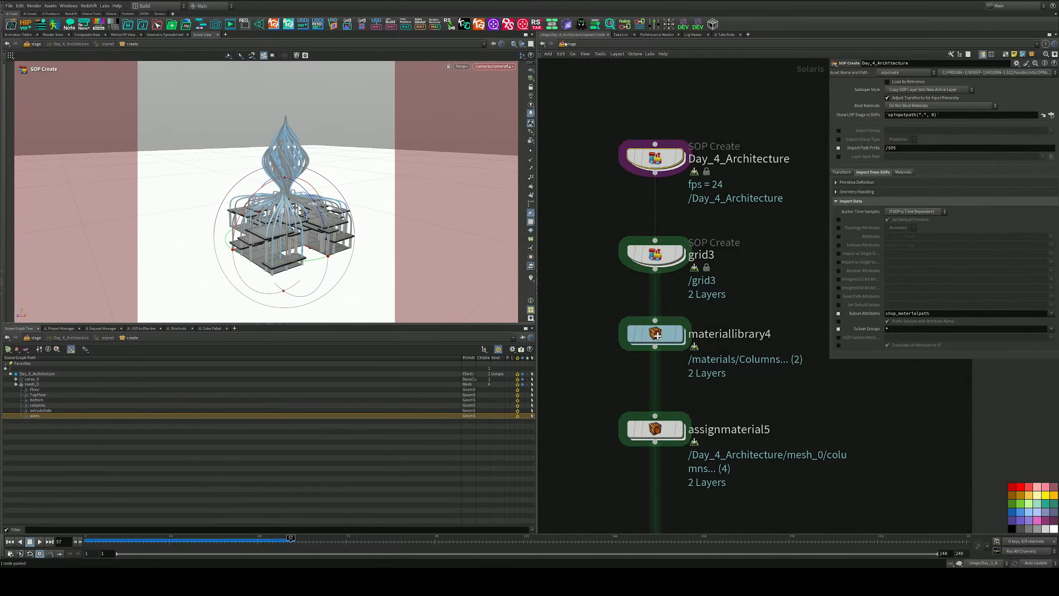
{"action": "left_click_drag", "start_coordinate": [360, 226], "coordinate": [388, 246], "text": "alt"}
{"action": "middle_click_drag", "start_coordinate": [388, 247], "coordinate": [307, 243], "text": "alt"}
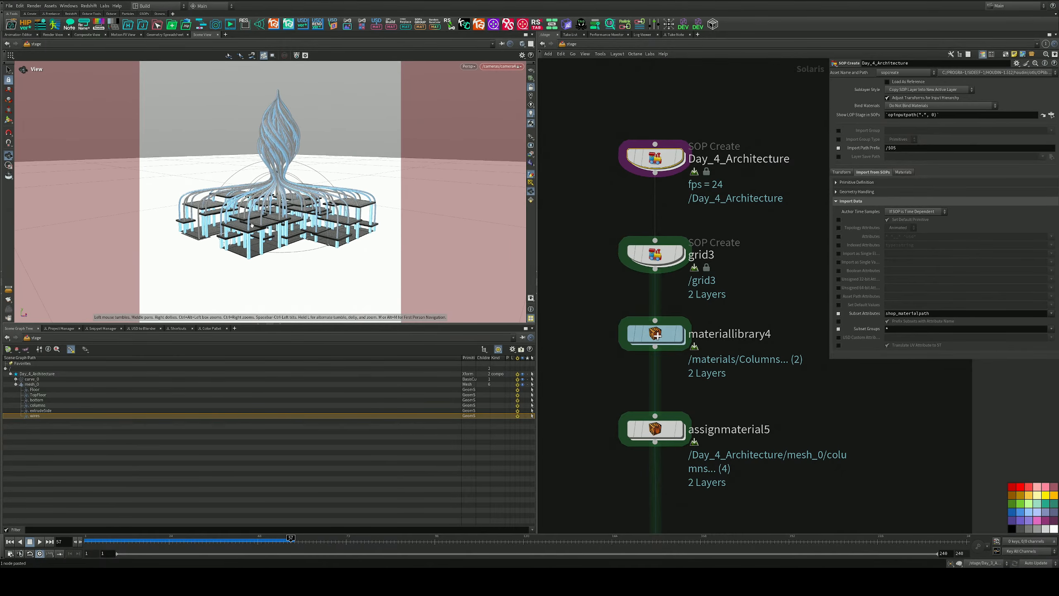
{"action": "scroll", "coordinate": [306, 243], "scroll_direction": "up", "scroll_amount": 5}
{"action": "left_click_drag", "start_coordinate": [307, 243], "coordinate": [346, 247], "text": "alt"}
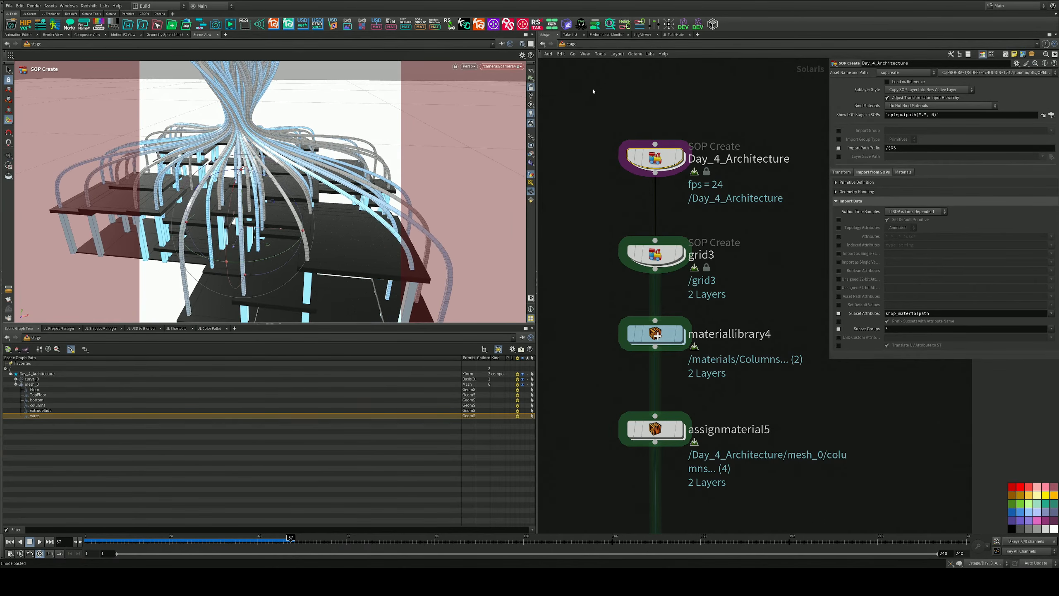
Step: Reopen the Day_4_Architecture network and move attribvop2 and group4 down to make room below autouv1
{"action": "double_click", "coordinate": [655, 158]}
{"action": "middle_click_drag", "start_coordinate": [733, 326], "coordinate": [674, 208]}
{"action": "scroll", "coordinate": [664, 205], "scroll_direction": "up", "scroll_amount": 3}
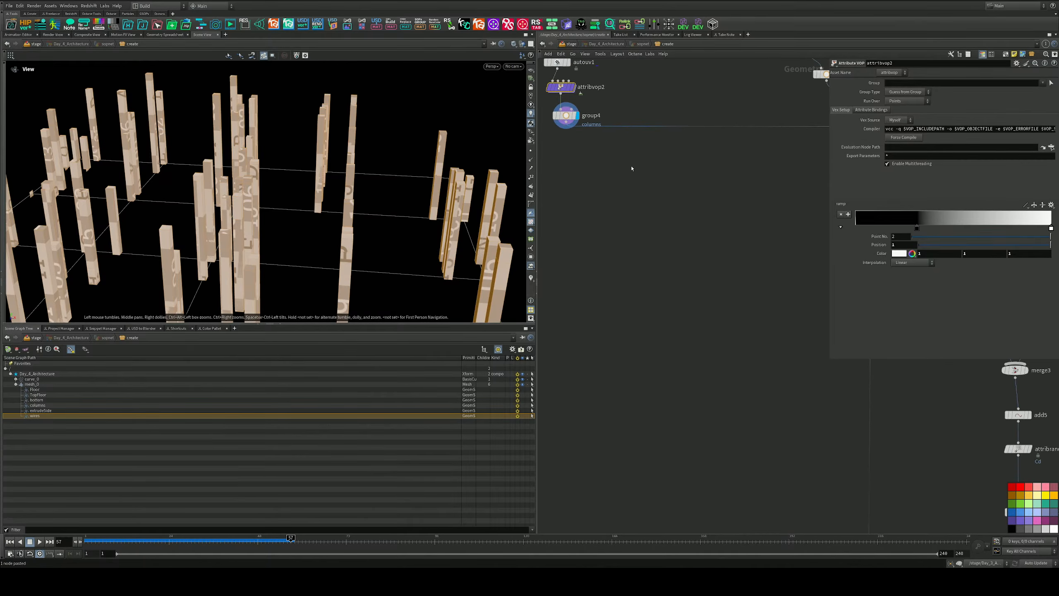
{"action": "left_click_drag", "start_coordinate": [632, 167], "coordinate": [546, 85]}
{"action": "scroll", "coordinate": [668, 188], "scroll_direction": "down", "scroll_amount": 5}
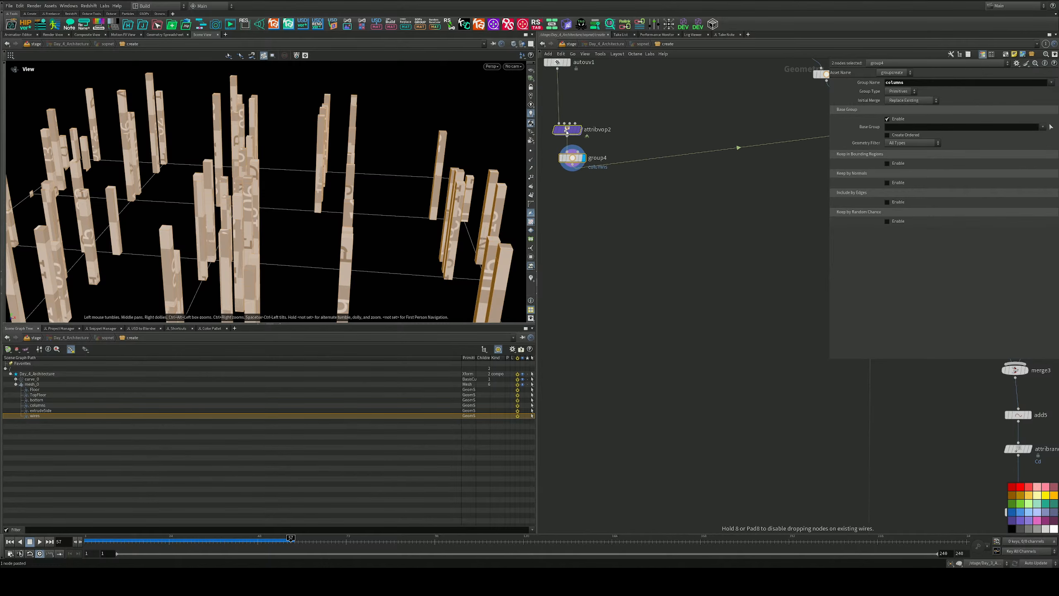
Step: Duplicate the attribrandomize1 node from the wires branch
{"action": "scroll", "coordinate": [774, 268], "scroll_direction": "up", "scroll_amount": 4}
{"action": "middle_click_drag", "start_coordinate": [815, 326], "coordinate": [679, 302]}
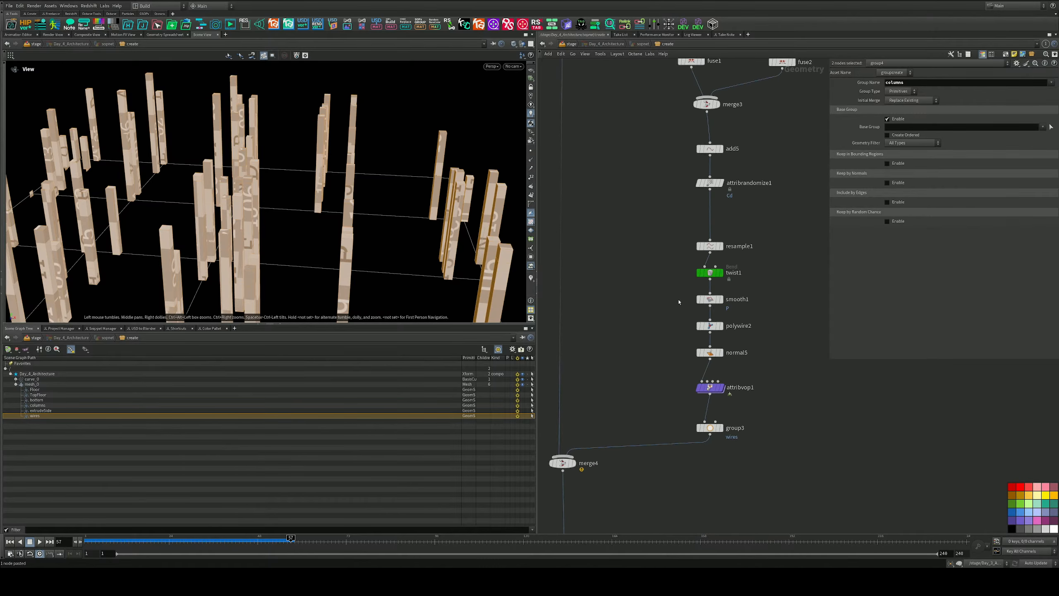
{"action": "scroll", "coordinate": [728, 339], "scroll_direction": "up", "scroll_amount": 2}
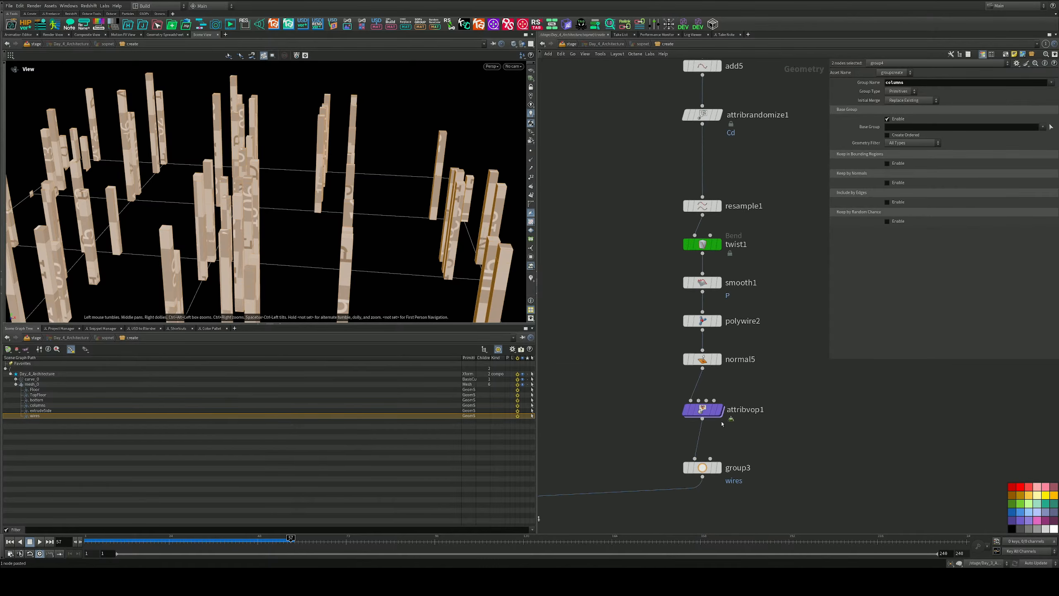
{"action": "middle_click_drag", "start_coordinate": [741, 191], "coordinate": [745, 251]}
{"action": "left_click_drag", "start_coordinate": [709, 176], "coordinate": [592, 210], "text": "alt"}
{"action": "scroll", "coordinate": [594, 154], "scroll_direction": "down", "scroll_amount": 3}
{"action": "middle_click_drag", "start_coordinate": [592, 149], "coordinate": [726, 247]}
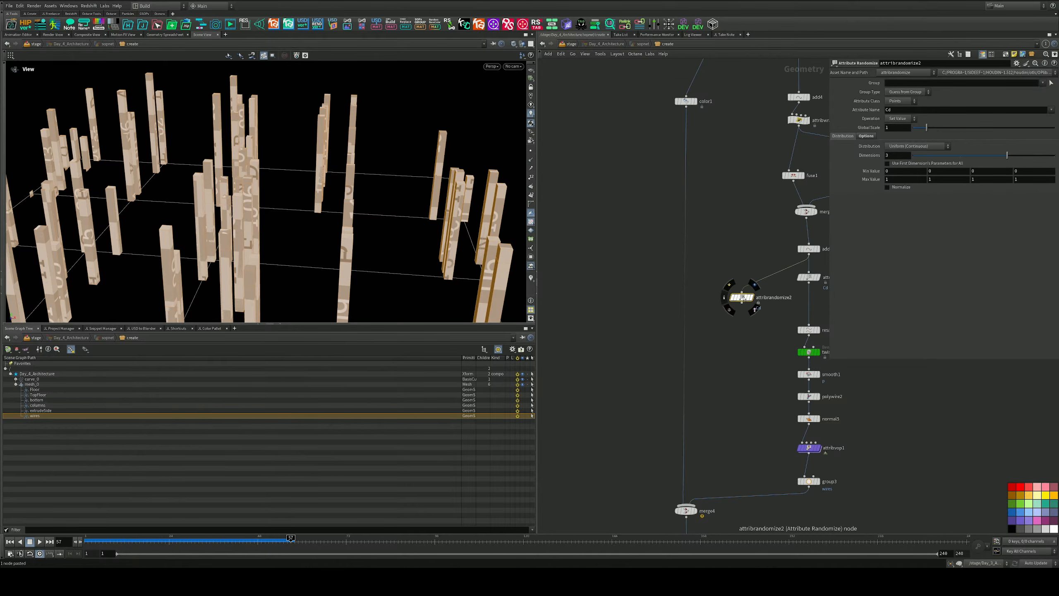
Step: Insert the duplicated Attribute Randomize node between autouv1 and attribvop2 in the columns branch
{"action": "left_click_drag", "start_coordinate": [733, 296], "coordinate": [547, 119]}
{"action": "middle_click_drag", "start_coordinate": [553, 171], "coordinate": [672, 359]}
{"action": "left_click_drag", "start_coordinate": [671, 310], "coordinate": [581, 172]}
{"action": "middle_click_drag", "start_coordinate": [583, 176], "coordinate": [667, 218]}
{"action": "left_click_drag", "start_coordinate": [667, 218], "coordinate": [633, 214]}
{"action": "middle_click_drag", "start_coordinate": [680, 194], "coordinate": [699, 254]}
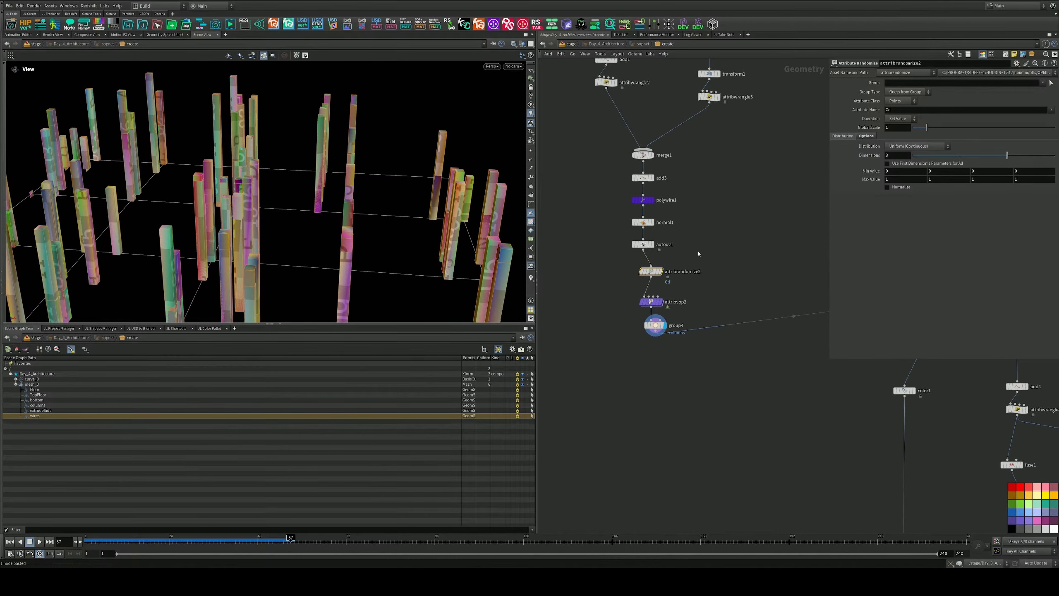
Step: Set the columns' Attribute Randomize class to Primitives and check the random colours across all columns
{"action": "left_click", "coordinate": [900, 101]}
{"action": "left_click", "coordinate": [906, 117]}
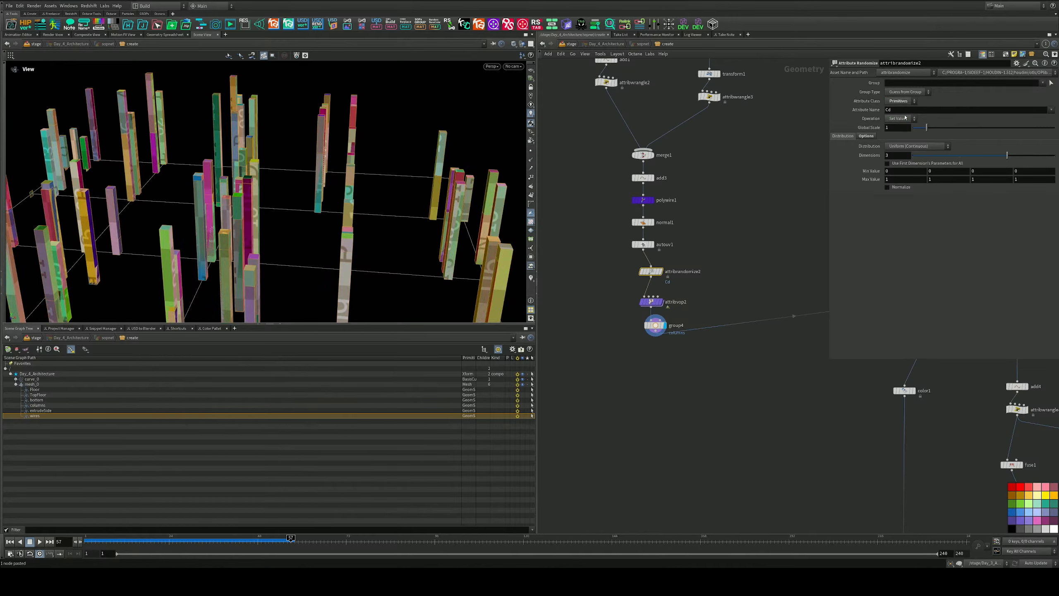
{"action": "left_click_drag", "start_coordinate": [350, 165], "coordinate": [388, 150]}
{"action": "scroll", "coordinate": [329, 210], "scroll_direction": "down", "scroll_amount": 5}
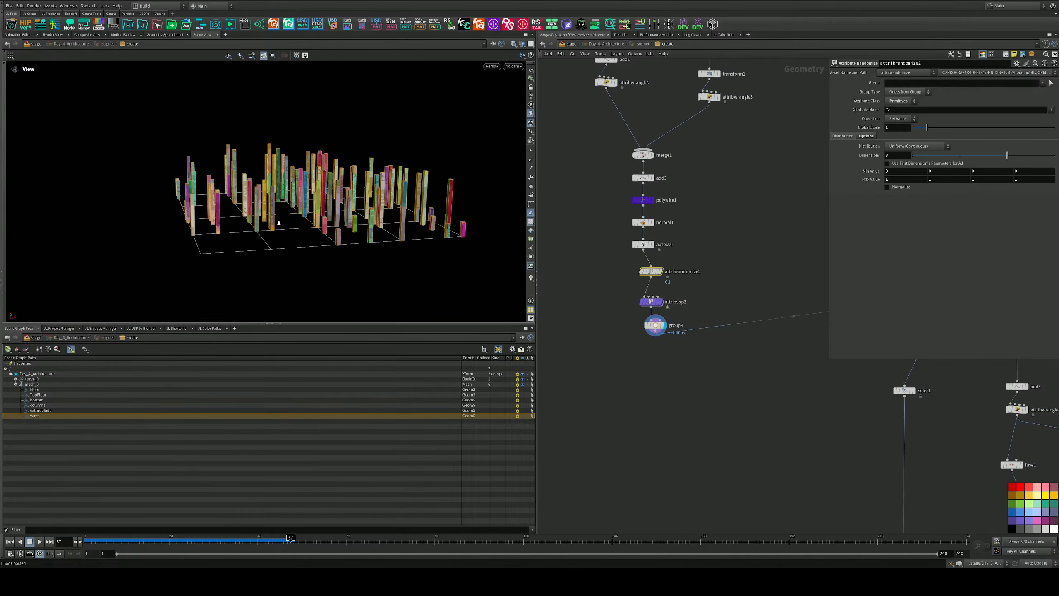
Step: Move attribvop2 and group4 down to leave a gap below attribrandomize2 in the columns branch
{"action": "scroll", "coordinate": [330, 210], "scroll_direction": "up", "scroll_amount": 5}
{"action": "left_click_drag", "start_coordinate": [330, 210], "coordinate": [350, 204]}
{"action": "scroll", "coordinate": [675, 285], "scroll_direction": "up", "scroll_amount": 4}
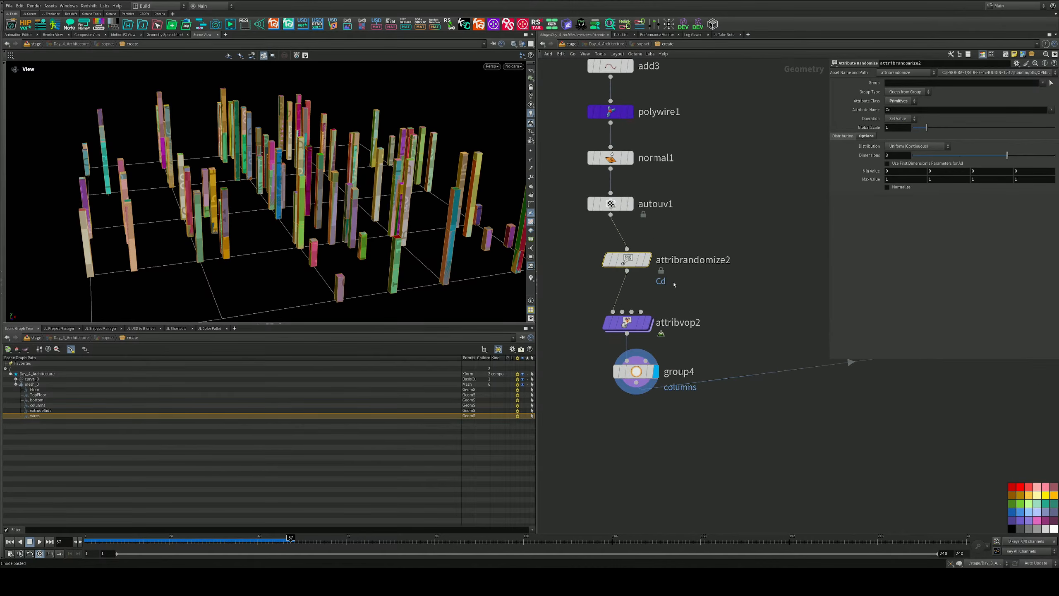
{"action": "middle_click_drag", "start_coordinate": [675, 285], "coordinate": [611, 321]}
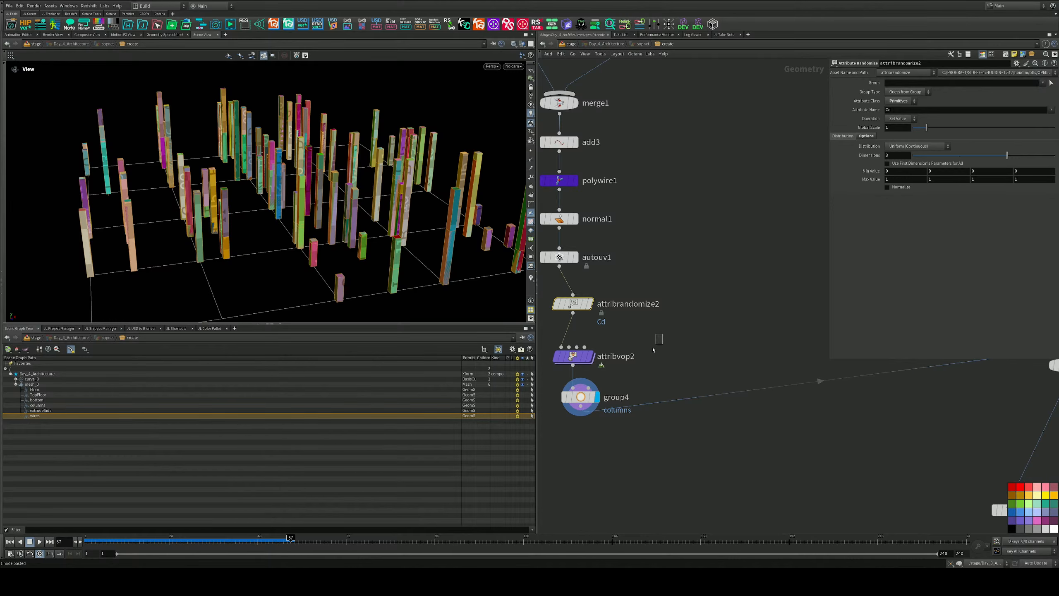
{"action": "left_click_drag", "start_coordinate": [653, 349], "coordinate": [573, 443]}
{"action": "left_click_drag", "start_coordinate": [574, 358], "coordinate": [574, 428]}
{"action": "middle_click_drag", "start_coordinate": [616, 326], "coordinate": [641, 308]}
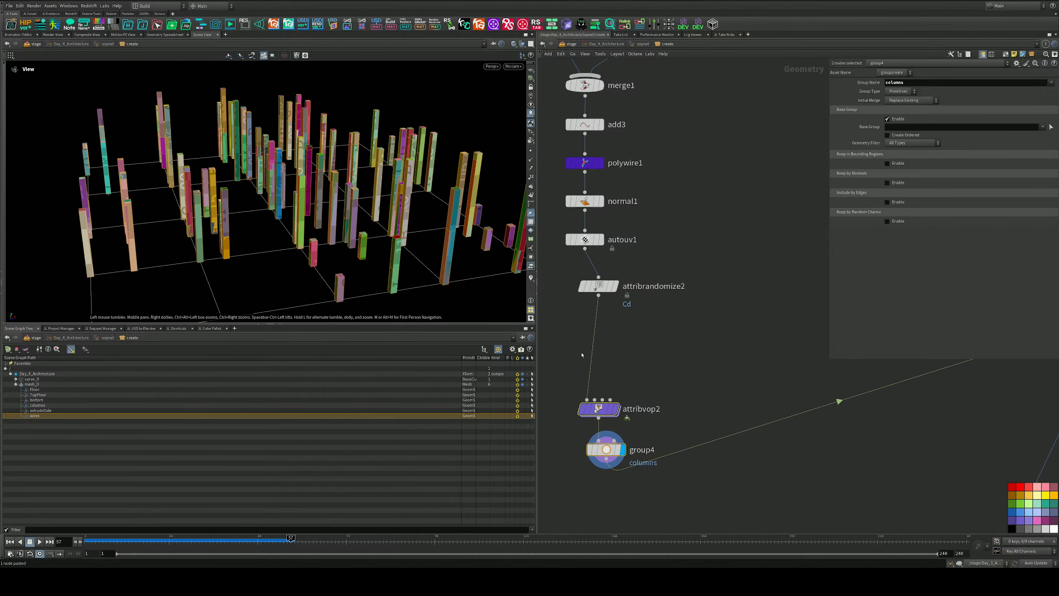
Step: Line up attribrandomize2 beneath autouv1 and bring attribvop2 and group4 back up close below it
{"action": "middle_click_drag", "start_coordinate": [633, 344], "coordinate": [642, 321]}
{"action": "left_click_drag", "start_coordinate": [617, 266], "coordinate": [604, 269]}
{"action": "mouse_move", "coordinate": [604, 270]}
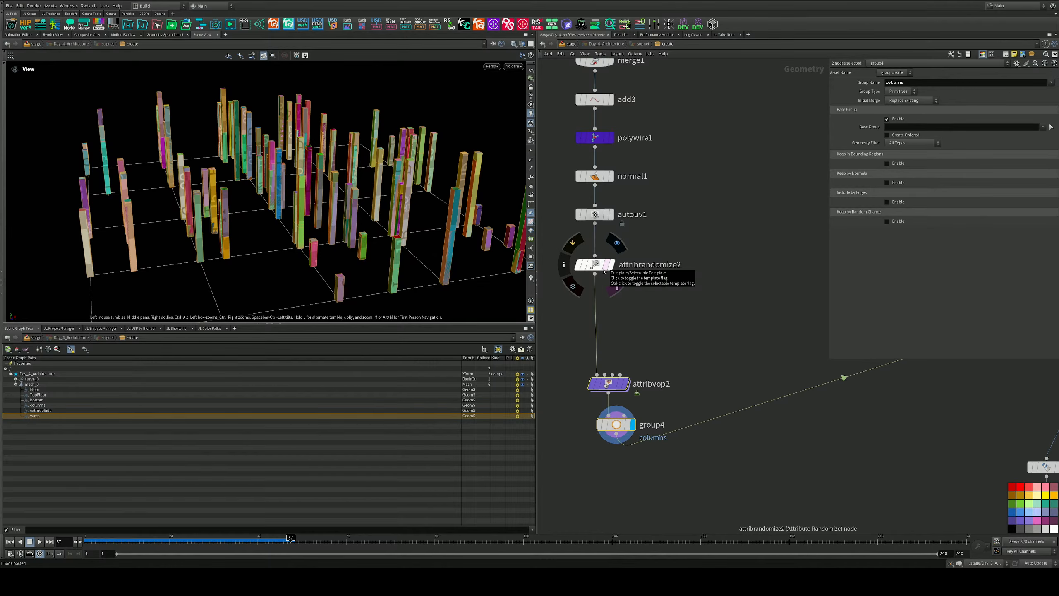
{"action": "middle_click_drag", "start_coordinate": [629, 334], "coordinate": [648, 292]}
{"action": "scroll", "coordinate": [648, 291], "scroll_direction": "down", "scroll_amount": 4}
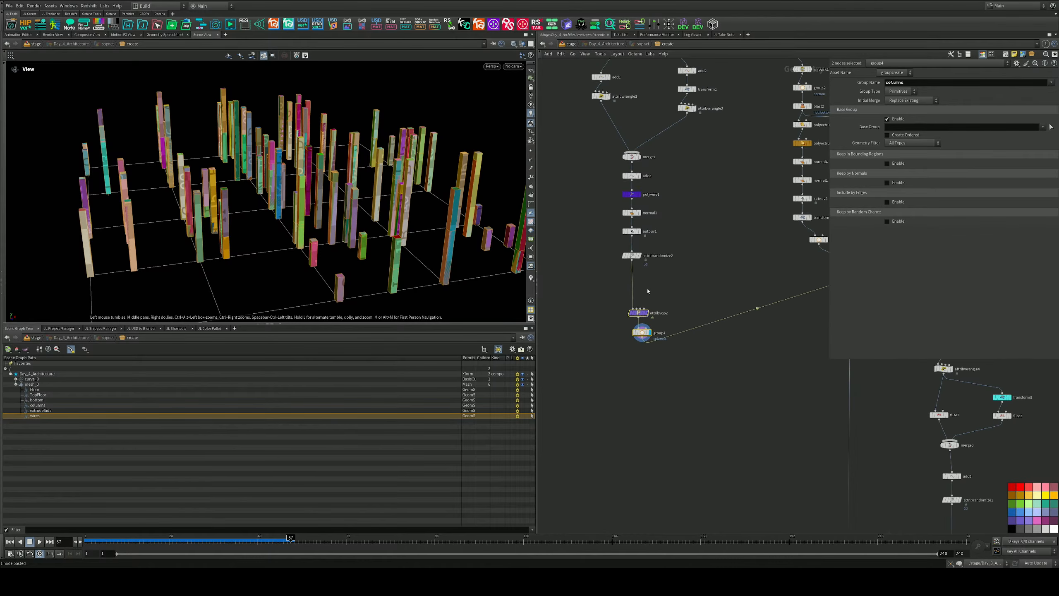
{"action": "scroll", "coordinate": [648, 291], "scroll_direction": "up", "scroll_amount": 2}
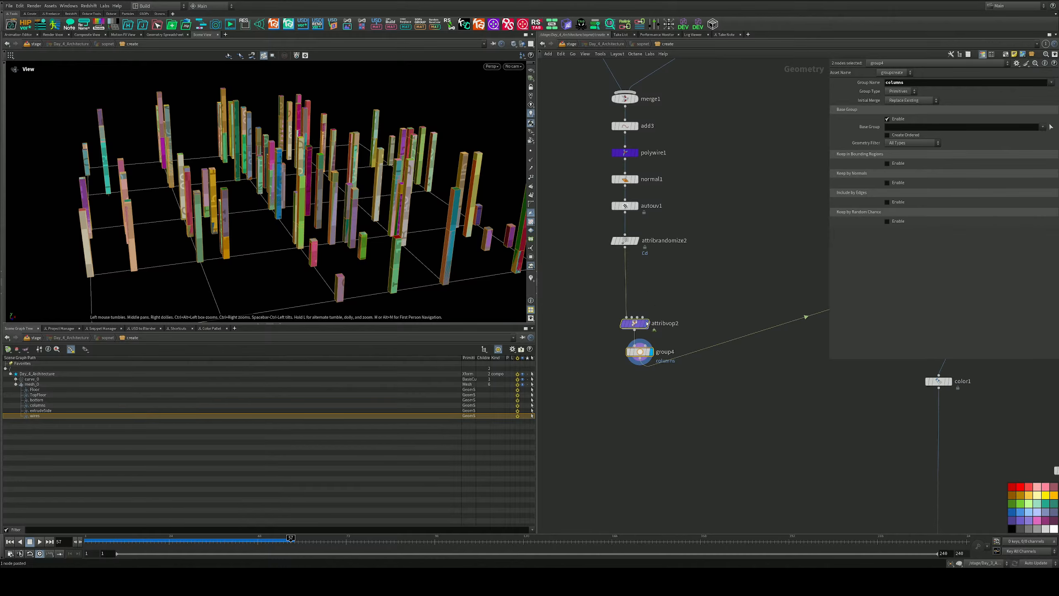
{"action": "left_click_drag", "start_coordinate": [648, 324], "coordinate": [645, 281]}
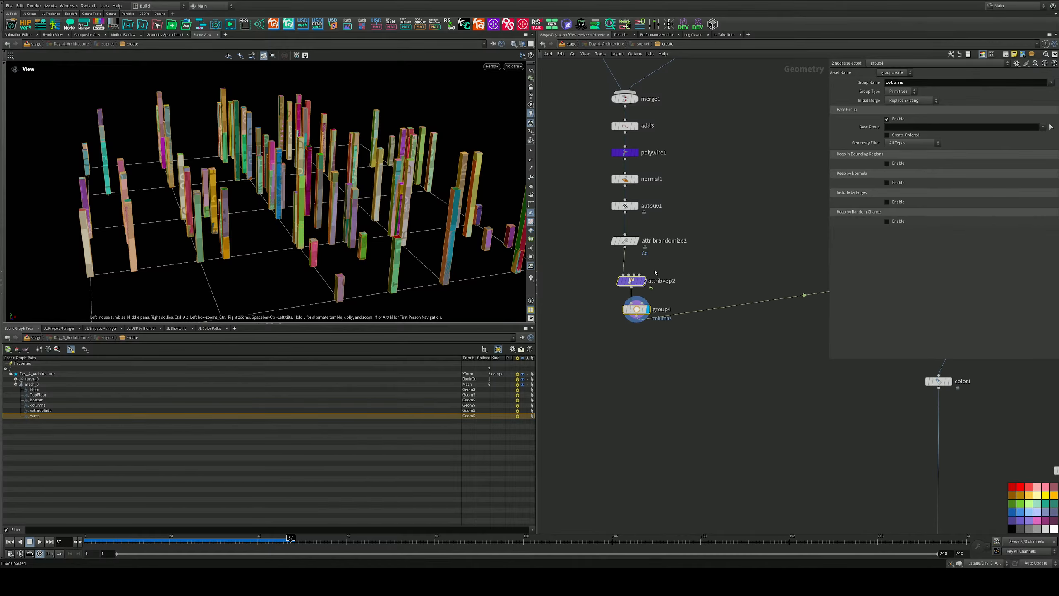
{"action": "left_click", "coordinate": [651, 257]}
{"action": "middle_click_drag", "start_coordinate": [650, 253], "coordinate": [650, 281]}
Step: Add a Pack node near autouv1 and set it unconnected beside the columns branch
{"action": "left_click_drag", "start_coordinate": [361, 183], "coordinate": [285, 184]}
{"action": "right_click_drag", "start_coordinate": [284, 183], "coordinate": [296, 202]}
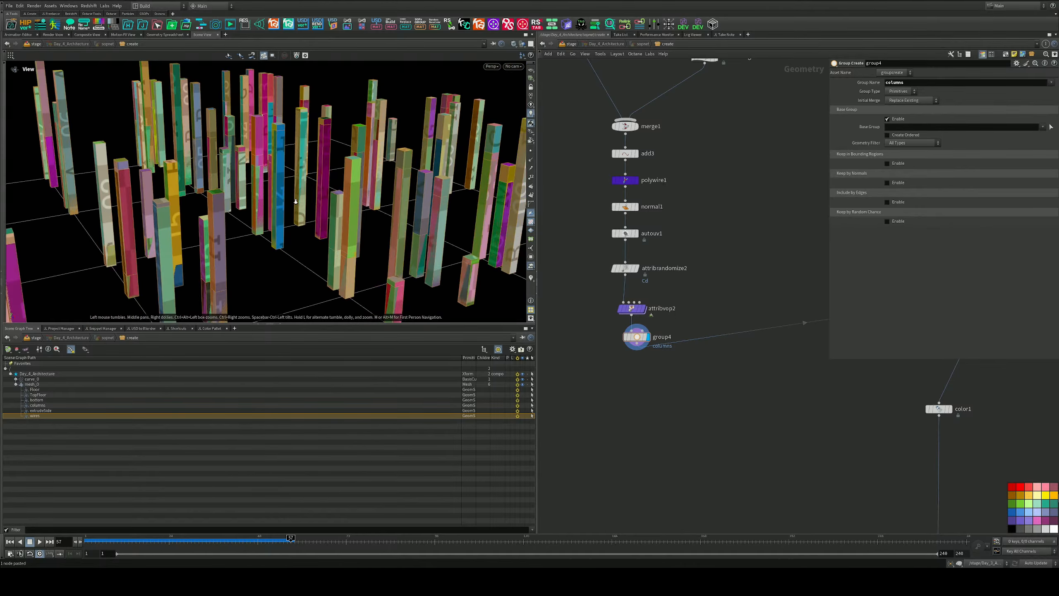
{"action": "left_click_drag", "start_coordinate": [296, 202], "coordinate": [270, 197]}
{"action": "left_click_drag", "start_coordinate": [258, 220], "coordinate": [236, 226]}
{"action": "middle_click_drag", "start_coordinate": [642, 249], "coordinate": [653, 286]}
{"action": "scroll", "coordinate": [653, 285], "scroll_direction": "up", "scroll_amount": 4}
{"action": "scroll", "coordinate": [653, 286], "scroll_direction": "up", "scroll_amount": 1}
{"action": "key", "text": "Tab"}
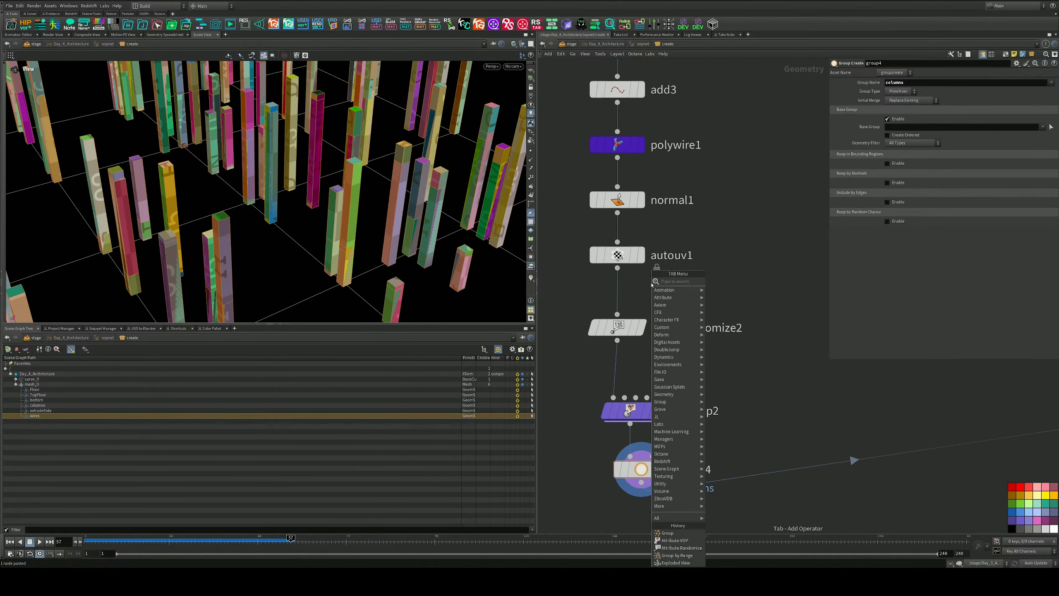
{"action": "type", "text": "bl"}
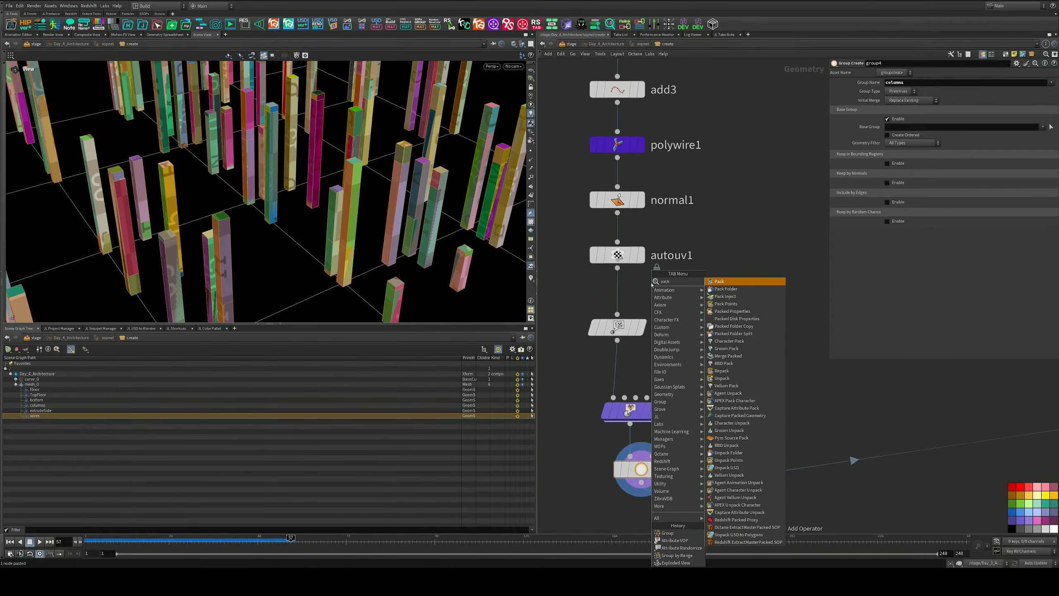
{"action": "key", "text": "Return"}
{"action": "left_click", "coordinate": [651, 286]}
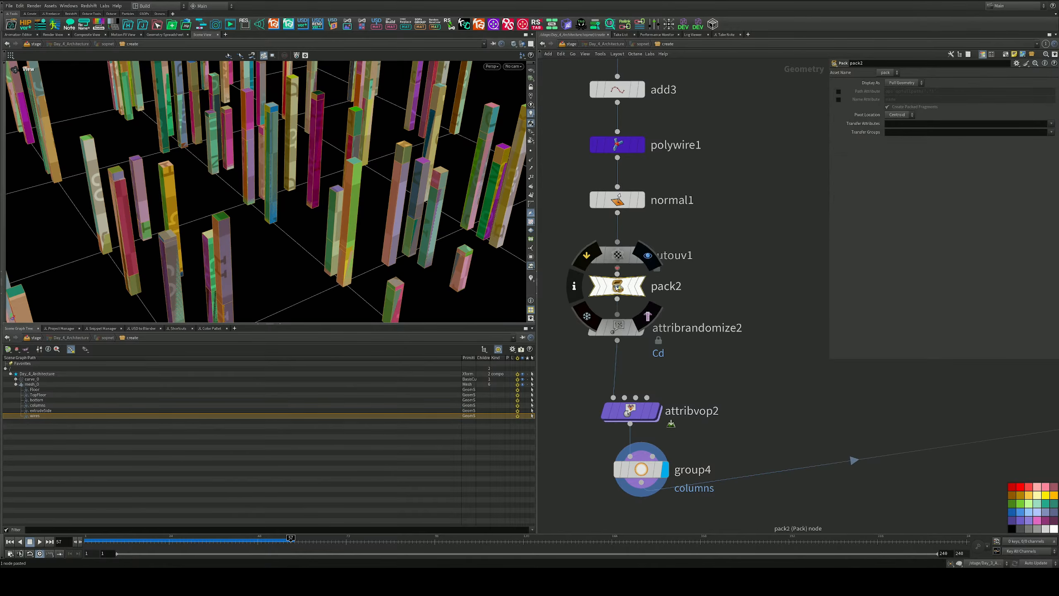
{"action": "left_click_drag", "start_coordinate": [624, 312], "coordinate": [752, 295]}
Step: Move attribrandomize2, attribvop2 and group4 down together to make room below autouv1
{"action": "scroll", "coordinate": [722, 306], "scroll_direction": "down", "scroll_amount": 3}
{"action": "middle_click_drag", "start_coordinate": [708, 325], "coordinate": [669, 401]}
{"action": "scroll", "coordinate": [684, 408], "scroll_direction": "down", "scroll_amount": 4}
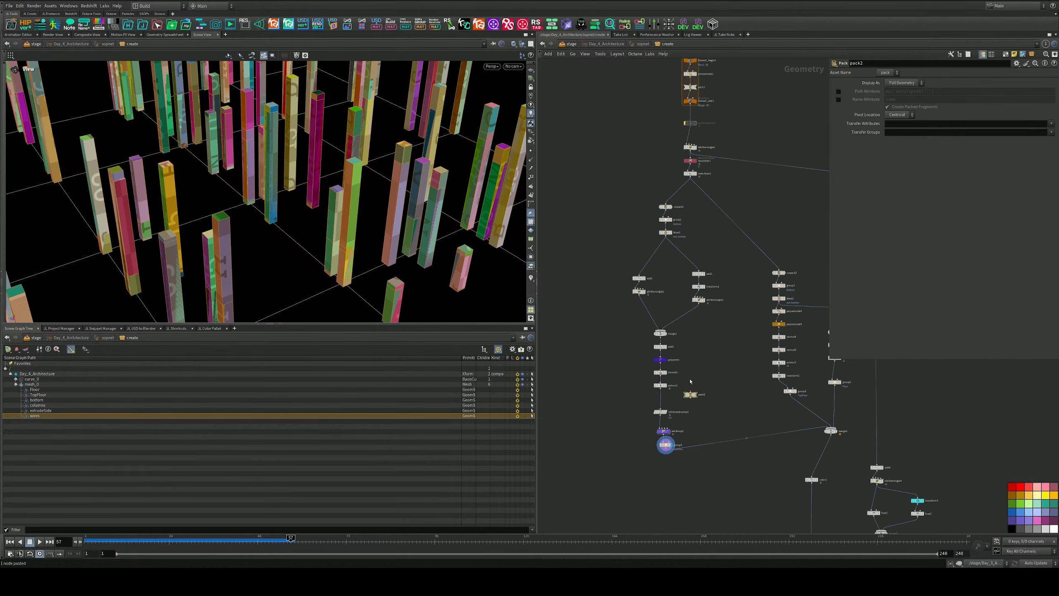
{"action": "middle_click_drag", "start_coordinate": [699, 361], "coordinate": [700, 204]}
{"action": "scroll", "coordinate": [677, 272], "scroll_direction": "up", "scroll_amount": 5}
{"action": "left_click_drag", "start_coordinate": [741, 385], "coordinate": [643, 394]}
{"action": "left_click", "coordinate": [673, 297]}
Step: Insert a For-Each Connected Piece loop between autouv1 and attribrandomize2
{"action": "key", "text": "Tab"}
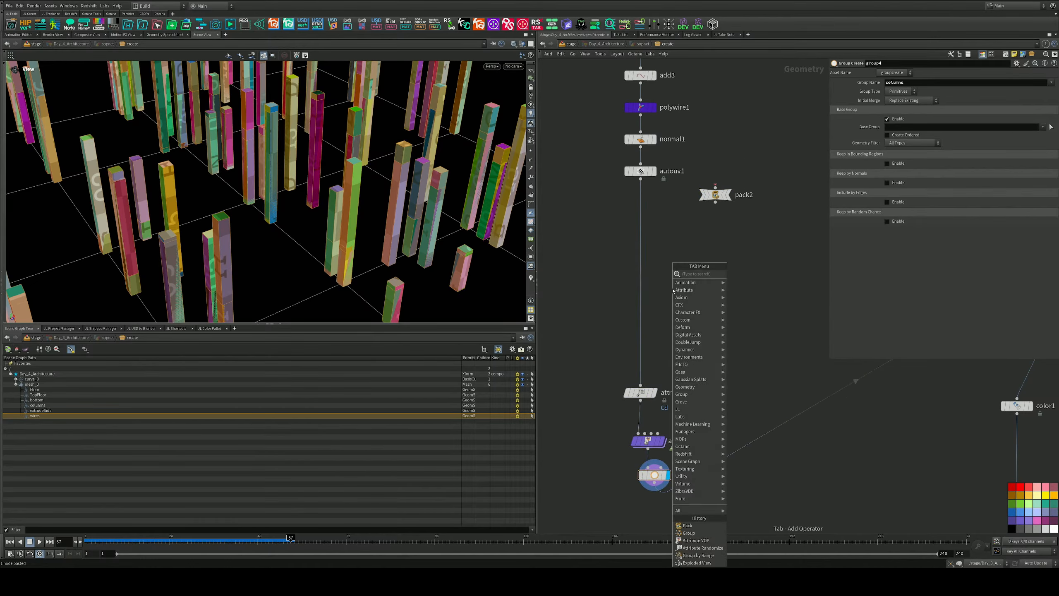
{"action": "type", "text": "p"}
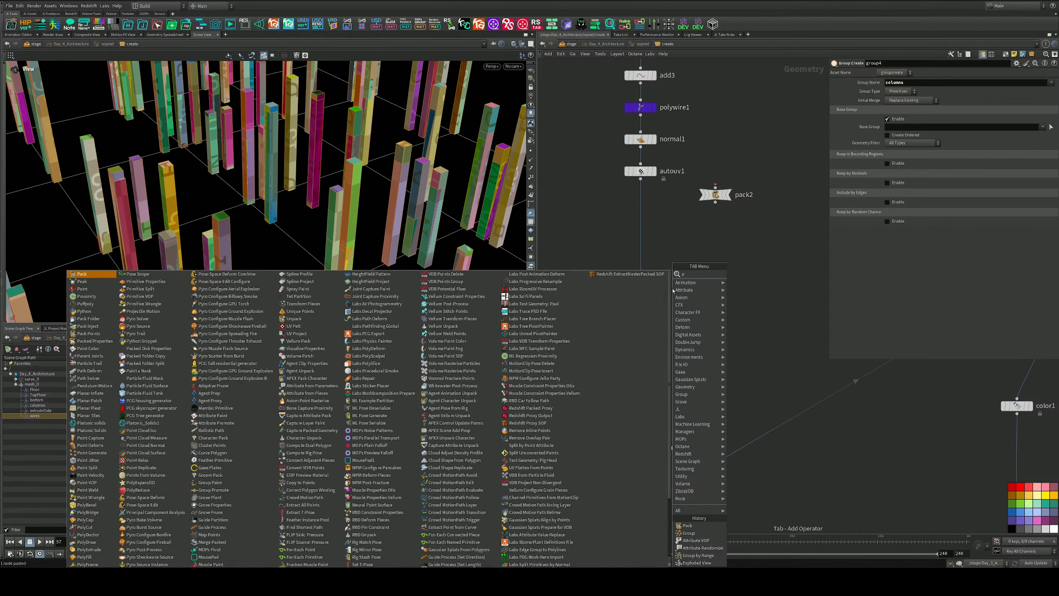
{"action": "key", "text": "BackSpace"}
{"action": "type", "text": "foe"}
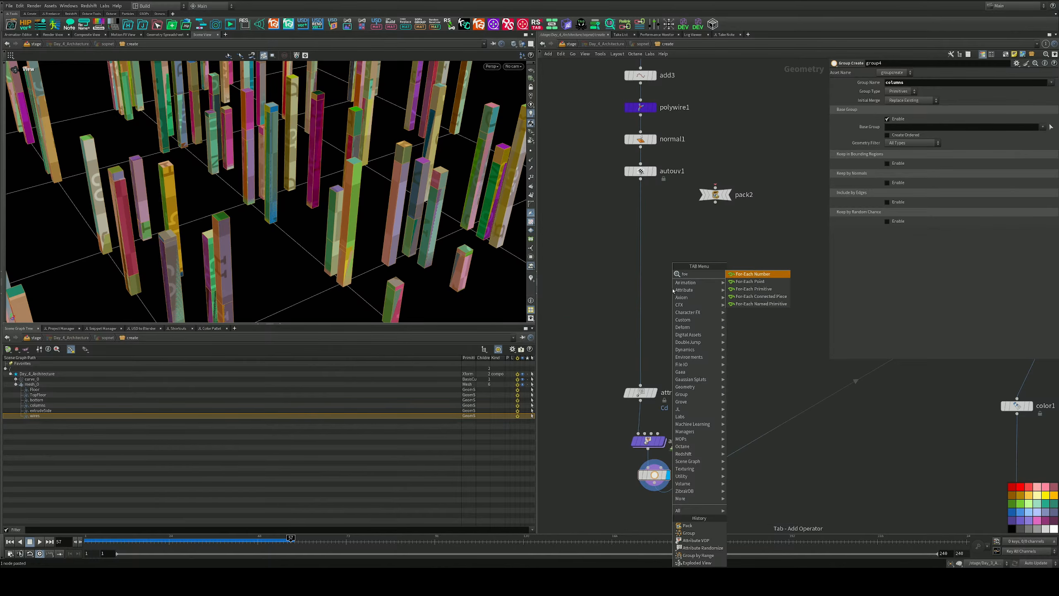
{"action": "key", "text": "Down"}
{"action": "key", "text": "Down"}
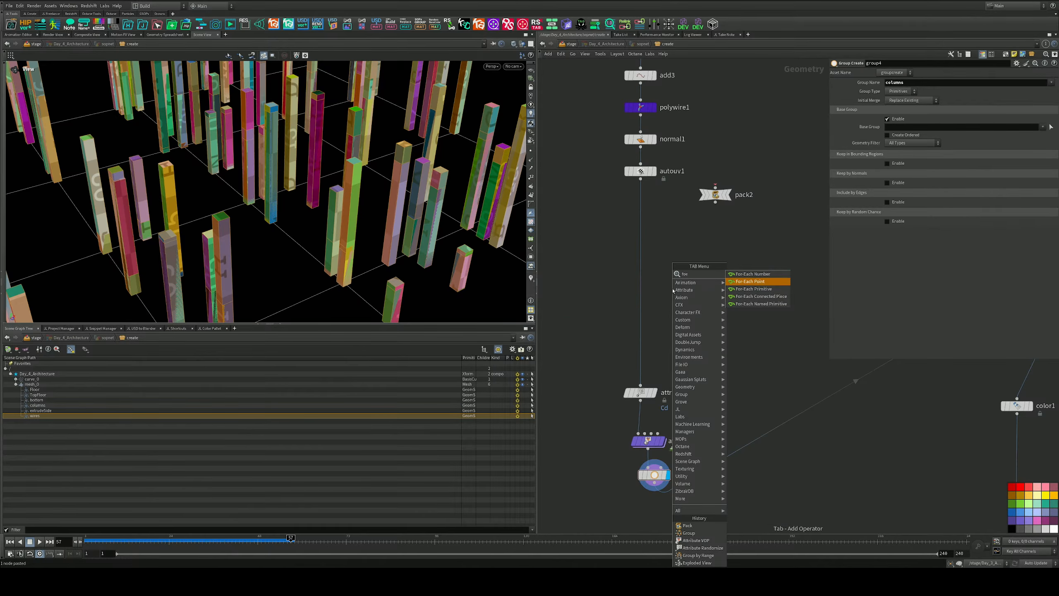
{"action": "key", "text": "Return"}
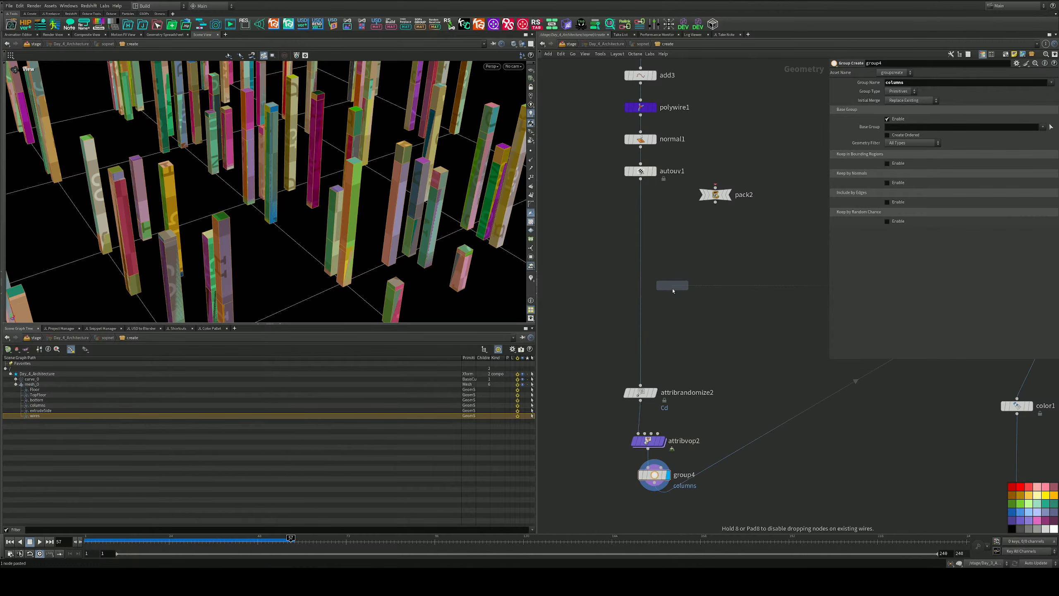
{"action": "left_click", "coordinate": [641, 210]}
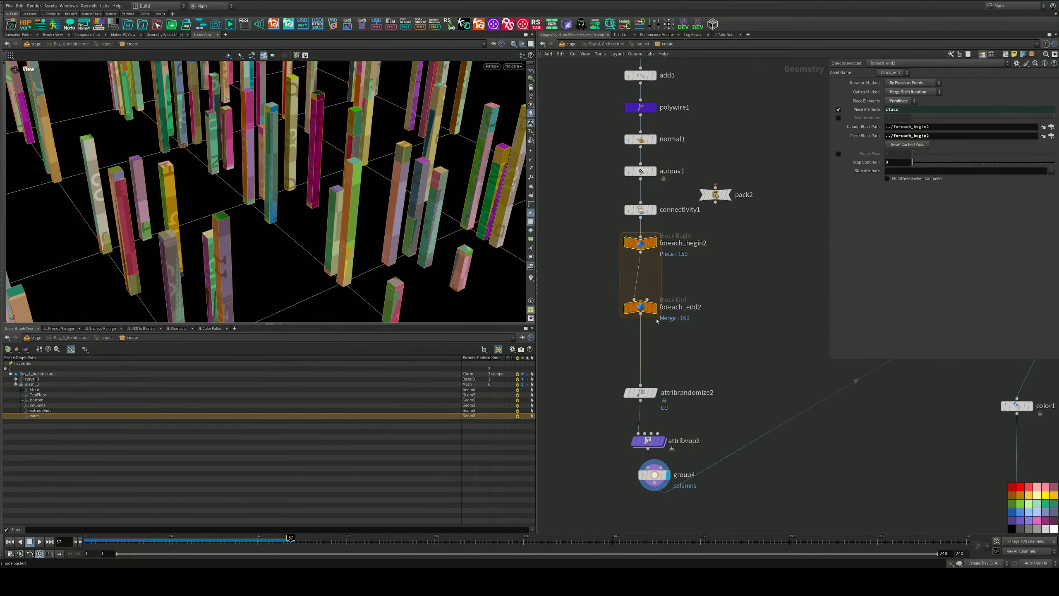
Step: Place pack2 inside the new for-each loop and check the random colours on the packed columns
{"action": "left_click_drag", "start_coordinate": [715, 195], "coordinate": [641, 278]}
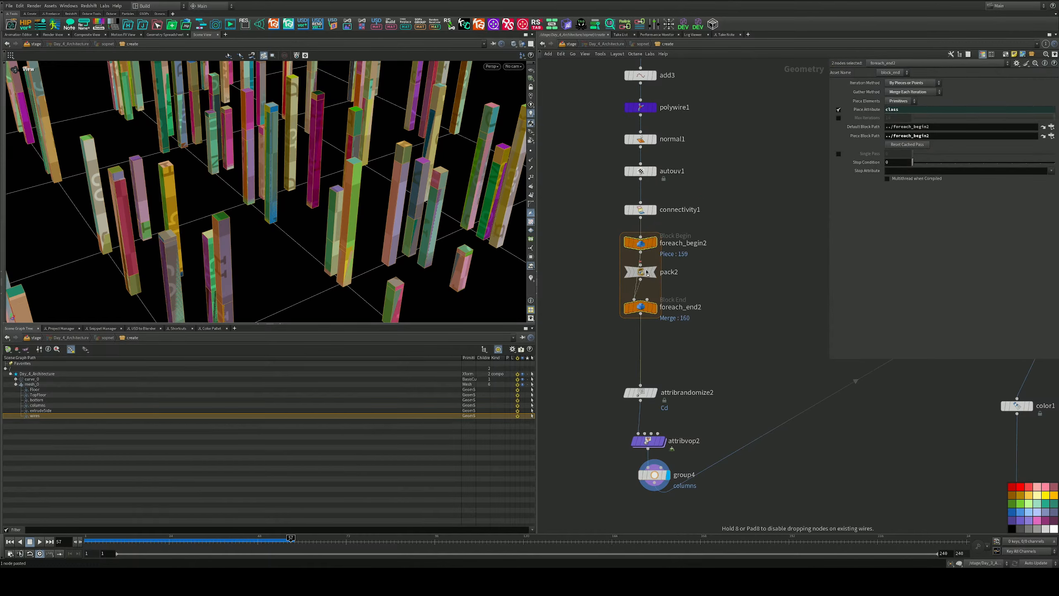
{"action": "left_click_drag", "start_coordinate": [255, 211], "coordinate": [281, 199]}
{"action": "scroll", "coordinate": [280, 198], "scroll_direction": "down", "scroll_amount": 6}
{"action": "scroll", "coordinate": [281, 199], "scroll_direction": "up", "scroll_amount": 8}
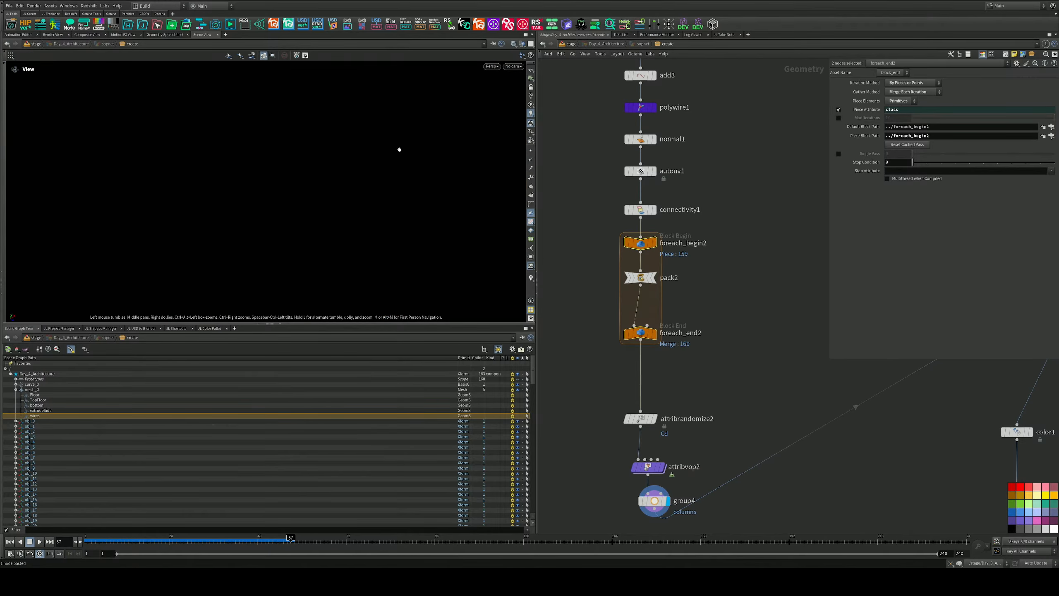
{"action": "left_click_drag", "start_coordinate": [325, 212], "coordinate": [425, 216]}
{"action": "scroll", "coordinate": [354, 191], "scroll_direction": "up", "scroll_amount": 3}
{"action": "left_click_drag", "start_coordinate": [356, 192], "coordinate": [346, 201]}
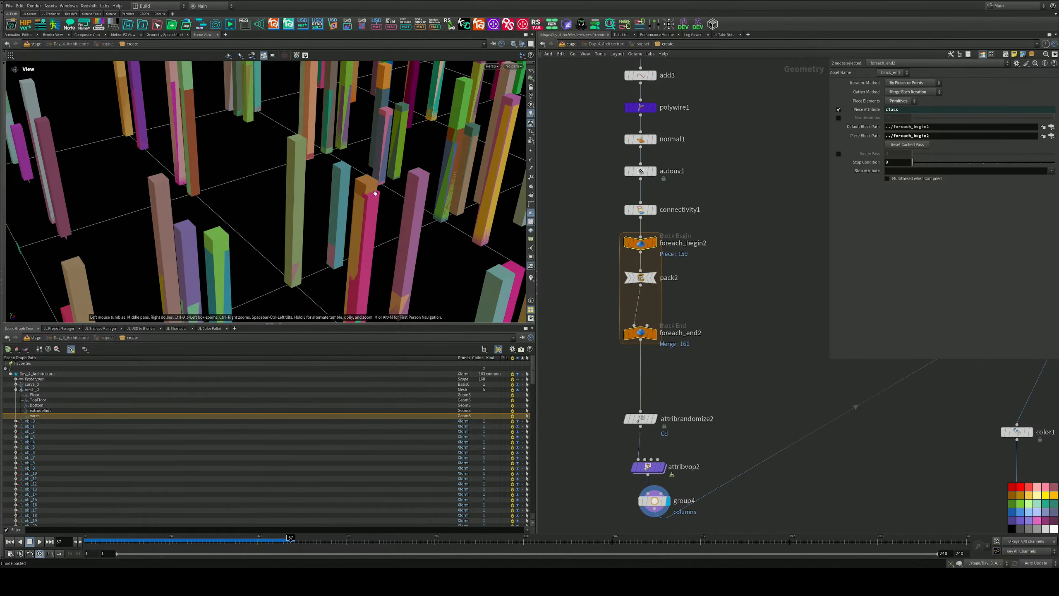
Step: Duplicate the fuse1 node fed by attribwrangle4 in the wires branch
{"action": "middle_click_drag", "start_coordinate": [702, 70], "coordinate": [678, 353]}
{"action": "scroll", "coordinate": [692, 371], "scroll_direction": "down", "scroll_amount": 3}
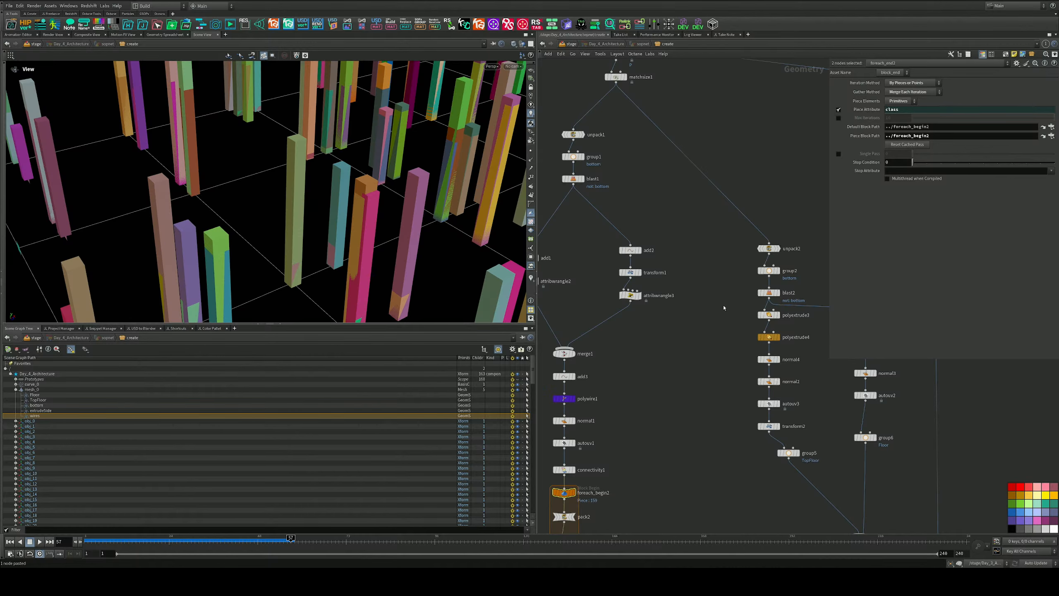
{"action": "middle_click_drag", "start_coordinate": [724, 308], "coordinate": [635, 170]}
{"action": "middle_click_drag", "start_coordinate": [801, 443], "coordinate": [726, 252]}
{"action": "left_click", "coordinate": [750, 267]}
{"action": "left_click_drag", "start_coordinate": [751, 267], "coordinate": [586, 303], "text": "alt"}
{"action": "middle_click_drag", "start_coordinate": [583, 251], "coordinate": [821, 446]}
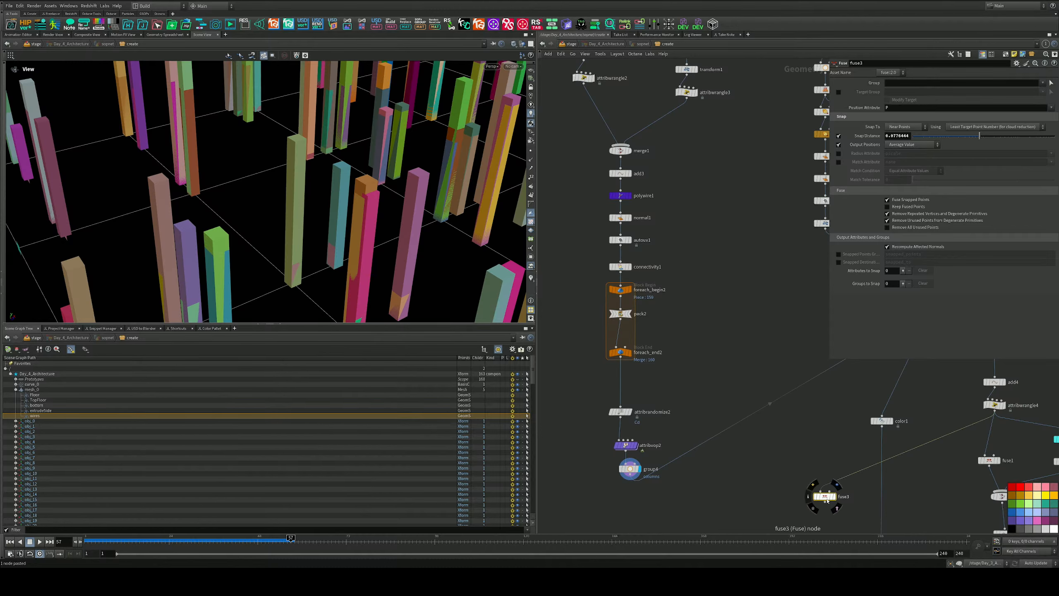
Step: Insert Fuse copies after attribwrangle2 and attribwrangle3, ahead of merge1, and check the columns' colours
{"action": "left_click_drag", "start_coordinate": [826, 498], "coordinate": [688, 163]}
{"action": "middle_click_drag", "start_coordinate": [689, 223], "coordinate": [746, 408]}
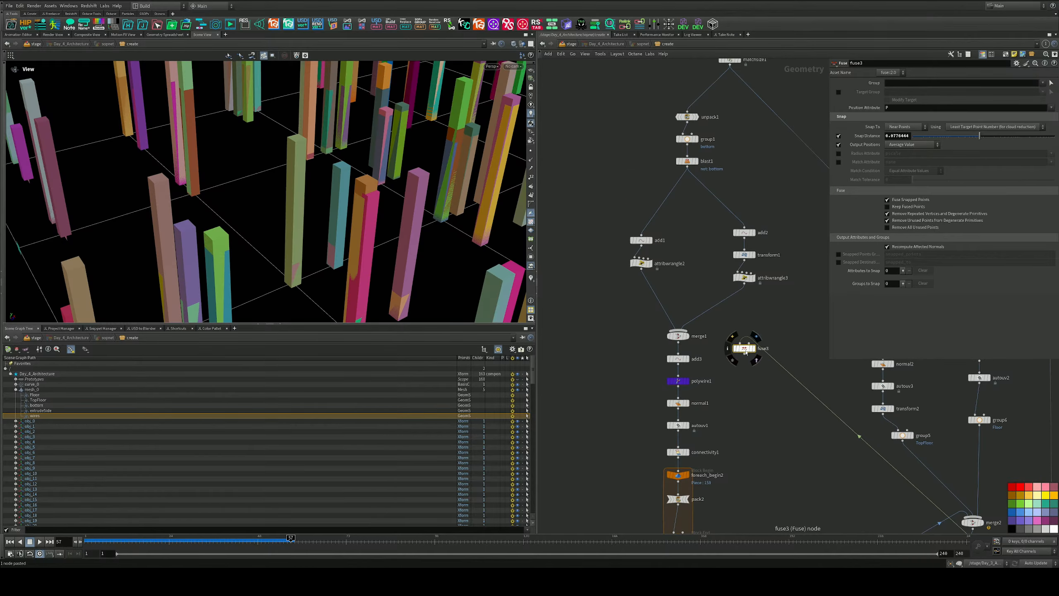
{"action": "left_click_drag", "start_coordinate": [745, 349], "coordinate": [747, 305]}
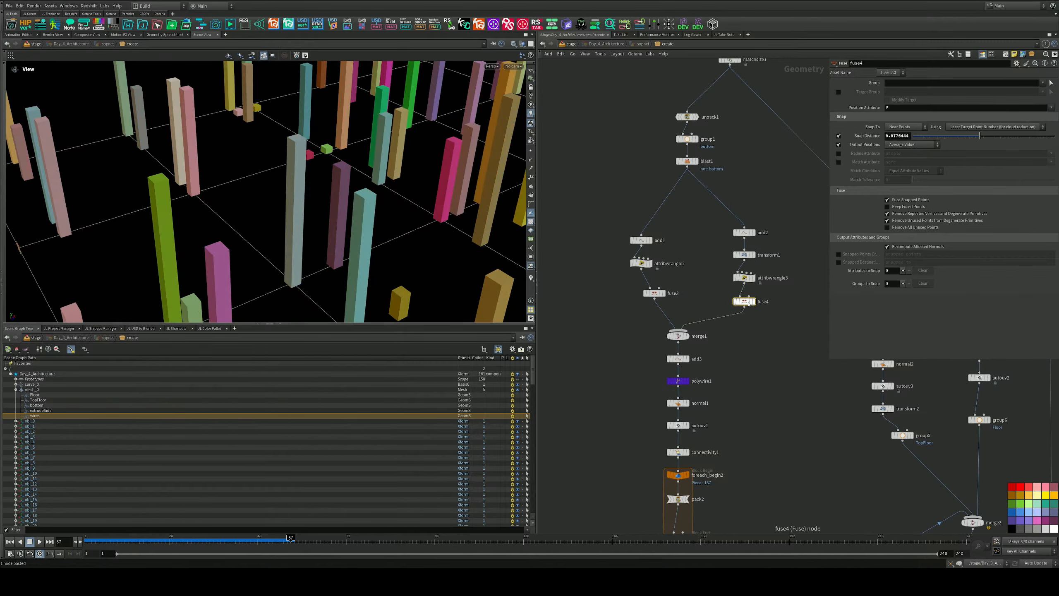
{"action": "mouse_move", "coordinate": [369, 197]}
{"action": "left_mouse_down"}
{"action": "mouse_move", "coordinate": [356, 212]}
{"action": "mouse_move", "coordinate": [355, 203]}
{"action": "mouse_move", "coordinate": [363, 212]}
{"action": "left_mouse_up"}
{"action": "scroll", "coordinate": [356, 212], "scroll_direction": "down", "scroll_amount": 8}
{"action": "scroll", "coordinate": [364, 213], "scroll_direction": "up", "scroll_amount": 5}
{"action": "scroll", "coordinate": [365, 213], "scroll_direction": "up", "scroll_amount": 5}
{"action": "middle_click_drag", "start_coordinate": [365, 213], "coordinate": [379, 201]}
{"action": "scroll", "coordinate": [379, 200], "scroll_direction": "down", "scroll_amount": 5}
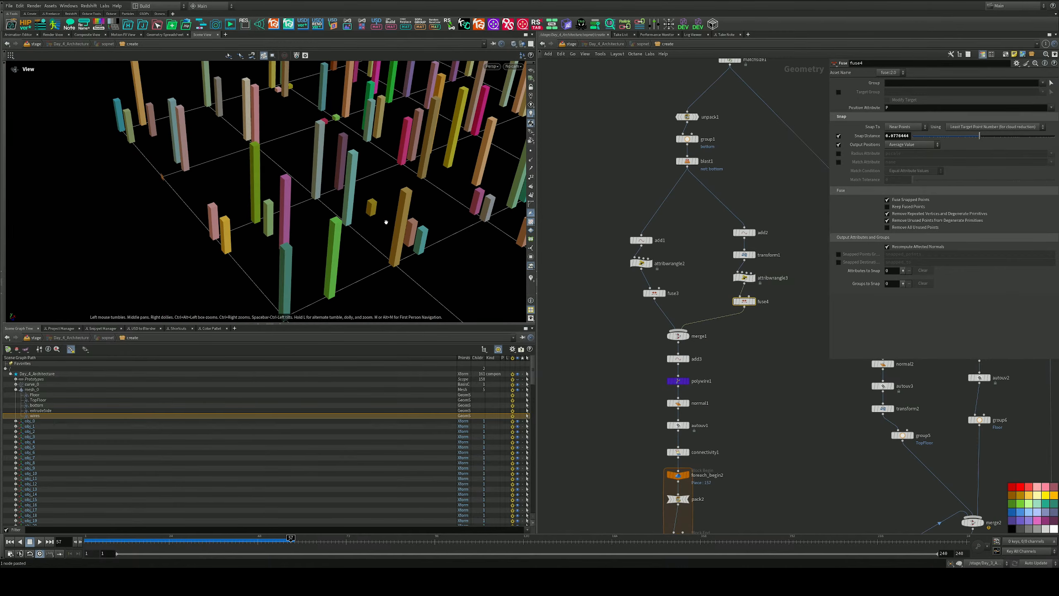
Step: Display and select attribvop2, and move attribrandomize2 up closer to foreach_end2
{"action": "middle_click_drag", "start_coordinate": [733, 409], "coordinate": [710, 270]}
{"action": "scroll", "coordinate": [669, 400], "scroll_direction": "up", "scroll_amount": 5}
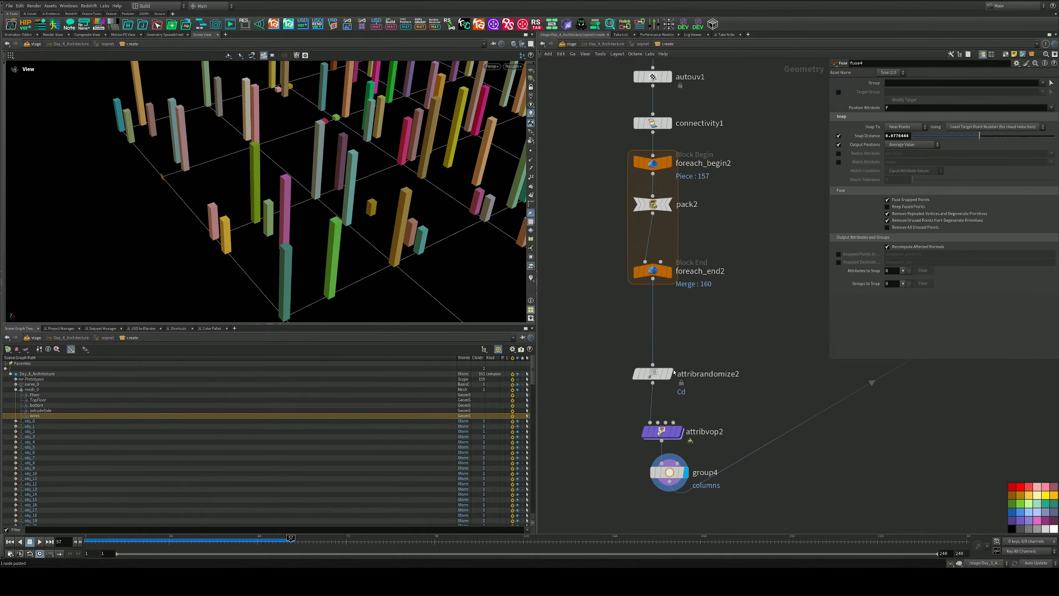
{"action": "mouse_move", "coordinate": [665, 405]}
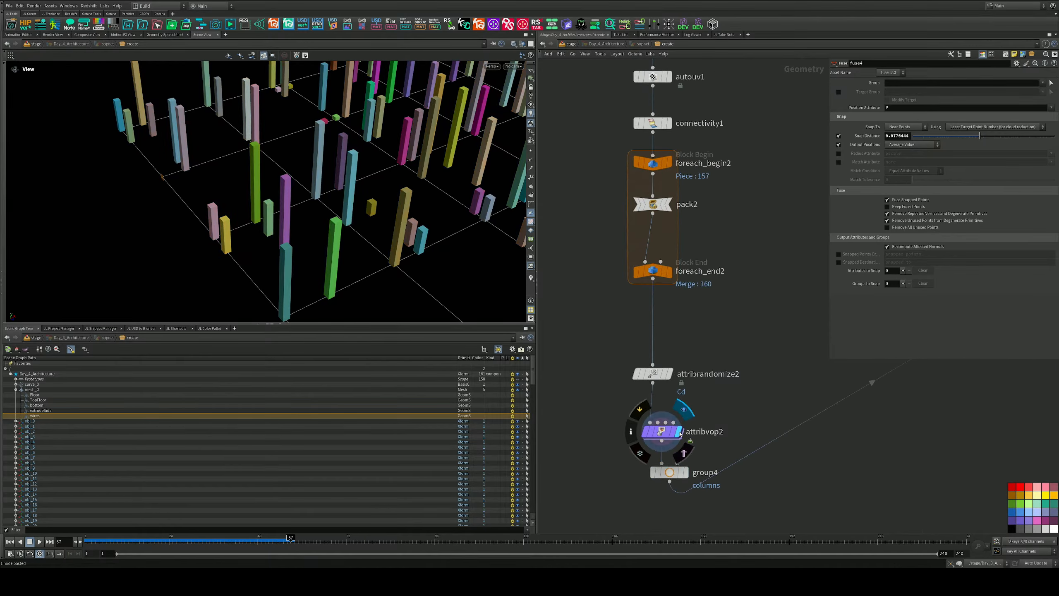
{"action": "left_click_drag", "start_coordinate": [712, 412], "coordinate": [618, 453]}
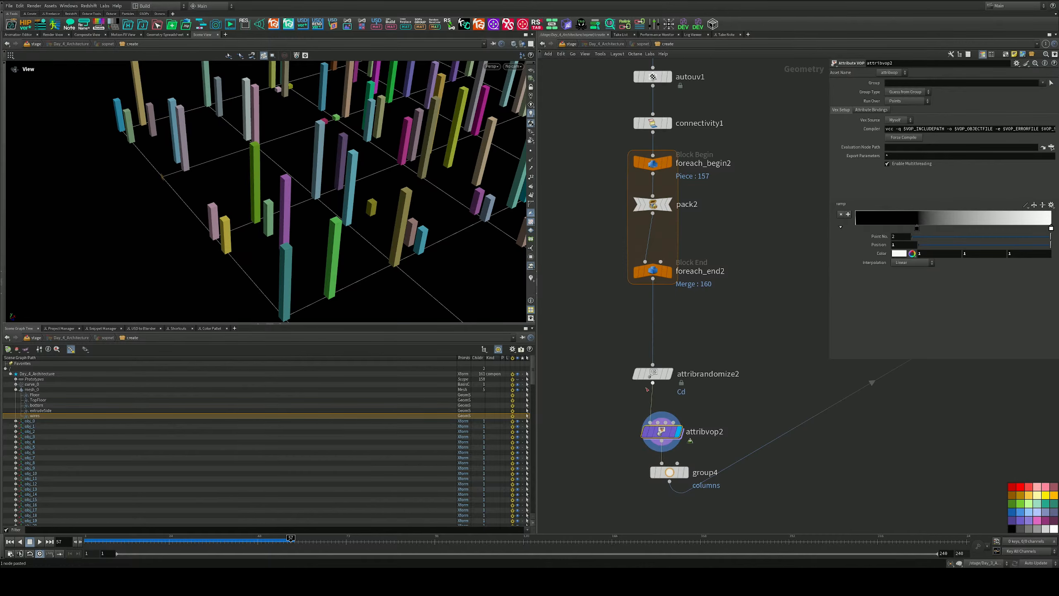
{"action": "left_click_drag", "start_coordinate": [653, 378], "coordinate": [653, 336]}
Step: Insert a Pack node between attribrandomize2 and attribvop2 and reposition it
{"action": "key", "text": "Tab"}
{"action": "type", "text": "un"}
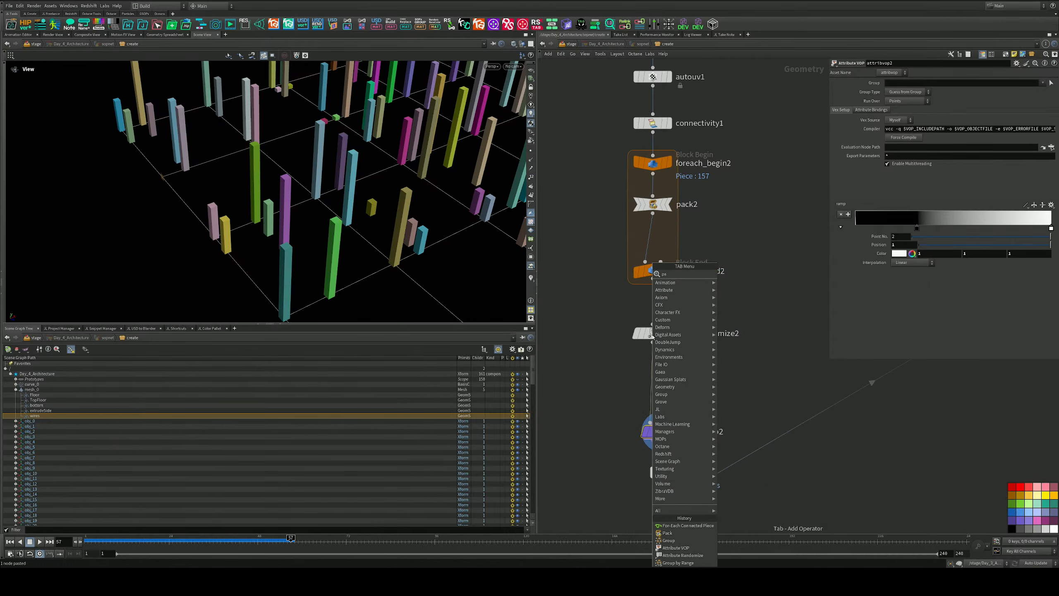
{"action": "key", "text": "Return"}
{"action": "left_click", "coordinate": [642, 364]}
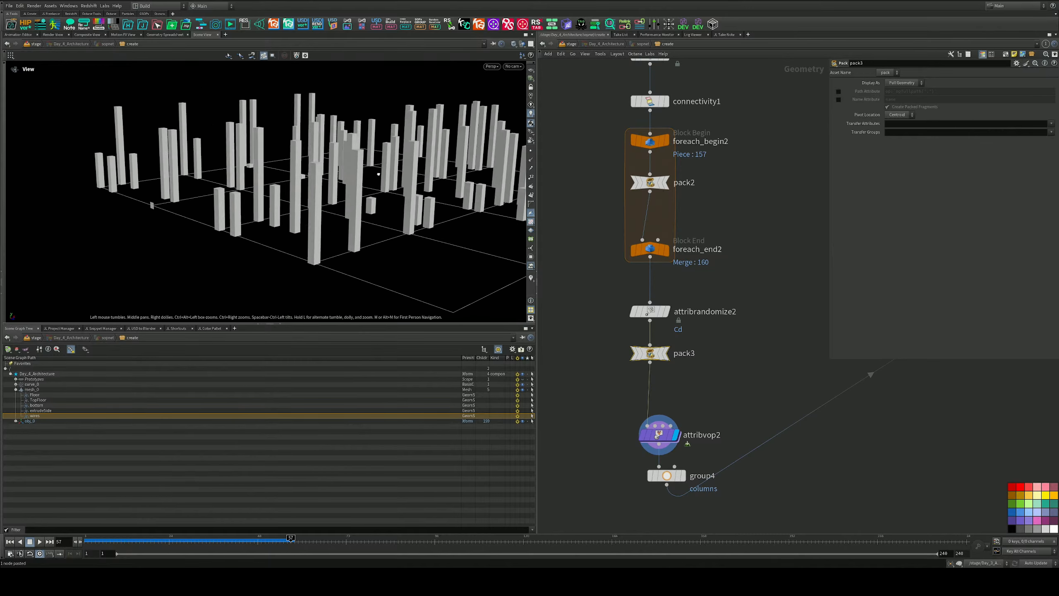
{"action": "middle_click_drag", "start_coordinate": [678, 391], "coordinate": [646, 346]}
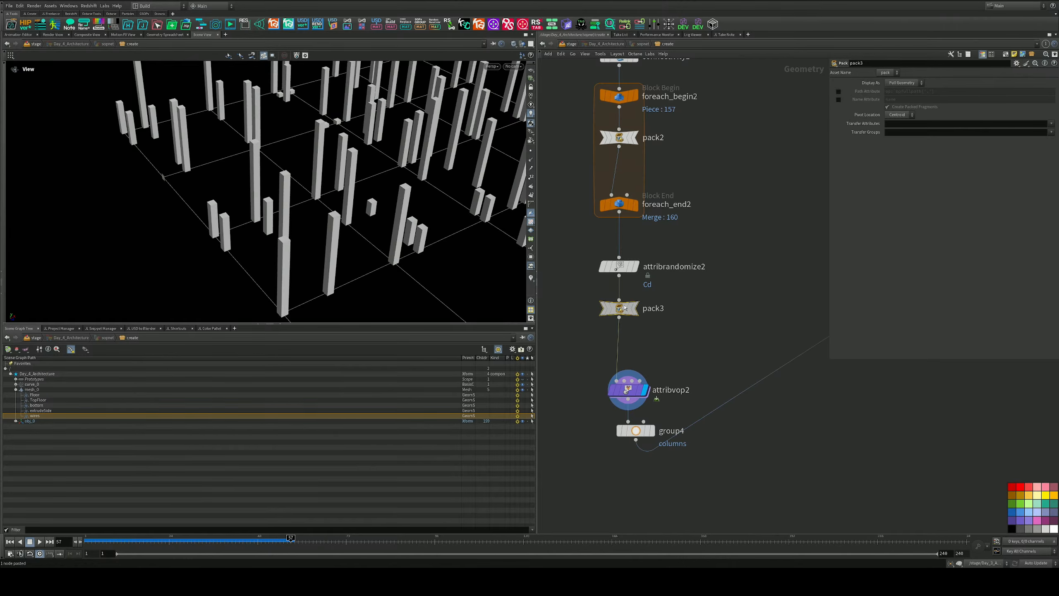
{"action": "left_click_drag", "start_coordinate": [625, 307], "coordinate": [624, 324]}
Step: Look through the node network inside attribvop2, return to the geometry network, and delete pack3
{"action": "double_click", "coordinate": [636, 392]}
{"action": "middle_click_drag", "start_coordinate": [773, 332], "coordinate": [598, 346]}
{"action": "left_click_drag", "start_coordinate": [634, 281], "coordinate": [696, 272]}
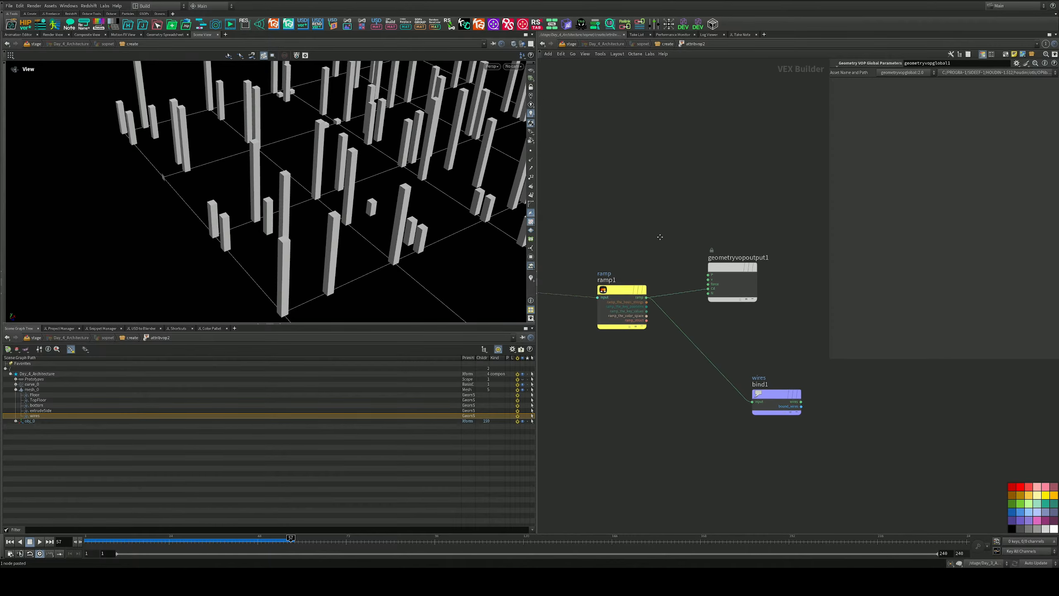
{"action": "middle_click_drag", "start_coordinate": [648, 223], "coordinate": [660, 239]}
{"action": "key", "text": "u"}
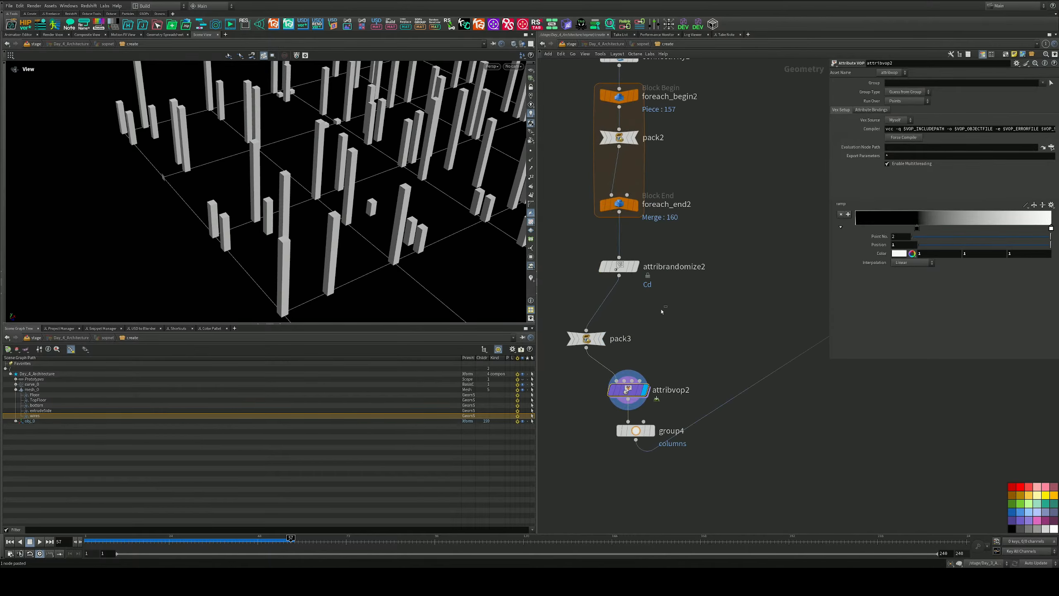
{"action": "left_click", "coordinate": [577, 343]}
{"action": "key", "text": "Delete"}
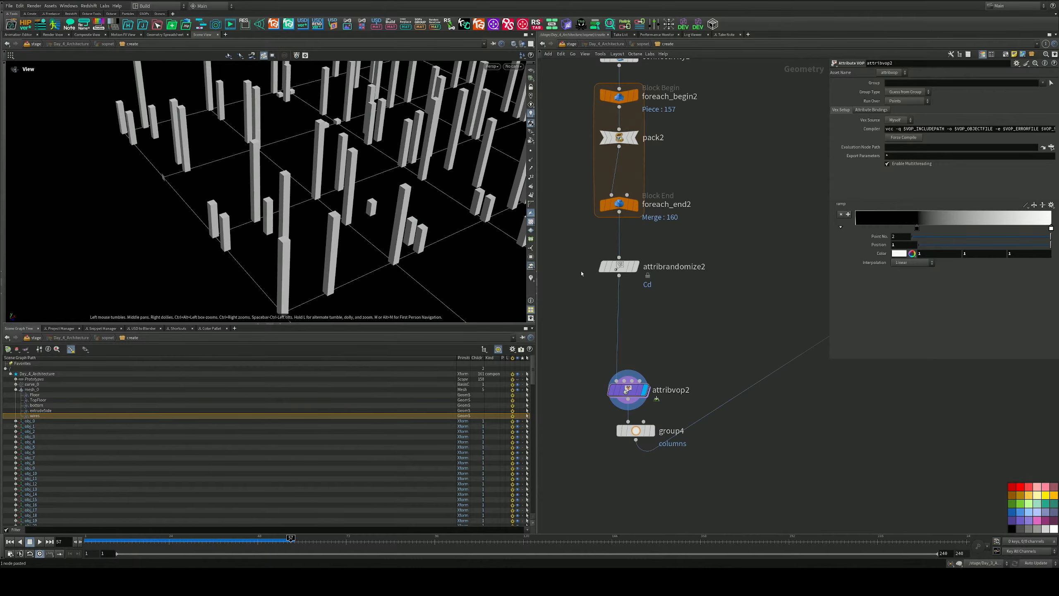
Step: Compare the columns' colours at attribrandomize2 and attribvop2, and move attribvop2 up closer to attribrandomize2
{"action": "left_click_drag", "start_coordinate": [360, 166], "coordinate": [369, 145]}
{"action": "right_click_drag", "start_coordinate": [370, 145], "coordinate": [330, 217]}
{"action": "left_click_drag", "start_coordinate": [330, 216], "coordinate": [349, 215]}
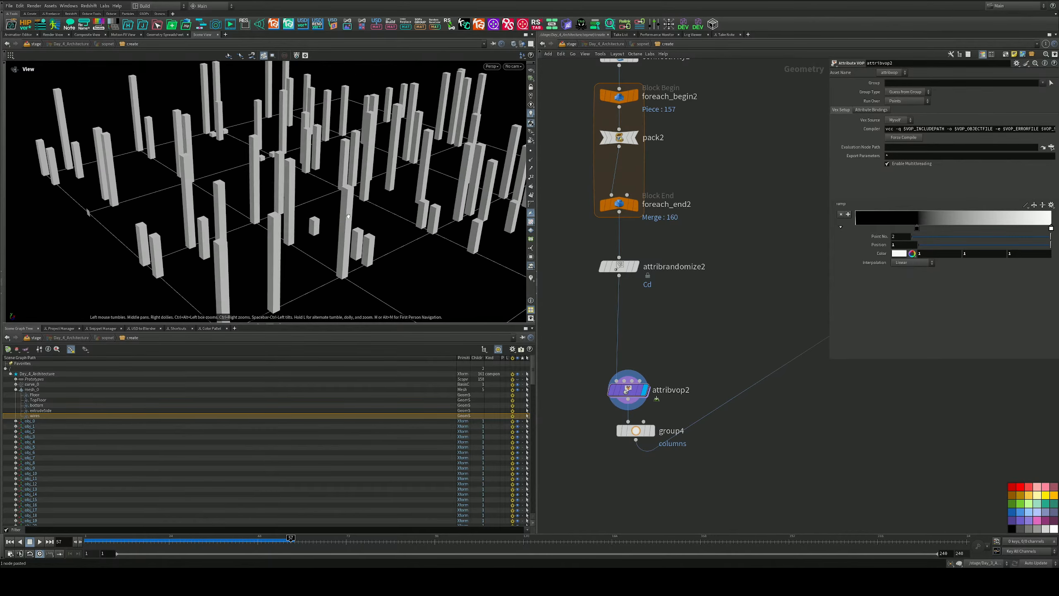
{"action": "right_click_drag", "start_coordinate": [349, 215], "coordinate": [373, 227]}
{"action": "left_click", "coordinate": [634, 267]}
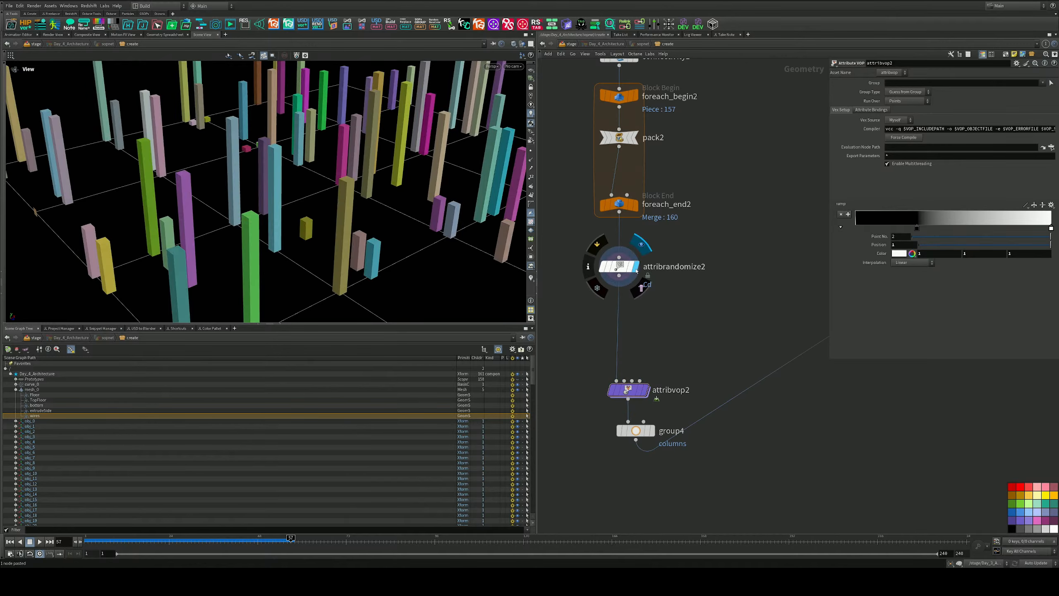
{"action": "left_click", "coordinate": [619, 266]}
{"action": "left_click_drag", "start_coordinate": [625, 391], "coordinate": [626, 350]}
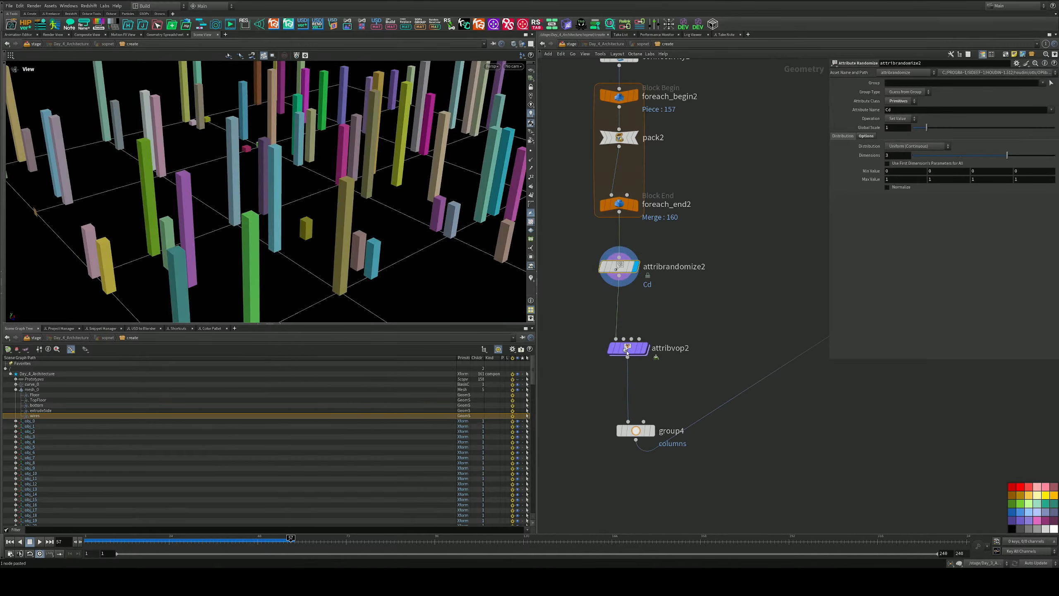
{"action": "left_click", "coordinate": [649, 326]}
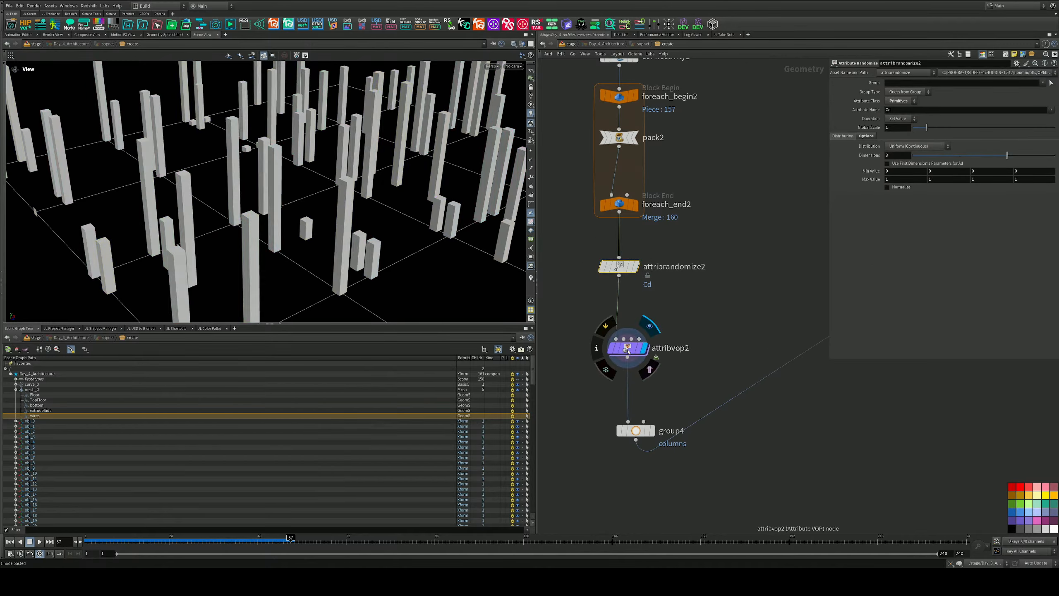
Step: Inside attribvop2, set the attribute name of bind1 to columns
{"action": "double_click", "coordinate": [634, 350]}
{"action": "middle_click_drag", "start_coordinate": [638, 371], "coordinate": [578, 382]}
{"action": "scroll", "coordinate": [727, 375], "scroll_direction": "up", "scroll_amount": 3}
{"action": "left_click_drag", "start_coordinate": [759, 444], "coordinate": [684, 386]}
{"action": "left_click", "coordinate": [681, 388]}
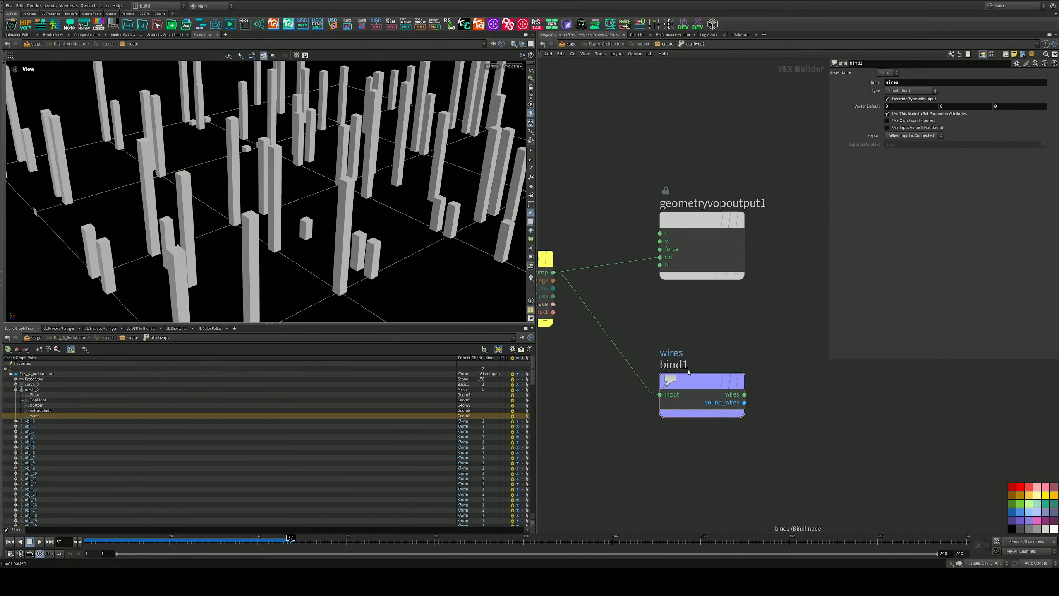
{"action": "double_click", "coordinate": [897, 83]}
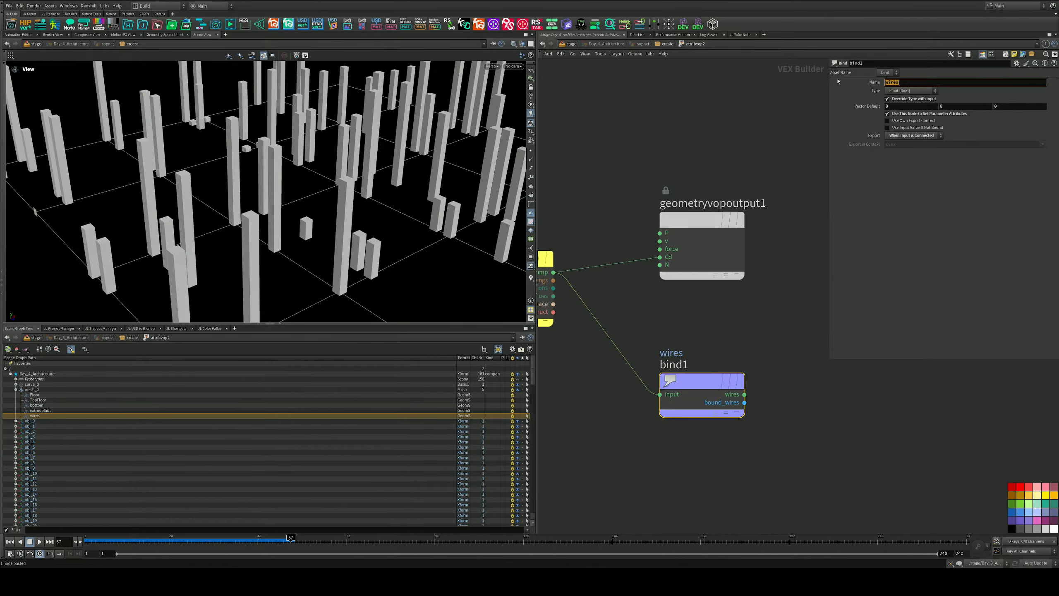
{"action": "key", "text": "Return"}
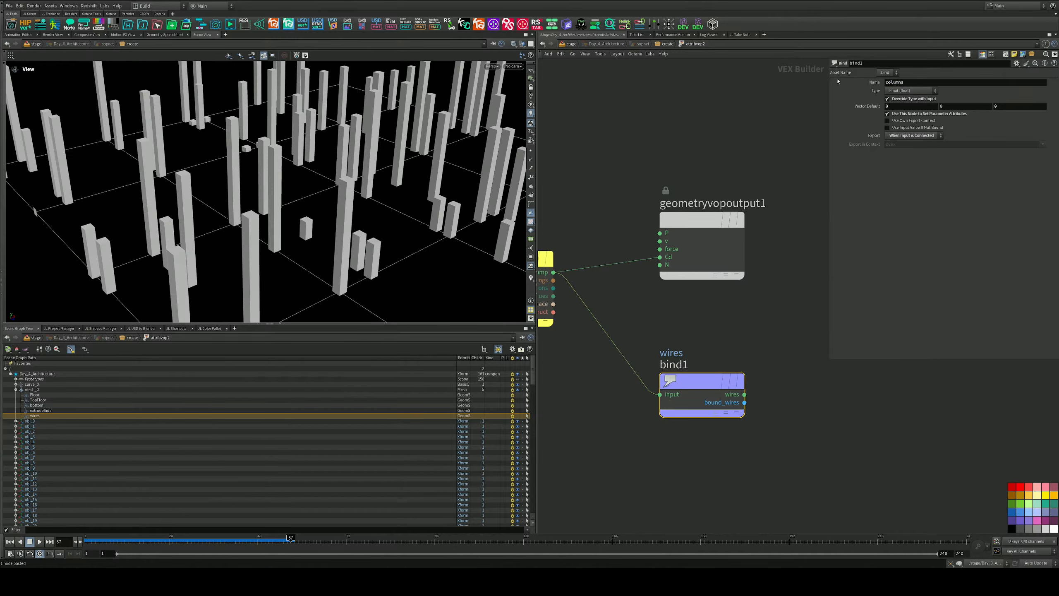
{"action": "double_click", "coordinate": [905, 84]}
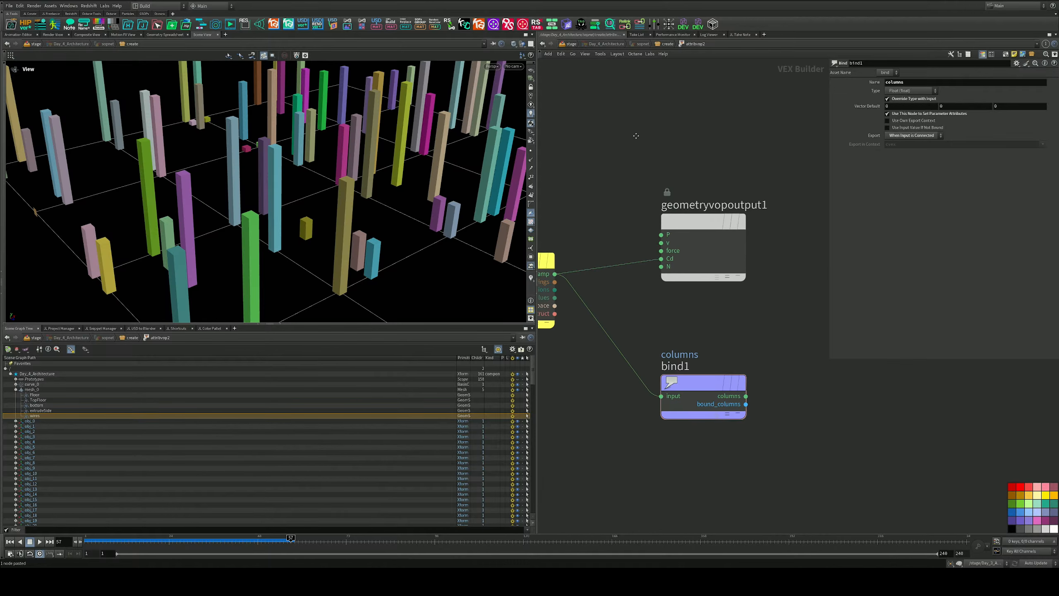
Step: Display group4 in the geometry network, then return to the stage and view the whole structure
{"action": "key", "text": "u"}
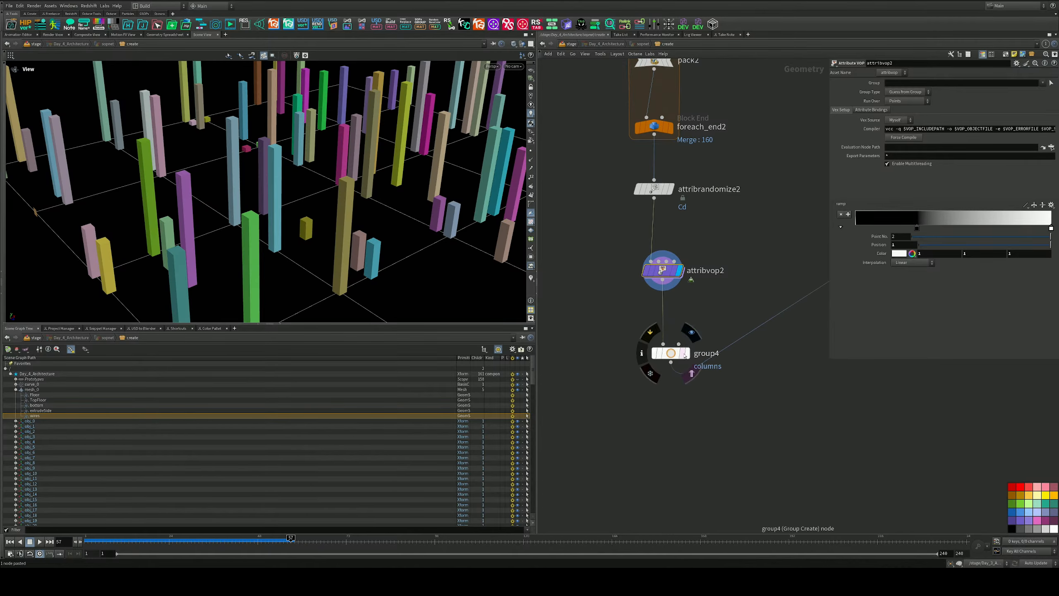
{"action": "left_click", "coordinate": [689, 354]}
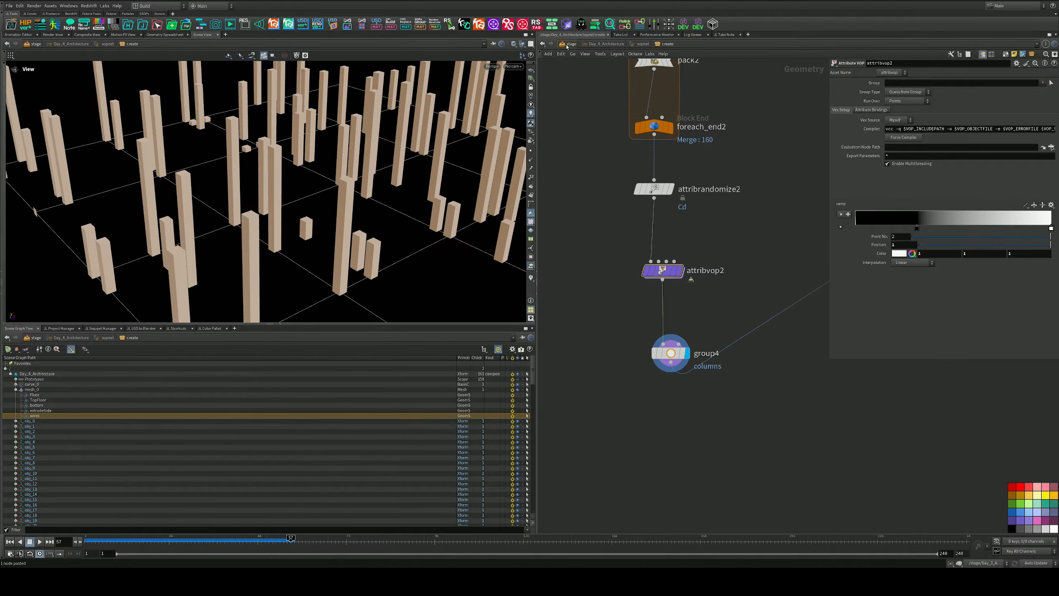
{"action": "left_click", "coordinate": [572, 43]}
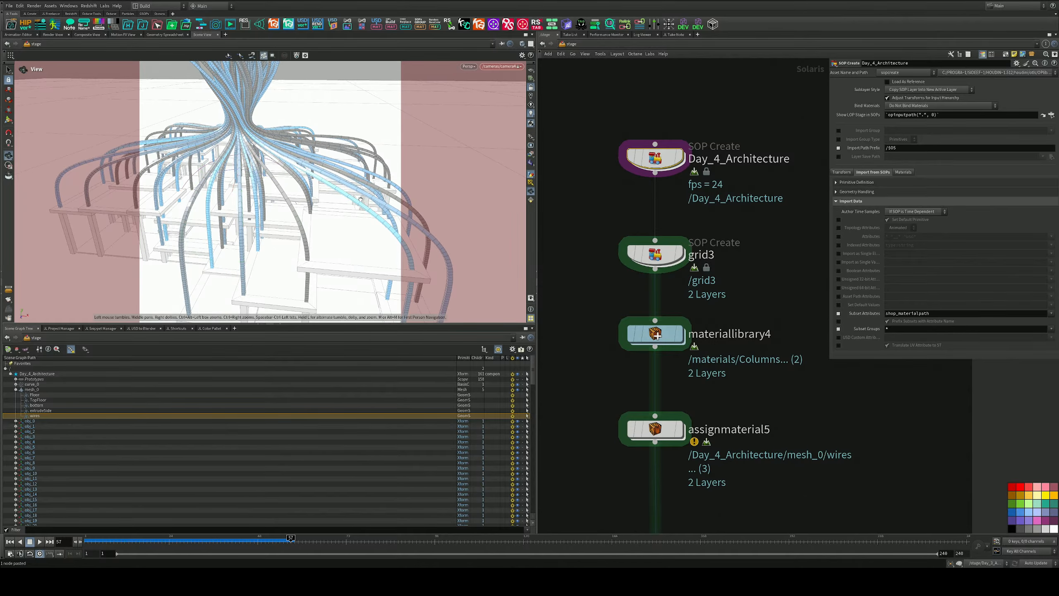
{"action": "scroll", "coordinate": [284, 208], "scroll_direction": "down", "scroll_amount": 3}
{"action": "scroll", "coordinate": [318, 196], "scroll_direction": "down", "scroll_amount": 5}
{"action": "left_click_drag", "start_coordinate": [319, 196], "coordinate": [307, 206], "text": "alt"}
{"action": "scroll", "coordinate": [307, 206], "scroll_direction": "up", "scroll_amount": 3}
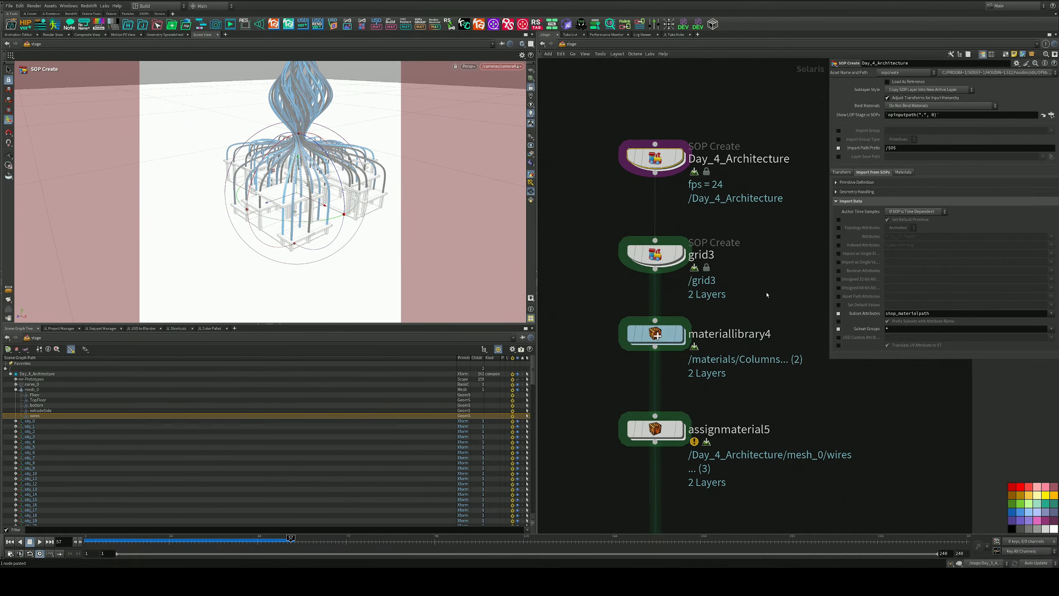
Step: Open the Columns material inside materiallibrary4 and examine its geometry property value and emission connection
{"action": "middle_click_drag", "start_coordinate": [694, 342], "coordinate": [719, 217]}
{"action": "double_click", "coordinate": [678, 210]}
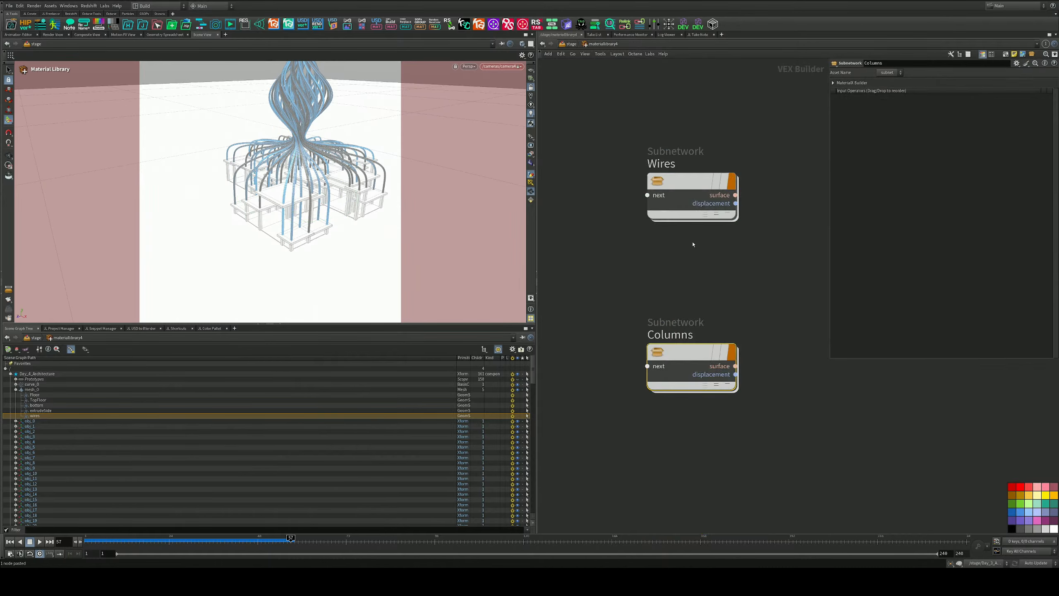
{"action": "double_click", "coordinate": [705, 356]}
{"action": "left_click_drag", "start_coordinate": [669, 286], "coordinate": [564, 362]}
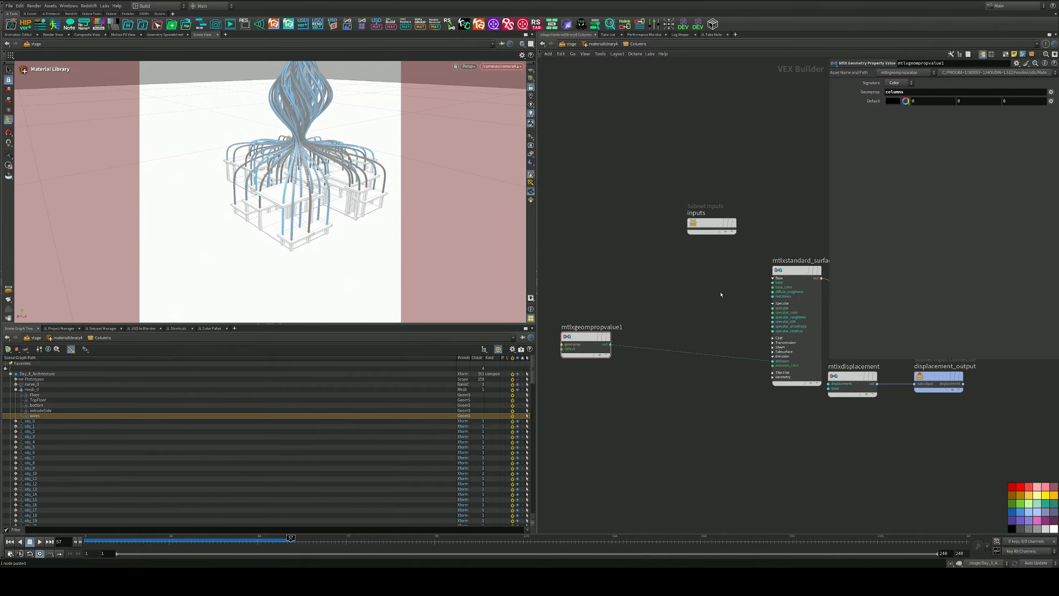
{"action": "scroll", "coordinate": [767, 291], "scroll_direction": "up", "scroll_amount": 3}
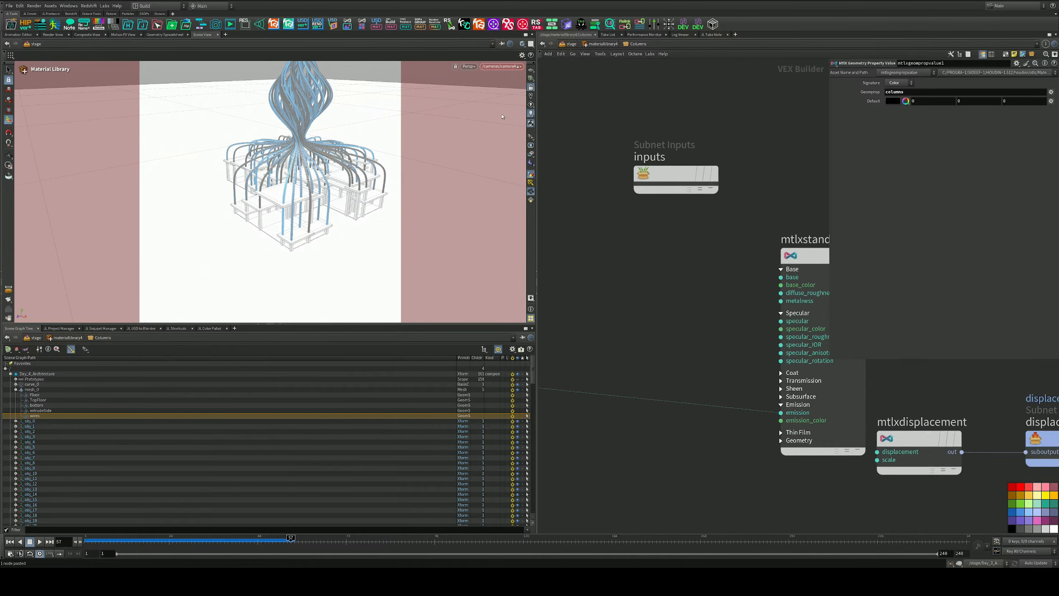
Step: Render the viewport with Karma CPU and examine the columns under the platforms up close
{"action": "left_click", "coordinate": [469, 66]}
{"action": "left_click", "coordinate": [475, 101]}
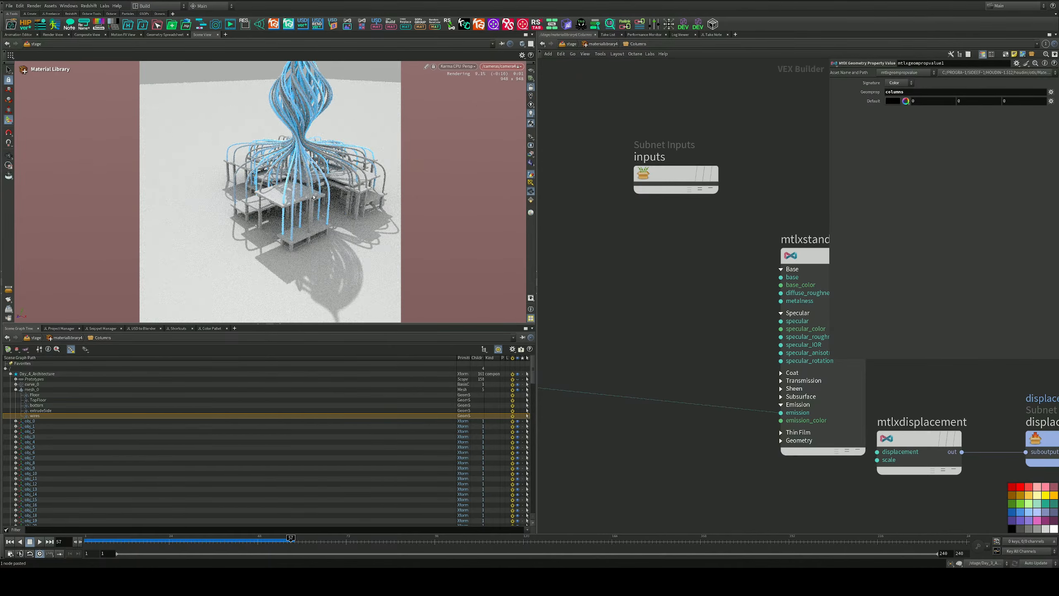
{"action": "left_click_drag", "start_coordinate": [313, 197], "coordinate": [355, 197], "text": "alt"}
{"action": "mouse_move", "coordinate": [355, 196]}
{"action": "right_mouse_down", "text": "alt"}
{"action": "mouse_move", "coordinate": [311, 203]}
{"action": "mouse_move", "coordinate": [334, 198]}
{"action": "right_mouse_up", "text": "alt"}
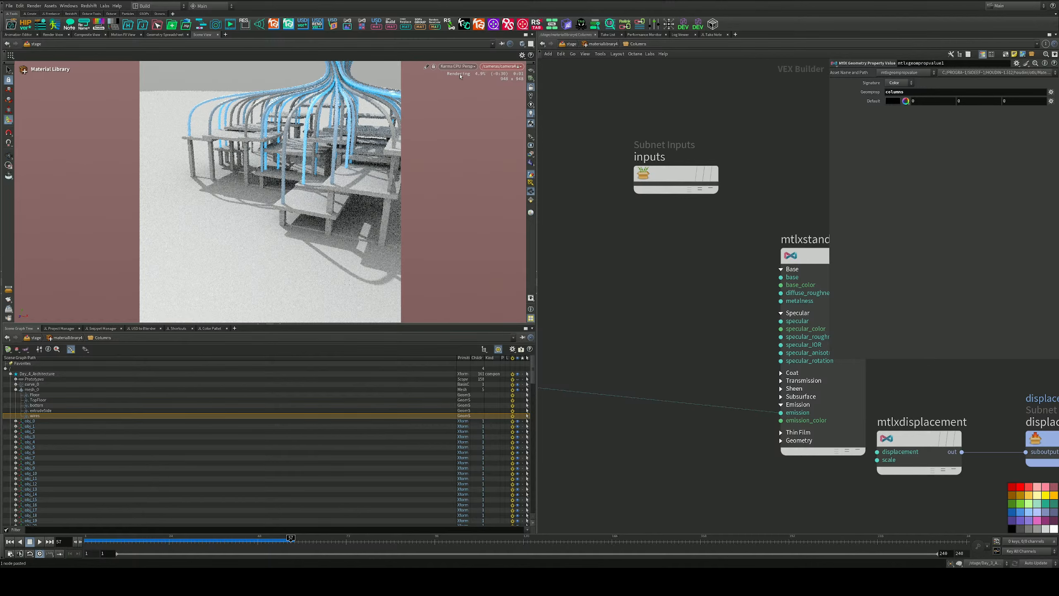
Step: Inside Day_4_Architecture, insert an Unpack node between attribrandomize2 and attribvop2
{"action": "left_click", "coordinate": [592, 45]}
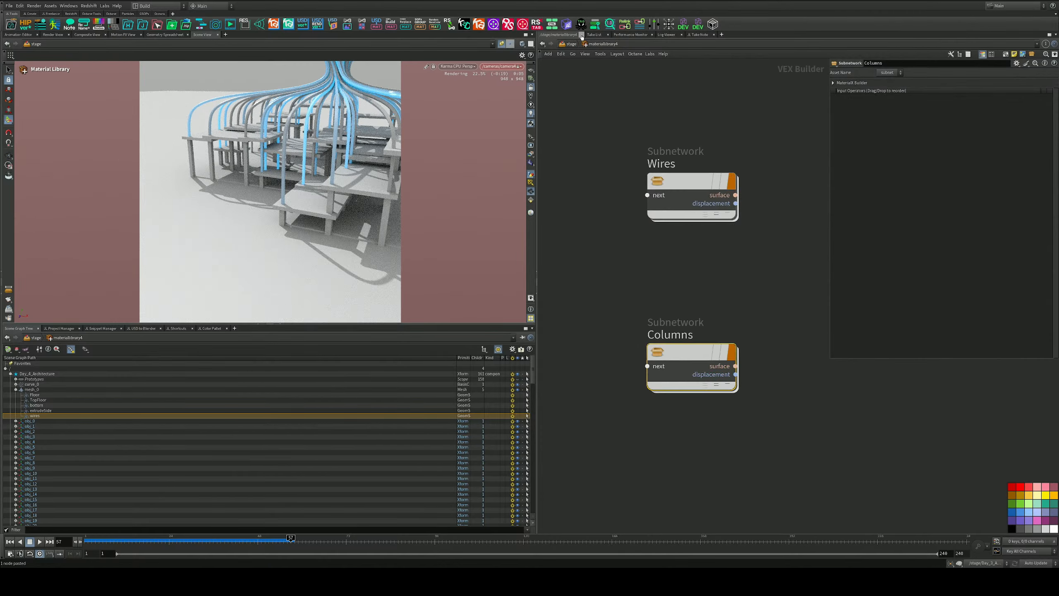
{"action": "left_click", "coordinate": [572, 44]}
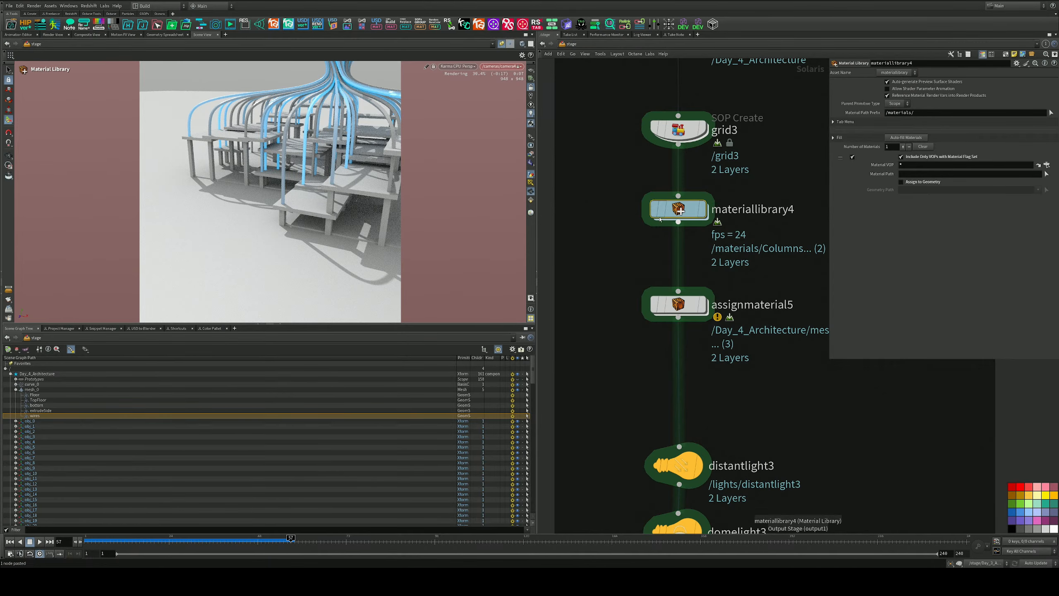
{"action": "middle_click_drag", "start_coordinate": [657, 176], "coordinate": [699, 360]}
{"action": "double_click", "coordinate": [694, 213]}
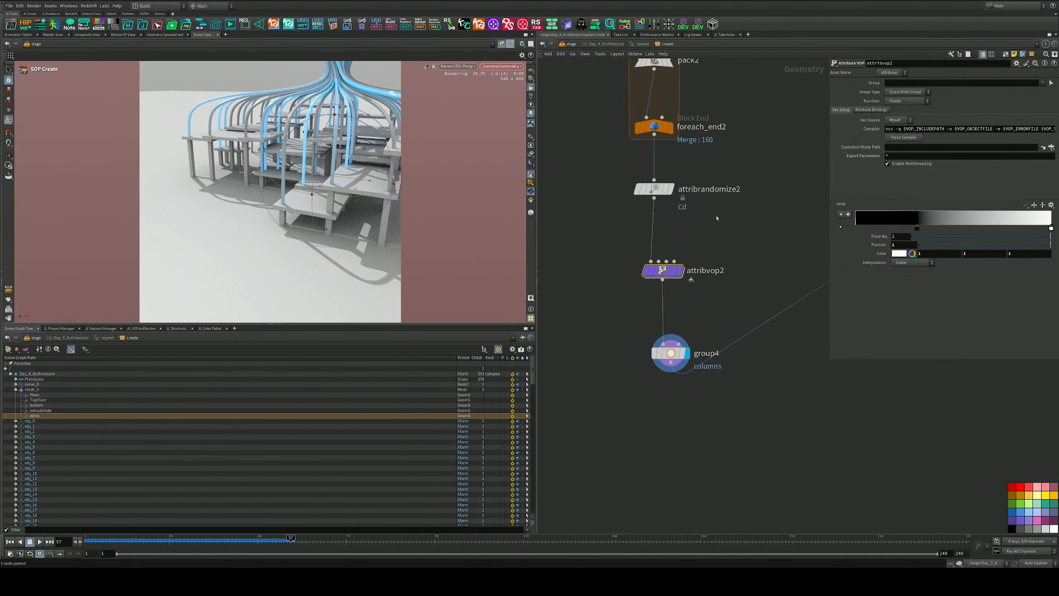
{"action": "middle_click_drag", "start_coordinate": [707, 247], "coordinate": [699, 346]}
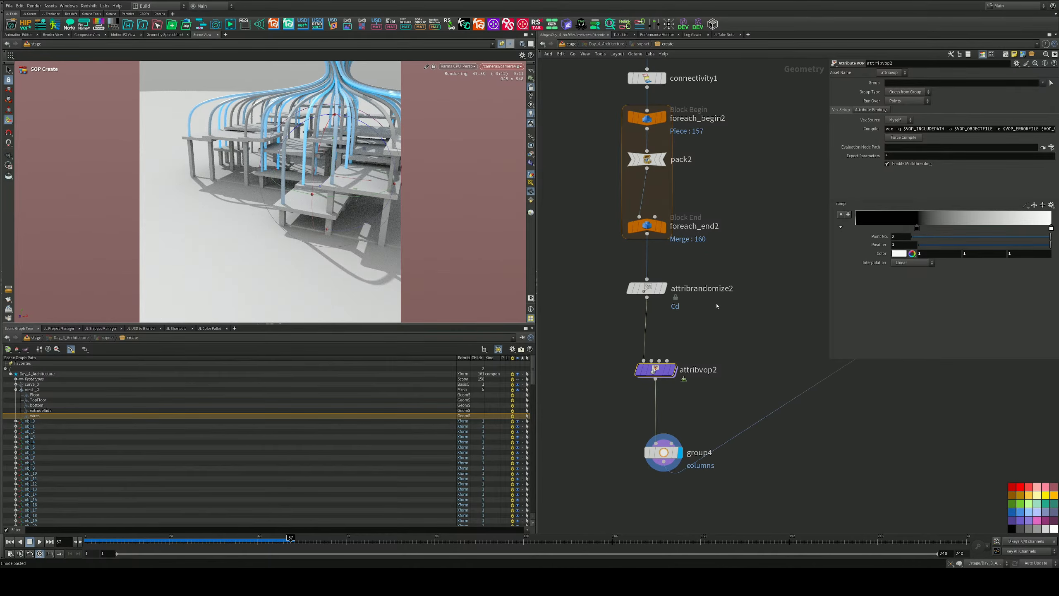
{"action": "middle_click_drag", "start_coordinate": [718, 306], "coordinate": [714, 240]}
{"action": "key", "text": "Tab"}
{"action": "type", "text": "unpac"}
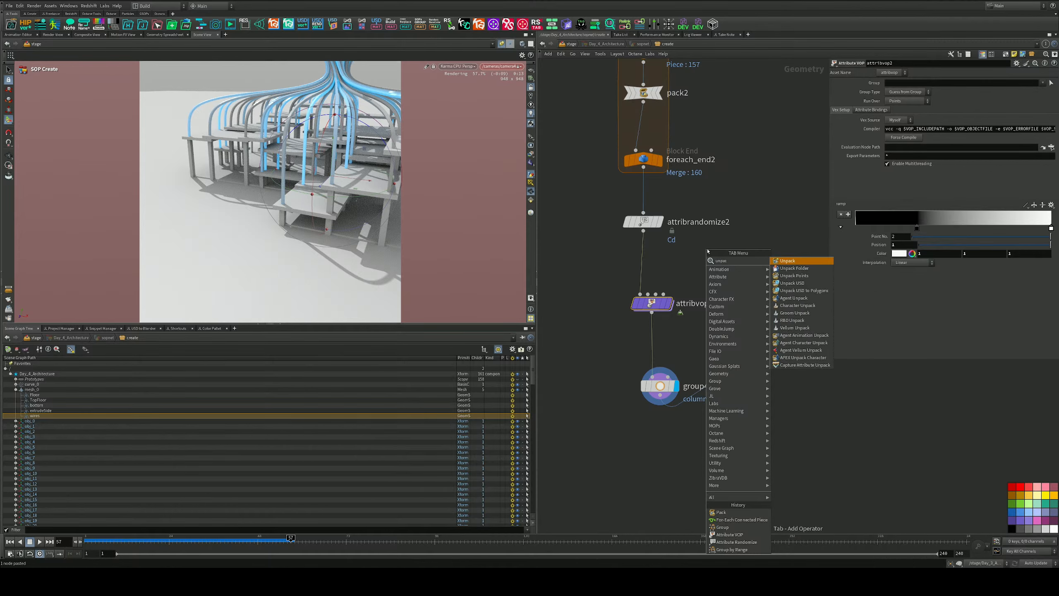
{"action": "key", "text": "Return"}
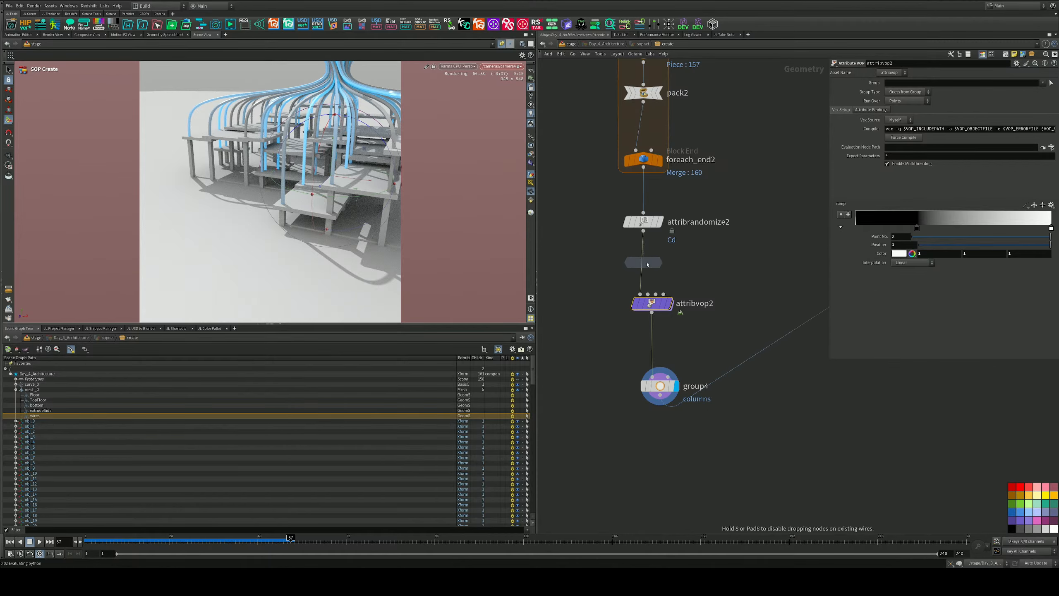
{"action": "left_click", "coordinate": [643, 263]}
{"action": "mouse_move", "coordinate": [644, 265]}
{"action": "left_click_drag", "start_coordinate": [645, 266], "coordinate": [640, 264]}
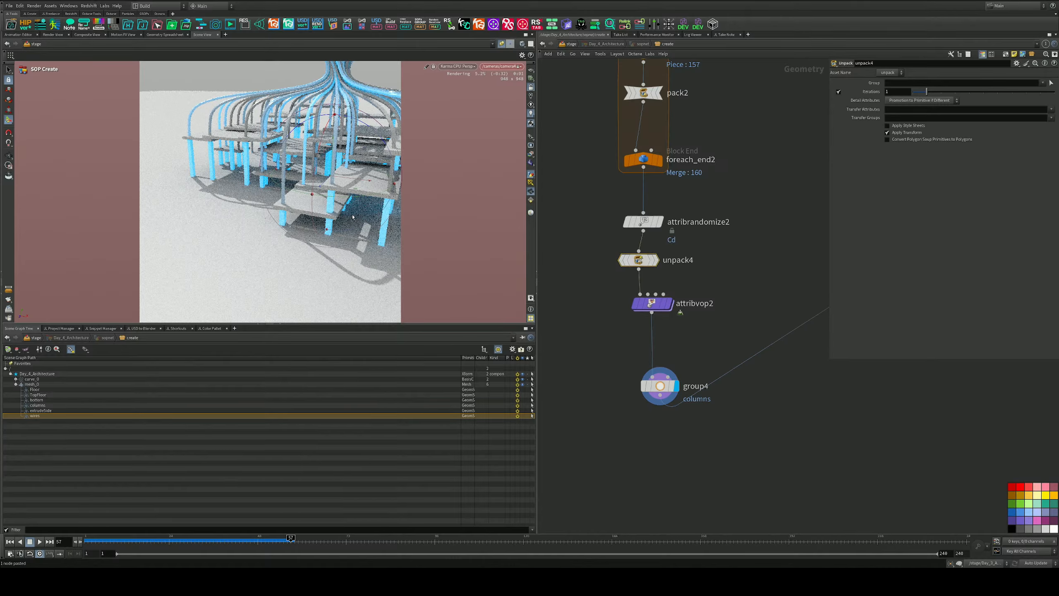
Step: Set the Transfer Attributes of unpack4 to Cd and display the node to check the columns' colours
{"action": "left_click_drag", "start_coordinate": [350, 217], "coordinate": [286, 215], "text": "alt"}
{"action": "middle_click_drag", "start_coordinate": [286, 214], "coordinate": [342, 189], "text": "alt"}
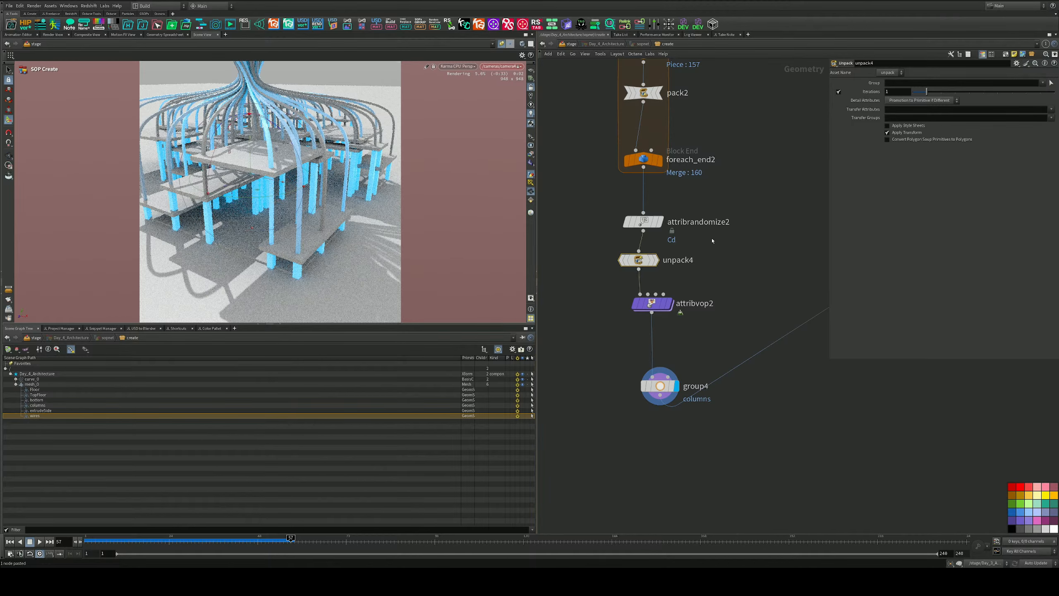
{"action": "left_click_drag", "start_coordinate": [686, 249], "coordinate": [654, 249]}
{"action": "left_click", "coordinate": [656, 259]}
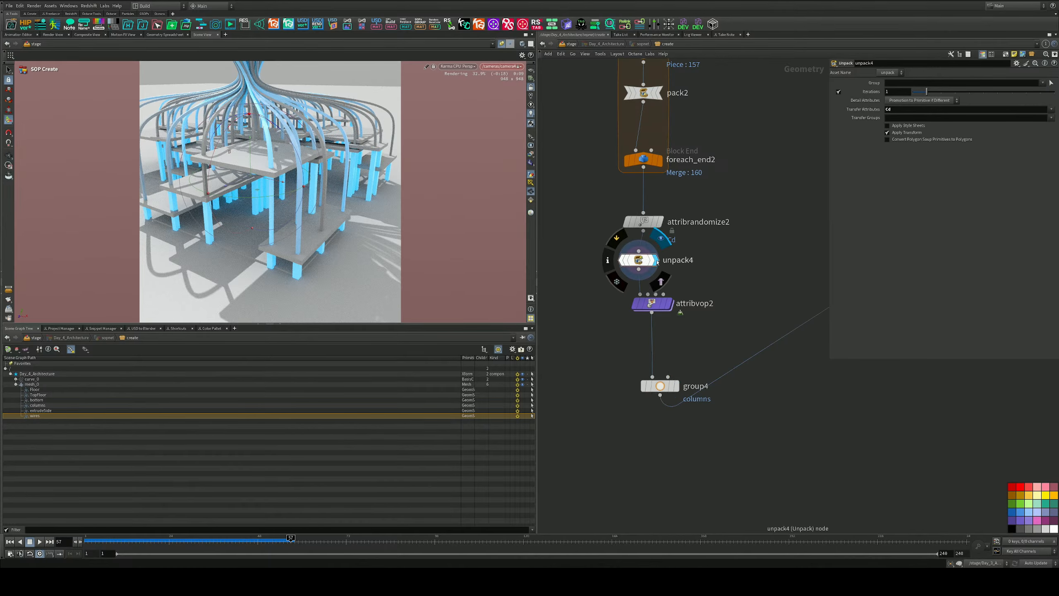
{"action": "left_click", "coordinate": [501, 44]}
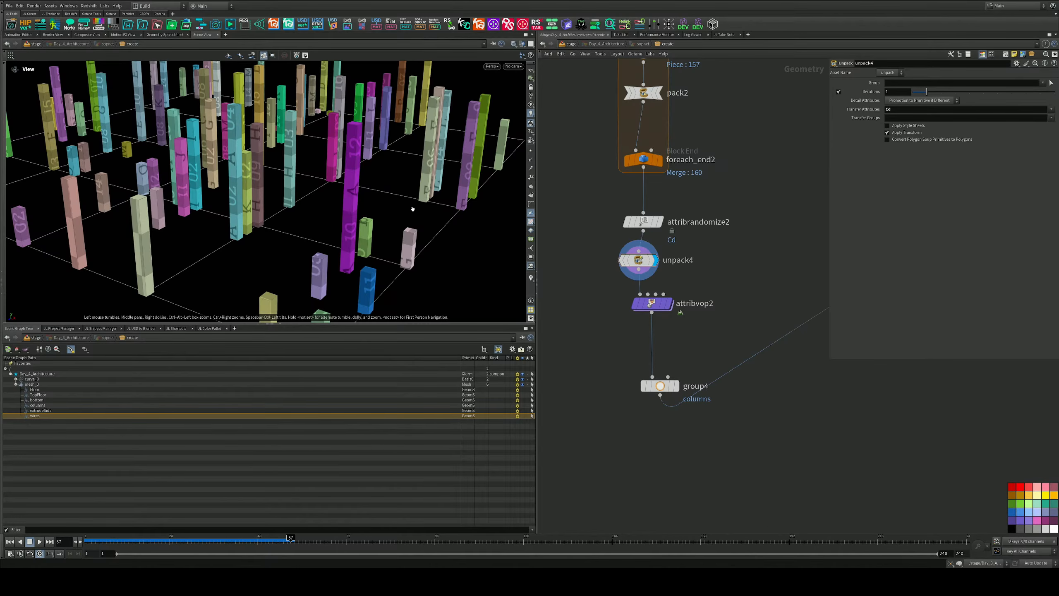
{"action": "key", "text": "h"}
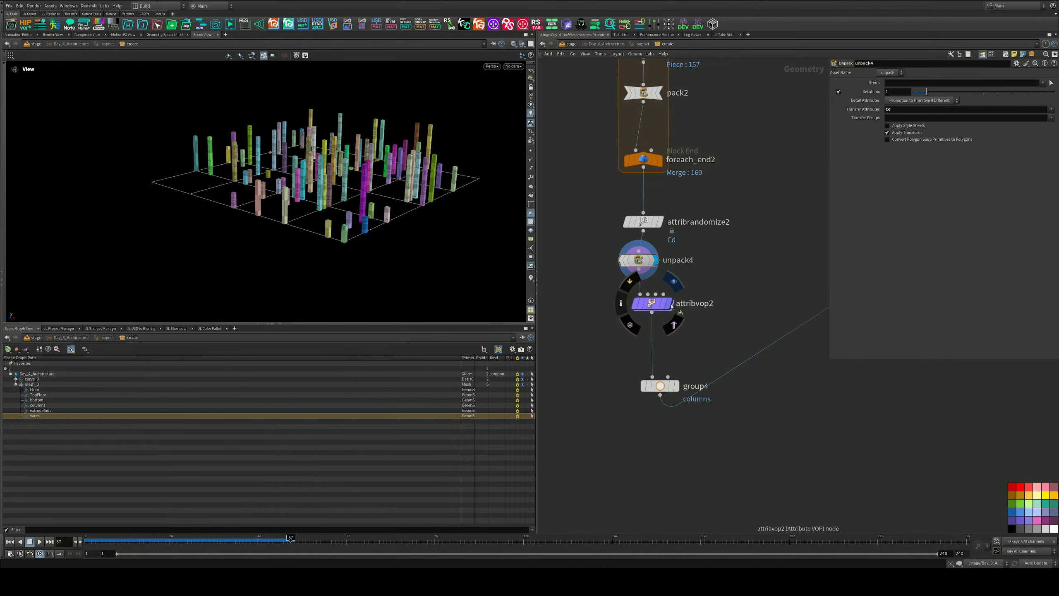
Step: Display attribvop2, move its ramp's black point to position 0, and undo the accidental rewiring of the nodes
{"action": "left_click", "coordinate": [672, 307]}
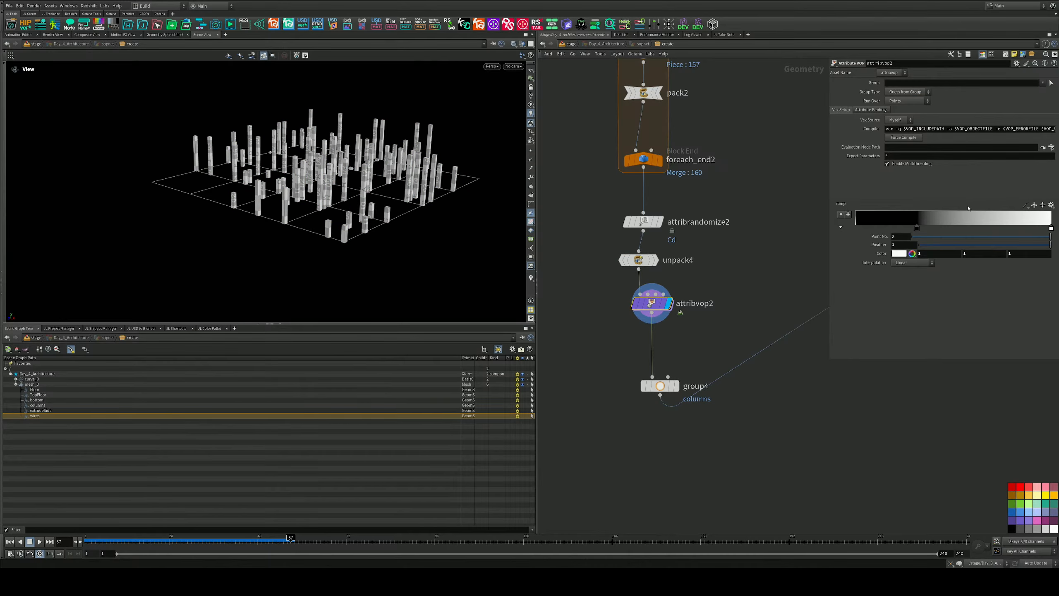
{"action": "left_click_drag", "start_coordinate": [917, 228], "coordinate": [852, 231]}
{"action": "double_click", "coordinate": [664, 304]}
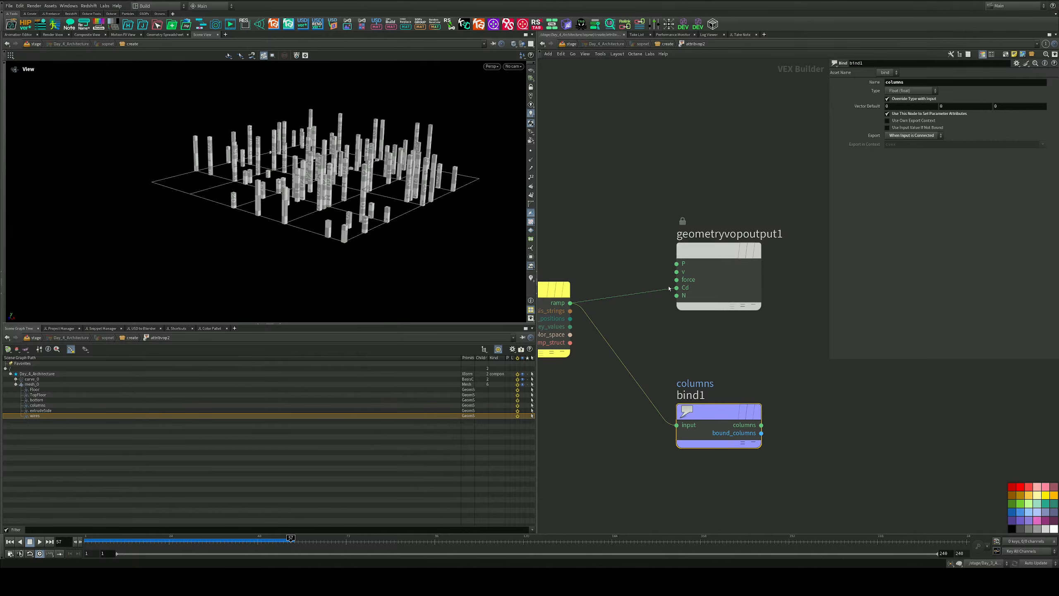
{"action": "left_click_drag", "start_coordinate": [670, 288], "coordinate": [677, 287]}
{"action": "key", "text": "u"}
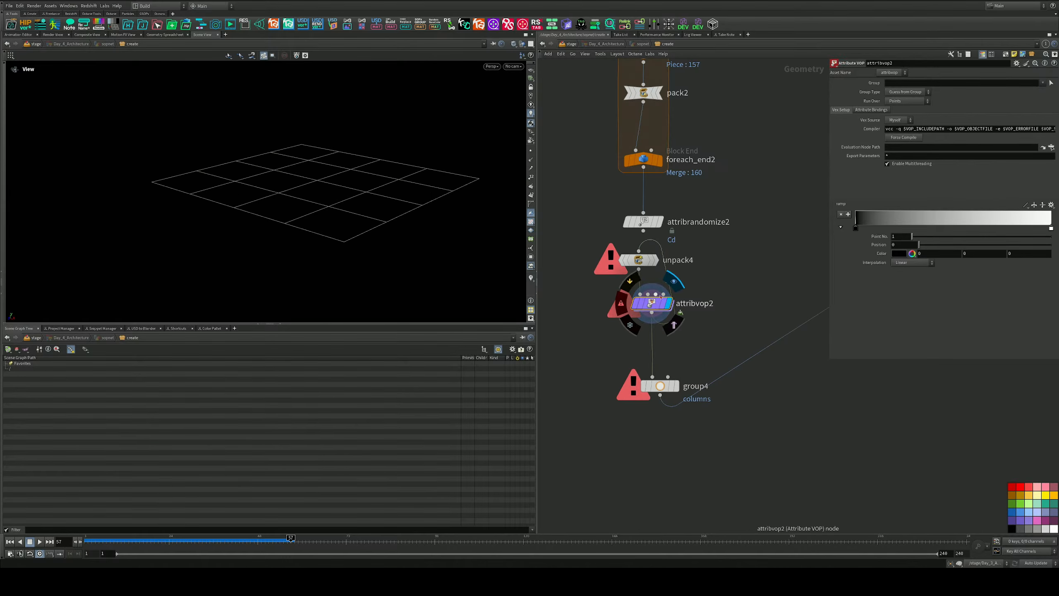
{"action": "key", "text": "ctrl+z"}
Step: Inside attribvop2, delete ramp1 so that Cd feeds geometryvopoutput1 and bind1 directly
{"action": "double_click", "coordinate": [659, 299]}
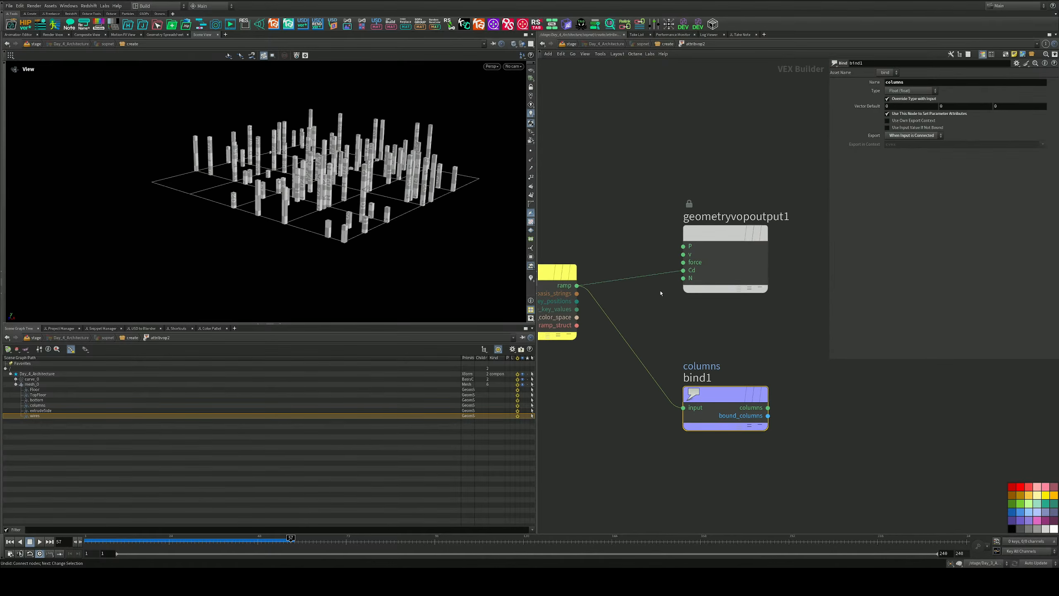
{"action": "middle_click_drag", "start_coordinate": [648, 245], "coordinate": [679, 238]}
{"action": "left_click_drag", "start_coordinate": [537, 232], "coordinate": [374, 227]}
{"action": "middle_click_drag", "start_coordinate": [472, 192], "coordinate": [555, 227]}
{"action": "scroll", "coordinate": [594, 213], "scroll_direction": "down", "scroll_amount": 2}
{"action": "scroll", "coordinate": [549, 219], "scroll_direction": "up", "scroll_amount": 1}
{"action": "left_click_drag", "start_coordinate": [640, 223], "coordinate": [548, 351]}
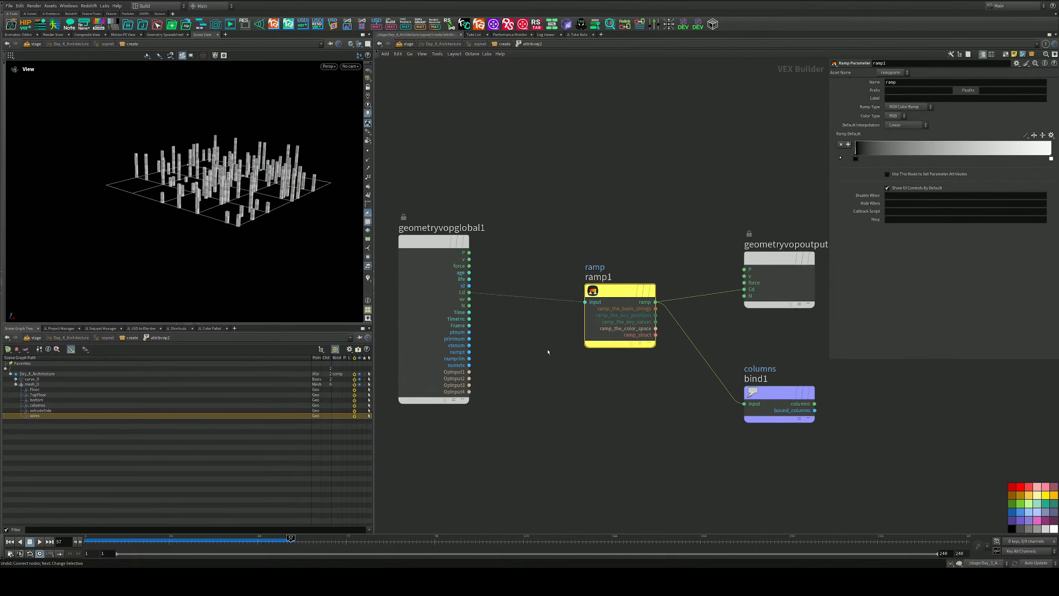
{"action": "key", "text": "Delete"}
{"action": "key", "text": "Tab"}
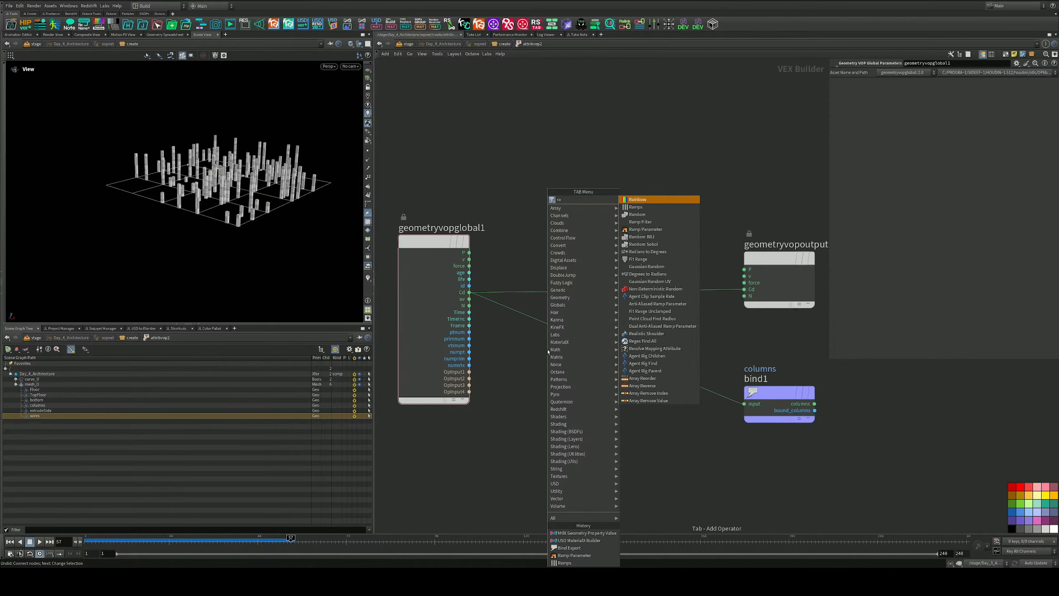
{"action": "type", "text": "ra"}
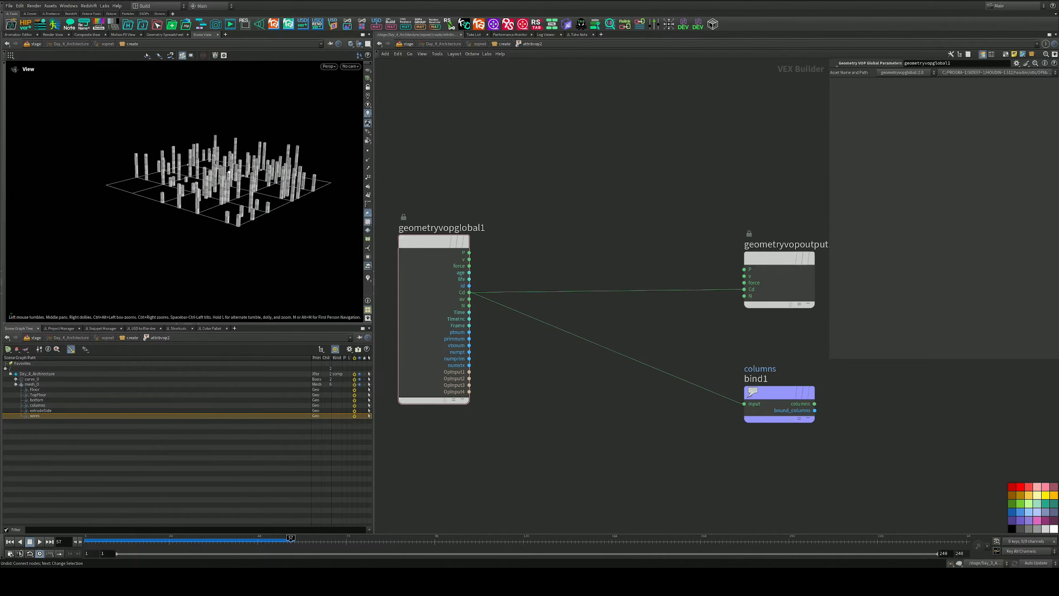
Step: View the columns from closer up and reset the viewport with the Labs tool
{"action": "left_click_drag", "start_coordinate": [242, 179], "coordinate": [219, 189]}
{"action": "right_click_drag", "start_coordinate": [219, 189], "coordinate": [156, 163]}
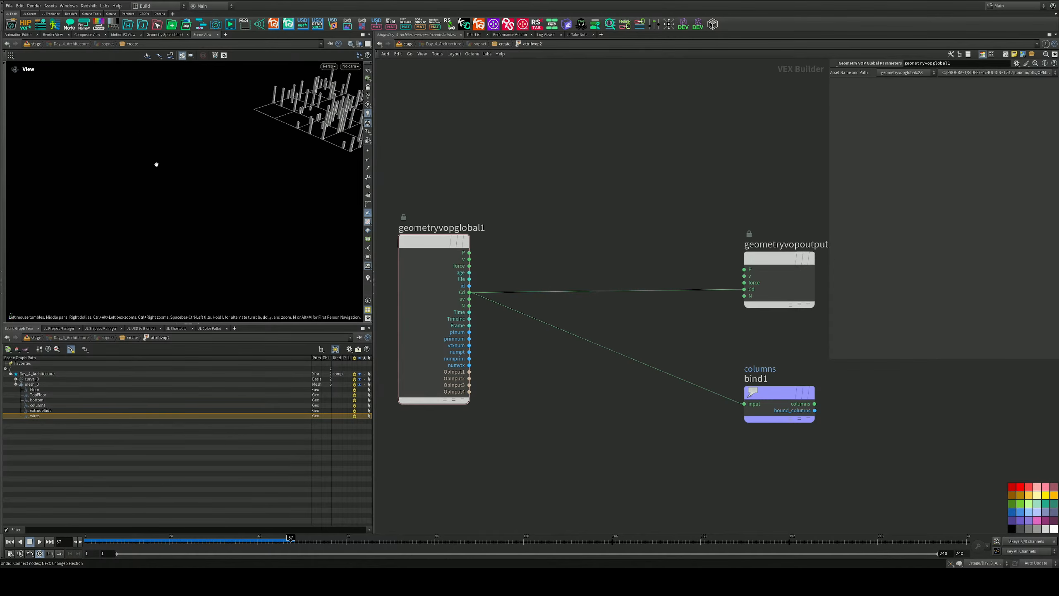
{"action": "middle_click_drag", "start_coordinate": [320, 135], "coordinate": [213, 183]}
{"action": "right_click_drag", "start_coordinate": [212, 183], "coordinate": [288, 160]}
{"action": "middle_click_drag", "start_coordinate": [225, 137], "coordinate": [211, 192]}
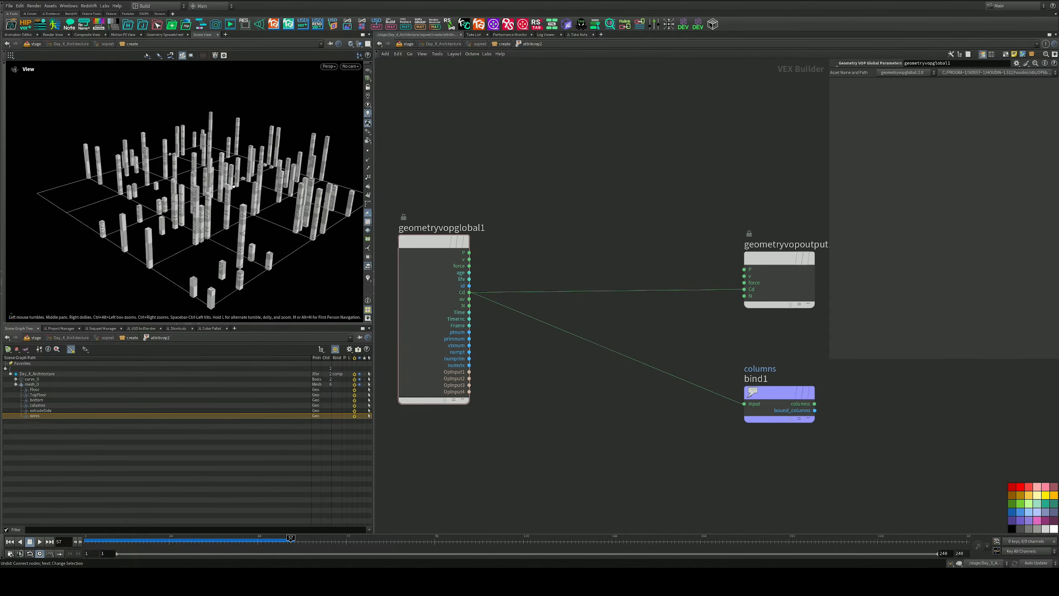
{"action": "left_click", "coordinate": [104, 5]}
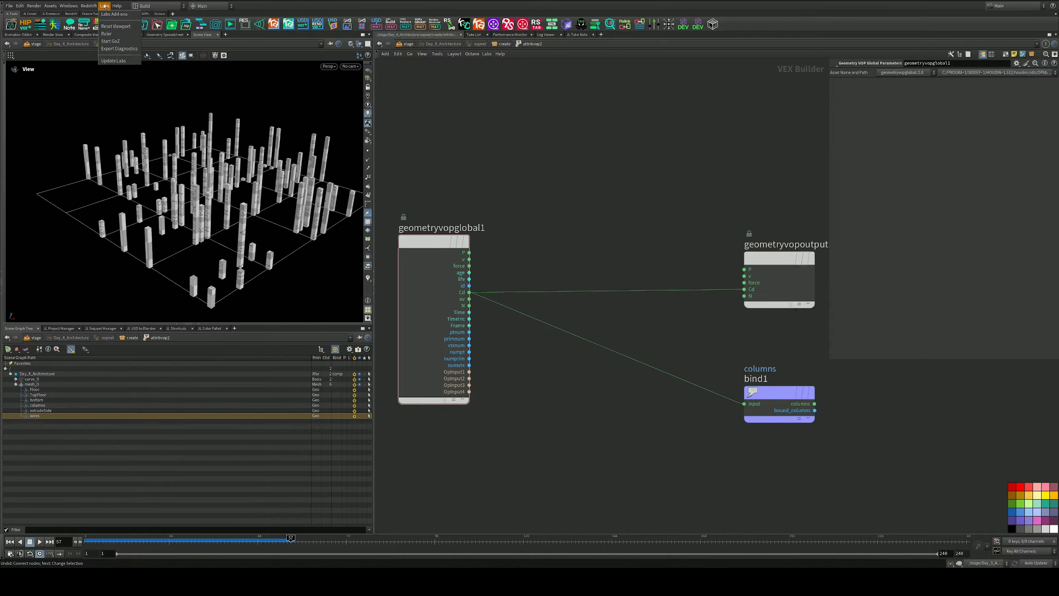
{"action": "left_click", "coordinate": [119, 28]}
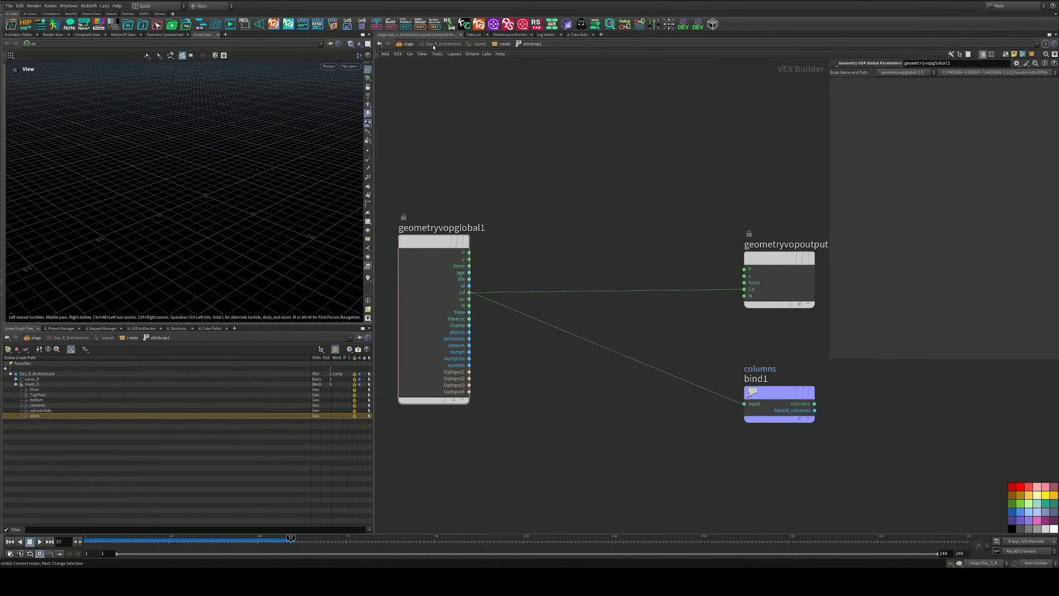
Step: Reopen the Day_4_Architecture SOP network from the stage level and bring all the columns into view
{"action": "left_click", "coordinate": [408, 44]}
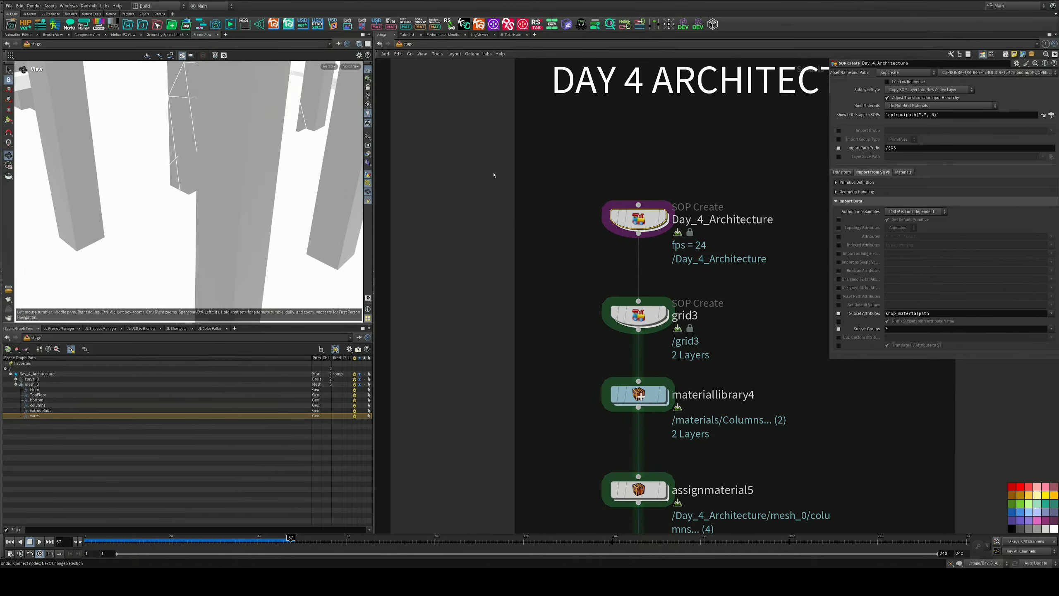
{"action": "double_click", "coordinate": [638, 221]}
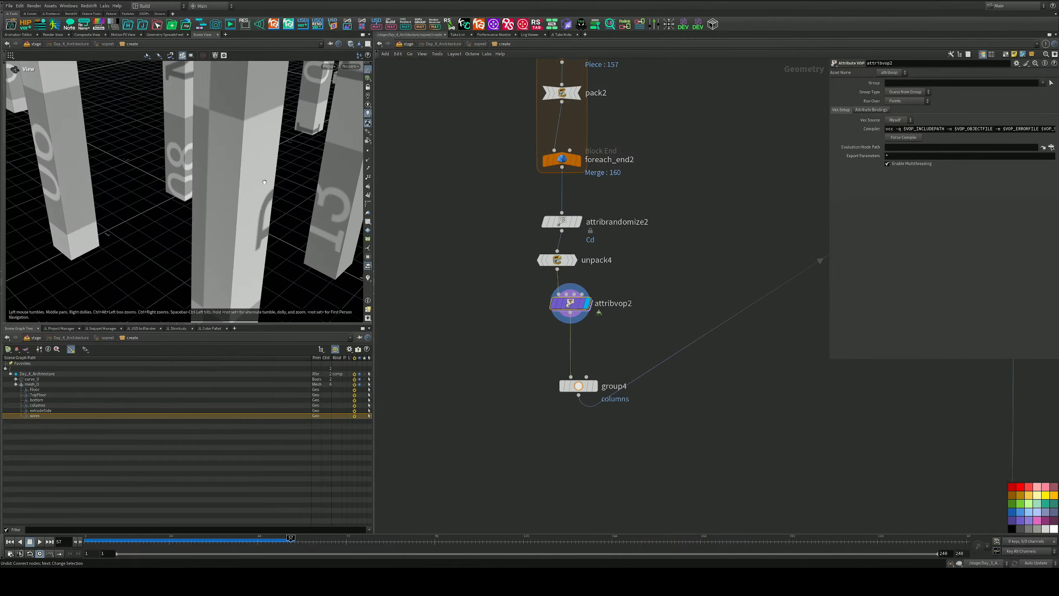
{"action": "left_click_drag", "start_coordinate": [265, 182], "coordinate": [157, 173]}
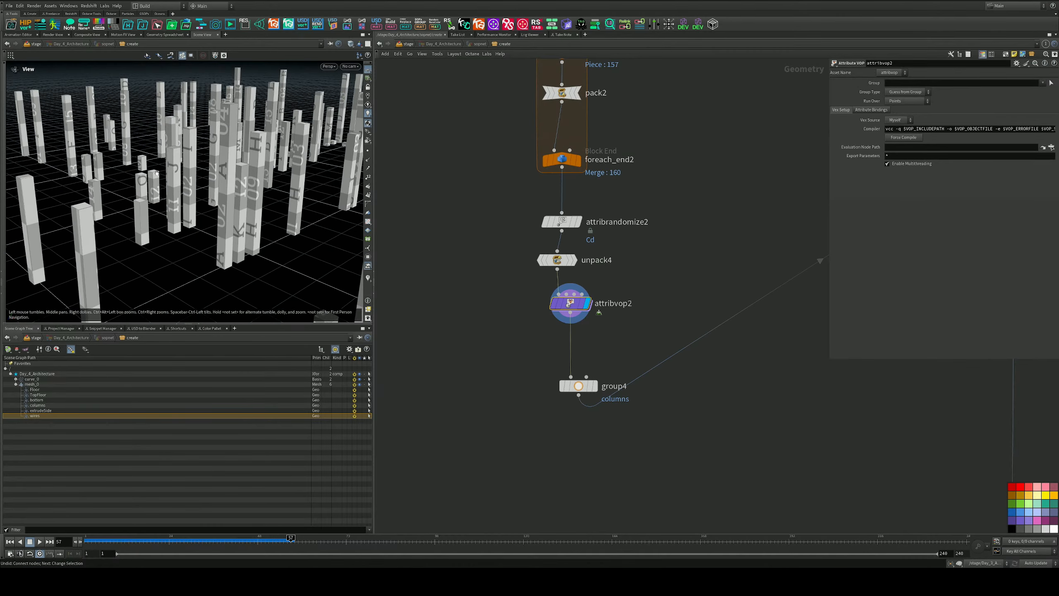
{"action": "scroll", "coordinate": [157, 173], "scroll_direction": "down", "scroll_amount": 4}
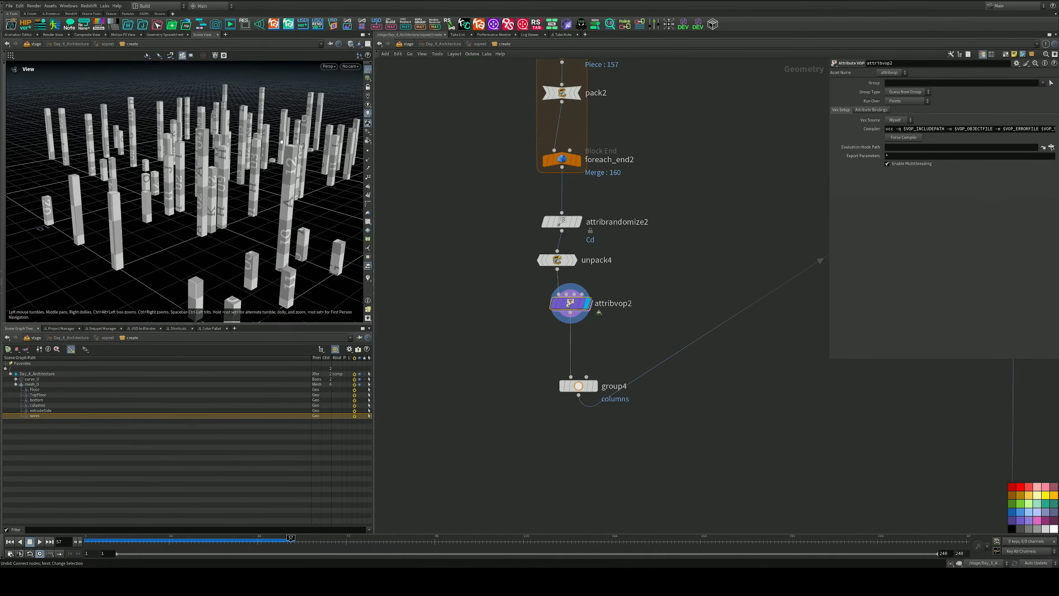
{"action": "left_click", "coordinate": [369, 123]}
{"action": "left_click_drag", "start_coordinate": [267, 175], "coordinate": [196, 169]}
Step: Examine the available Transfer Attributes and Transfer Groups options of the pack2 node
{"action": "left_click", "coordinate": [627, 88]}
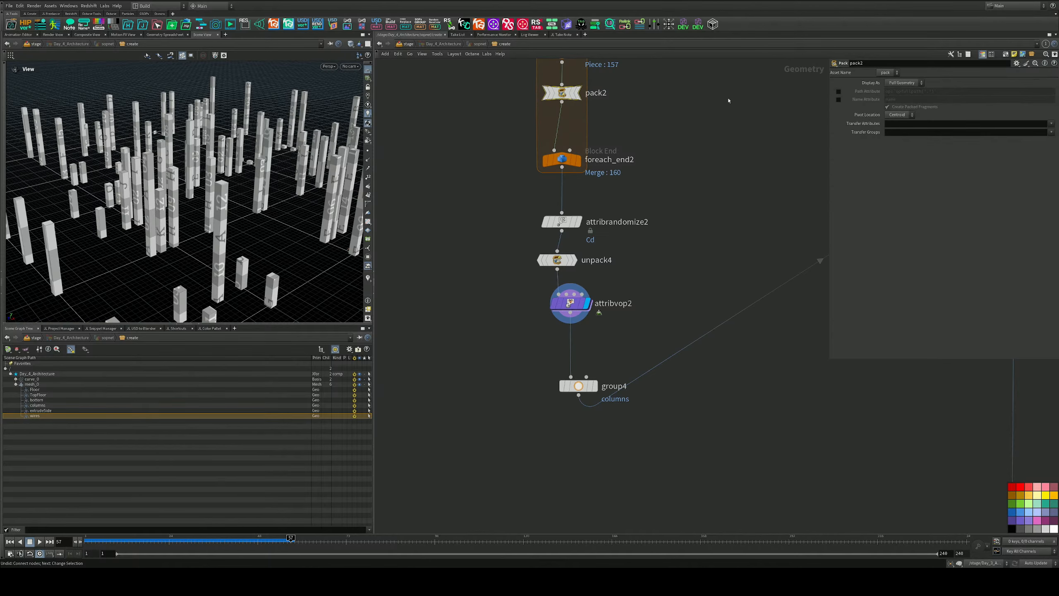
{"action": "left_click", "coordinate": [1051, 124]}
{"action": "left_click", "coordinate": [1051, 133]}
{"action": "left_click", "coordinate": [1052, 133]}
{"action": "left_click", "coordinate": [1051, 124]}
{"action": "left_click", "coordinate": [1052, 124]}
Step: Display the unpack4 node's output and examine its parameters and the colours on the columns
{"action": "left_click", "coordinate": [613, 248]}
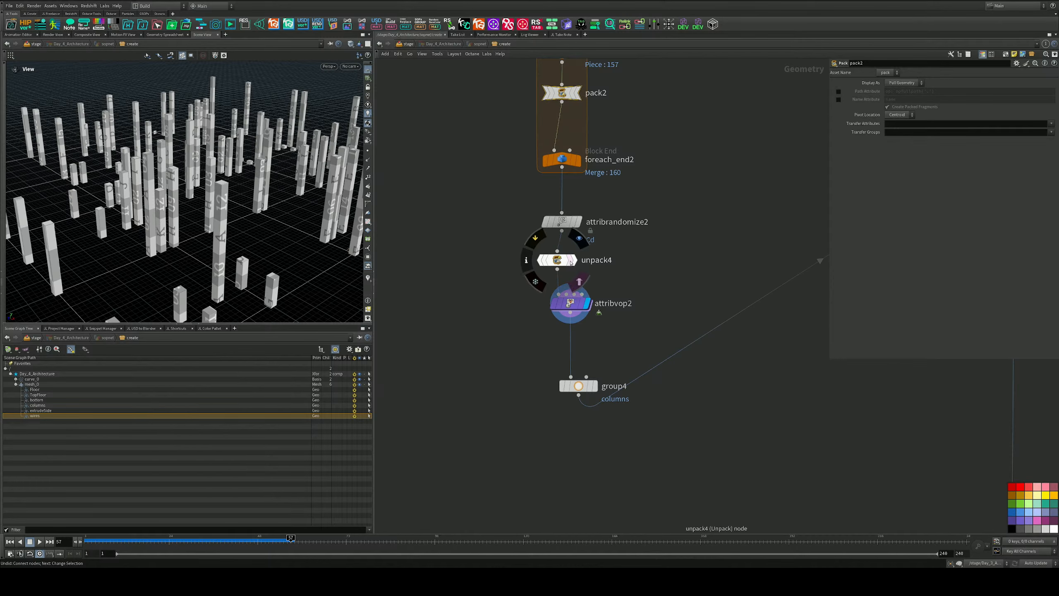
{"action": "left_click", "coordinate": [584, 260]}
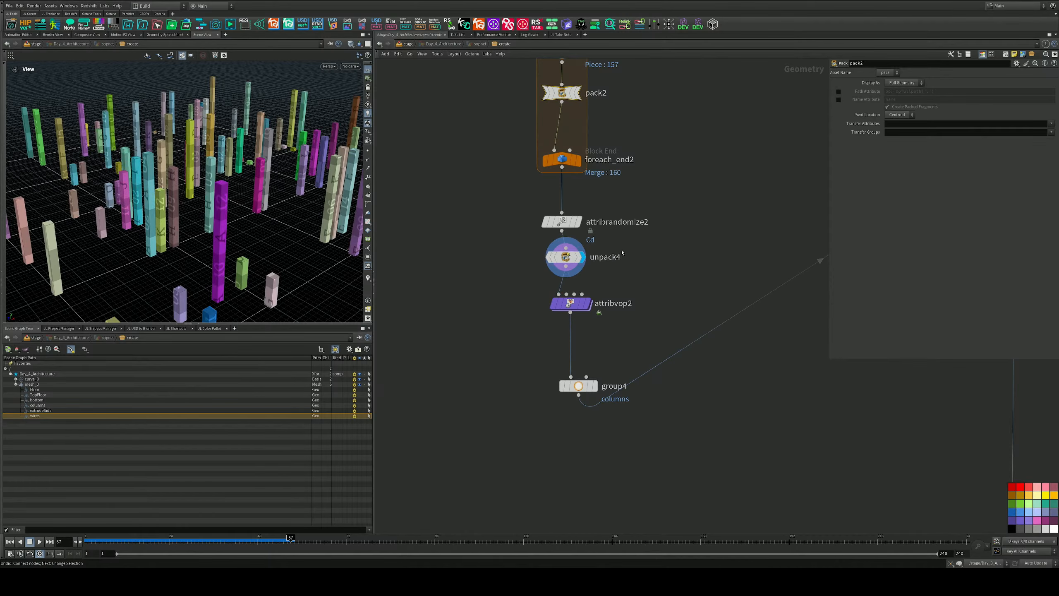
{"action": "left_click", "coordinate": [572, 257]}
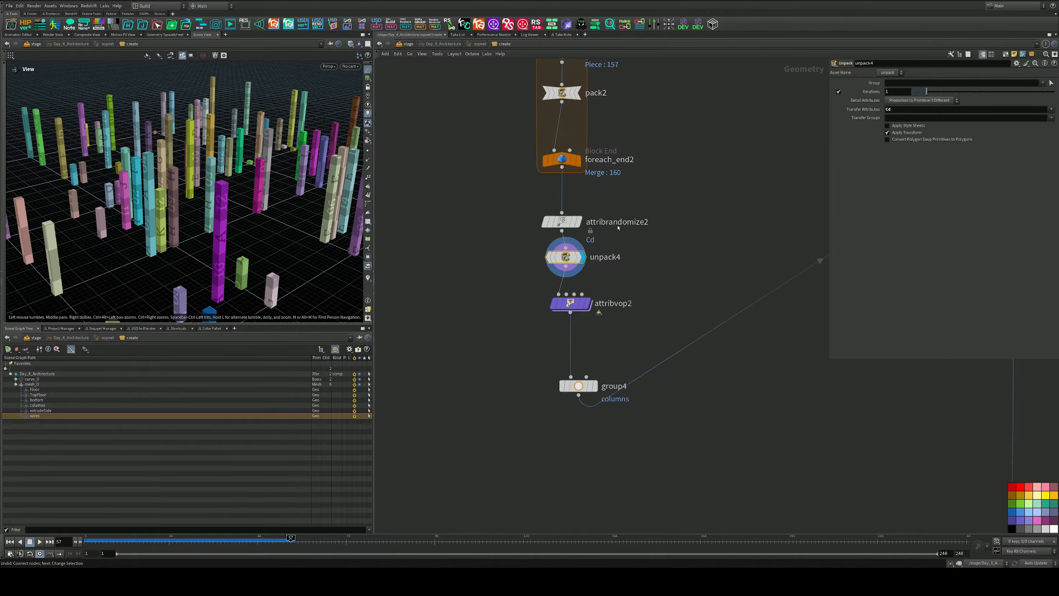
{"action": "left_click_drag", "start_coordinate": [260, 220], "coordinate": [225, 202]}
{"action": "scroll", "coordinate": [225, 226], "scroll_direction": "down", "scroll_amount": 3}
{"action": "middle_click_drag", "start_coordinate": [224, 228], "coordinate": [221, 220]}
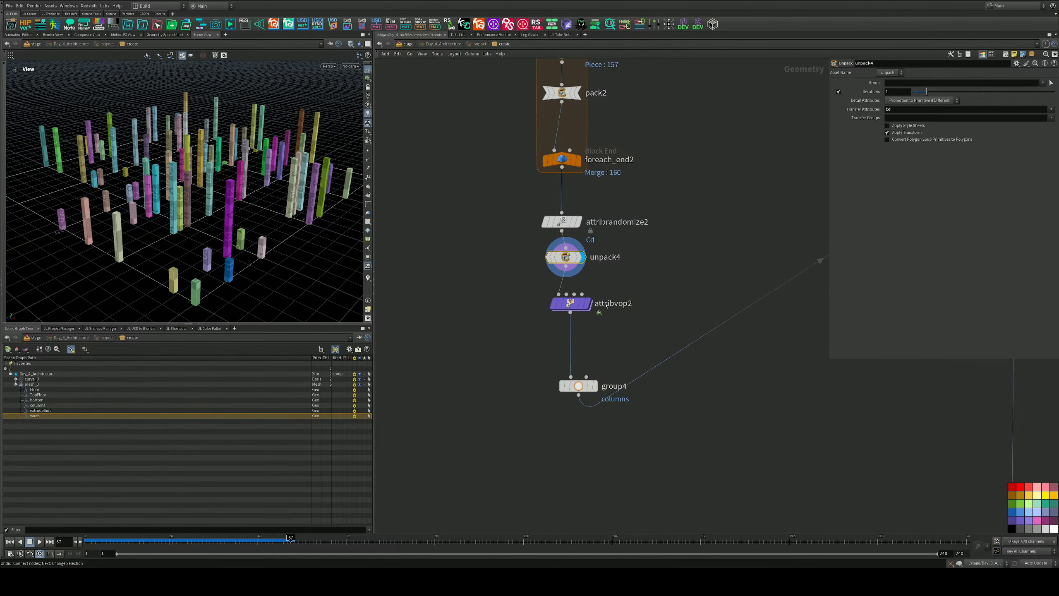
Step: Display attribvop2's output and inspect its internal VOP network, then return to the geometry level
{"action": "left_click", "coordinate": [587, 306]}
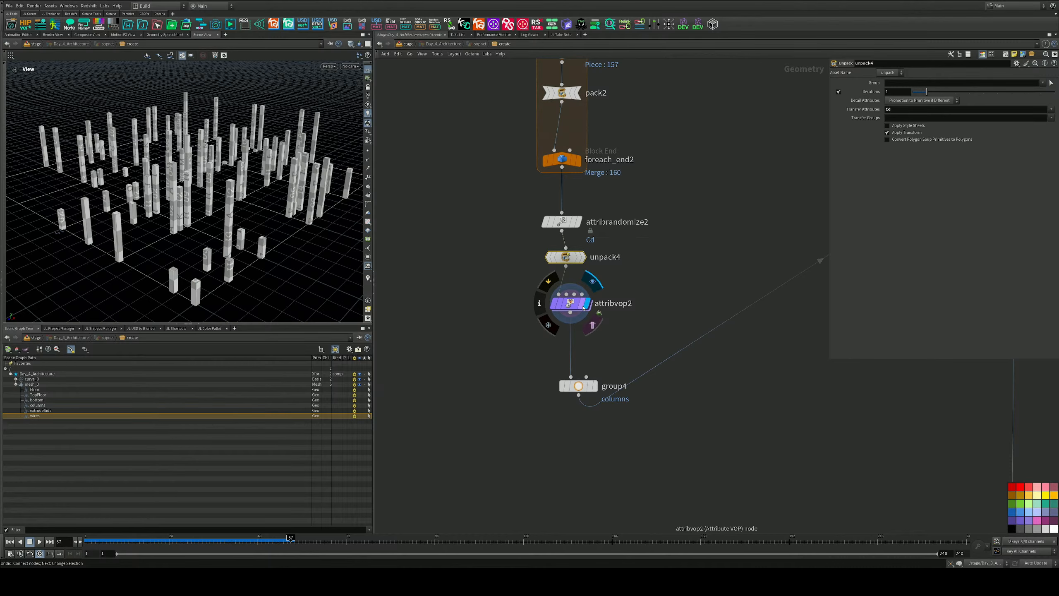
{"action": "left_click_drag", "start_coordinate": [571, 306], "coordinate": [566, 309]}
{"action": "double_click", "coordinate": [567, 309]}
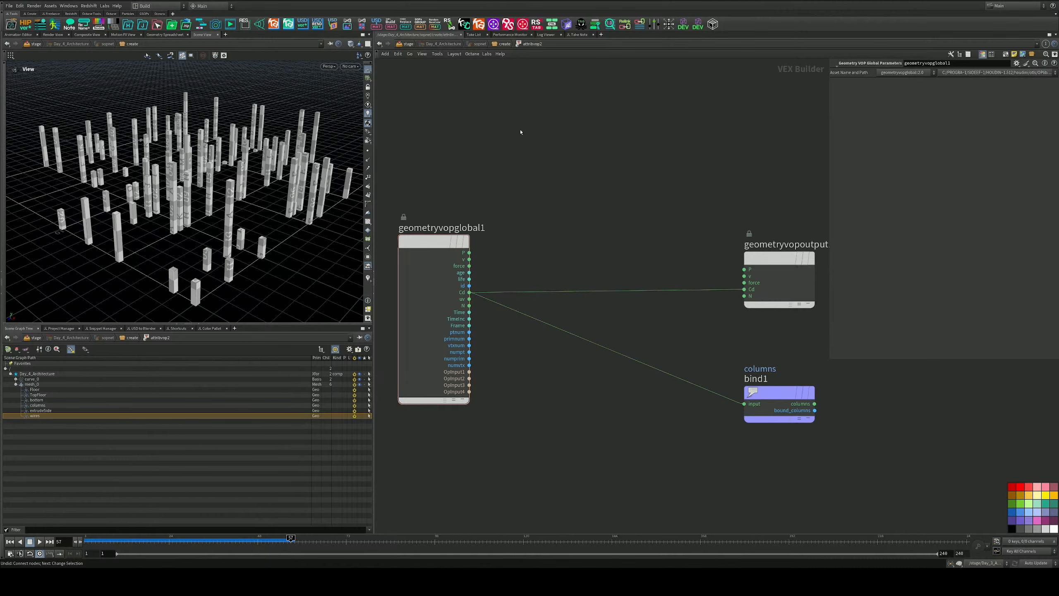
{"action": "key", "text": "u"}
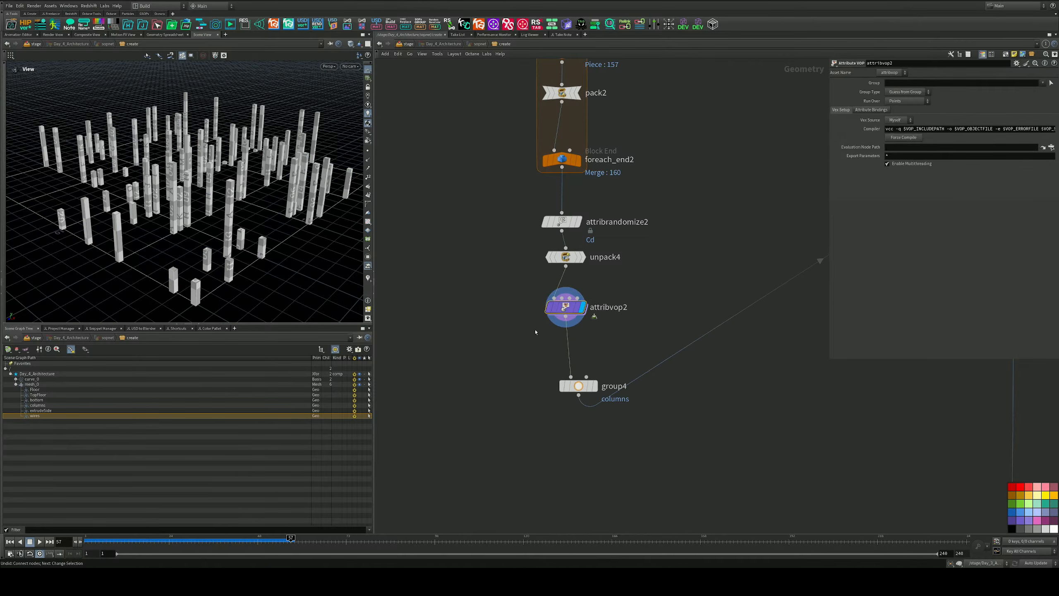
Step: Delete attribvop2 and insert a fresh Attribute VOP node between unpack4 and group4
{"action": "key", "text": "Delete"}
{"action": "key", "text": "Tab"}
{"action": "type", "text": "atriv"}
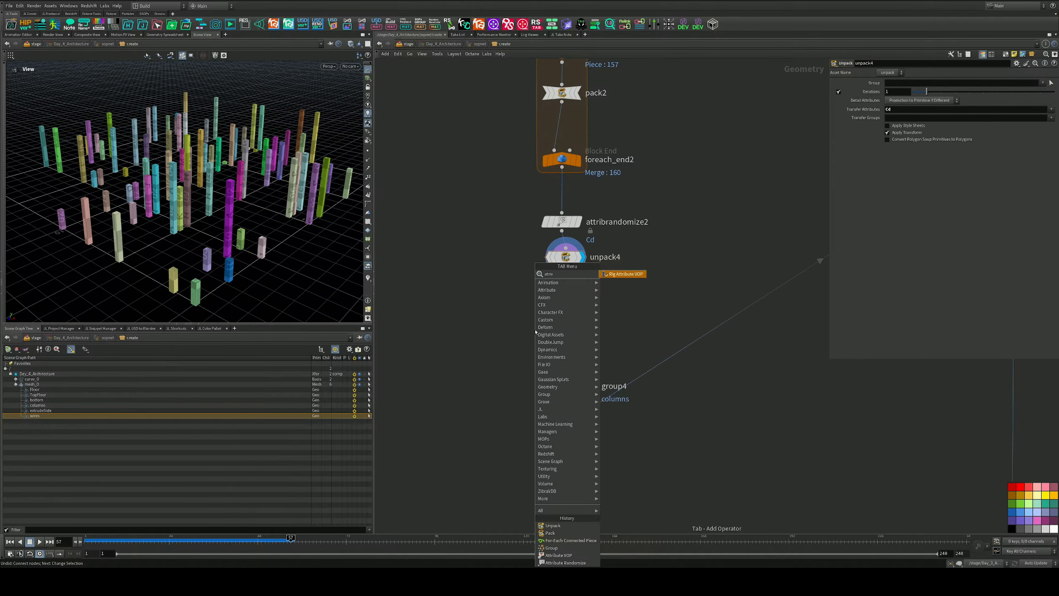
{"action": "key", "text": "BackSpace"}
{"action": "key", "text": "BackSpace"}
{"action": "key", "text": "BackSpace"}
{"action": "key", "text": "BackSpace"}
{"action": "type", "text": "v"}
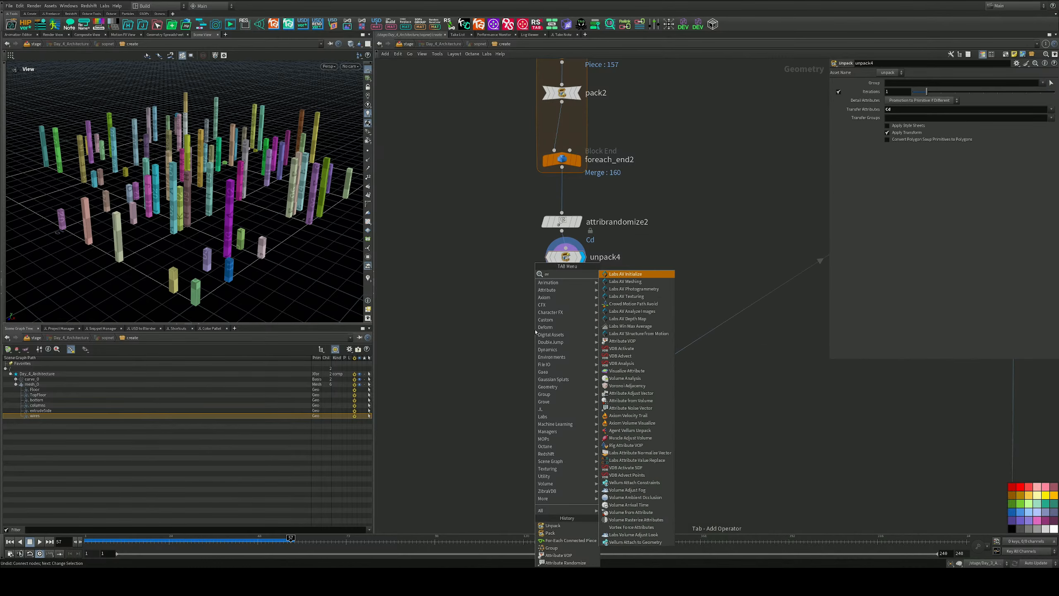
{"action": "type", "text": "op"}
{"action": "key", "text": "Return"}
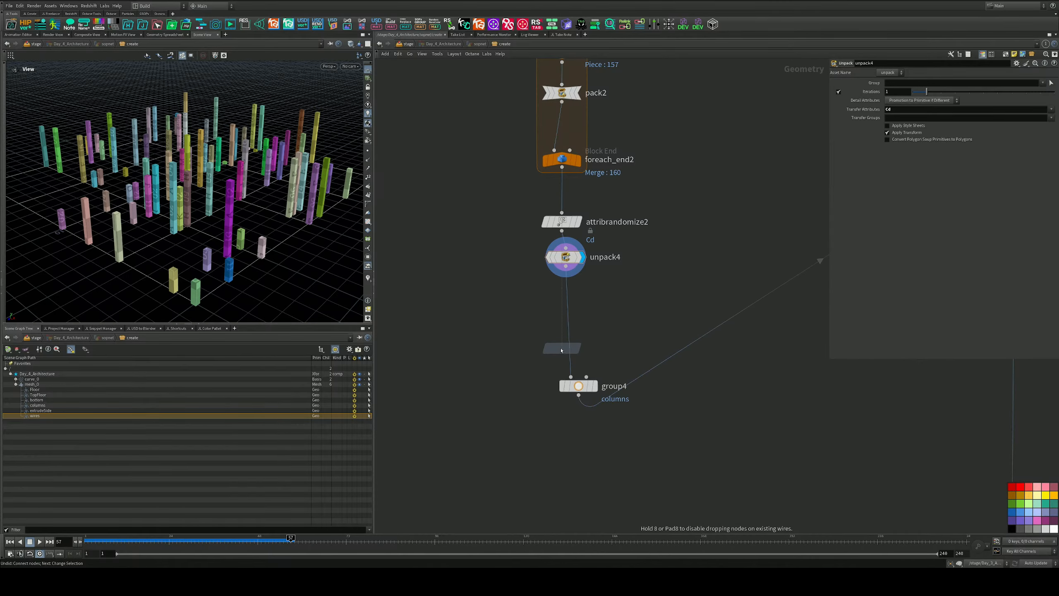
{"action": "left_click", "coordinate": [585, 324]}
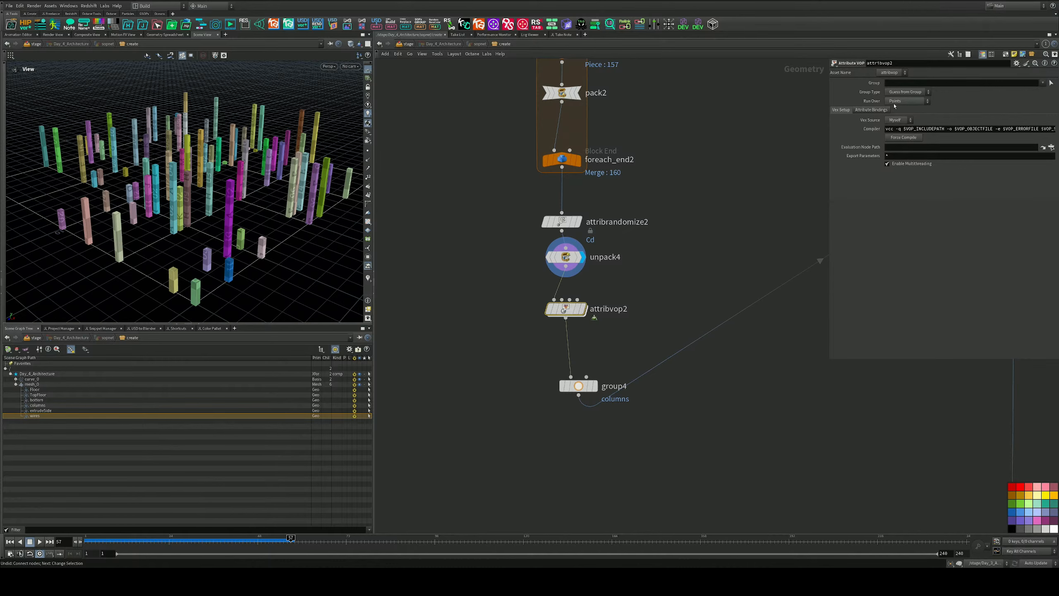
Step: Set the new Attribute VOP to run over Primitives and connect its global Cd to the output node's Cd
{"action": "left_click", "coordinate": [896, 101]}
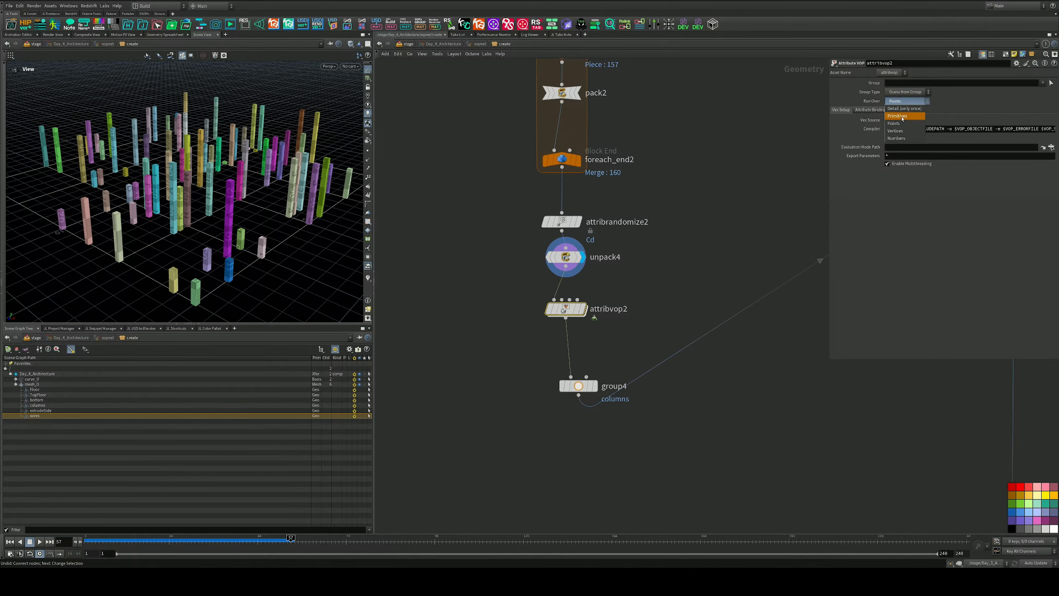
{"action": "left_click", "coordinate": [902, 117]}
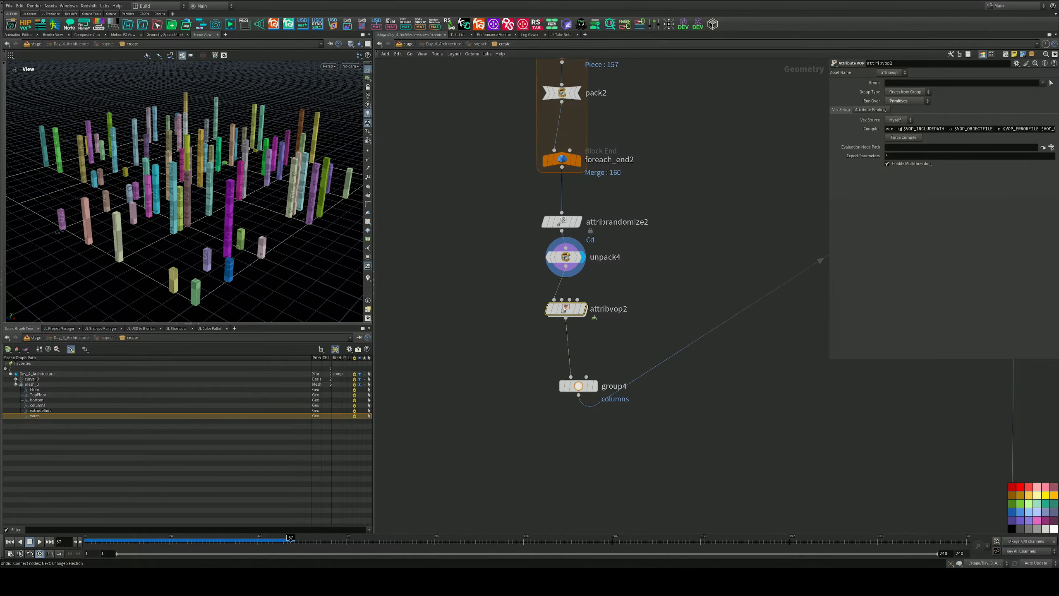
{"action": "double_click", "coordinate": [578, 315]}
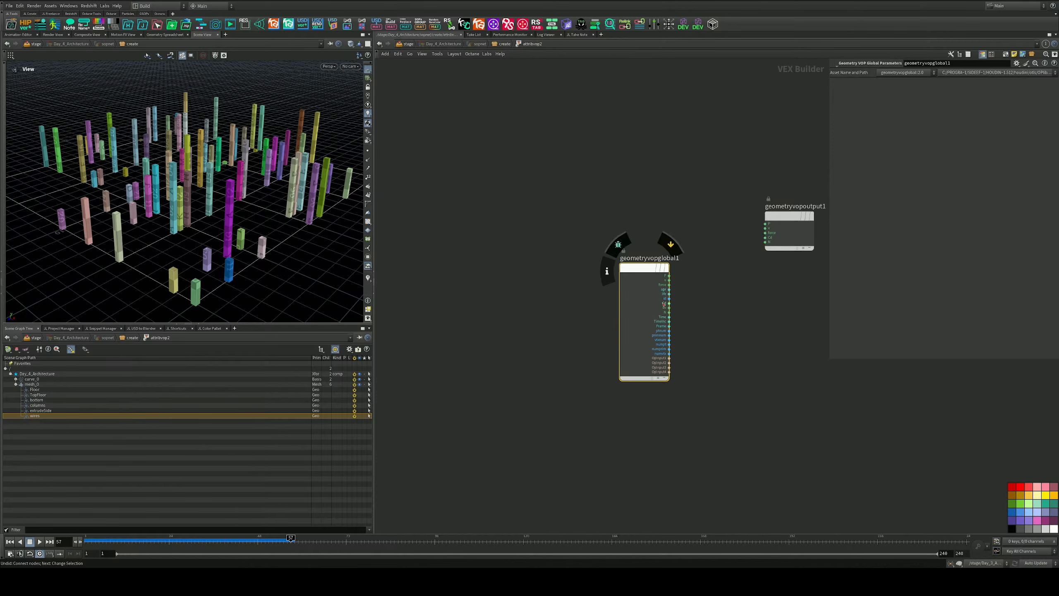
{"action": "left_click_drag", "start_coordinate": [664, 305], "coordinate": [765, 237]}
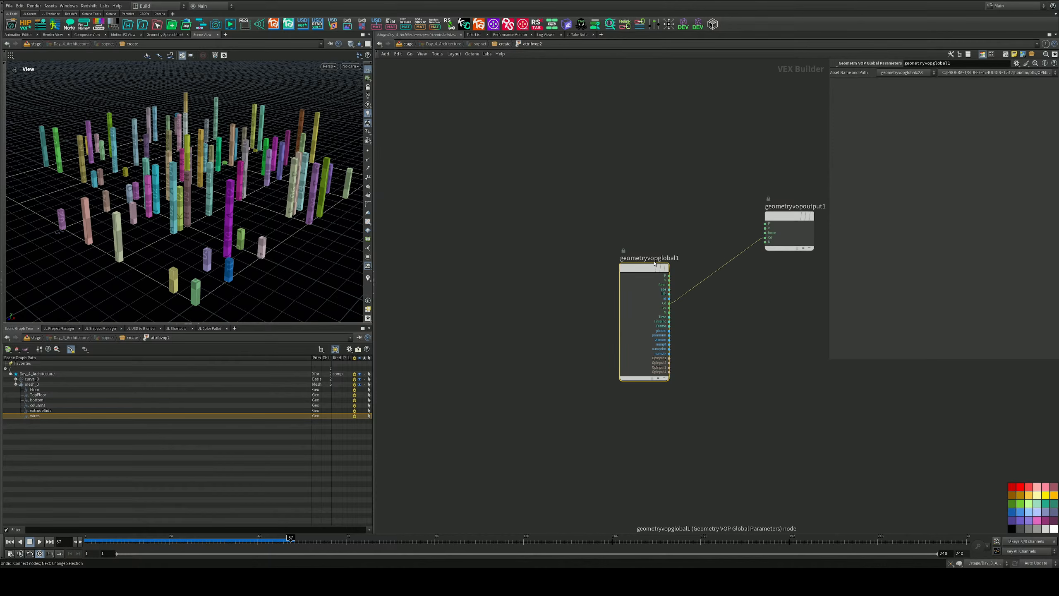
{"action": "left_click_drag", "start_coordinate": [644, 267], "coordinate": [502, 229]}
Step: Go back to the geometry level and display the new Attribute VOP's output
{"action": "key", "text": "Tab"}
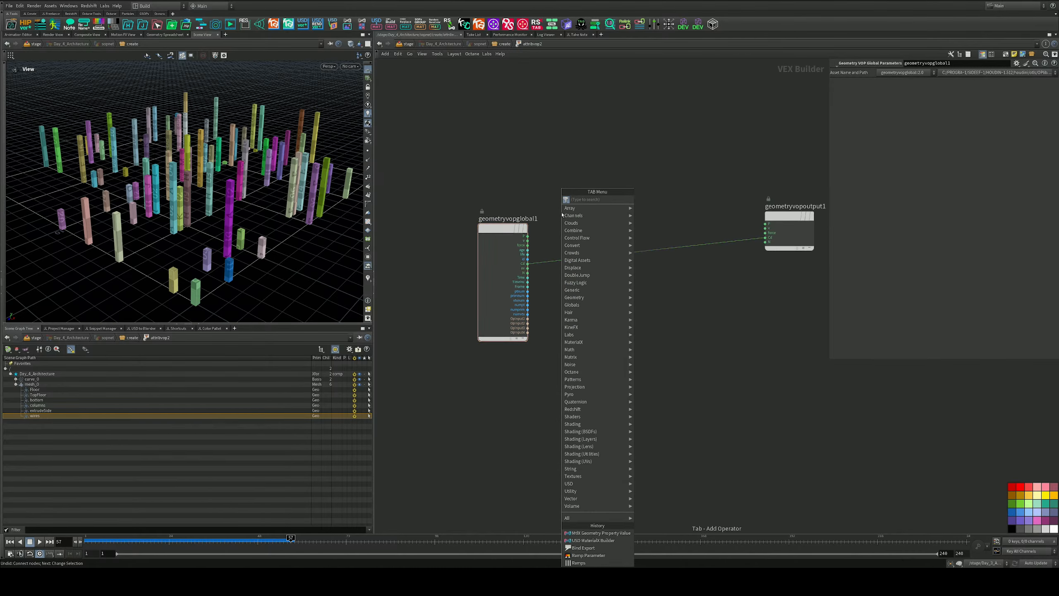
{"action": "key", "text": "Escape"}
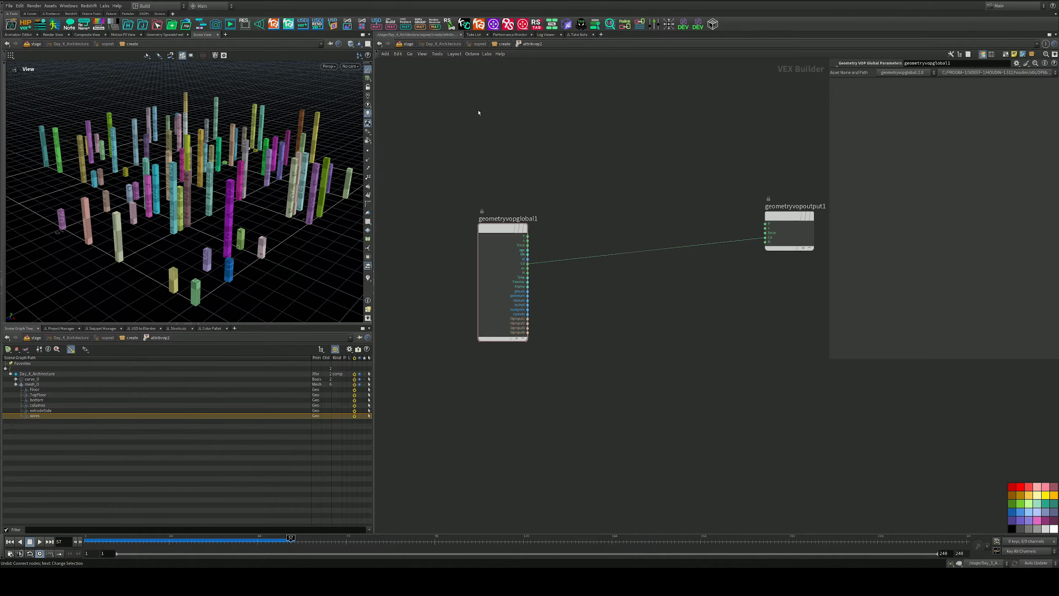
{"action": "key", "text": "u"}
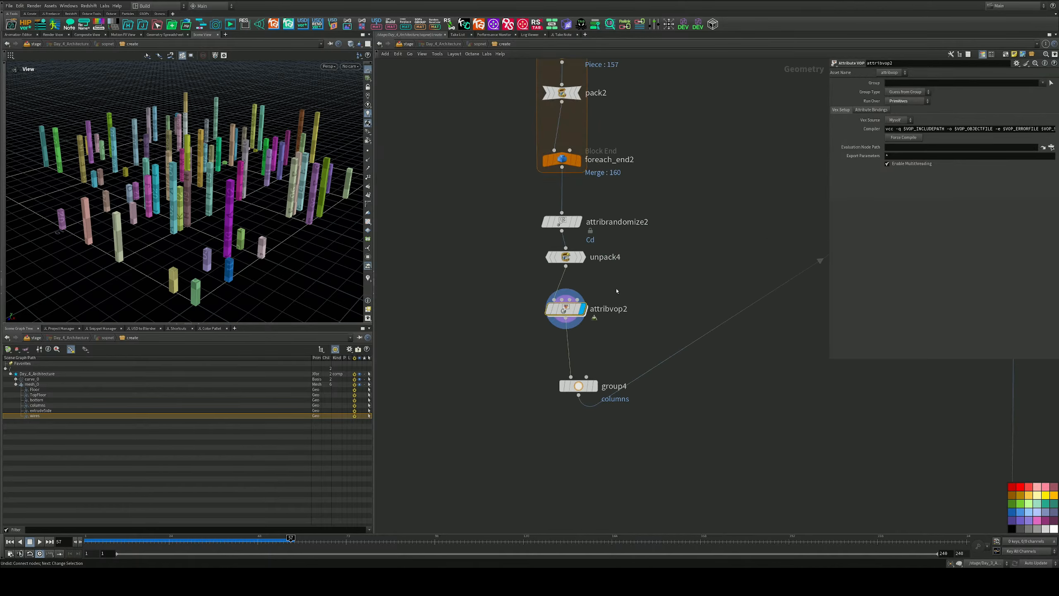
Step: Insert a Ramp Parameter on the Cd wire inside the columns' Attribute VOP and return to the geometry level
{"action": "double_click", "coordinate": [564, 309]}
{"action": "key", "text": "Tab"}
{"action": "type", "text": "ram"}
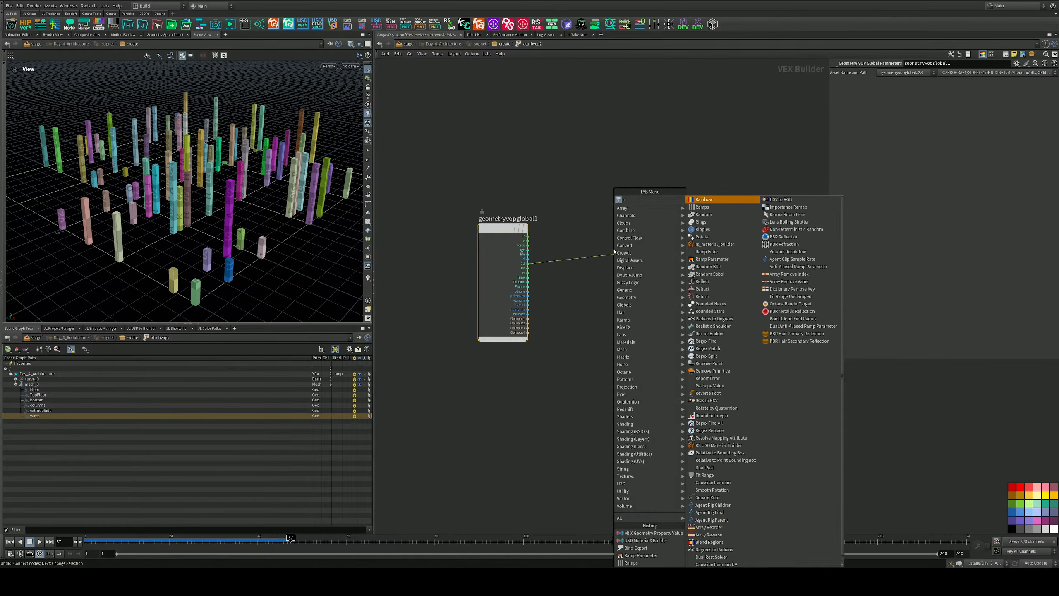
{"action": "key", "text": "Down"}
{"action": "key", "text": "Down"}
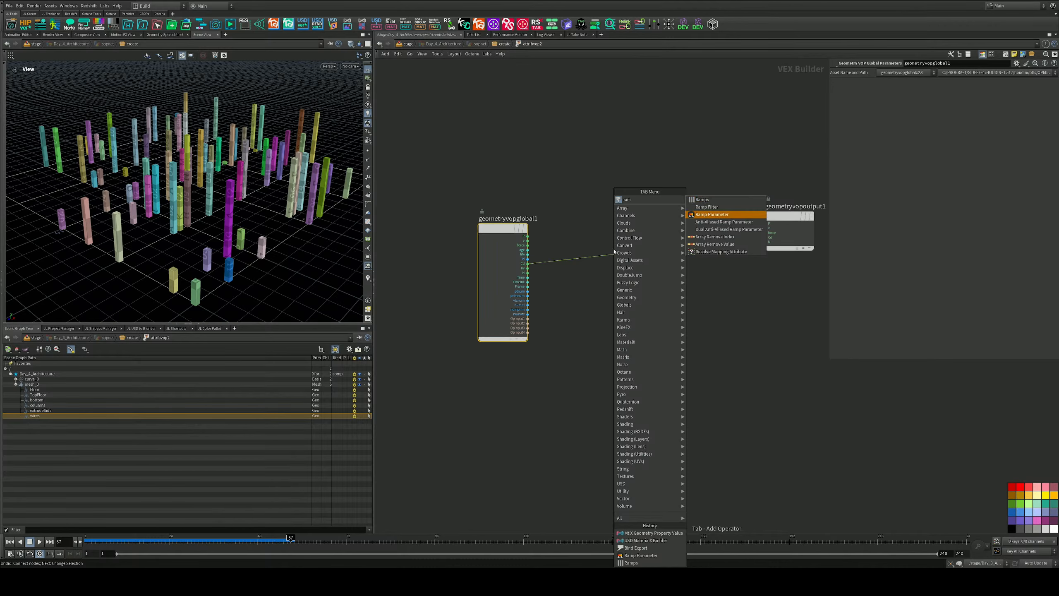
{"action": "key", "text": "Return"}
{"action": "left_click", "coordinate": [615, 256]}
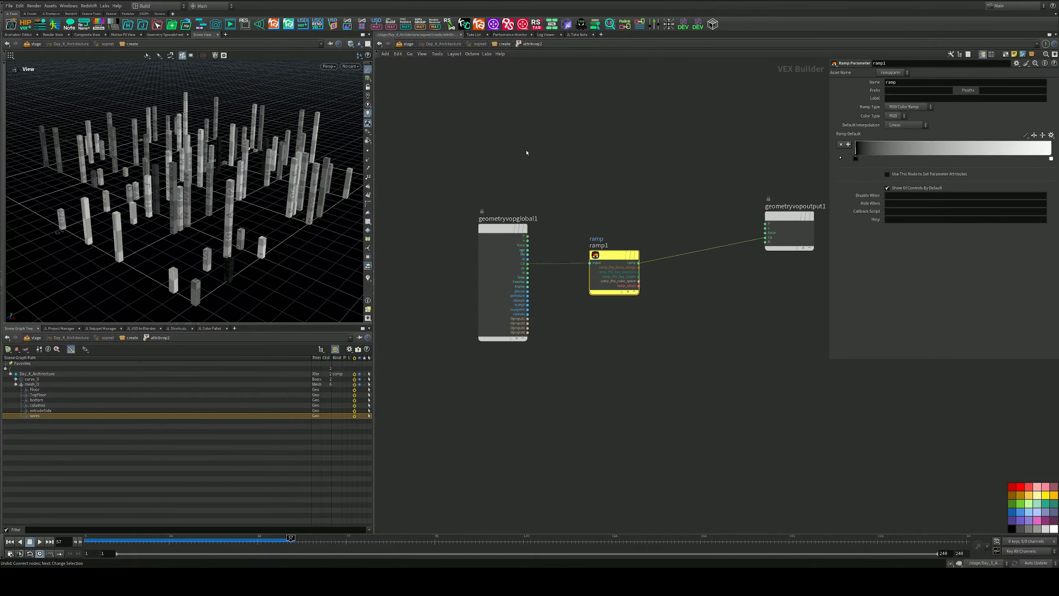
{"action": "middle_click_drag", "start_coordinate": [528, 123], "coordinate": [530, 127]}
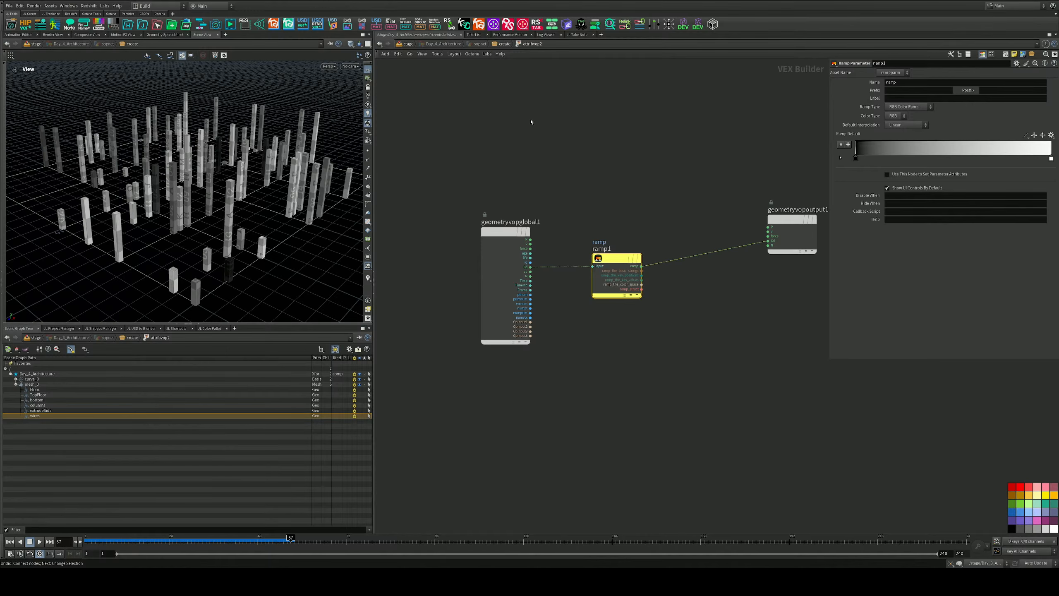
{"action": "key", "text": "u"}
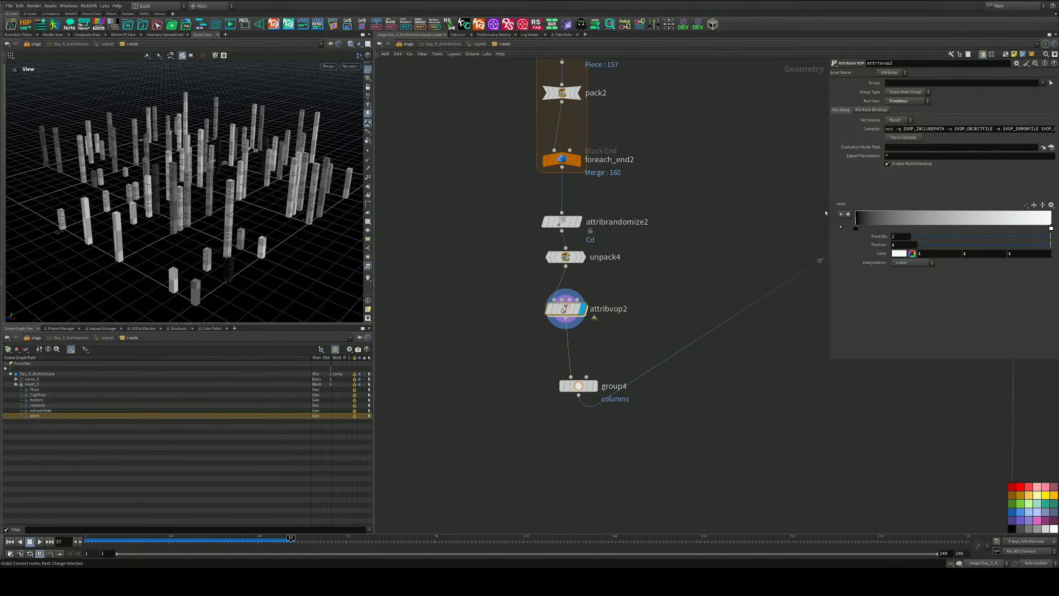
Step: Check the ramp on the wires branch's attribvop1 node and return to the columns branch
{"action": "key", "text": "h"}
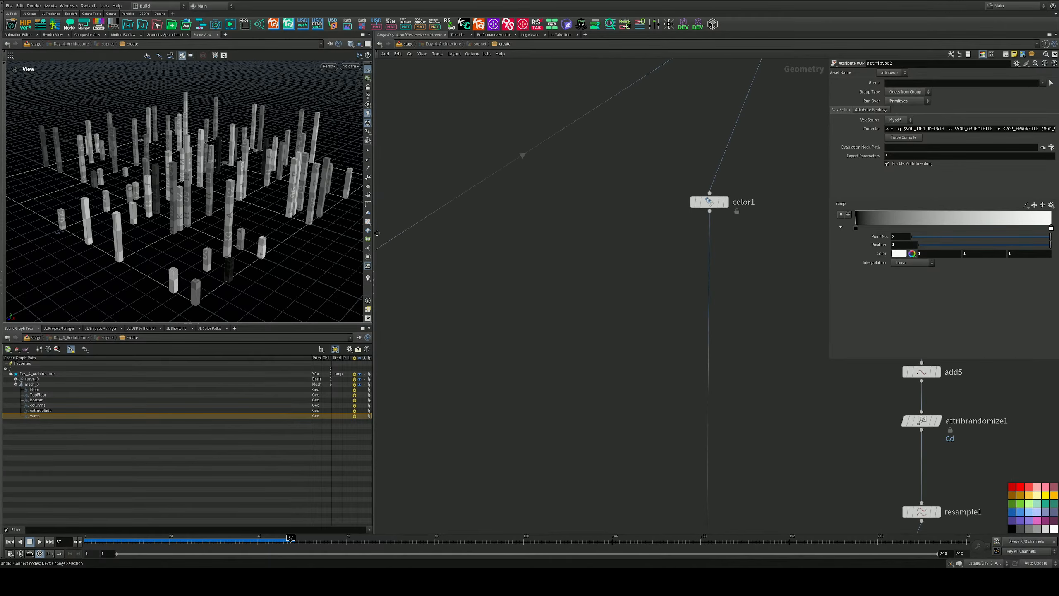
{"action": "middle_click_drag", "start_coordinate": [680, 354], "coordinate": [571, 175]}
{"action": "scroll", "coordinate": [658, 379], "scroll_direction": "up", "scroll_amount": 5}
{"action": "left_click", "coordinate": [617, 263]}
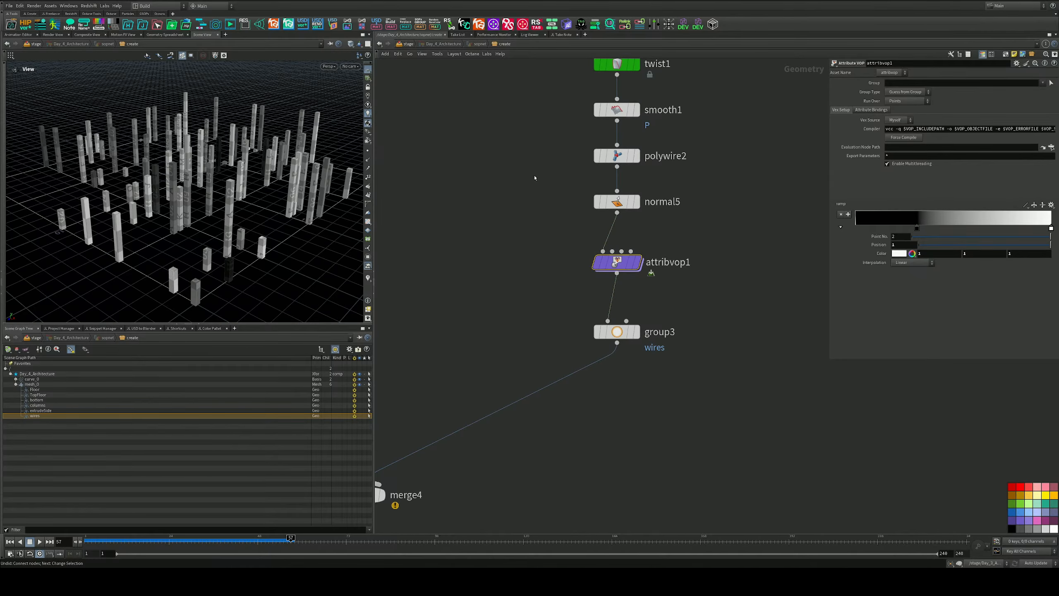
{"action": "middle_click_drag", "start_coordinate": [529, 208], "coordinate": [745, 381]}
{"action": "scroll", "coordinate": [659, 334], "scroll_direction": "down", "scroll_amount": 4}
{"action": "middle_click_drag", "start_coordinate": [390, 94], "coordinate": [622, 266]}
{"action": "scroll", "coordinate": [605, 234], "scroll_direction": "up", "scroll_amount": 5}
{"action": "scroll", "coordinate": [700, 351], "scroll_direction": "down", "scroll_amount": 3}
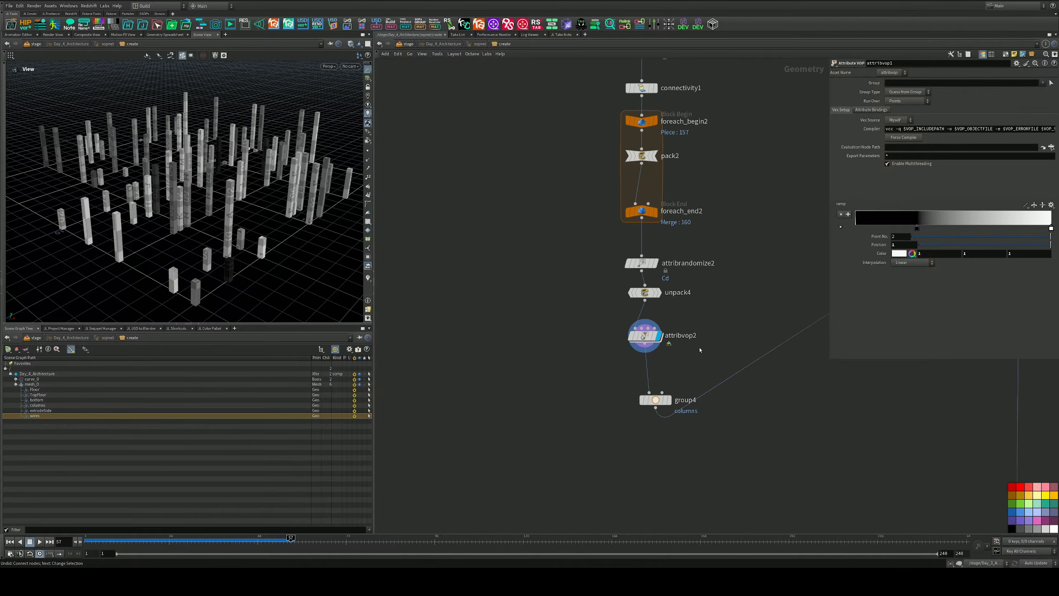
{"action": "scroll", "coordinate": [700, 350], "scroll_direction": "down", "scroll_amount": 2}
{"action": "middle_click_drag", "start_coordinate": [698, 295], "coordinate": [623, 233]}
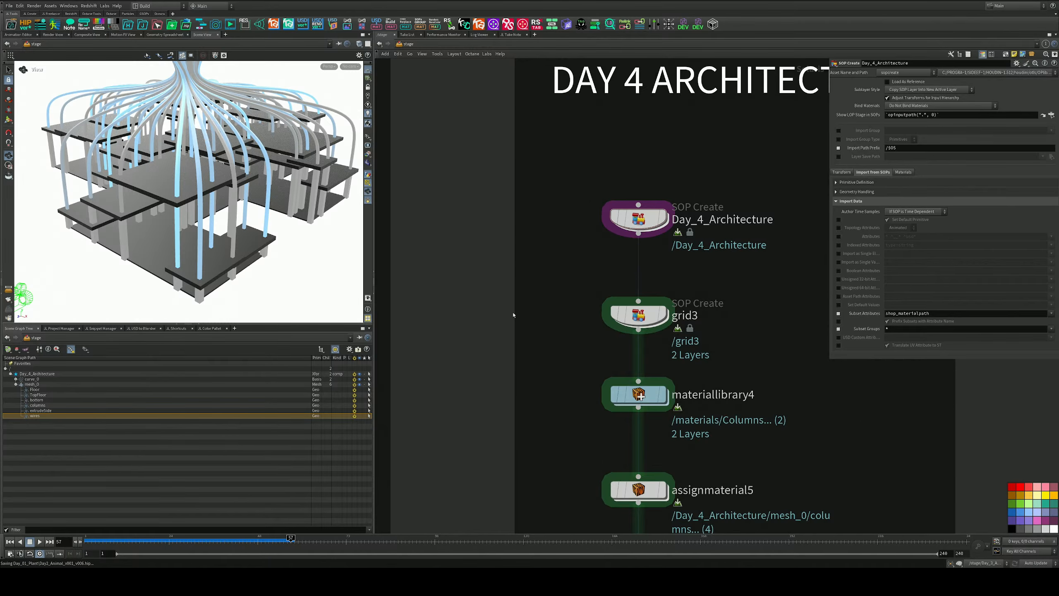
Step: Open the materiallibrary4 node from the stage network
{"action": "mouse_move", "coordinate": [204, 211]}
{"action": "left_mouse_down"}
{"action": "mouse_move", "coordinate": [239, 187]}
{"action": "mouse_move", "coordinate": [277, 179]}
{"action": "mouse_move", "coordinate": [204, 190]}
{"action": "left_mouse_up"}
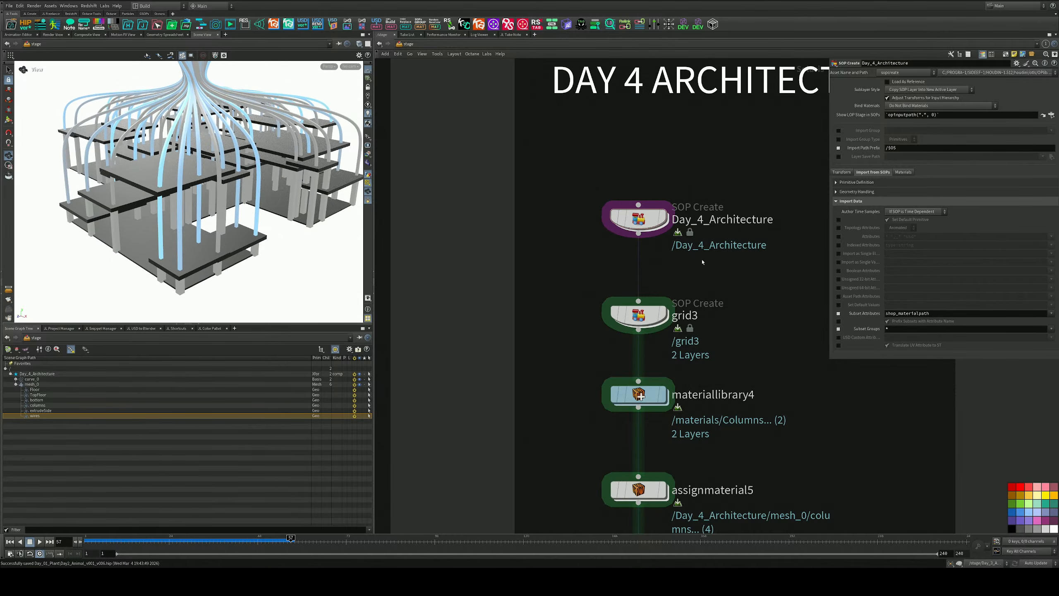
{"action": "middle_click_drag", "start_coordinate": [704, 313], "coordinate": [706, 196]}
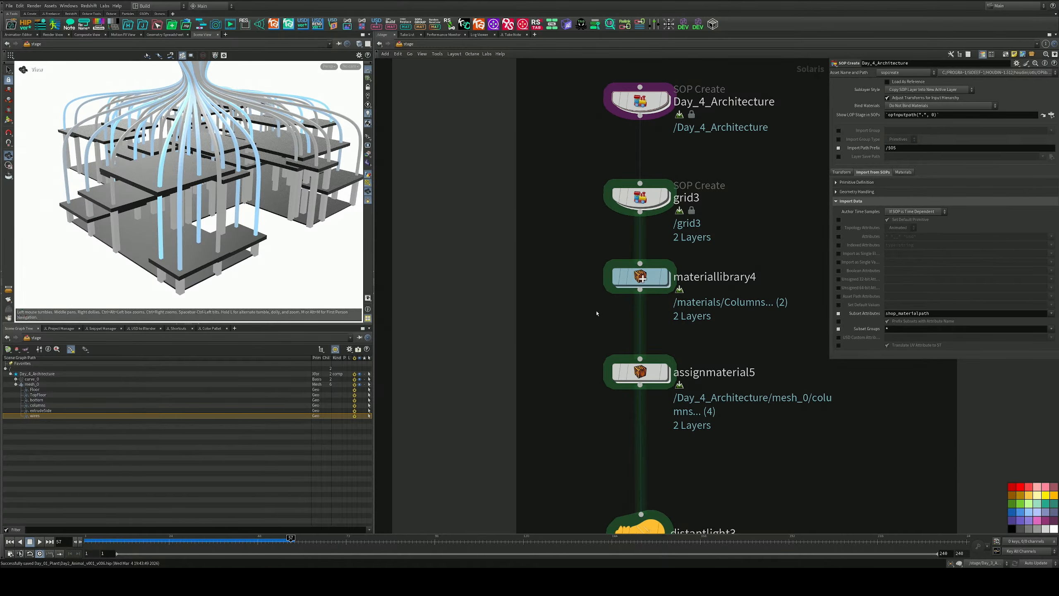
{"action": "mouse_move", "coordinate": [679, 387]}
{"action": "double_click", "coordinate": [637, 279]}
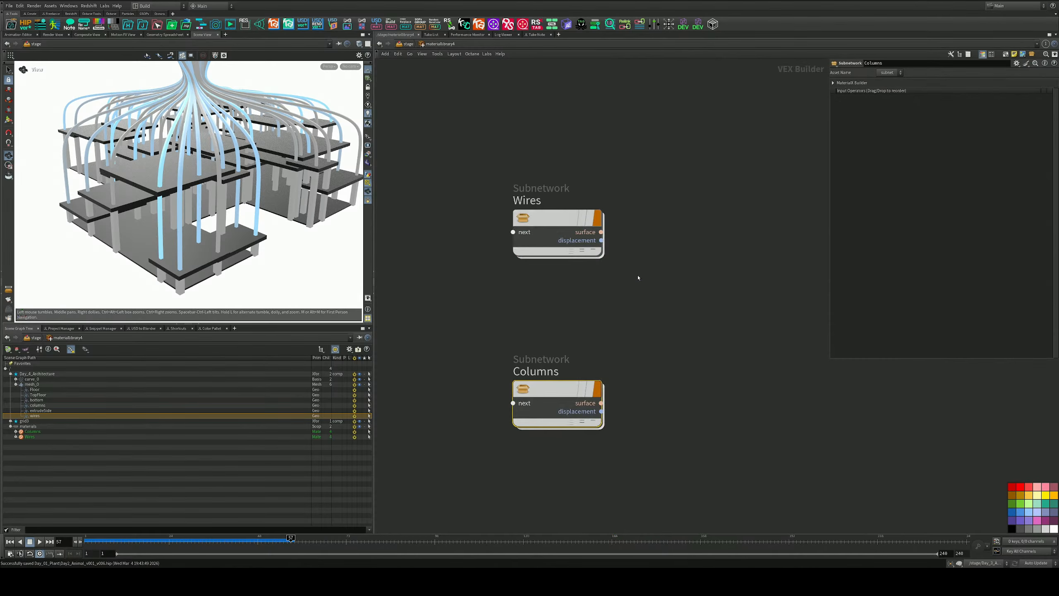
Step: Open the Columns material subnetwork and reposition the mtlxgeompropvalue1 node among the shader nodes
{"action": "double_click", "coordinate": [557, 388]}
{"action": "scroll", "coordinate": [558, 388], "scroll_direction": "down", "scroll_amount": 4}
{"action": "middle_click_drag", "start_coordinate": [537, 371], "coordinate": [575, 354]}
{"action": "scroll", "coordinate": [575, 354], "scroll_direction": "up", "scroll_amount": 4}
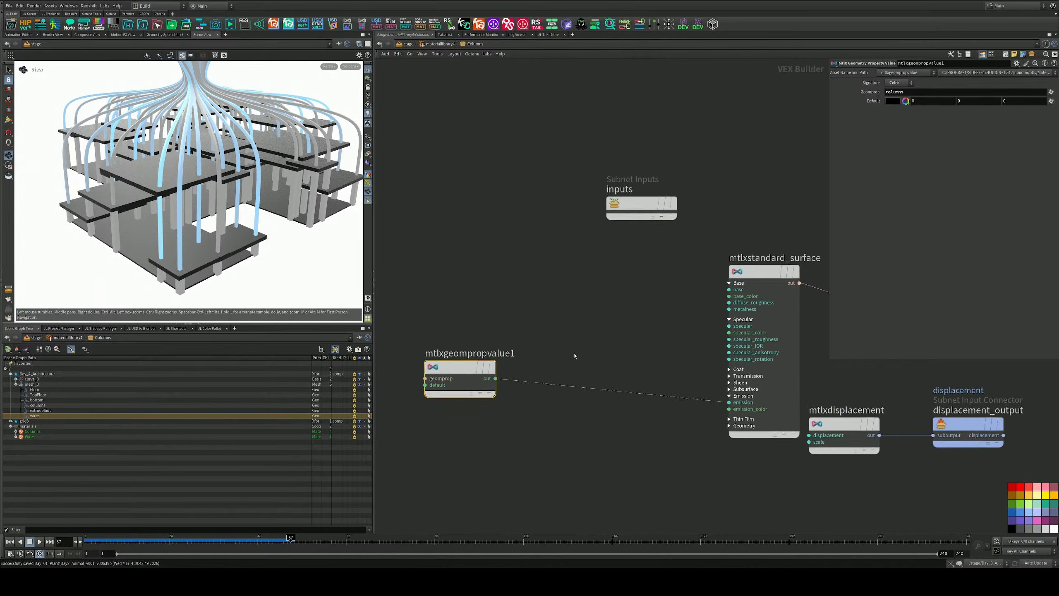
{"action": "left_click_drag", "start_coordinate": [440, 368], "coordinate": [503, 404]}
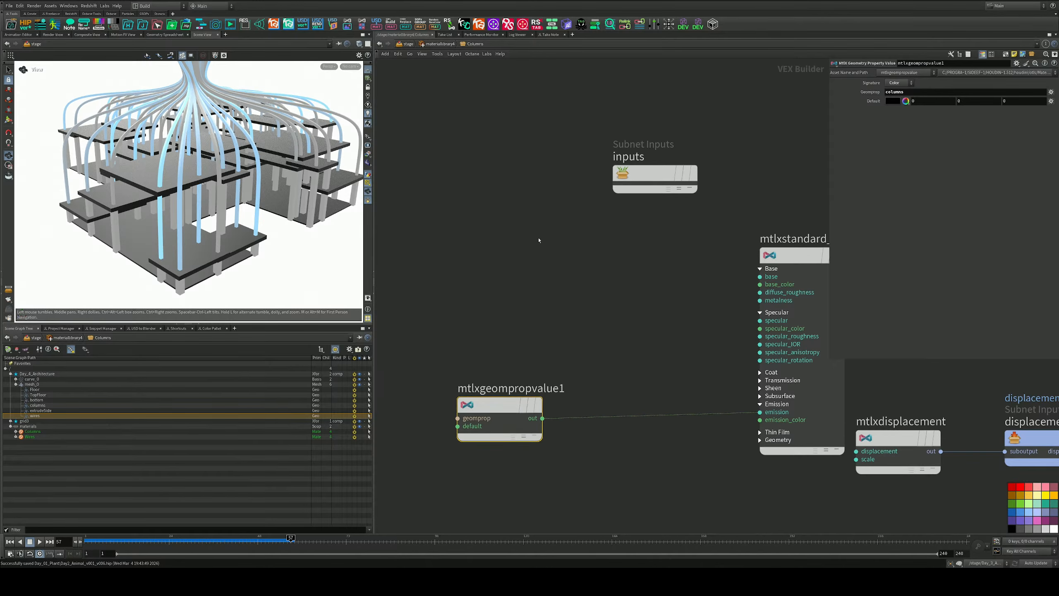
Step: Preview the scene with Karma CPU, orbit around the building, and switch the viewport back to Houdini VK
{"action": "left_click", "coordinate": [329, 67]}
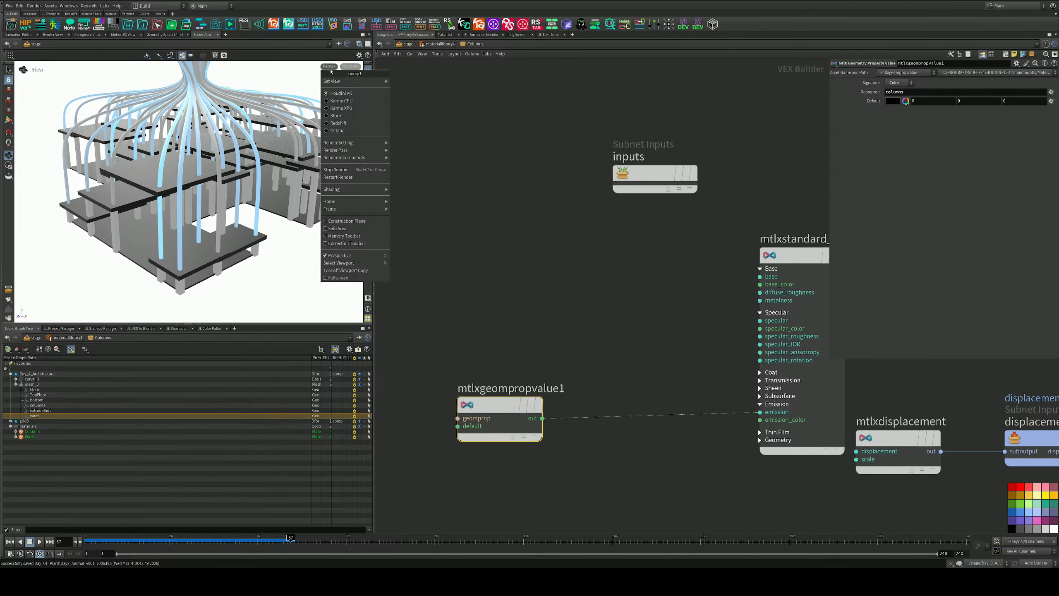
{"action": "left_click", "coordinate": [336, 104]}
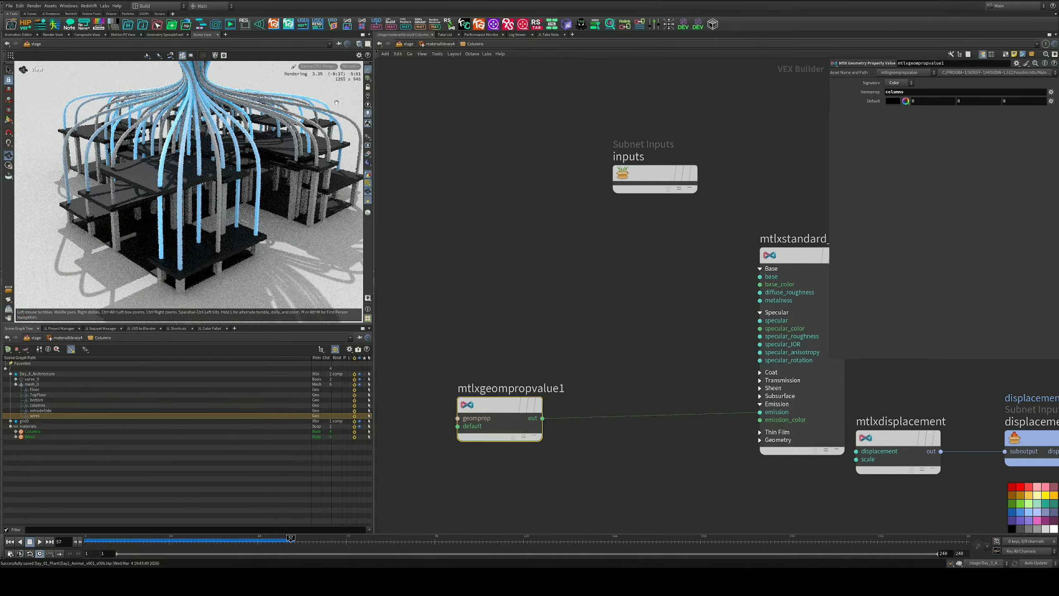
{"action": "left_click_drag", "start_coordinate": [244, 219], "coordinate": [224, 209]}
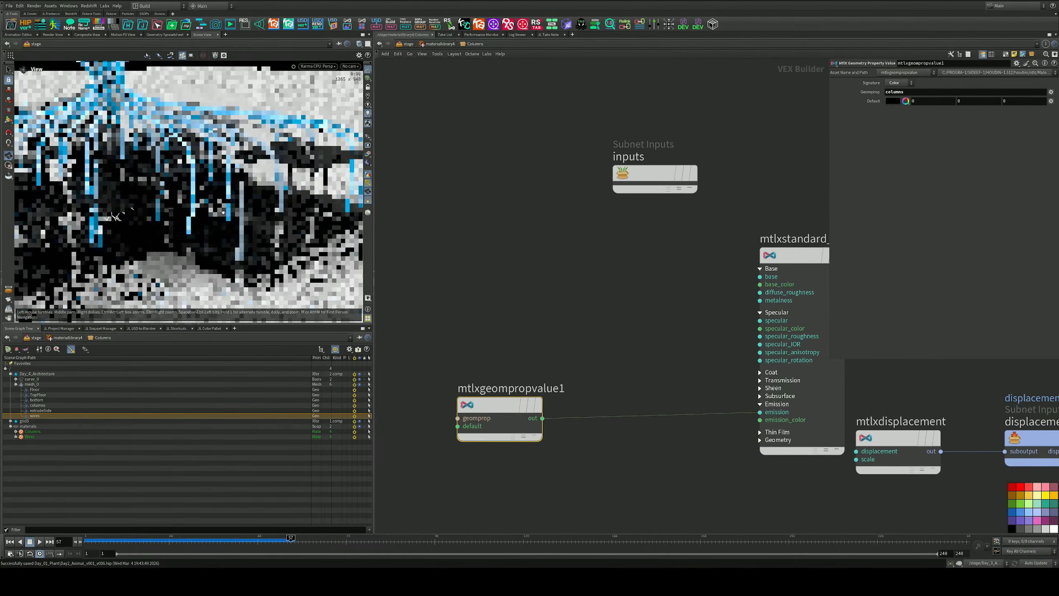
{"action": "left_click", "coordinate": [315, 67]}
{"action": "left_click", "coordinate": [323, 94]}
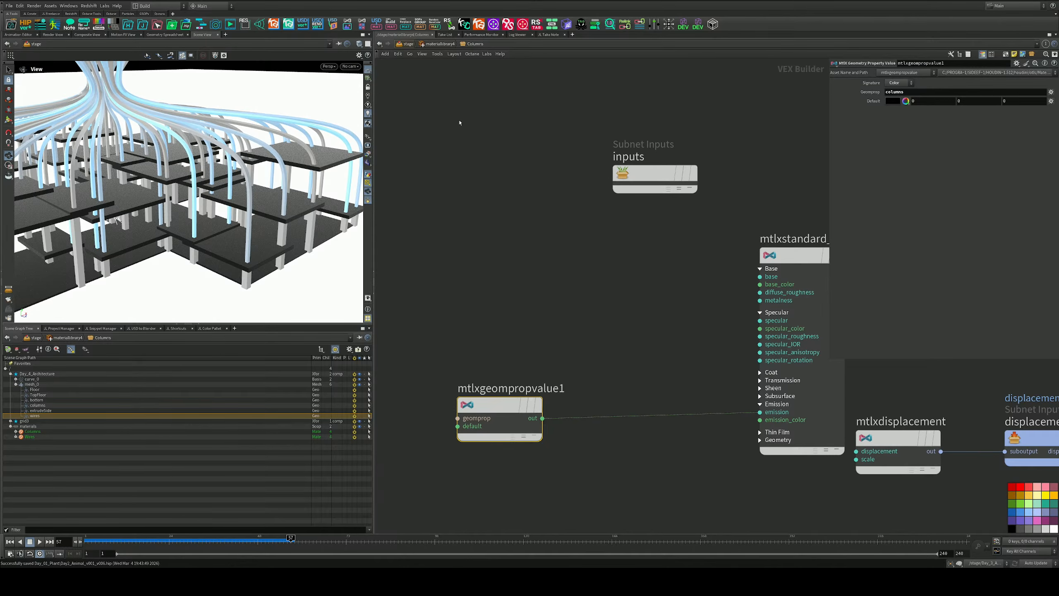
Step: In the stage's assignmaterial5 node, assign /materials/Columns to the mesh_0/columns primitive and display that node's output
{"action": "key", "text": "u"}
{"action": "key", "text": "u"}
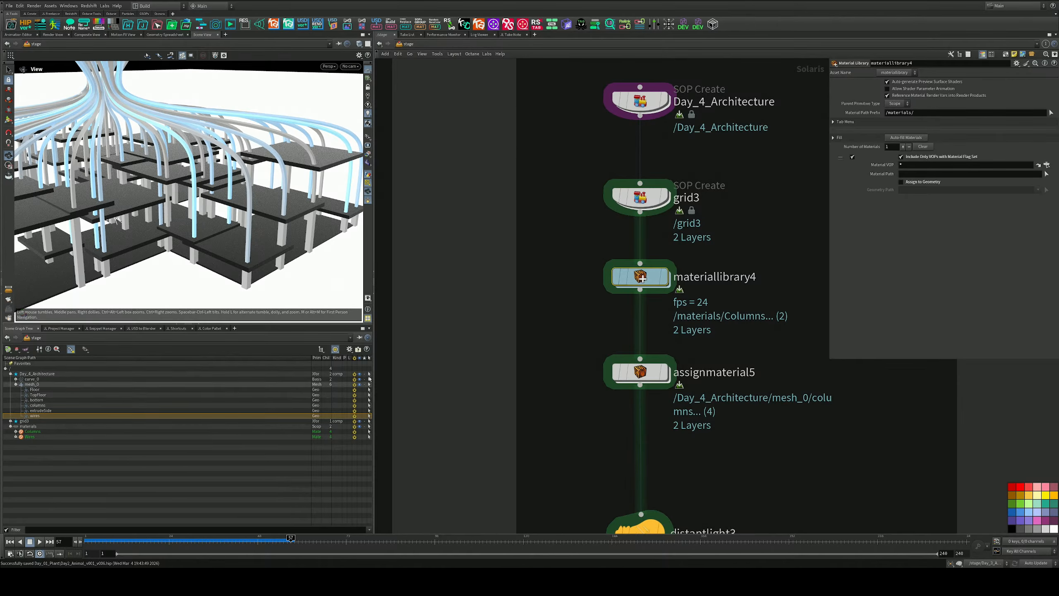
{"action": "left_click", "coordinate": [640, 372]}
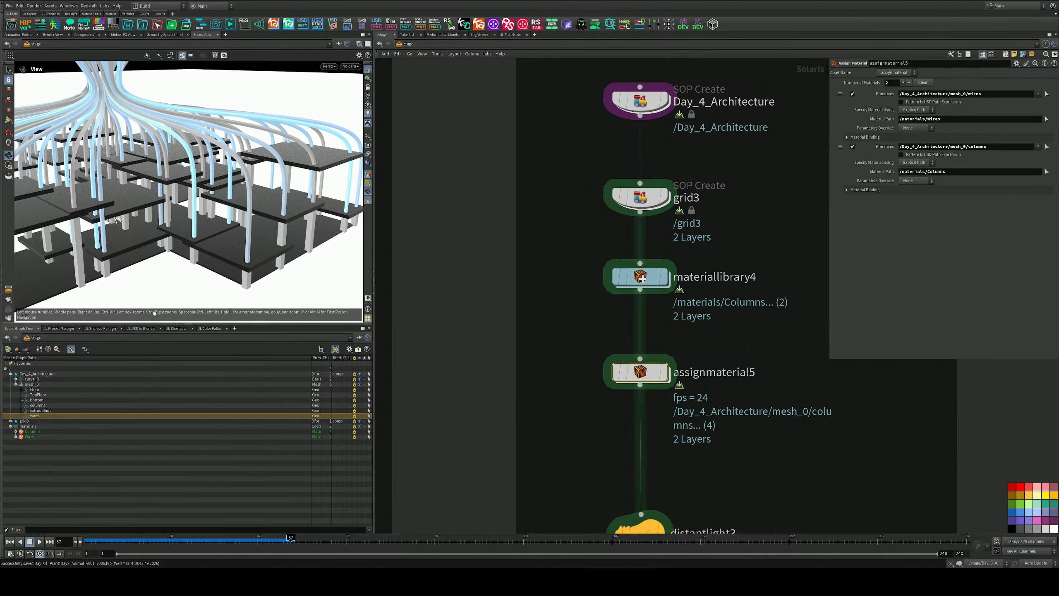
{"action": "left_click_drag", "start_coordinate": [39, 405], "coordinate": [995, 147]}
{"action": "left_click", "coordinate": [1046, 171]}
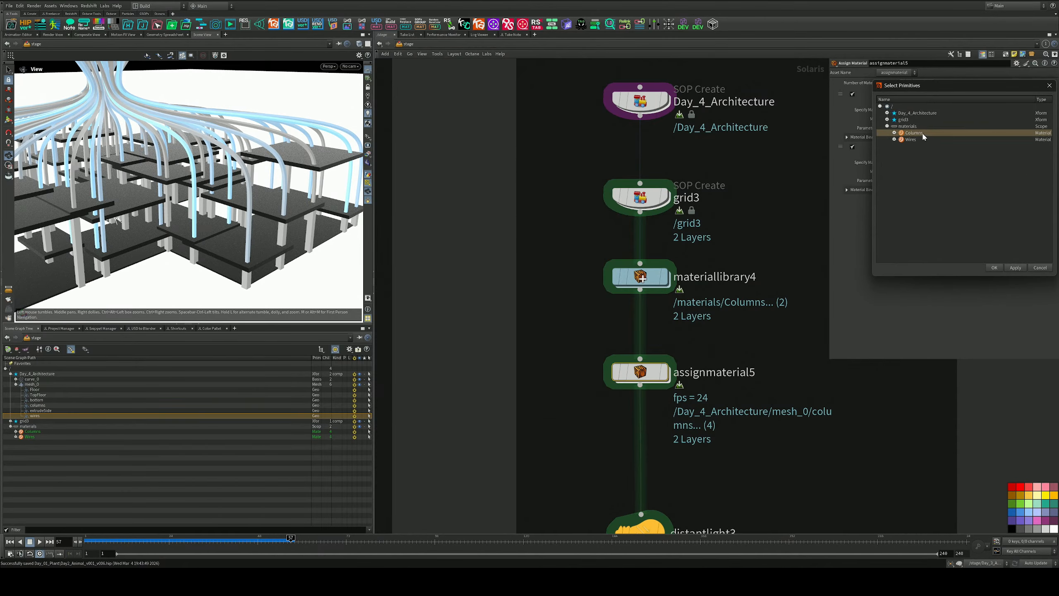
{"action": "left_click", "coordinate": [995, 269]}
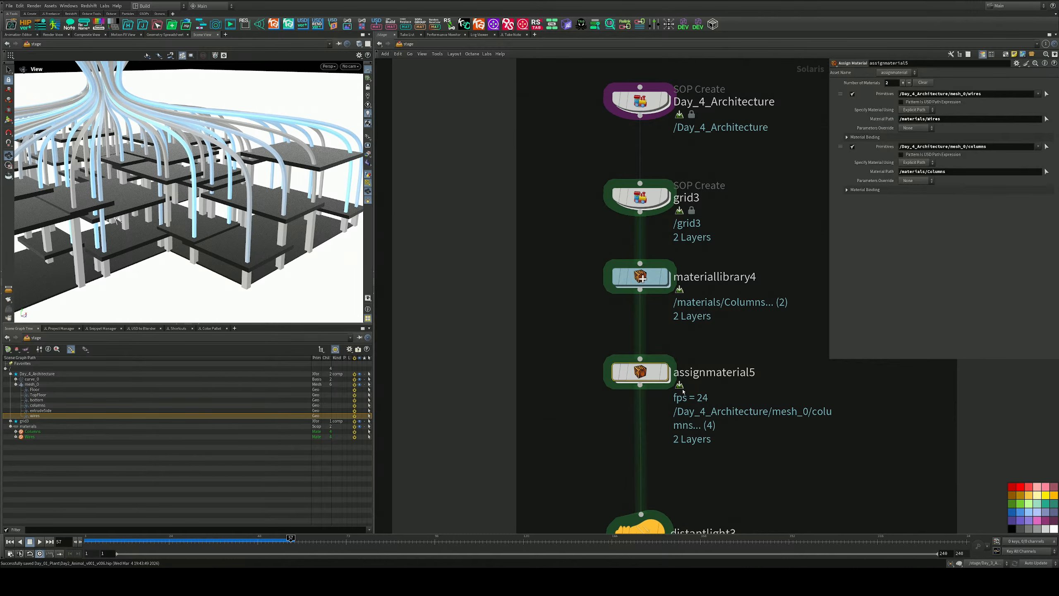
{"action": "left_click", "coordinate": [664, 371]}
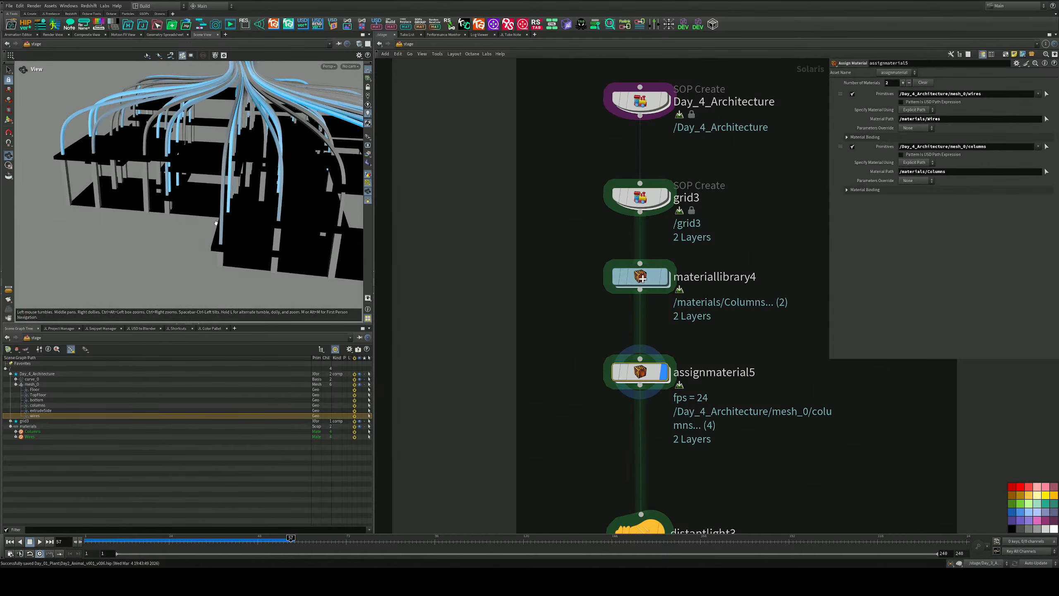
{"action": "left_click_drag", "start_coordinate": [216, 223], "coordinate": [251, 216]}
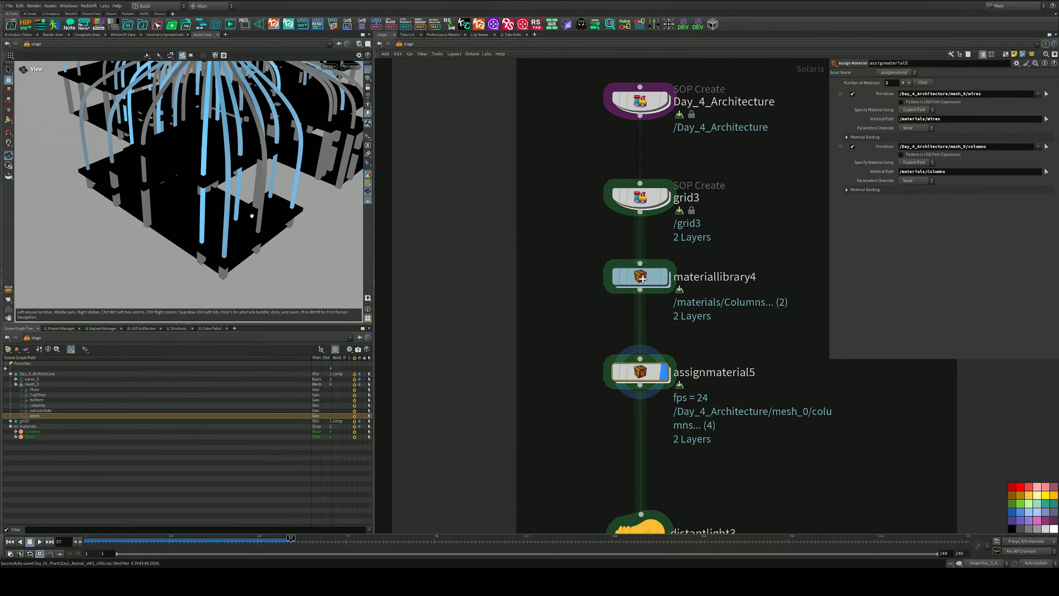
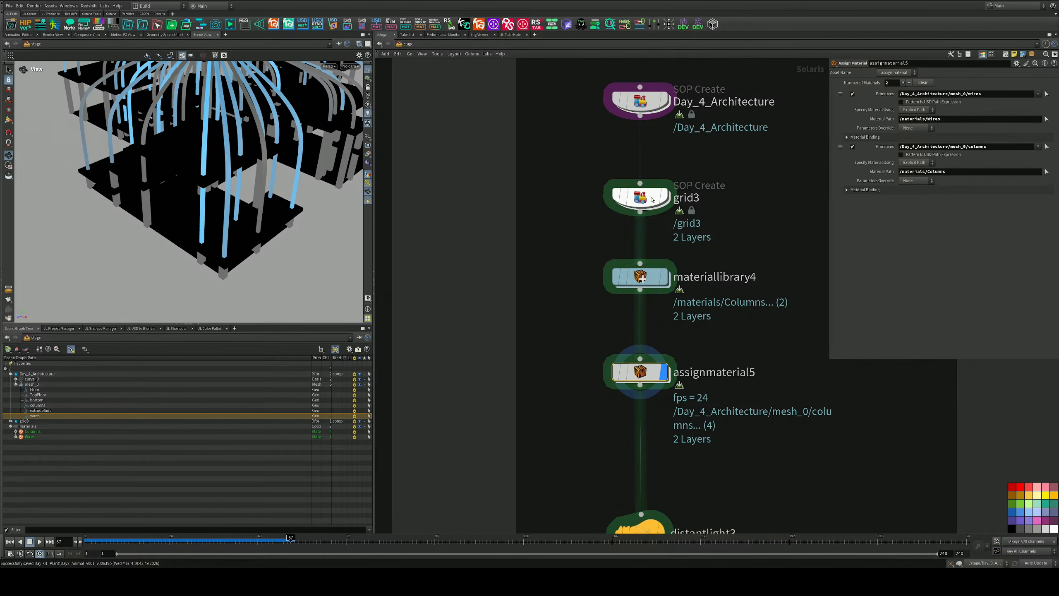
Step: Check the geometry property name on mtlxgeompropvalue1 inside materiallibrary4's Columns material
{"action": "double_click", "coordinate": [647, 277]}
{"action": "key", "text": "f"}
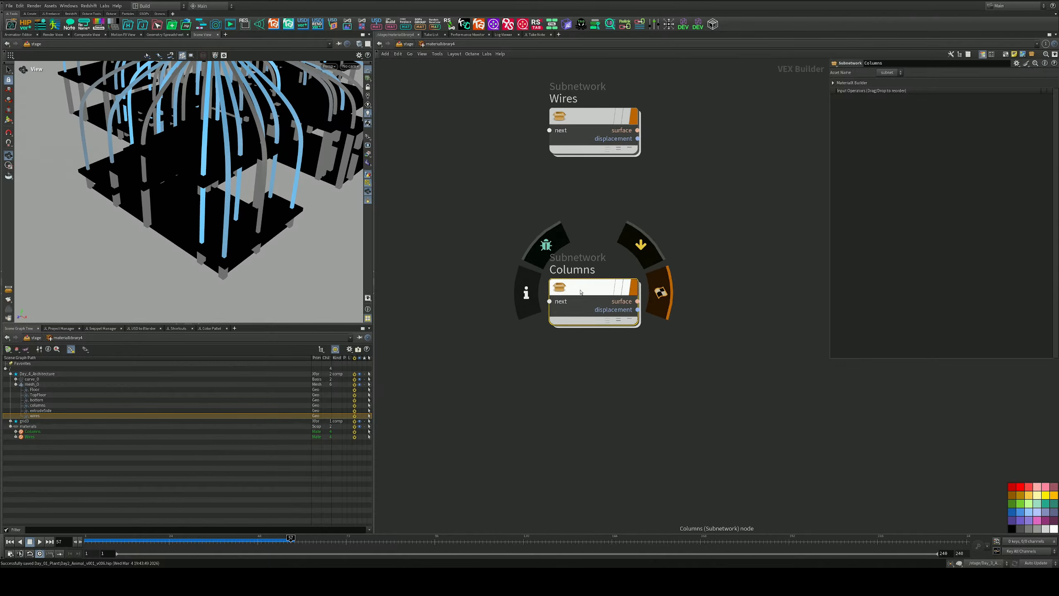
{"action": "double_click", "coordinate": [581, 295]}
{"action": "middle_click_drag", "start_coordinate": [610, 342], "coordinate": [568, 303]}
{"action": "scroll", "coordinate": [568, 303], "scroll_direction": "up", "scroll_amount": 1}
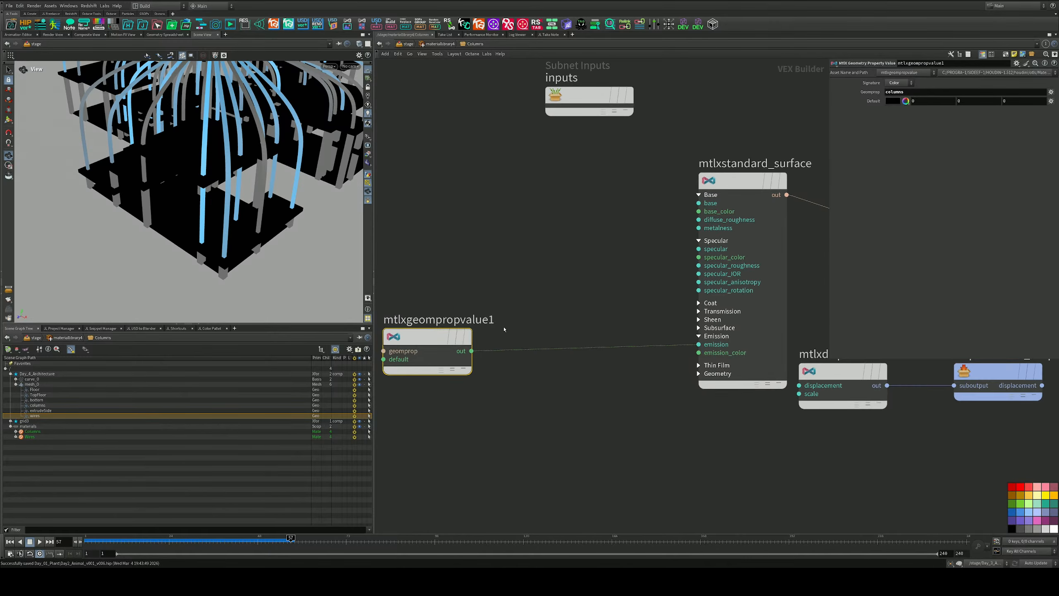
{"action": "middle_click_drag", "start_coordinate": [504, 329], "coordinate": [605, 327]}
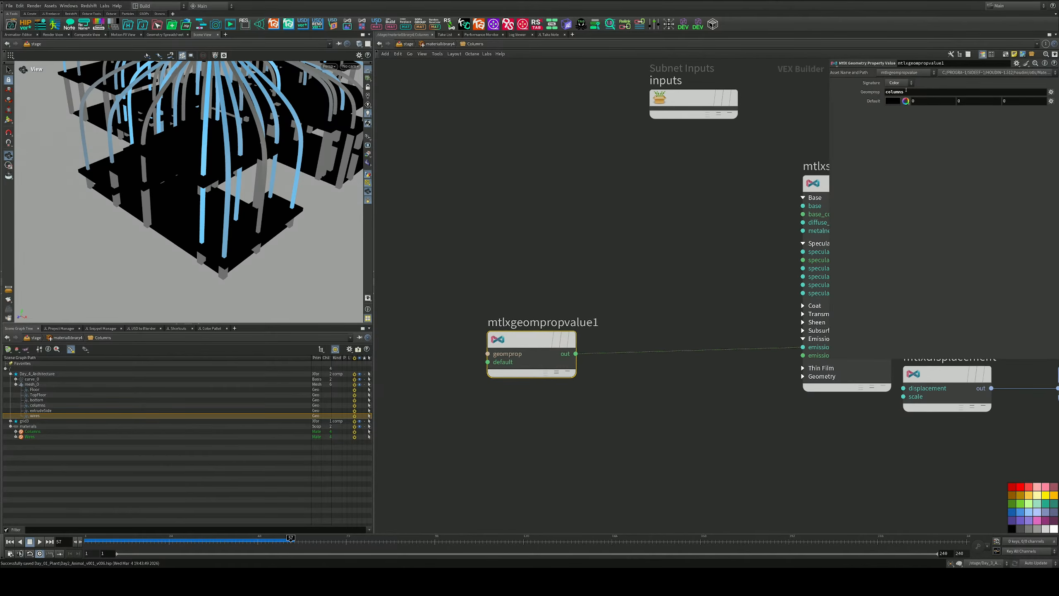
{"action": "double_click", "coordinate": [906, 91]}
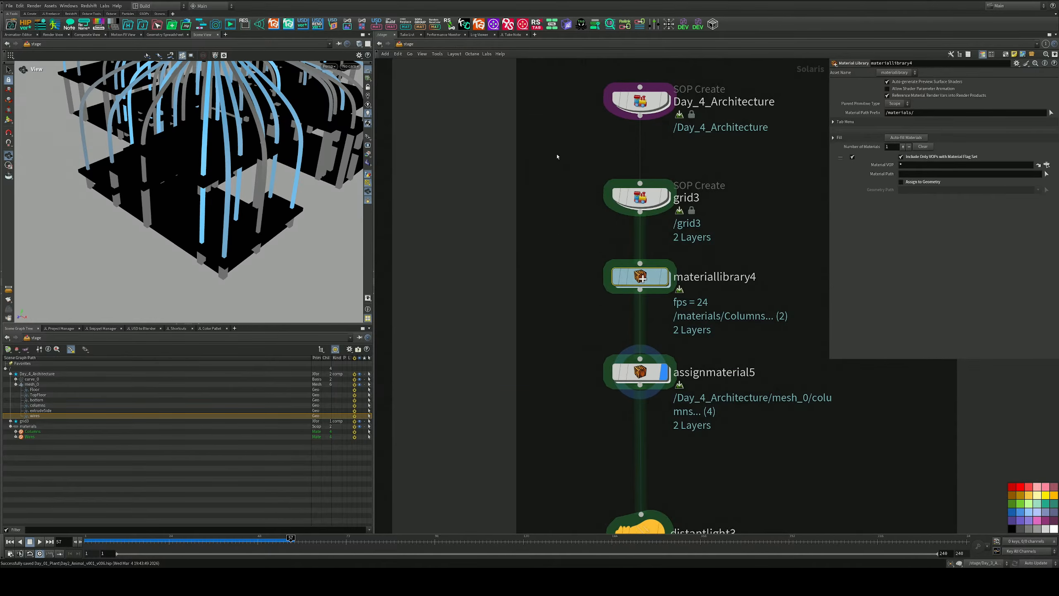
Step: Open the Day_4_Architecture geometry network and display the output of the columns group node, group4
{"action": "middle_click_drag", "start_coordinate": [559, 156], "coordinate": [561, 261]}
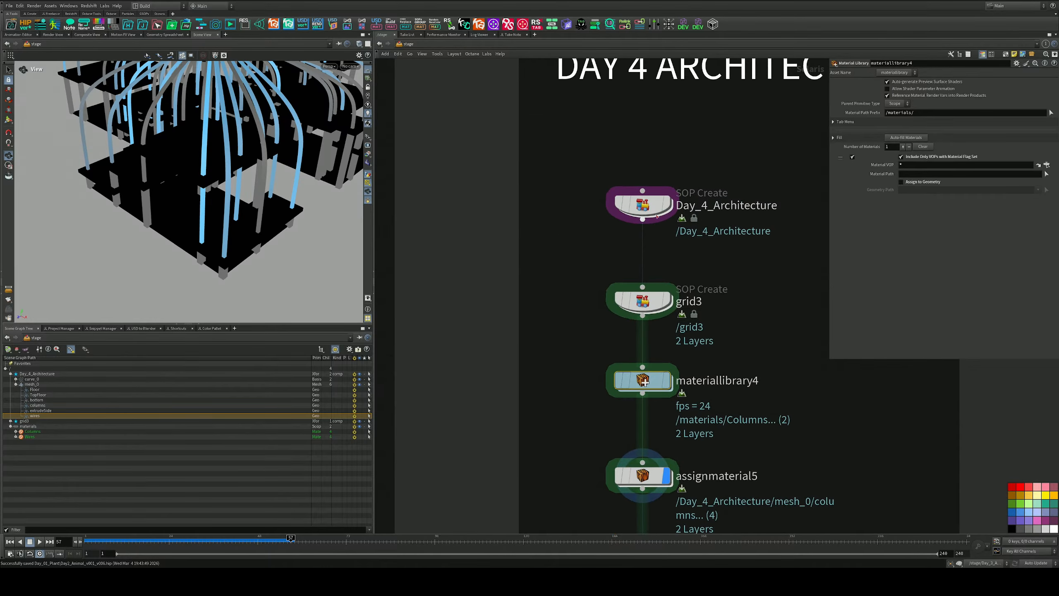
{"action": "double_click", "coordinate": [641, 206]}
{"action": "scroll", "coordinate": [577, 263], "scroll_direction": "up", "scroll_amount": 3}
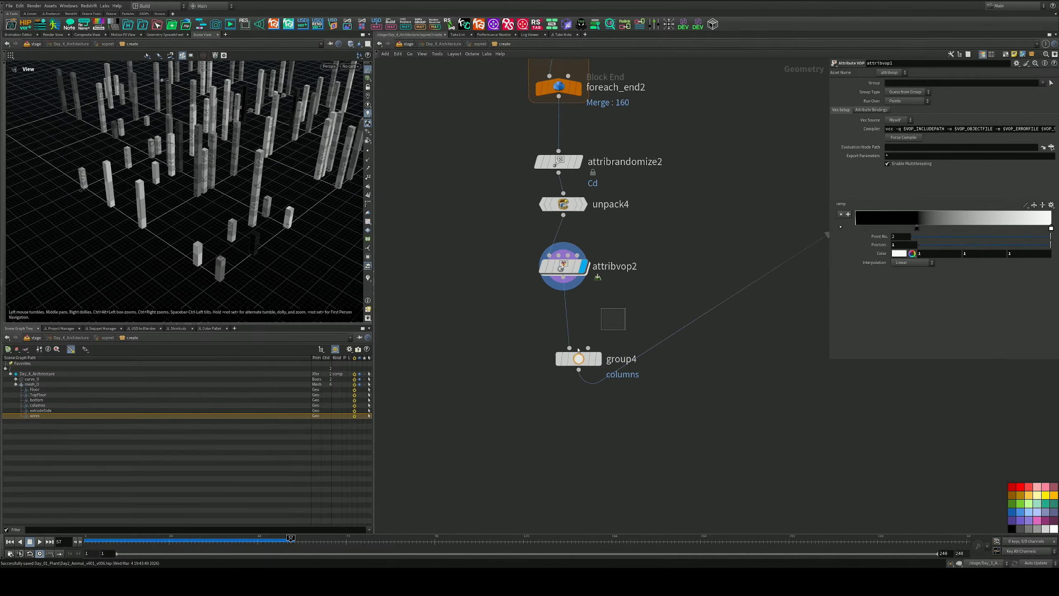
{"action": "left_click", "coordinate": [596, 360]}
{"action": "key", "text": "h"}
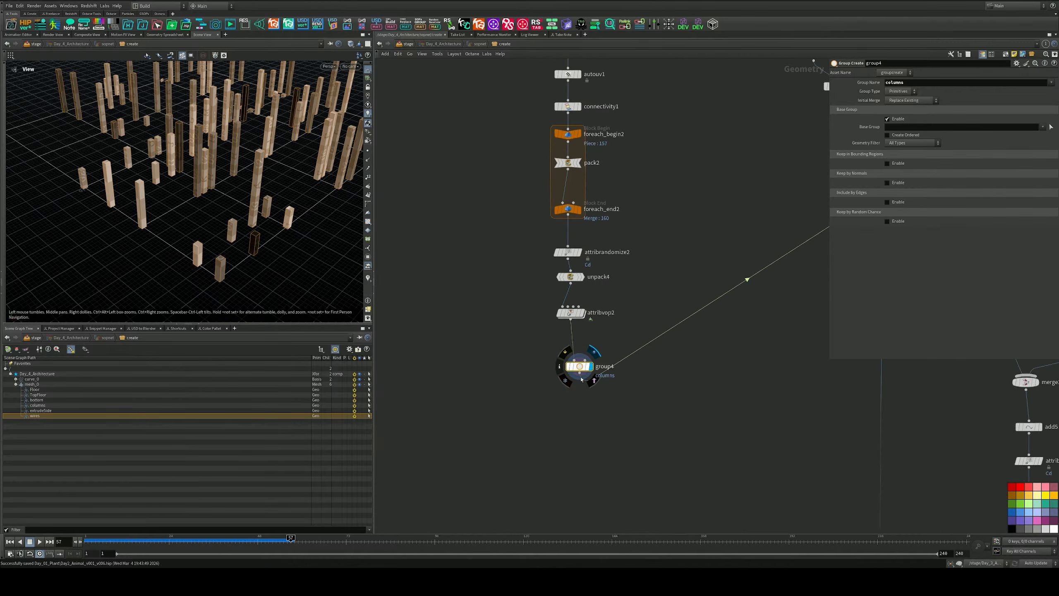
Step: Pull the color1 node off the wire below merge2 so it no longer overrides the merged geometry's colour
{"action": "scroll", "coordinate": [651, 378], "scroll_direction": "up", "scroll_amount": 4}
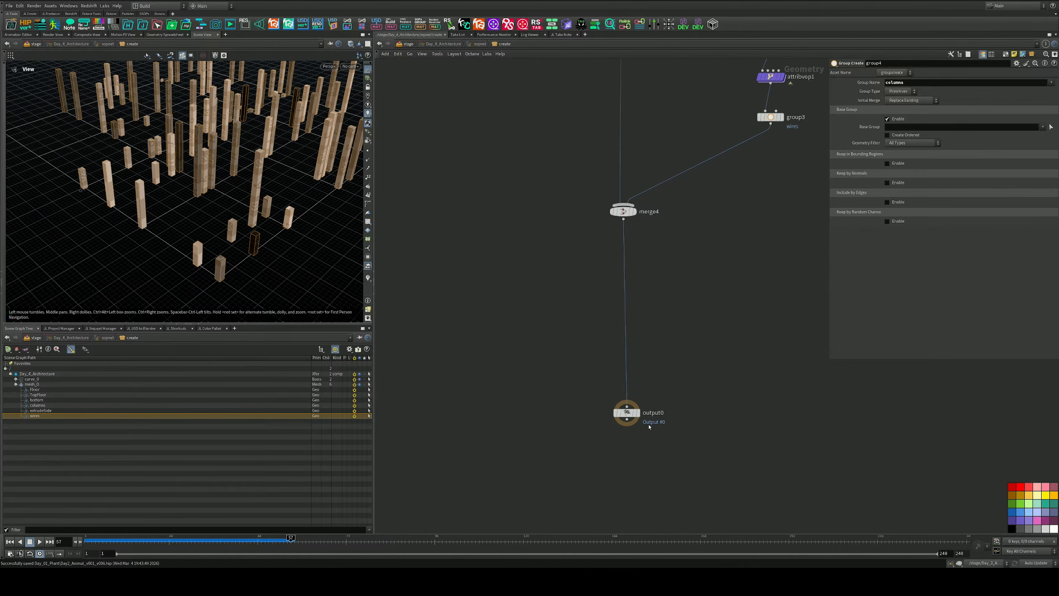
{"action": "scroll", "coordinate": [501, 262], "scroll_direction": "down", "scroll_amount": 4}
{"action": "middle_click_drag", "start_coordinate": [496, 233], "coordinate": [614, 517]}
{"action": "scroll", "coordinate": [580, 335], "scroll_direction": "up", "scroll_amount": 4}
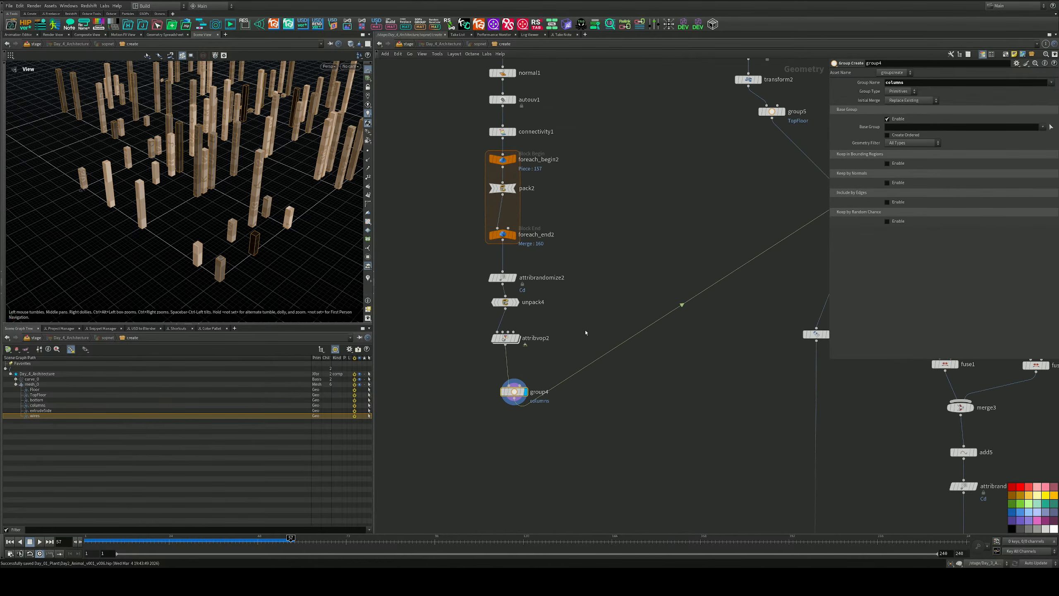
{"action": "scroll", "coordinate": [585, 333], "scroll_direction": "down", "scroll_amount": 4}
{"action": "scroll", "coordinate": [705, 330], "scroll_direction": "up", "scroll_amount": 4}
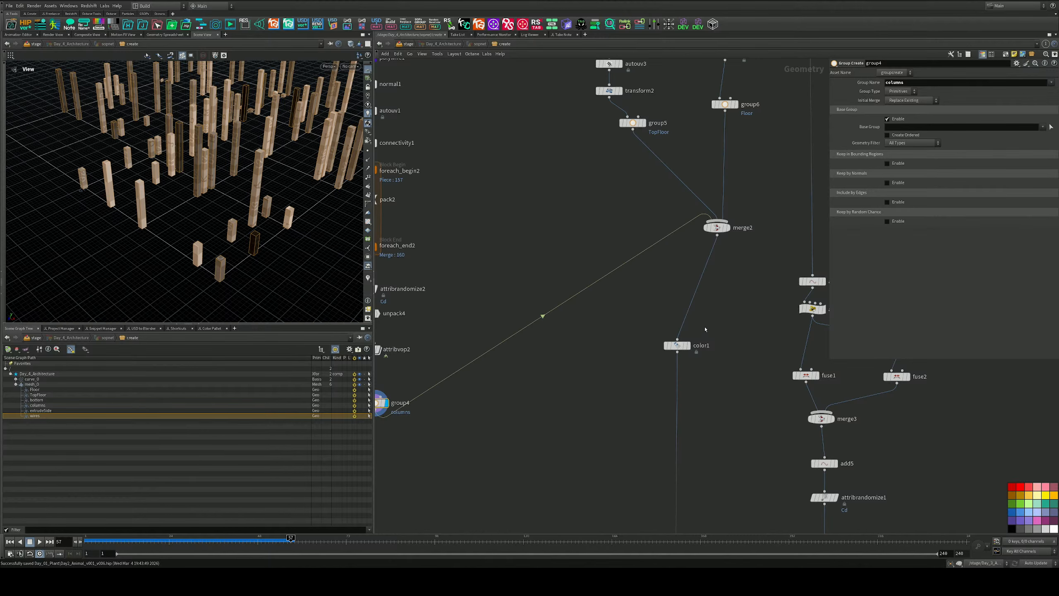
{"action": "left_click", "coordinate": [677, 346]}
{"action": "scroll", "coordinate": [682, 353], "scroll_direction": "up", "scroll_amount": 3}
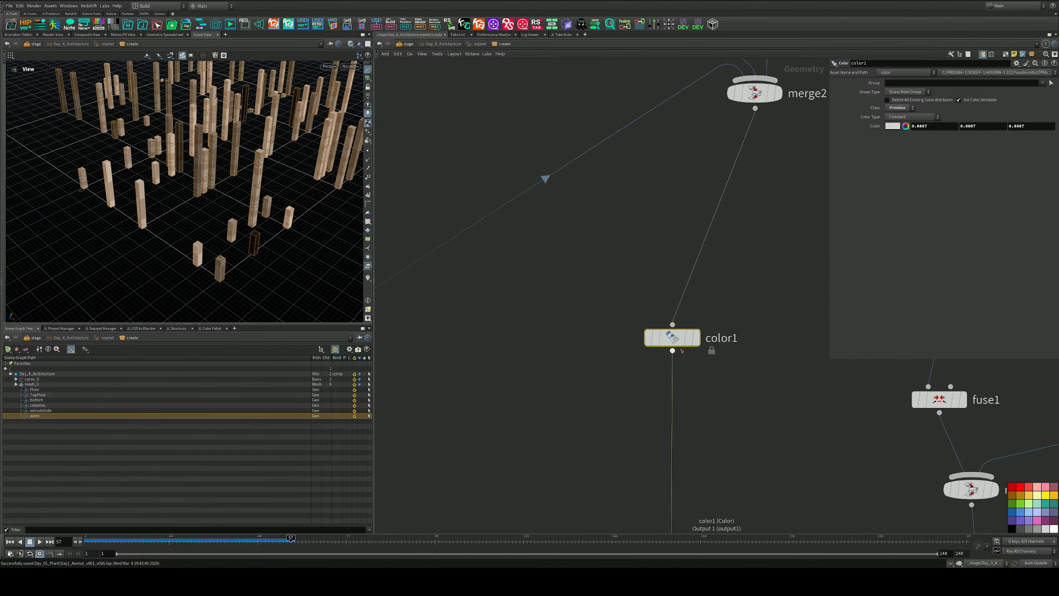
{"action": "left_click_drag", "start_coordinate": [681, 342], "coordinate": [568, 353]}
{"action": "scroll", "coordinate": [611, 328], "scroll_direction": "down", "scroll_amount": 6}
{"action": "middle_click_drag", "start_coordinate": [597, 382], "coordinate": [631, 219]}
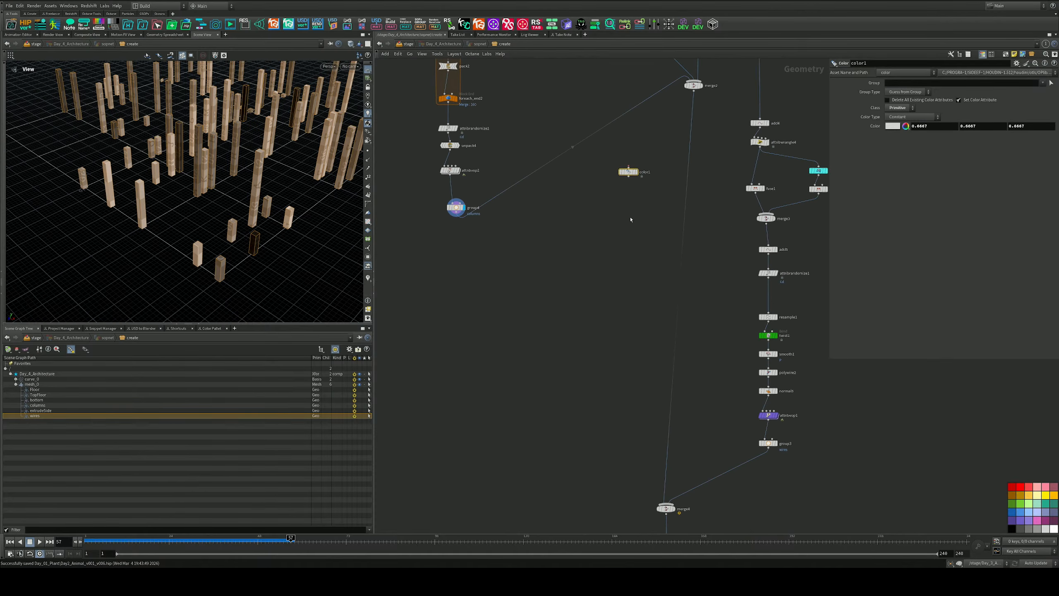
Step: Return to the stage, inspect the building with a Karma CPU preview, and restore the Houdini VK viewport
{"action": "key", "text": "u"}
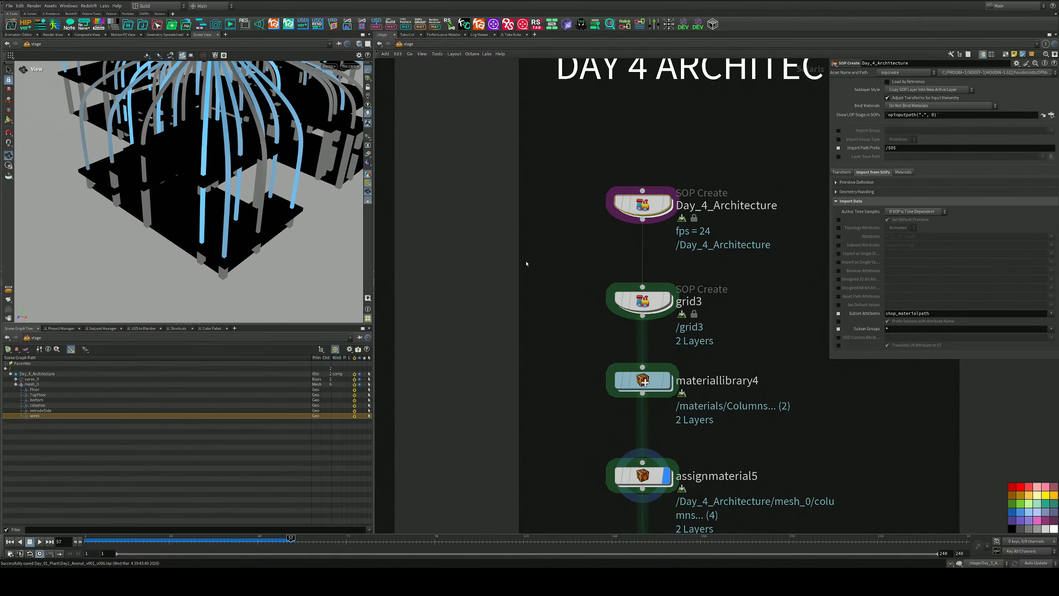
{"action": "left_click_drag", "start_coordinate": [184, 200], "coordinate": [239, 176]}
{"action": "left_click_drag", "start_coordinate": [160, 178], "coordinate": [170, 184]}
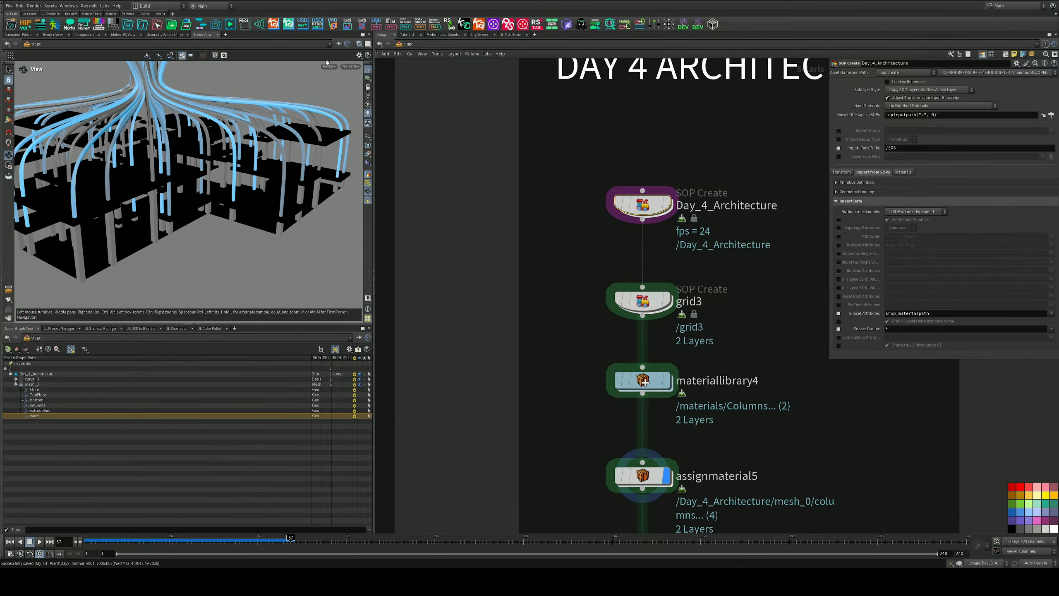
{"action": "left_click", "coordinate": [329, 66]}
{"action": "left_click", "coordinate": [332, 100]}
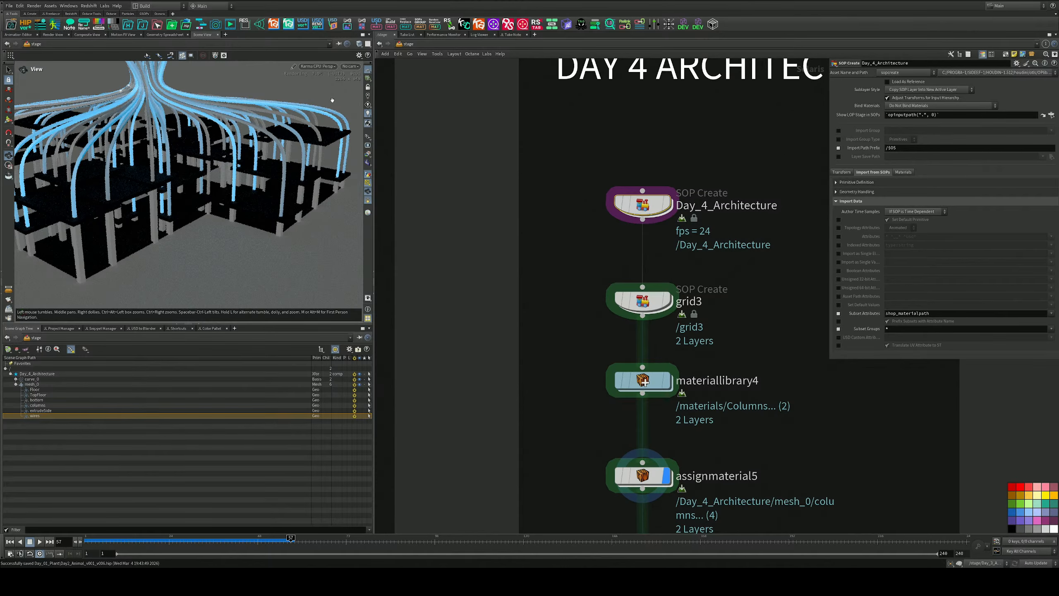
{"action": "left_click", "coordinate": [324, 67]}
{"action": "left_click", "coordinate": [317, 81]}
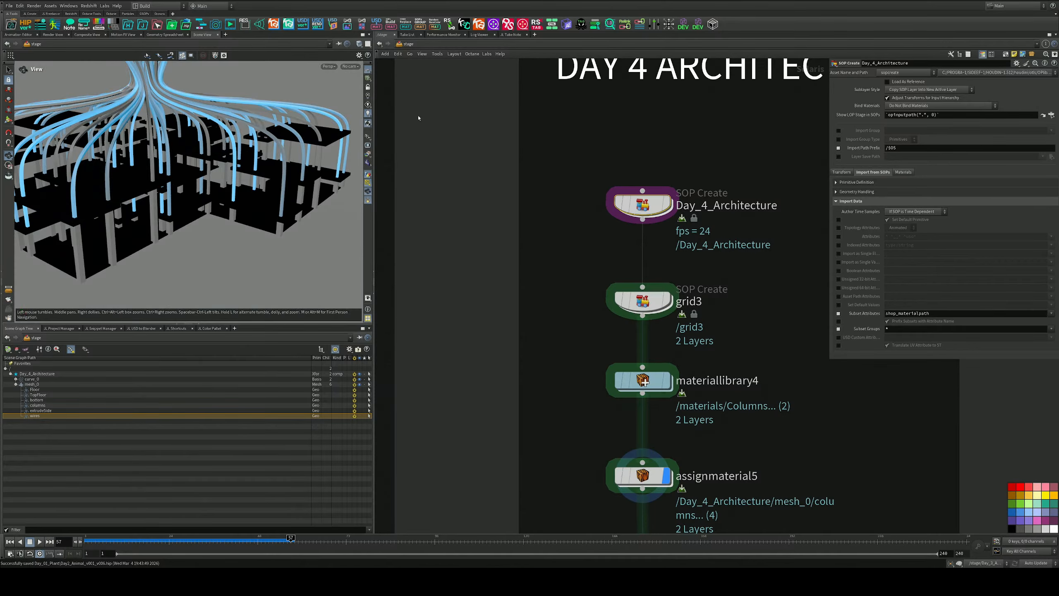
Step: Reopen the Day_4_Architecture geometry network and display merge2 to view the columns together with the floors
{"action": "double_click", "coordinate": [644, 205]}
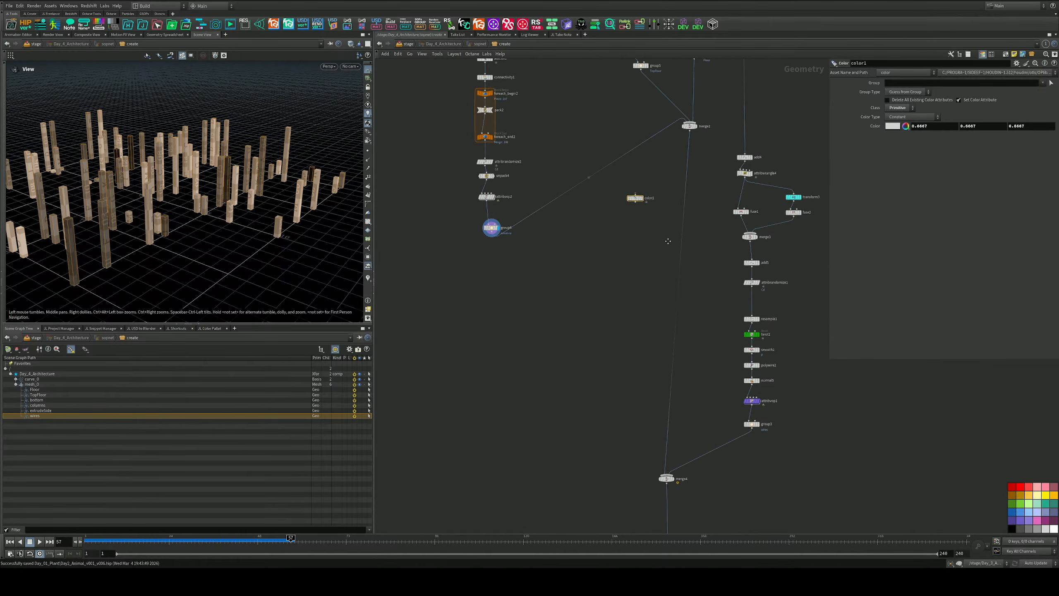
{"action": "scroll", "coordinate": [676, 218], "scroll_direction": "up", "scroll_amount": 2}
{"action": "middle_click_drag", "start_coordinate": [655, 237], "coordinate": [555, 297]}
{"action": "left_click", "coordinate": [633, 222]}
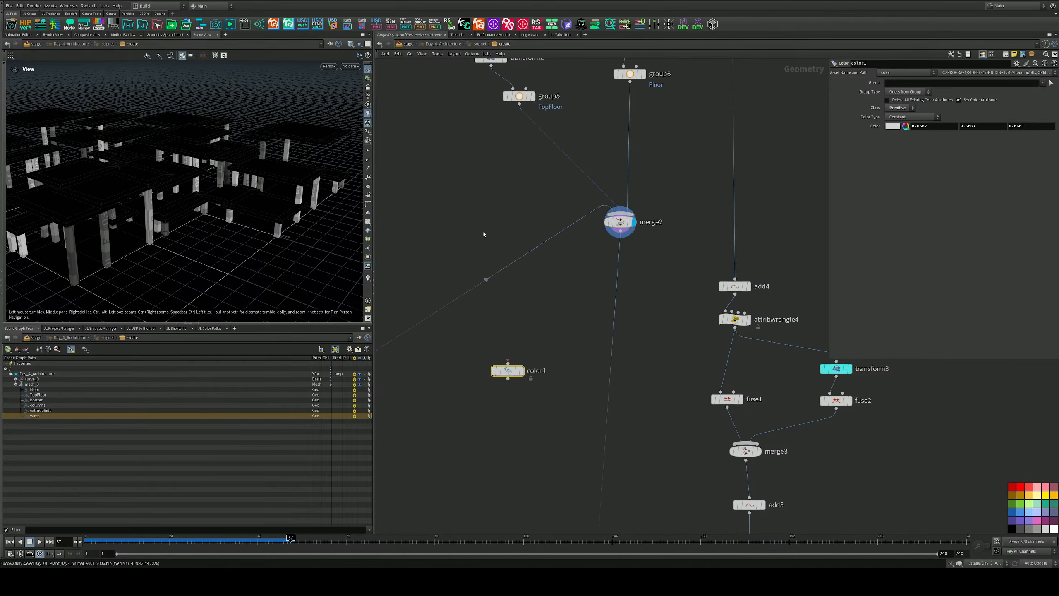
{"action": "left_click_drag", "start_coordinate": [182, 247], "coordinate": [288, 208]}
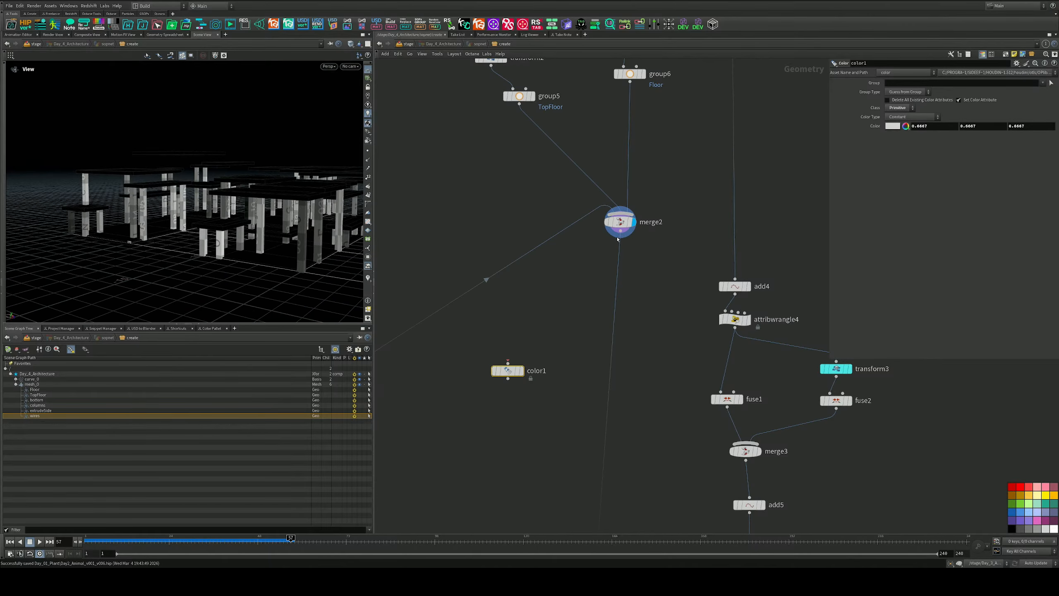
Step: Move the black and white stops of attribvop2's ramp close together near the middle for a sharp black-to-white transition
{"action": "middle_click_drag", "start_coordinate": [462, 210], "coordinate": [631, 206]}
{"action": "middle_click_drag", "start_coordinate": [575, 232], "coordinate": [741, 197]}
{"action": "left_click", "coordinate": [549, 329]}
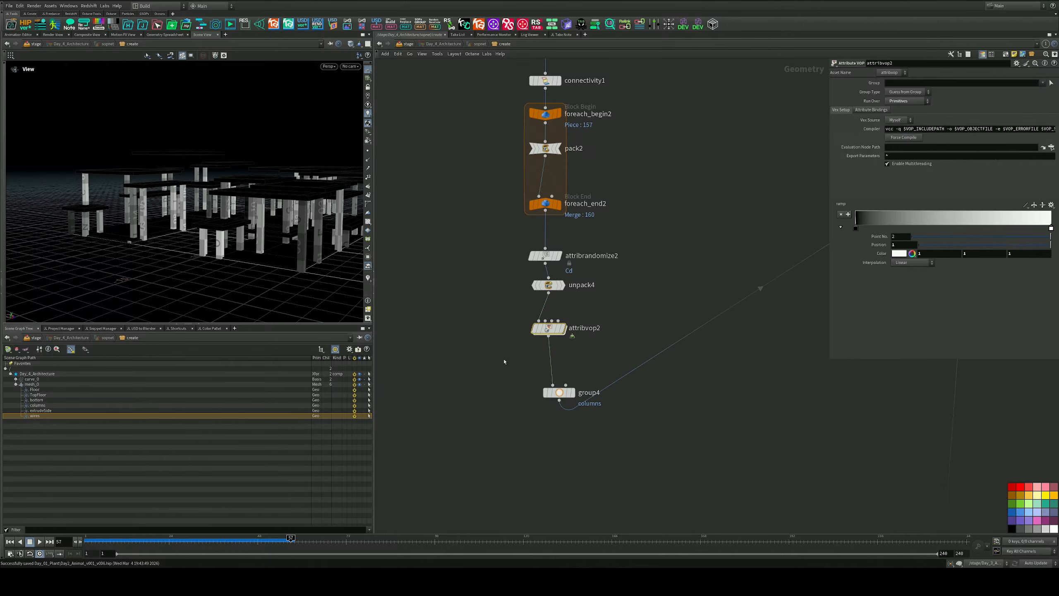
{"action": "left_click_drag", "start_coordinate": [1051, 228], "coordinate": [960, 228]}
{"action": "left_click_drag", "start_coordinate": [856, 229], "coordinate": [948, 226]}
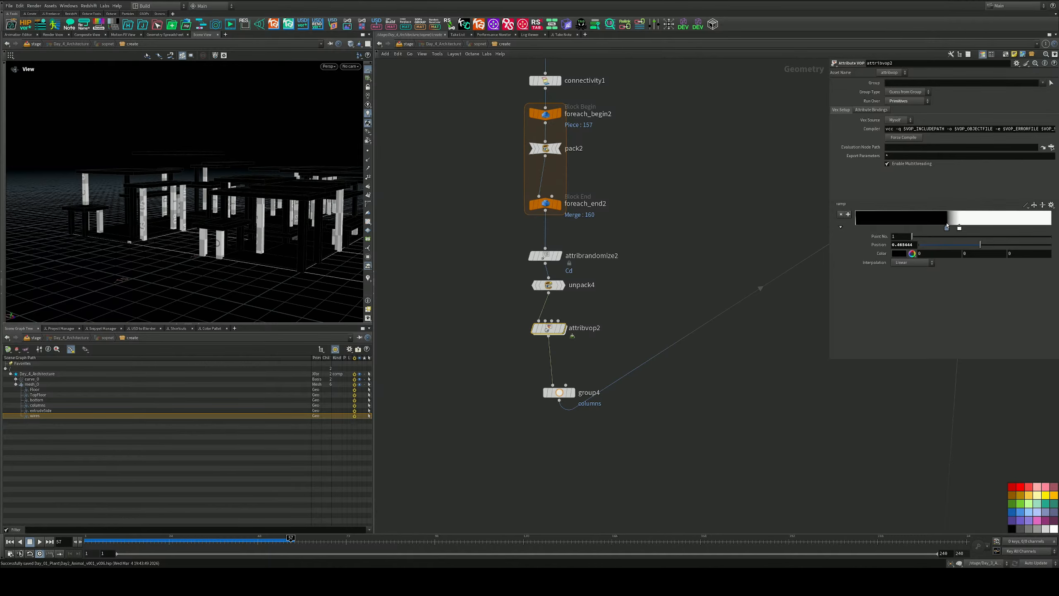
{"action": "scroll", "coordinate": [675, 175], "scroll_direction": "down", "scroll_amount": 3}
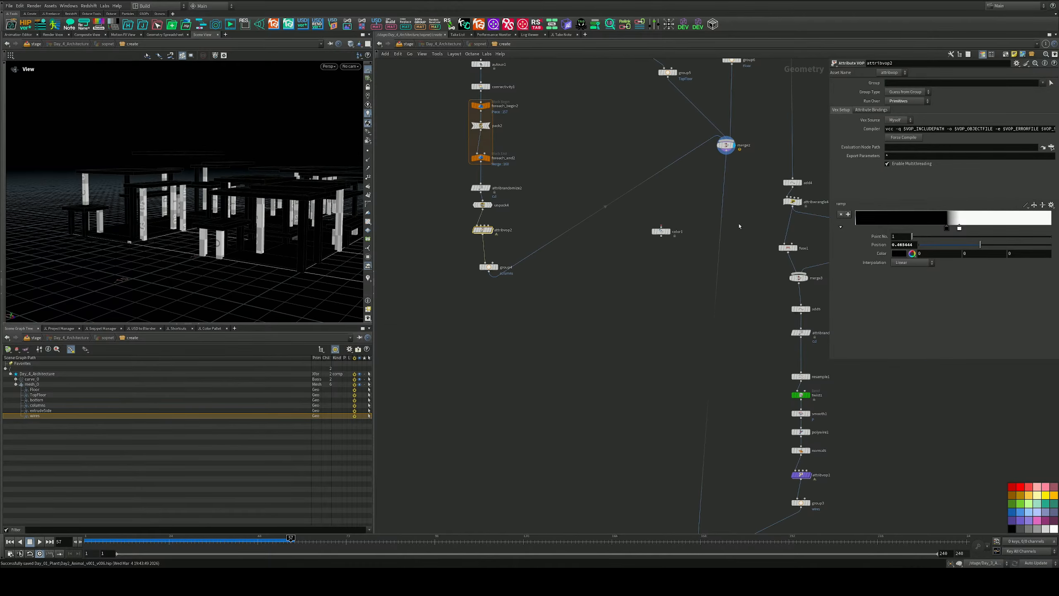
Step: Duplicate attribvop2 from the columns branch and insert the copy between the TopFloor group5 node and merge2
{"action": "middle_click_drag", "start_coordinate": [740, 226], "coordinate": [704, 163]}
{"action": "scroll", "coordinate": [703, 164], "scroll_direction": "down", "scroll_amount": 2}
{"action": "middle_click_drag", "start_coordinate": [612, 118], "coordinate": [595, 291]}
{"action": "scroll", "coordinate": [616, 265], "scroll_direction": "up", "scroll_amount": 3}
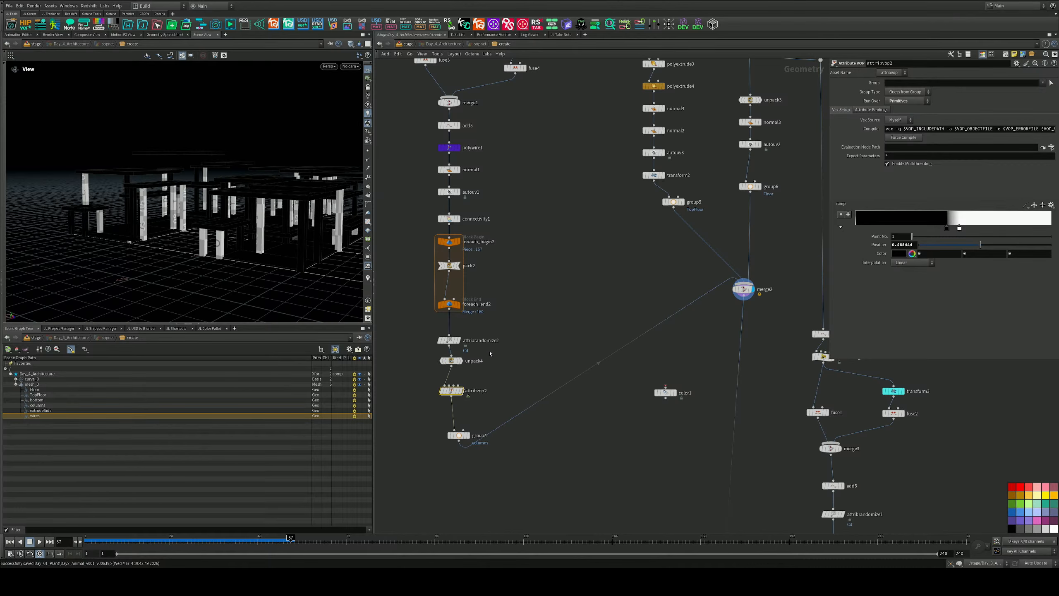
{"action": "left_click_drag", "start_coordinate": [454, 390], "coordinate": [708, 234], "text": "alt"}
{"action": "middle_click_drag", "start_coordinate": [669, 272], "coordinate": [607, 336]}
{"action": "scroll", "coordinate": [607, 336], "scroll_direction": "up", "scroll_amount": 2}
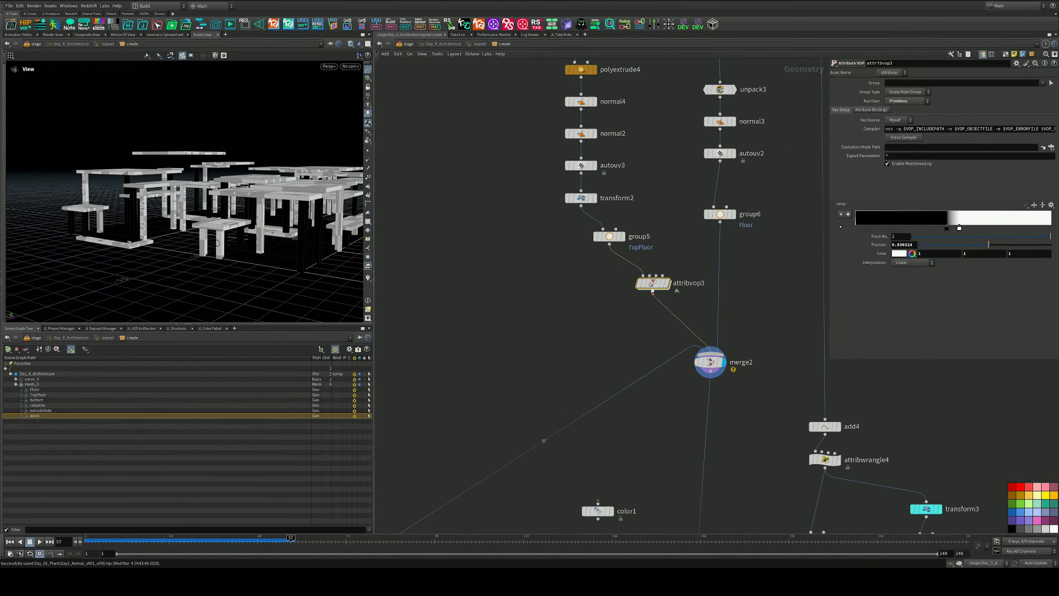
{"action": "scroll", "coordinate": [653, 294], "scroll_direction": "up", "scroll_amount": 1}
{"action": "left_click_drag", "start_coordinate": [655, 284], "coordinate": [646, 313]}
Step: Duplicate the columns' Cd attribrandomize2 node and insert the copy between group5 and attribvop3 in the TopFloor branch
{"action": "middle_click_drag", "start_coordinate": [585, 351], "coordinate": [818, 303]}
{"action": "scroll", "coordinate": [733, 334], "scroll_direction": "down", "scroll_amount": 1}
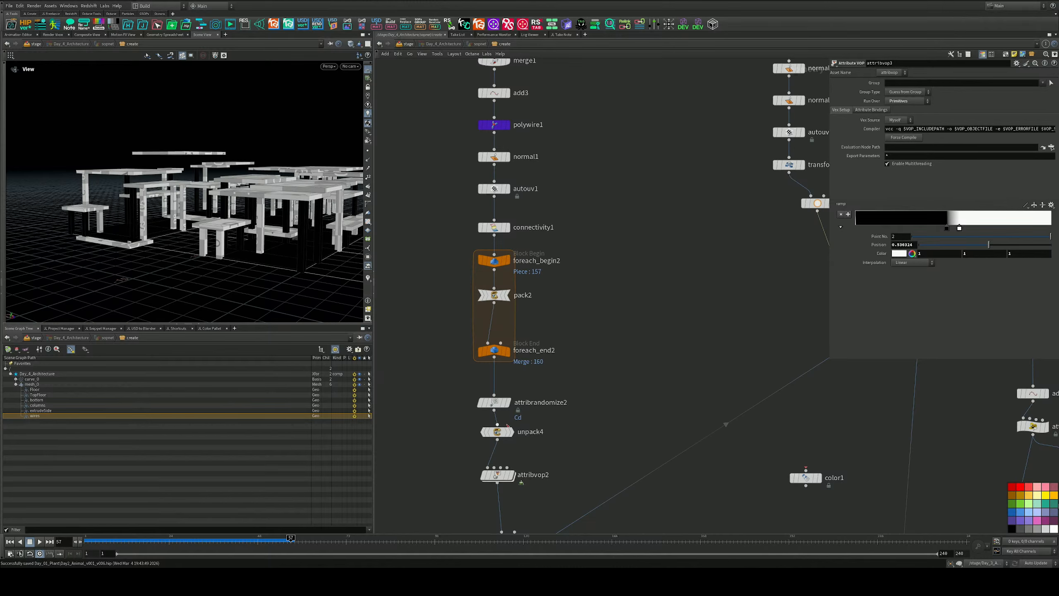
{"action": "mouse_move", "coordinate": [499, 407]}
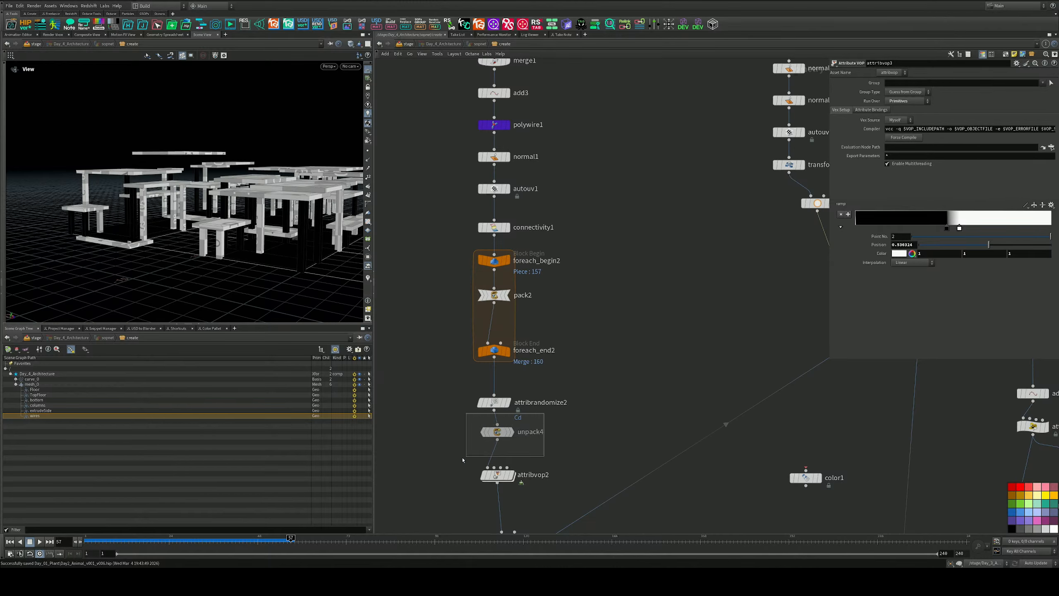
{"action": "left_click", "coordinate": [500, 432]}
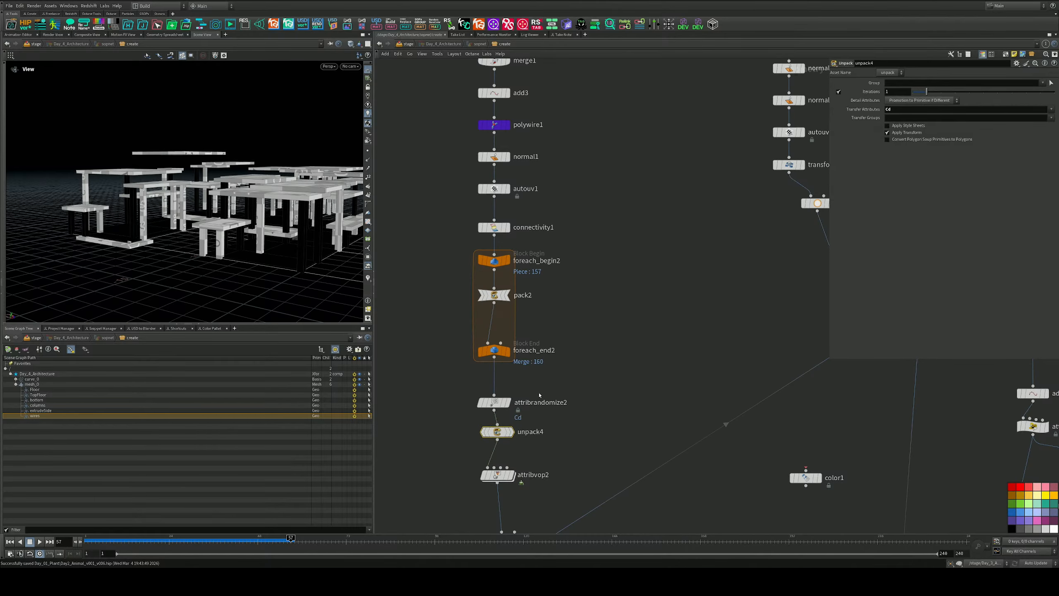
{"action": "middle_click_drag", "start_coordinate": [541, 395], "coordinate": [513, 324]}
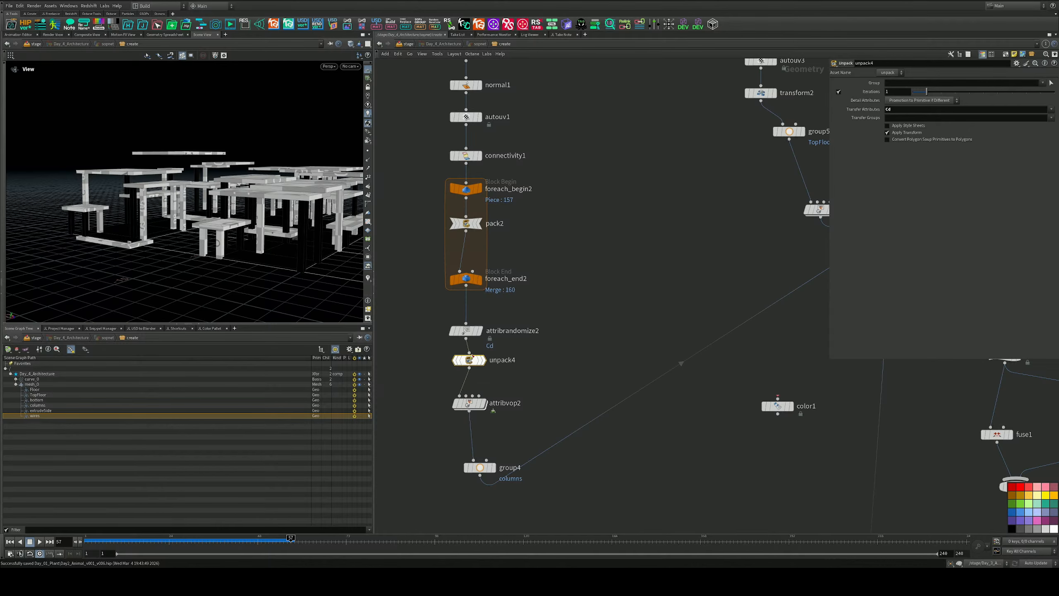
{"action": "left_click_drag", "start_coordinate": [464, 330], "coordinate": [790, 203], "text": "alt"}
{"action": "middle_click_drag", "start_coordinate": [769, 244], "coordinate": [522, 340]}
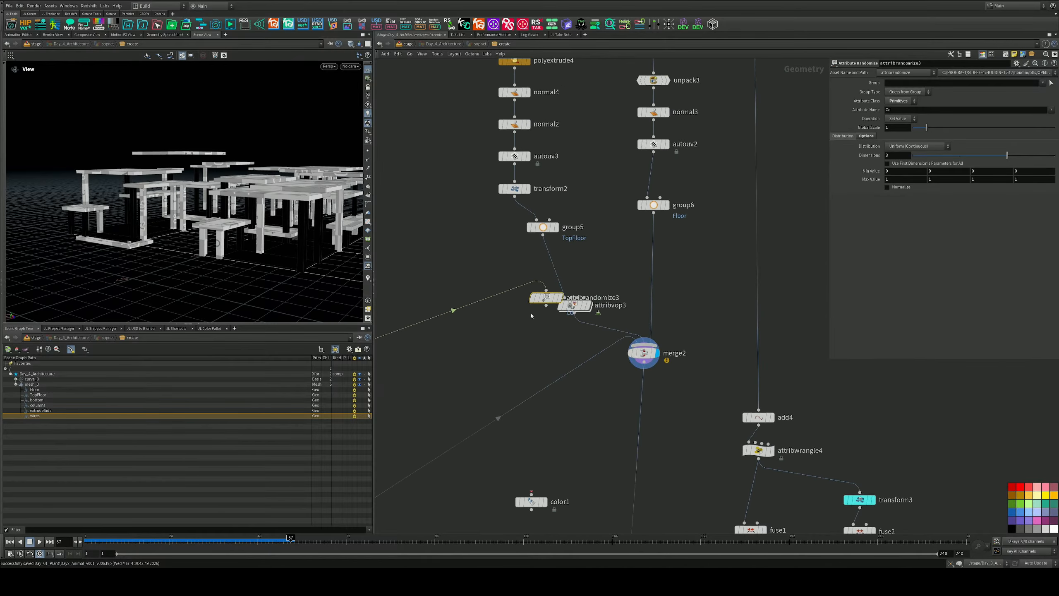
{"action": "left_click_drag", "start_coordinate": [539, 299], "coordinate": [550, 277]}
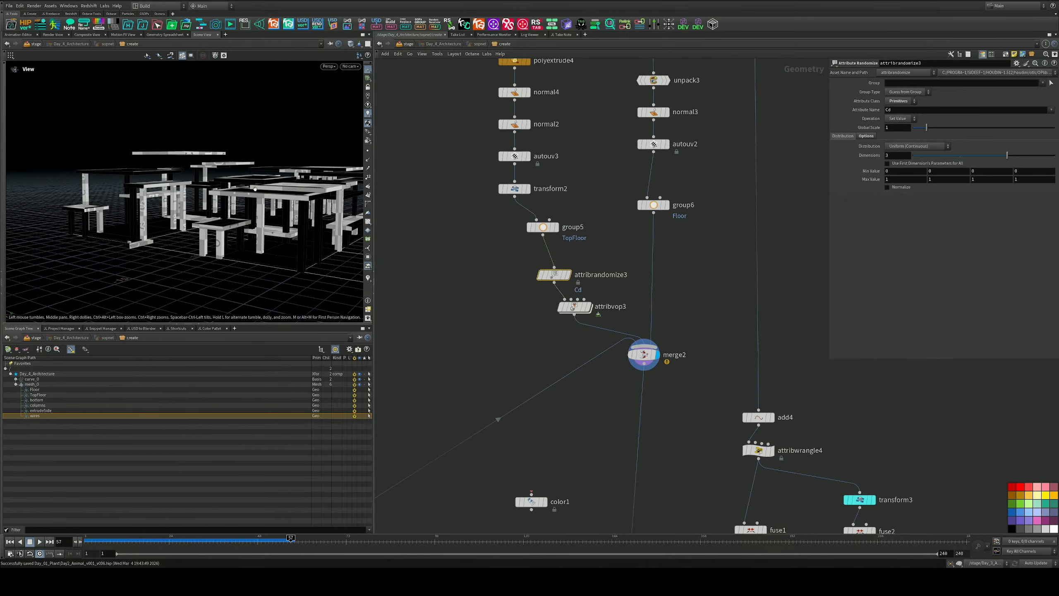
{"action": "left_click_drag", "start_coordinate": [183, 150], "coordinate": [360, 229]}
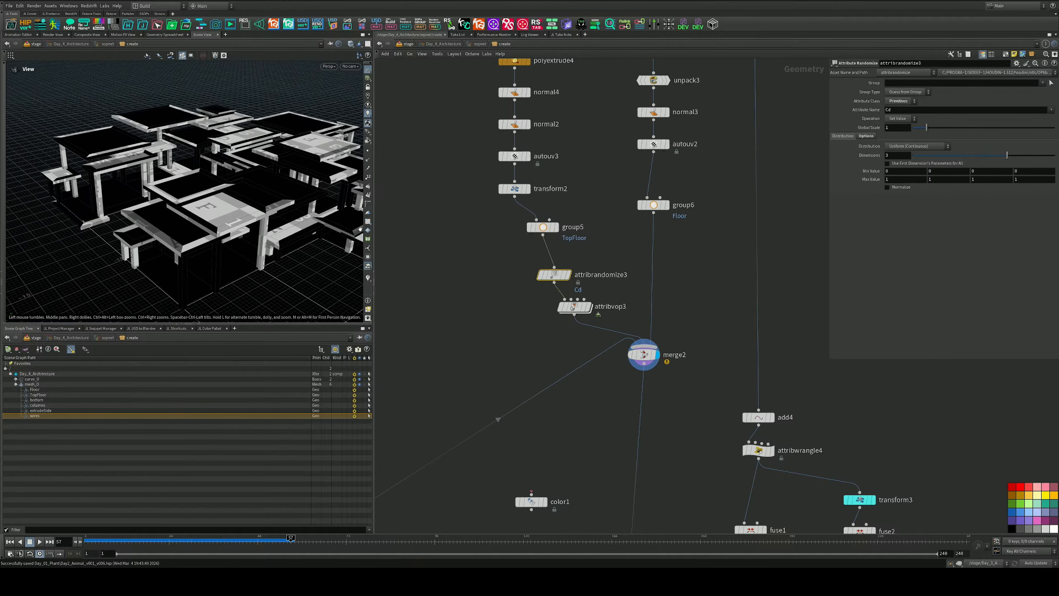
Step: Duplicate attribrandomize3 and attribvop3 together and insert the copies between the Floor group6 node and merge2
{"action": "middle_click_drag", "start_coordinate": [594, 258], "coordinate": [562, 291]}
{"action": "left_click_drag", "start_coordinate": [562, 291], "coordinate": [500, 359]}
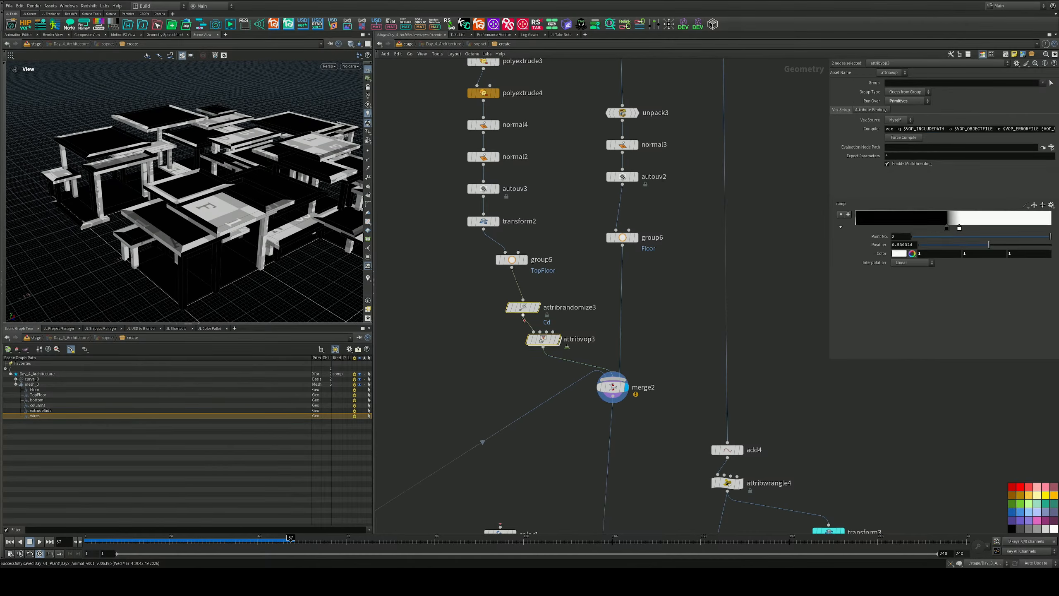
{"action": "left_click_drag", "start_coordinate": [539, 305], "coordinate": [629, 276], "text": "alt"}
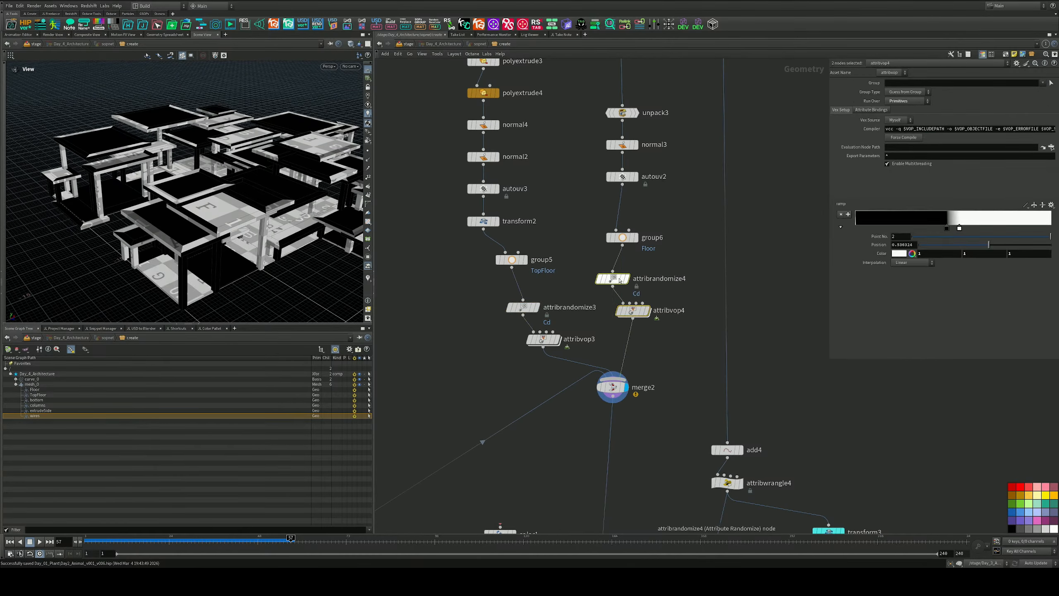
{"action": "middle_click_drag", "start_coordinate": [651, 351], "coordinate": [641, 271]}
{"action": "left_click_drag", "start_coordinate": [234, 188], "coordinate": [250, 234]}
Step: Examine merge2's node info for its warning and its attributes
{"action": "scroll", "coordinate": [662, 267], "scroll_direction": "down", "scroll_amount": 5}
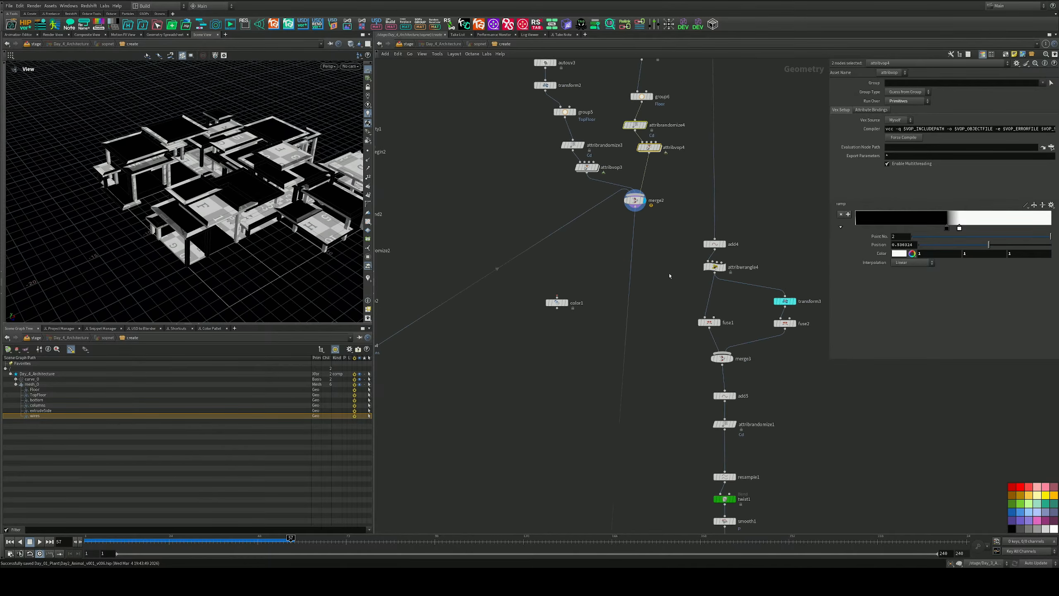
{"action": "scroll", "coordinate": [655, 238], "scroll_direction": "up", "scroll_amount": 5}
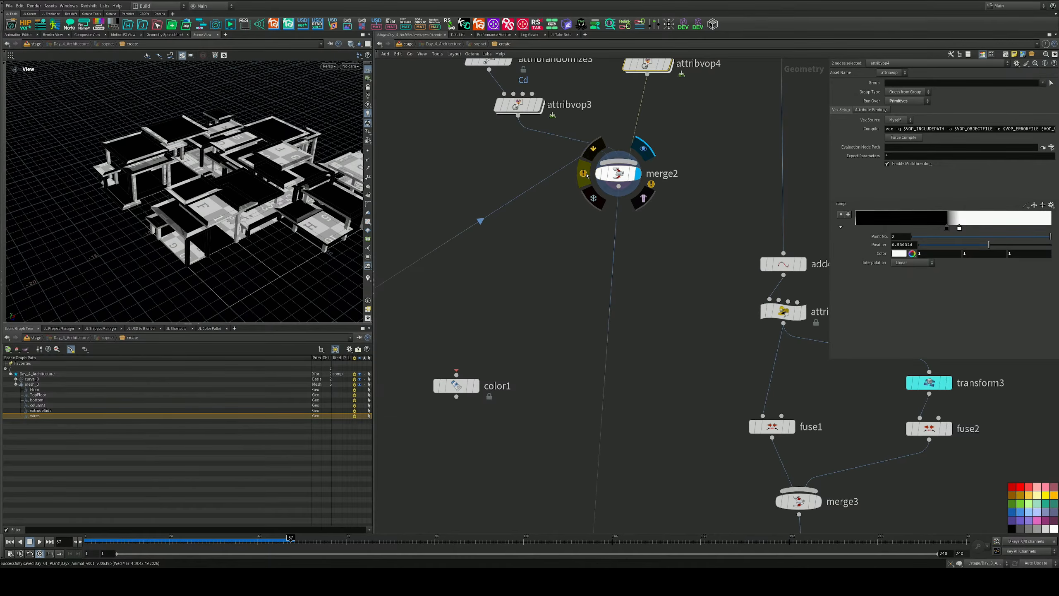
{"action": "left_click", "coordinate": [586, 176]}
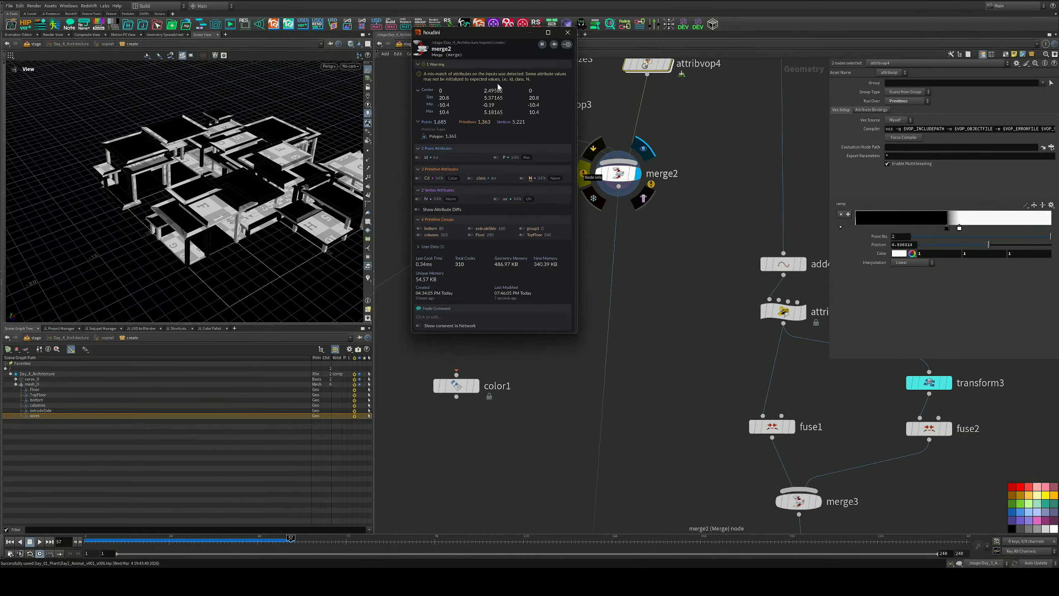
{"action": "scroll", "coordinate": [668, 309], "scroll_direction": "down", "scroll_amount": 8}
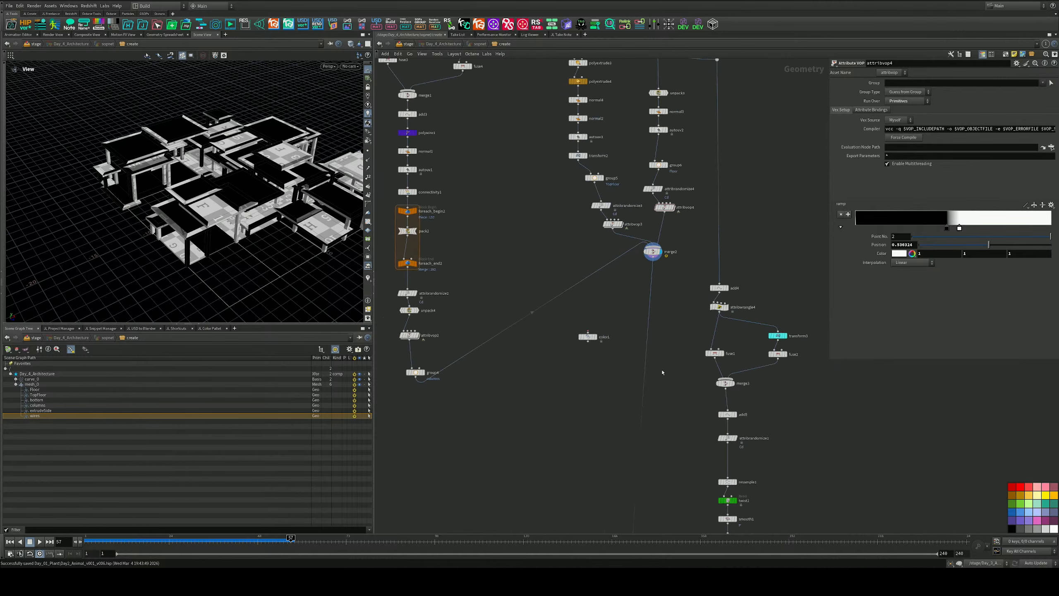
Step: Delete the disconnected color1 node and move merge2 lower in the network, straight above the final merge
{"action": "scroll", "coordinate": [653, 315], "scroll_direction": "down", "scroll_amount": 5}
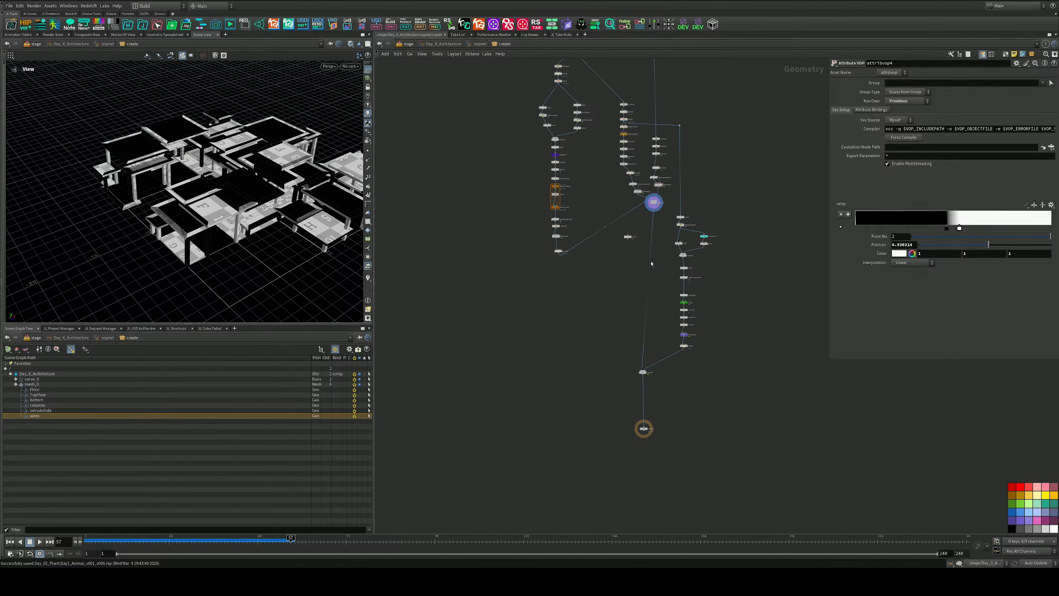
{"action": "scroll", "coordinate": [648, 267], "scroll_direction": "up", "scroll_amount": 3}
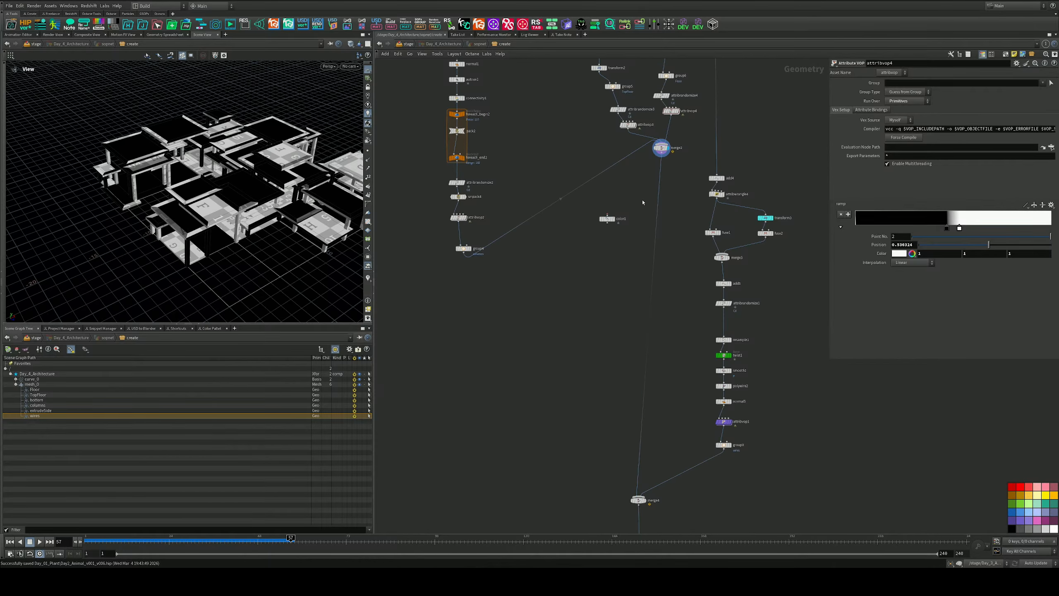
{"action": "left_click", "coordinate": [607, 219]}
{"action": "key", "text": "Delete"}
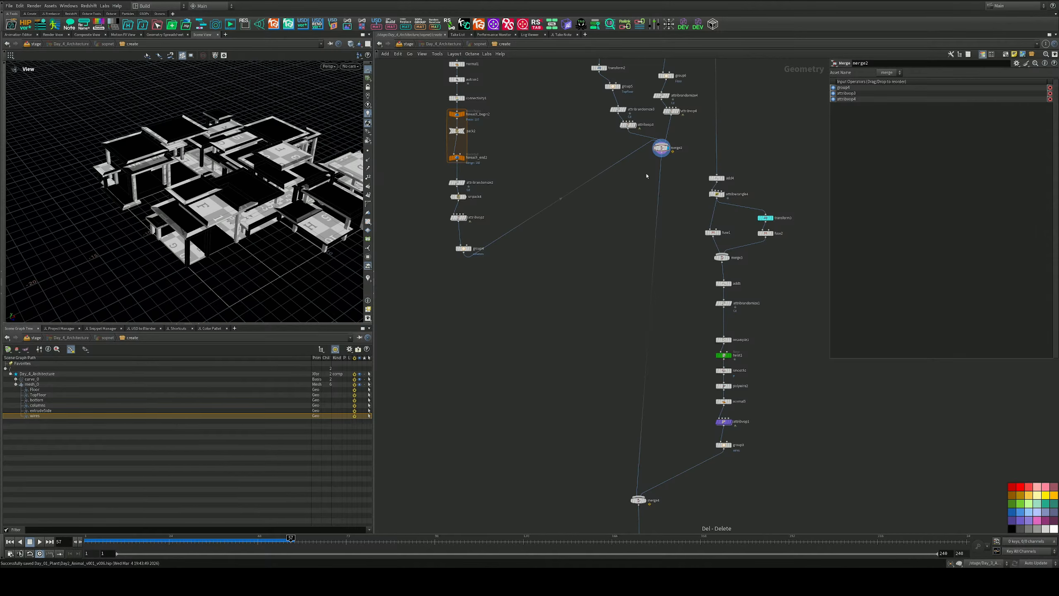
{"action": "left_click_drag", "start_coordinate": [664, 150], "coordinate": [641, 265]}
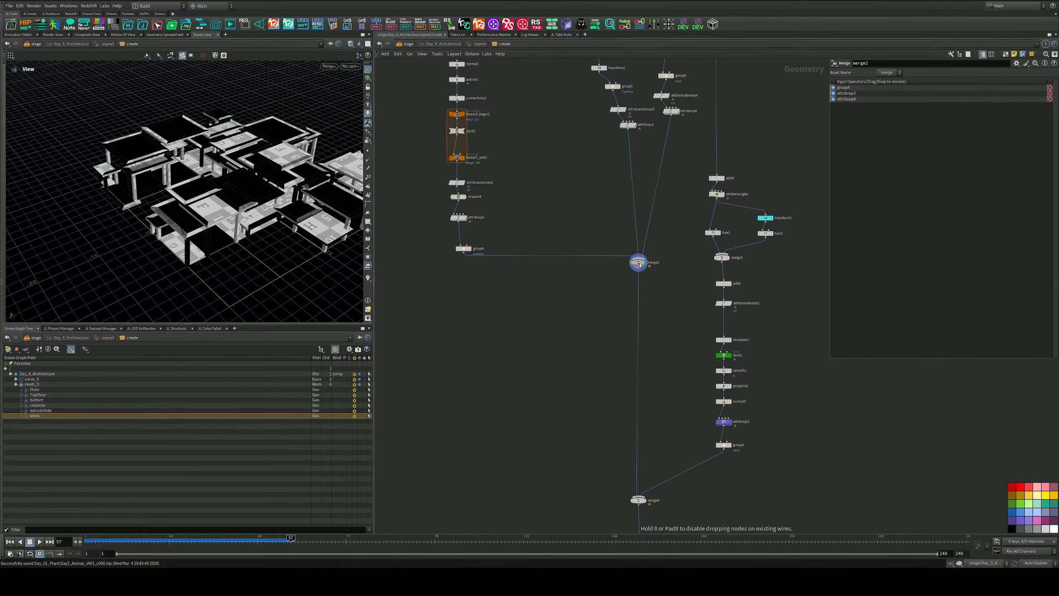
{"action": "scroll", "coordinate": [584, 314], "scroll_direction": "down", "scroll_amount": 4}
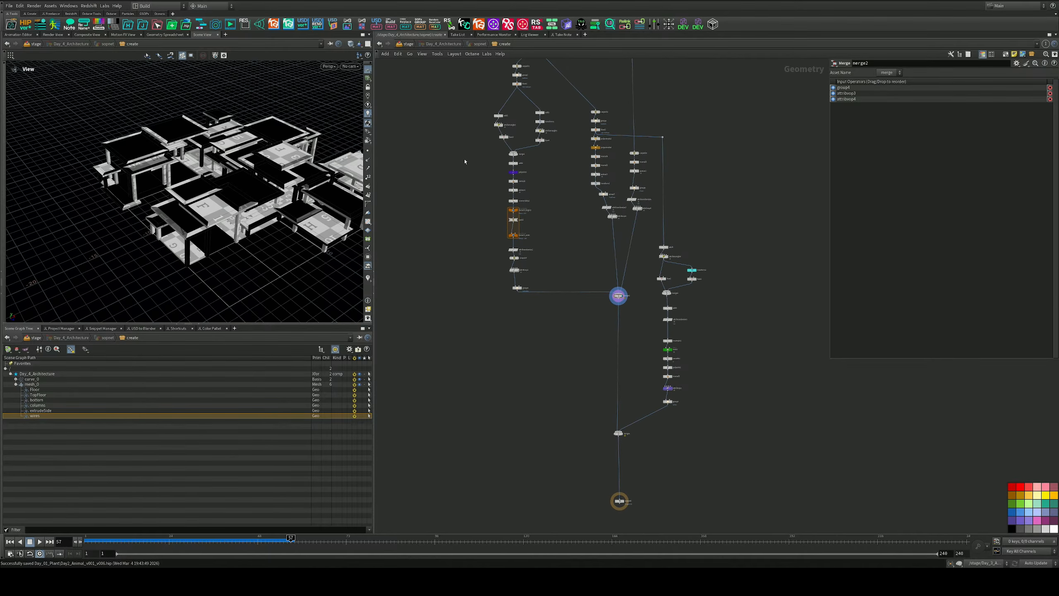
Step: Save the scene and return from the geometry network to the stage
{"action": "key", "text": "ctrl+s"}
{"action": "key", "text": "u"}
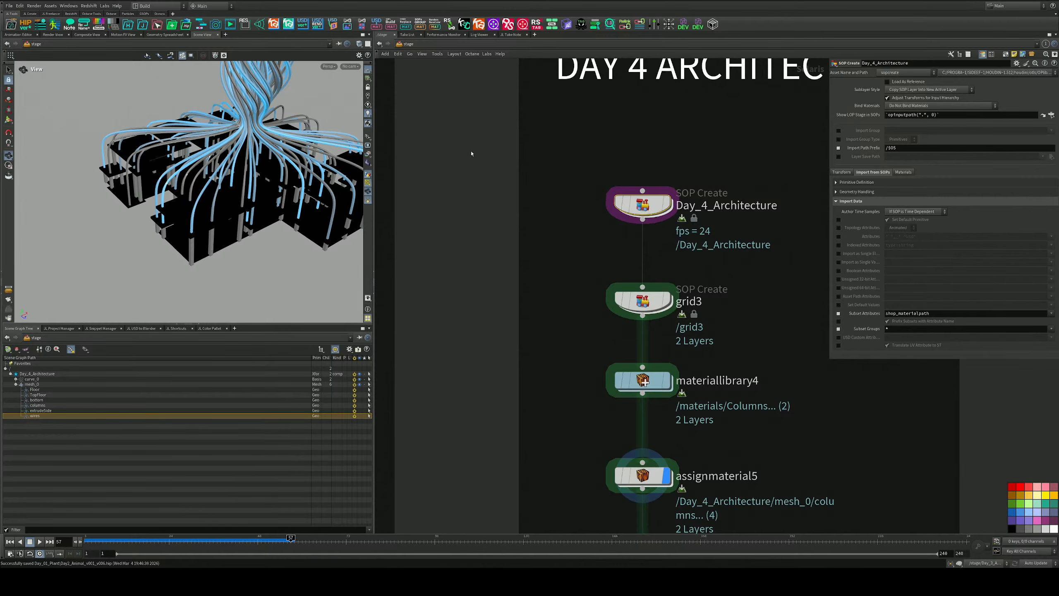
{"action": "middle_click_drag", "start_coordinate": [697, 349], "coordinate": [674, 272]}
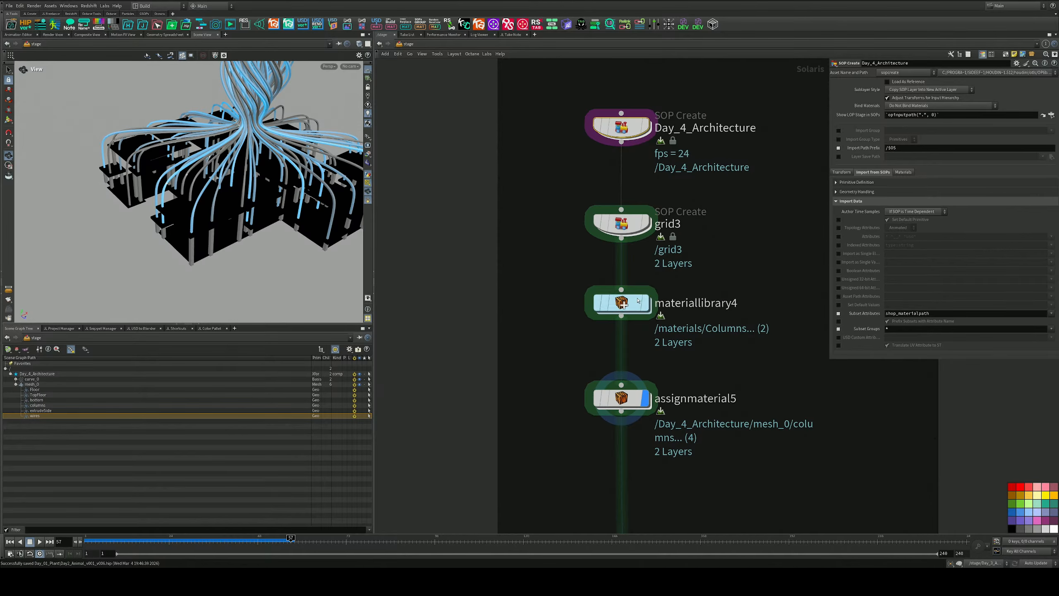
{"action": "middle_click_drag", "start_coordinate": [683, 322], "coordinate": [694, 279]}
Step: Add a third material entry to assignmaterial5 and target it at the Floor and TopFloor subsets of mesh_0
{"action": "left_click", "coordinate": [631, 355]}
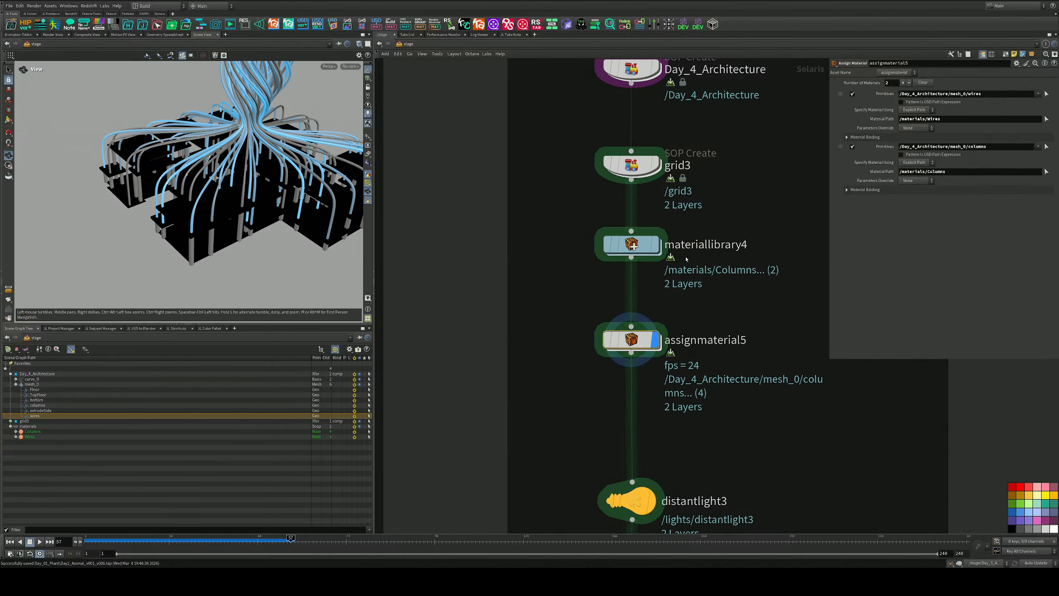
{"action": "left_click", "coordinate": [903, 83]}
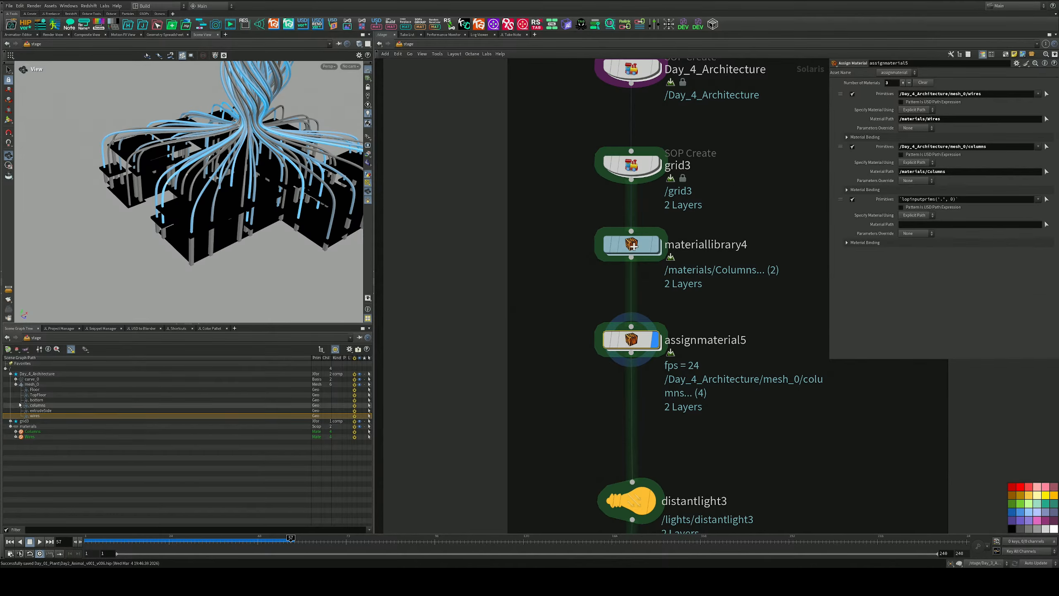
{"action": "left_click", "coordinate": [36, 391]}
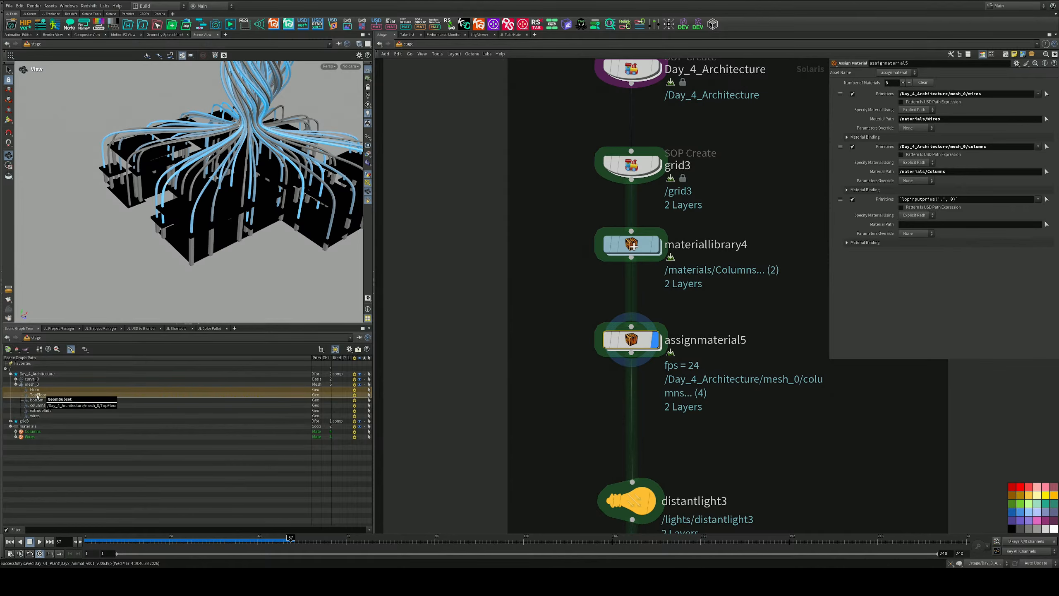
{"action": "left_click_drag", "start_coordinate": [774, 333], "coordinate": [922, 199]}
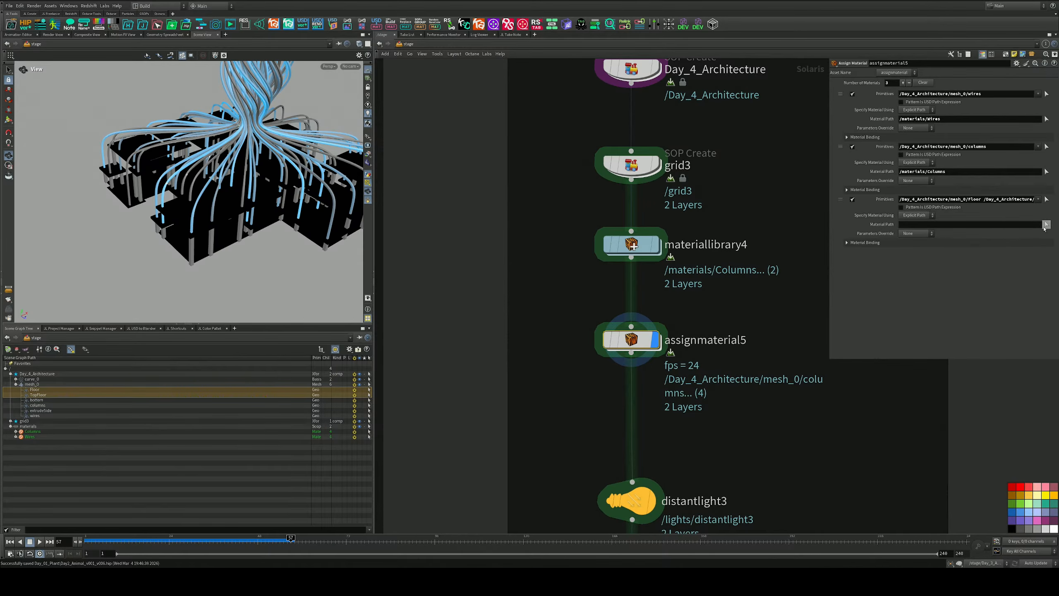
Step: Duplicate the Columns material inside materiallibrary4, rename the copy Floors, and return to the stage
{"action": "double_click", "coordinate": [627, 248]}
{"action": "left_click_drag", "start_coordinate": [586, 294], "coordinate": [468, 365], "text": "alt"}
{"action": "left_click", "coordinate": [578, 379]}
{"action": "type", "text": "Floors"}
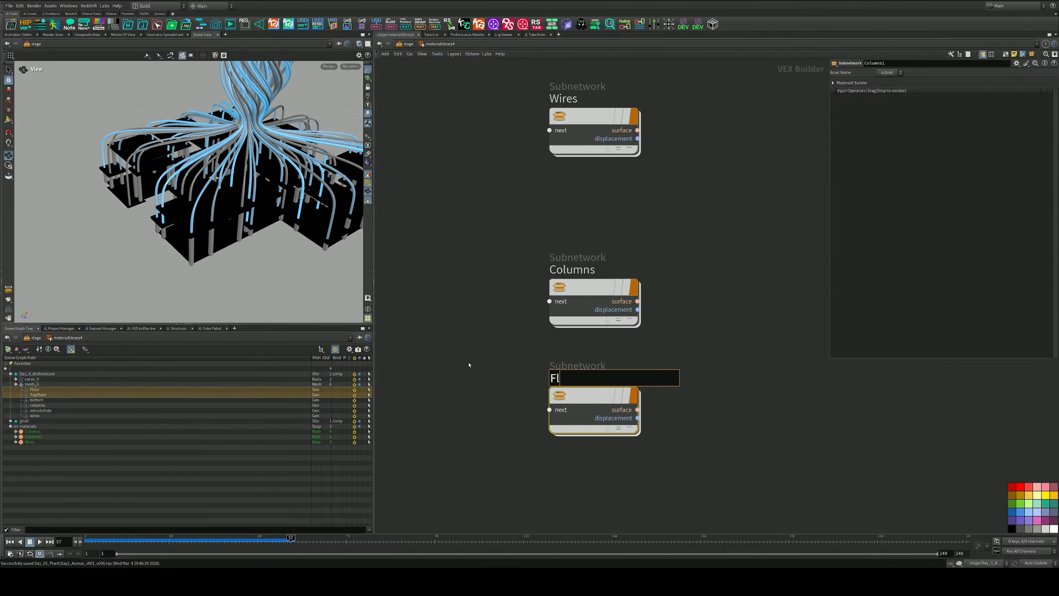
{"action": "key", "text": "Return"}
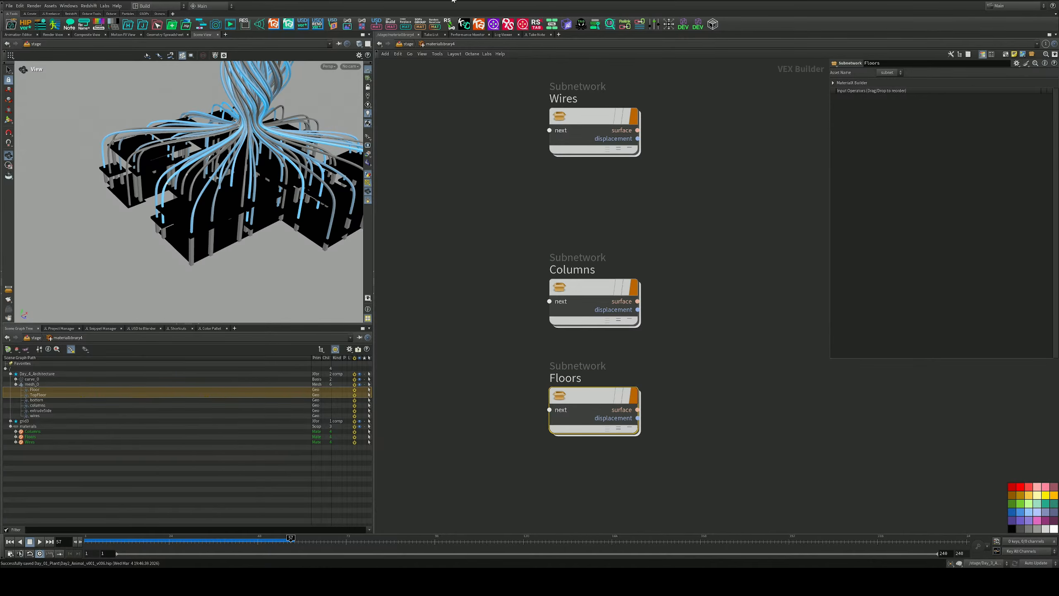
{"action": "key", "text": "u"}
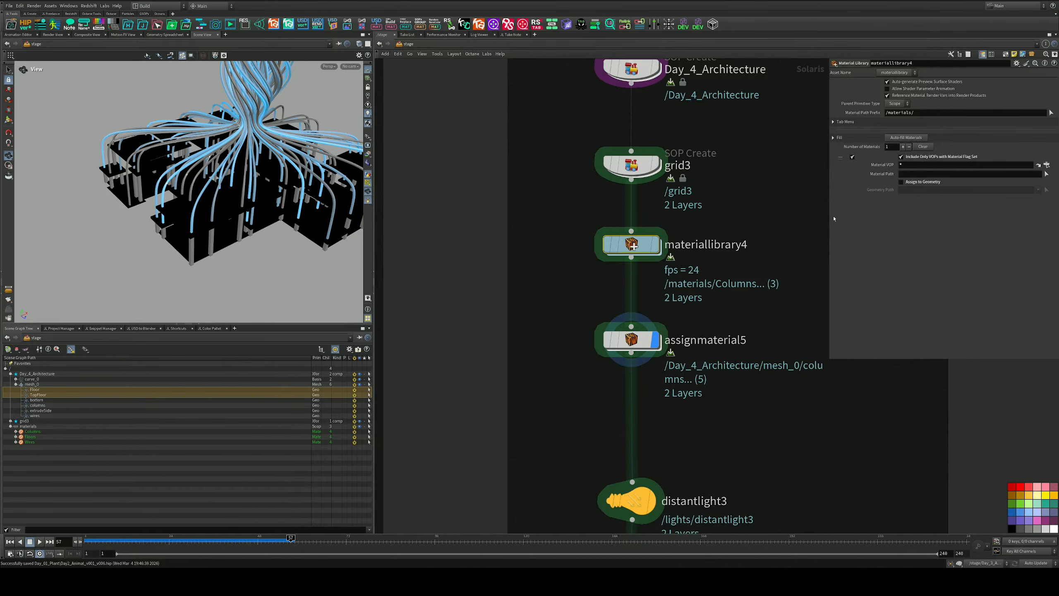
Step: Set the material path of assignmaterial5's third entry to /materials/Floors
{"action": "left_click", "coordinate": [621, 341]}
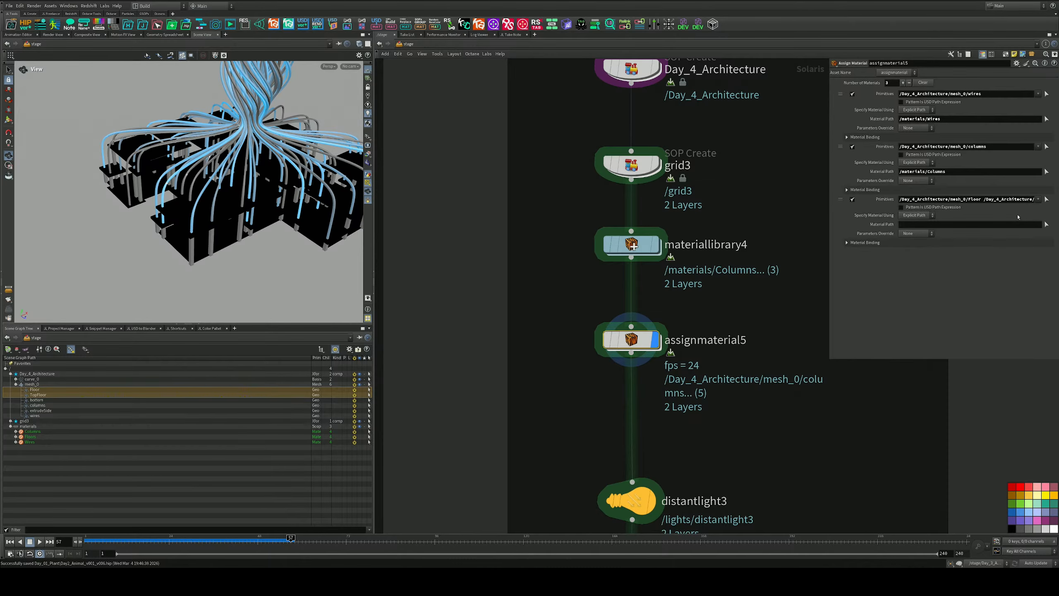
{"action": "left_click", "coordinate": [1046, 225]}
{"action": "left_click", "coordinate": [887, 181]}
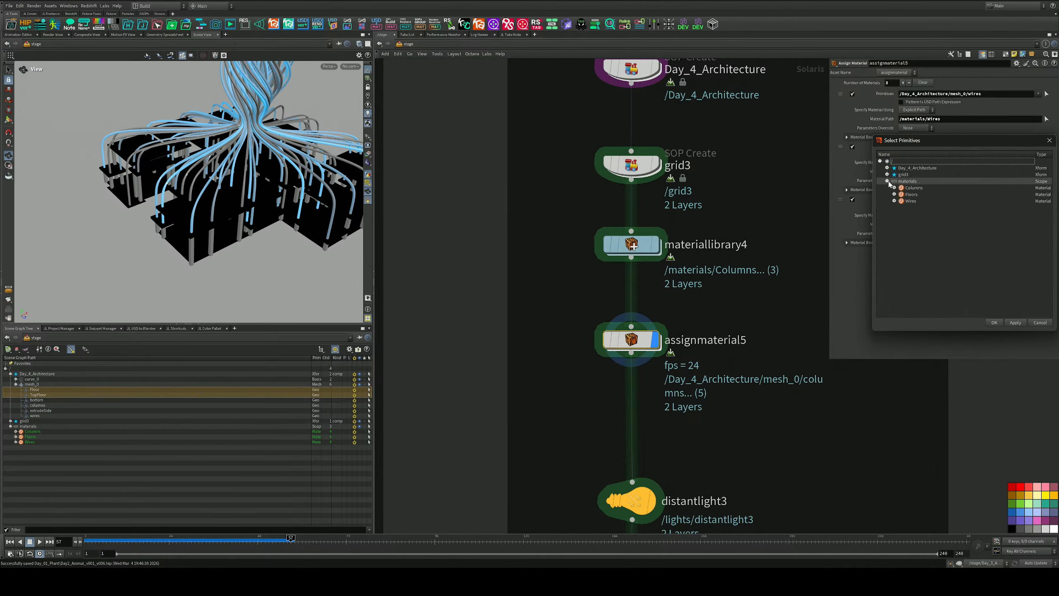
{"action": "left_click", "coordinate": [912, 194]}
{"action": "left_click", "coordinate": [994, 322]}
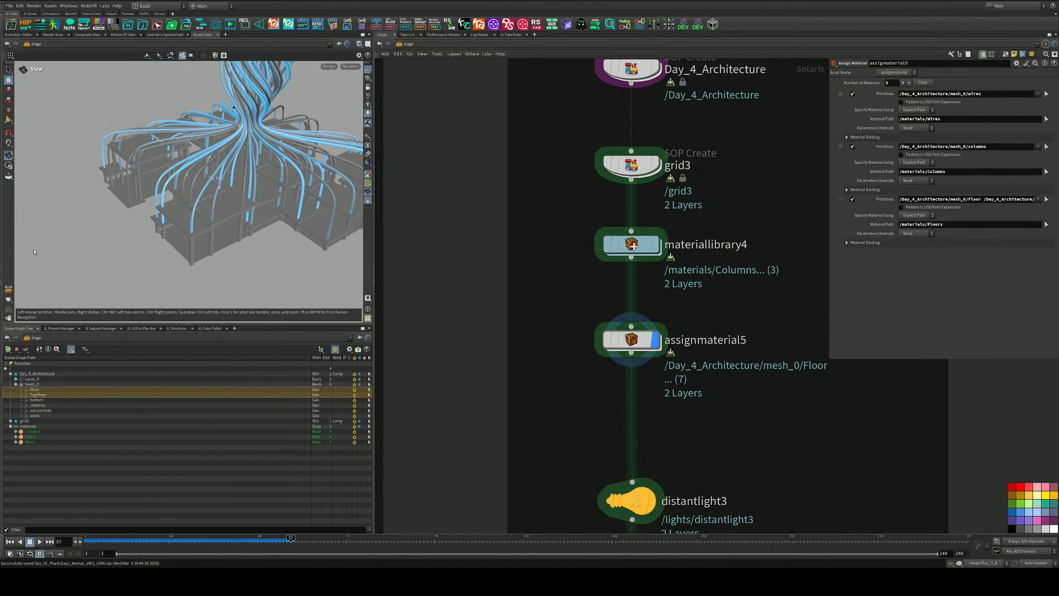
Step: Auto-fill materiallibrary4's material list with entries for Wires, Columns and Floors
{"action": "middle_click_drag", "start_coordinate": [718, 439], "coordinate": [672, 374]}
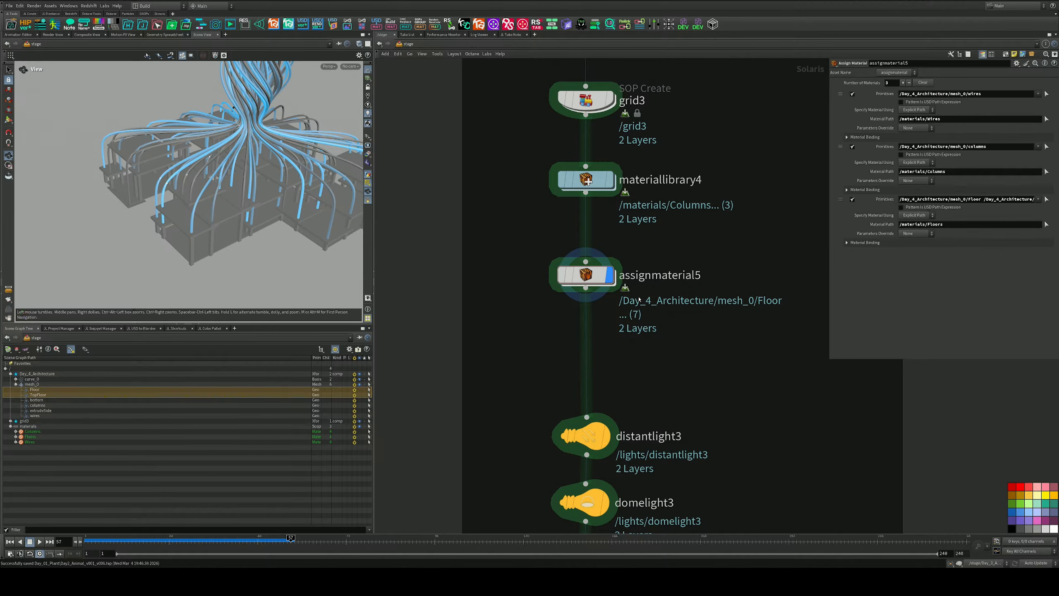
{"action": "middle_click_drag", "start_coordinate": [638, 255], "coordinate": [635, 350]}
{"action": "left_click_drag", "start_coordinate": [646, 246], "coordinate": [549, 320]}
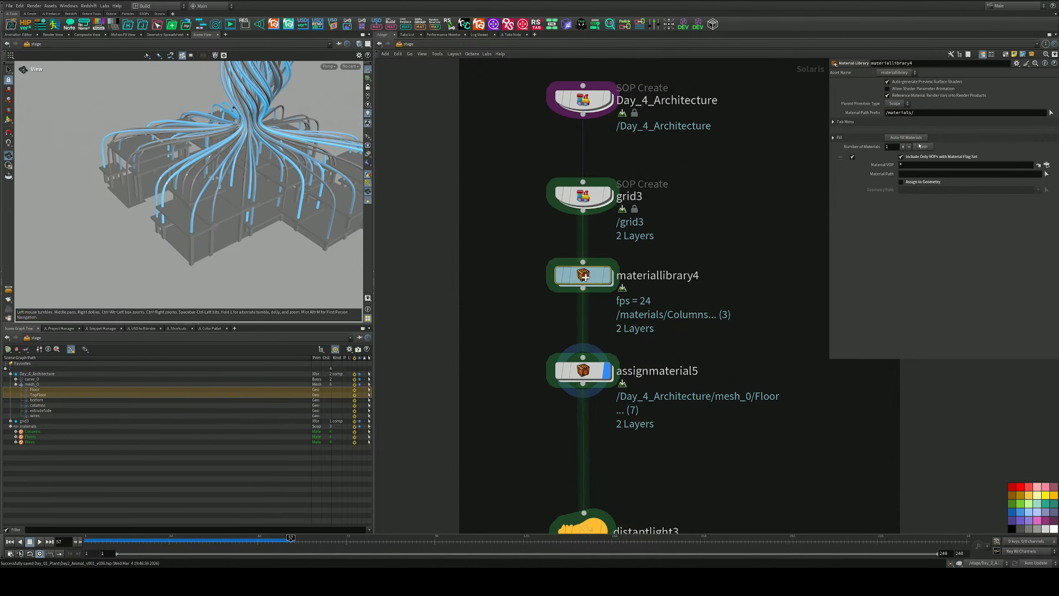
{"action": "left_click", "coordinate": [906, 138]}
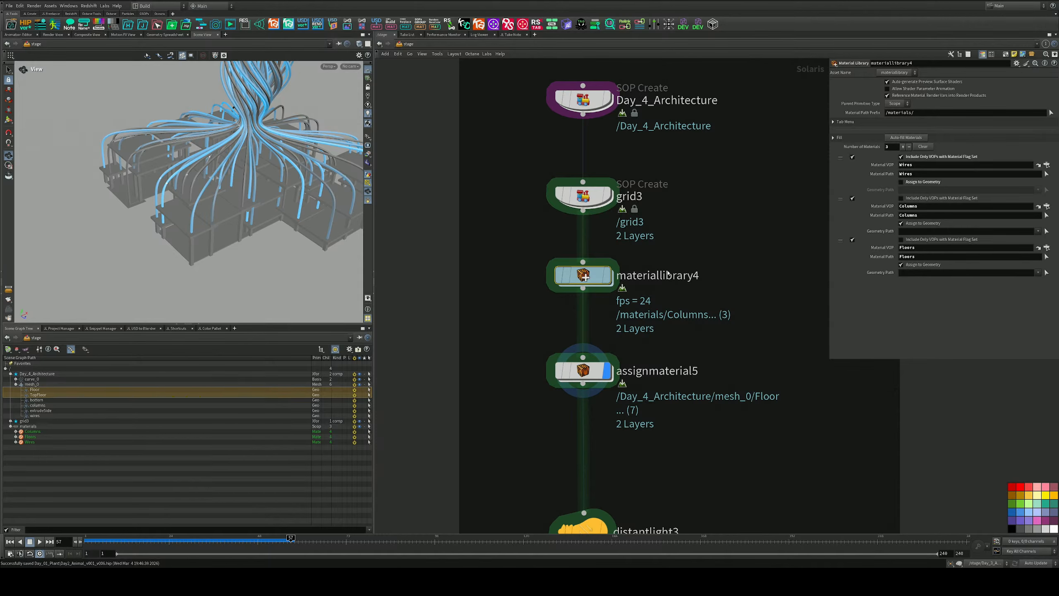
Step: Preview the architecture from a reframed angle with Karma CPU and return the viewport to Houdini VK
{"action": "left_click", "coordinate": [329, 66]}
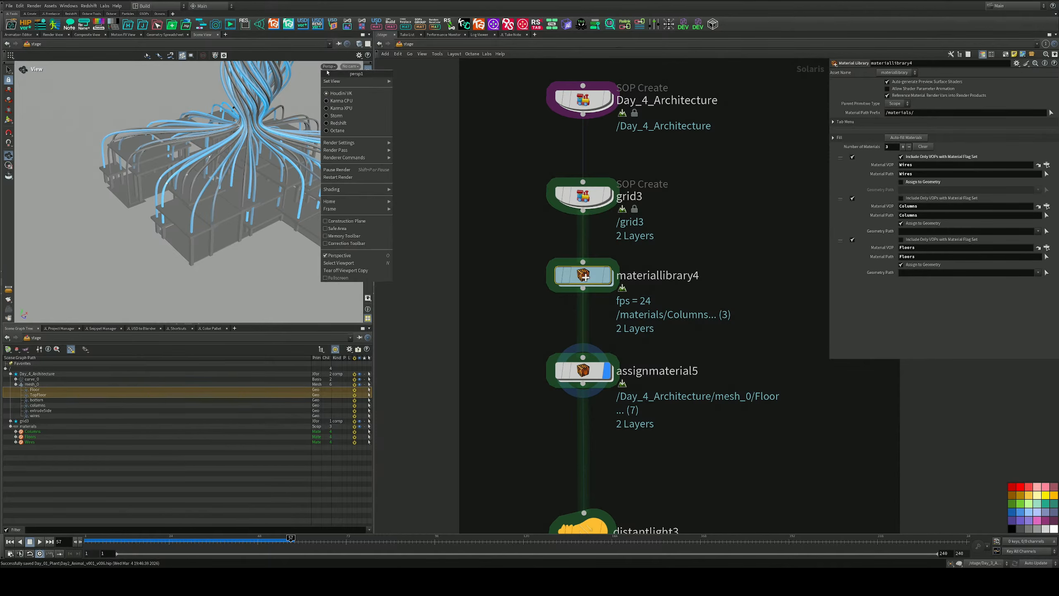
{"action": "left_click", "coordinate": [337, 101]}
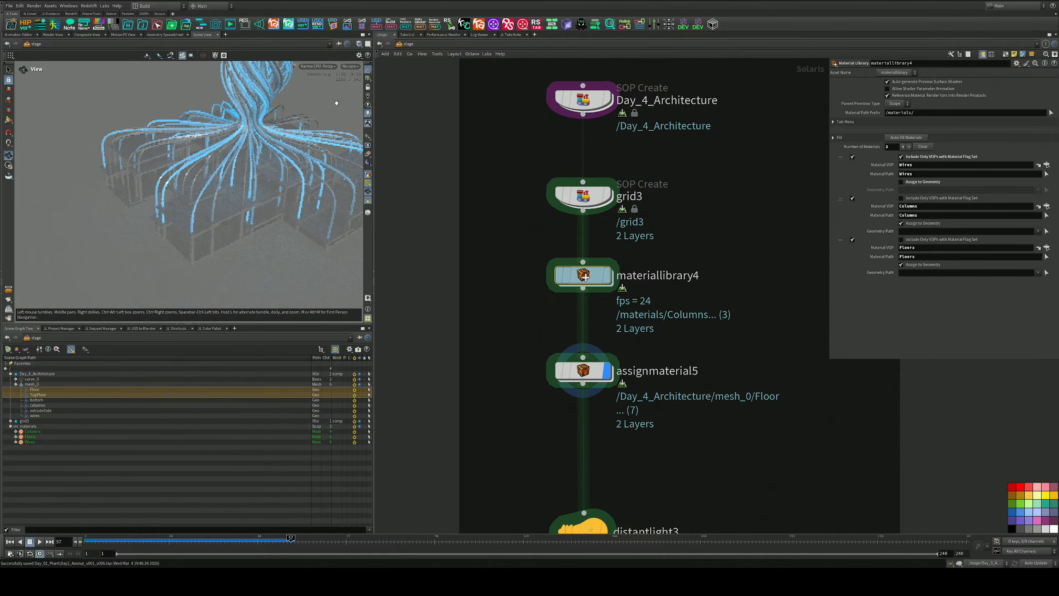
{"action": "left_click_drag", "start_coordinate": [175, 217], "coordinate": [213, 227]}
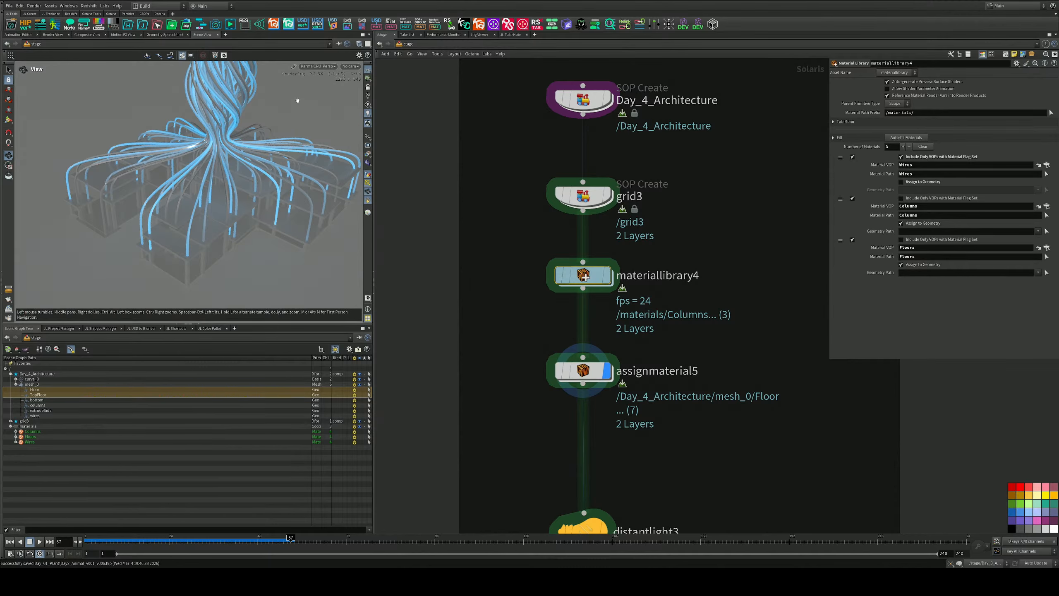
{"action": "left_click", "coordinate": [319, 67]}
{"action": "left_click", "coordinate": [320, 93]}
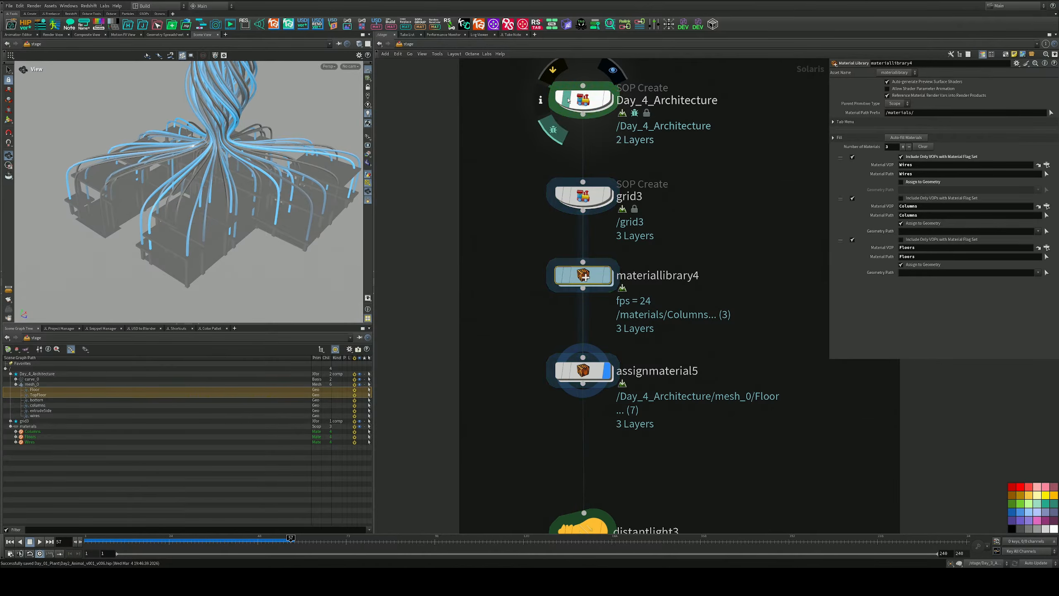
Step: Open the geometry network inside Day_4_Architecture, display the output of merge4, and select that node
{"action": "double_click", "coordinate": [584, 100]}
{"action": "scroll", "coordinate": [583, 259], "scroll_direction": "up", "scroll_amount": 5}
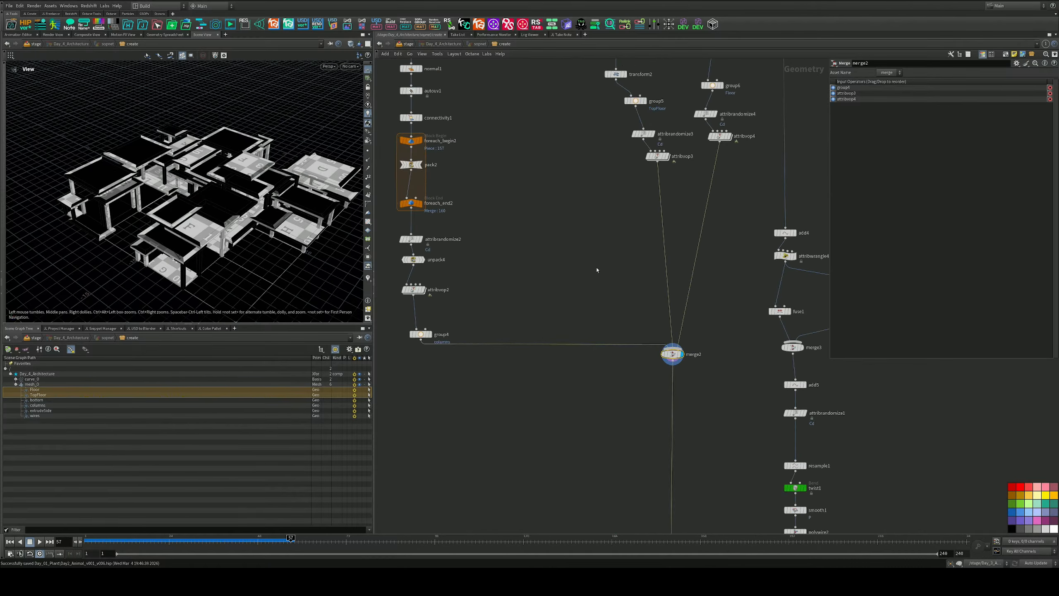
{"action": "middle_click_drag", "start_coordinate": [596, 267], "coordinate": [587, 63]}
{"action": "left_click", "coordinate": [622, 452]}
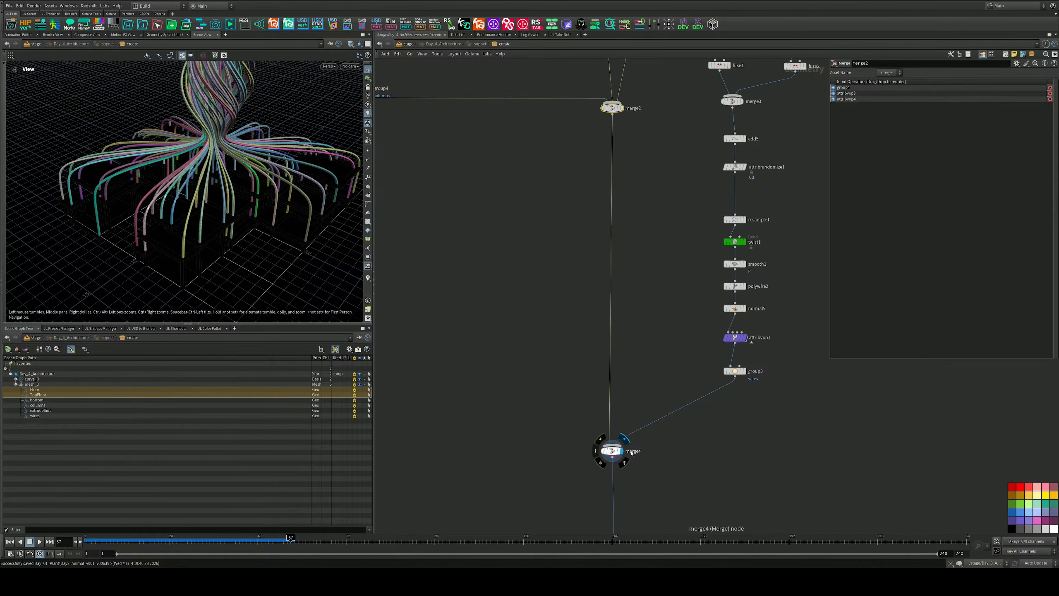
{"action": "middle_click_drag", "start_coordinate": [658, 456], "coordinate": [644, 365]}
{"action": "scroll", "coordinate": [645, 361], "scroll_direction": "up", "scroll_amount": 2}
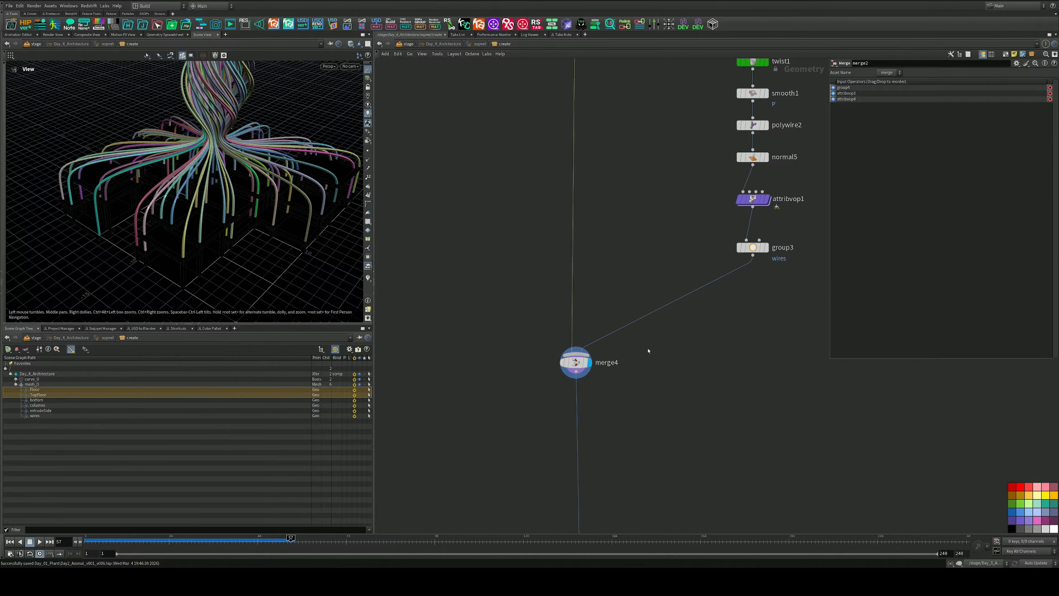
{"action": "scroll", "coordinate": [607, 354], "scroll_direction": "down", "scroll_amount": 5}
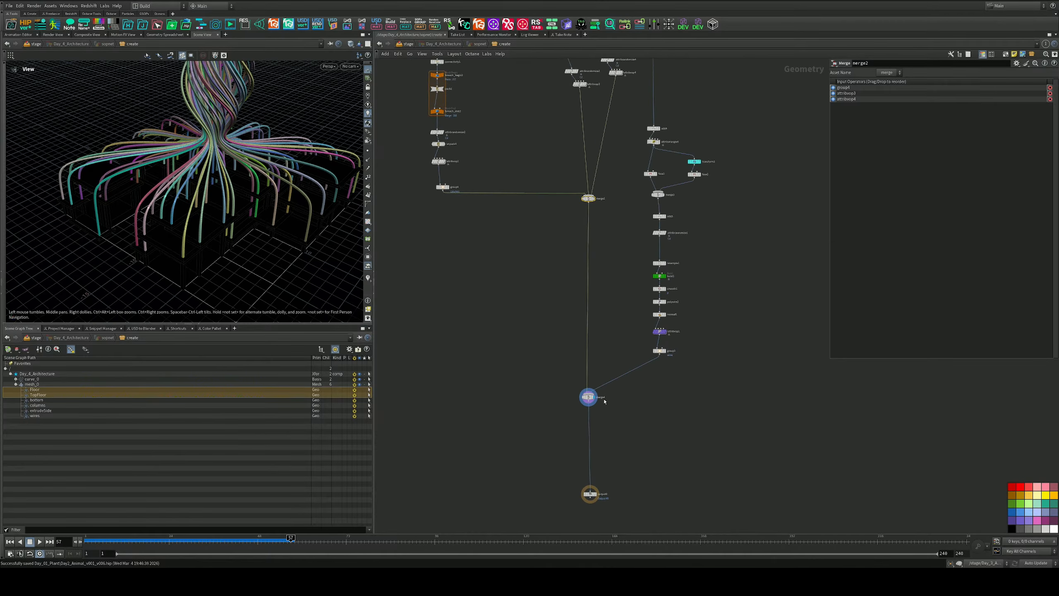
{"action": "scroll", "coordinate": [605, 402], "scroll_direction": "up", "scroll_amount": 3}
{"action": "scroll", "coordinate": [603, 401], "scroll_direction": "down", "scroll_amount": 2}
{"action": "left_click_drag", "start_coordinate": [613, 411], "coordinate": [555, 371]}
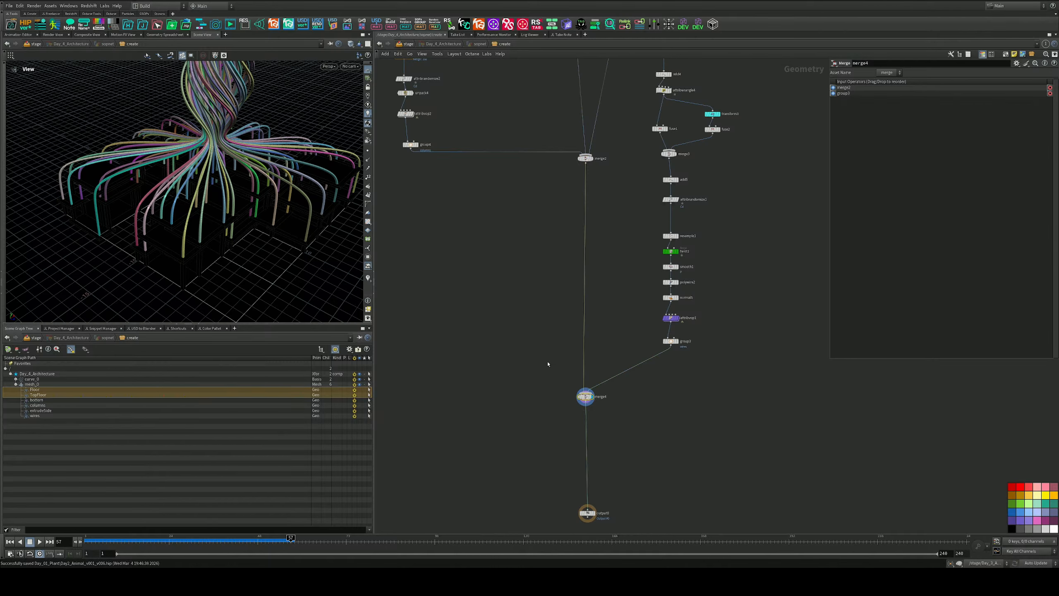
Step: Check the output of the wires group node, redisplay merge4, and reverse the order of merge4's inputs
{"action": "scroll", "coordinate": [638, 343], "scroll_direction": "up", "scroll_amount": 3}
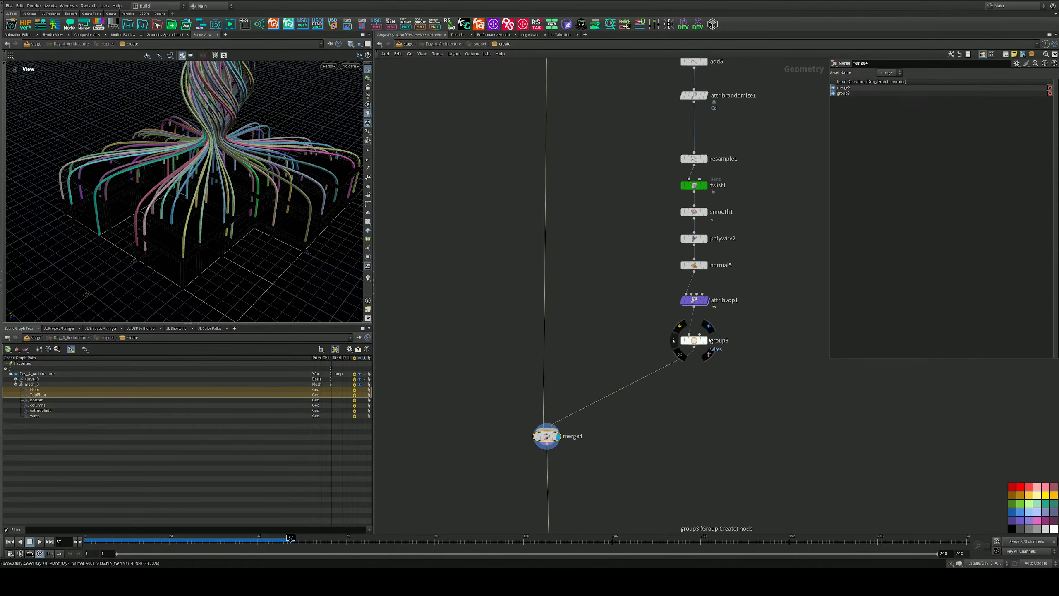
{"action": "left_click", "coordinate": [708, 327]}
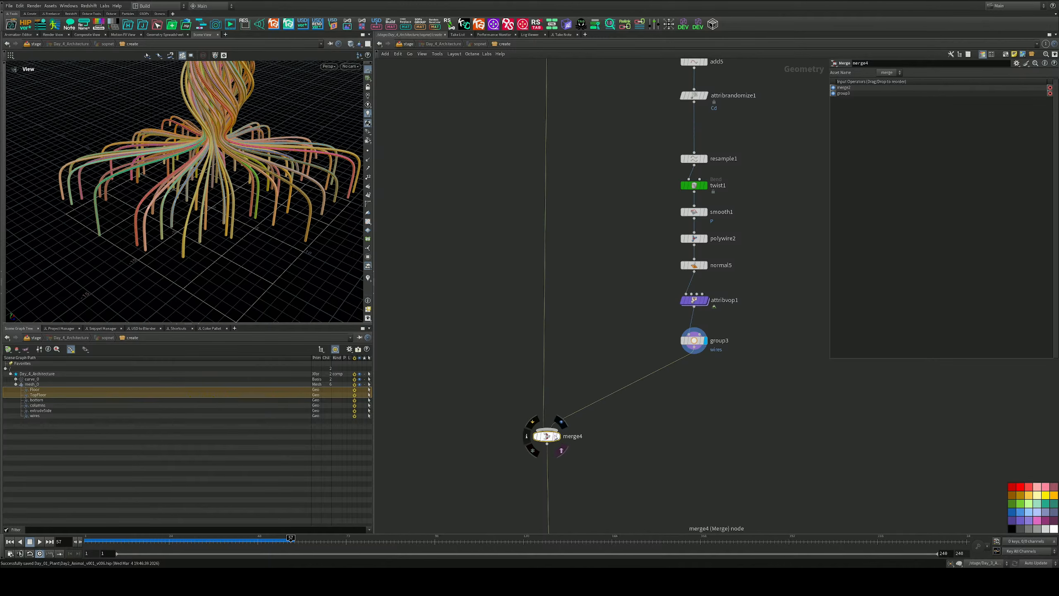
{"action": "left_click", "coordinate": [561, 423]}
{"action": "key", "text": "shift+r"}
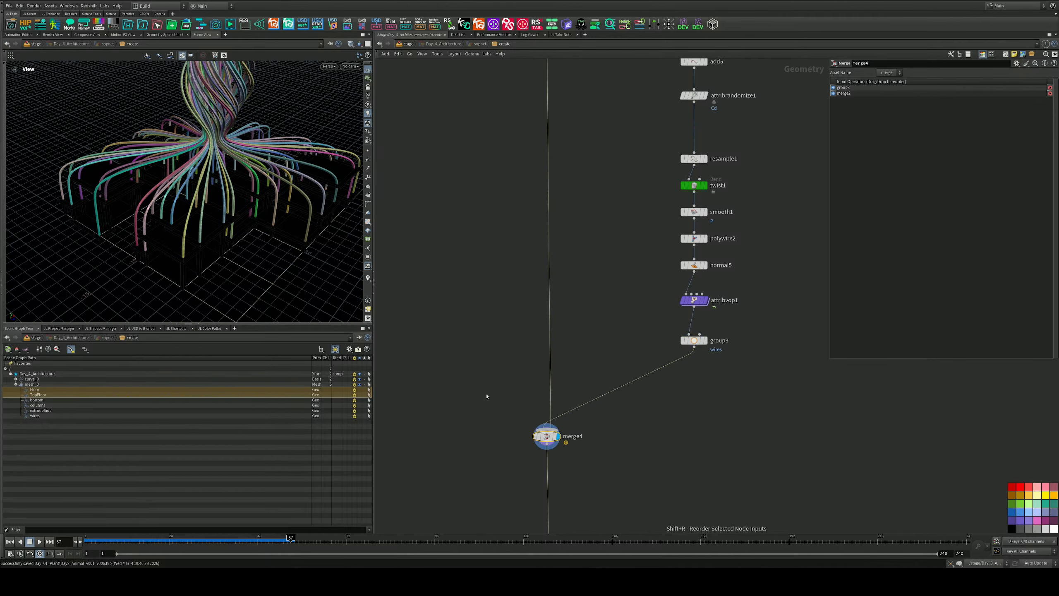
Step: Pull merge4 out of the chain, connect merge2 directly to the output node, and wire group3 into merge2
{"action": "scroll", "coordinate": [557, 331], "scroll_direction": "down", "scroll_amount": 3}
{"action": "middle_click_drag", "start_coordinate": [572, 285], "coordinate": [561, 406]}
{"action": "scroll", "coordinate": [544, 289], "scroll_direction": "up", "scroll_amount": 4}
{"action": "left_click_drag", "start_coordinate": [566, 300], "coordinate": [540, 261]}
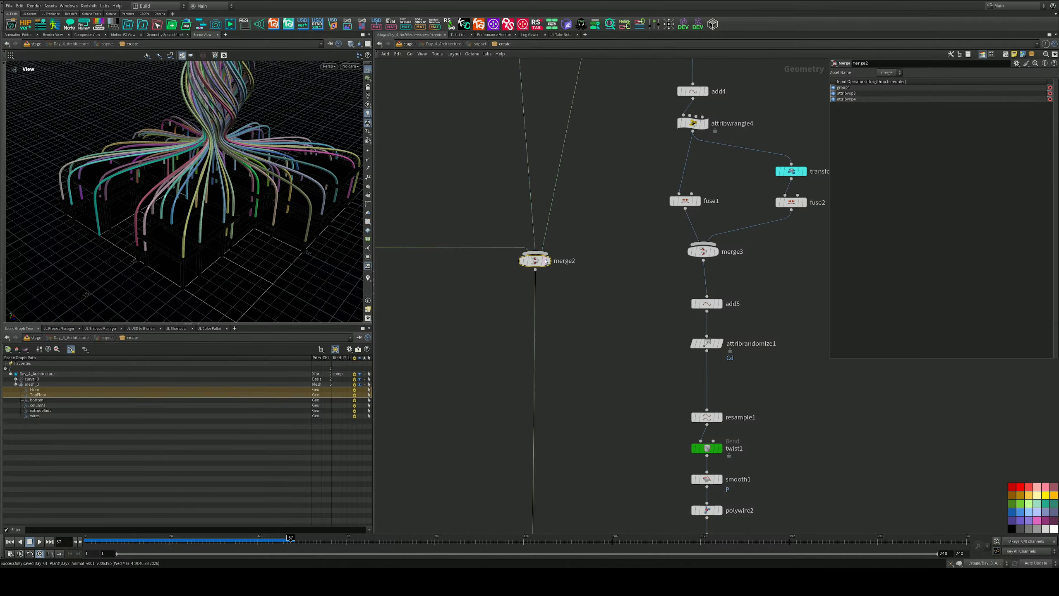
{"action": "left_click", "coordinate": [552, 244]}
{"action": "scroll", "coordinate": [543, 270], "scroll_direction": "down", "scroll_amount": 3}
{"action": "middle_click_drag", "start_coordinate": [555, 327], "coordinate": [571, 205]}
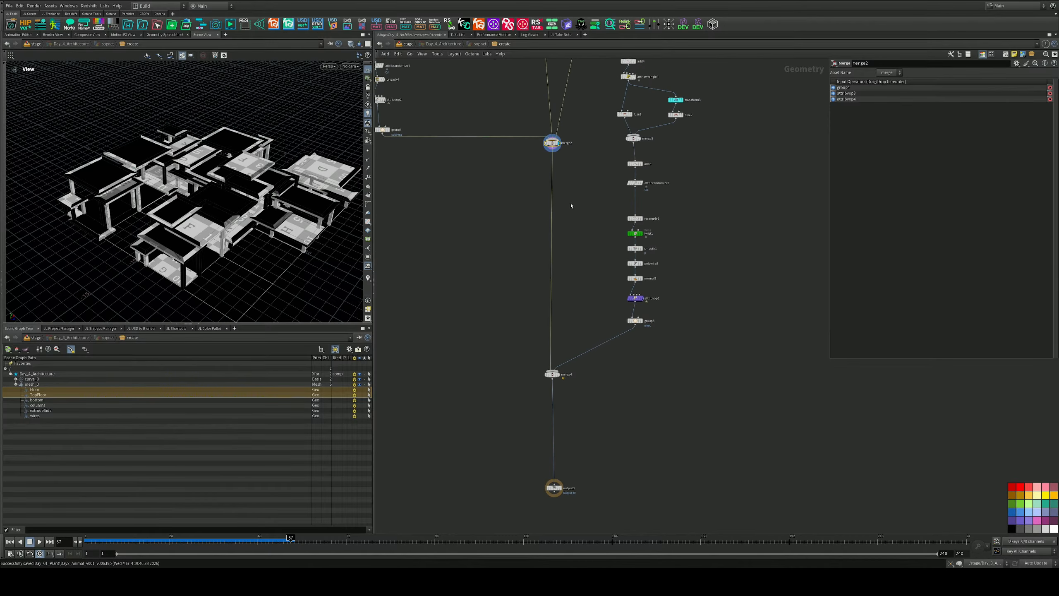
{"action": "mouse_move", "coordinate": [550, 145]}
{"action": "left_mouse_down"}
{"action": "mouse_move", "coordinate": [501, 313]}
{"action": "mouse_move", "coordinate": [511, 364]}
{"action": "mouse_move", "coordinate": [544, 400]}
{"action": "mouse_move", "coordinate": [575, 392]}
{"action": "mouse_move", "coordinate": [704, 415]}
{"action": "left_mouse_up"}
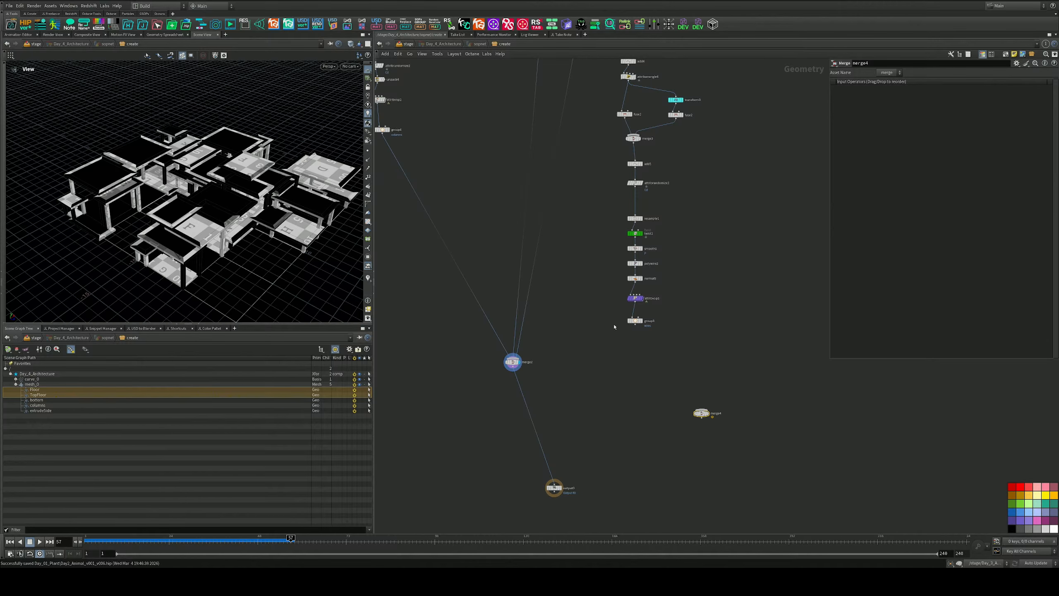
{"action": "left_click_drag", "start_coordinate": [637, 326], "coordinate": [555, 367]}
Step: Examine the branches feeding merge2 and the order of its inputs
{"action": "middle_click_drag", "start_coordinate": [589, 314], "coordinate": [599, 467]}
{"action": "scroll", "coordinate": [564, 325], "scroll_direction": "up", "scroll_amount": 4}
{"action": "mouse_move", "coordinate": [483, 275]}
{"action": "middle_mouse_down"}
{"action": "mouse_move", "coordinate": [509, 384]}
{"action": "mouse_move", "coordinate": [529, 246]}
{"action": "middle_mouse_up"}
{"action": "scroll", "coordinate": [509, 384], "scroll_direction": "up", "scroll_amount": 1}
{"action": "scroll", "coordinate": [508, 383], "scroll_direction": "down", "scroll_amount": 4}
{"action": "scroll", "coordinate": [496, 396], "scroll_direction": "down", "scroll_amount": 1}
{"action": "scroll", "coordinate": [517, 319], "scroll_direction": "down", "scroll_amount": 2}
{"action": "scroll", "coordinate": [568, 376], "scroll_direction": "up", "scroll_amount": 2}
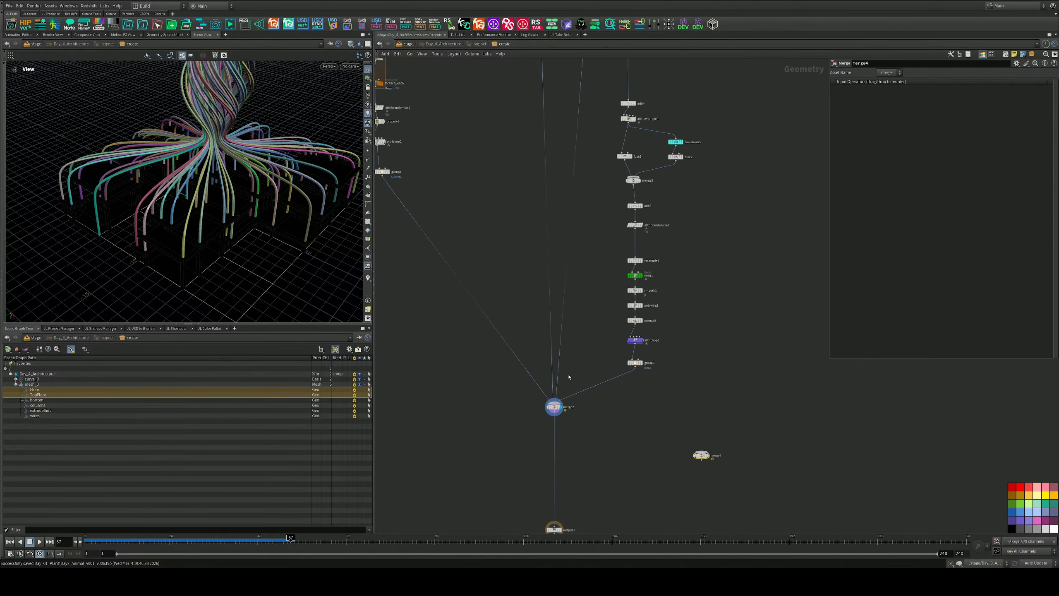
{"action": "left_click_drag", "start_coordinate": [575, 423], "coordinate": [534, 378]}
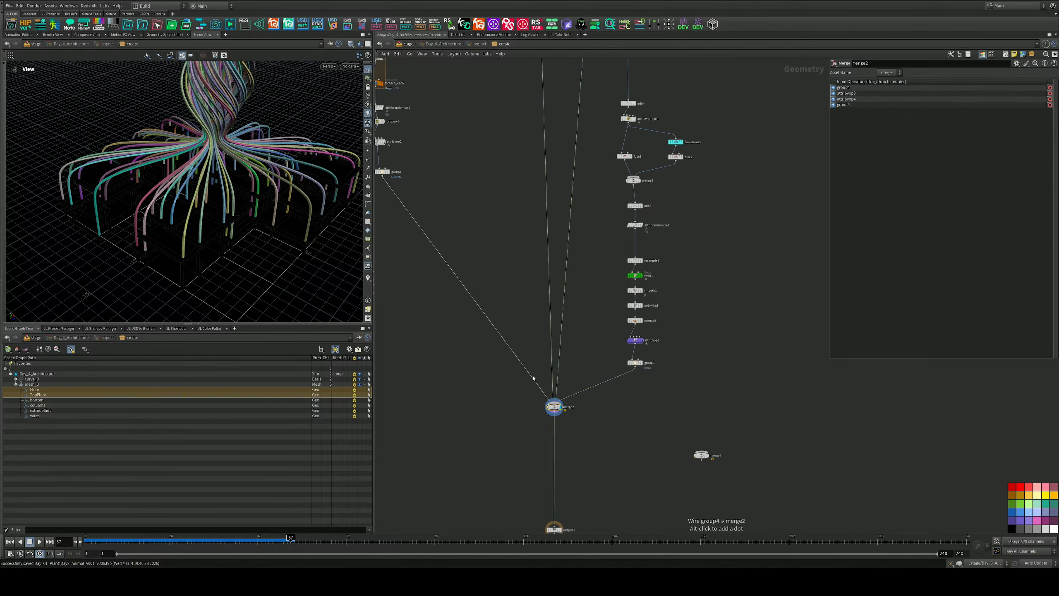
{"action": "scroll", "coordinate": [498, 365], "scroll_direction": "up", "scroll_amount": 3}
{"action": "scroll", "coordinate": [501, 365], "scroll_direction": "down", "scroll_amount": 4}
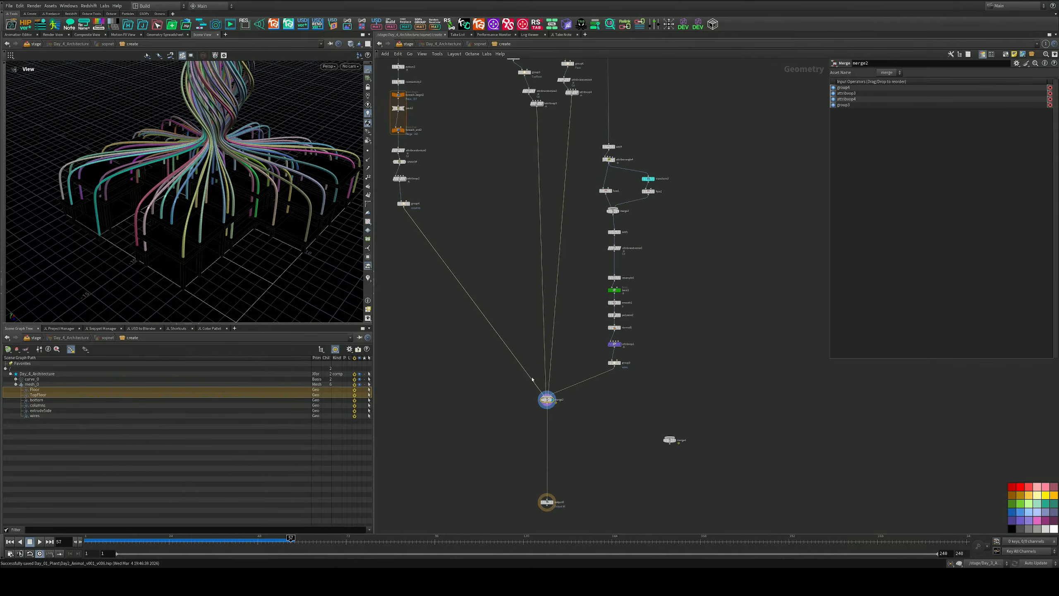
{"action": "scroll", "coordinate": [568, 397], "scroll_direction": "up", "scroll_amount": 6}
{"action": "scroll", "coordinate": [559, 274], "scroll_direction": "down", "scroll_amount": 2}
{"action": "scroll", "coordinate": [558, 277], "scroll_direction": "down", "scroll_amount": 4}
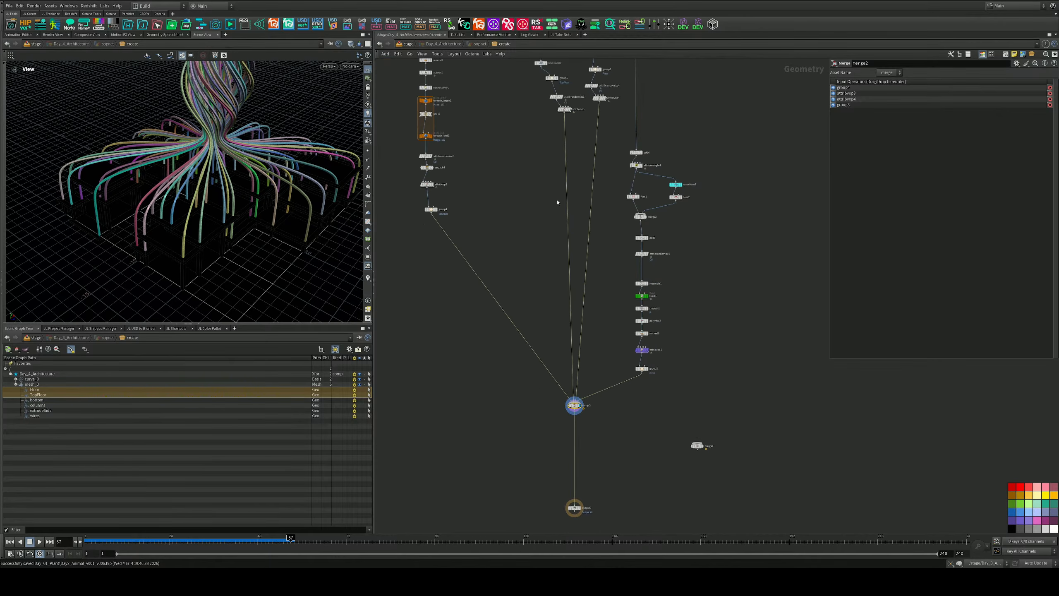
Step: Inspect the outputs of group4, attribvop3 and attribvop4 in turn, and redisplay merge2
{"action": "left_click", "coordinate": [436, 209]}
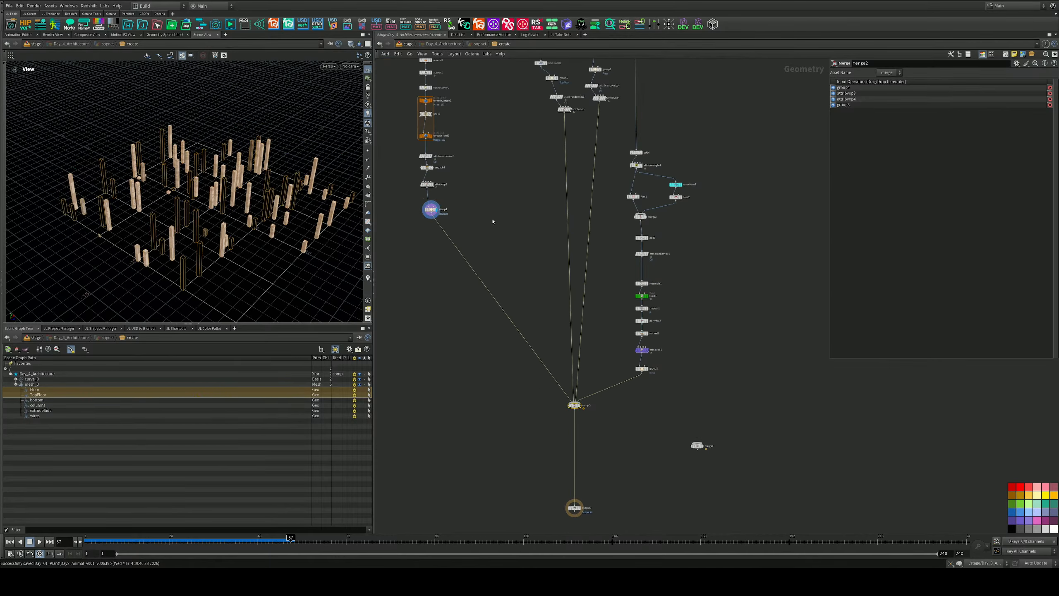
{"action": "left_click", "coordinate": [431, 210]}
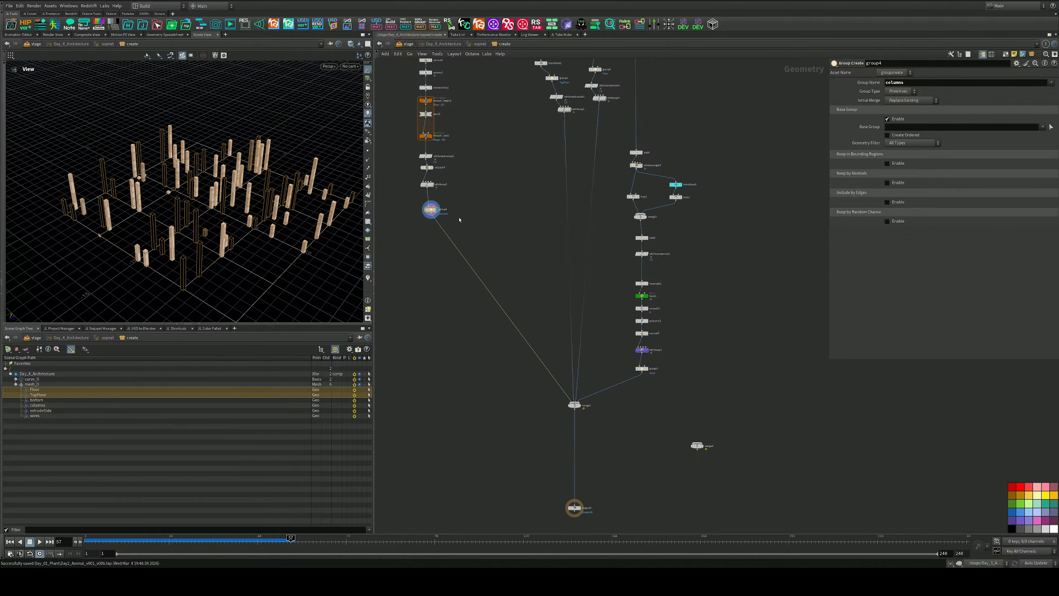
{"action": "left_click", "coordinate": [571, 114]}
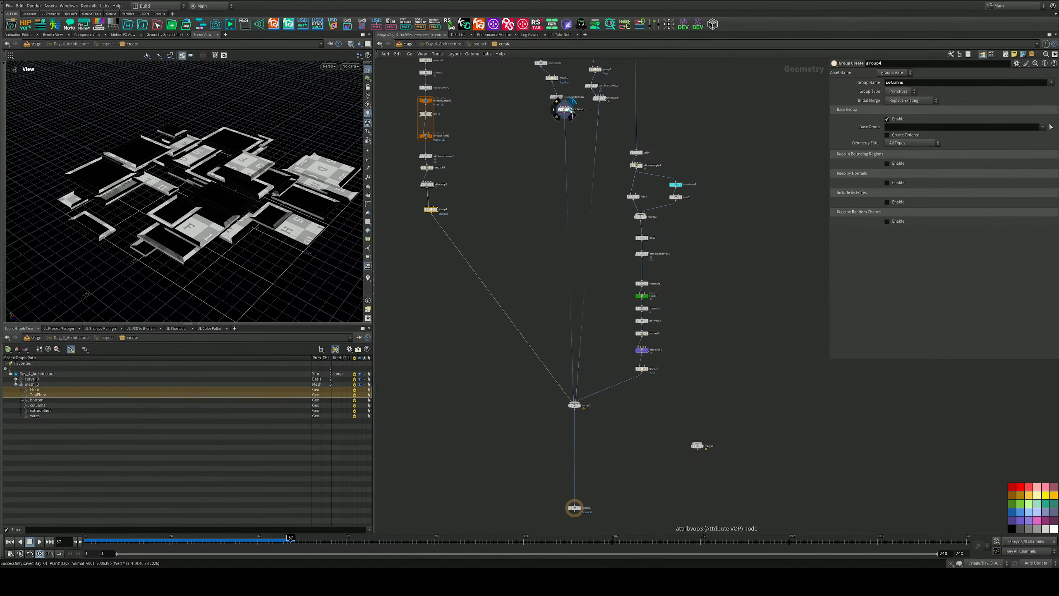
{"action": "left_click", "coordinate": [607, 103]}
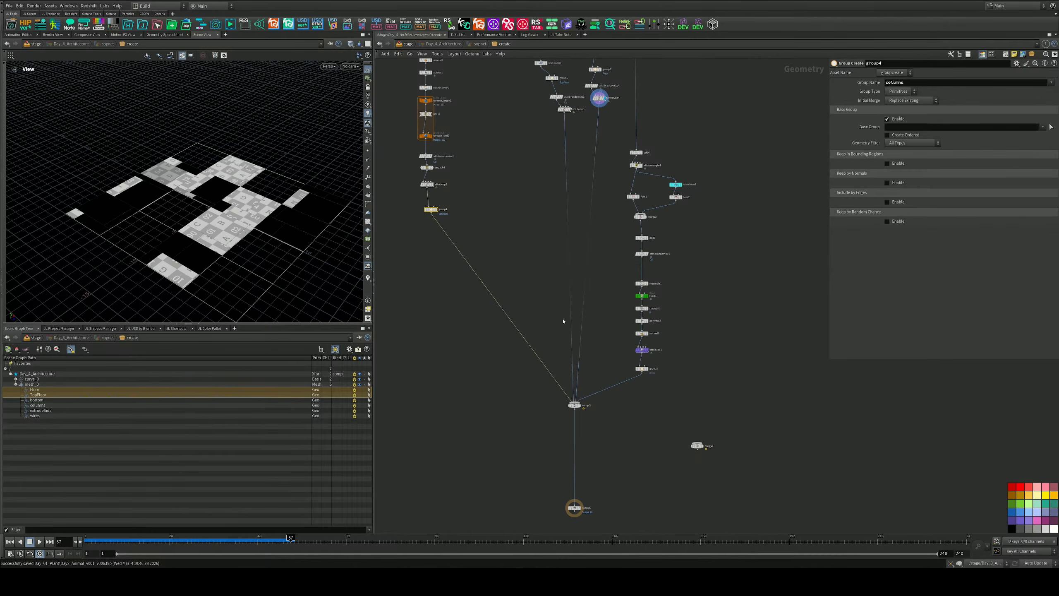
{"action": "scroll", "coordinate": [584, 319], "scroll_direction": "up", "scroll_amount": 5}
{"action": "scroll", "coordinate": [584, 317], "scroll_direction": "up", "scroll_amount": 2}
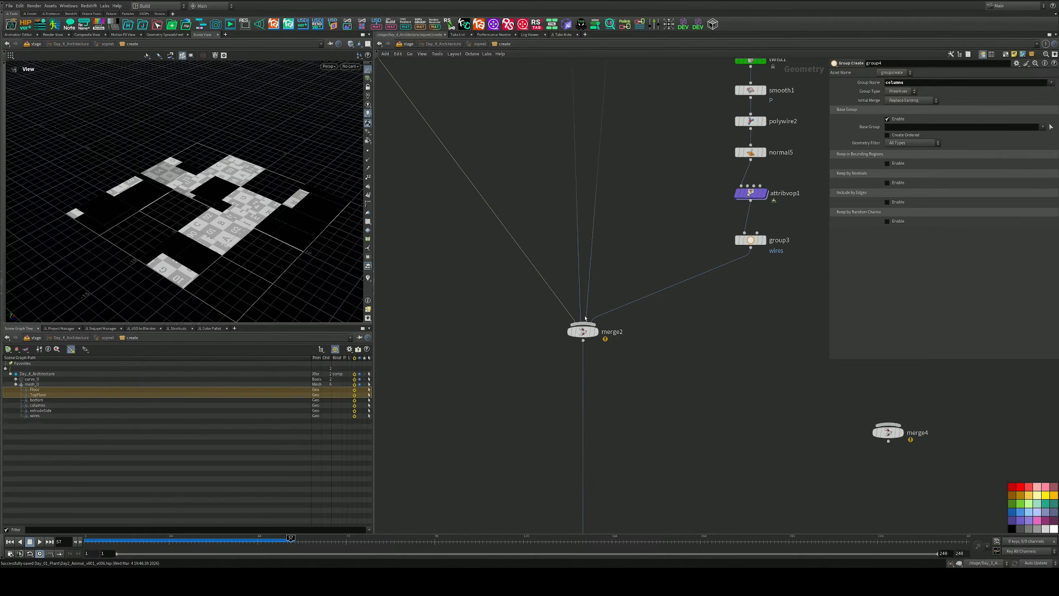
{"action": "left_click", "coordinate": [599, 334]}
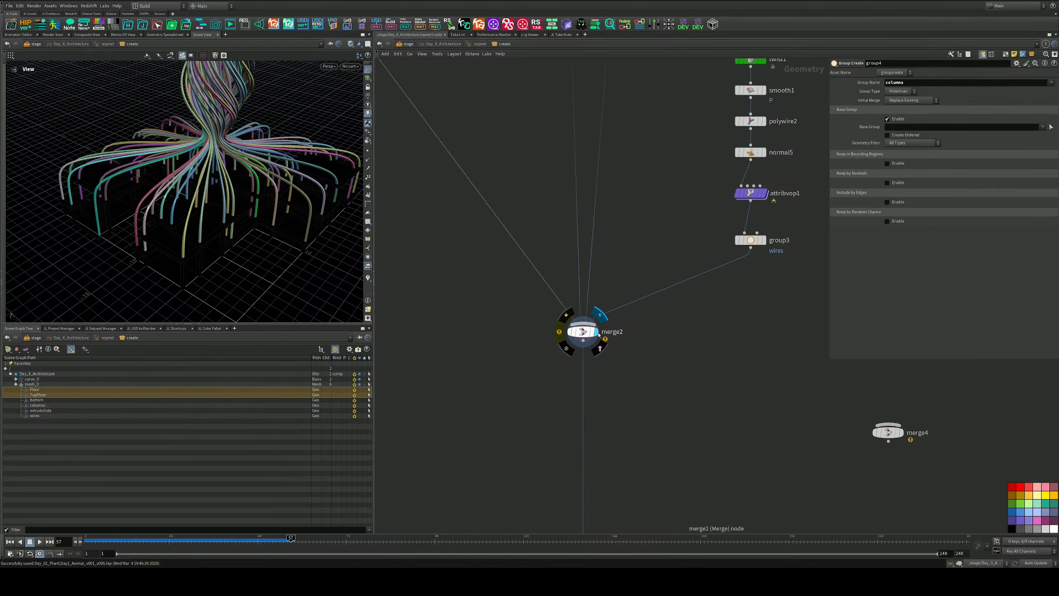
Step: Switch the viewport to a light background, frame the whole architecture with its wires, and save the scene file
{"action": "mouse_move", "coordinate": [182, 196]}
{"action": "left_mouse_down"}
{"action": "mouse_move", "coordinate": [175, 207]}
{"action": "mouse_move", "coordinate": [198, 197]}
{"action": "left_mouse_up"}
{"action": "left_click", "coordinate": [367, 70]}
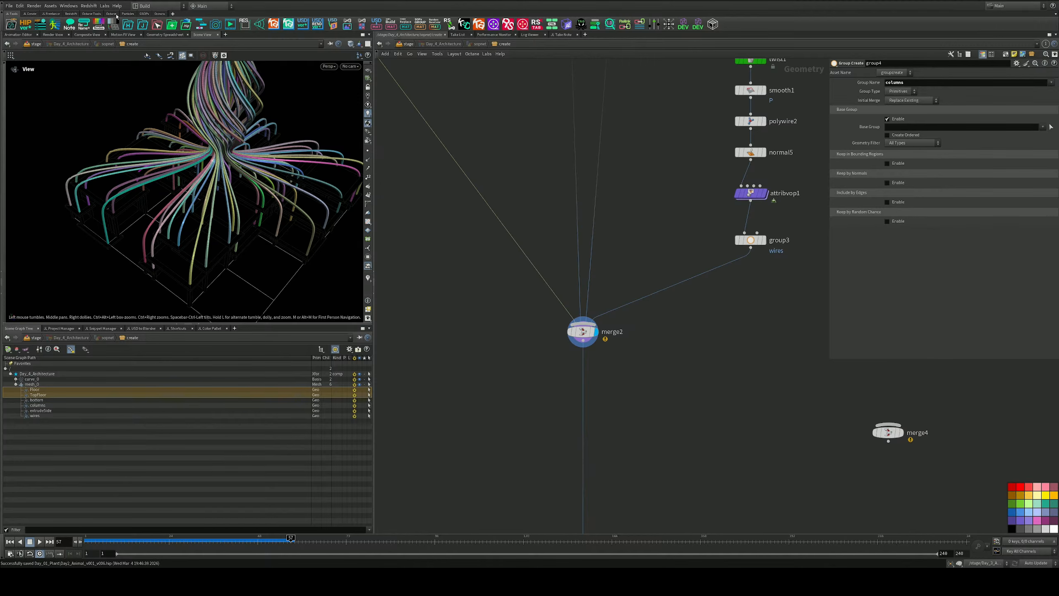
{"action": "left_click", "coordinate": [114, 25]}
{"action": "left_click_drag", "start_coordinate": [146, 72], "coordinate": [218, 193]}
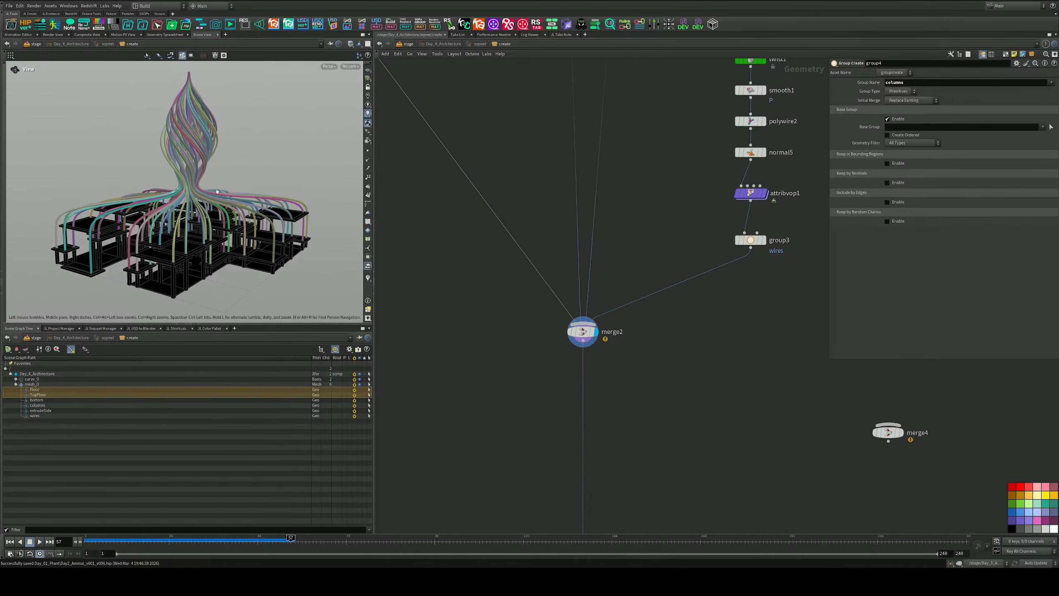
{"action": "key", "text": "ctrl+s"}
{"action": "key", "text": "h"}
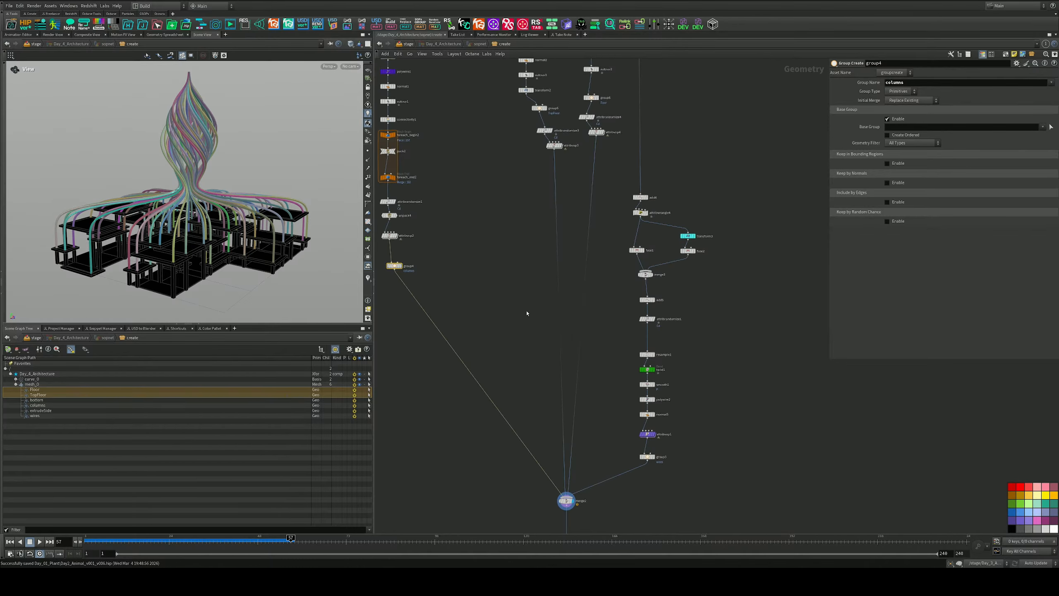
Step: Delete the disconnected merge4 node from the geometry network
{"action": "middle_click_drag", "start_coordinate": [518, 391], "coordinate": [544, 244]}
{"action": "middle_click_drag", "start_coordinate": [626, 407], "coordinate": [619, 332]}
{"action": "scroll", "coordinate": [617, 337], "scroll_direction": "up", "scroll_amount": 1}
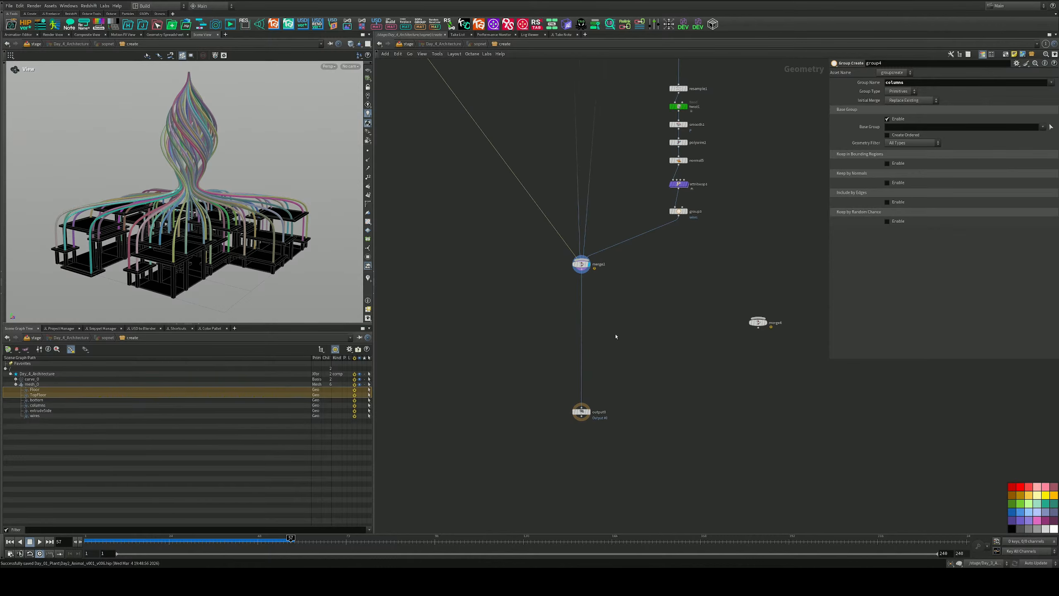
{"action": "left_click", "coordinate": [759, 323]}
{"action": "key", "text": "Delete"}
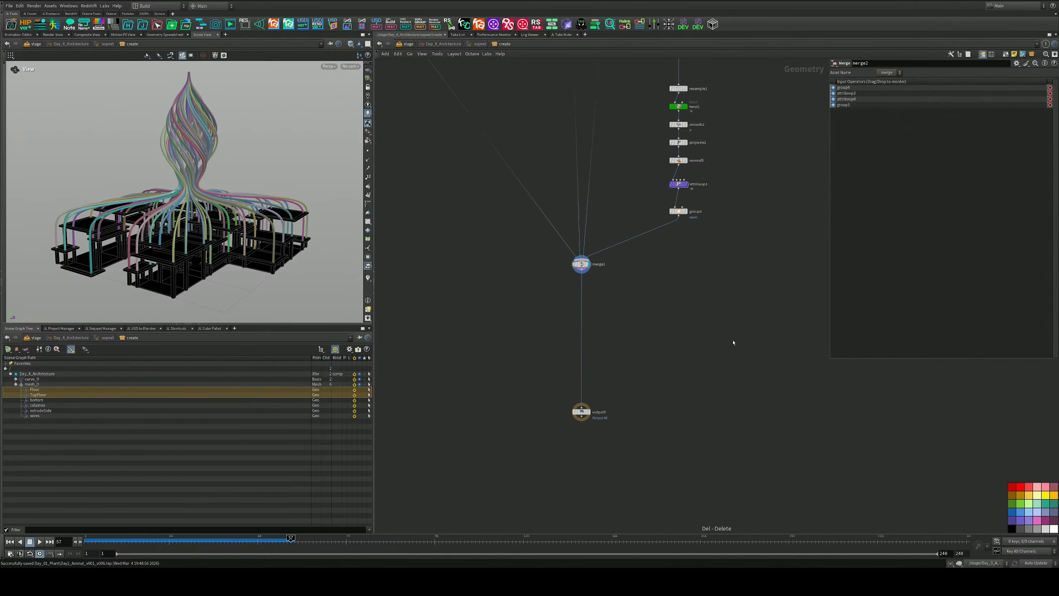
Step: Add a dot to the wire between group4 and merge2 and place it straight below group4
{"action": "scroll", "coordinate": [603, 272], "scroll_direction": "down", "scroll_amount": 5}
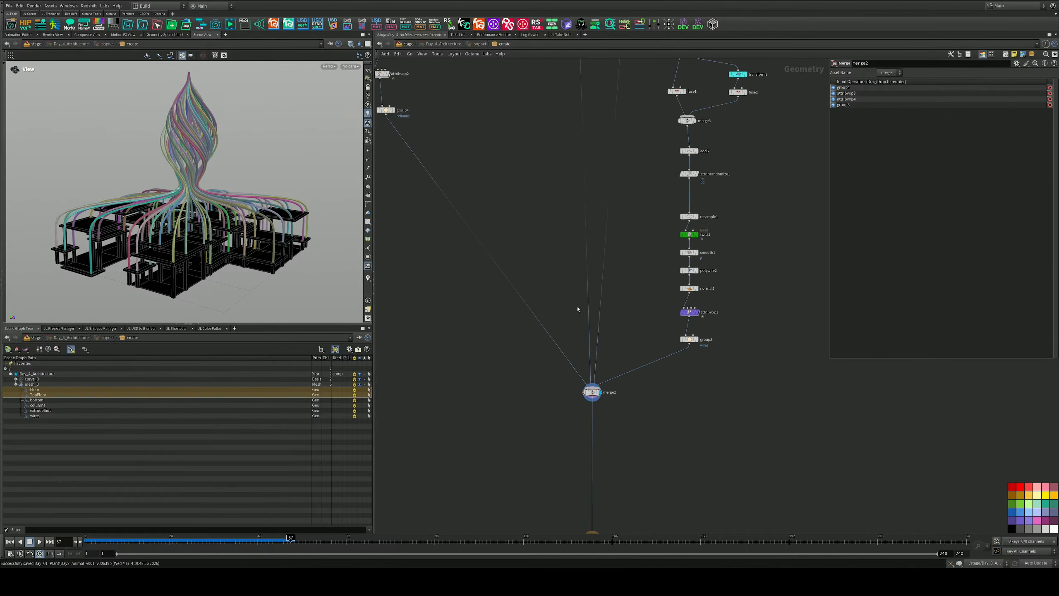
{"action": "middle_click_drag", "start_coordinate": [566, 266], "coordinate": [569, 308]}
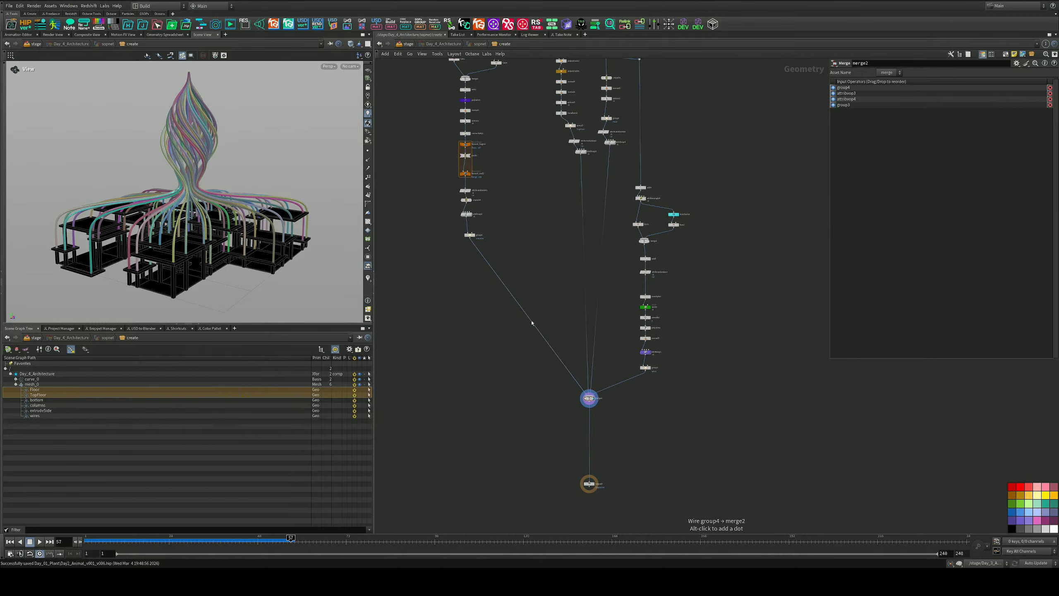
{"action": "left_click_drag", "start_coordinate": [526, 319], "coordinate": [470, 356], "text": "alt"}
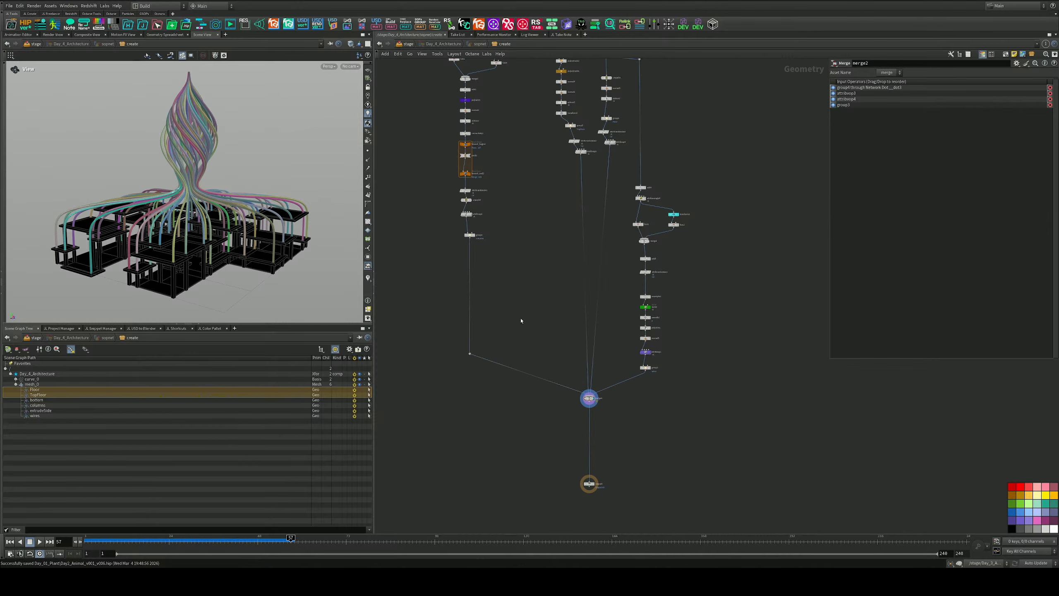
Step: Align the nodes at the lower end of the TopFloor branch into a vertical column
{"action": "middle_click_drag", "start_coordinate": [534, 254], "coordinate": [508, 307]}
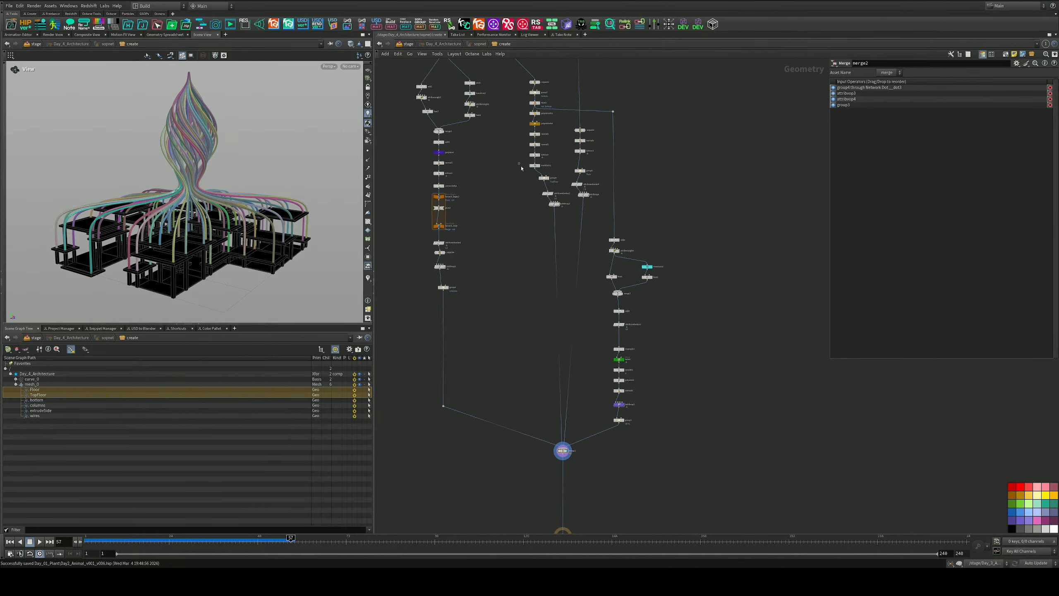
{"action": "left_click_drag", "start_coordinate": [521, 166], "coordinate": [573, 226]}
{"action": "key", "text": "a"}
{"action": "left_click_drag", "start_coordinate": [550, 184], "coordinate": [548, 203]}
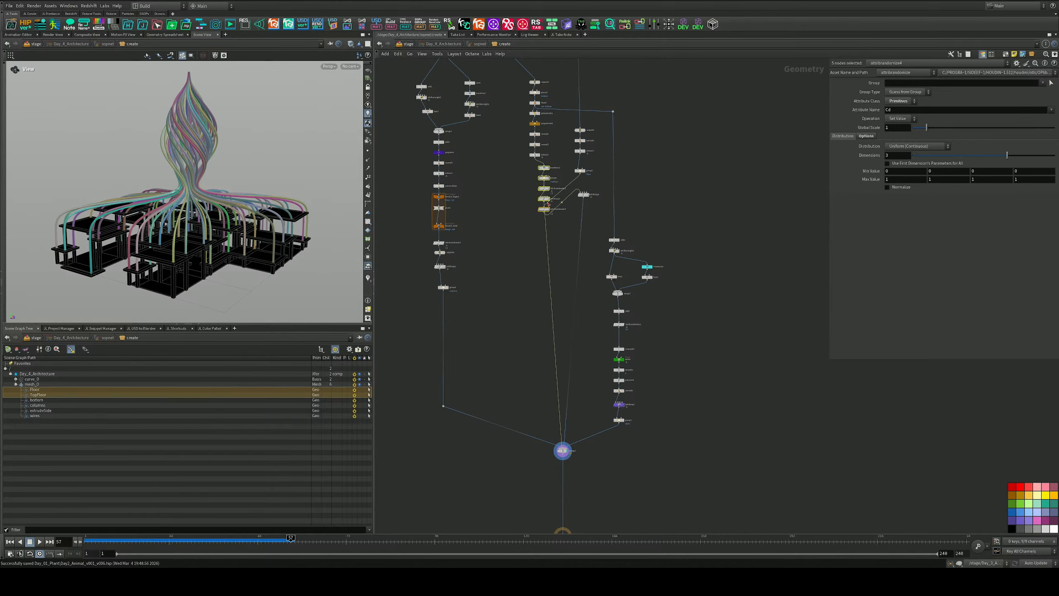
Step: Undo the last node alignment and realign transform2, group5, the attribute randomize and attribvop3 of the TopFloor branch in a vertical column
{"action": "key", "text": "ctrl+z"}
{"action": "middle_click_drag", "start_coordinate": [532, 173], "coordinate": [527, 210]}
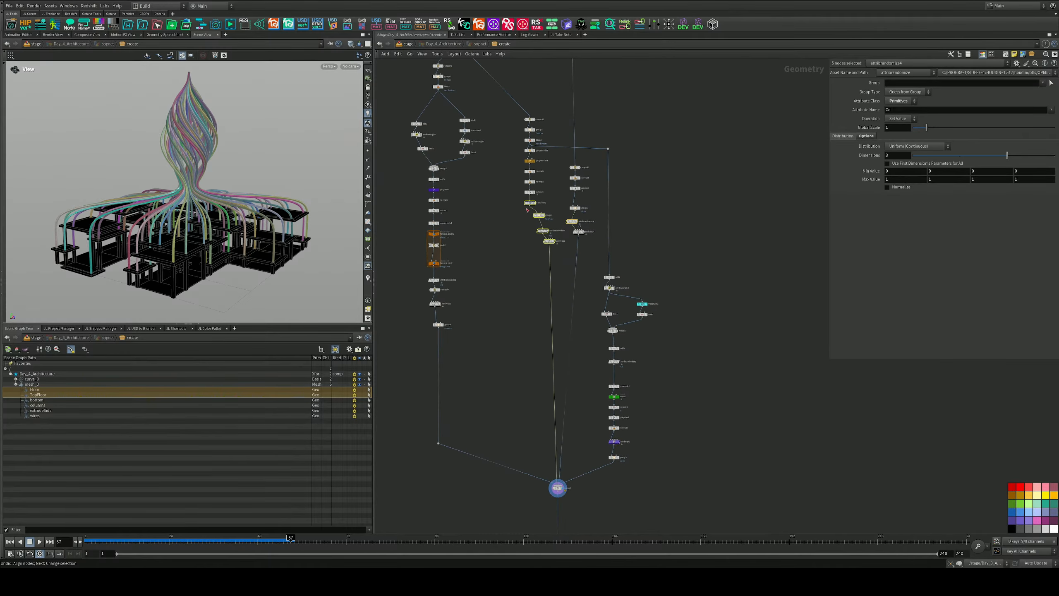
{"action": "scroll", "coordinate": [528, 210], "scroll_direction": "up", "scroll_amount": 4}
{"action": "left_click_drag", "start_coordinate": [517, 200], "coordinate": [593, 299]}
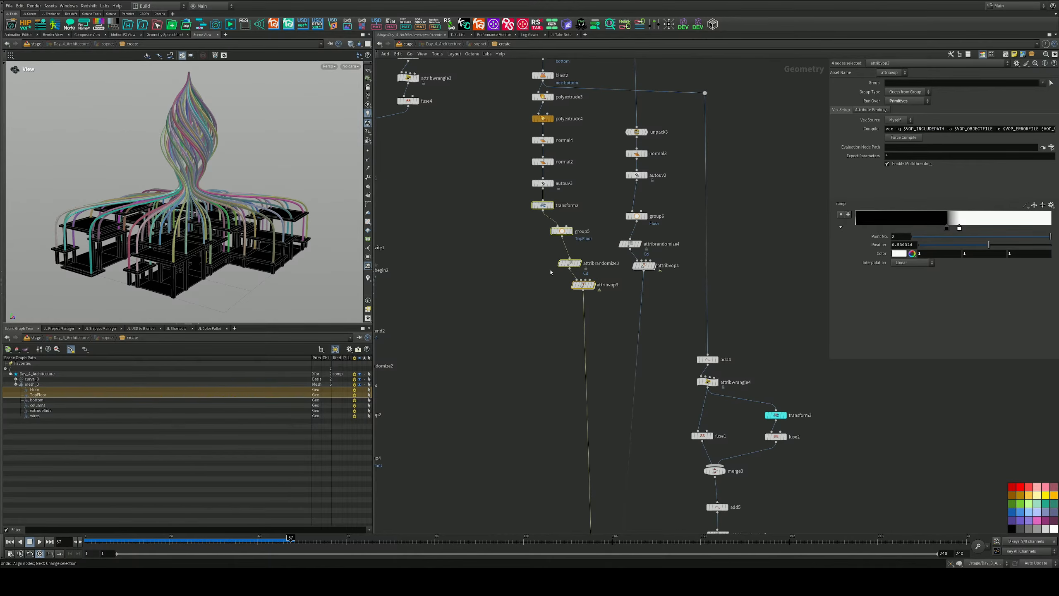
{"action": "key", "text": "a"}
{"action": "mouse_move", "coordinate": [550, 222]}
{"action": "left_mouse_down"}
{"action": "mouse_move", "coordinate": [549, 246]}
{"action": "mouse_move", "coordinate": [543, 230]}
{"action": "left_mouse_up"}
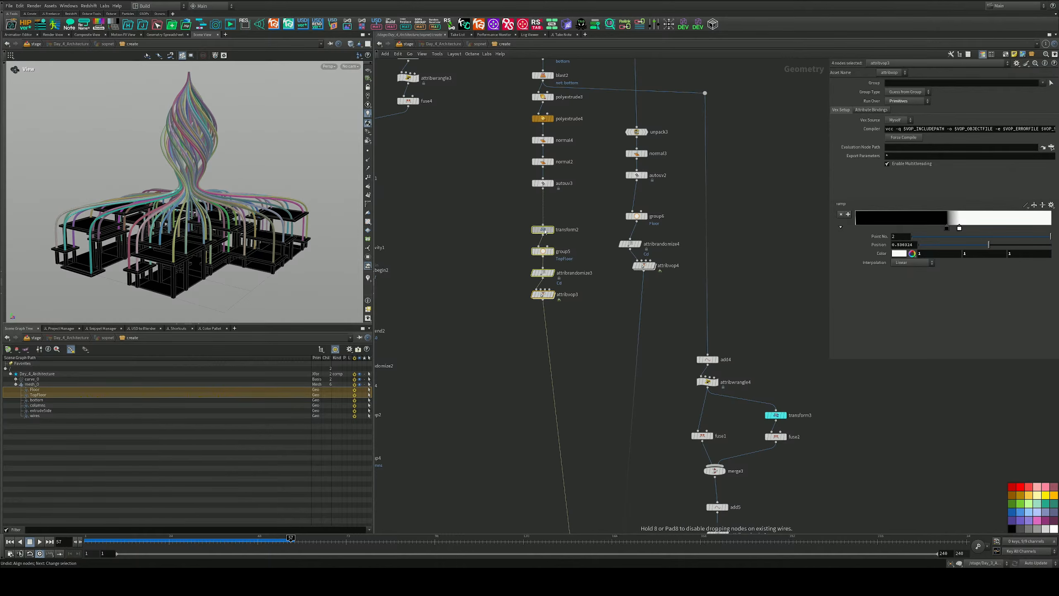
Step: Set the display flag on the output0 node beneath merge2
{"action": "middle_click_drag", "start_coordinate": [588, 312], "coordinate": [575, 242]}
{"action": "scroll", "coordinate": [582, 253], "scroll_direction": "down", "scroll_amount": 4}
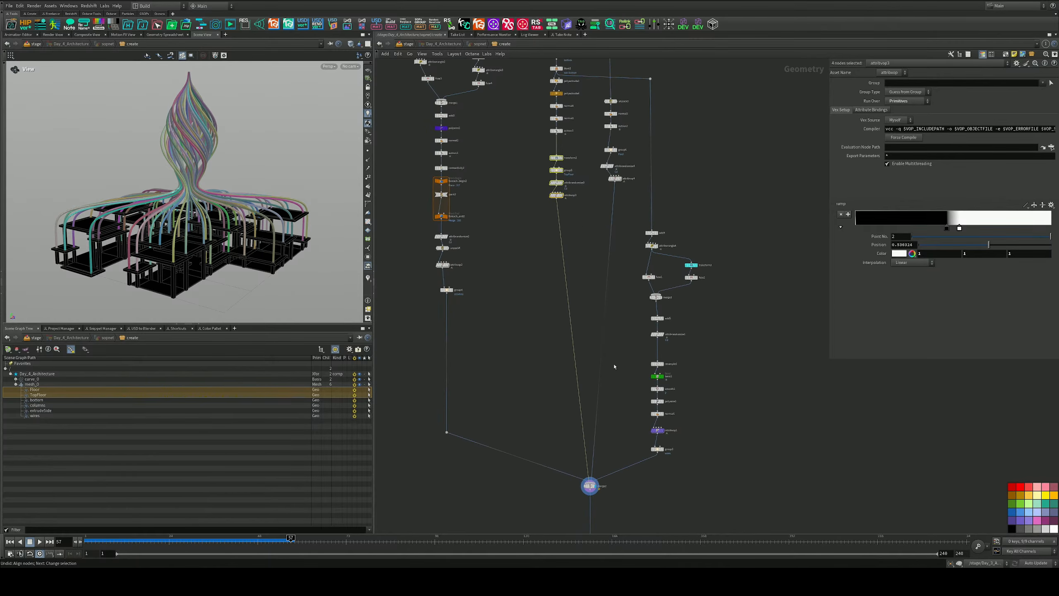
{"action": "middle_click_drag", "start_coordinate": [646, 396], "coordinate": [642, 216]}
{"action": "scroll", "coordinate": [610, 377], "scroll_direction": "up", "scroll_amount": 4}
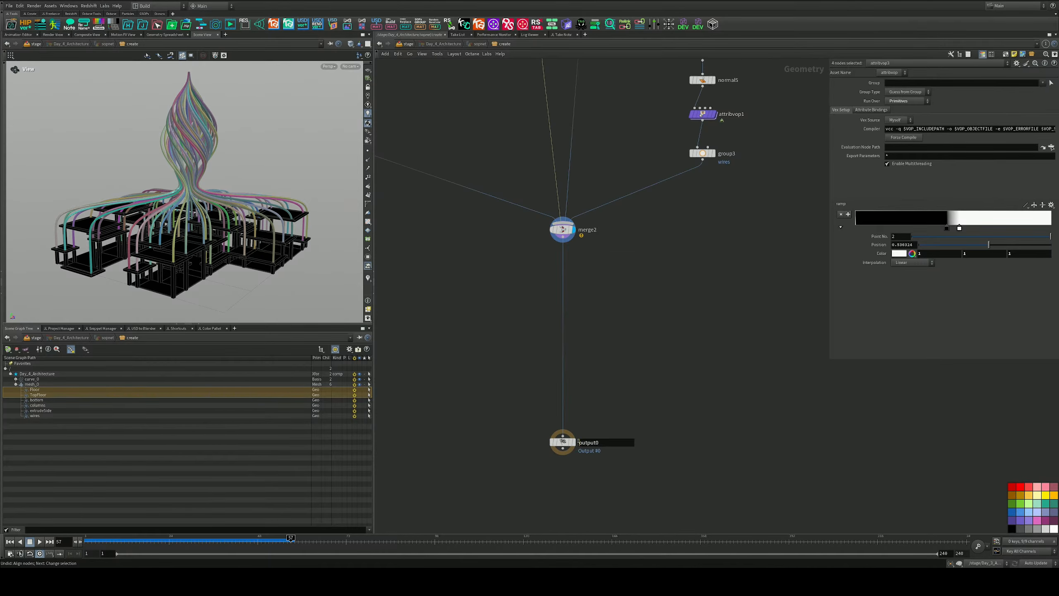
{"action": "mouse_move", "coordinate": [577, 445]}
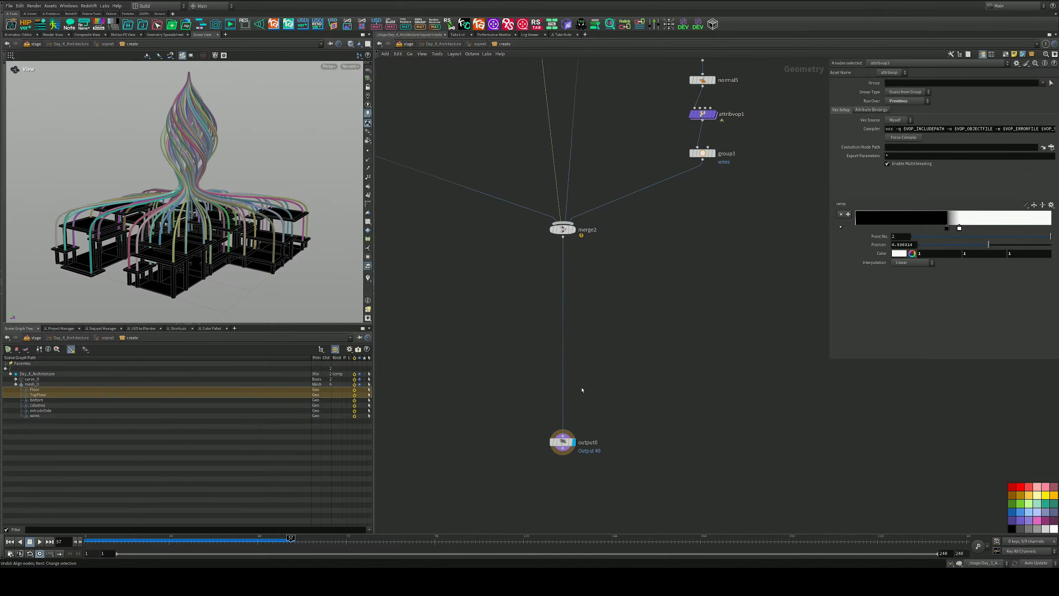
Step: Add a dot to each of the TopFloor and Floor wires above merge2
{"action": "scroll", "coordinate": [645, 322], "scroll_direction": "down", "scroll_amount": 6}
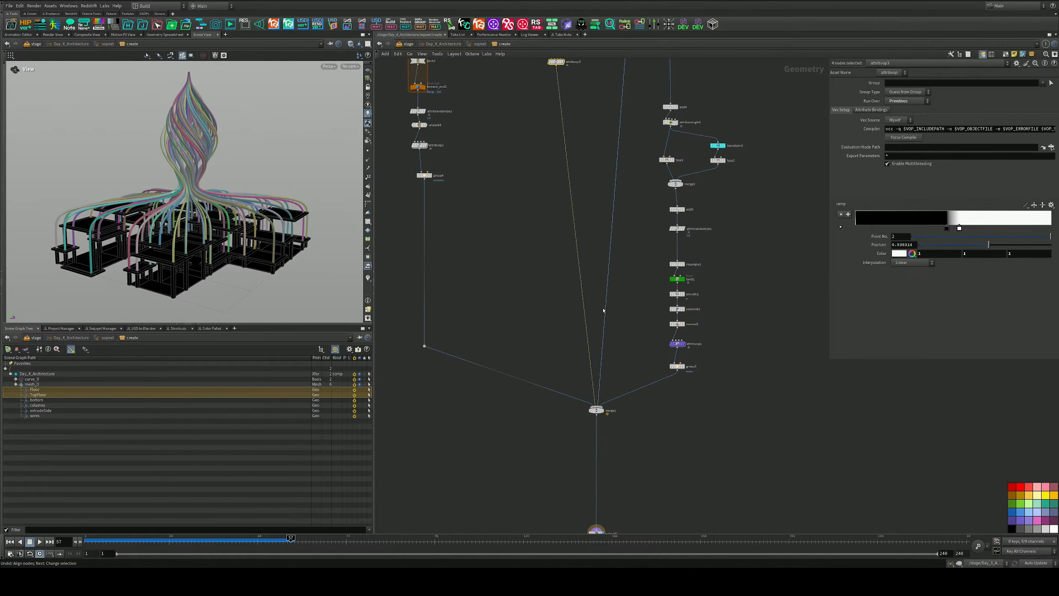
{"action": "left_click_drag", "start_coordinate": [577, 251], "coordinate": [566, 295]}
{"action": "left_click_drag", "start_coordinate": [607, 263], "coordinate": [632, 306], "text": "alt"}
{"action": "middle_click_drag", "start_coordinate": [631, 371], "coordinate": [649, 241]}
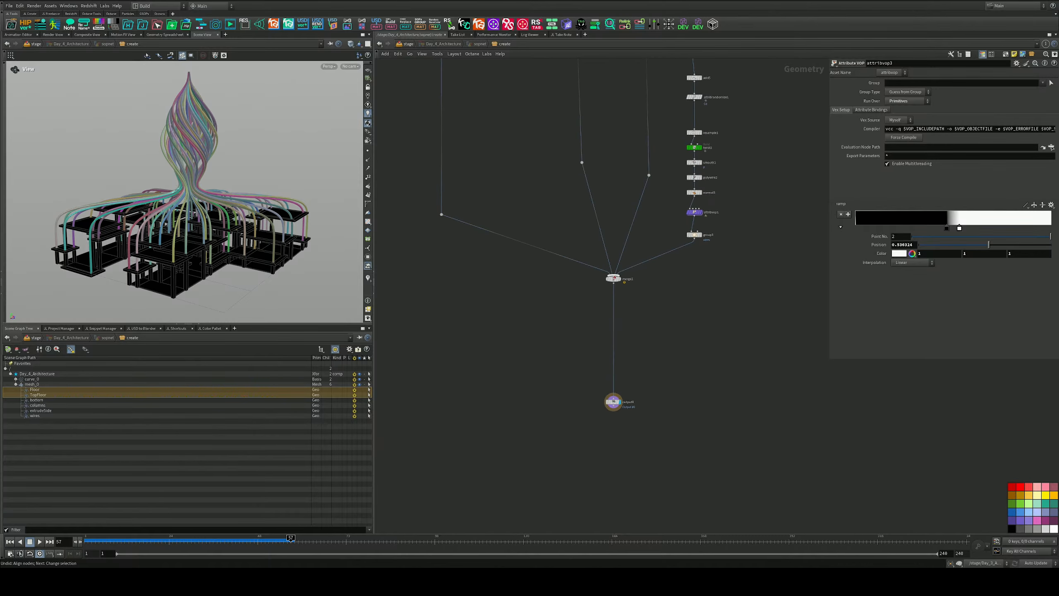
Step: Place a Null node below the dot at the end of the columns branch
{"action": "scroll", "coordinate": [616, 280], "scroll_direction": "up", "scroll_amount": 5}
{"action": "scroll", "coordinate": [577, 274], "scroll_direction": "down", "scroll_amount": 7}
{"action": "middle_click_drag", "start_coordinate": [537, 294], "coordinate": [592, 284]}
{"action": "key", "text": "Tab"}
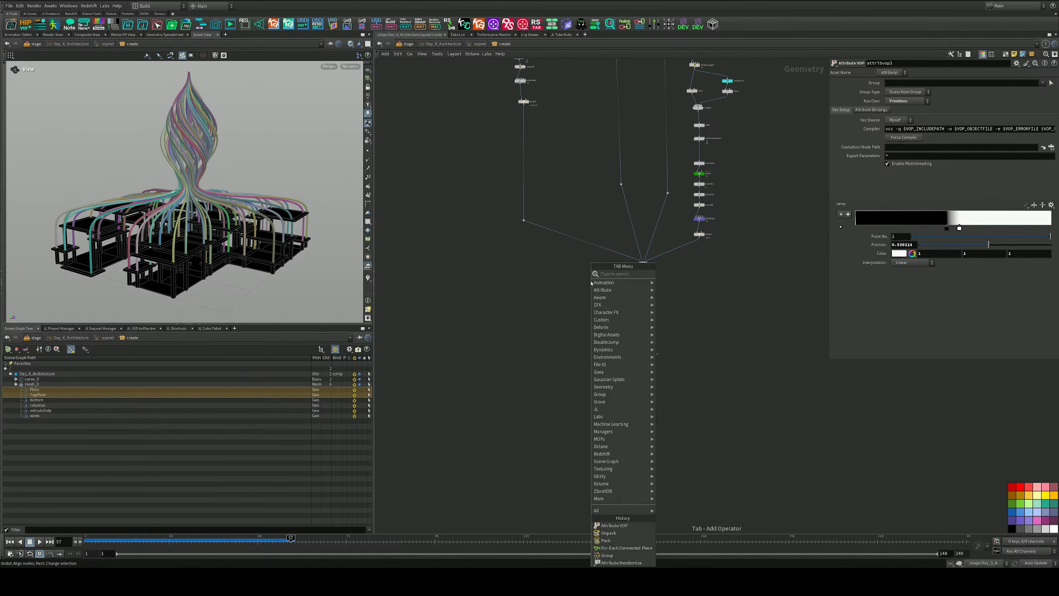
{"action": "type", "text": "null"}
{"action": "key", "text": "Return"}
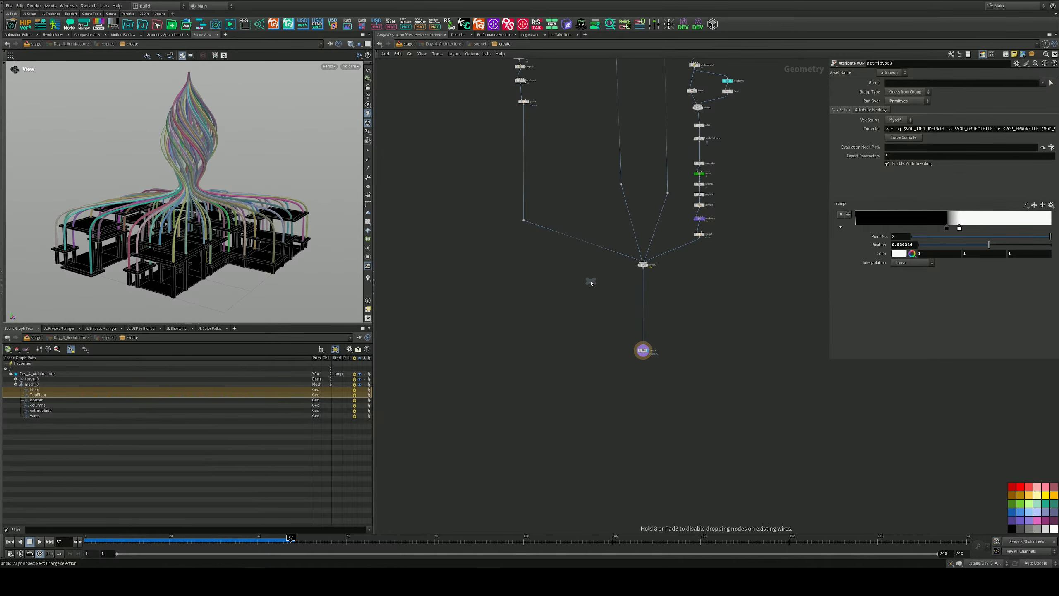
{"action": "scroll", "coordinate": [566, 279], "scroll_direction": "up", "scroll_amount": 2}
{"action": "left_click", "coordinate": [515, 271]}
{"action": "scroll", "coordinate": [523, 167], "scroll_direction": "up", "scroll_amount": 5}
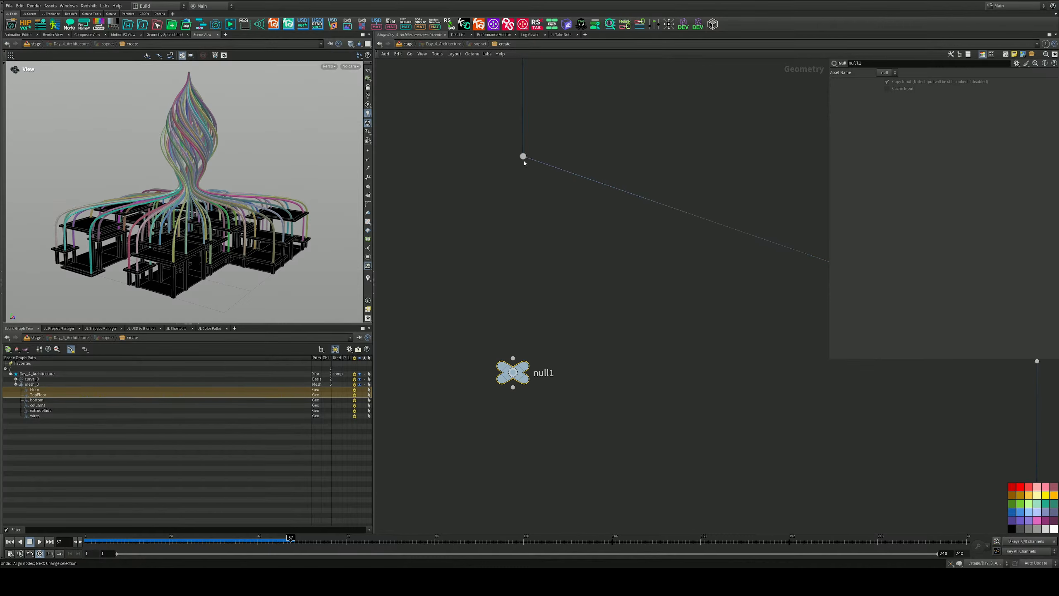
Step: Wire the columns branch's dot into the null and rename it OUT_Columns
{"action": "left_click_drag", "start_coordinate": [523, 167], "coordinate": [513, 358]}
{"action": "left_click", "coordinate": [543, 373]}
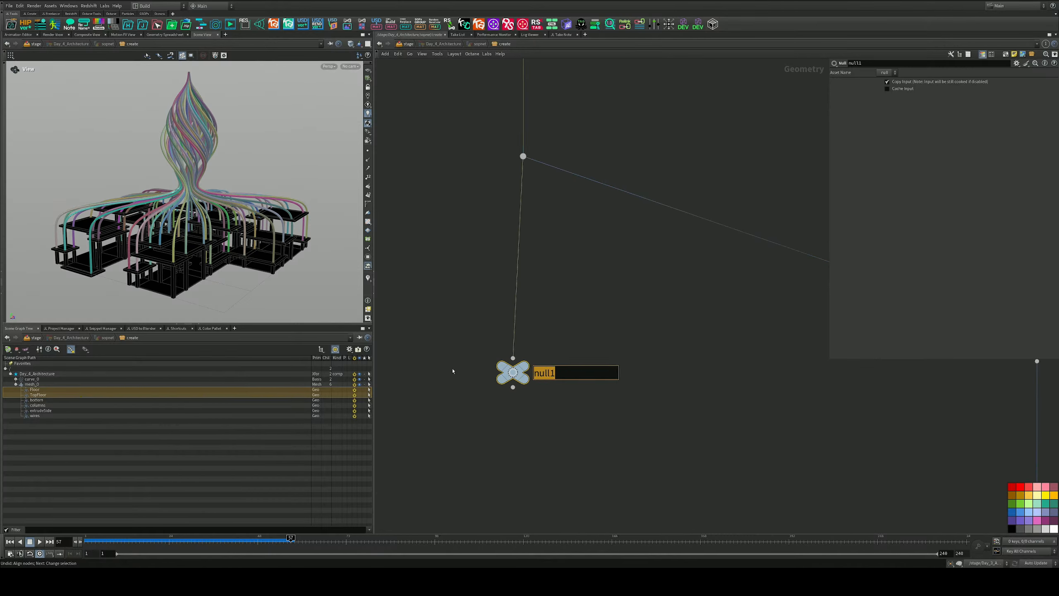
{"action": "type", "text": "OUT_Columns"}
{"action": "key", "text": "Return"}
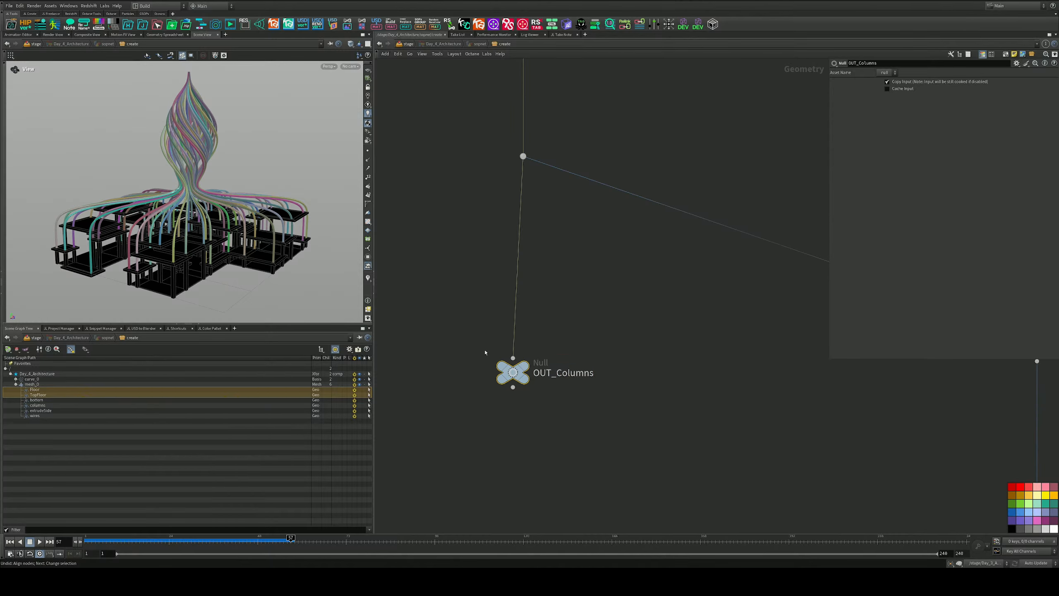
Step: Duplicate the OUT_Columns null beside the TopFloor branch and feed the copy from that branch's dot
{"action": "scroll", "coordinate": [533, 358], "scroll_direction": "down", "scroll_amount": 3}
{"action": "middle_click_drag", "start_coordinate": [551, 357], "coordinate": [513, 347]}
{"action": "left_click_drag", "start_coordinate": [482, 359], "coordinate": [706, 253], "text": "alt"}
{"action": "middle_click_drag", "start_coordinate": [716, 194], "coordinate": [603, 291]}
{"action": "scroll", "coordinate": [597, 288], "scroll_direction": "up", "scroll_amount": 3}
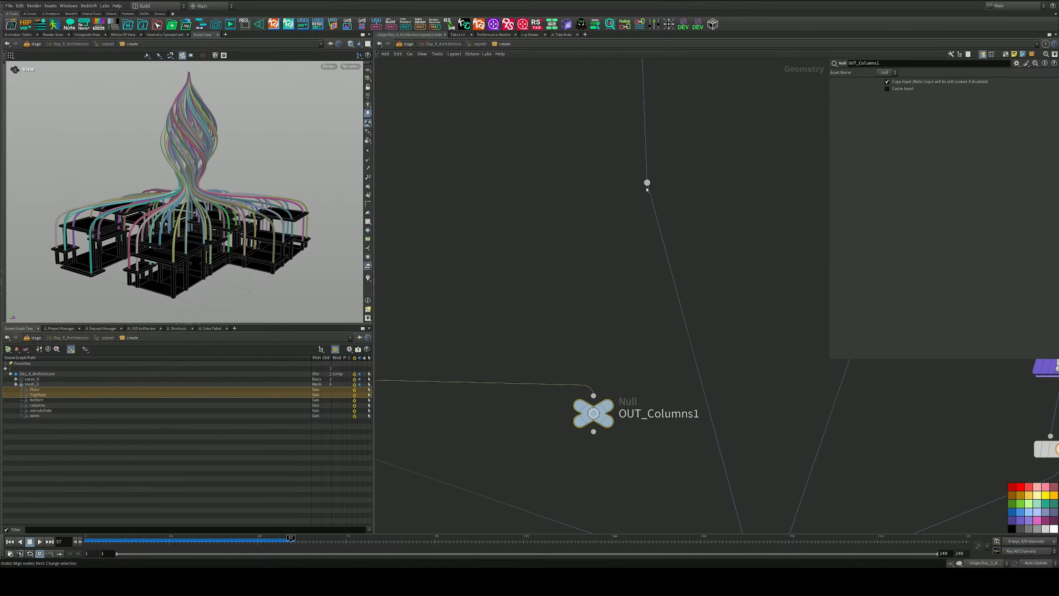
{"action": "left_click_drag", "start_coordinate": [647, 188], "coordinate": [593, 395]}
Step: Rename the copied null OUT_TopFloor and display its geometry in the viewport
{"action": "double_click", "coordinate": [698, 413]}
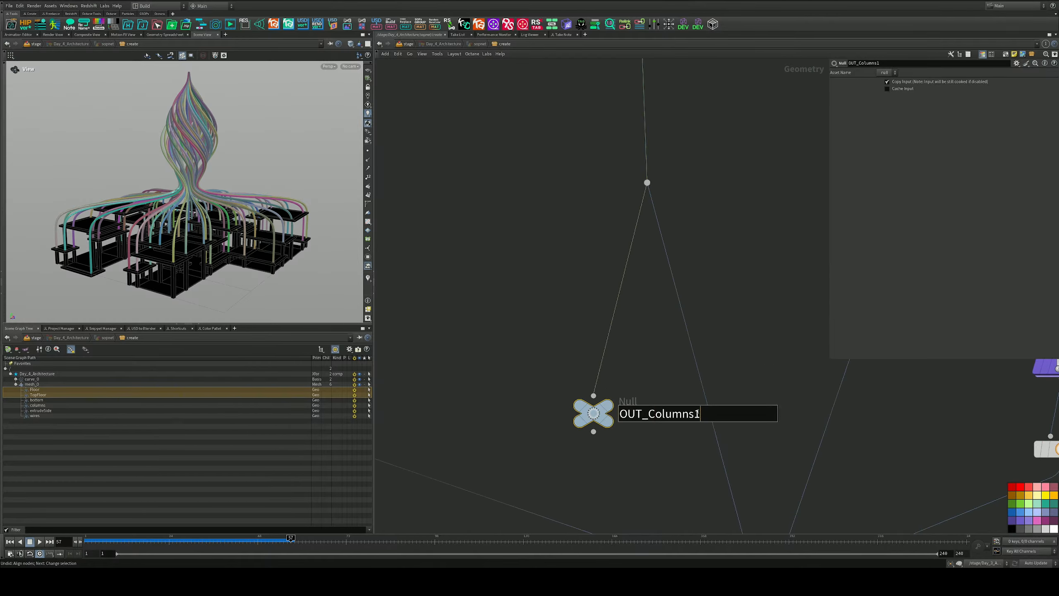
{"action": "left_click_drag", "start_coordinate": [698, 413], "coordinate": [573, 402]}
{"action": "key", "text": "Right"}
{"action": "key", "text": "Right"}
{"action": "key", "text": "shift+Right"}
{"action": "key", "text": "shift+Right"}
{"action": "key", "text": "shift+Right"}
{"action": "key", "text": "shift+Right"}
{"action": "key", "text": "shift+Right"}
{"action": "key", "text": "shift+Right"}
{"action": "key", "text": "shift+Right"}
{"action": "key", "text": "shift+Right"}
{"action": "type", "text": "TopFloor"}
{"action": "key", "text": "Return"}
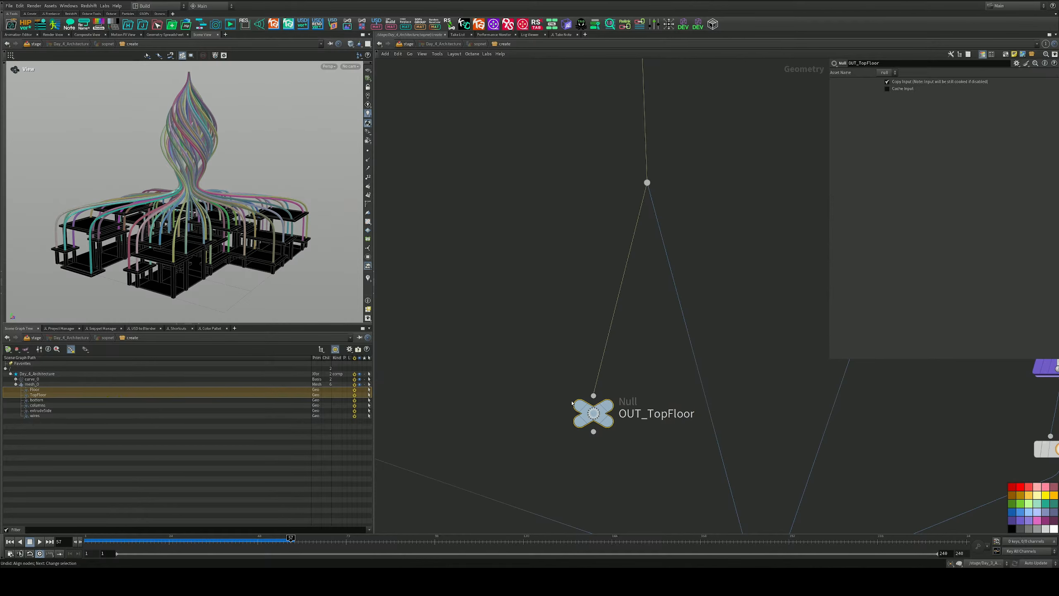
{"action": "left_click", "coordinate": [621, 380]}
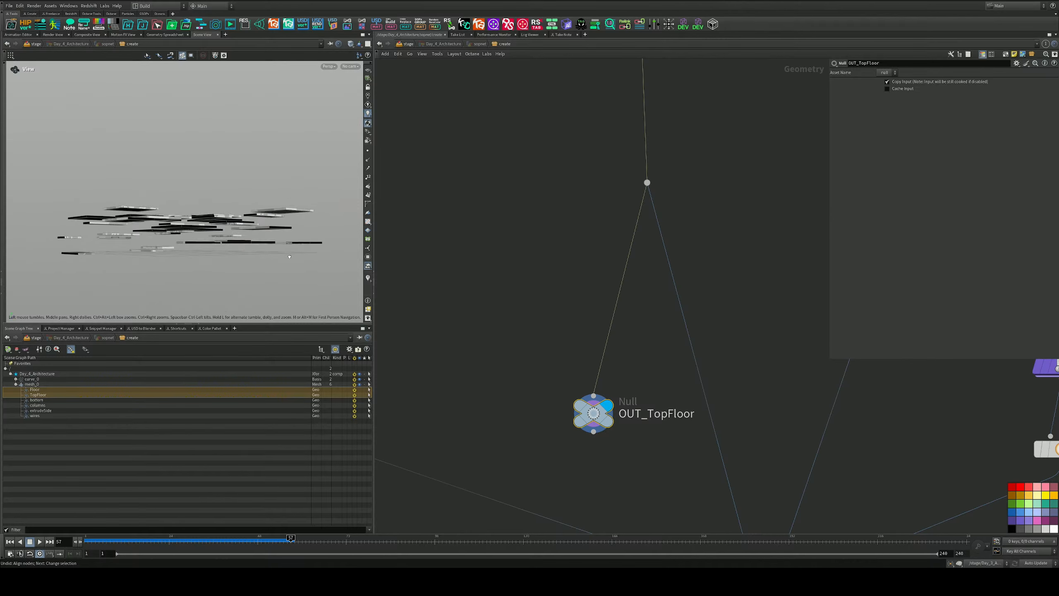
{"action": "left_click_drag", "start_coordinate": [290, 257], "coordinate": [292, 269]}
Step: Duplicate the OUT_TopFloor null and wire the copy to the dot of the Floor branch
{"action": "middle_click_drag", "start_coordinate": [596, 355], "coordinate": [465, 318]}
{"action": "scroll", "coordinate": [466, 319], "scroll_direction": "down", "scroll_amount": 3}
{"action": "left_click_drag", "start_coordinate": [477, 354], "coordinate": [606, 269], "text": "alt"}
{"action": "middle_click_drag", "start_coordinate": [631, 236], "coordinate": [577, 284]}
{"action": "scroll", "coordinate": [577, 284], "scroll_direction": "up", "scroll_amount": 2}
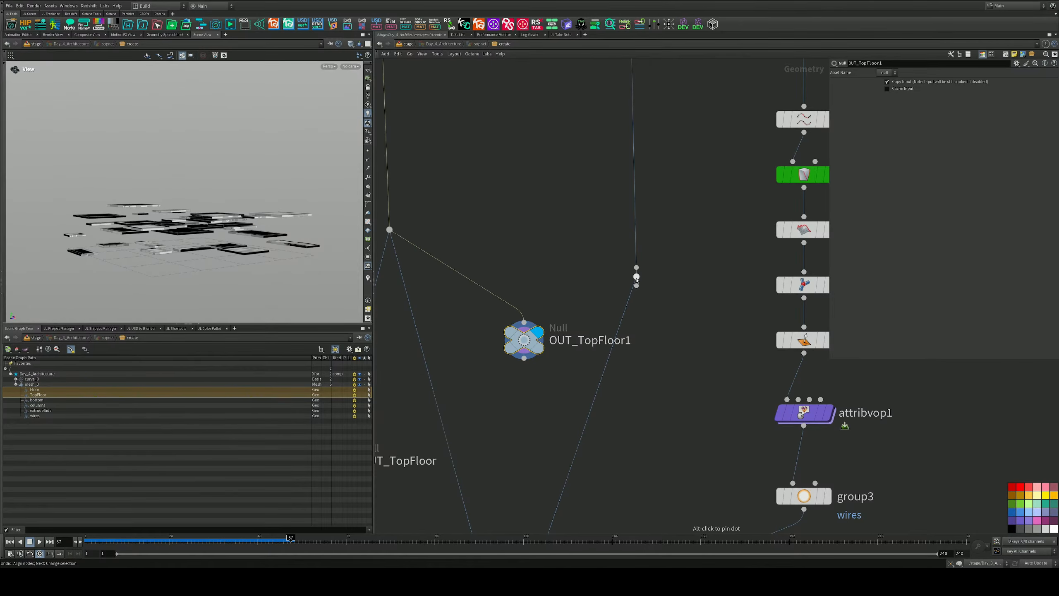
{"action": "left_click_drag", "start_coordinate": [637, 286], "coordinate": [524, 322]}
Step: Rename the null on the Floor branch OUT_Floor
{"action": "double_click", "coordinate": [586, 341]}
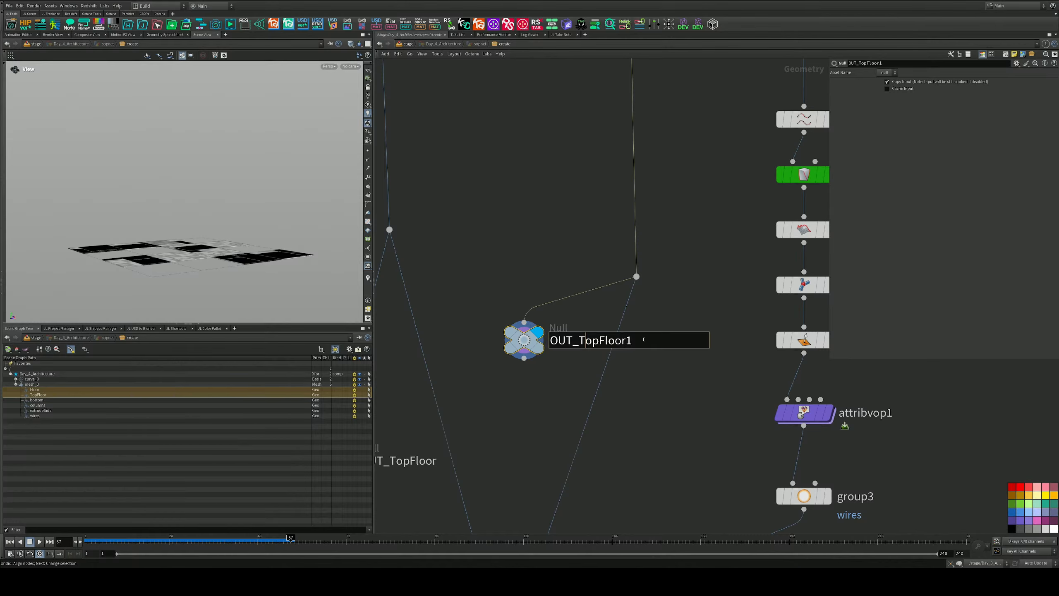
{"action": "left_click_drag", "start_coordinate": [643, 340], "coordinate": [581, 346]}
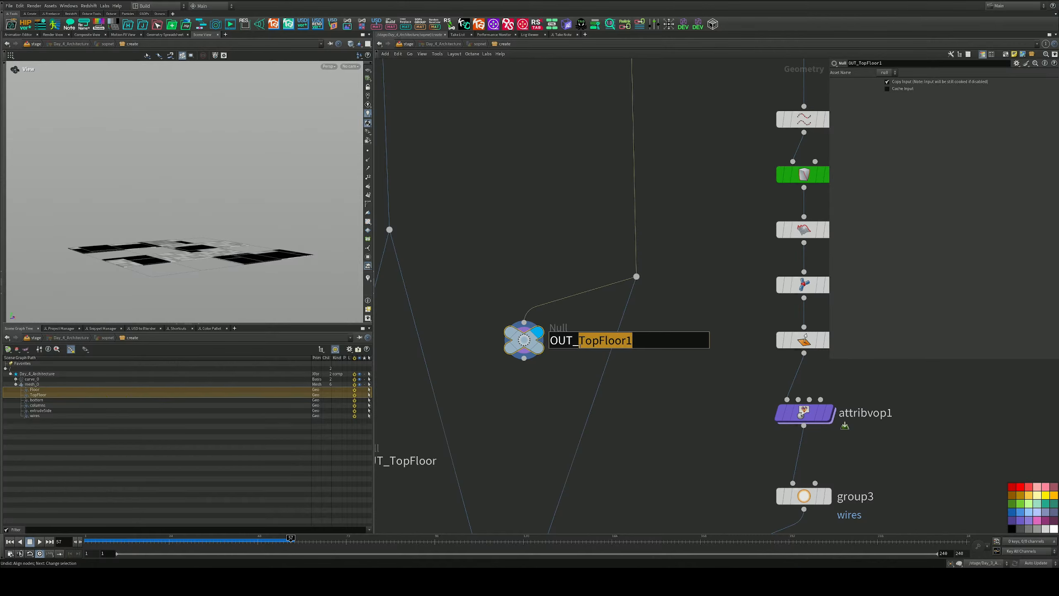
{"action": "type", "text": "Floor"}
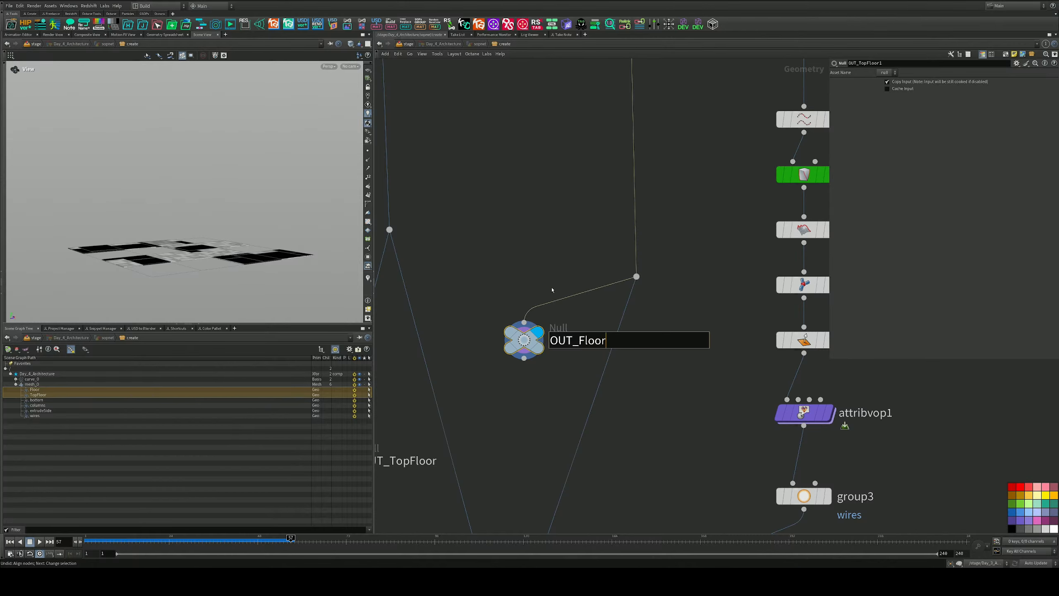
{"action": "key", "text": "Return"}
Step: Duplicate the OUT_Floor null below group3 and connect group3's output to the copy
{"action": "scroll", "coordinate": [534, 292], "scroll_direction": "down", "scroll_amount": 5}
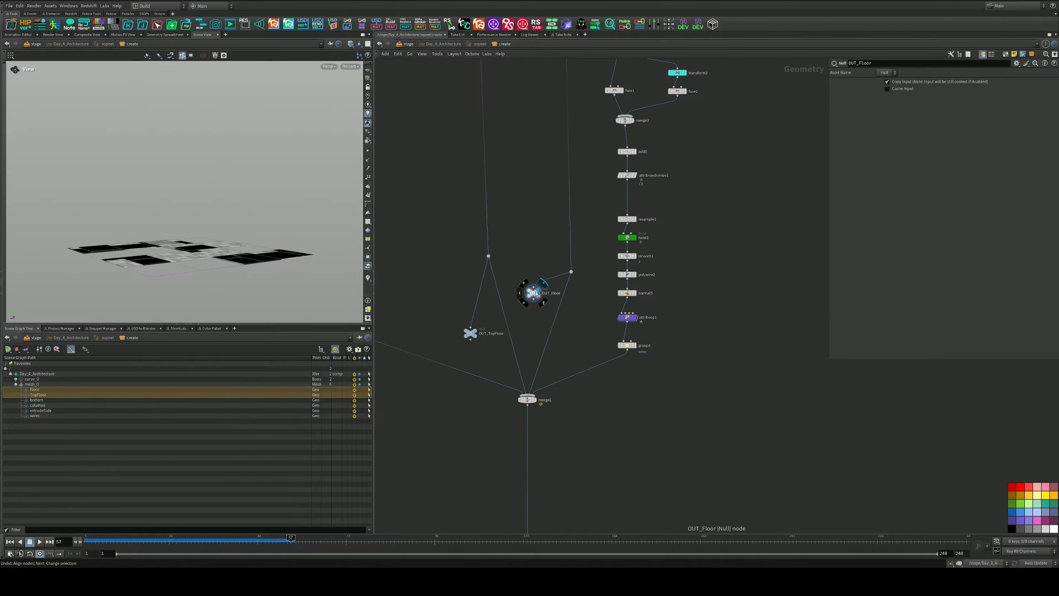
{"action": "left_click_drag", "start_coordinate": [537, 293], "coordinate": [633, 397], "text": "alt"}
{"action": "scroll", "coordinate": [626, 371], "scroll_direction": "up", "scroll_amount": 5}
{"action": "left_click_drag", "start_coordinate": [629, 319], "coordinate": [640, 416]}
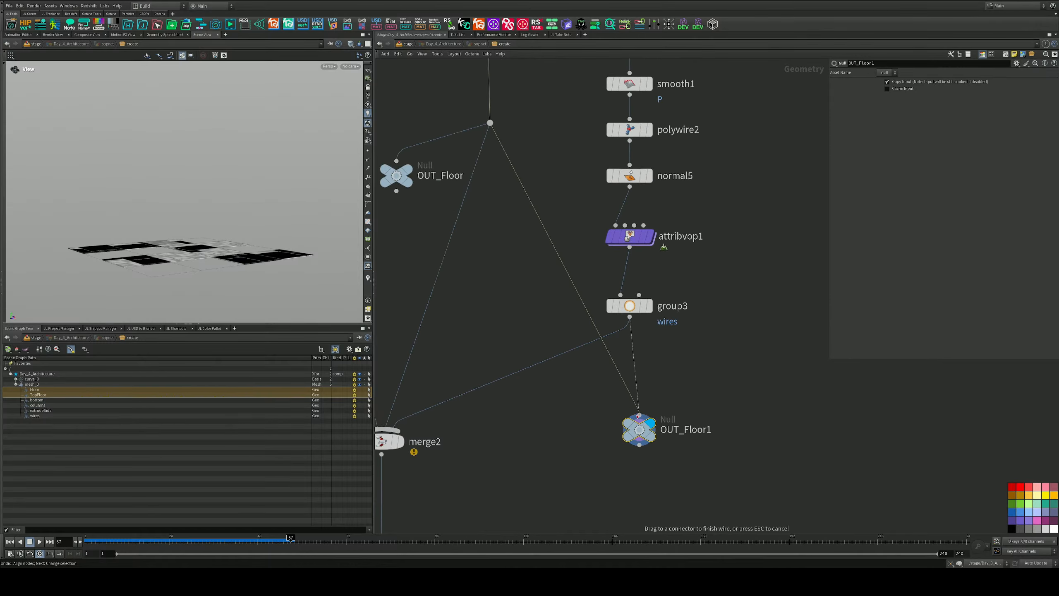
Step: Rename the null under the wires group OUT_Wires
{"action": "double_click", "coordinate": [685, 430]}
{"action": "key", "text": "shift+End"}
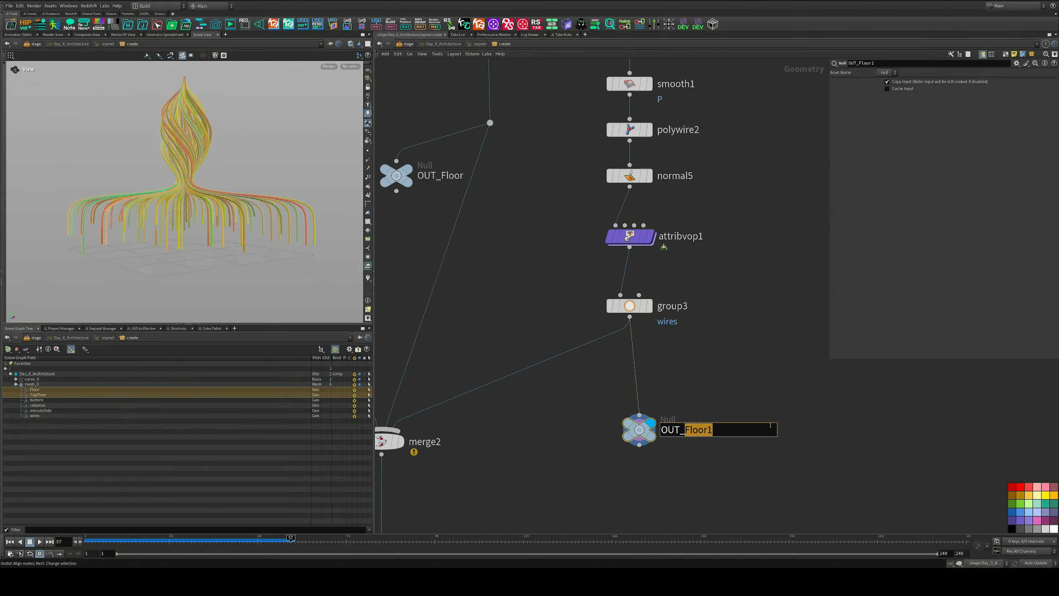
{"action": "type", "text": "Wires"}
{"action": "key", "text": "Return"}
Step: Copy the OUT_Columns null to the clipboard
{"action": "scroll", "coordinate": [709, 401], "scroll_direction": "down", "scroll_amount": 10}
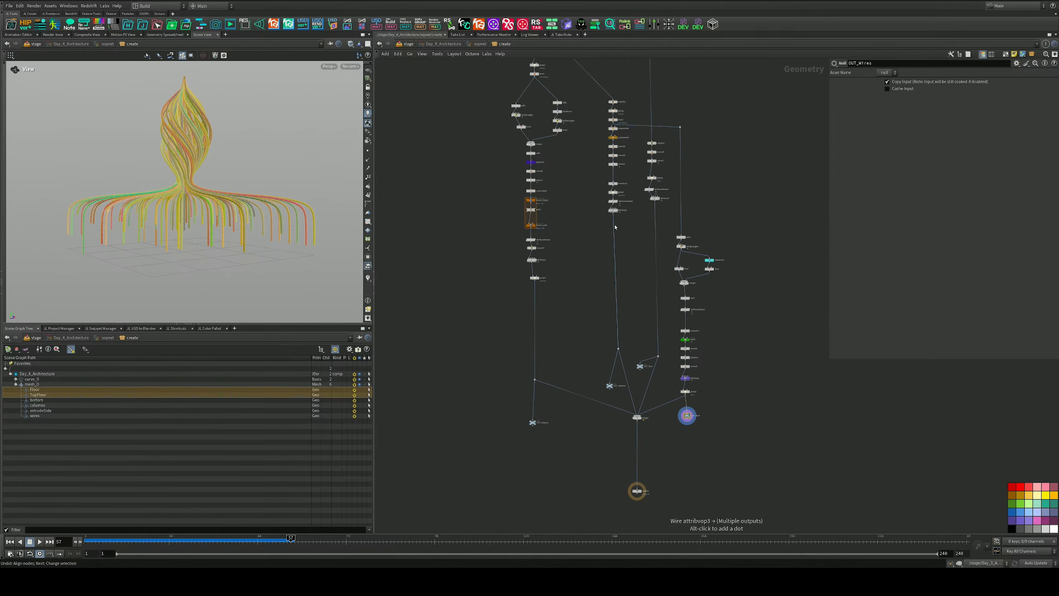
{"action": "middle_click_drag", "start_coordinate": [589, 229], "coordinate": [594, 271]}
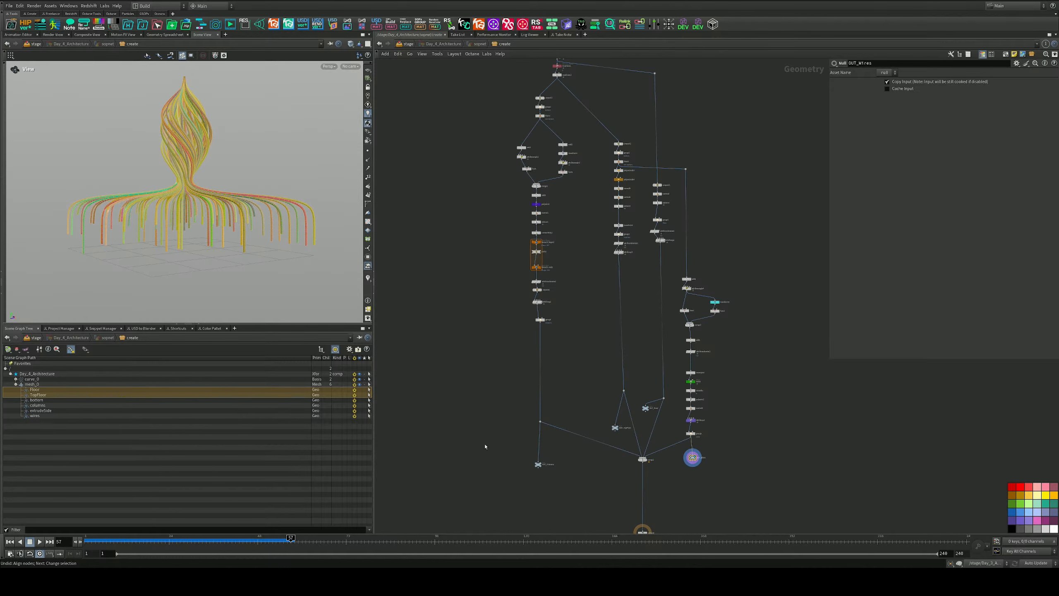
{"action": "scroll", "coordinate": [517, 454], "scroll_direction": "up", "scroll_amount": 3}
{"action": "left_click", "coordinate": [554, 471]}
{"action": "key", "text": "ctrl+c"}
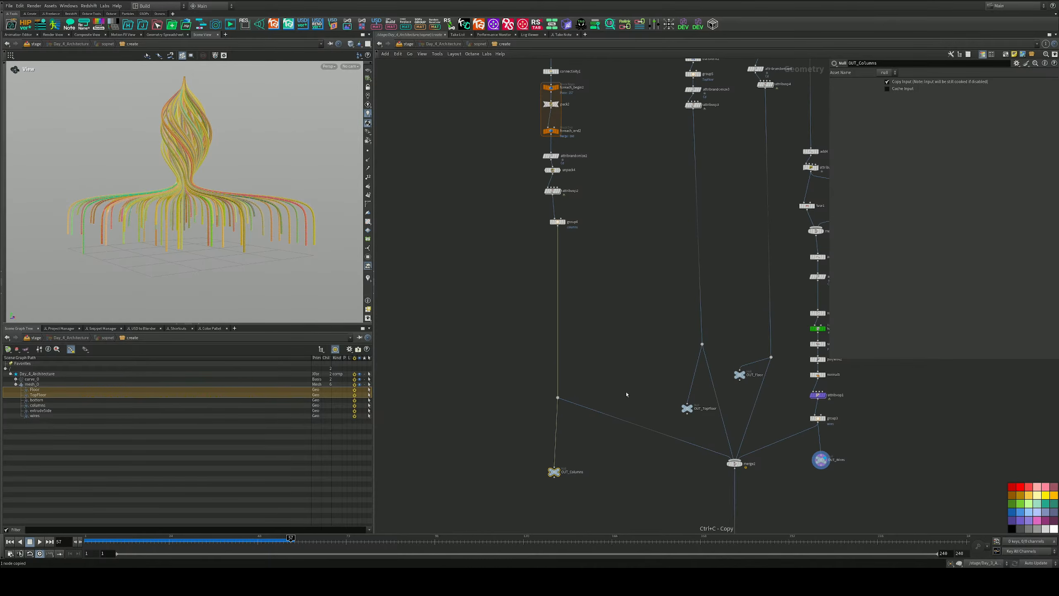
Step: Rewire output0 so its input comes from OUT_Wires instead of merge2
{"action": "middle_click_drag", "start_coordinate": [633, 331], "coordinate": [574, 267]}
{"action": "scroll", "coordinate": [742, 452], "scroll_direction": "up", "scroll_amount": 4}
{"action": "middle_click_drag", "start_coordinate": [652, 475], "coordinate": [561, 324]}
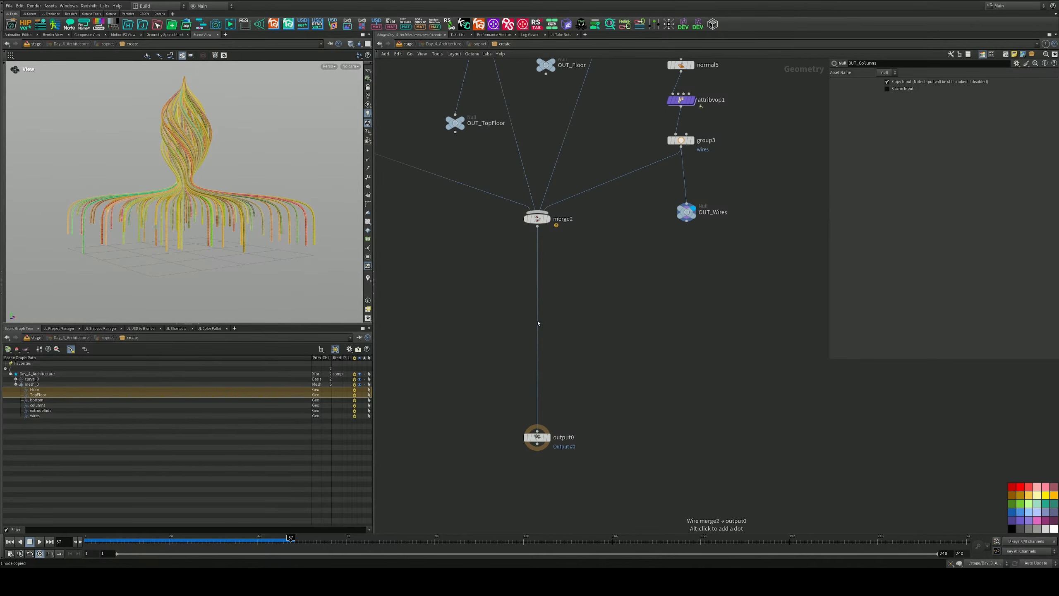
{"action": "left_click_drag", "start_coordinate": [538, 330], "coordinate": [687, 222]}
{"action": "middle_click_drag", "start_coordinate": [618, 247], "coordinate": [711, 266]}
{"action": "middle_click_drag", "start_coordinate": [441, 73], "coordinate": [457, 122]}
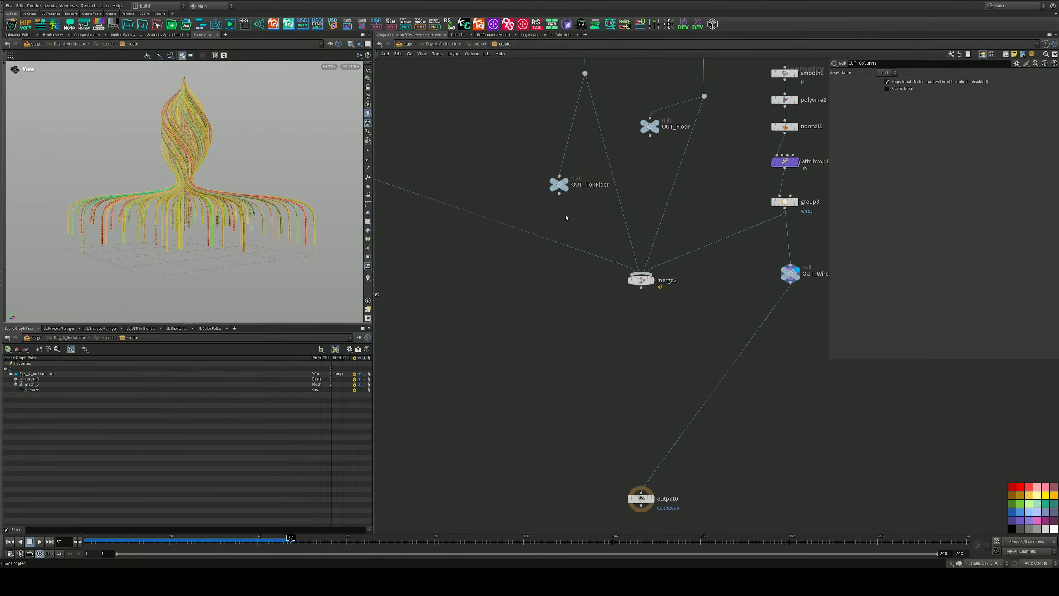
Step: Return to the stage network and move the Day_4_Architecture node farther up from grid3
{"action": "key", "text": "u"}
{"action": "left_click_drag", "start_coordinate": [214, 185], "coordinate": [226, 213]}
{"action": "middle_click_drag", "start_coordinate": [644, 127], "coordinate": [646, 230]}
{"action": "left_click_drag", "start_coordinate": [596, 210], "coordinate": [565, 150]}
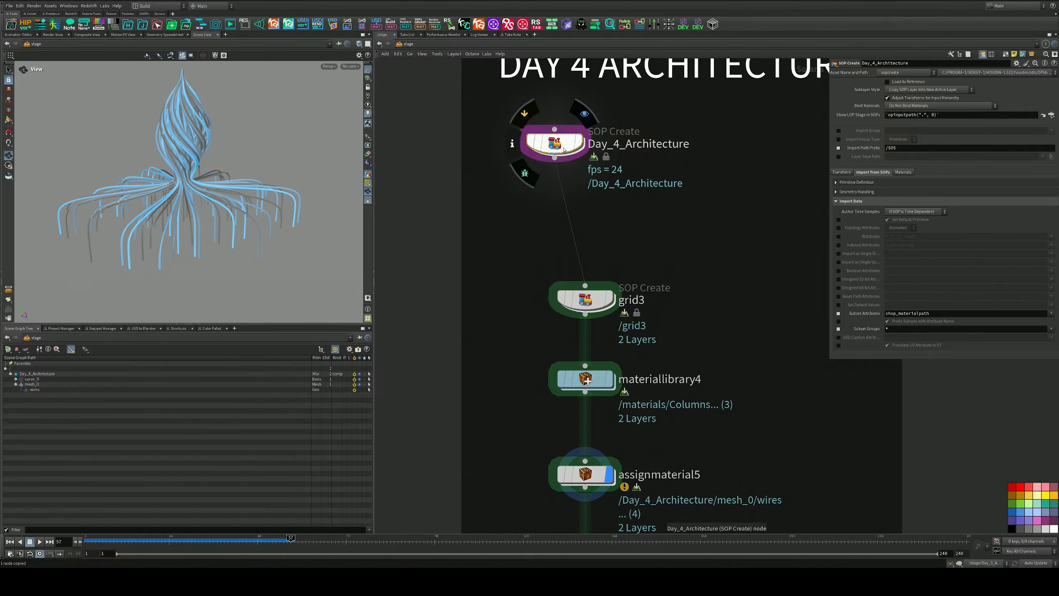
Step: Insert a Merge node into the wire between Day_4_Architecture and grid3
{"action": "key", "text": "Tab"}
{"action": "type", "text": "edit"}
{"action": "key", "text": "Return"}
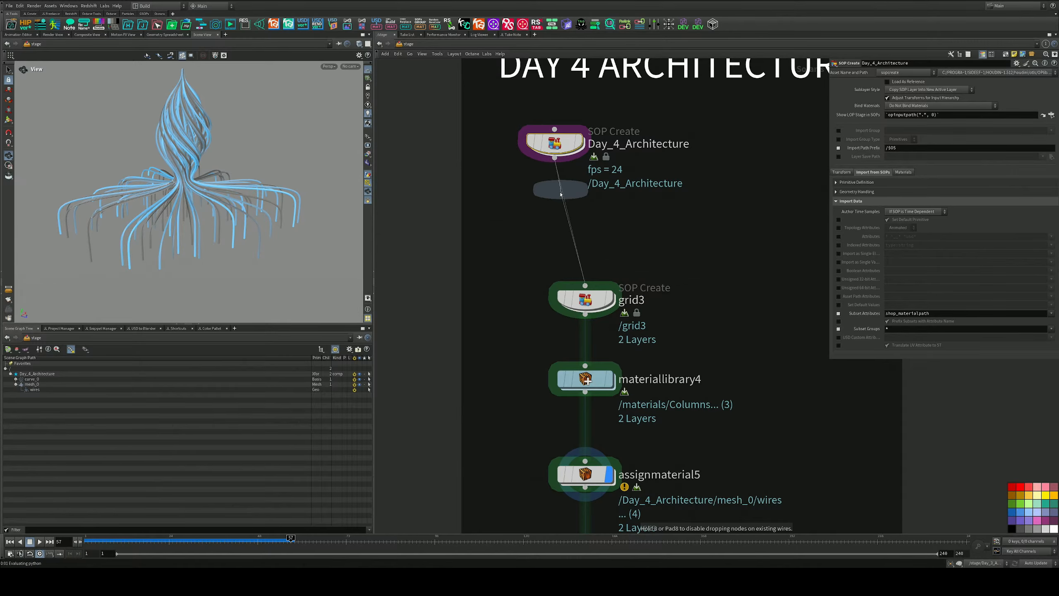
{"action": "left_click", "coordinate": [561, 194]}
{"action": "key", "text": "ctrl+c"}
Step: Shift the Day_4_Architecture node aside above the merge and rename it Day_4_Architecture_Wires
{"action": "middle_click_drag", "start_coordinate": [583, 151], "coordinate": [516, 198]}
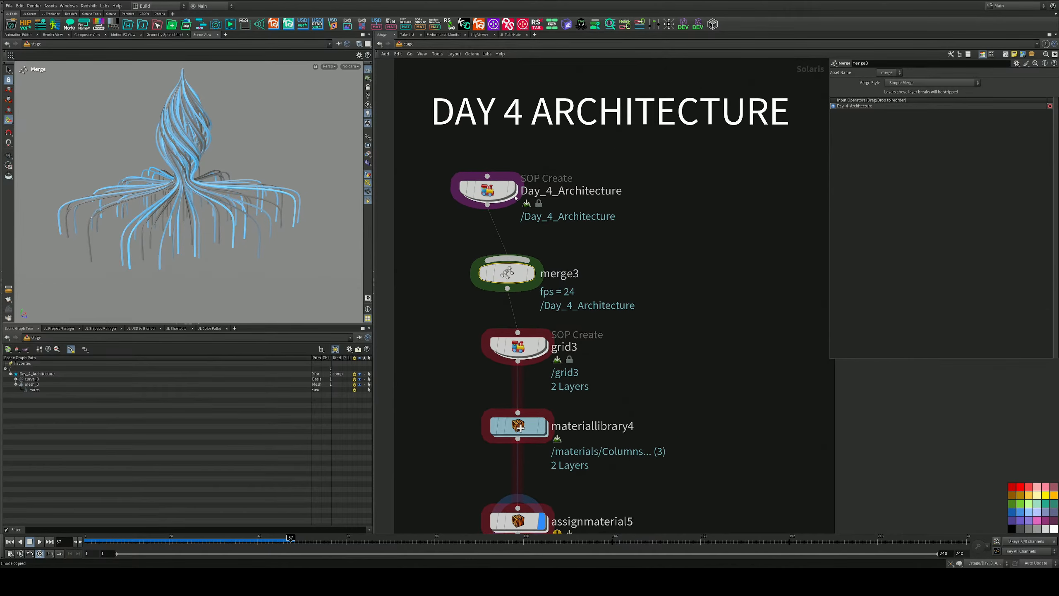
{"action": "left_click_drag", "start_coordinate": [516, 198], "coordinate": [483, 196]}
{"action": "double_click", "coordinate": [529, 187]}
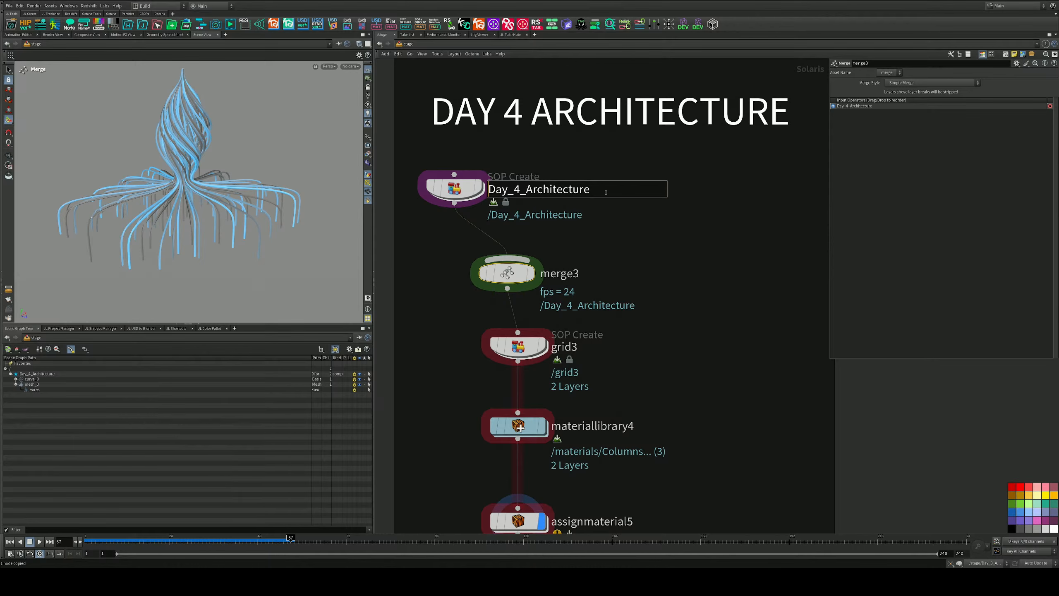
{"action": "type", "text": "_Wires"}
{"action": "key", "text": "Return"}
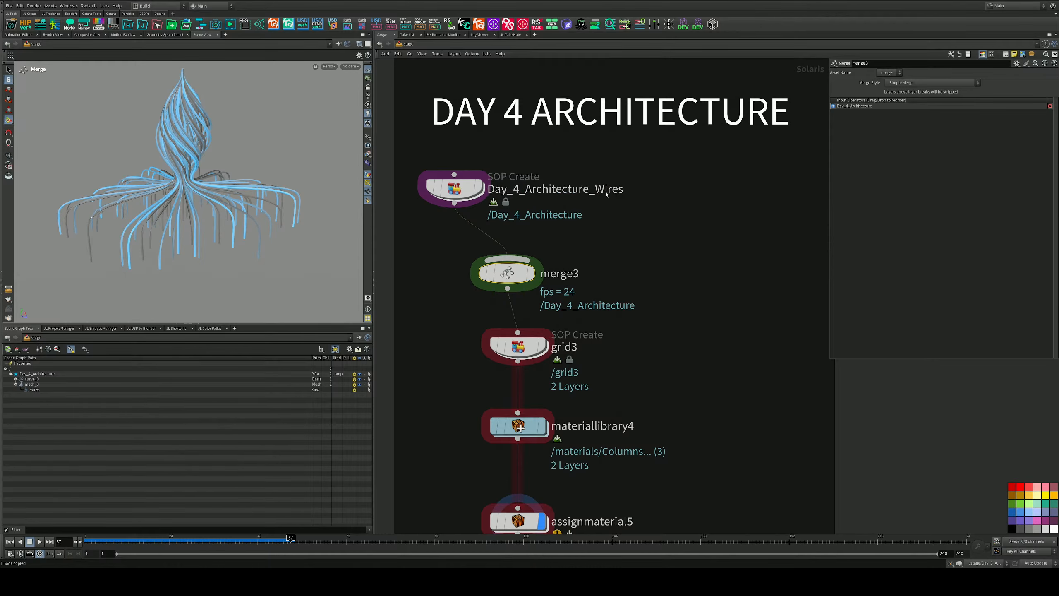
{"action": "mouse_move", "coordinate": [454, 189]}
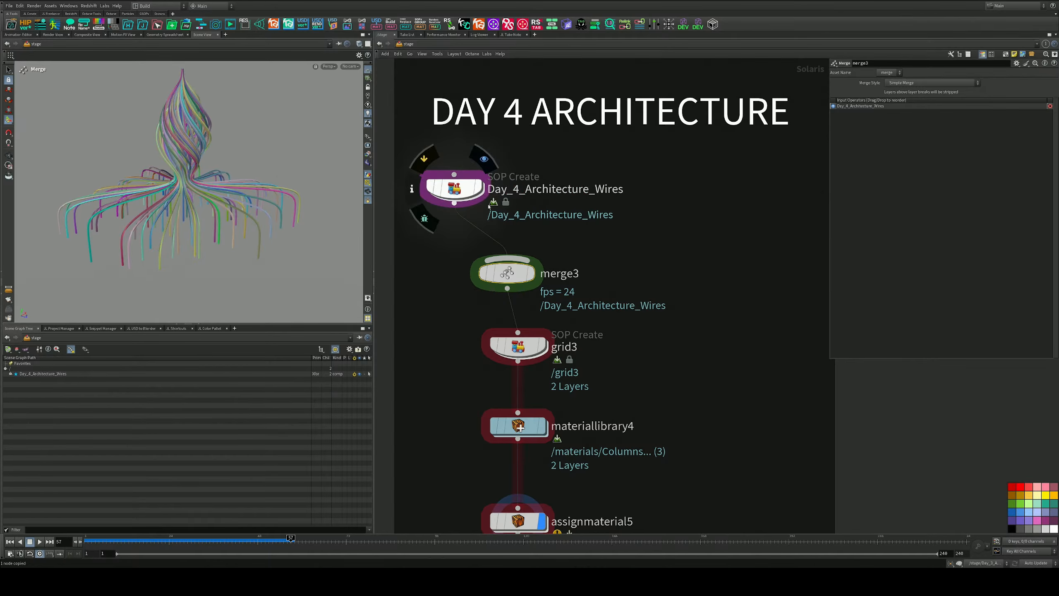
Step: Add a SOP Create node beside Day_4_Architecture_Wires, wire it into merge3, and rename it Columns
{"action": "key", "text": "Tab"}
{"action": "type", "text": "so"}
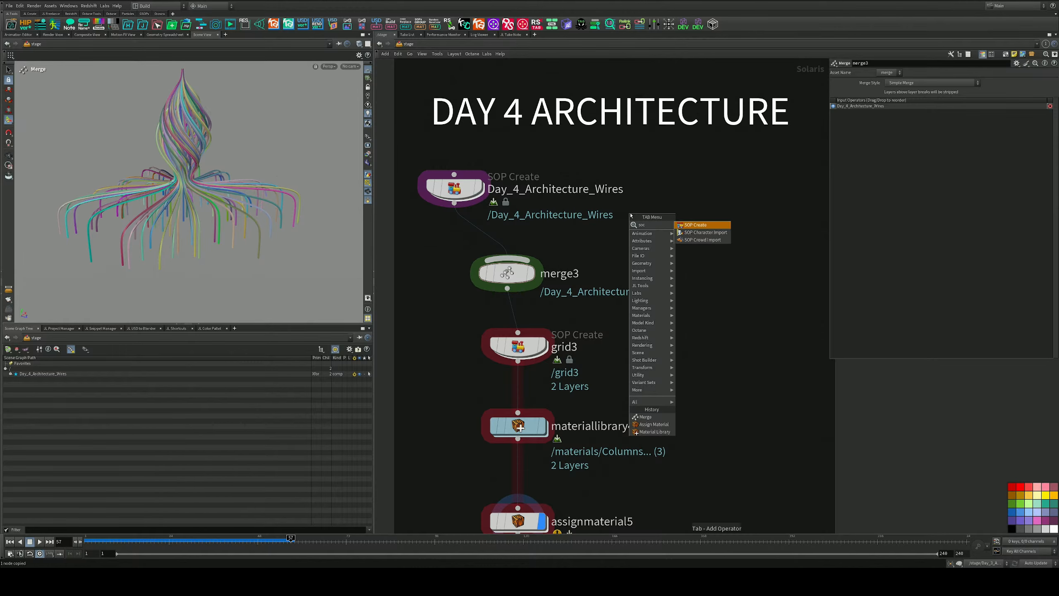
{"action": "key", "text": "Return"}
{"action": "left_click", "coordinate": [631, 217]}
{"action": "left_click_drag", "start_coordinate": [630, 229], "coordinate": [513, 257]}
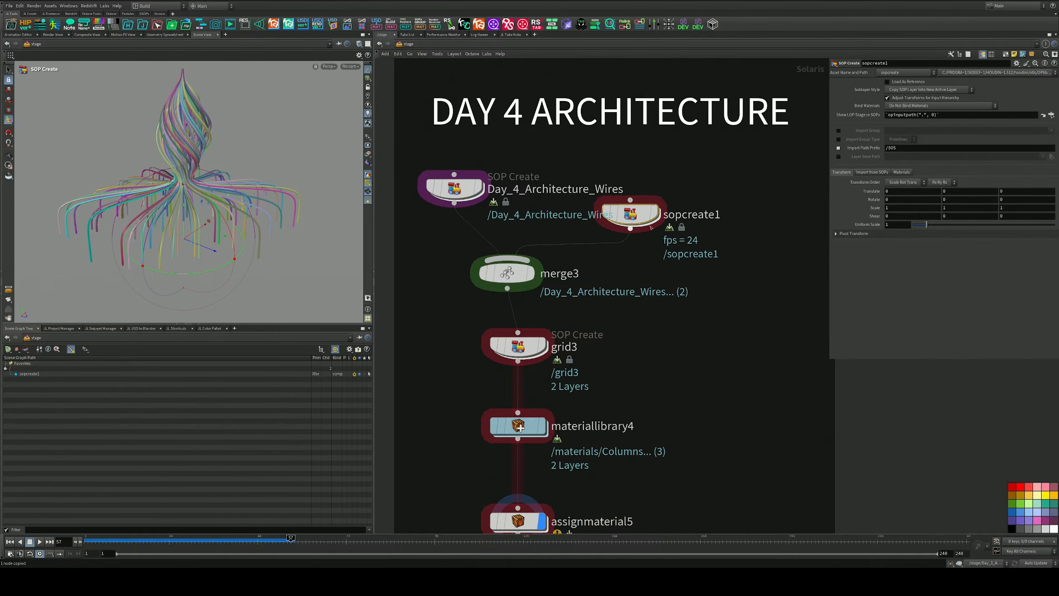
{"action": "key", "text": "F2"}
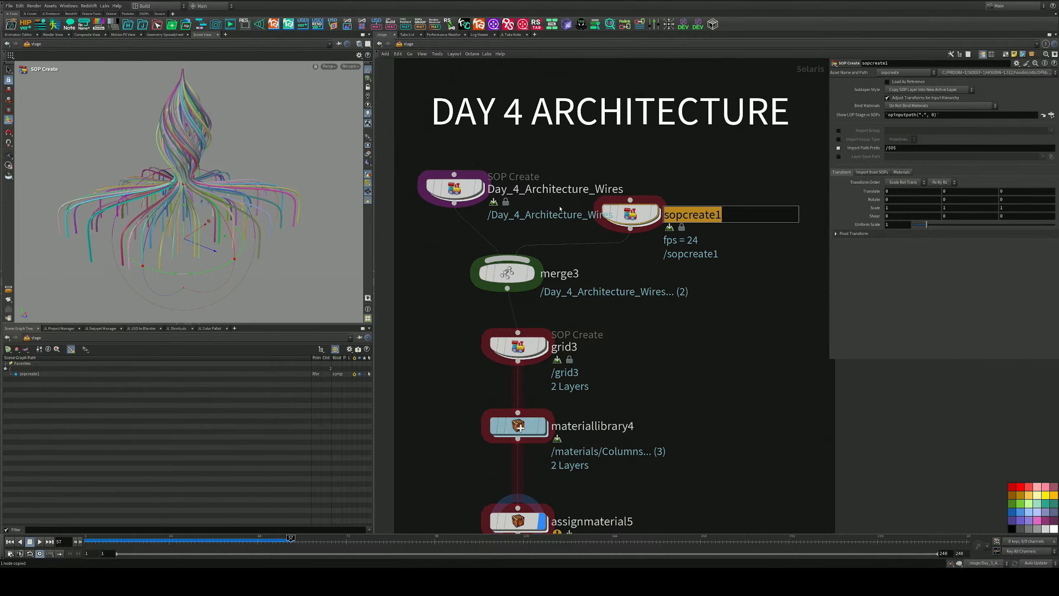
{"action": "type", "text": "Columns"}
{"action": "key", "text": "Return"}
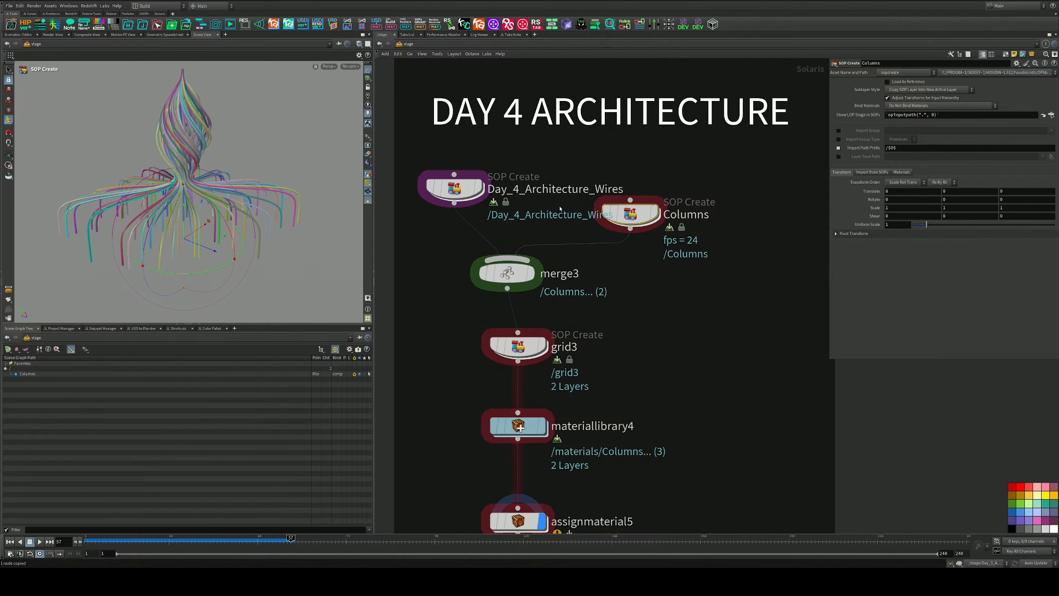
Step: Inside Columns, add an Object Merge node and paste the OUT_Columns path as its first object
{"action": "double_click", "coordinate": [630, 213]}
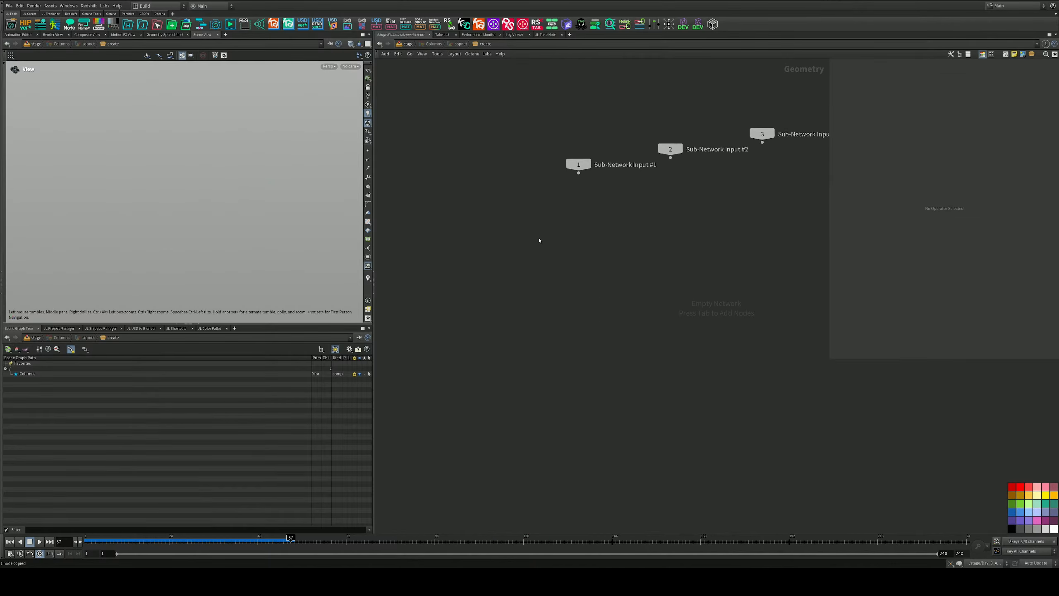
{"action": "key", "text": "Tab"}
{"action": "type", "text": "sop"}
{"action": "key", "text": "Return"}
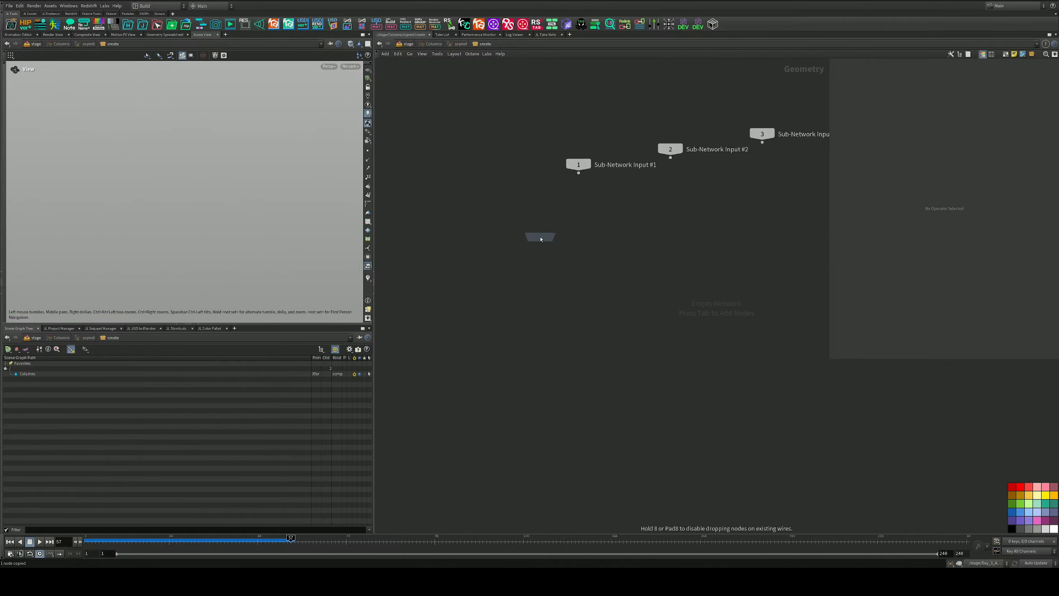
{"action": "left_click", "coordinate": [541, 239]}
{"action": "key", "text": "ctrl+v"}
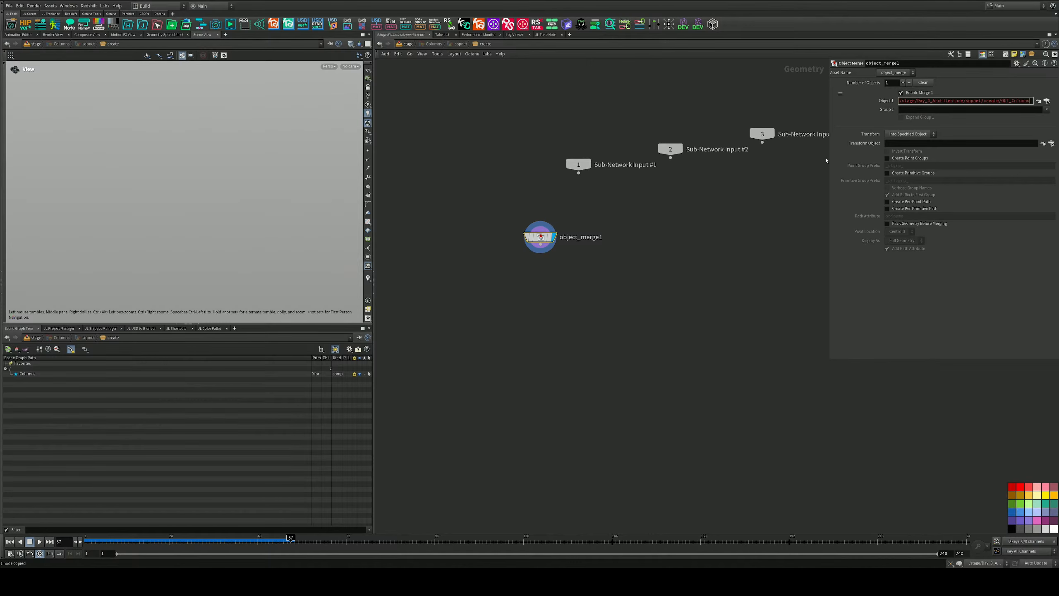
{"action": "key", "text": "Return"}
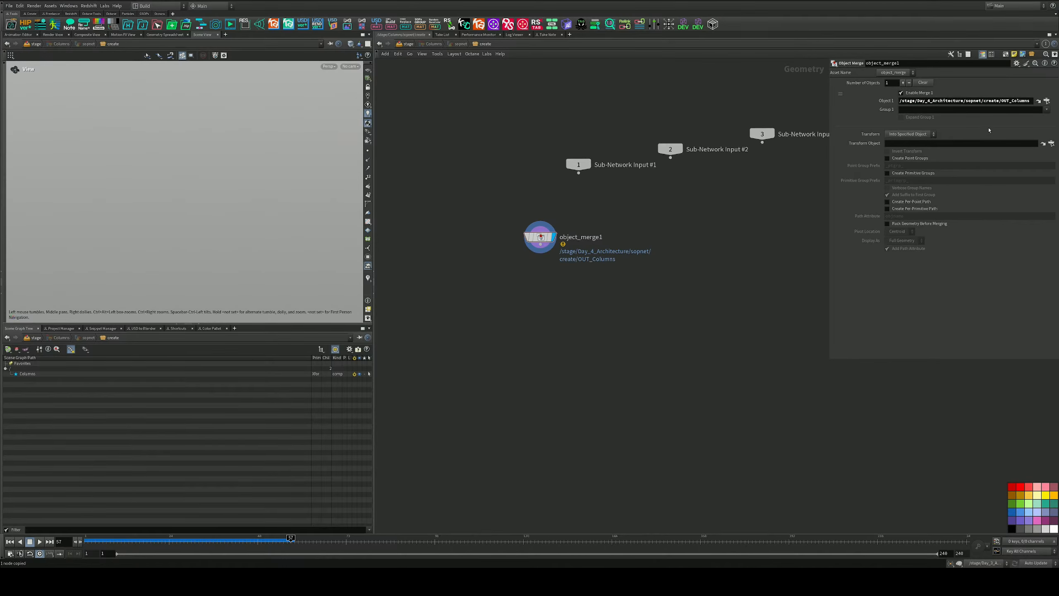
Step: Re-pick OUT_Columns under Day_4_Architecture_Wires as the Object Merge source and return to the stage network
{"action": "left_click", "coordinate": [1047, 100]}
{"action": "left_click_drag", "start_coordinate": [989, 40], "coordinate": [384, 207]}
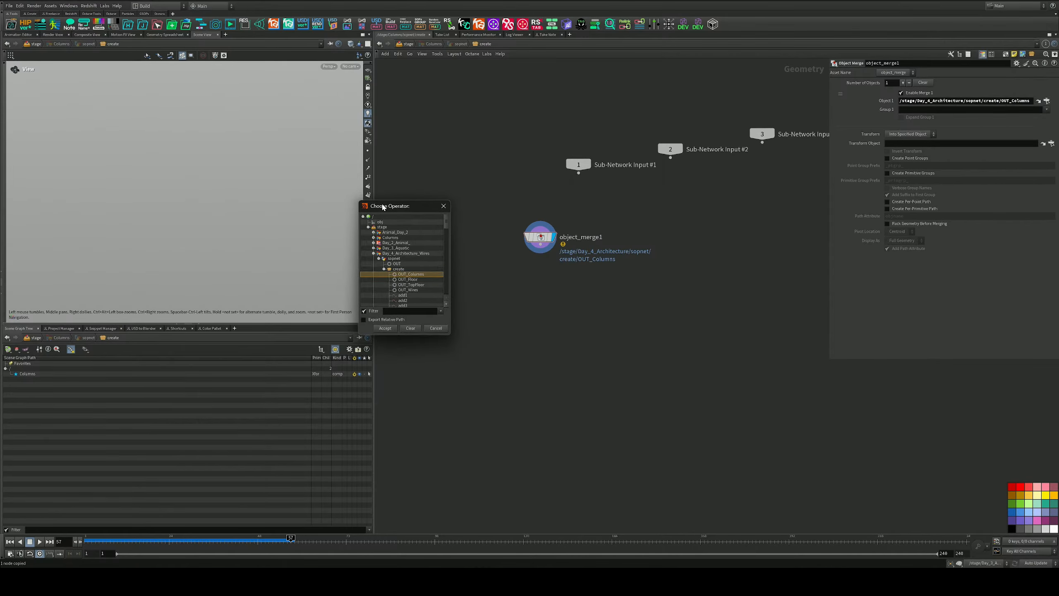
{"action": "left_click", "coordinate": [386, 329]}
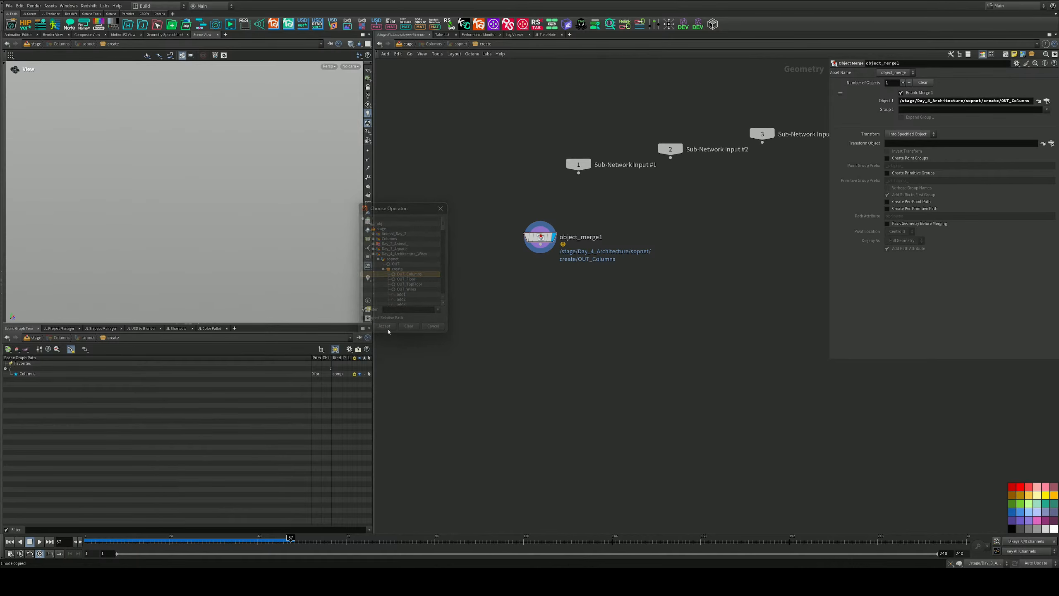
{"action": "left_click", "coordinate": [406, 44]}
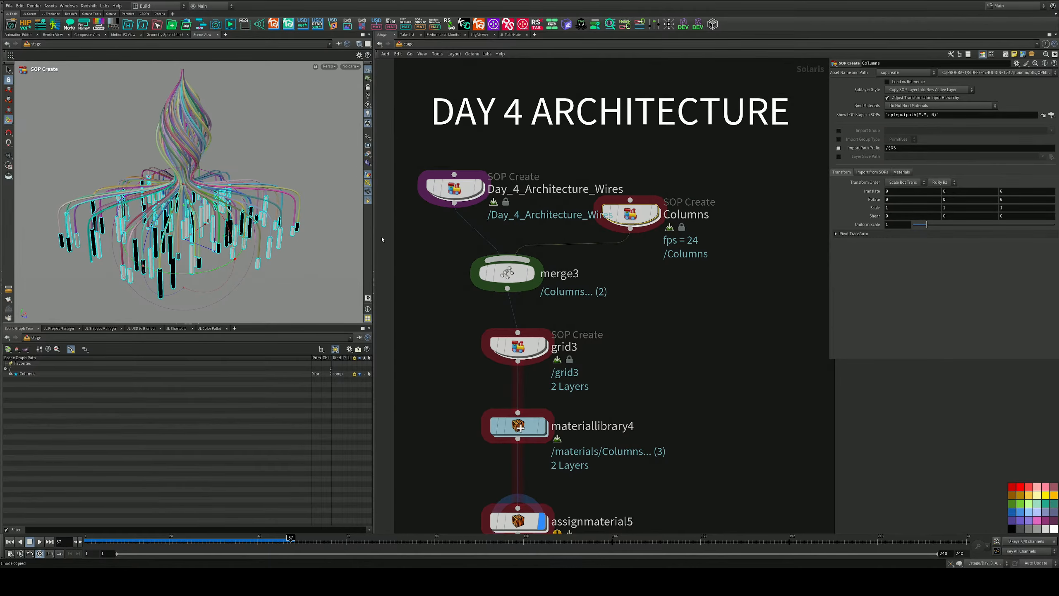
Step: Widen the Day 4 Architecture network box and spread the Day_4_Architecture_Wires and Columns nodes above merge3
{"action": "middle_click_drag", "start_coordinate": [476, 218], "coordinate": [509, 277]}
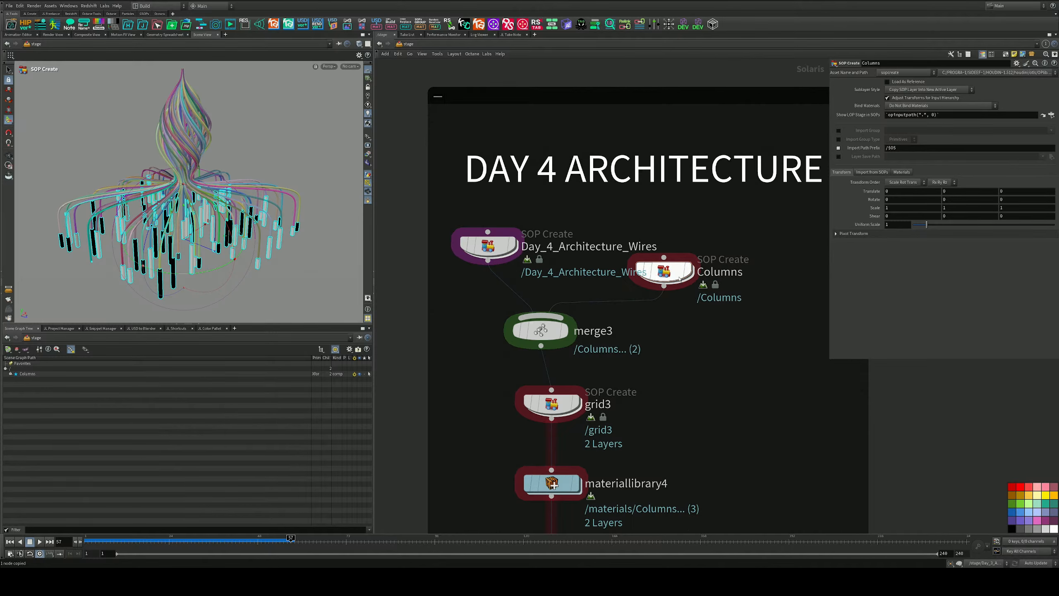
{"action": "left_click_drag", "start_coordinate": [680, 280], "coordinate": [689, 261]}
{"action": "middle_click_drag", "start_coordinate": [437, 230], "coordinate": [543, 257]}
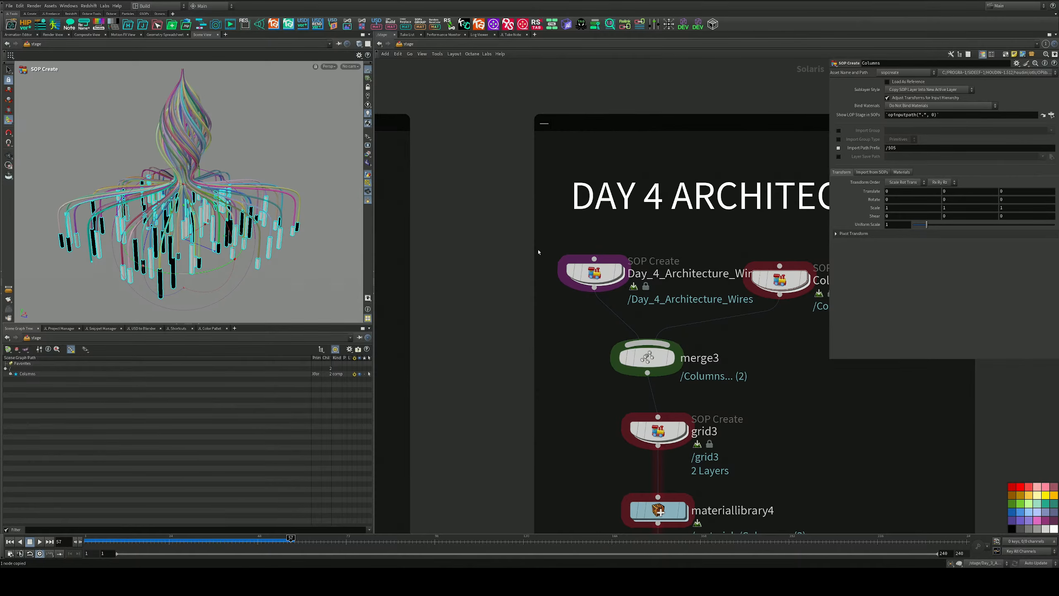
{"action": "left_click_drag", "start_coordinate": [534, 249], "coordinate": [431, 249]}
{"action": "left_click_drag", "start_coordinate": [594, 272], "coordinate": [473, 267]}
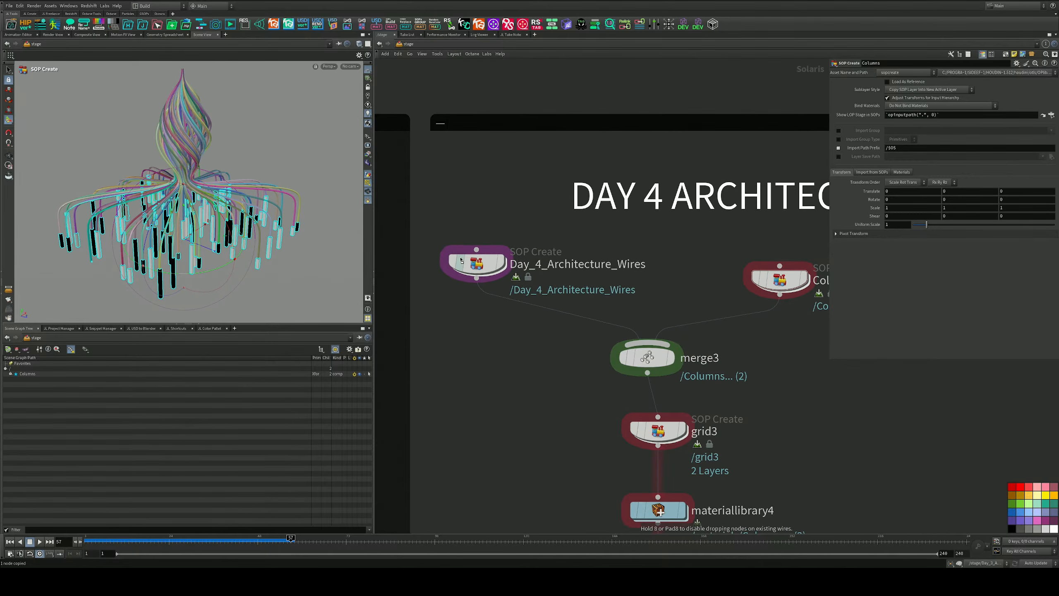
{"action": "left_click_drag", "start_coordinate": [776, 279], "coordinate": [699, 276]}
{"action": "middle_click_drag", "start_coordinate": [698, 275], "coordinate": [495, 267]}
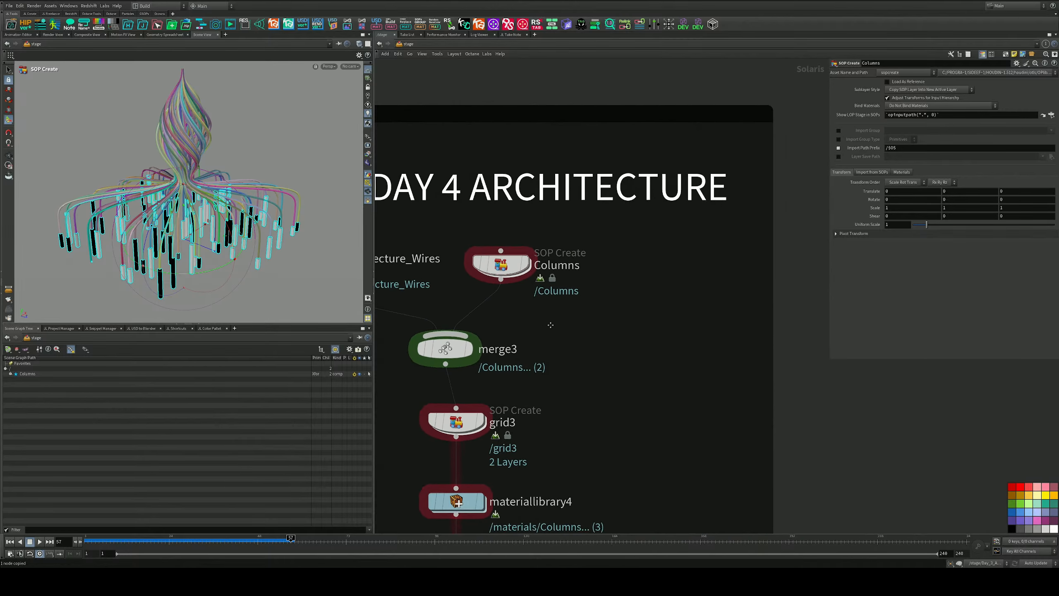
Step: Paste a copy of the Columns node beside it, wire it into merge3, and rename it Floor
{"action": "key", "text": "ctrl+v"}
{"action": "left_click", "coordinate": [626, 266]}
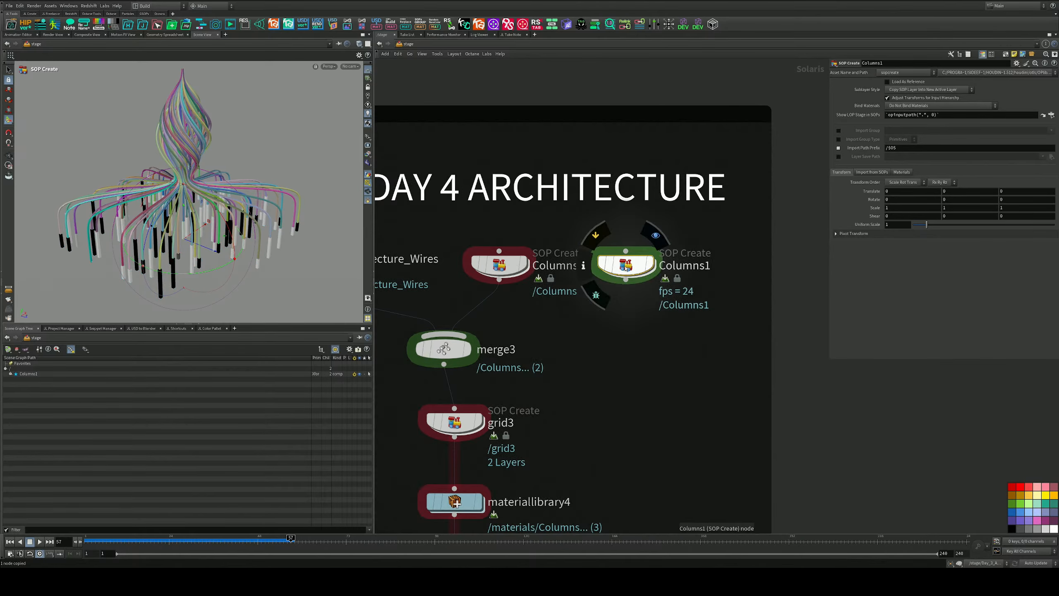
{"action": "left_click", "coordinate": [450, 334]}
{"action": "double_click", "coordinate": [686, 265]}
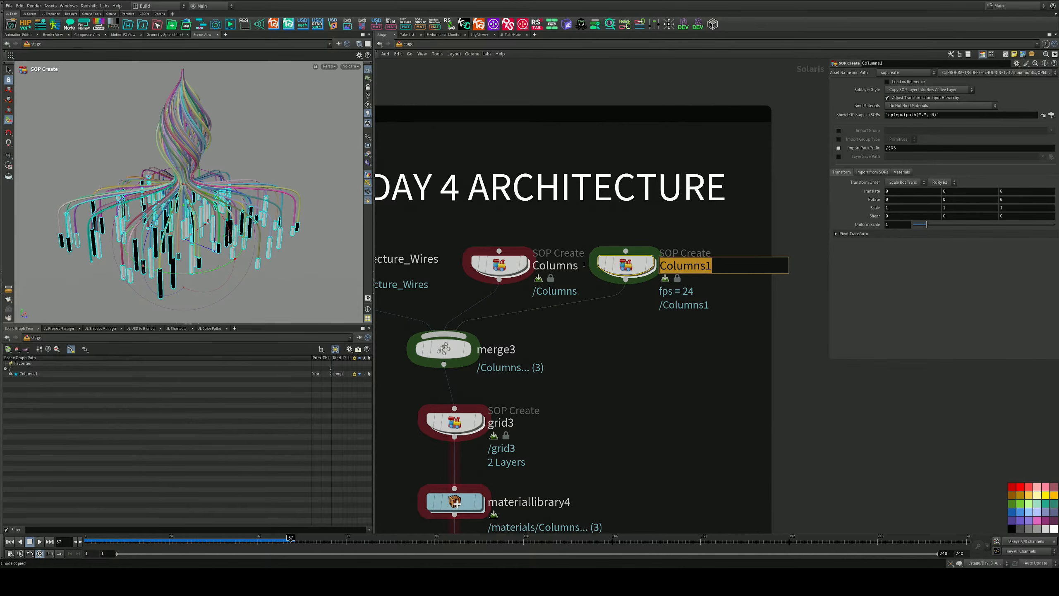
{"action": "type", "text": "Floor"}
{"action": "key", "text": "Return"}
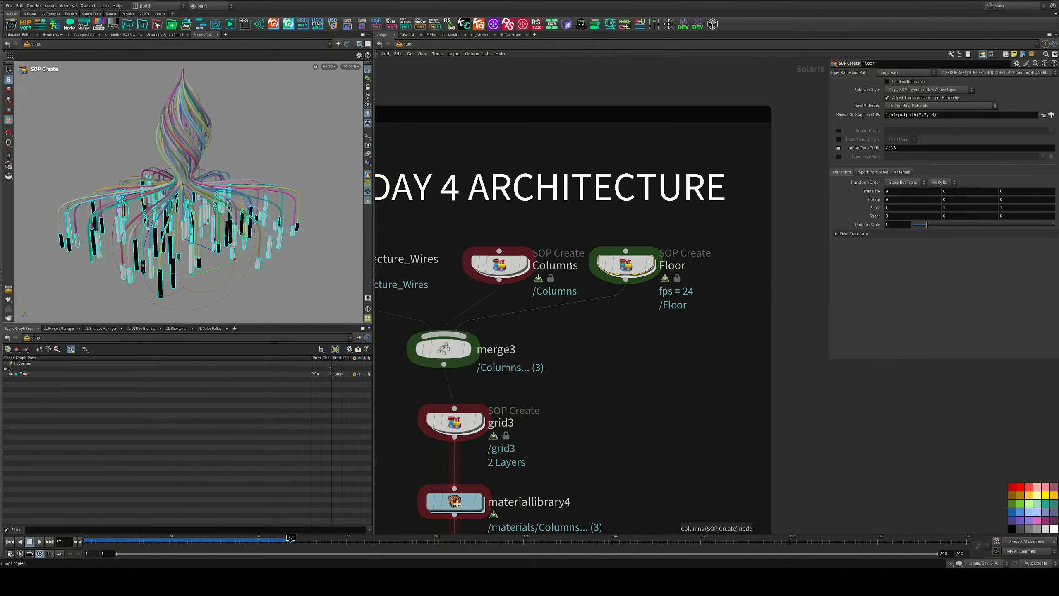
Step: Inside Floor, point the Object Merge at OUT_Floor and return to the stage network
{"action": "double_click", "coordinate": [625, 265]}
{"action": "left_click_drag", "start_coordinate": [619, 330], "coordinate": [499, 390]}
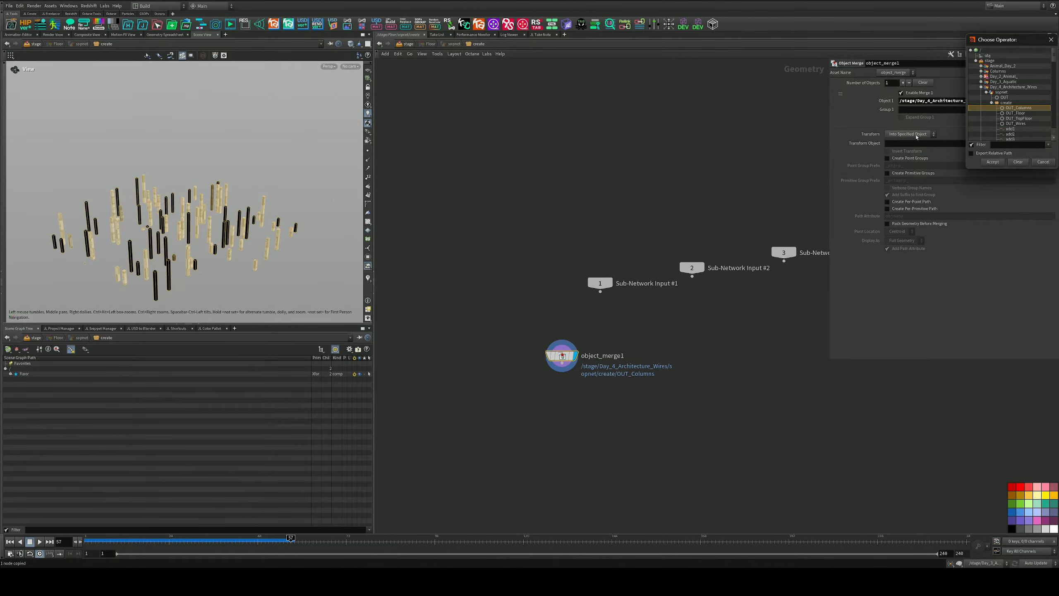
{"action": "left_click", "coordinate": [1015, 113]}
{"action": "left_click", "coordinate": [992, 162]}
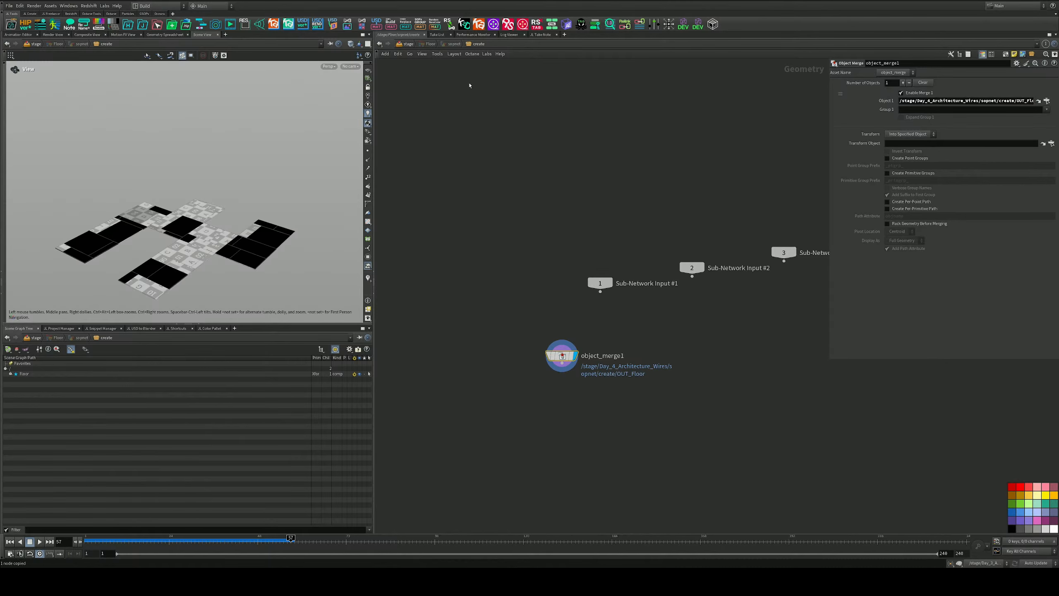
{"action": "left_click", "coordinate": [406, 44]}
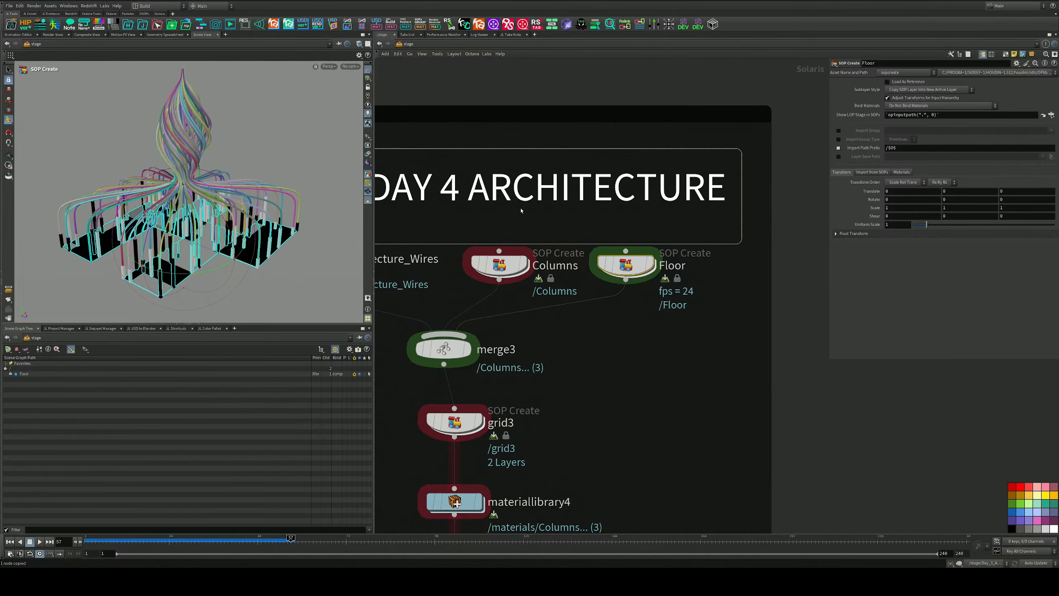
Step: Paste a copy of the Floor node, wire it into merge3, and rename it TopFloor
{"action": "left_click_drag", "start_coordinate": [639, 259], "coordinate": [459, 335]}
{"action": "key", "text": "ctrl+z"}
{"action": "key", "text": "ctrl+v"}
{"action": "middle_click_drag", "start_coordinate": [632, 372], "coordinate": [555, 371]}
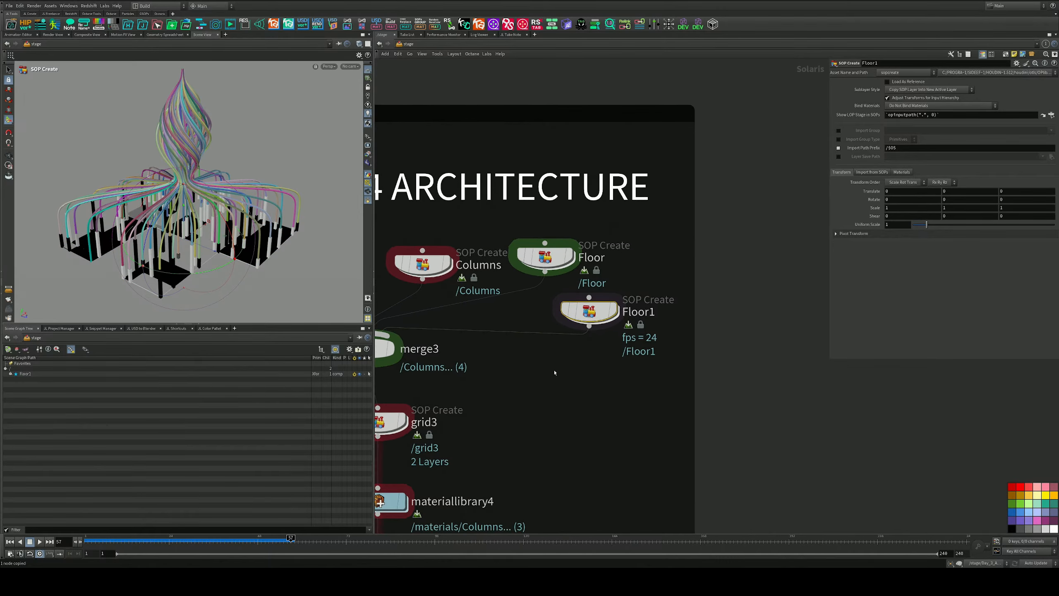
{"action": "key", "text": "F2"}
{"action": "type", "text": "T"}
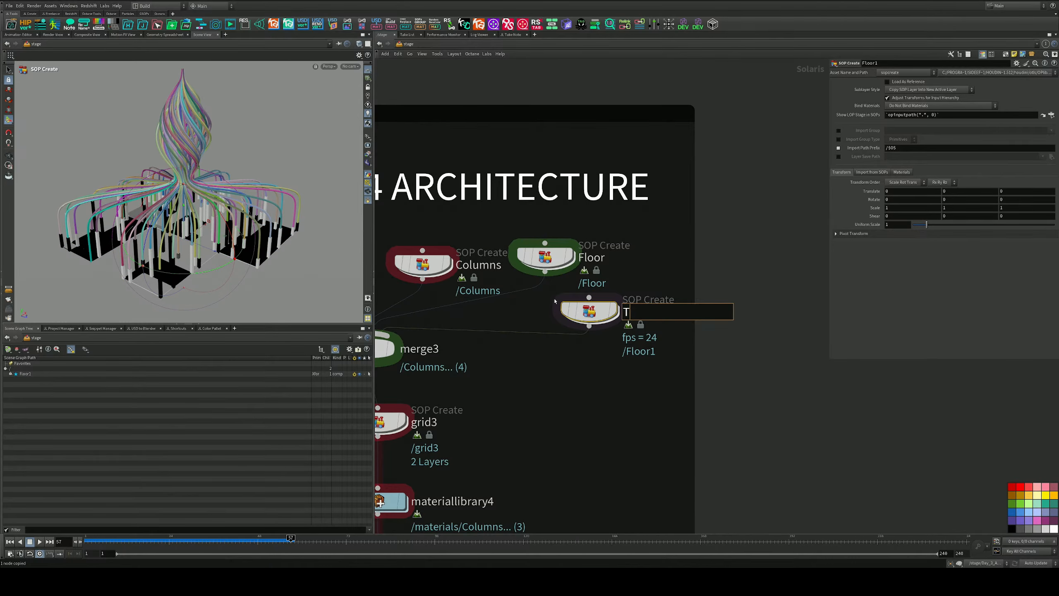
{"action": "type", "text": "opFloor"}
{"action": "key", "text": "Return"}
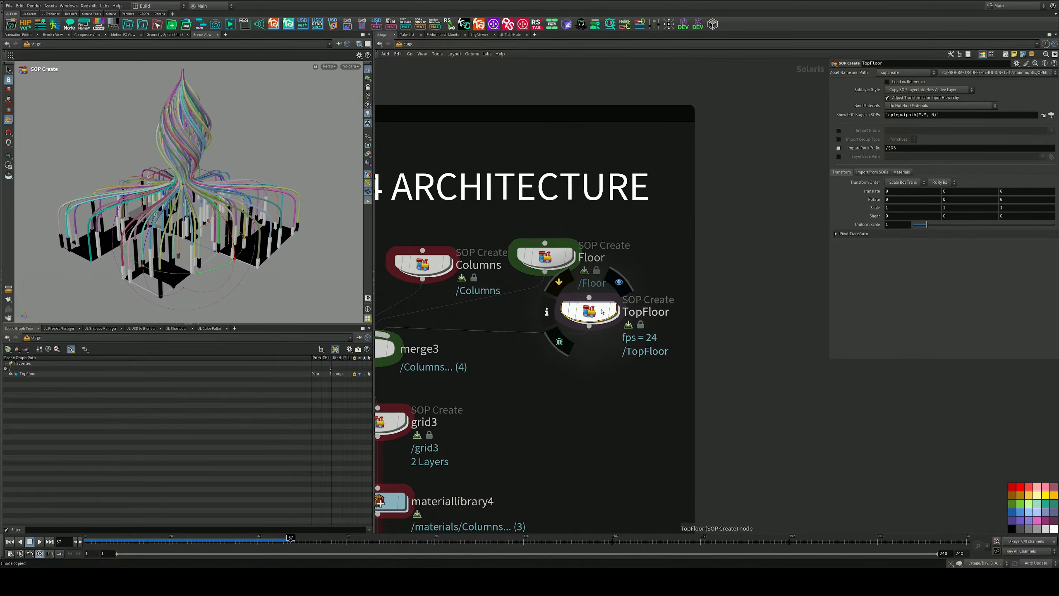
Step: Inside TopFloor, point the Object Merge at OUT_TopFloor and return to the stage network
{"action": "double_click", "coordinate": [589, 311]}
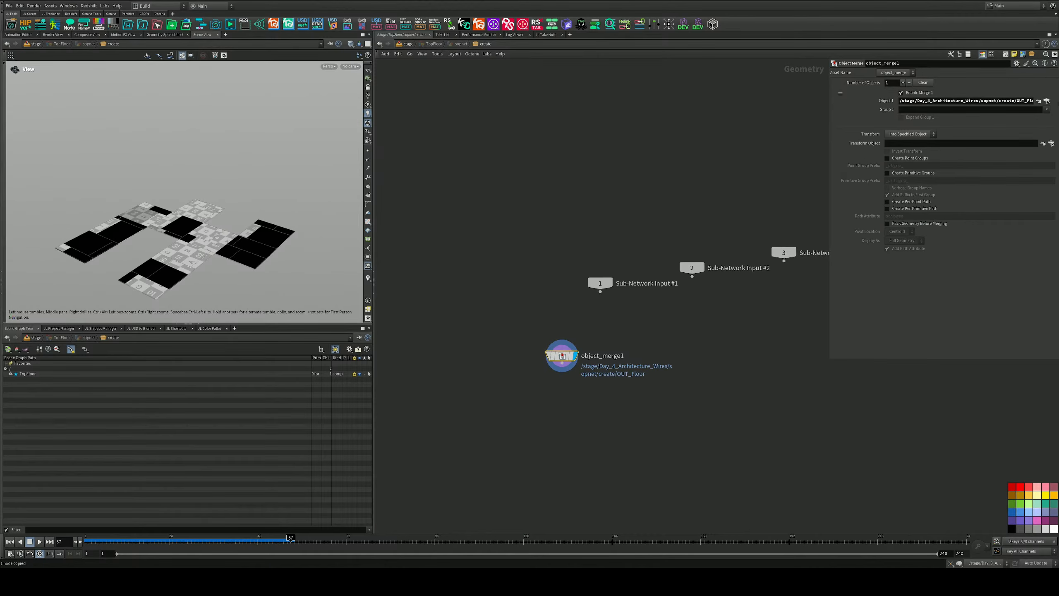
{"action": "left_click", "coordinate": [1047, 101]}
{"action": "left_click", "coordinate": [1019, 117]}
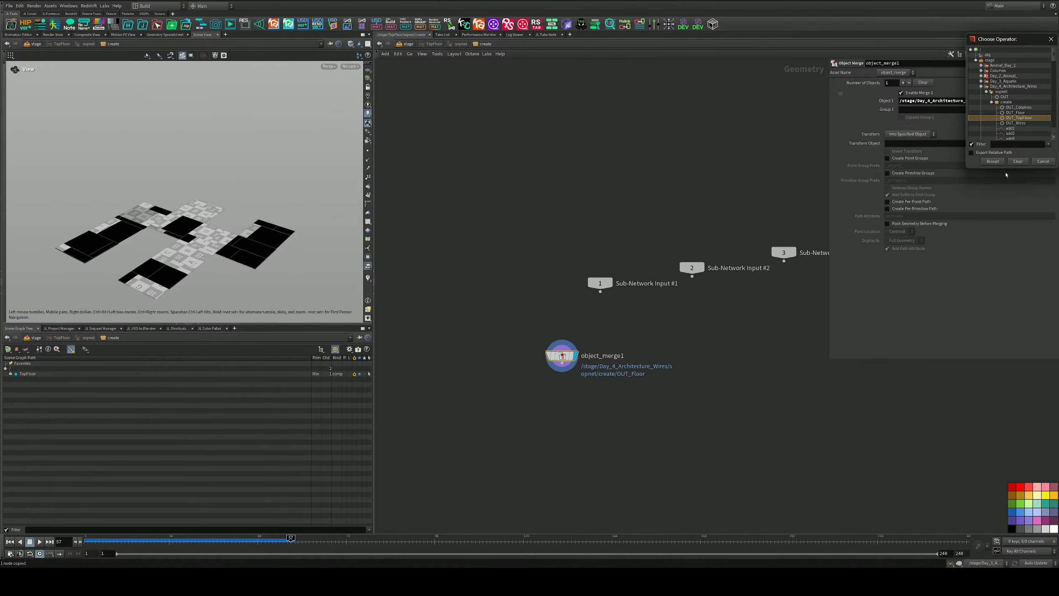
{"action": "left_click", "coordinate": [994, 161]}
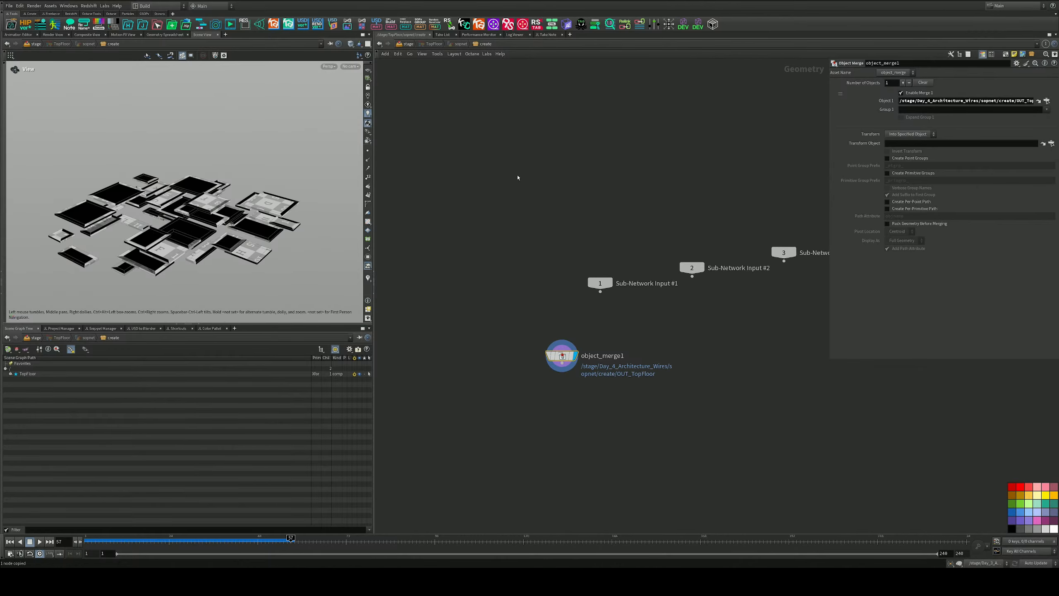
{"action": "left_click", "coordinate": [408, 45]}
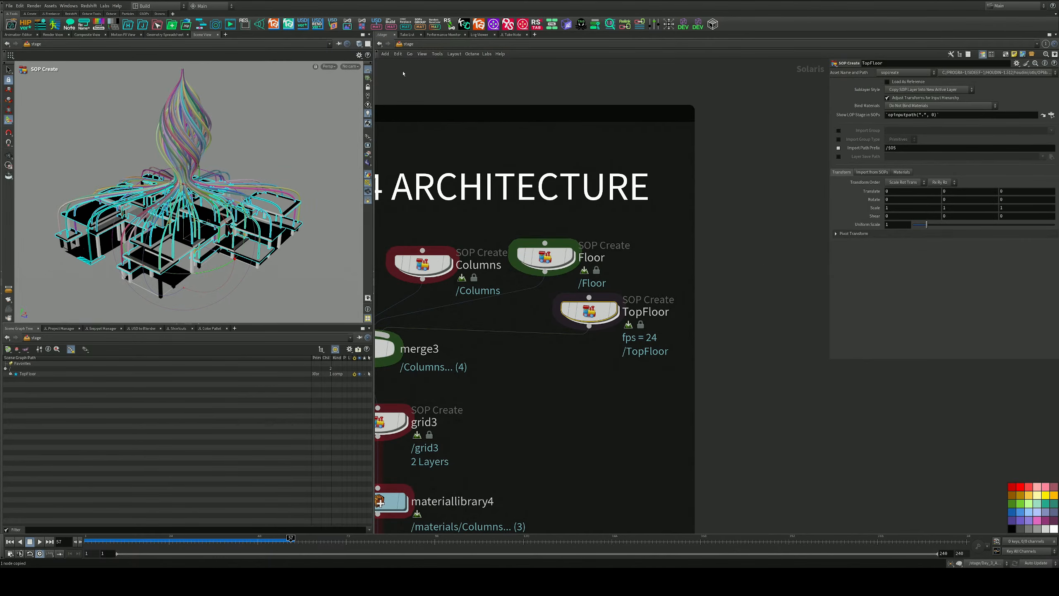
Step: Align merge3 directly above grid3 in the Day 4 Architecture network
{"action": "mouse_move", "coordinate": [205, 220]}
{"action": "left_mouse_down", "text": "alt"}
{"action": "mouse_move", "coordinate": [203, 183]}
{"action": "mouse_move", "coordinate": [223, 238]}
{"action": "mouse_move", "coordinate": [211, 219]}
{"action": "left_mouse_up", "text": "alt"}
{"action": "middle_click_drag", "start_coordinate": [449, 367], "coordinate": [567, 290]}
{"action": "scroll", "coordinate": [566, 289], "scroll_direction": "down", "scroll_amount": 3}
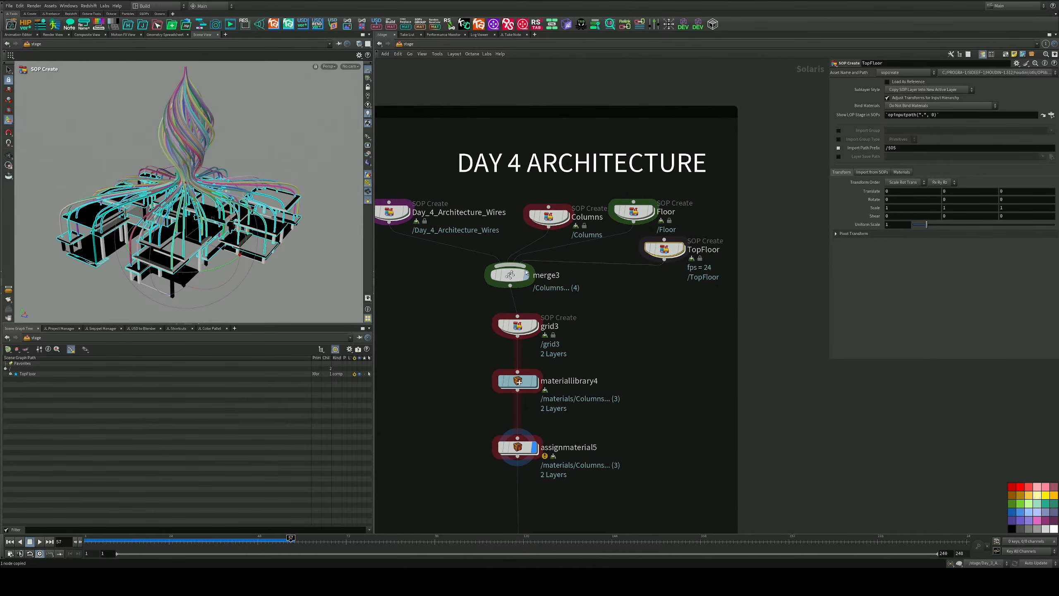
{"action": "left_click_drag", "start_coordinate": [519, 278], "coordinate": [526, 284]}
{"action": "scroll", "coordinate": [619, 390], "scroll_direction": "down", "scroll_amount": 1}
{"action": "middle_click_drag", "start_coordinate": [620, 390], "coordinate": [610, 323]}
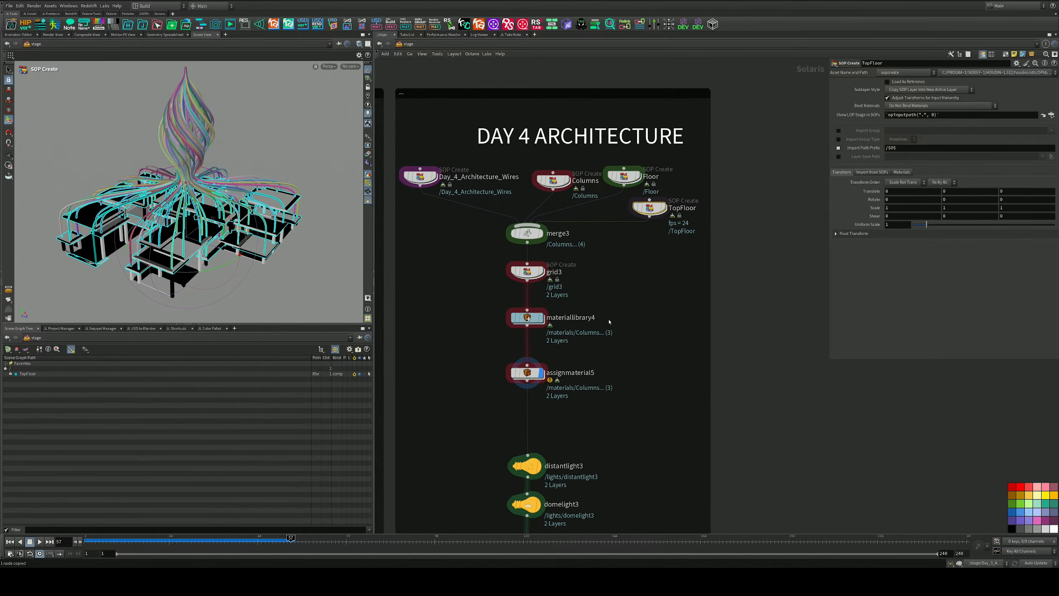
Step: In assignmaterial5, replace the primitives of the /materials/Floors assignment with /Floor and /TopFloor from the scene graph
{"action": "scroll", "coordinate": [602, 328], "scroll_direction": "up", "scroll_amount": 2}
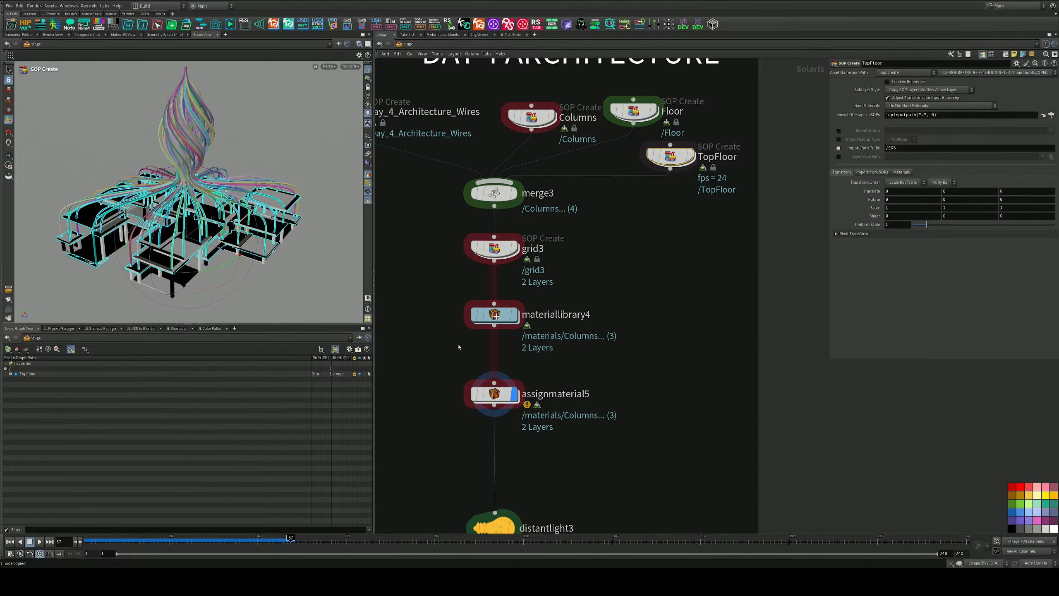
{"action": "left_click_drag", "start_coordinate": [595, 348], "coordinate": [435, 432]}
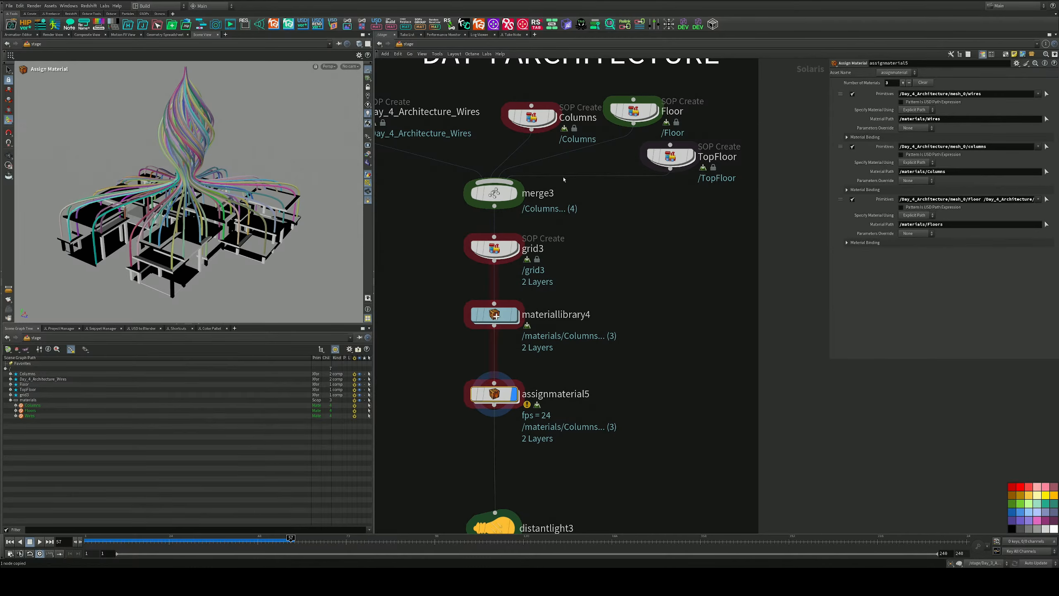
{"action": "middle_click_drag", "start_coordinate": [564, 180], "coordinate": [666, 248]}
{"action": "left_click_drag", "start_coordinate": [524, 149], "coordinate": [423, 200]}
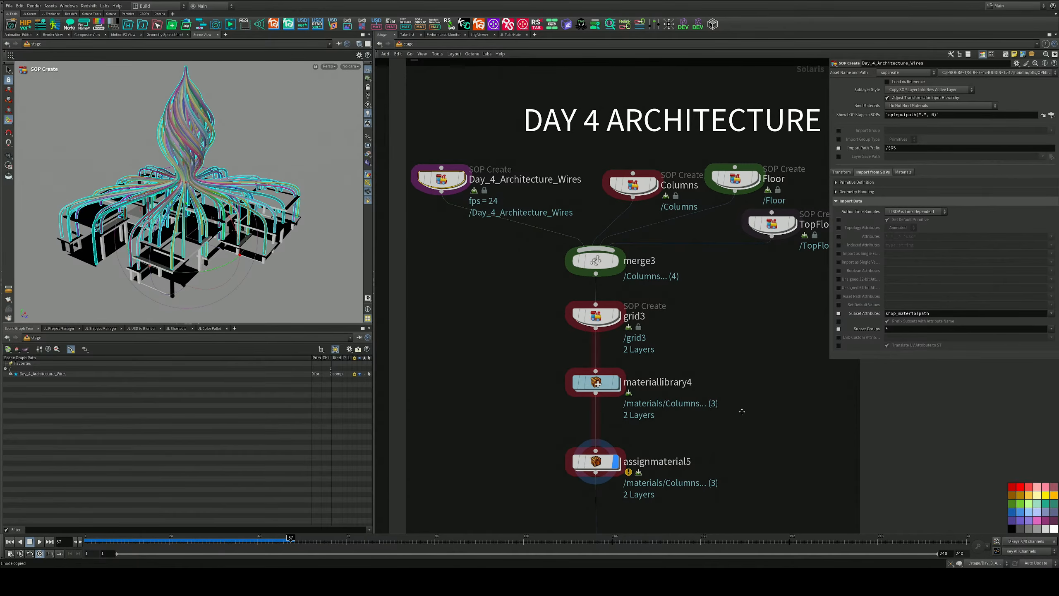
{"action": "middle_click_drag", "start_coordinate": [742, 412], "coordinate": [709, 251]}
{"action": "left_click", "coordinate": [563, 300]}
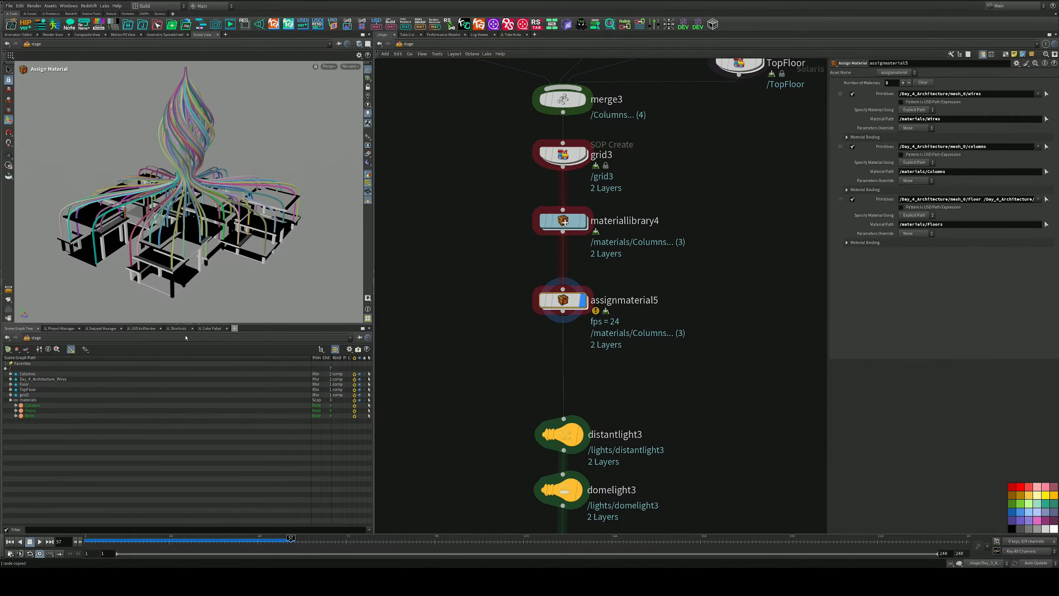
{"action": "left_click", "coordinate": [26, 384]}
{"action": "left_click", "coordinate": [27, 390], "text": "shift"}
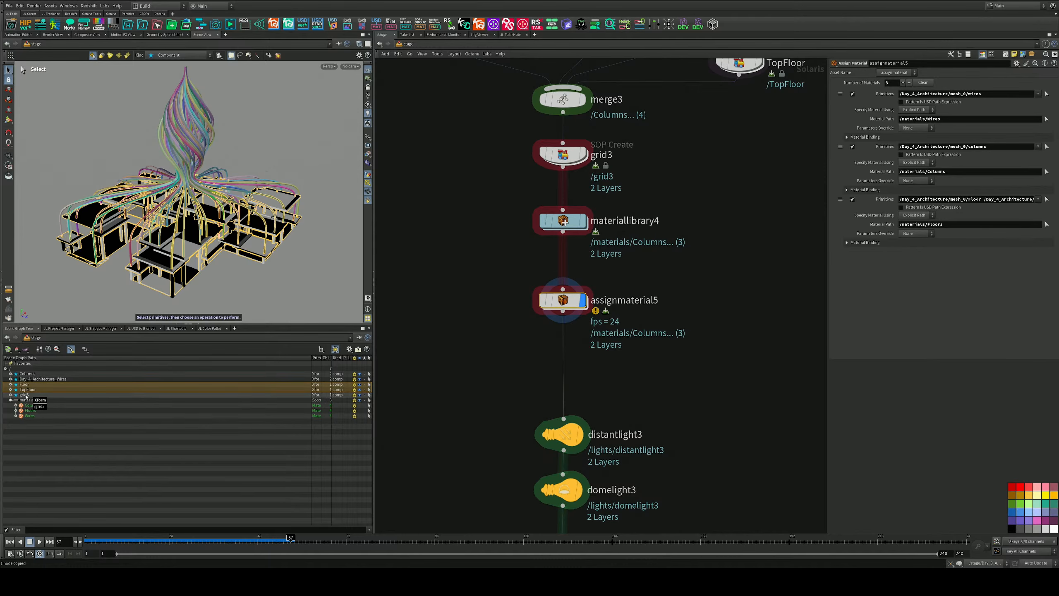
{"action": "mouse_move", "coordinate": [25, 391]}
{"action": "left_mouse_down"}
{"action": "mouse_move", "coordinate": [250, 354]}
{"action": "mouse_move", "coordinate": [922, 186]}
{"action": "mouse_move", "coordinate": [920, 202]}
{"action": "left_mouse_up"}
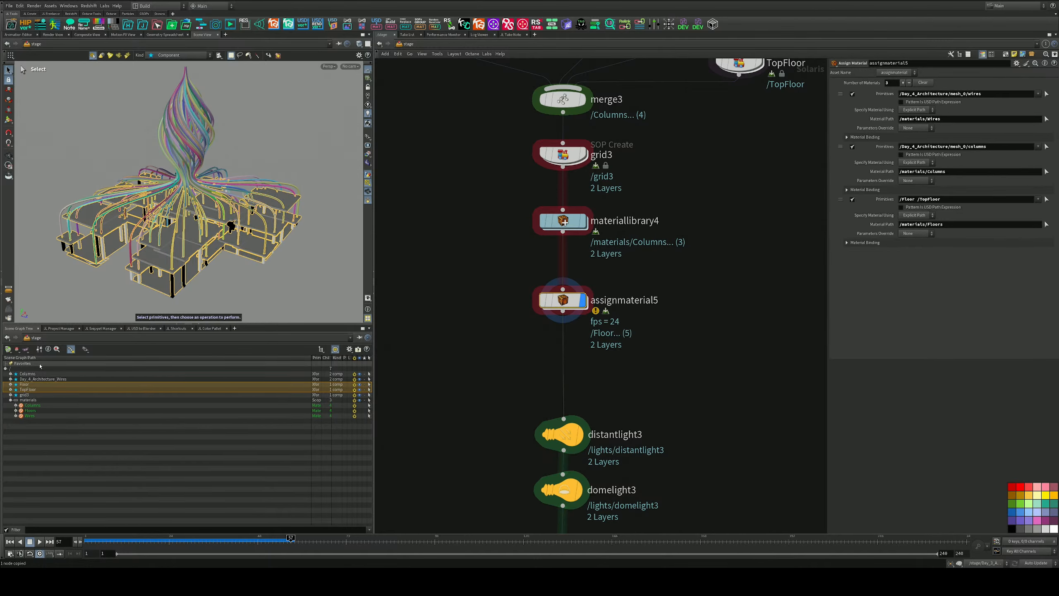
Step: Set the primitives of the /materials/Columns assignment to /Columns from the scene graph
{"action": "left_click", "coordinate": [40, 384]}
{"action": "left_click", "coordinate": [40, 380]}
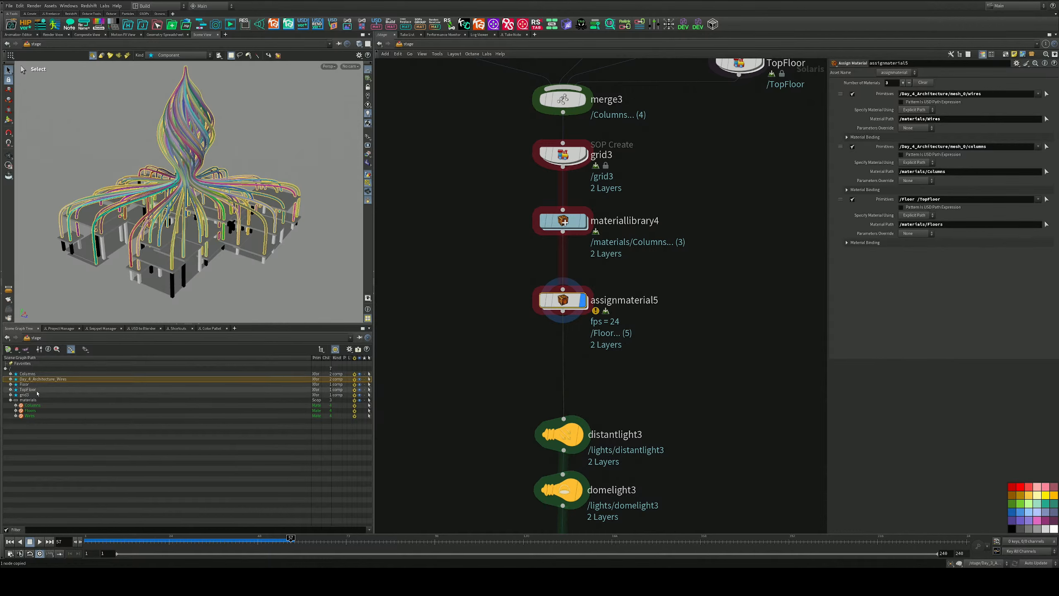
{"action": "left_click", "coordinate": [31, 375]}
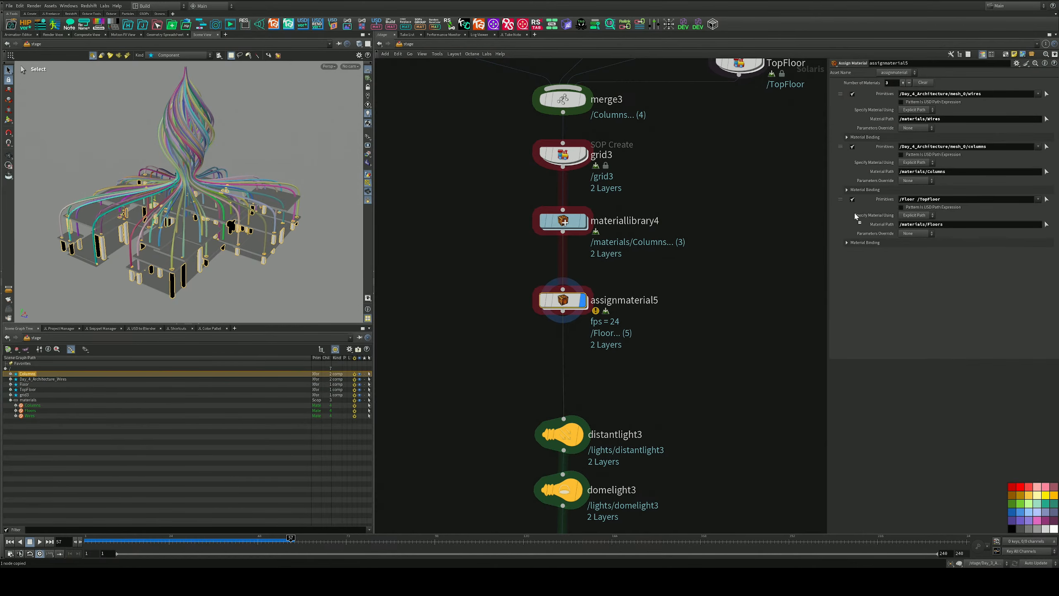
{"action": "left_click_drag", "start_coordinate": [938, 154], "coordinate": [945, 146]}
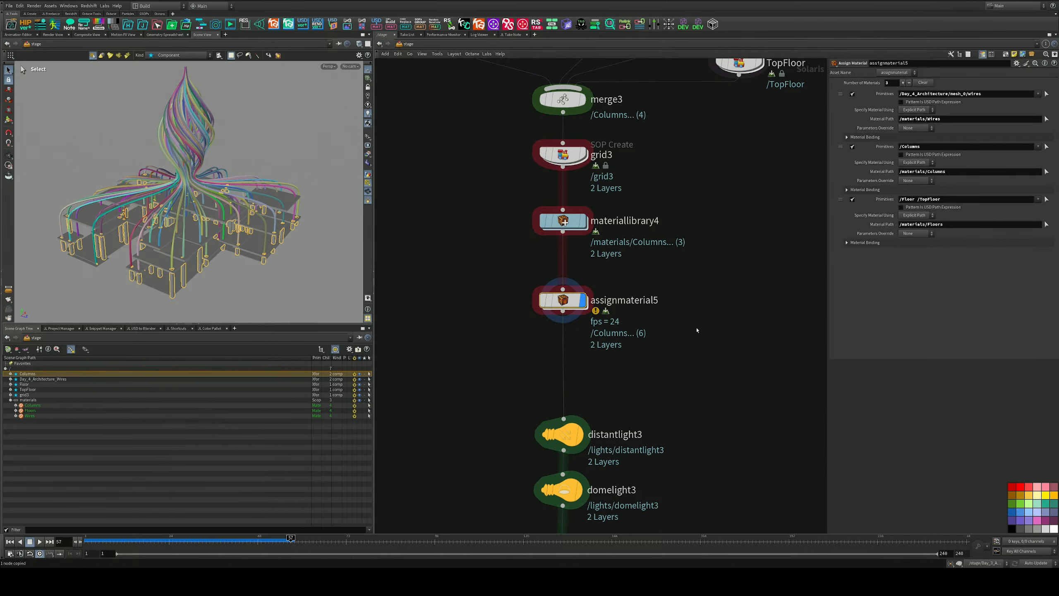
Step: Set the primitives of the /materials/Wires assignment to /Day_4_Architecture_Wires and save the scene file
{"action": "left_click", "coordinate": [631, 324]}
{"action": "middle_click_drag", "start_coordinate": [629, 324], "coordinate": [635, 289]}
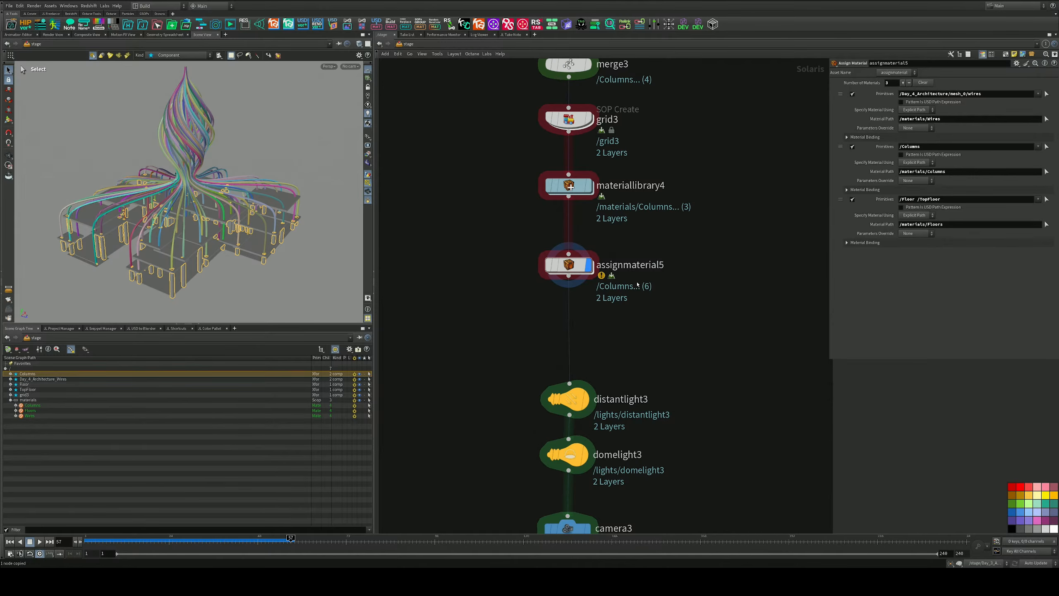
{"action": "left_click_drag", "start_coordinate": [43, 379], "coordinate": [950, 94]}
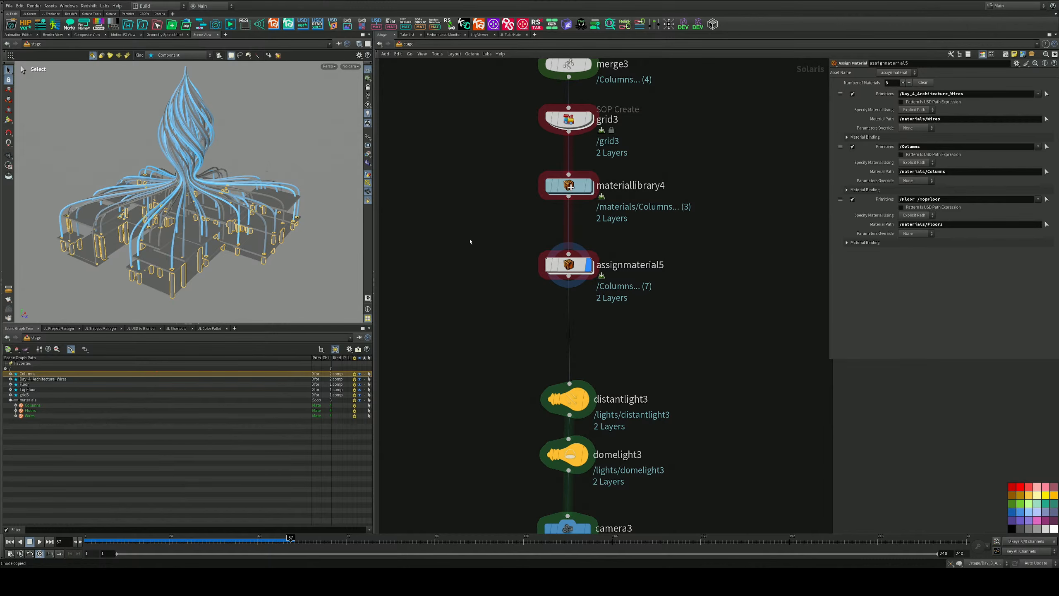
{"action": "middle_click_drag", "start_coordinate": [693, 318], "coordinate": [689, 328]}
{"action": "scroll", "coordinate": [626, 217], "scroll_direction": "up", "scroll_amount": 1}
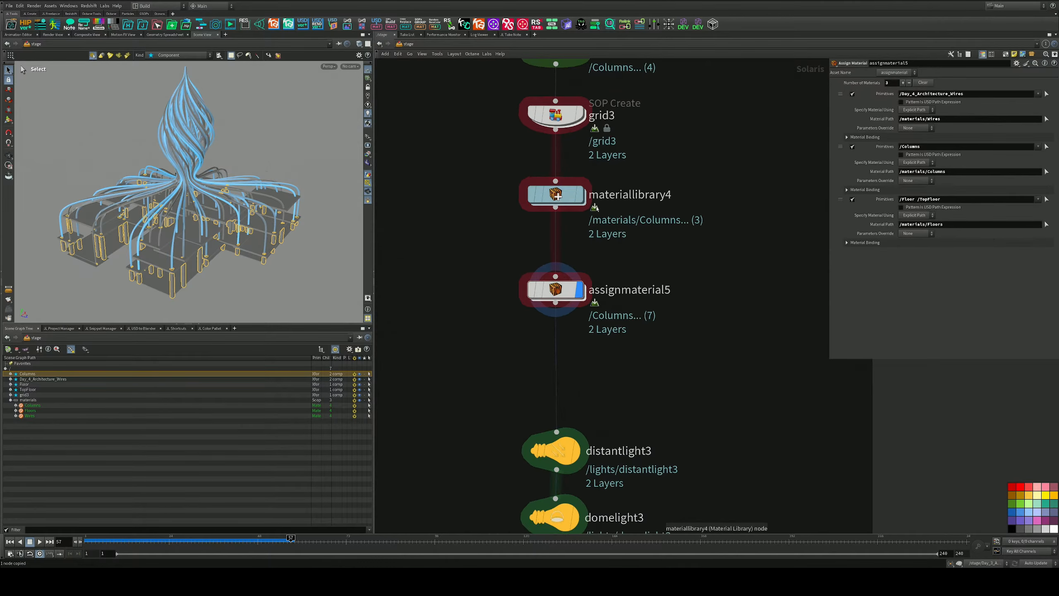
{"action": "middle_click_drag", "start_coordinate": [675, 275], "coordinate": [690, 289]}
{"action": "left_click", "coordinate": [575, 305]}
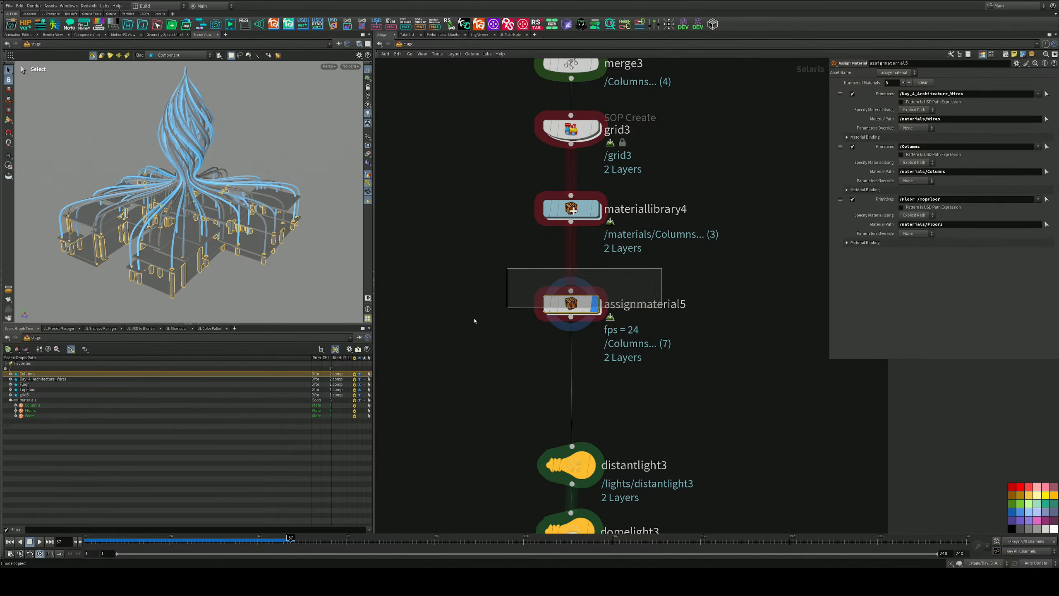
{"action": "key", "text": "ctrl+s"}
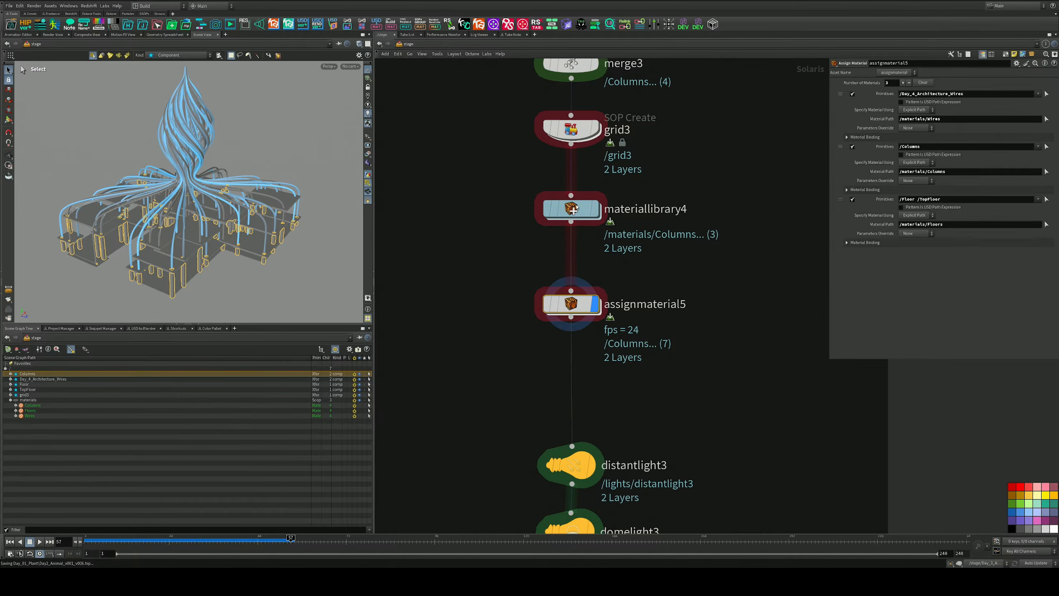
Step: Enter materiallibrary4, lay out its material subnetworks in an even column, widen the viewport, and enter the Floors material
{"action": "double_click", "coordinate": [577, 207]}
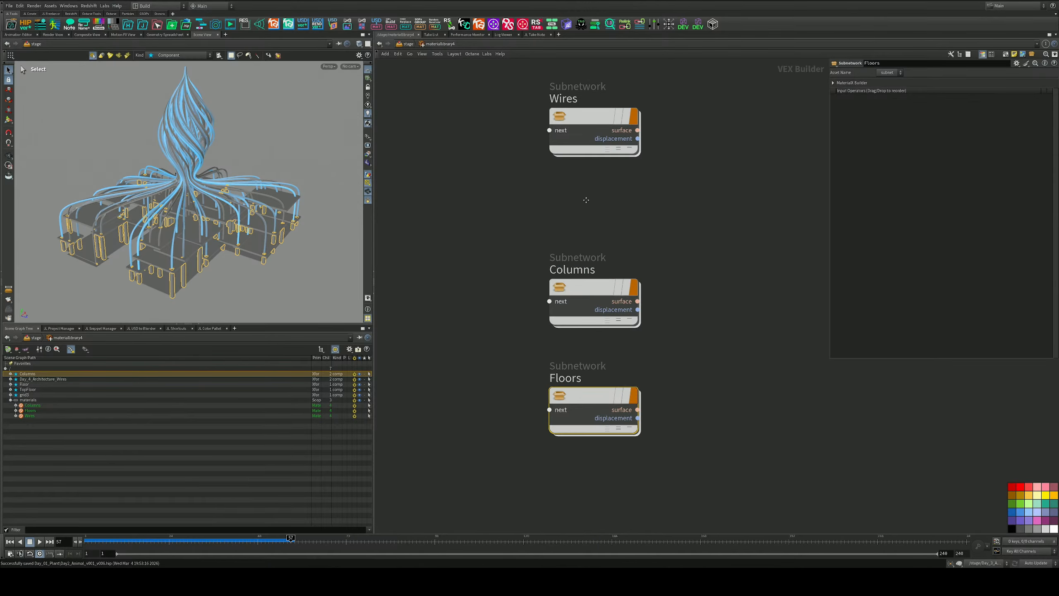
{"action": "key", "text": "l"}
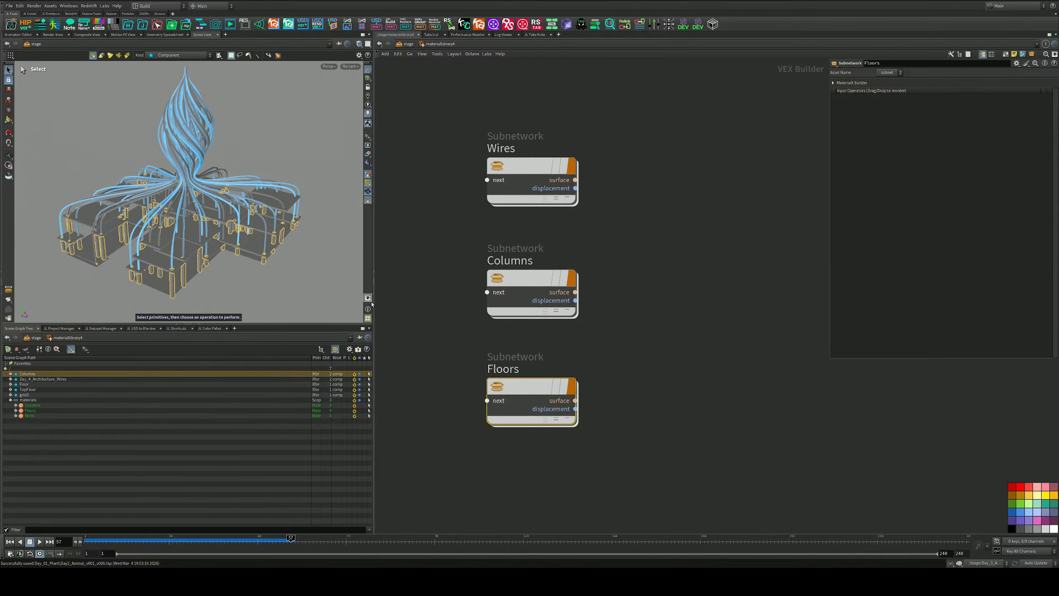
{"action": "left_click_drag", "start_coordinate": [374, 297], "coordinate": [430, 297]}
{"action": "middle_click_drag", "start_coordinate": [677, 340], "coordinate": [691, 286]}
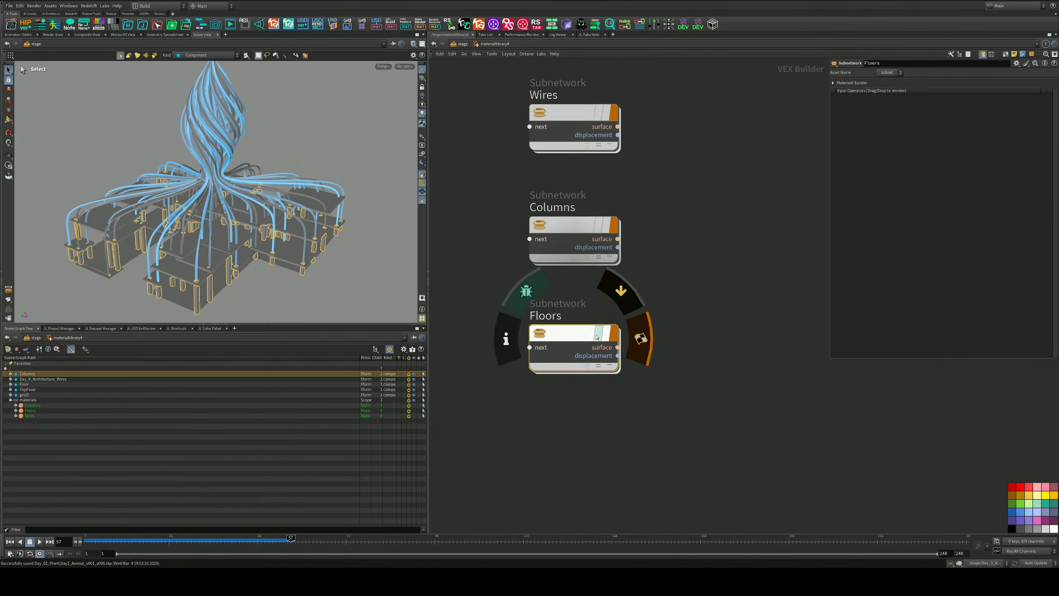
{"action": "double_click", "coordinate": [576, 338]}
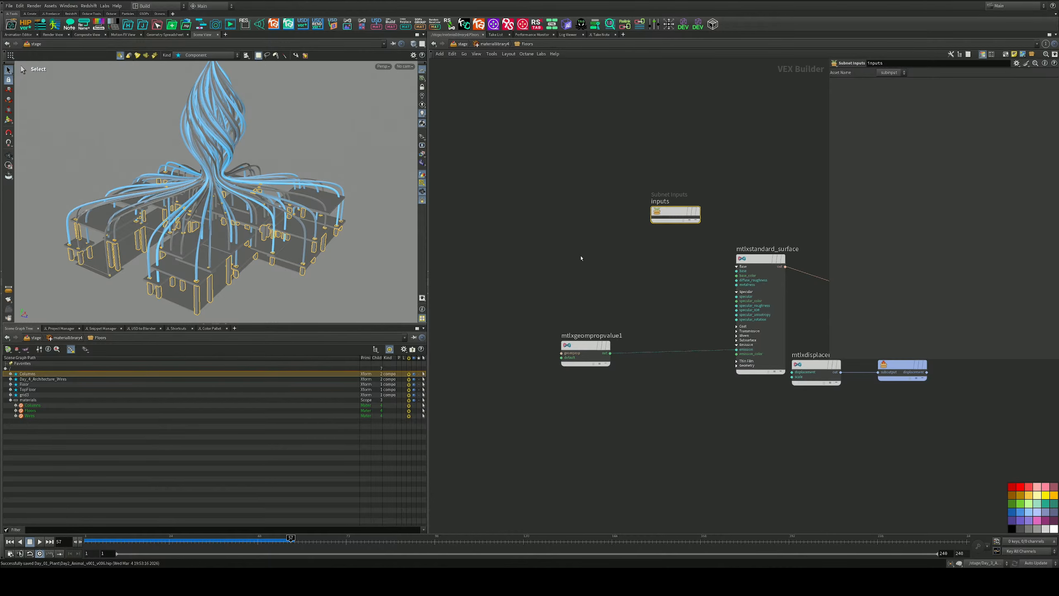
Step: Render the viewport with Karma CPU, check the Geomprop name feeding the Floors material's emission, and return to the stage network
{"action": "left_click", "coordinate": [383, 65]}
{"action": "left_click", "coordinate": [388, 102]}
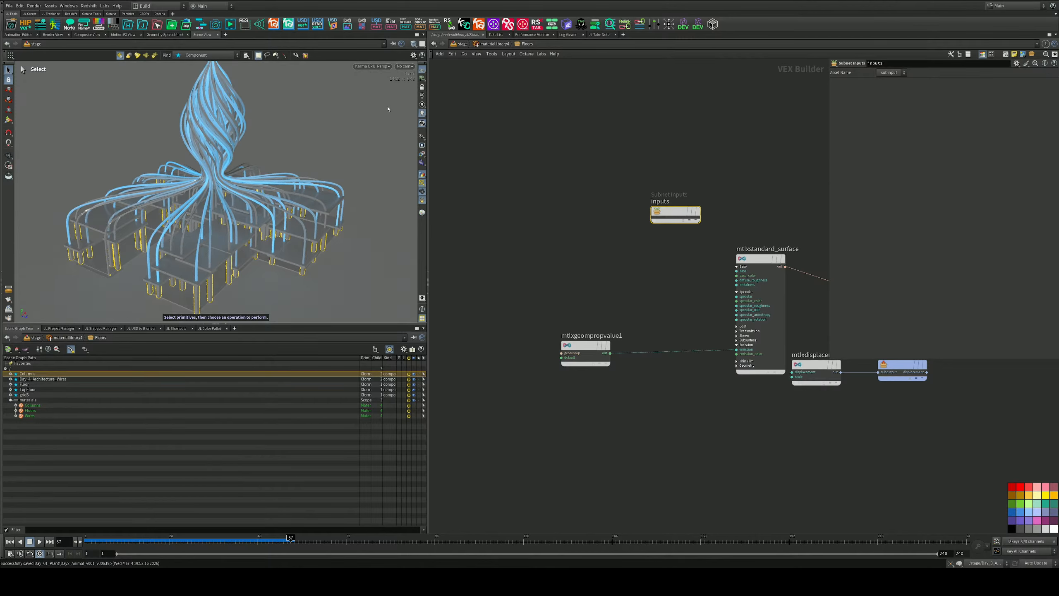
{"action": "middle_click_drag", "start_coordinate": [525, 227], "coordinate": [479, 202]}
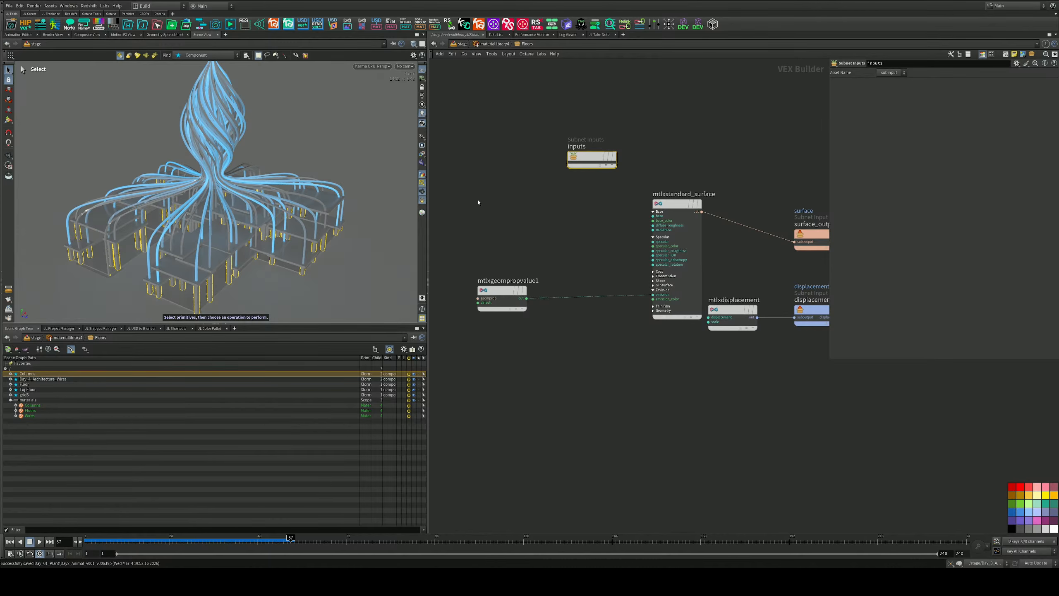
{"action": "scroll", "coordinate": [637, 236], "scroll_direction": "up", "scroll_amount": 4}
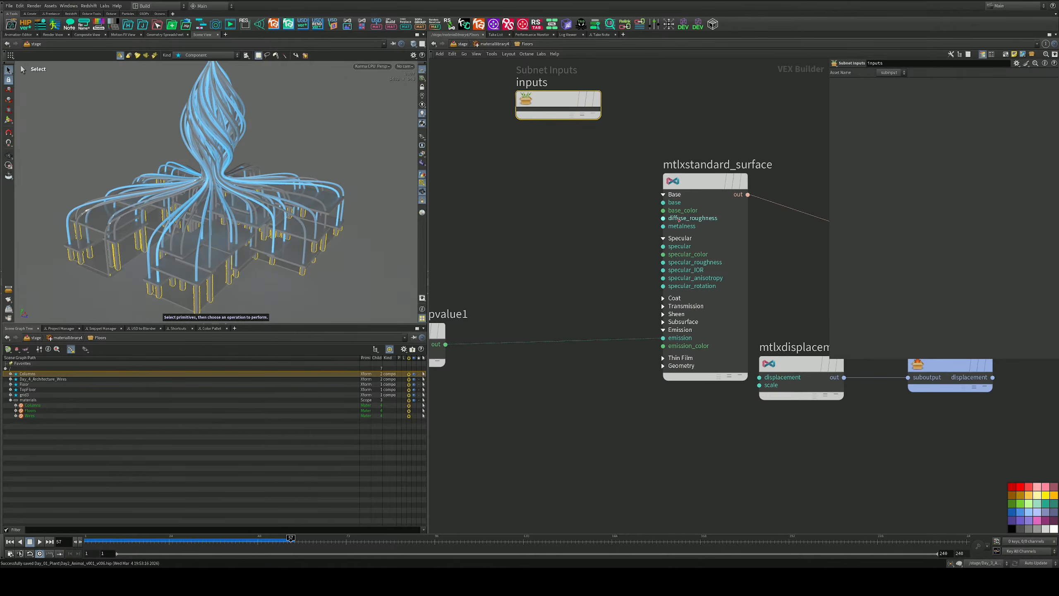
{"action": "left_click", "coordinate": [688, 189]}
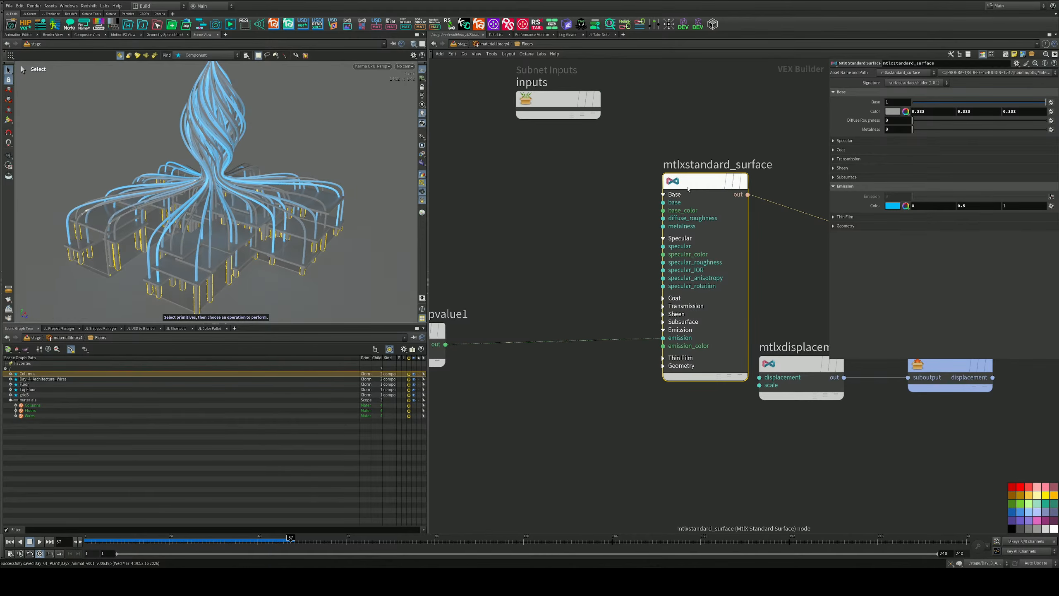
{"action": "key", "text": "Up"}
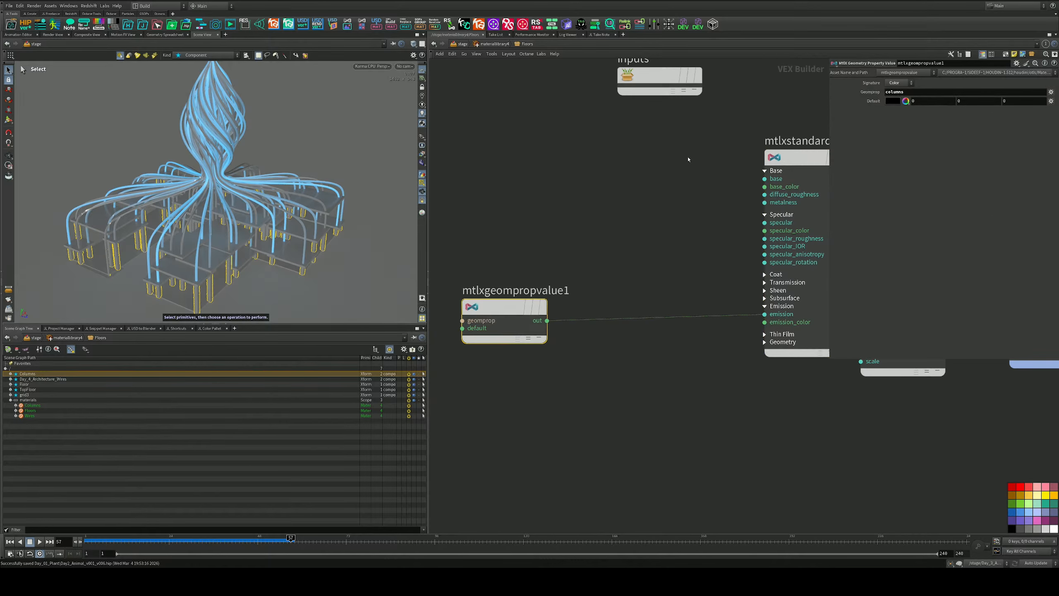
{"action": "left_click", "coordinate": [923, 94]}
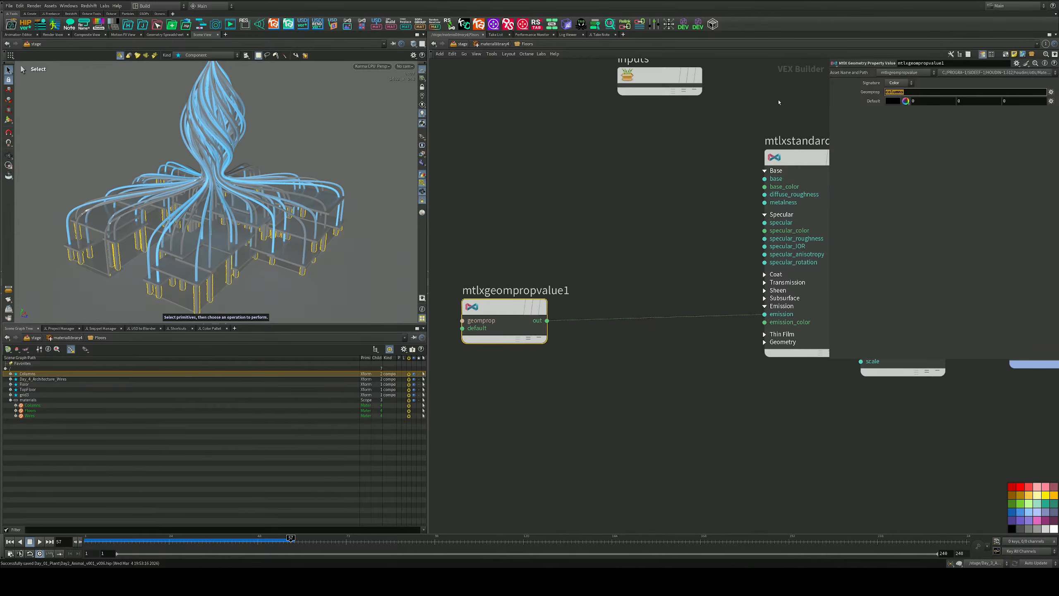
{"action": "left_click", "coordinate": [461, 47]}
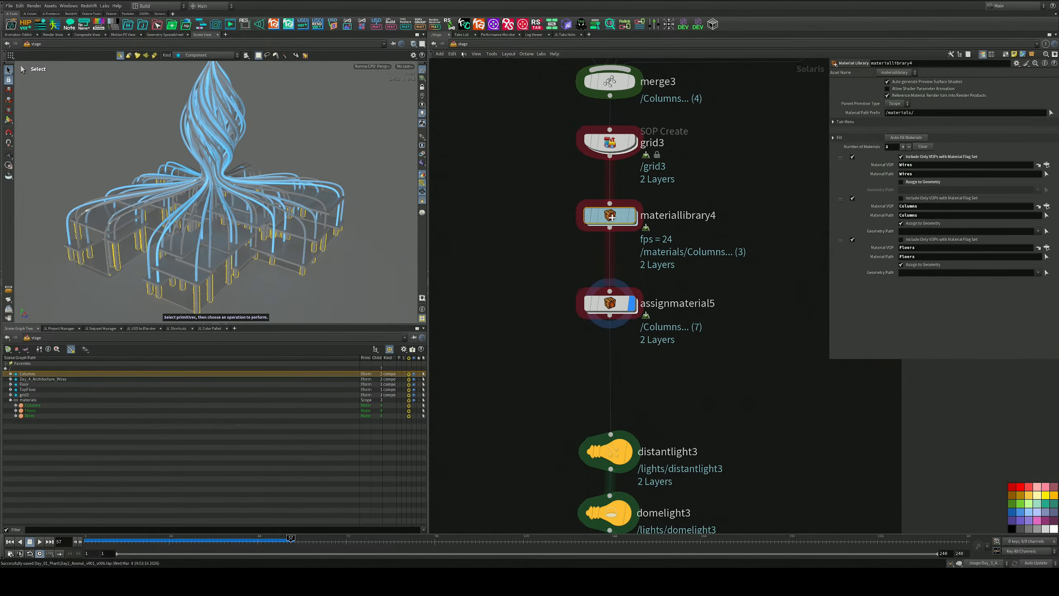
Step: Switch the viewport renderer back to Houdini VK and enter the Day_4_Architecture_Wires geometry network
{"action": "middle_click_drag", "start_coordinate": [546, 140], "coordinate": [559, 299]}
{"action": "left_click", "coordinate": [373, 67]}
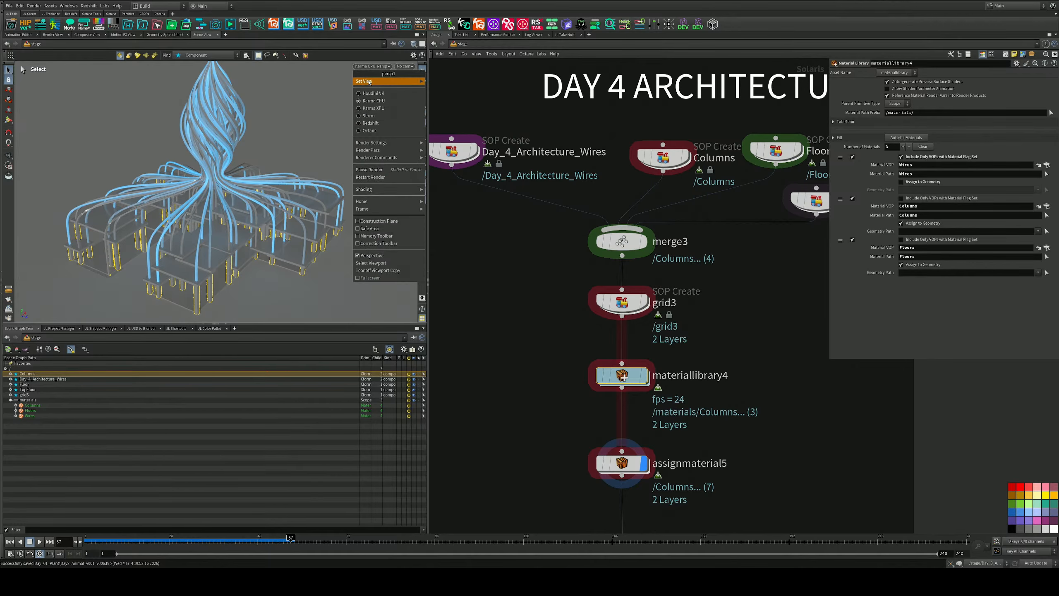
{"action": "left_click", "coordinate": [373, 94]}
{"action": "double_click", "coordinate": [457, 154]}
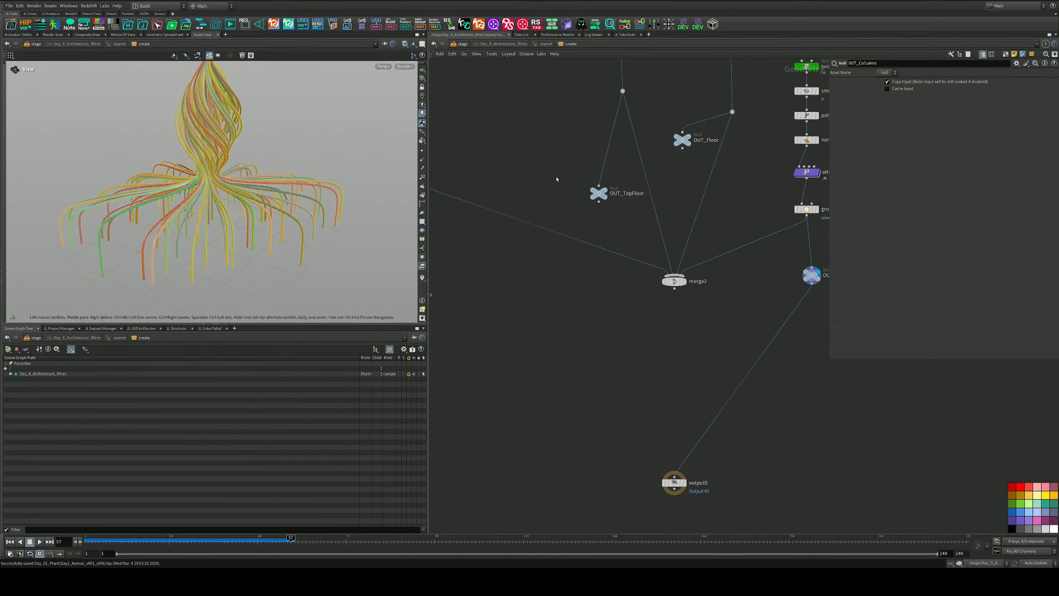
Step: Align the columns group node, group4, under attribvop2 and display its output
{"action": "middle_click_drag", "start_coordinate": [556, 176], "coordinate": [711, 276]}
{"action": "middle_click_drag", "start_coordinate": [596, 119], "coordinate": [604, 324]}
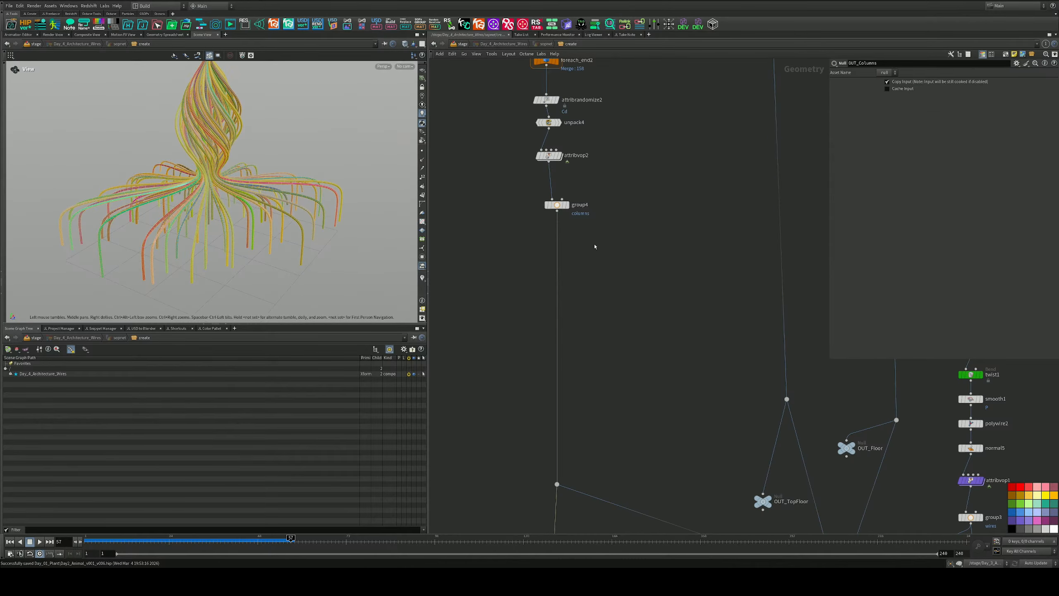
{"action": "left_click", "coordinate": [557, 205]}
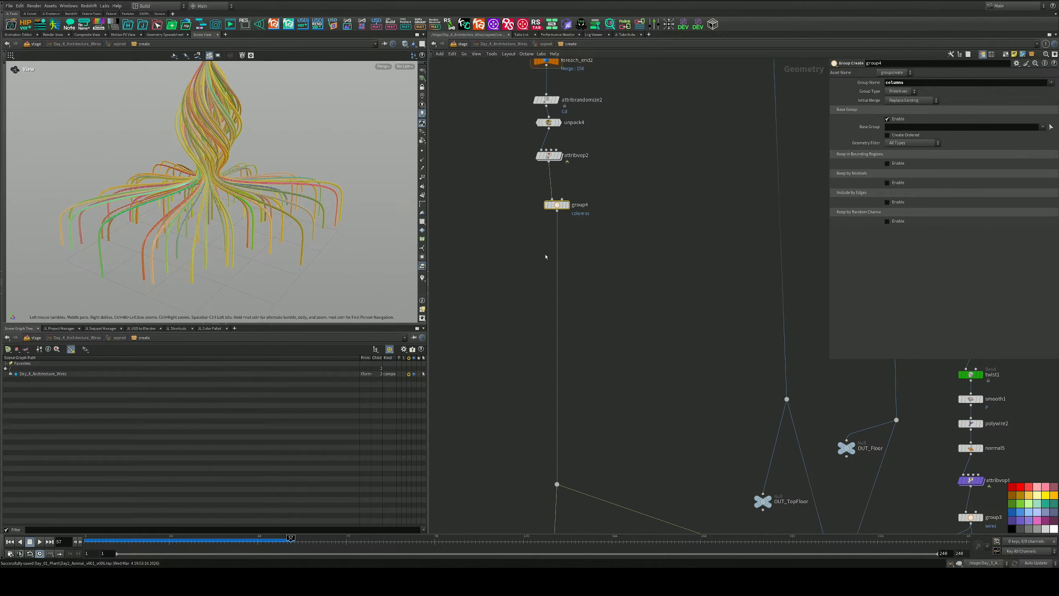
{"action": "scroll", "coordinate": [545, 256], "scroll_direction": "down", "scroll_amount": 4}
{"action": "mouse_move", "coordinate": [540, 203]}
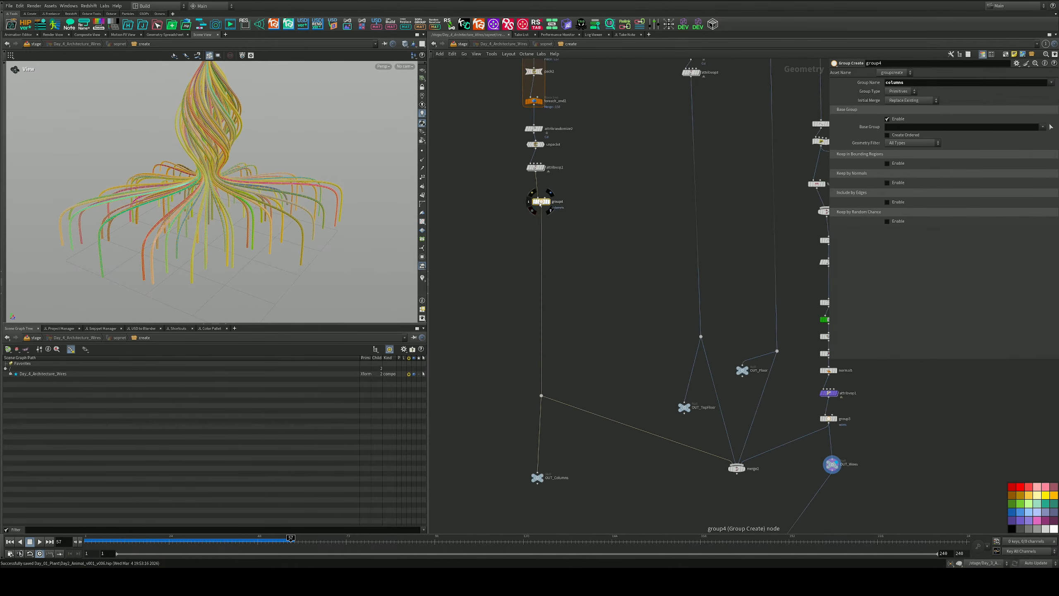
{"action": "left_click_drag", "start_coordinate": [540, 204], "coordinate": [536, 211]}
{"action": "left_click", "coordinate": [547, 201]}
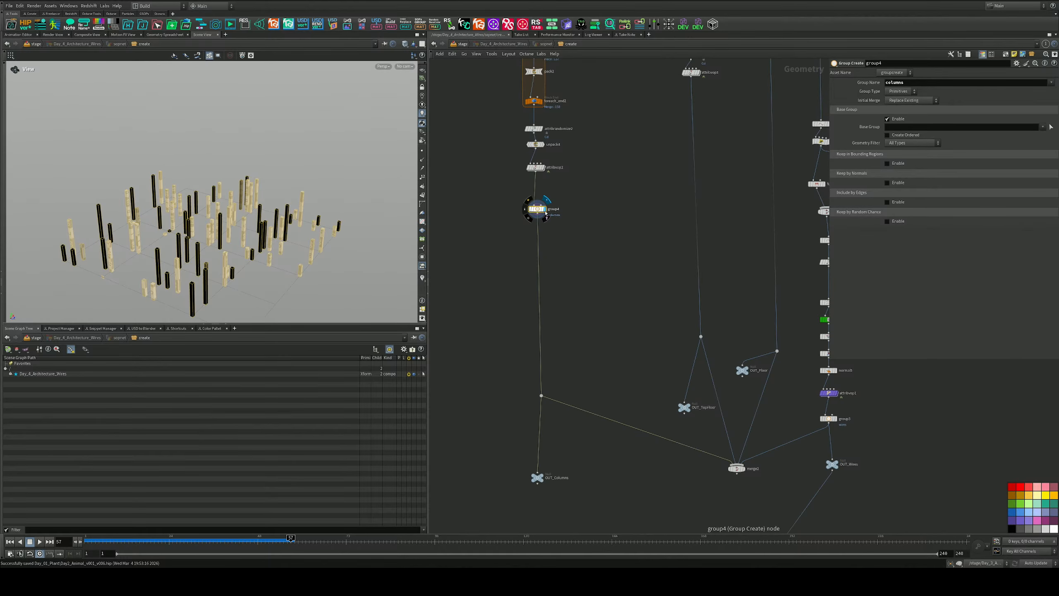
Step: Insert a copy of group4 into the branch just above OUT_TopFloor
{"action": "left_click_drag", "start_coordinate": [541, 210], "coordinate": [650, 405], "text": "alt"}
{"action": "scroll", "coordinate": [657, 367], "scroll_direction": "up", "scroll_amount": 4}
{"action": "middle_click_drag", "start_coordinate": [658, 368], "coordinate": [564, 321]}
Step: Insert a reference copy of group7 into the OUT_Floor branch and align group7 directly above OUT_TopFloor
{"action": "left_click_drag", "start_coordinate": [543, 386], "coordinate": [758, 244]}
{"action": "middle_click_drag", "start_coordinate": [741, 277], "coordinate": [666, 333]}
{"action": "left_click_drag", "start_coordinate": [683, 298], "coordinate": [738, 283]}
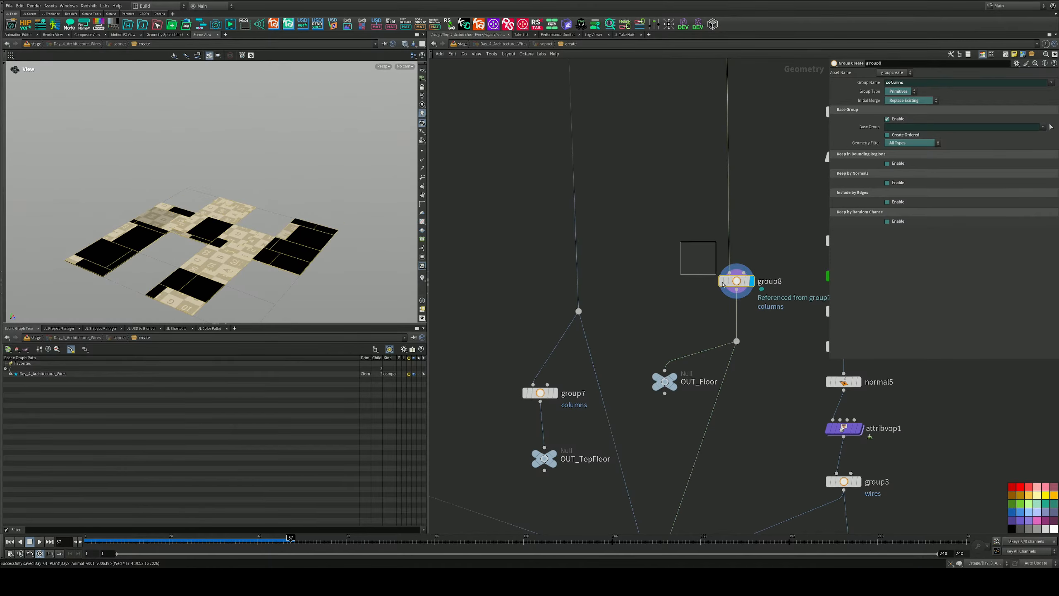
{"action": "left_click_drag", "start_coordinate": [500, 370], "coordinate": [549, 407]}
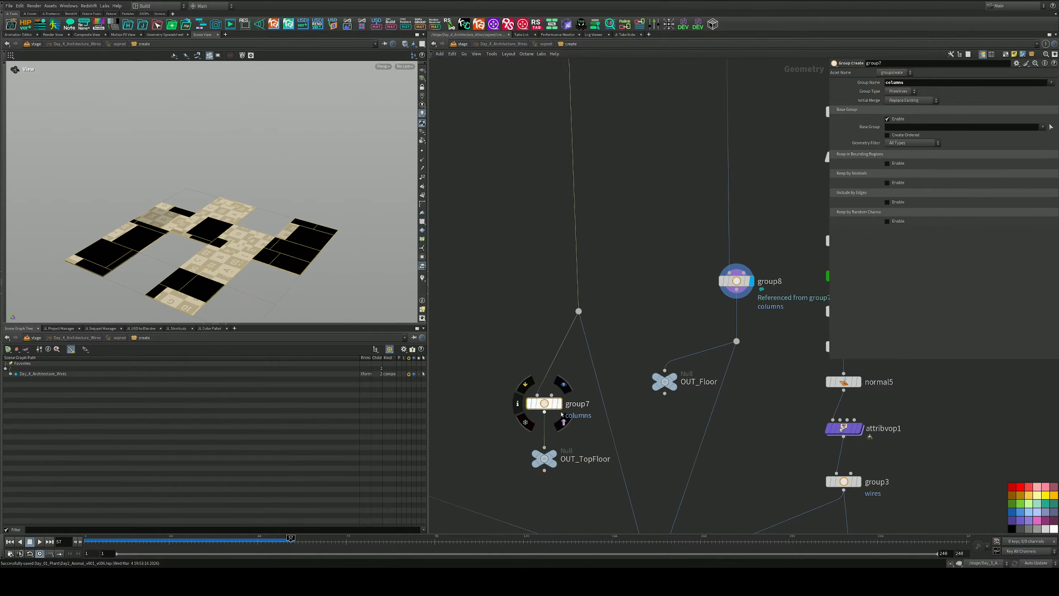
Step: Rename the group created by group7, the node above OUT_TopFloor, to floors
{"action": "middle_click_drag", "start_coordinate": [783, 250], "coordinate": [716, 247]}
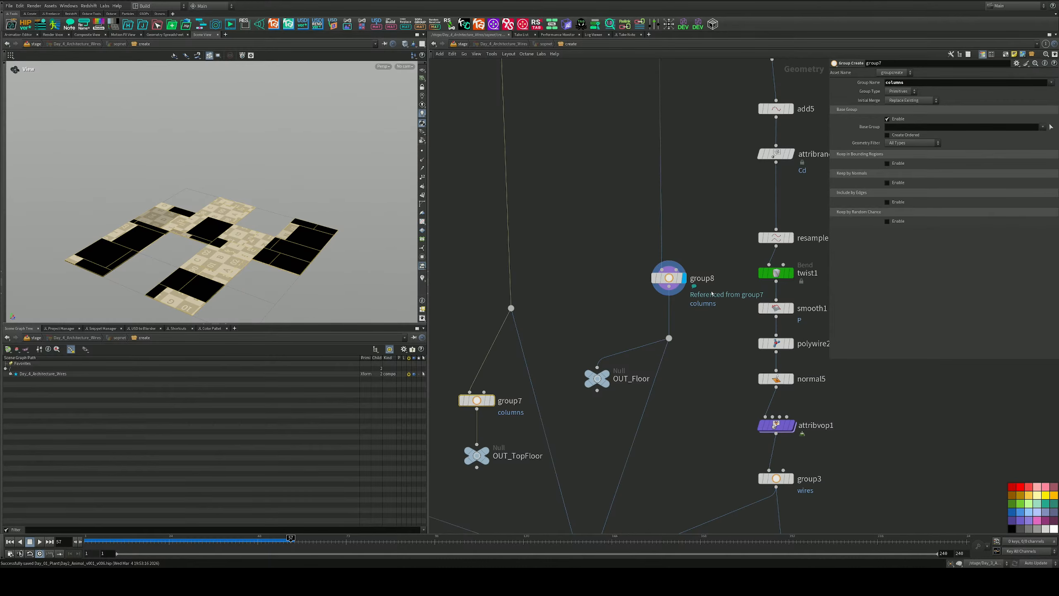
{"action": "left_click", "coordinate": [670, 280]}
{"action": "middle_click_drag", "start_coordinate": [568, 302], "coordinate": [651, 256]}
{"action": "left_click_drag", "start_coordinate": [528, 333], "coordinate": [582, 376]}
{"action": "double_click", "coordinate": [894, 83]}
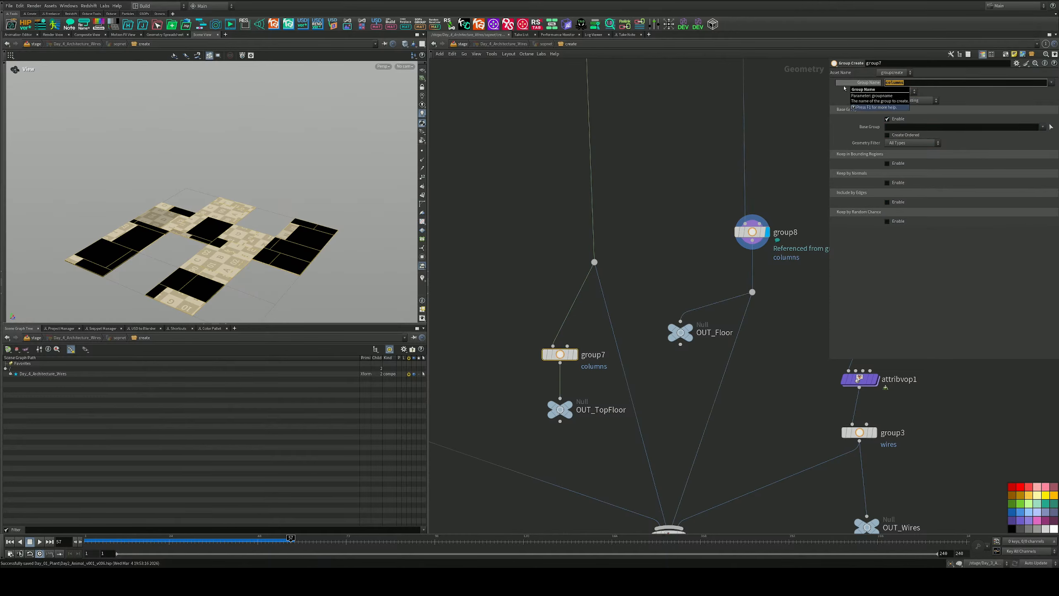
{"action": "type", "text": "Fl"}
{"action": "key", "text": "Return"}
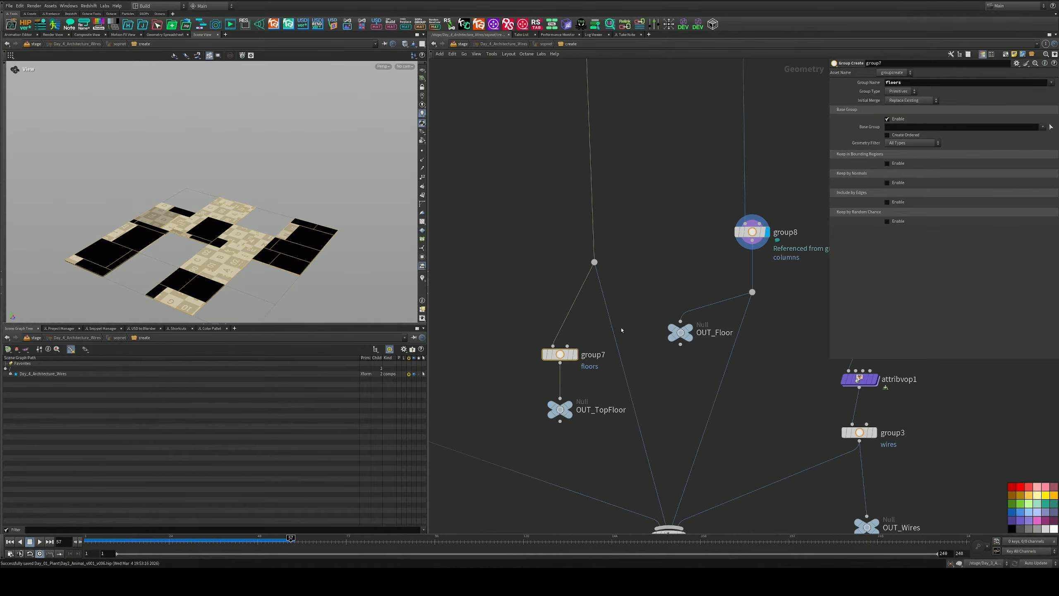
{"action": "double_click", "coordinate": [910, 82]}
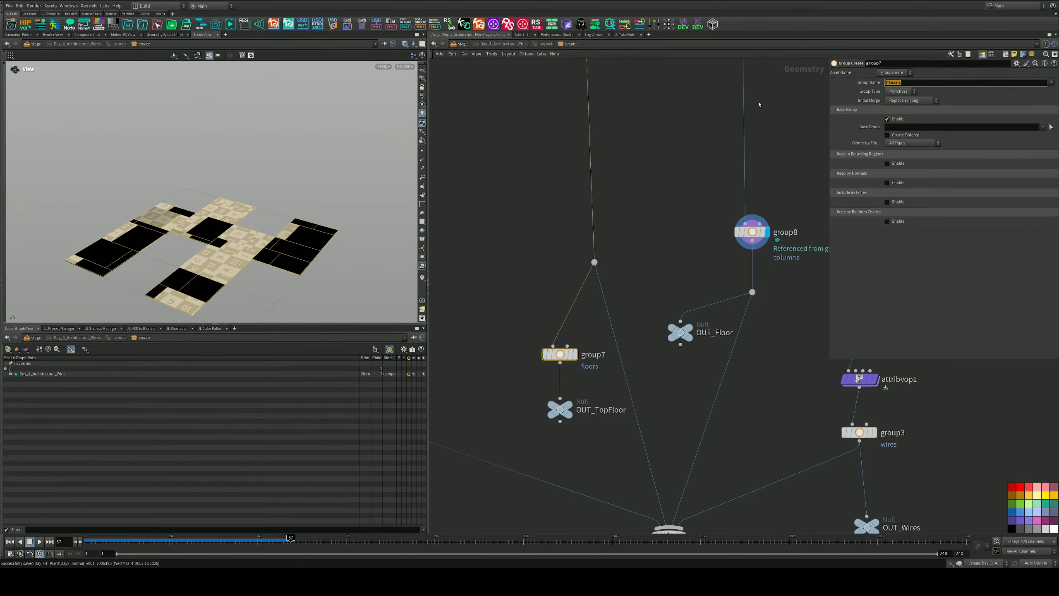
{"action": "left_click", "coordinate": [674, 198]}
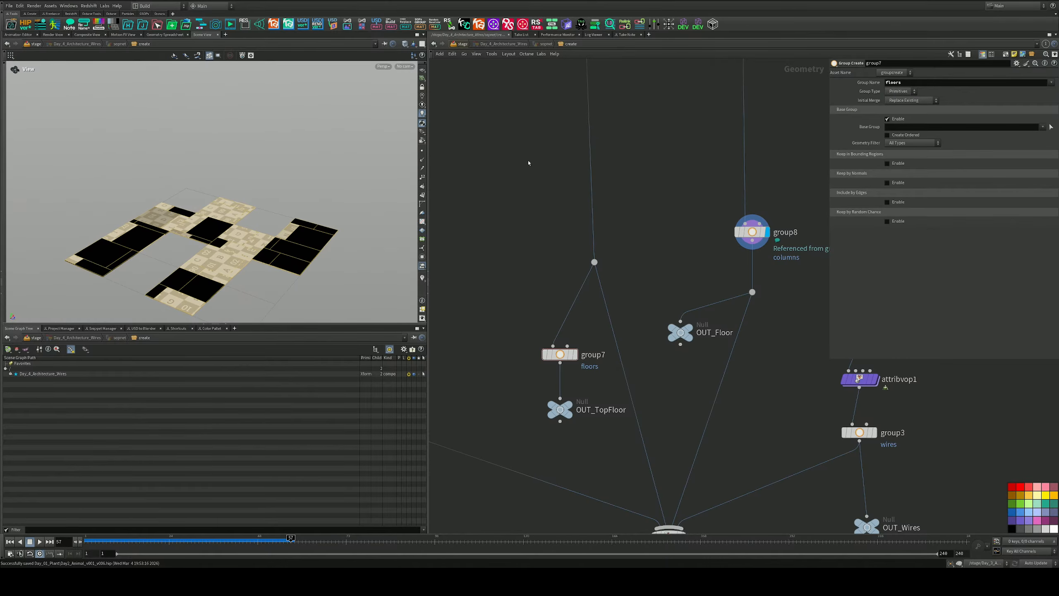
Step: Return to the stage and expand the Day_4_Architecture_Wires primitive with its curve and mesh children in the scene graph
{"action": "scroll", "coordinate": [600, 254], "scroll_direction": "down", "scroll_amount": 2}
{"action": "scroll", "coordinate": [600, 255], "scroll_direction": "down", "scroll_amount": 1}
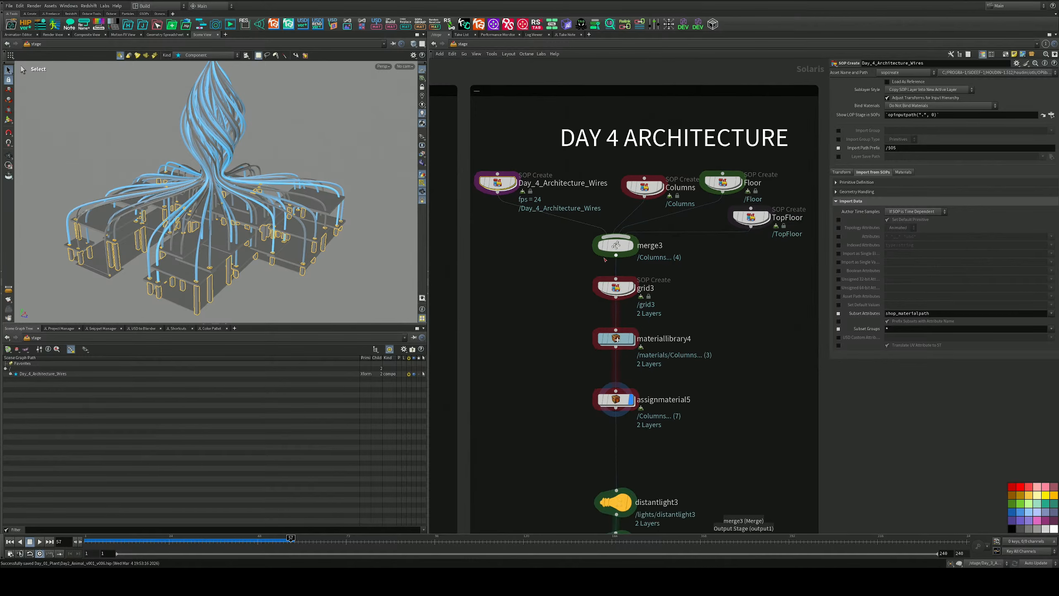
{"action": "mouse_move", "coordinate": [621, 400]}
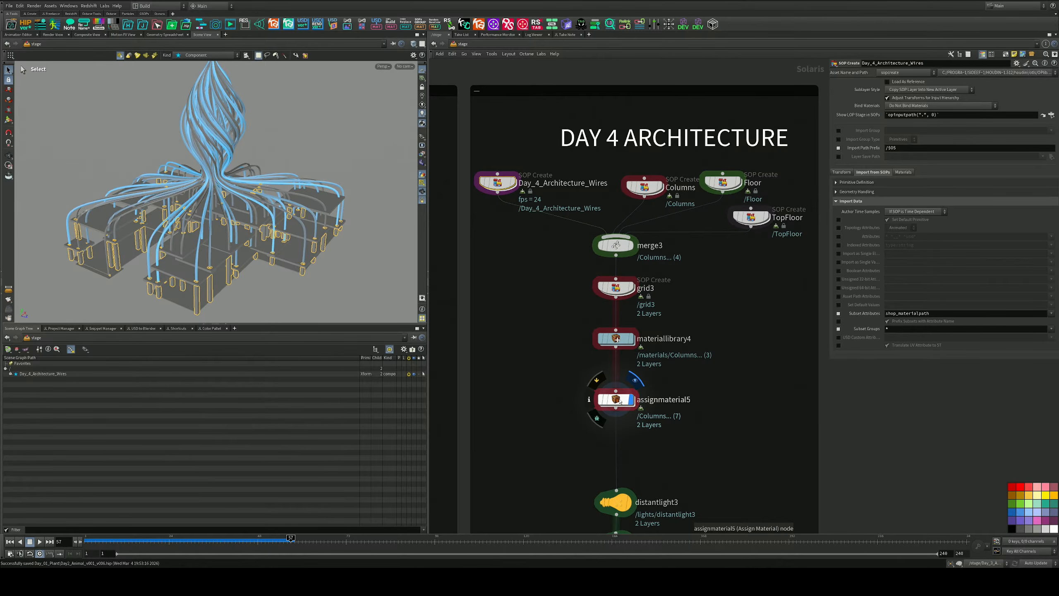
{"action": "left_click", "coordinate": [10, 374]}
{"action": "left_click", "coordinate": [16, 384]}
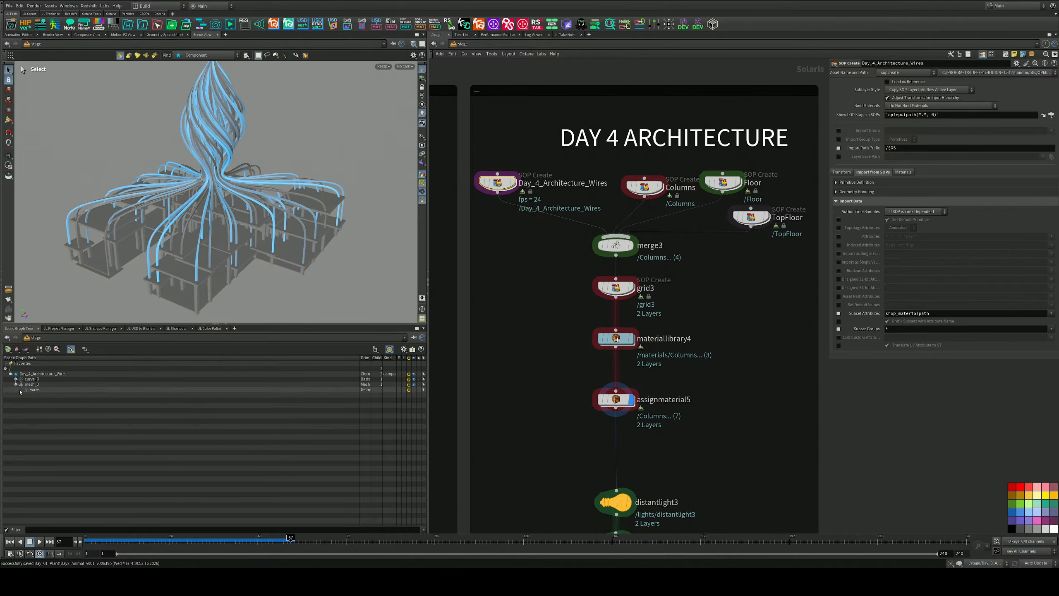
{"action": "left_click", "coordinate": [15, 379]}
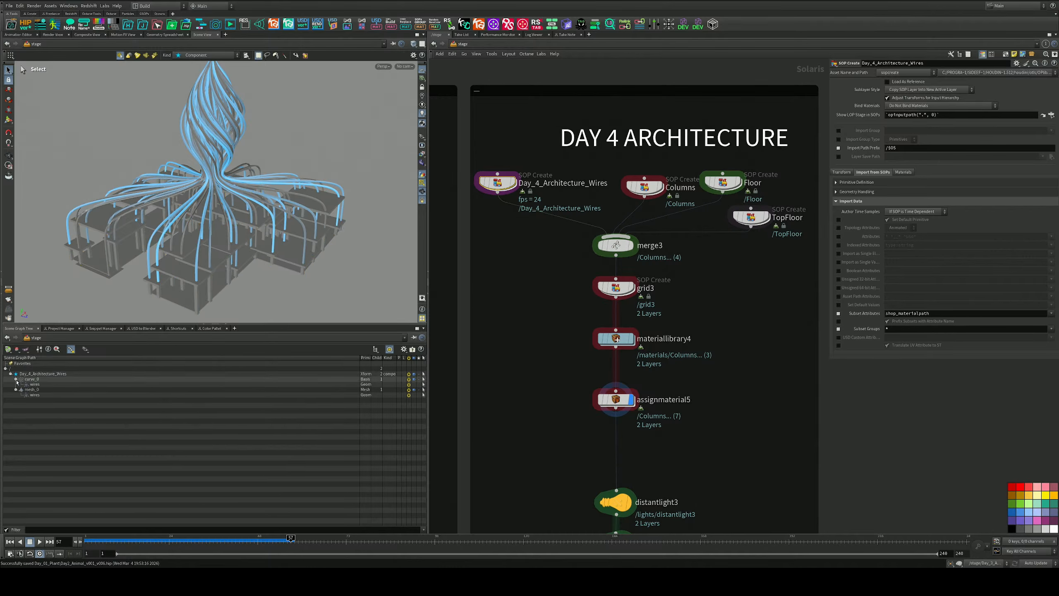
Step: Display the Columns node's output and expand its primitives in the scene graph to examine its subsets
{"action": "left_click", "coordinate": [663, 184]}
{"action": "left_click_drag", "start_coordinate": [666, 178], "coordinate": [626, 144]}
{"action": "left_click", "coordinate": [644, 186]}
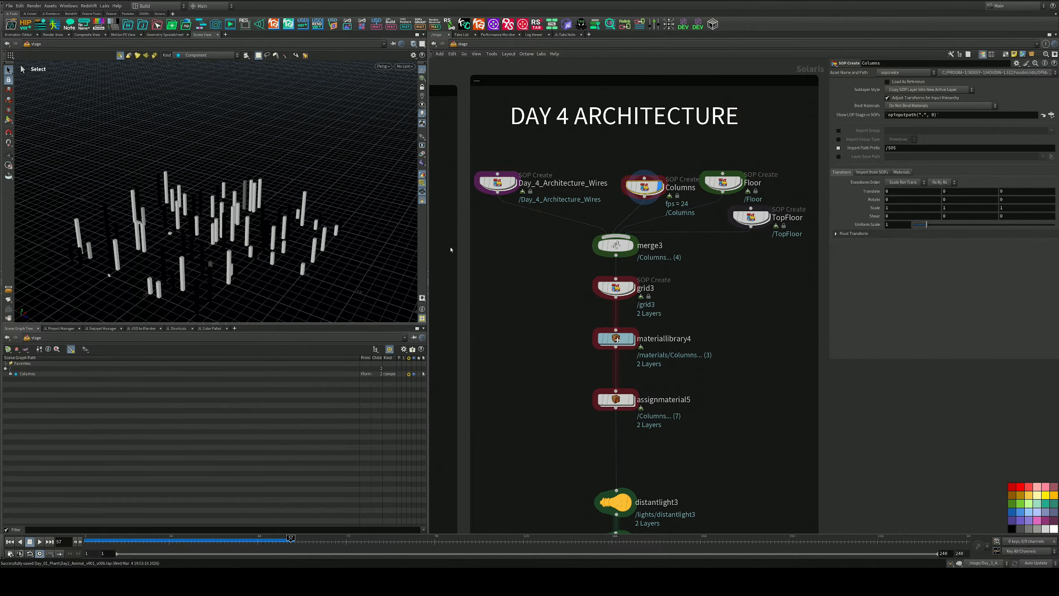
{"action": "left_click", "coordinate": [11, 374]}
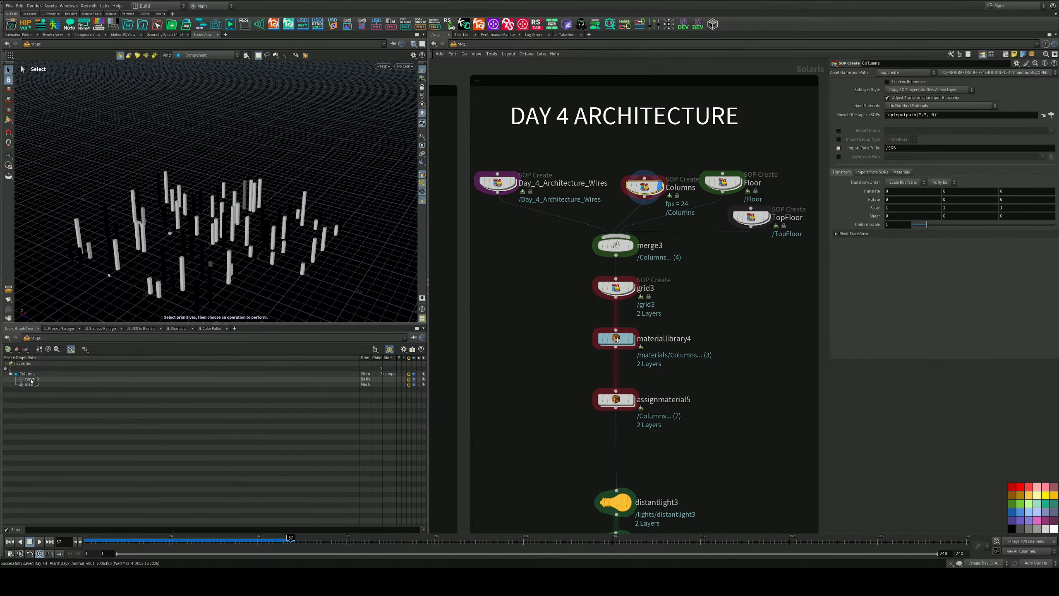
{"action": "left_click", "coordinate": [25, 380]}
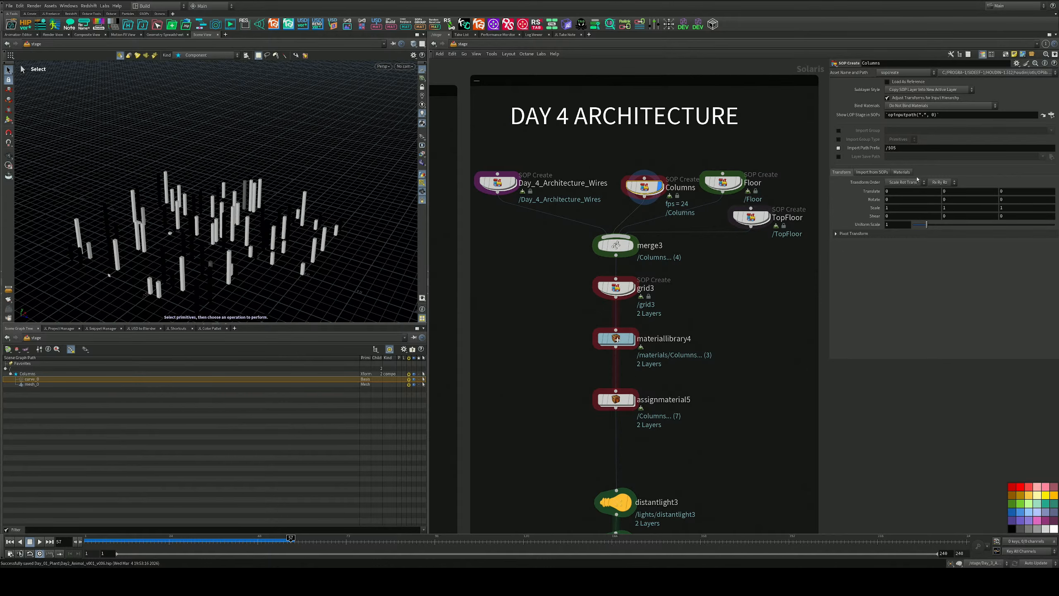
Step: Enable the Subset Groups option in the Columns node's SOP import data
{"action": "left_click", "coordinate": [872, 172]}
{"action": "left_click", "coordinate": [855, 202]}
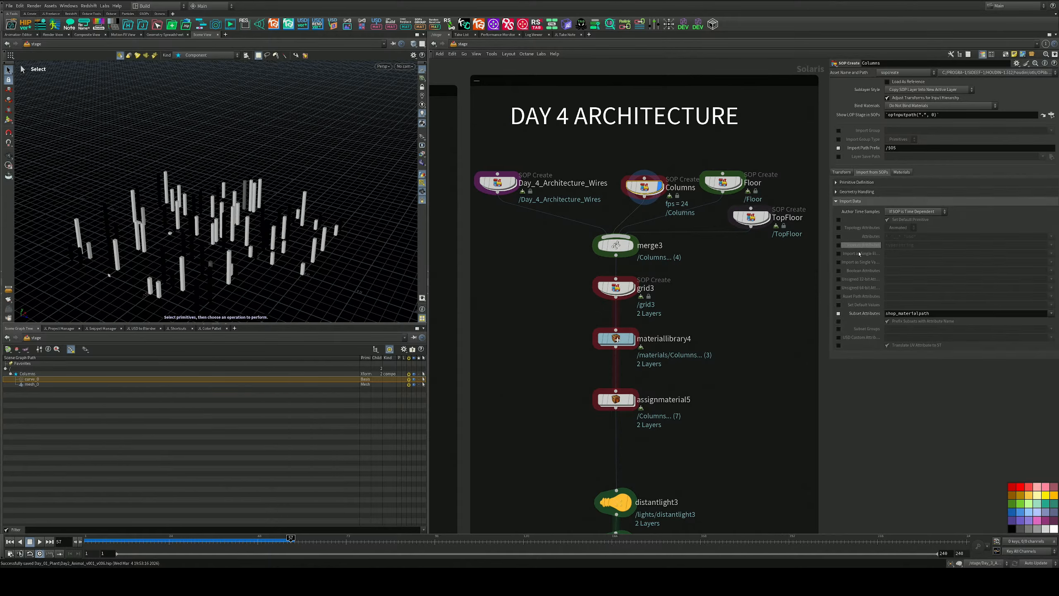
{"action": "left_click", "coordinate": [839, 329]}
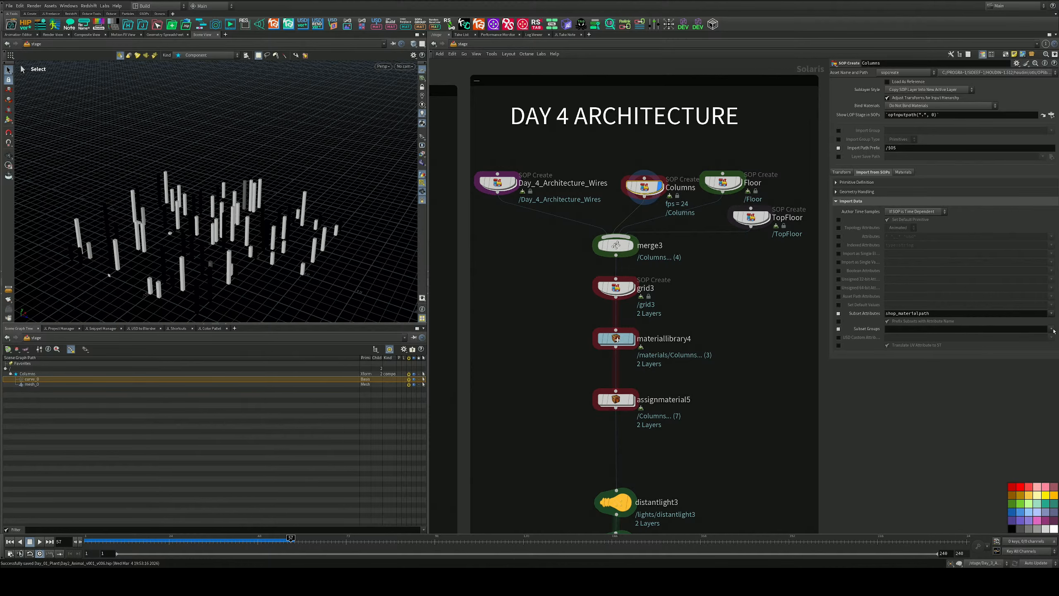
{"action": "left_click", "coordinate": [1025, 332]}
Step: Enable the Subset Groups option in the Floor node's SOP import data
{"action": "left_click", "coordinate": [723, 182]}
{"action": "left_click", "coordinate": [876, 171]}
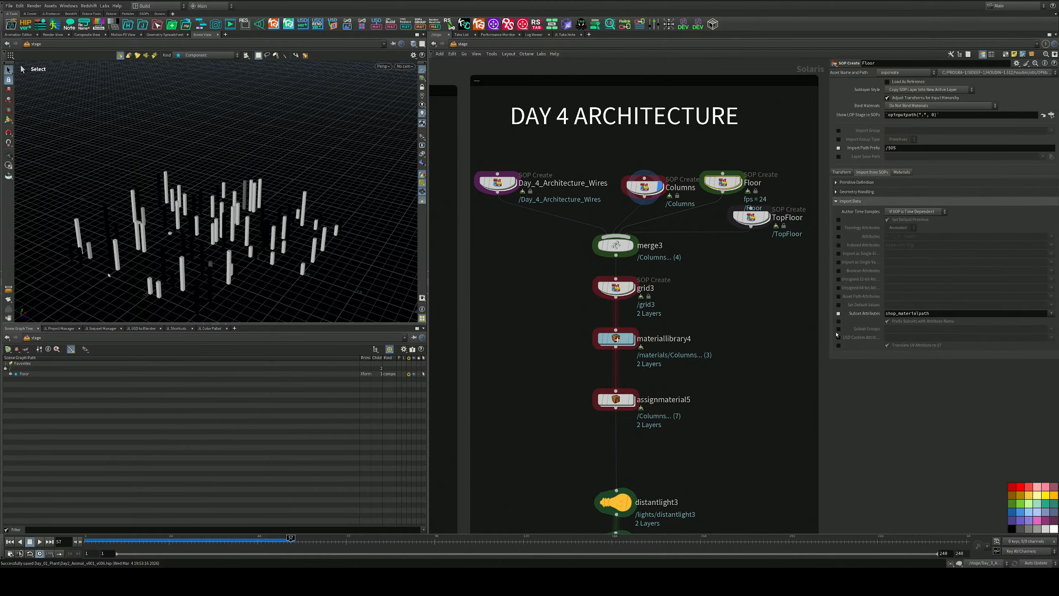
{"action": "left_click", "coordinate": [1025, 328]}
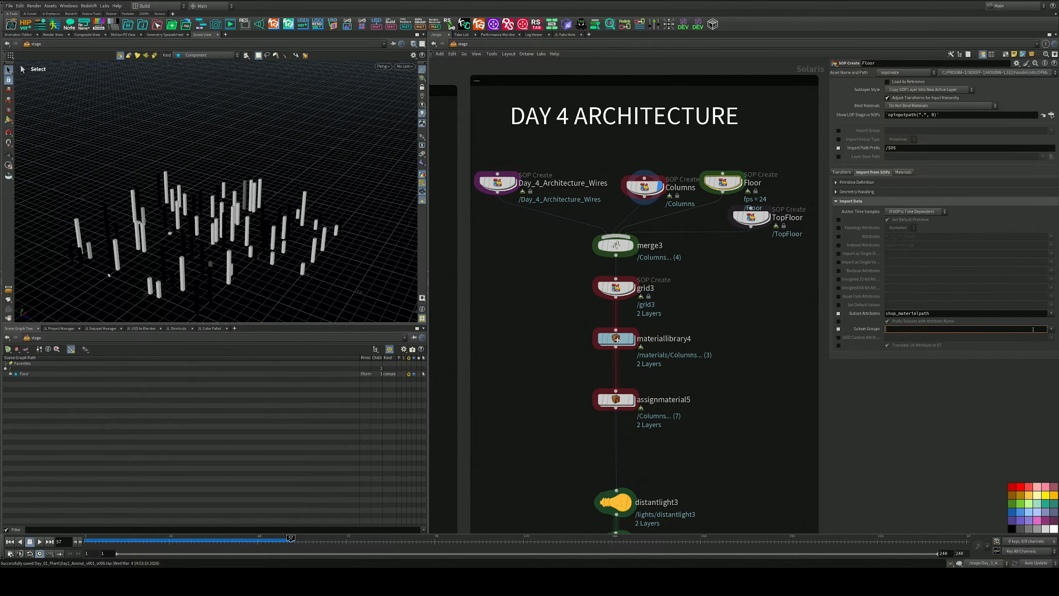
Step: Enable Subset Groups in the TopFloor node's SOP import data, set it to *, and save the scene
{"action": "left_click", "coordinate": [750, 217]}
{"action": "left_click", "coordinate": [871, 173]}
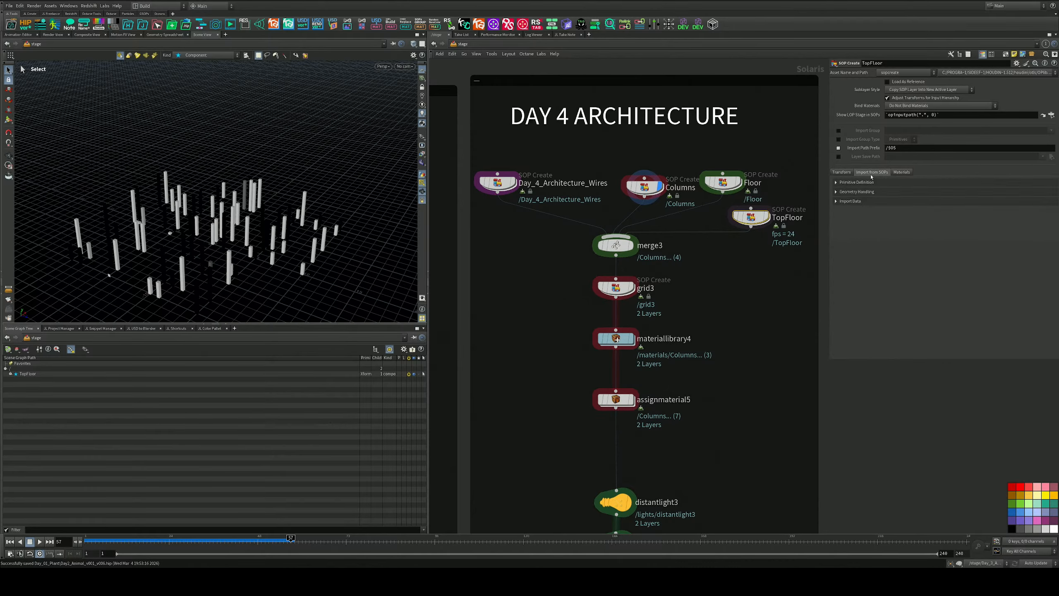
{"action": "left_click", "coordinate": [853, 201]}
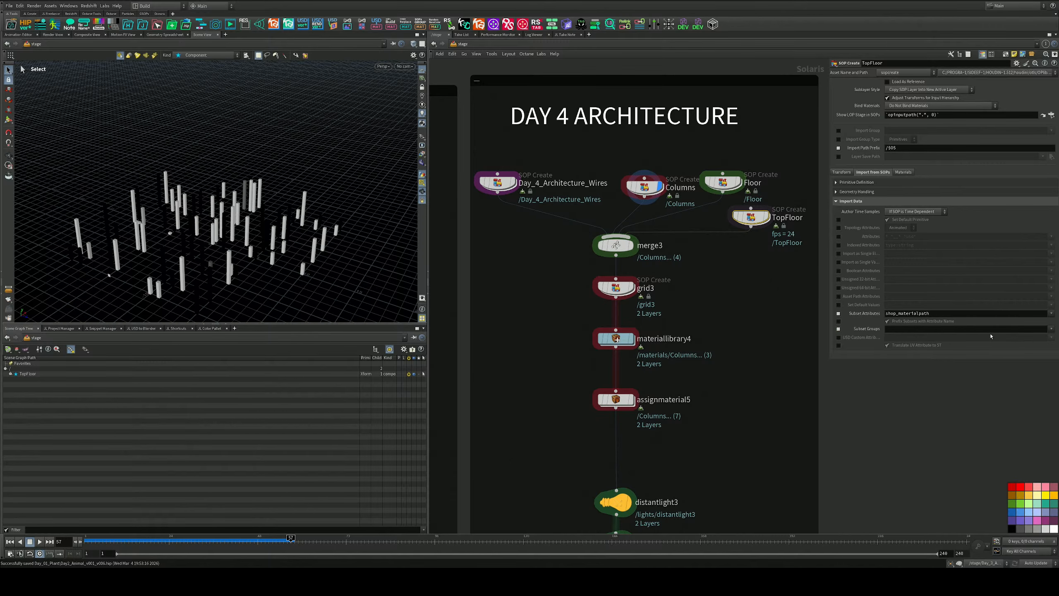
{"action": "left_click", "coordinate": [1012, 330]}
{"action": "type", "text": "*"}
{"action": "key", "text": "Return"}
{"action": "key", "text": "ctrl+s"}
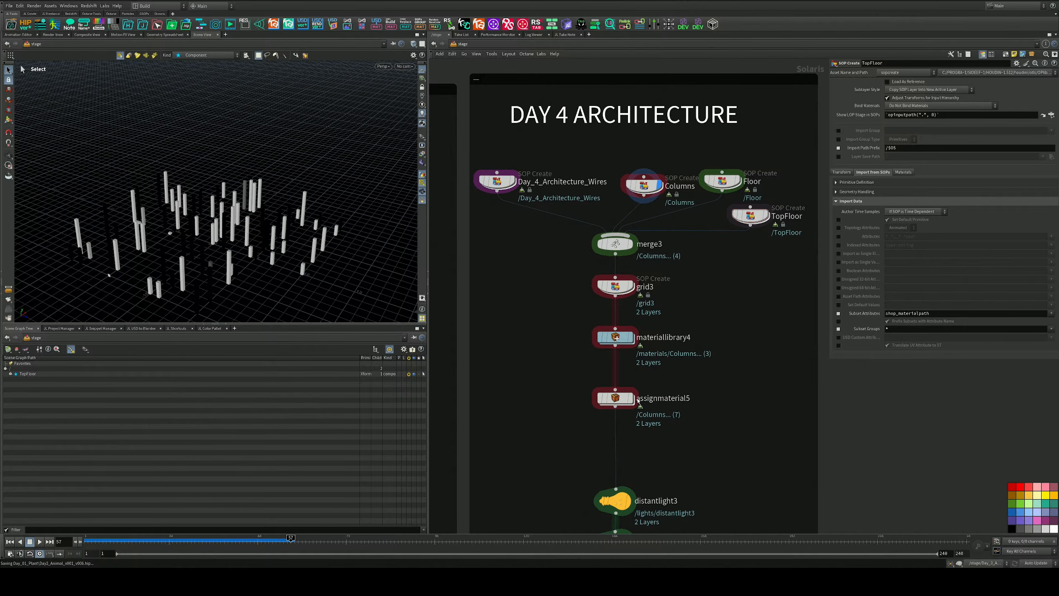
Step: Display the output of assignmaterial5 and examine the merged architecture in the viewport
{"action": "left_click", "coordinate": [634, 399]}
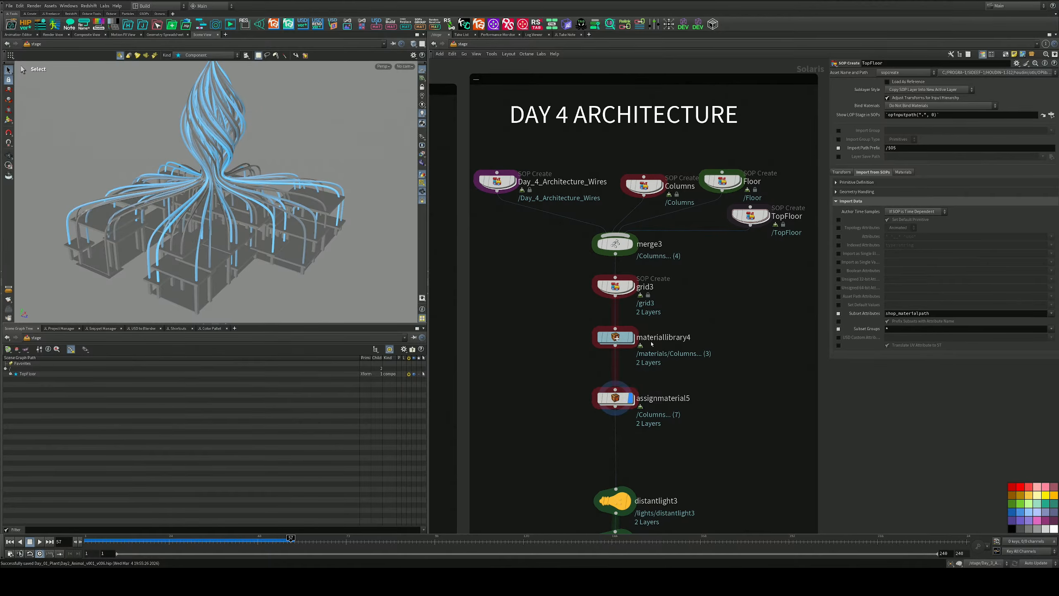
{"action": "middle_click_drag", "start_coordinate": [658, 297], "coordinate": [663, 325]}
{"action": "mouse_move", "coordinate": [225, 230]}
{"action": "left_mouse_down", "text": "alt"}
{"action": "mouse_move", "coordinate": [228, 253]}
{"action": "mouse_move", "coordinate": [232, 217]}
{"action": "left_mouse_up", "text": "alt"}
{"action": "key", "text": "Escape"}
{"action": "scroll", "coordinate": [649, 329], "scroll_direction": "up", "scroll_amount": 3}
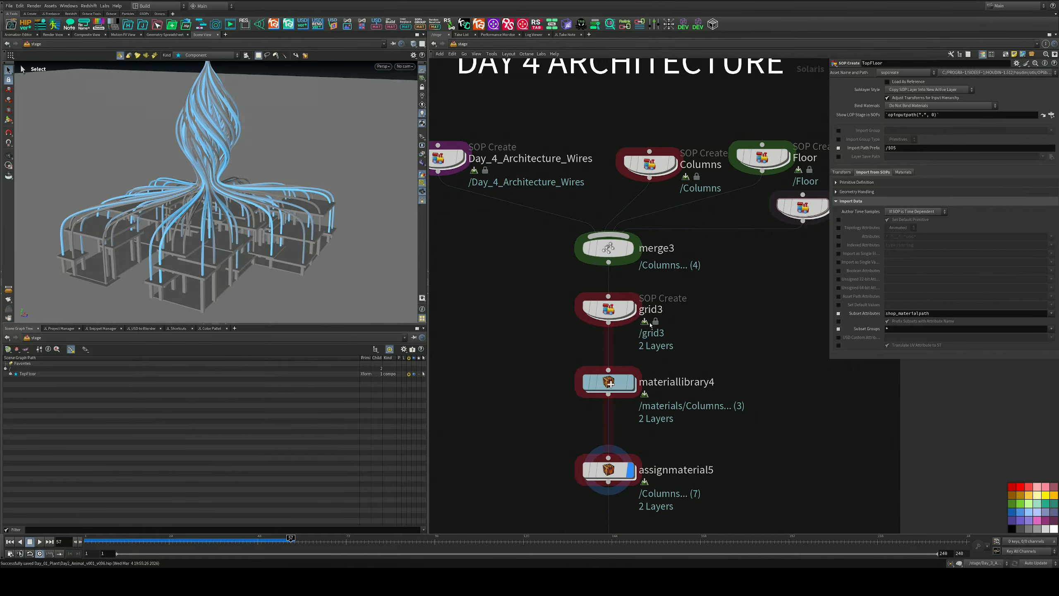
Step: Enter the Day_4_Architecture_Wires geometry network, select the wires group node, group3, and display OUT_Floor
{"action": "middle_click_drag", "start_coordinate": [650, 326], "coordinate": [672, 148]}
{"action": "double_click", "coordinate": [542, 179]}
{"action": "scroll", "coordinate": [676, 209], "scroll_direction": "down", "scroll_amount": 4}
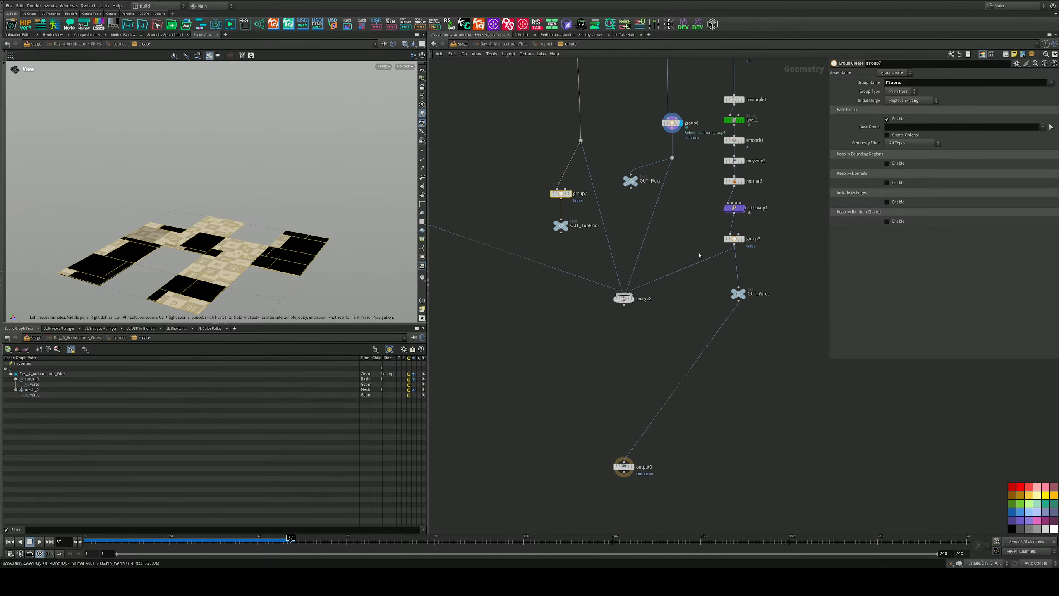
{"action": "scroll", "coordinate": [758, 239], "scroll_direction": "up", "scroll_amount": 3}
{"action": "middle_click_drag", "start_coordinate": [759, 238], "coordinate": [734, 297]}
{"action": "left_click", "coordinate": [693, 300]}
{"action": "left_click", "coordinate": [522, 196]}
Step: Move attribvop4 down its branch to just above group8
{"action": "middle_click_drag", "start_coordinate": [567, 104], "coordinate": [601, 438]}
{"action": "middle_click_drag", "start_coordinate": [601, 76], "coordinate": [656, 183]}
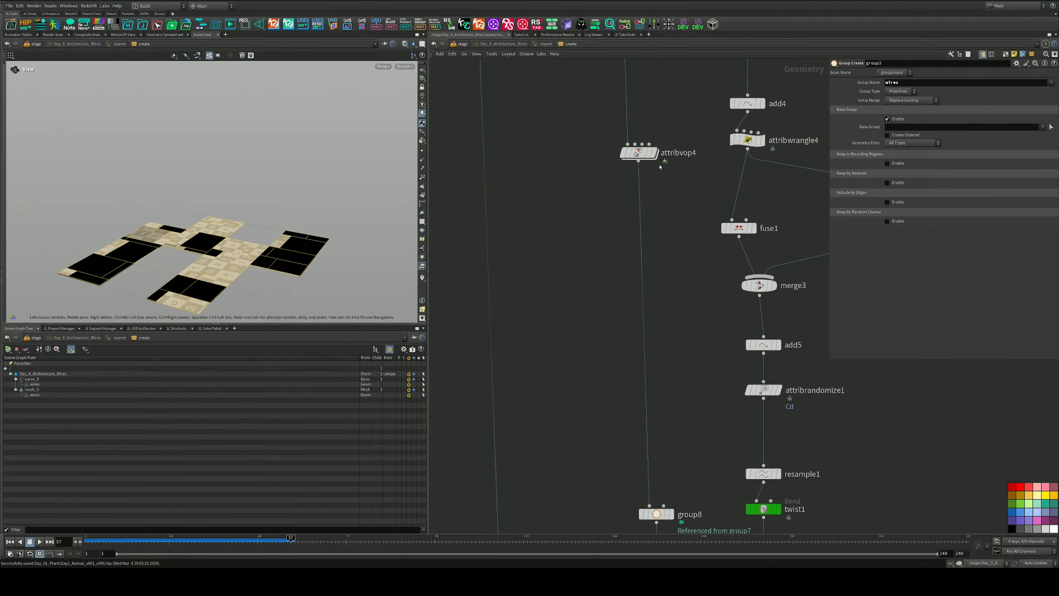
{"action": "scroll", "coordinate": [656, 183], "scroll_direction": "down", "scroll_amount": 4}
{"action": "left_click_drag", "start_coordinate": [648, 171], "coordinate": [652, 307]}
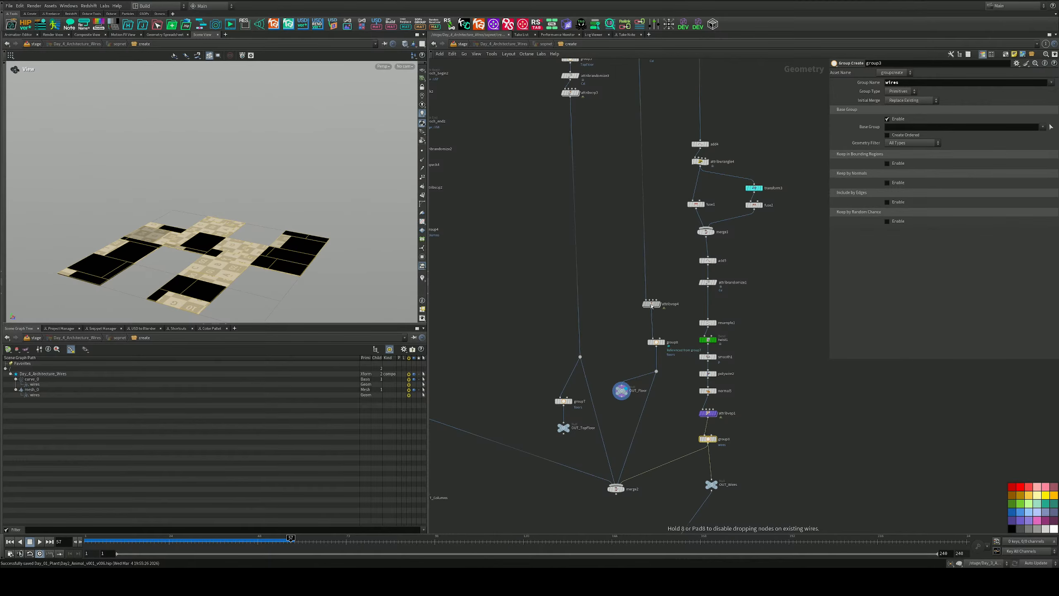
Step: Set the group type of the wires group node, group3, to Points
{"action": "scroll", "coordinate": [652, 292], "scroll_direction": "up", "scroll_amount": 6}
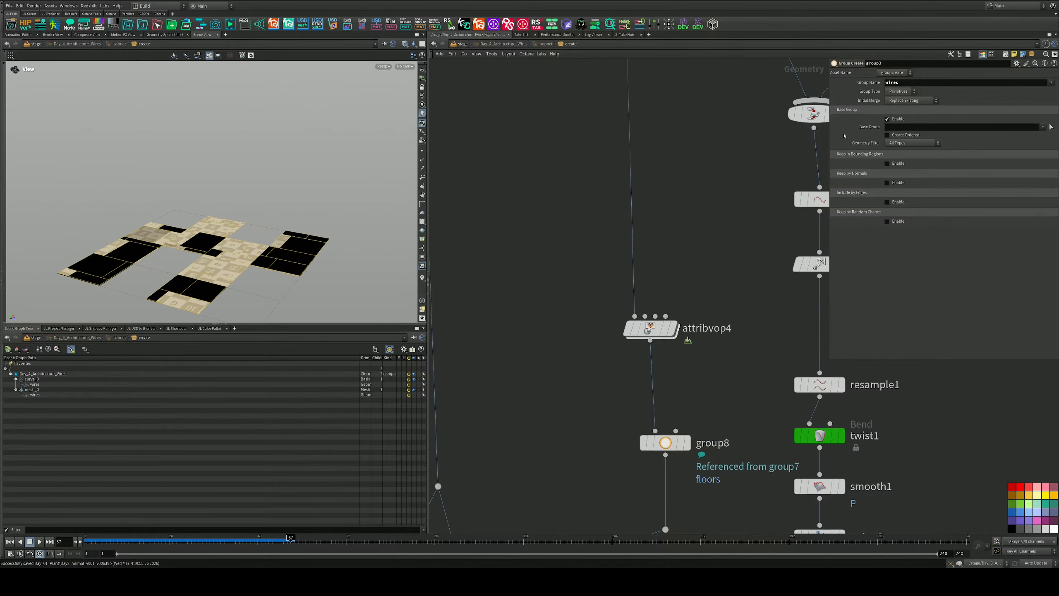
{"action": "left_click", "coordinate": [899, 91]}
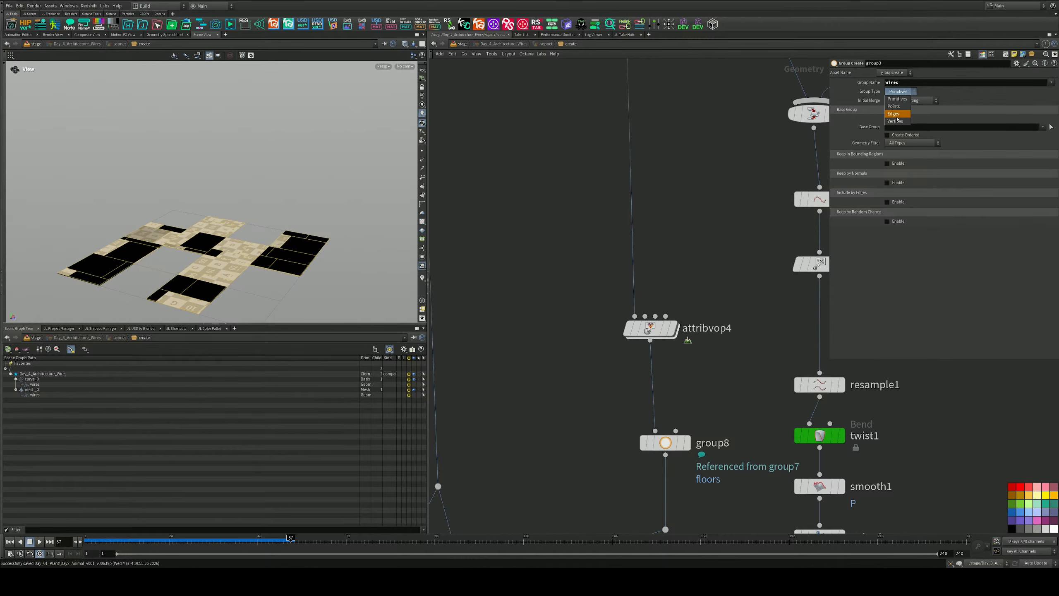
{"action": "left_click", "coordinate": [903, 108]}
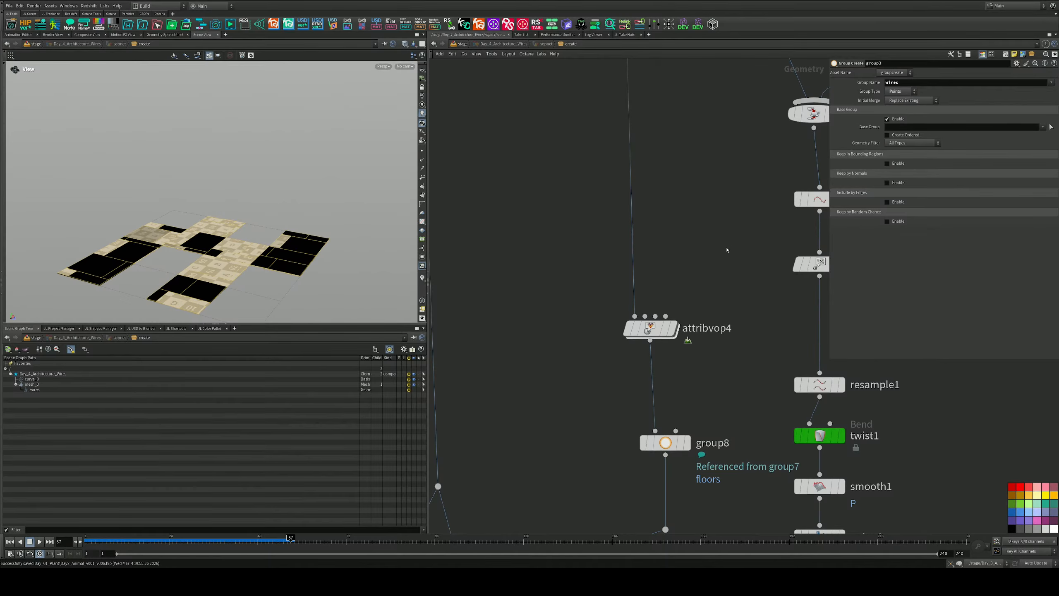
{"action": "middle_click_drag", "start_coordinate": [695, 335], "coordinate": [669, 236]}
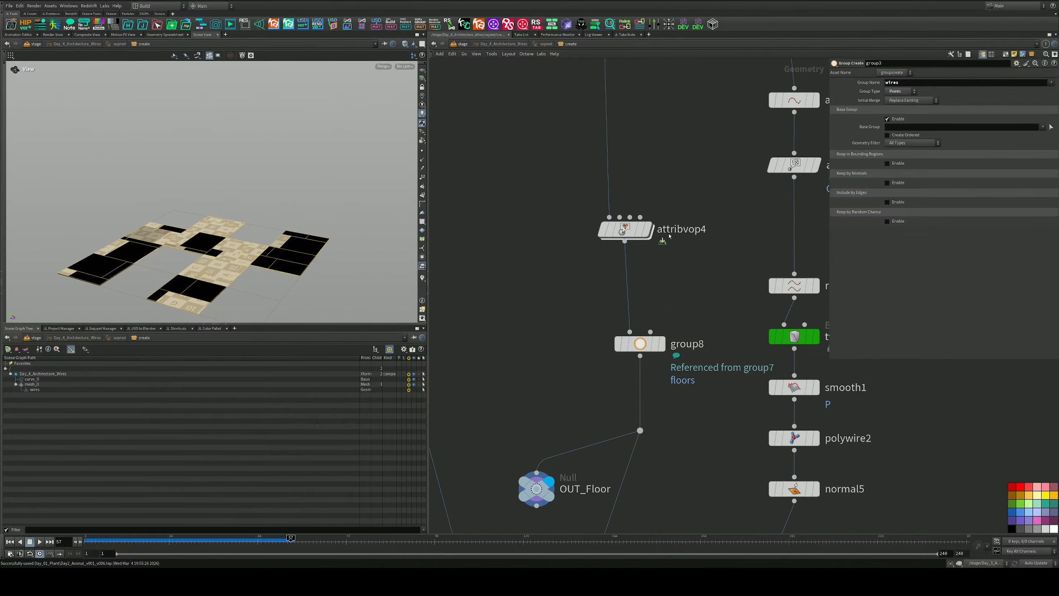
Step: Return to the stage to check the imported wires and re-enter the Day_4_Architecture_Wires geometry network
{"action": "left_click", "coordinate": [461, 45]}
{"action": "middle_click_drag", "start_coordinate": [658, 165], "coordinate": [588, 208]}
{"action": "double_click", "coordinate": [525, 214]}
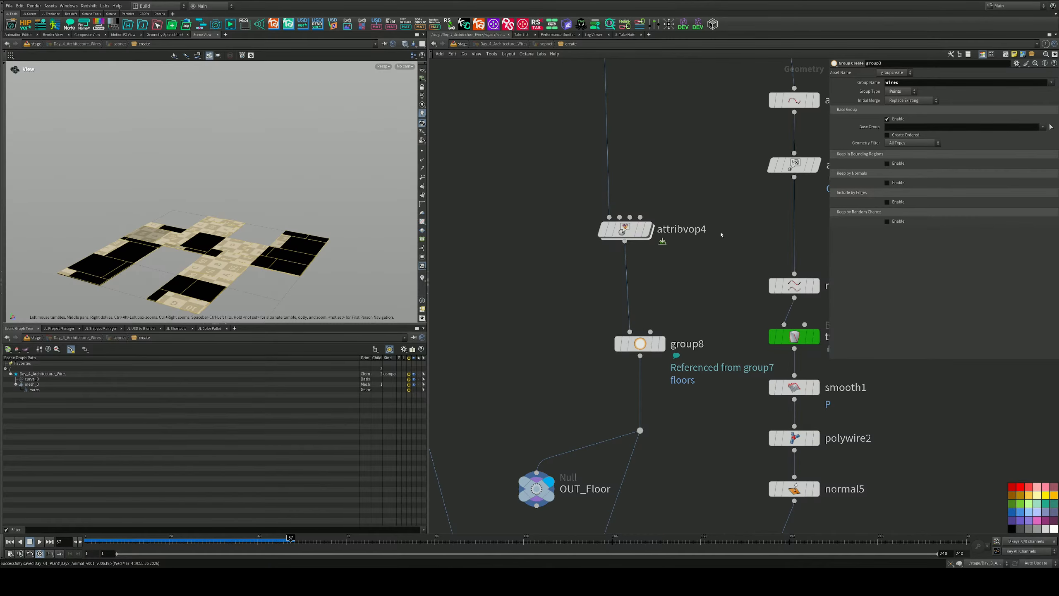
Step: Check the Run Over setting of attribvop4 and move the node up its branch to beneath attribrandomize4
{"action": "left_click", "coordinate": [670, 236]}
{"action": "left_click", "coordinate": [901, 105]}
{"action": "left_click", "coordinate": [869, 103]}
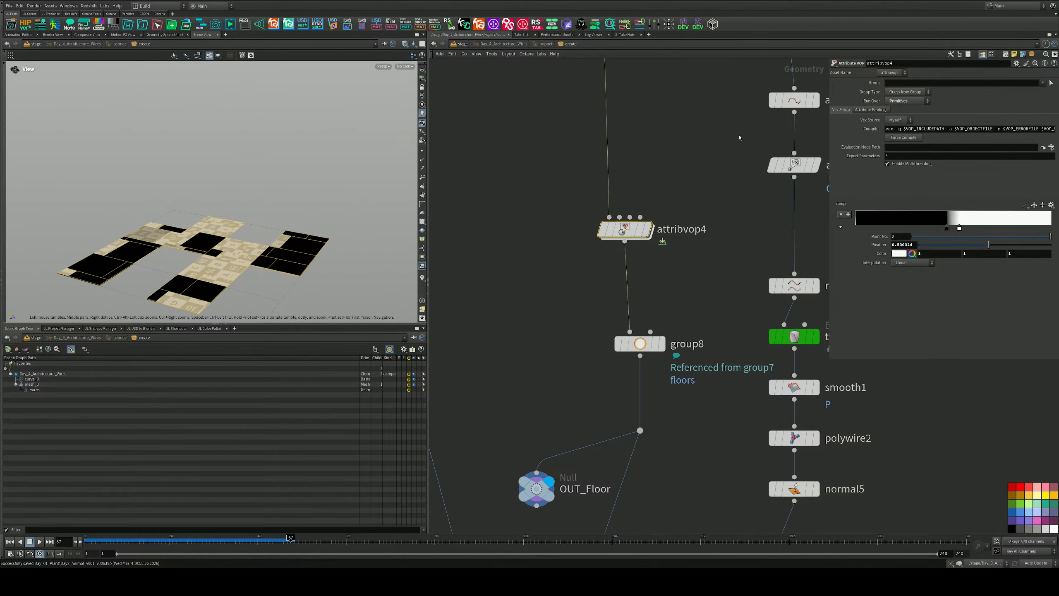
{"action": "scroll", "coordinate": [708, 216], "scroll_direction": "down", "scroll_amount": 5}
{"action": "left_click_drag", "start_coordinate": [696, 405], "coordinate": [691, 181]}
Step: Open a new Geometry Spreadsheet pane beside the scene graph tree
{"action": "left_click", "coordinate": [234, 328]}
{"action": "mouse_move", "coordinate": [255, 343]}
{"action": "mouse_move", "coordinate": [310, 127]}
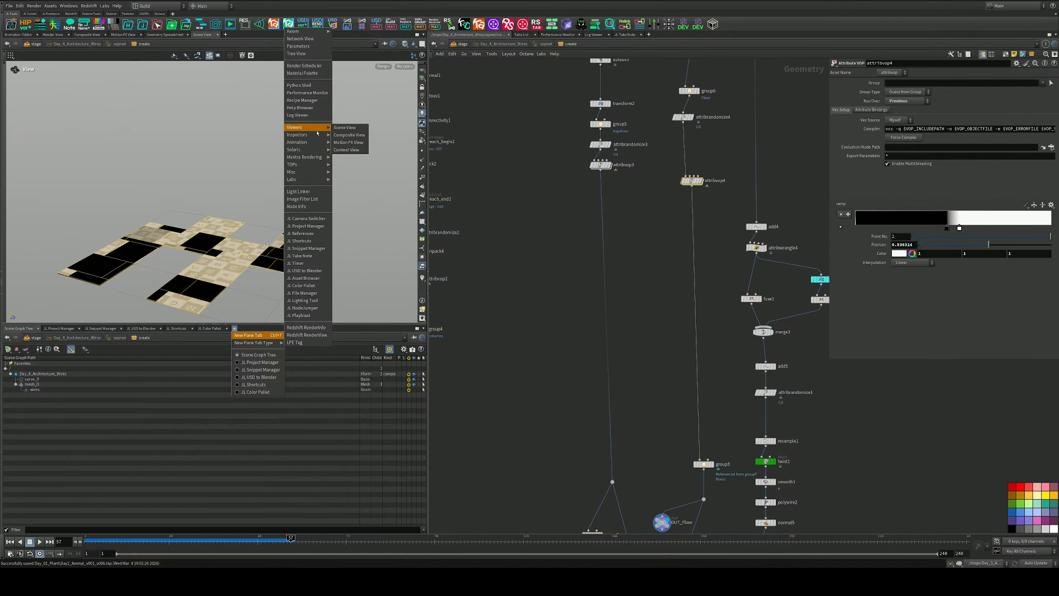
{"action": "left_click", "coordinate": [353, 134]}
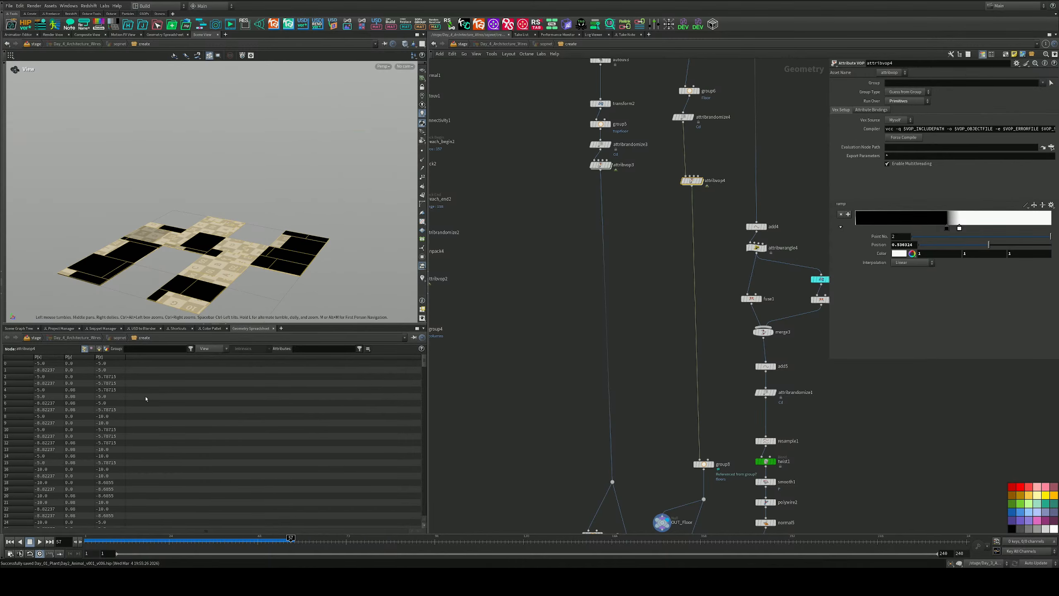
Step: Display group8 and sort its primitive attributes by Cd[b] in the spreadsheet to examine the floor's colour and group values
{"action": "middle_click_drag", "start_coordinate": [706, 386], "coordinate": [703, 192]}
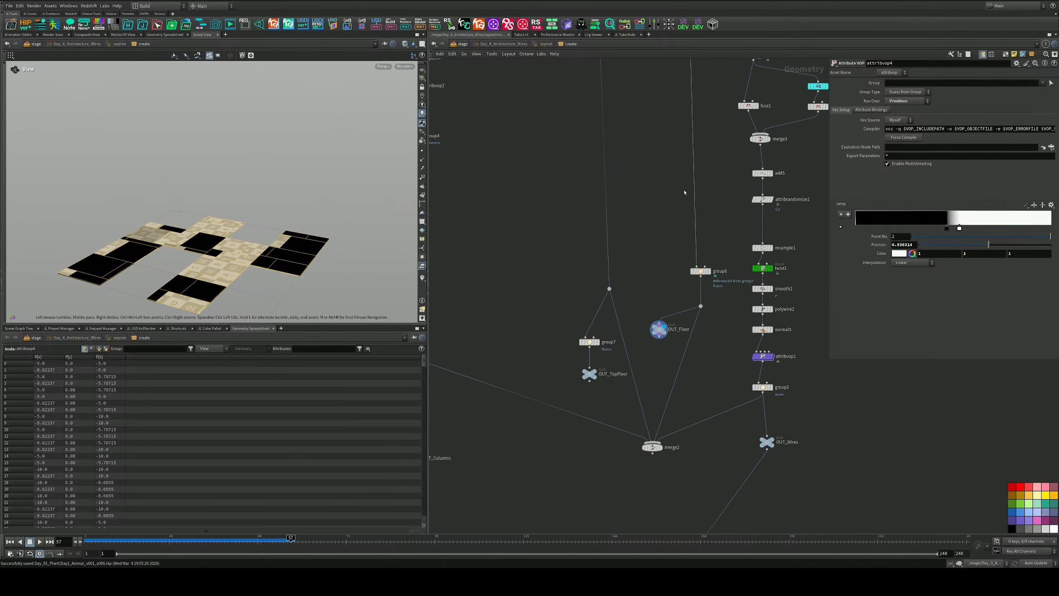
{"action": "scroll", "coordinate": [677, 311], "scroll_direction": "up", "scroll_amount": 5}
{"action": "left_click", "coordinate": [748, 239]}
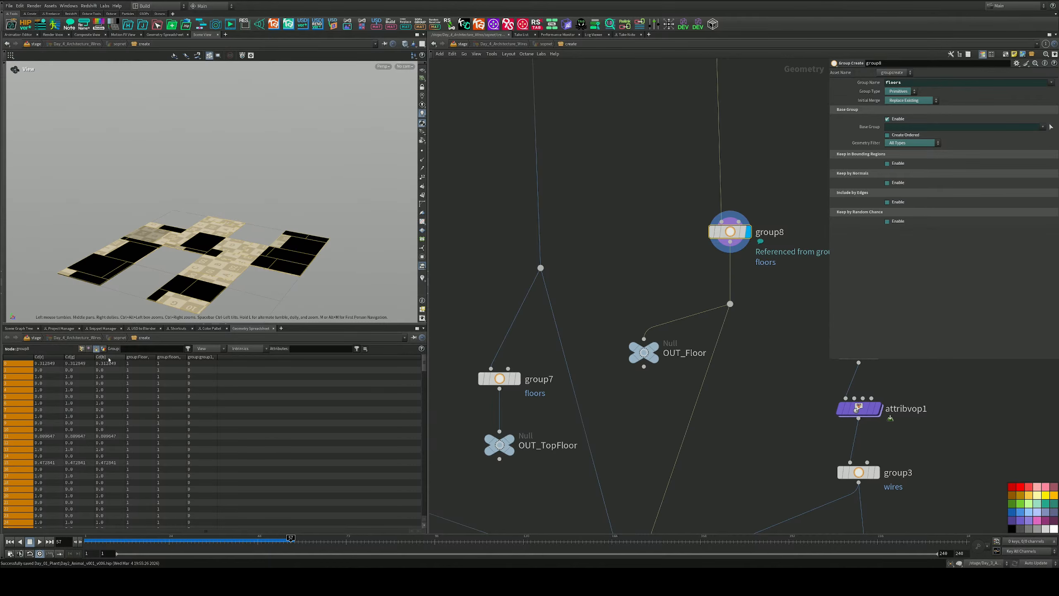
{"action": "left_click", "coordinate": [109, 358]}
{"action": "left_click", "coordinate": [109, 357]}
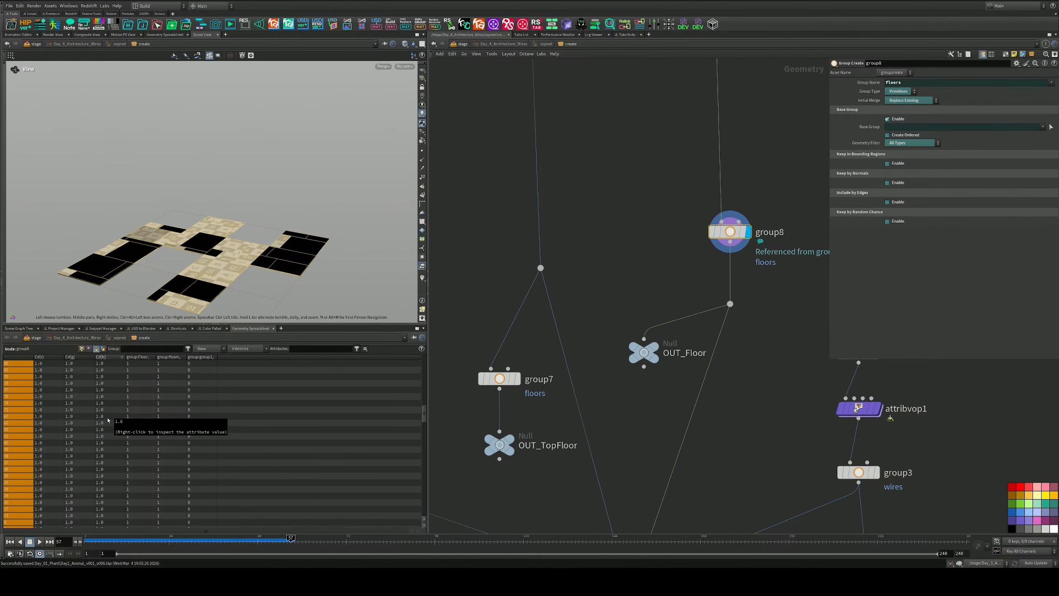
Step: Display merge2 to check the combined wires, columns and floors, and switch the display to the OUT_Floor null
{"action": "scroll", "coordinate": [107, 420], "scroll_direction": "up", "scroll_amount": 3}
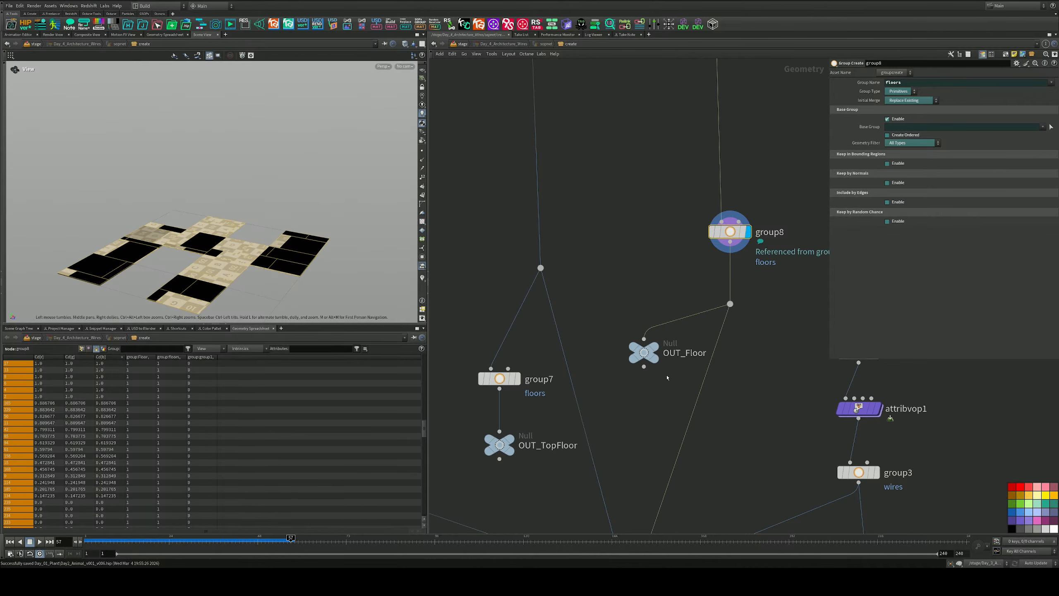
{"action": "middle_click_drag", "start_coordinate": [656, 379], "coordinate": [666, 331]}
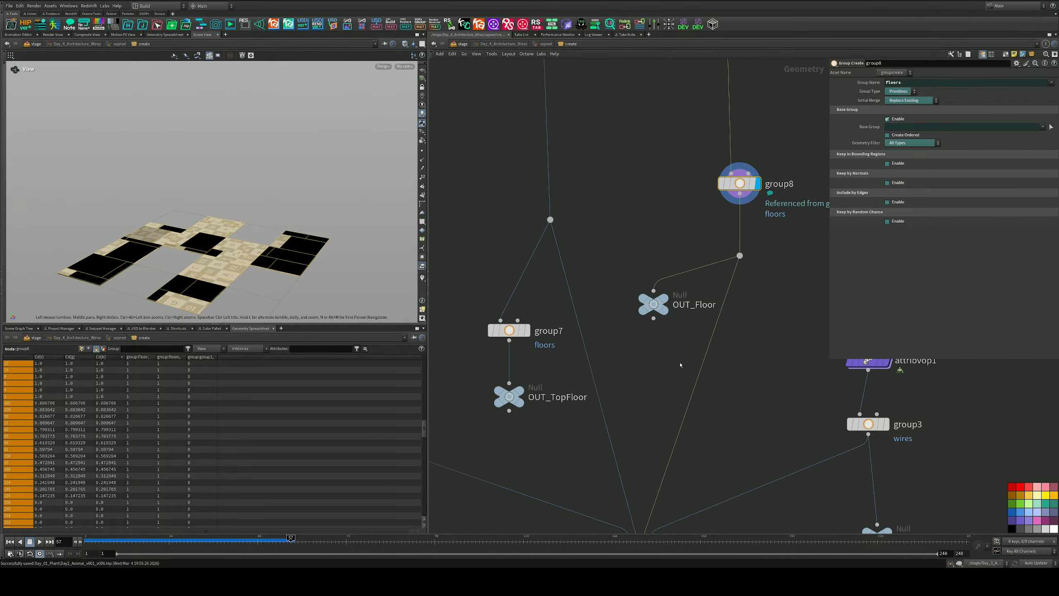
{"action": "middle_click_drag", "start_coordinate": [663, 504], "coordinate": [649, 238]}
{"action": "left_click", "coordinate": [643, 281]}
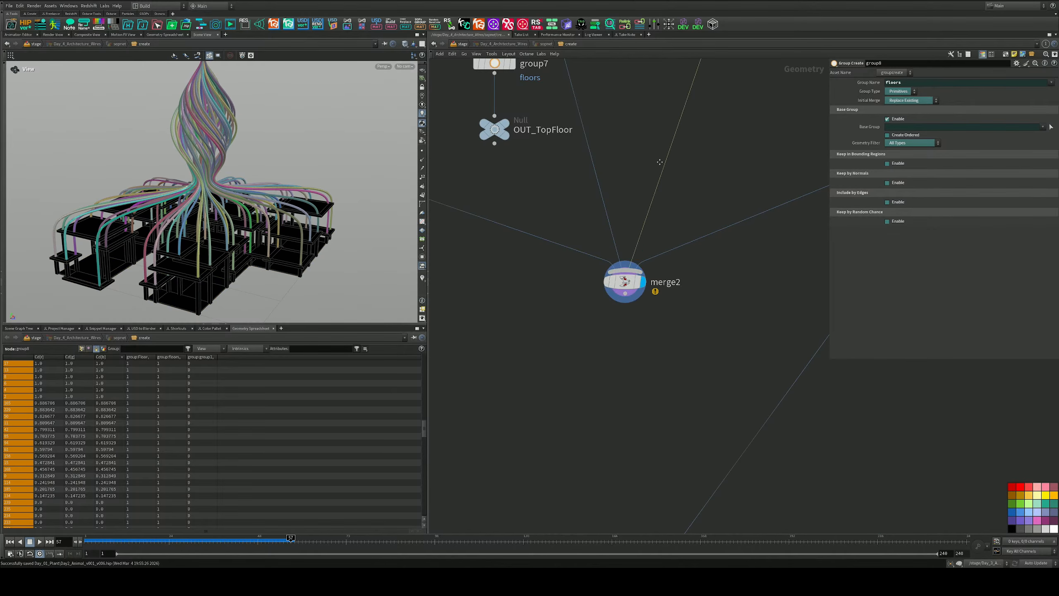
{"action": "middle_click_drag", "start_coordinate": [664, 67], "coordinate": [658, 269]}
{"action": "left_click", "coordinate": [645, 239]}
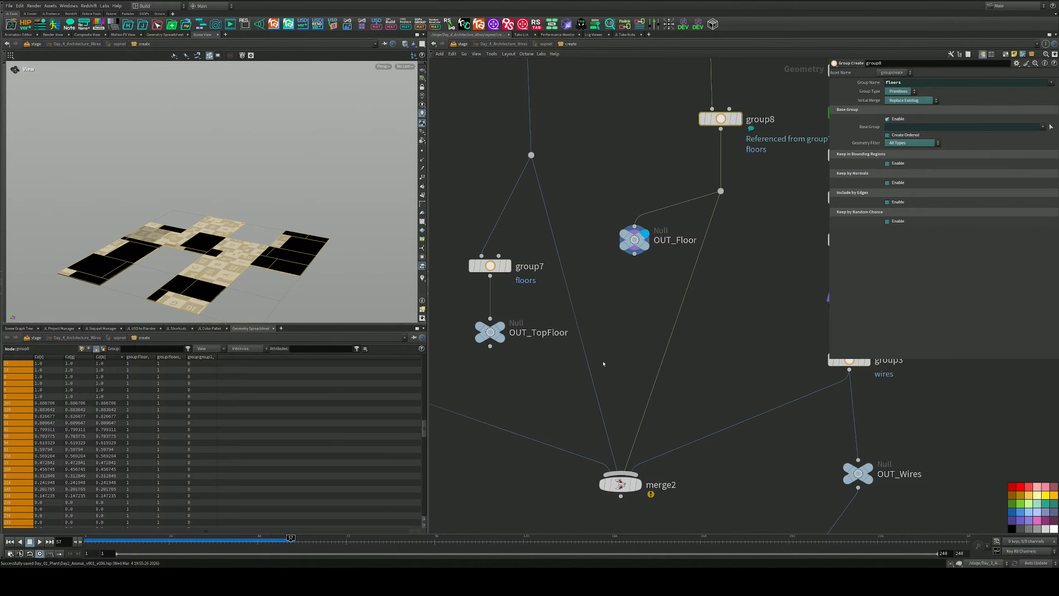
Step: Delete the merge2 node together with its incoming connections, leaving the separate OUT nulls, and save the scene file
{"action": "middle_click_drag", "start_coordinate": [623, 357], "coordinate": [646, 286]}
{"action": "scroll", "coordinate": [638, 316], "scroll_direction": "down", "scroll_amount": 3}
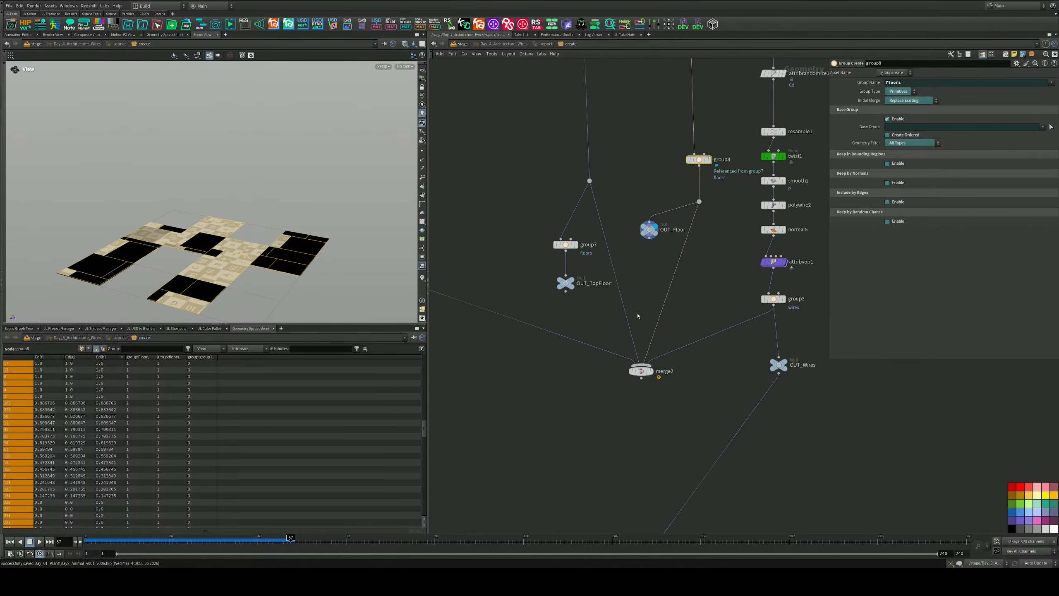
{"action": "key", "text": "y"}
{"action": "mouse_move", "coordinate": [714, 373]}
{"action": "left_mouse_down"}
{"action": "mouse_move", "coordinate": [671, 310]}
{"action": "mouse_move", "coordinate": [588, 334]}
{"action": "left_mouse_up"}
{"action": "left_click_drag", "start_coordinate": [693, 346], "coordinate": [581, 396]}
{"action": "key", "text": "Delete"}
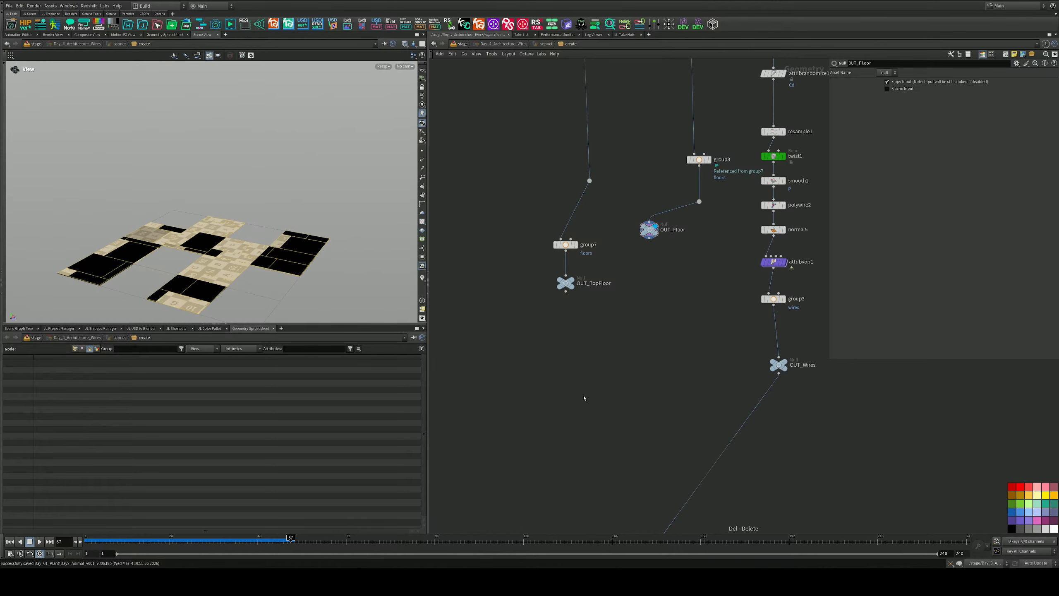
{"action": "scroll", "coordinate": [583, 396], "scroll_direction": "down", "scroll_amount": 3}
{"action": "middle_click_drag", "start_coordinate": [583, 378], "coordinate": [622, 351]}
{"action": "key", "text": "ctrl+s"}
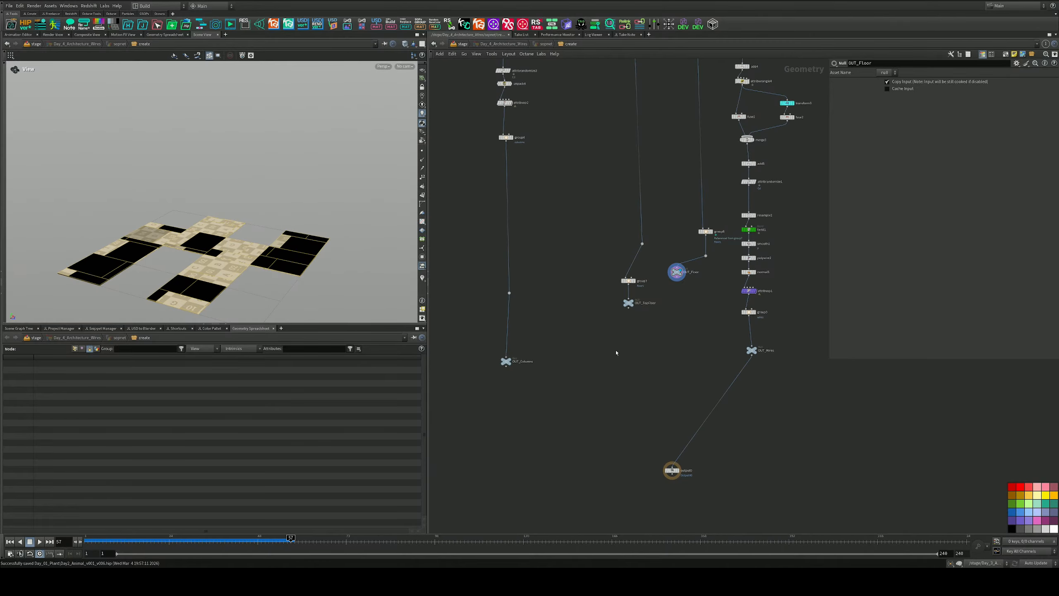
Step: Move the output node connected to OUT_Wires so it sits directly beneath that null
{"action": "scroll", "coordinate": [642, 457], "scroll_direction": "up", "scroll_amount": 4}
{"action": "middle_click_drag", "start_coordinate": [662, 445], "coordinate": [511, 437]}
{"action": "scroll", "coordinate": [499, 391], "scroll_direction": "down", "scroll_amount": 2}
{"action": "left_click_drag", "start_coordinate": [541, 453], "coordinate": [655, 387]}
{"action": "scroll", "coordinate": [656, 387], "scroll_direction": "down", "scroll_amount": 3}
{"action": "middle_click_drag", "start_coordinate": [524, 266], "coordinate": [550, 203]}
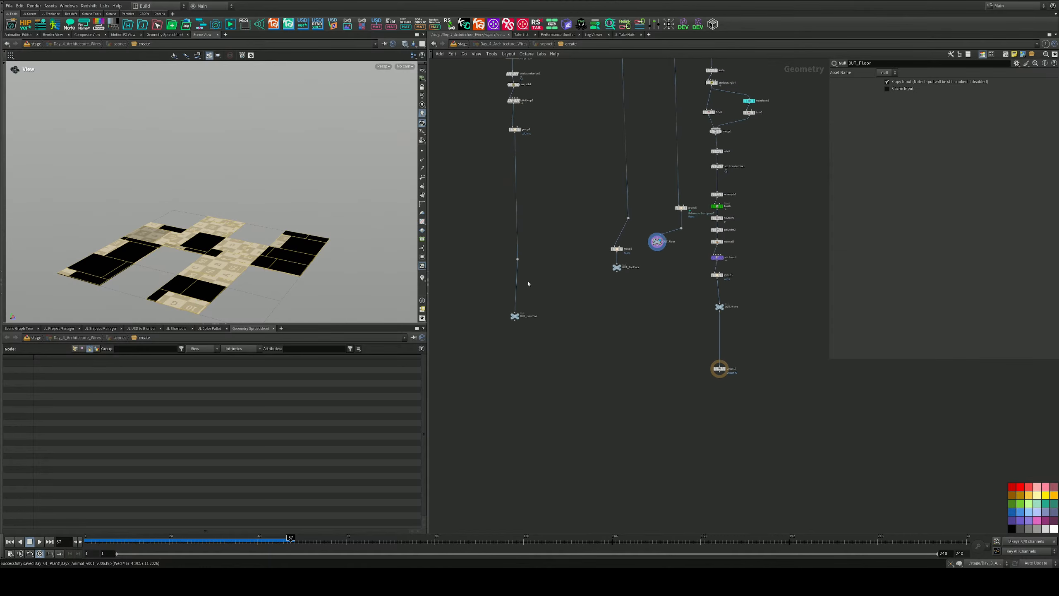
{"action": "middle_click_drag", "start_coordinate": [545, 235], "coordinate": [554, 285]}
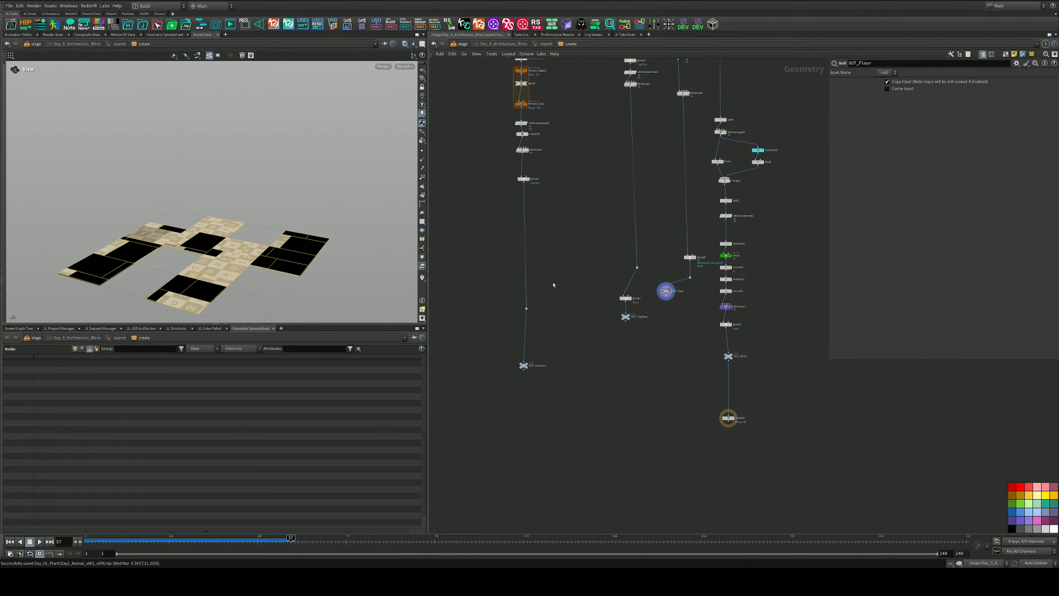